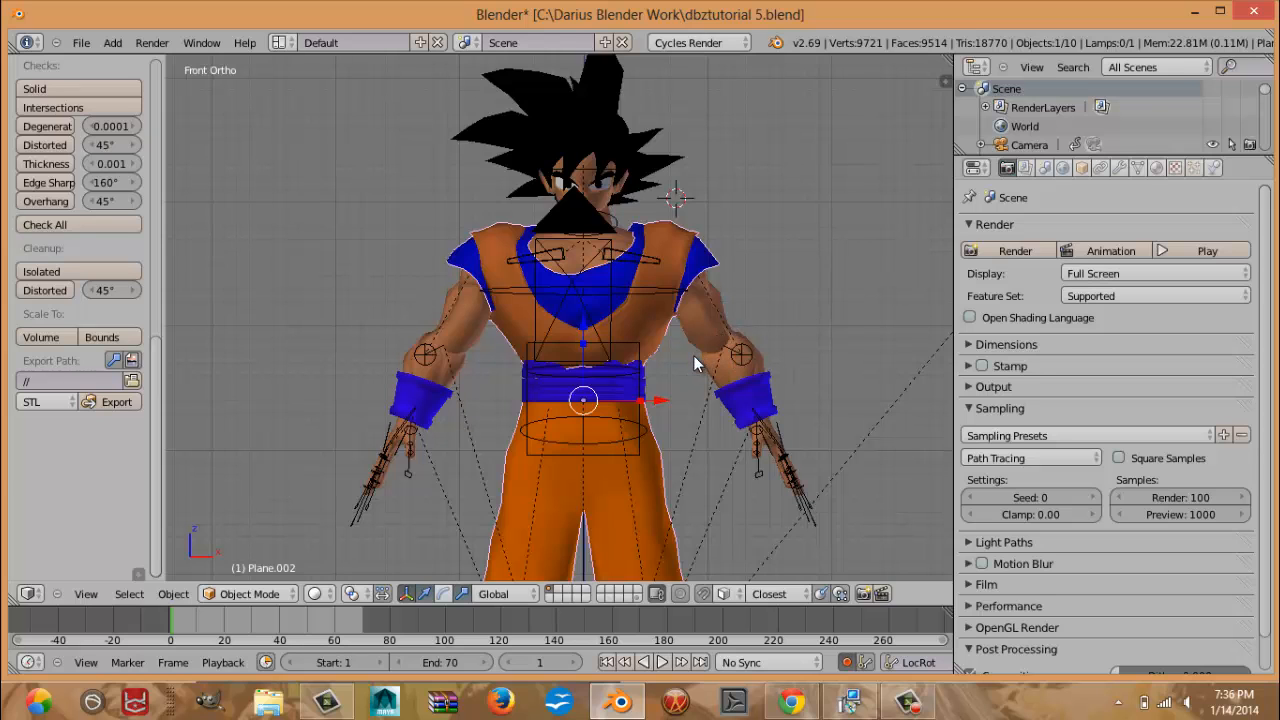
# Play the character animation from the camera's view and stop it.
pyautogui.press('KP_0')
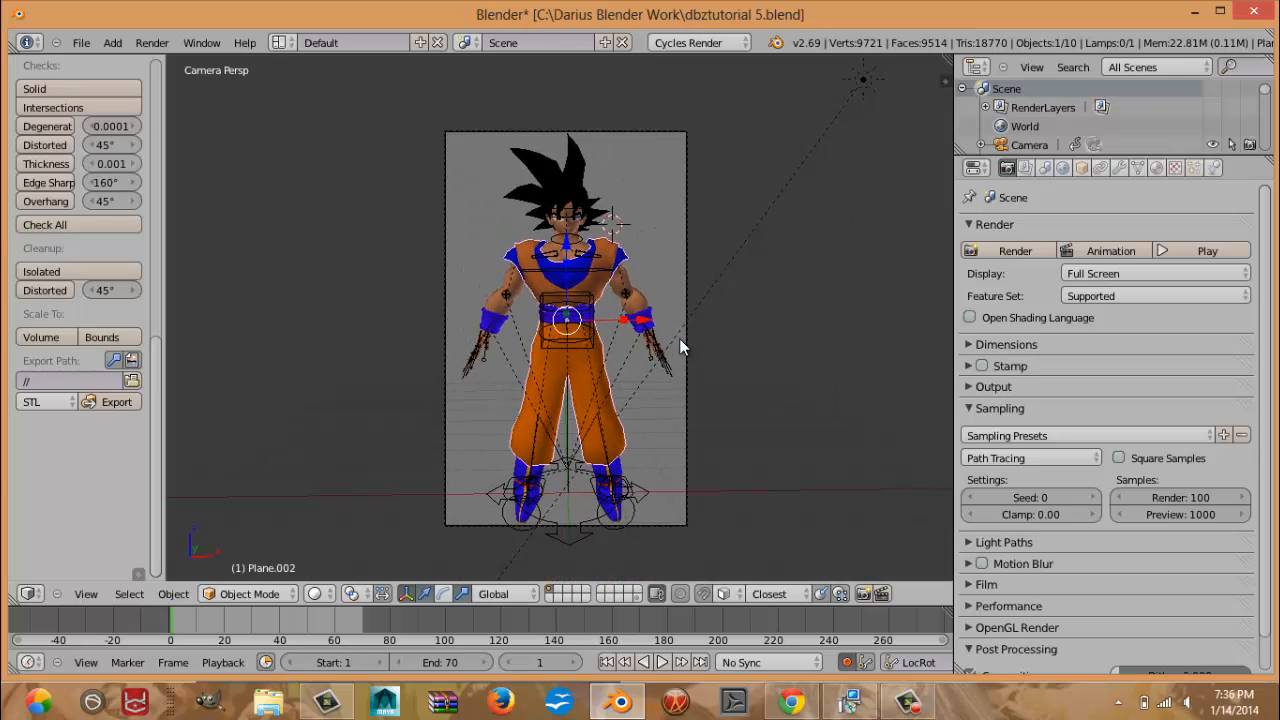
pyautogui.click(662, 664)
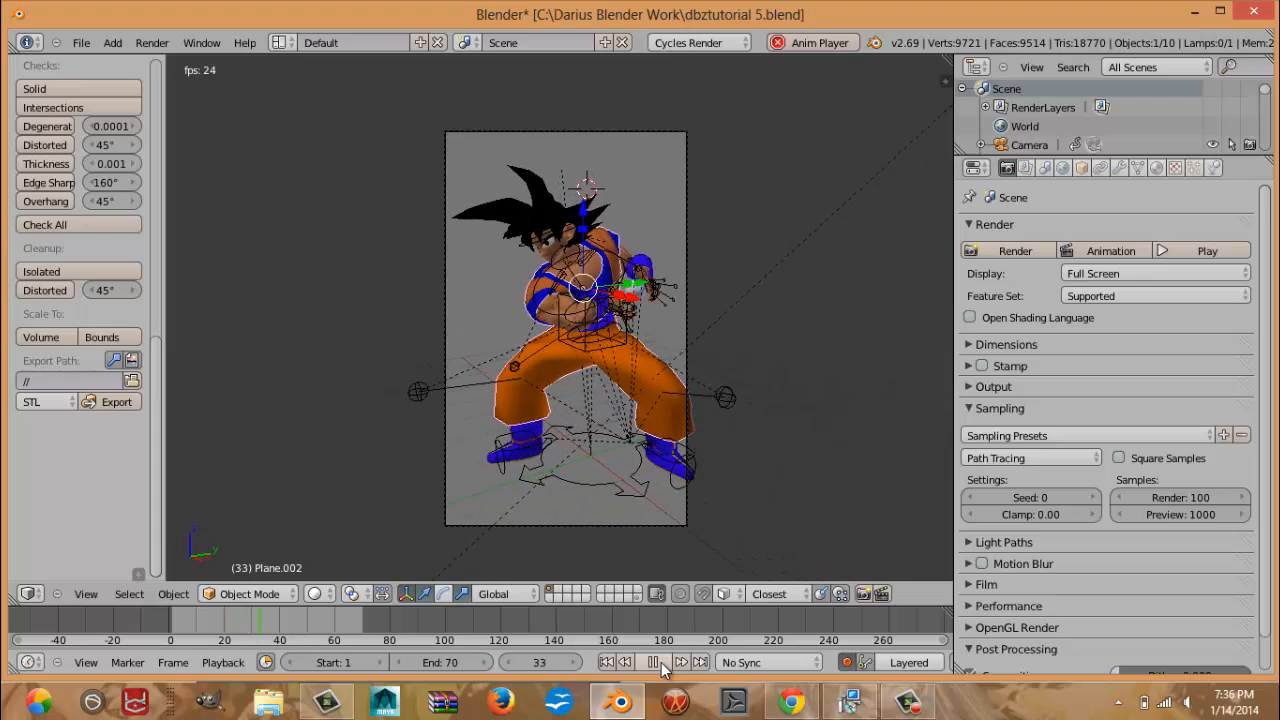
pyautogui.click(660, 664)
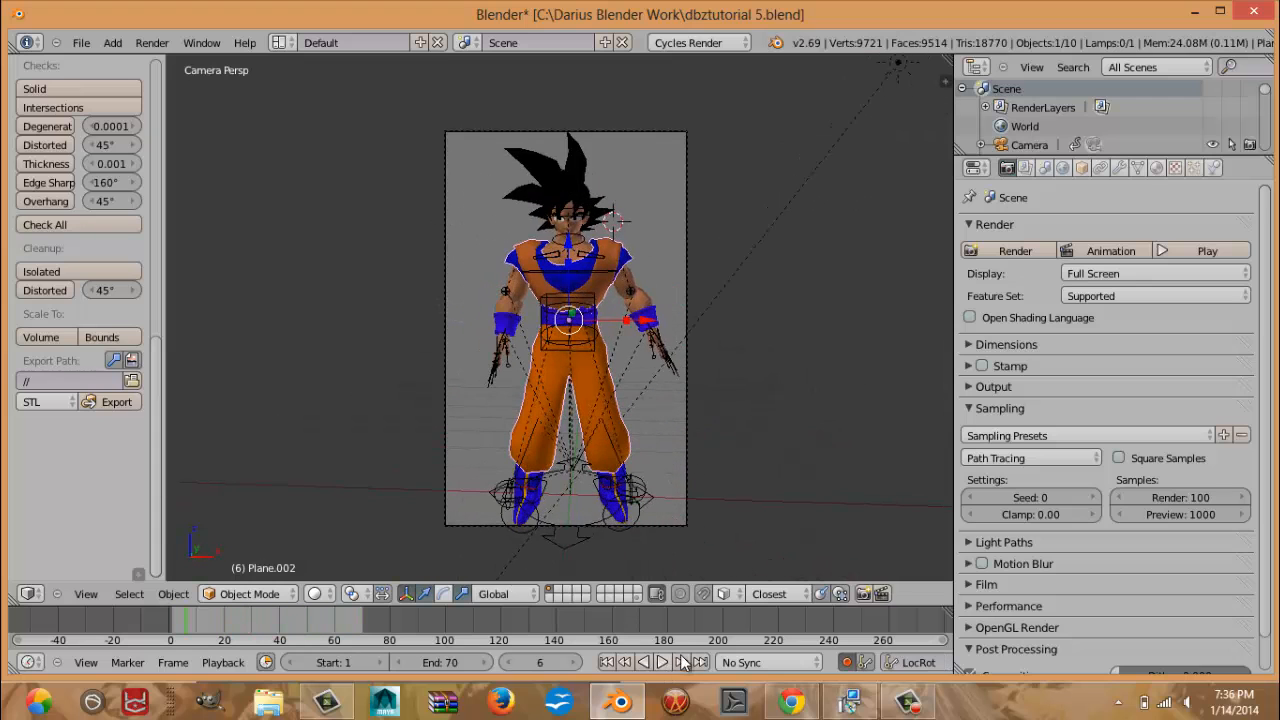
# Play back the rendered animation frames and close the playback window.
pyautogui.click(1180, 249)
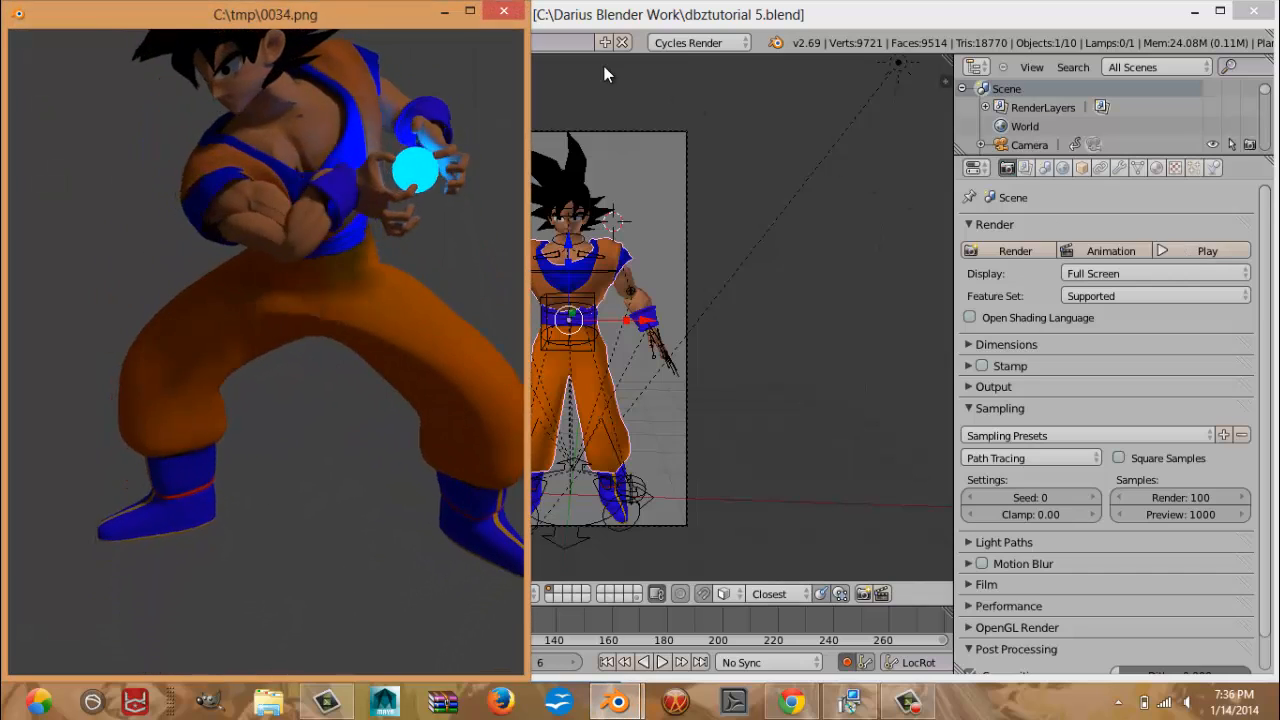
pyautogui.moveTo(379, 11); pyautogui.dragTo(732, 22)
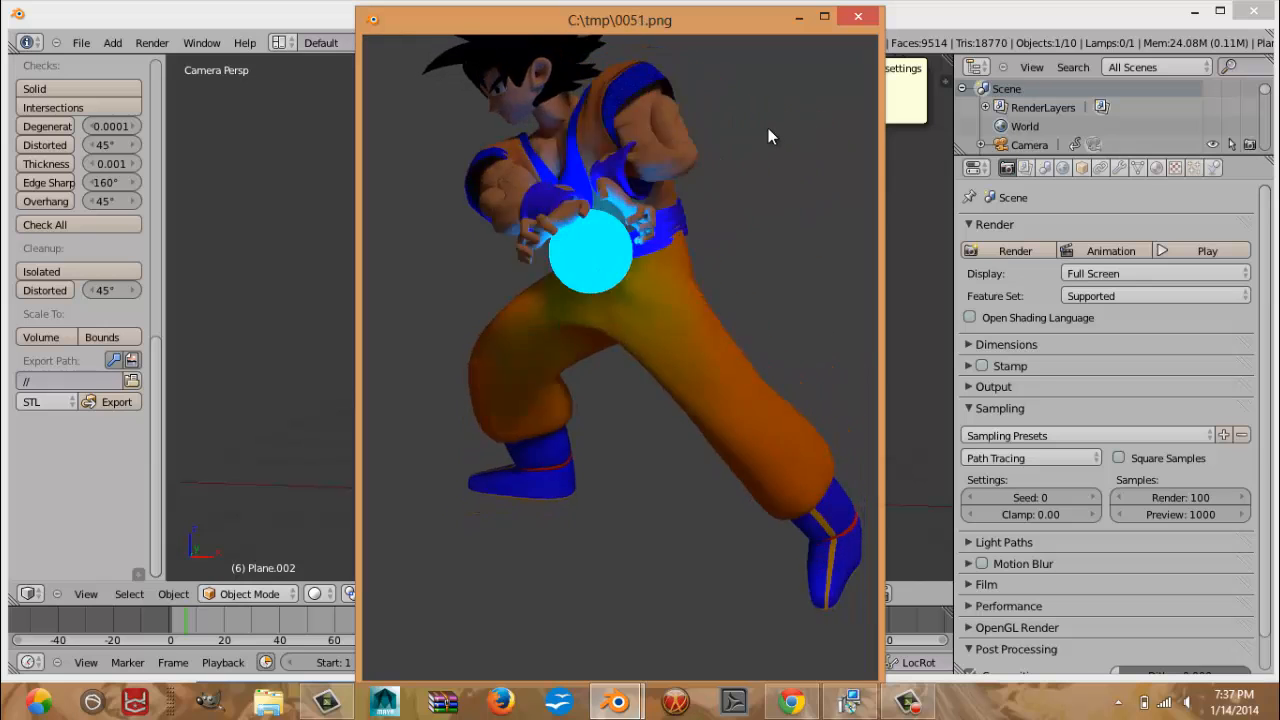
pyautogui.click(858, 17)
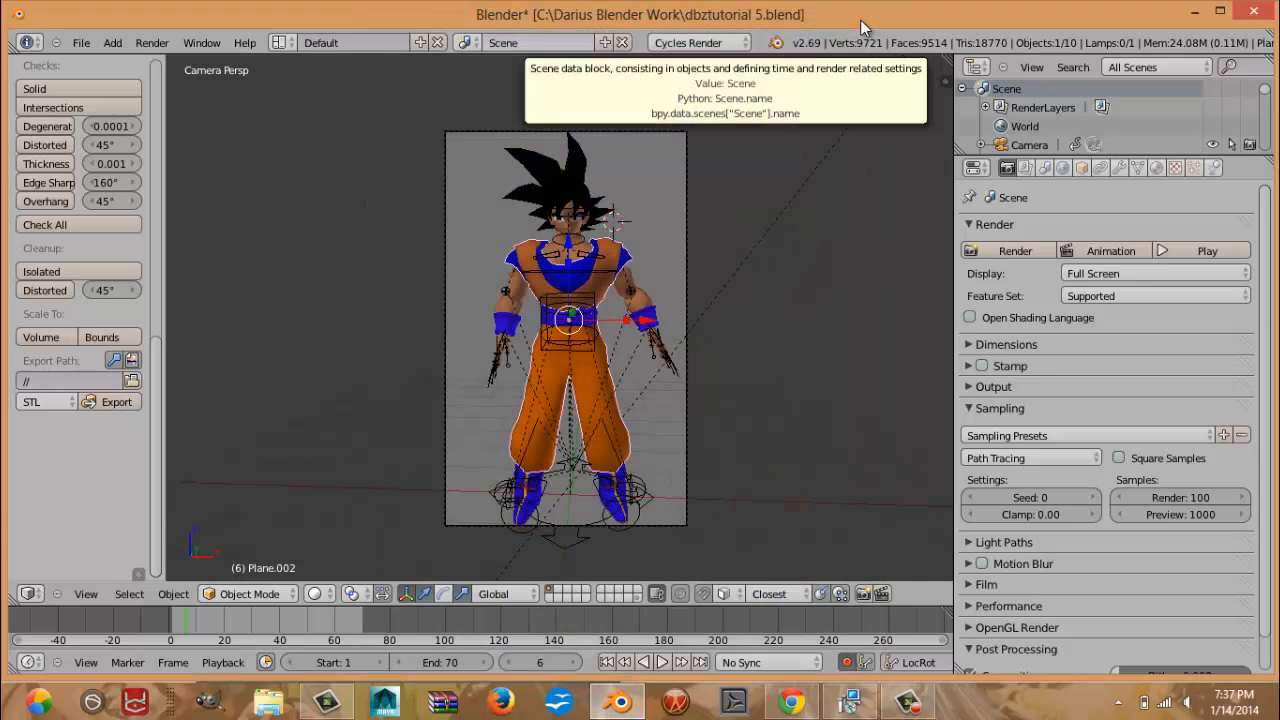
# Select the rig's chest control and return the timeline to frame 1.
pyautogui.moveTo(644, 257); pyautogui.dragTo(648, 253, button='middle')
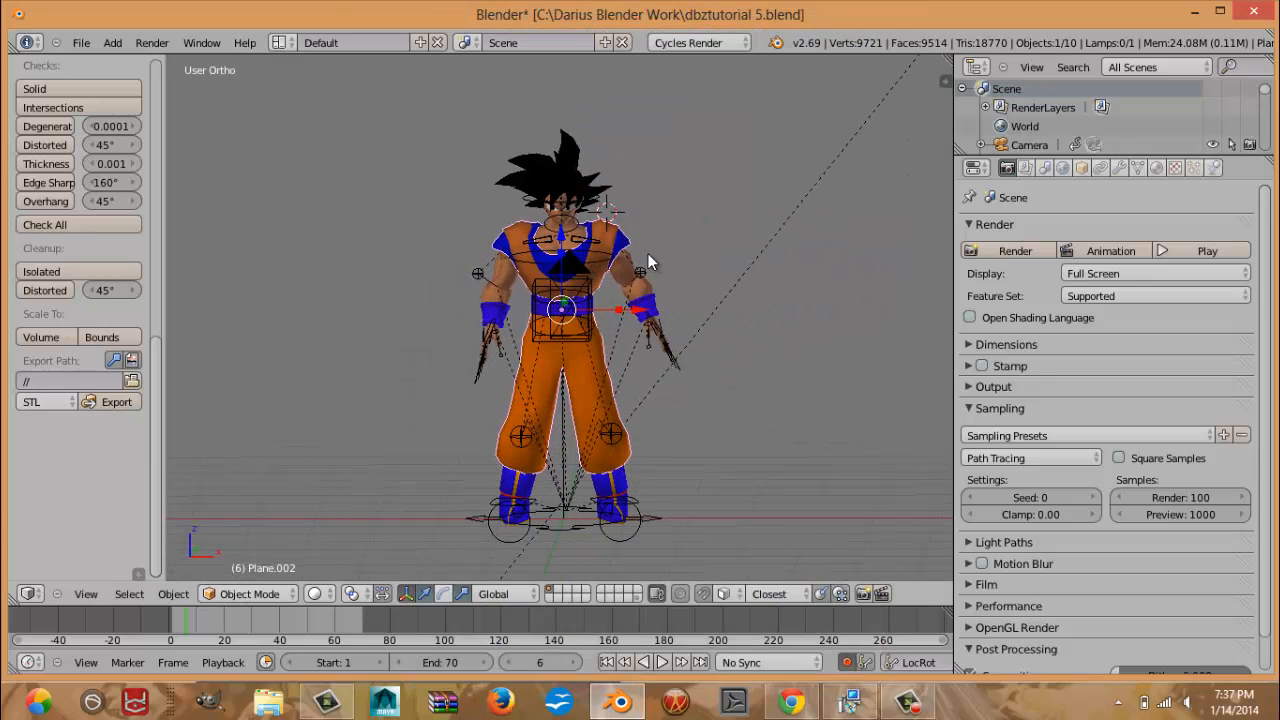
pyautogui.rightClick(597, 256)
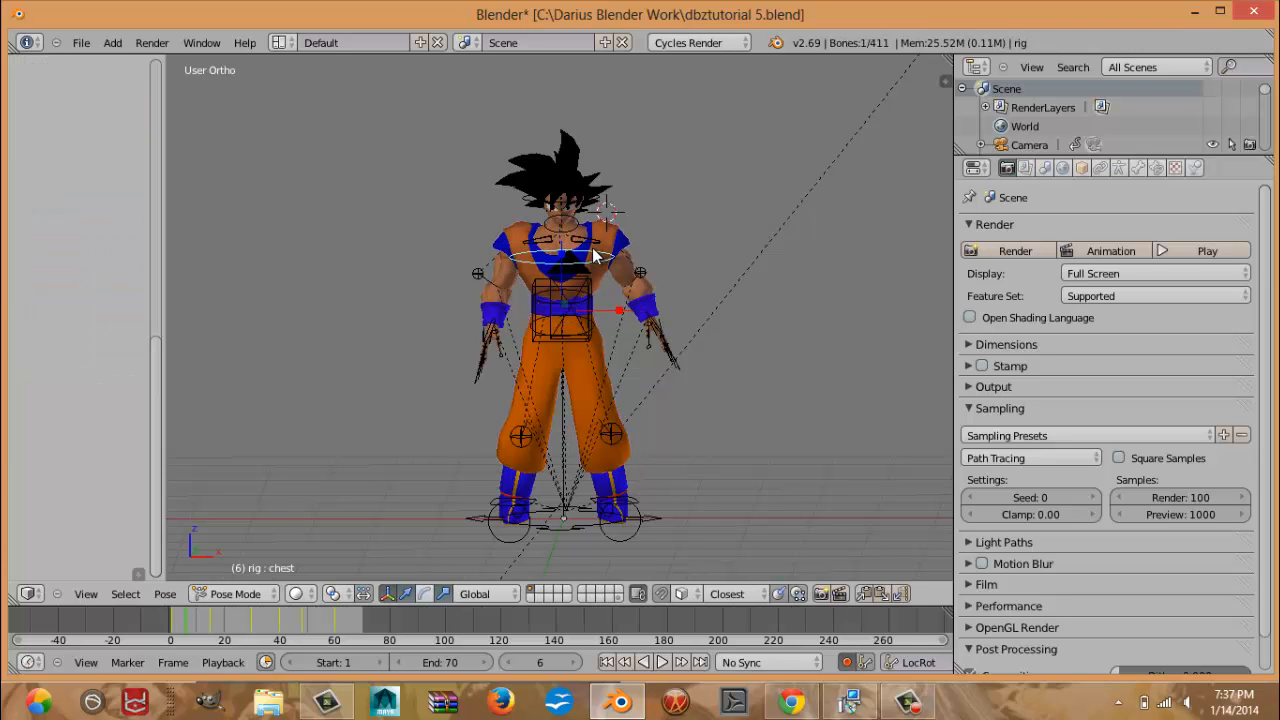
pyautogui.click(606, 663)
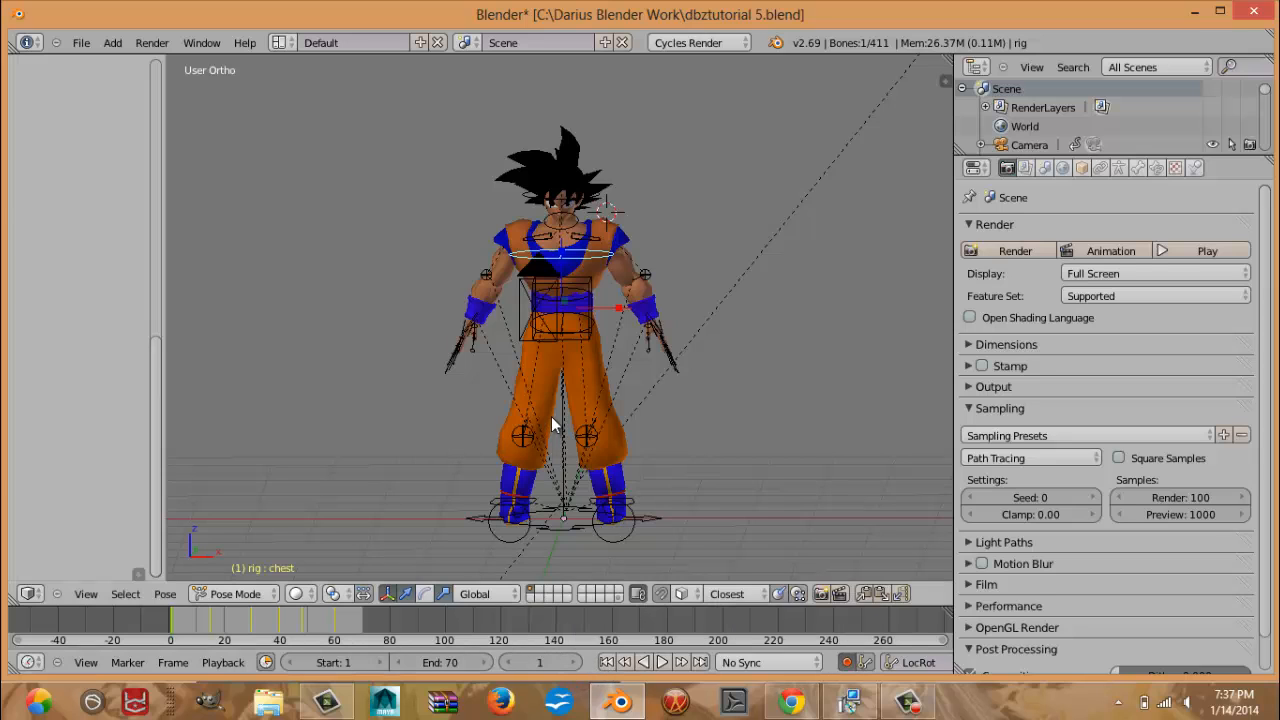
# Hide the camera object standing in front of the character.
pyautogui.press('KP_1')
pyautogui.scroll(3, 551, 416)
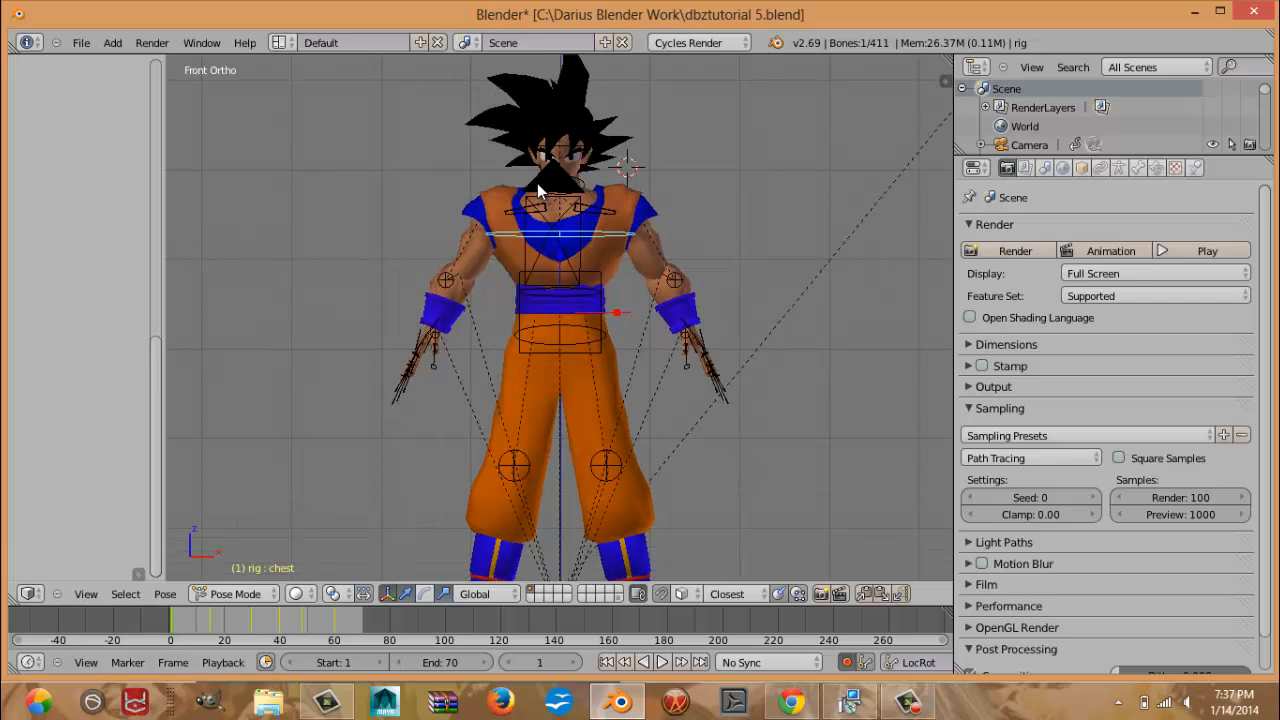
pyautogui.rightClick(534, 190)
pyautogui.hotkey('ctrl', 'Tab')
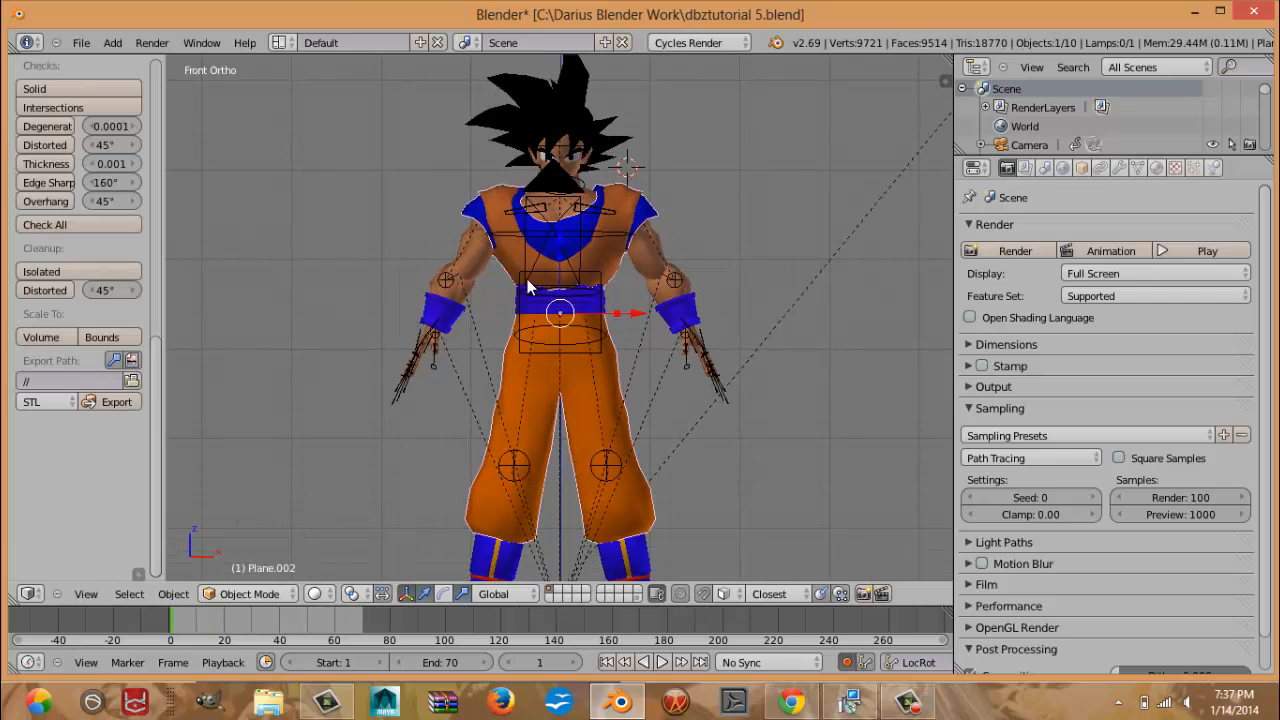
pyautogui.moveTo(530, 285); pyautogui.dragTo(445, 280, button='middle')
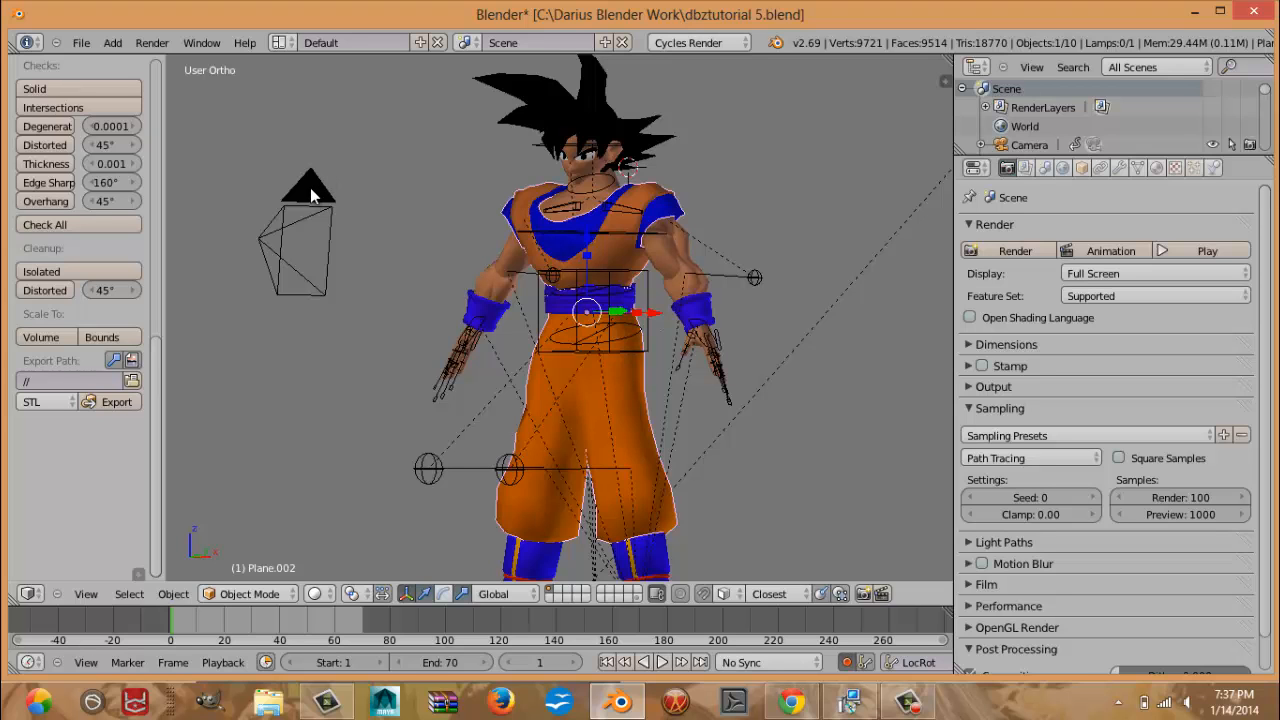
pyautogui.moveTo(360, 255); pyautogui.dragTo(330, 251, button='middle')
pyautogui.scroll(-5, 392, 303)
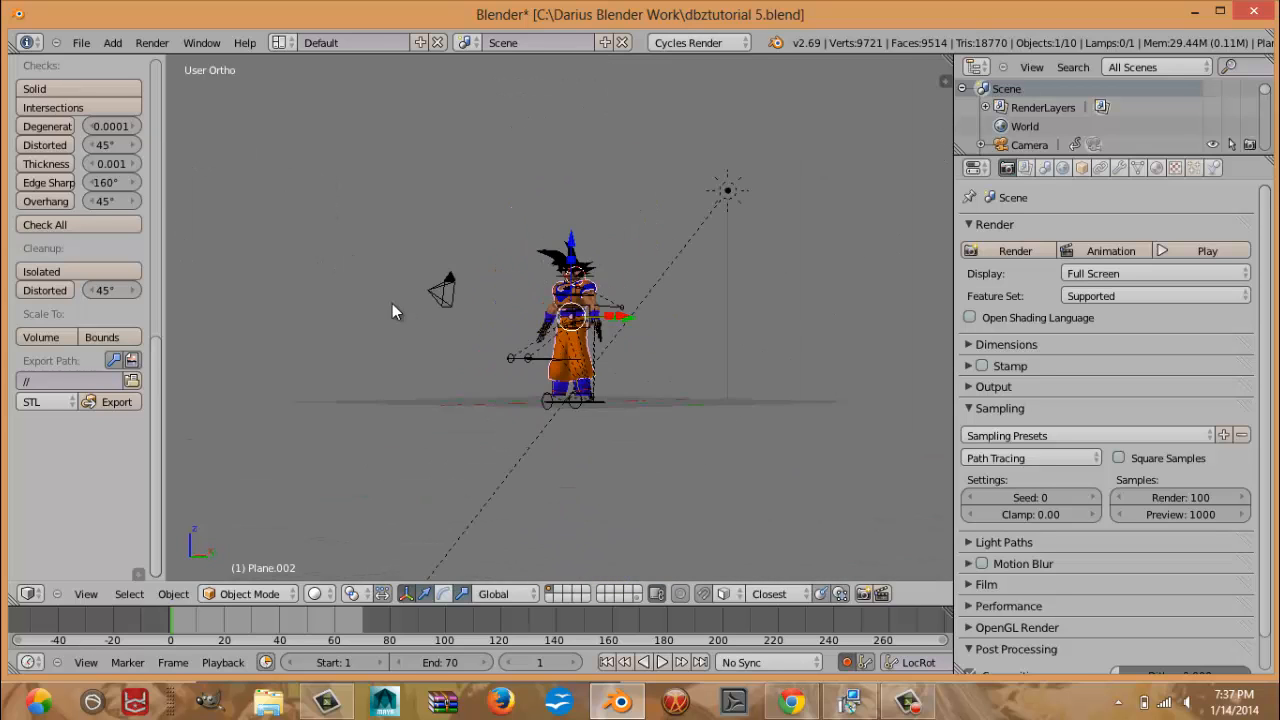
pyautogui.rightClick(441, 292)
pyautogui.press('h')
pyautogui.scroll(5, 485, 345)
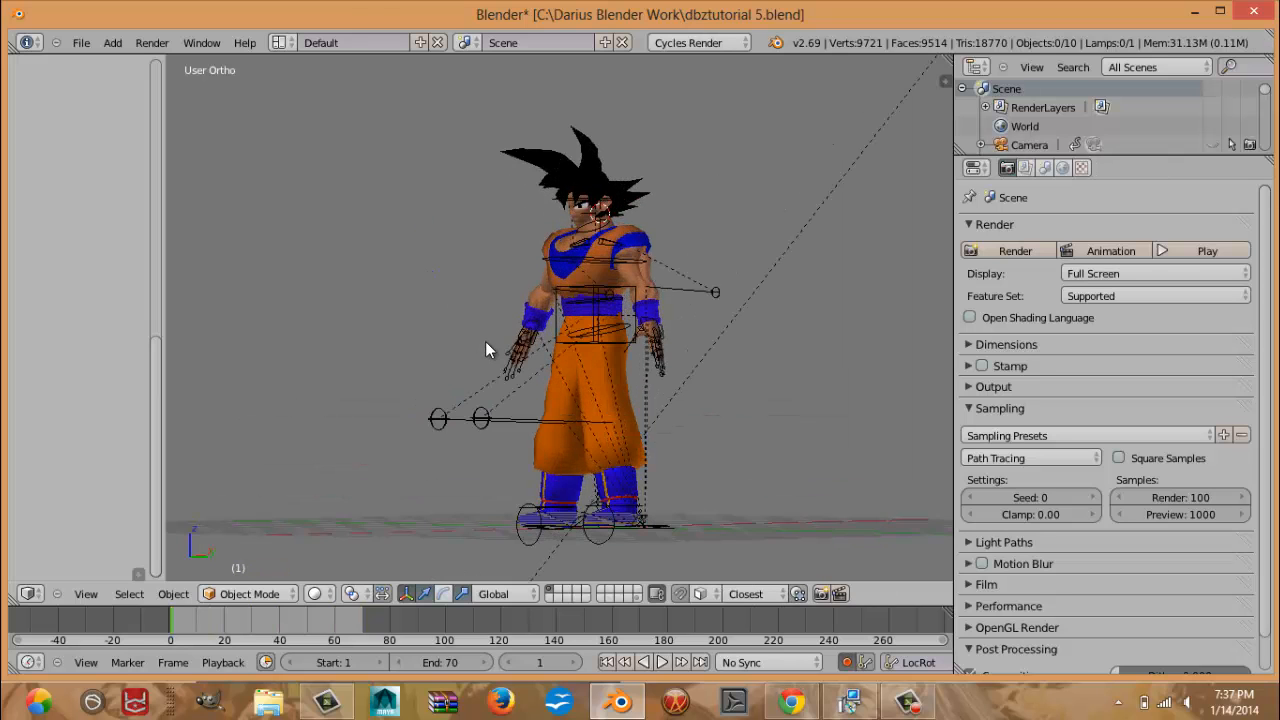
# Delete the character's rig in object mode.
pyautogui.press('KP_1')
pyautogui.scroll(4, 554, 360)
pyautogui.keyDown('shift'); pyautogui.moveTo(540, 293); pyautogui.dragTo(535, 350, button='middle'); pyautogui.keyUp('shift')
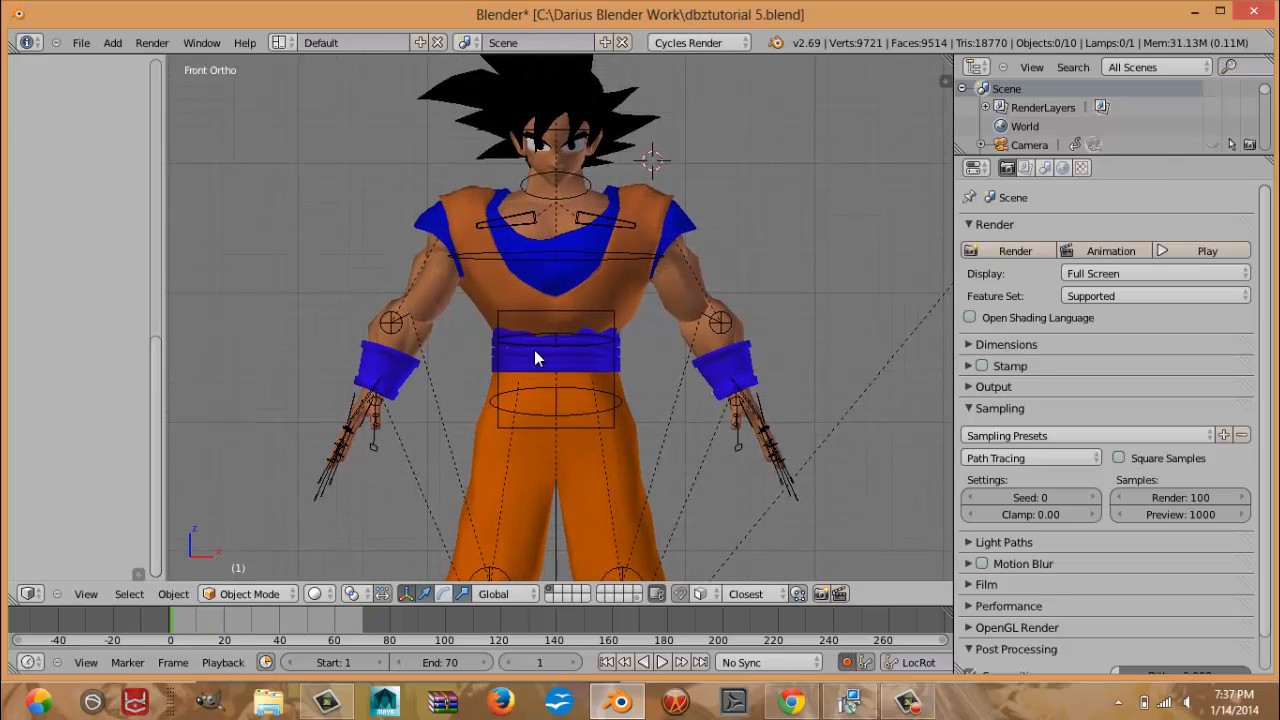
pyautogui.rightClick(591, 268)
pyautogui.hotkey('ctrl', 'Tab')
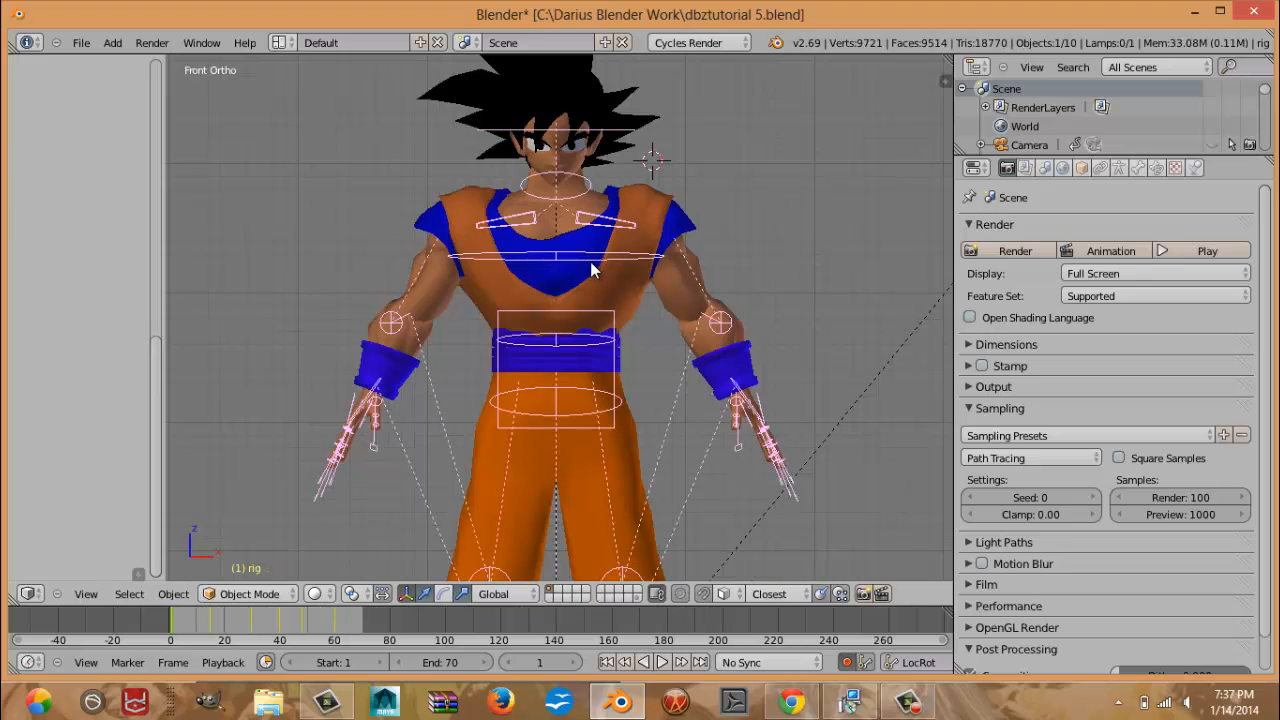
pyautogui.press('x')
pyautogui.click(591, 268)
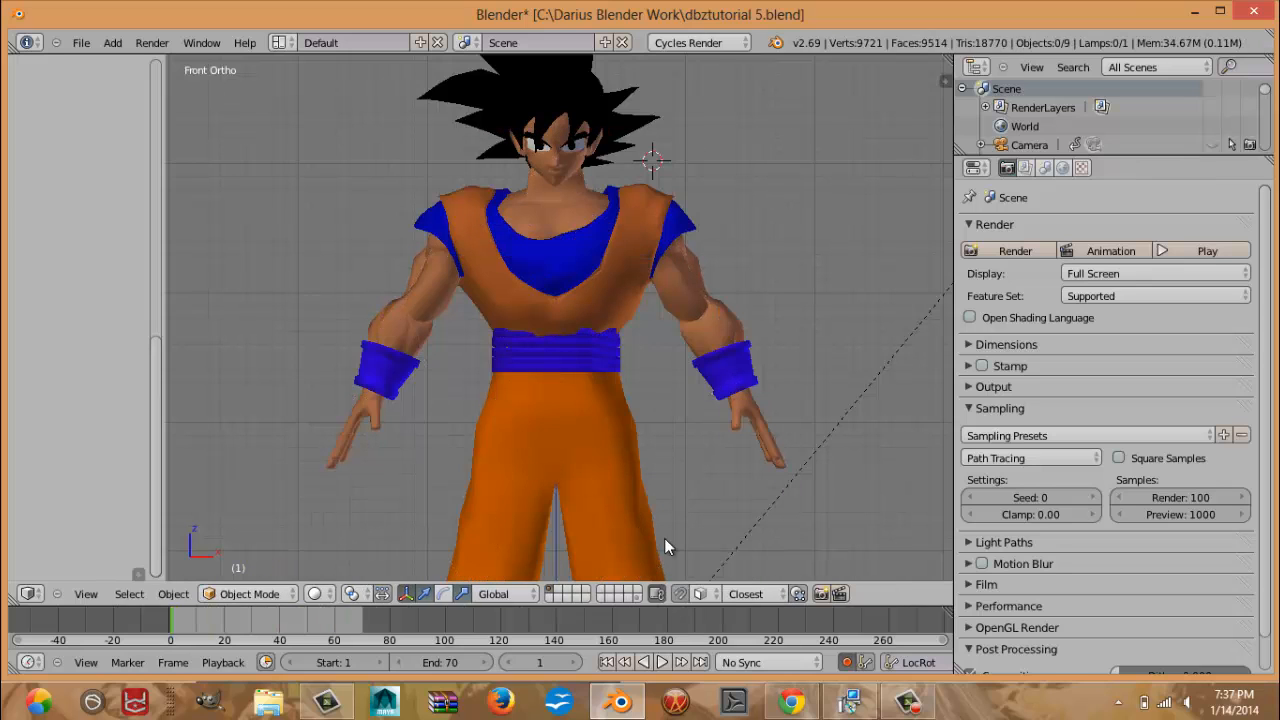
# Delete all the leftover bone widget objects on the last scene layer and go back to the first layer.
pyautogui.click(636, 595)
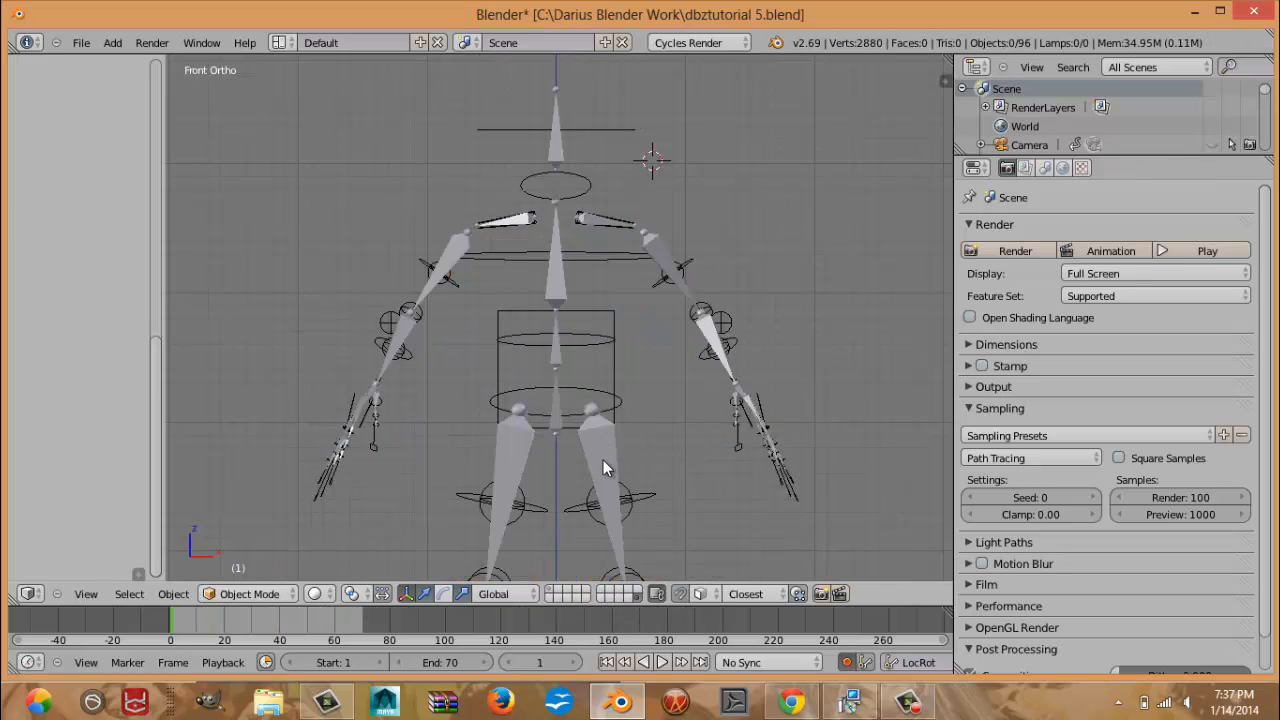
pyautogui.rightClick(603, 463)
pyautogui.keyDown('shift'); pyautogui.rightClick(640, 497); pyautogui.keyUp('shift')
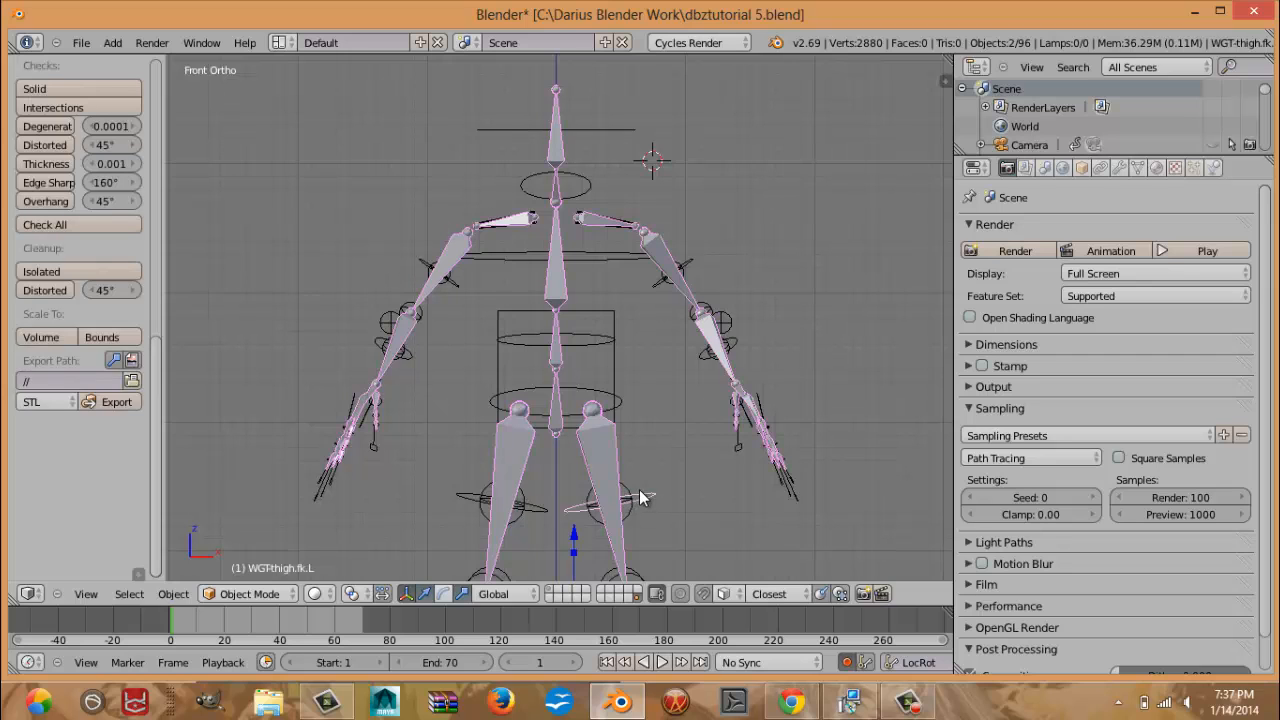
pyautogui.press('a')
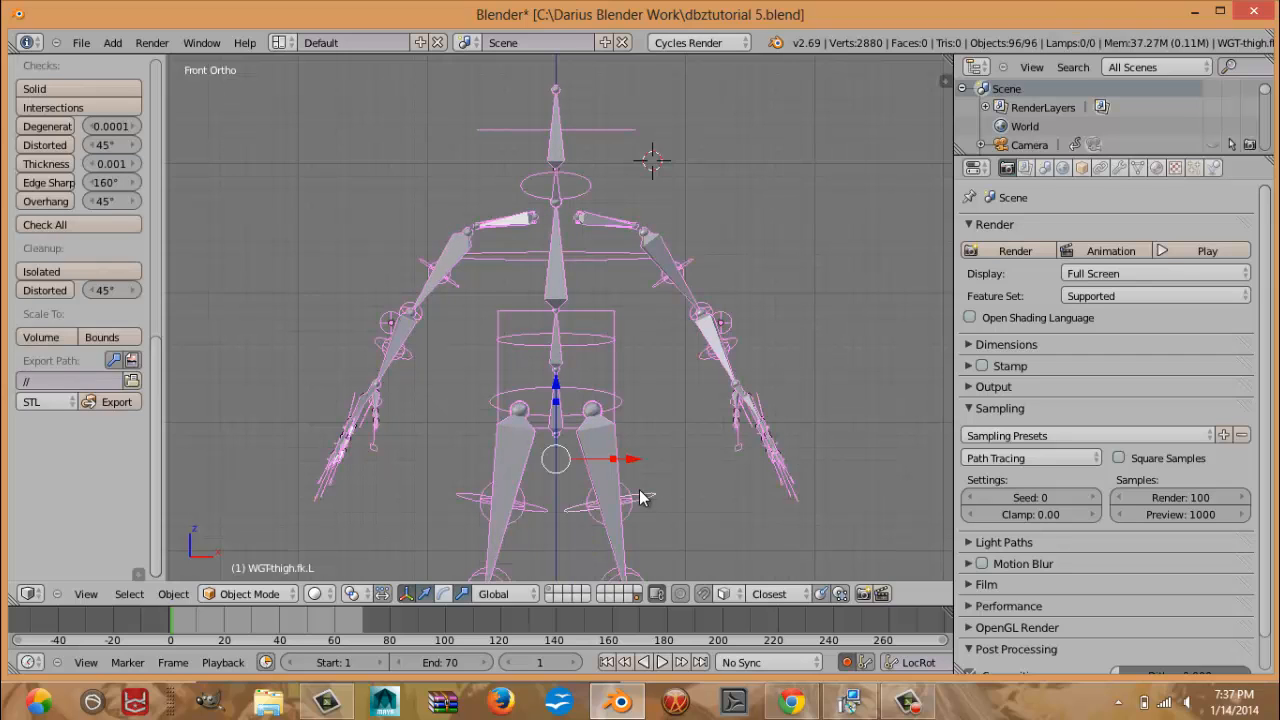
pyautogui.press('x')
pyautogui.click(636, 494)
pyautogui.click(549, 594)
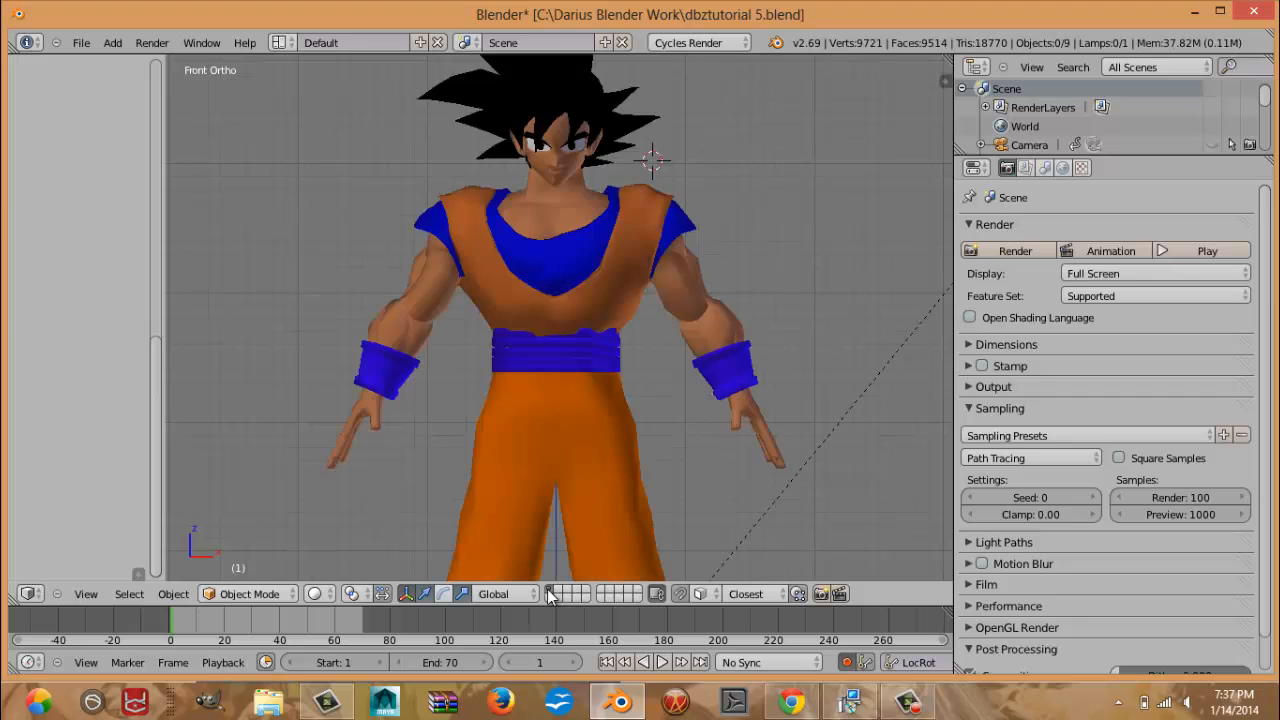
# Select the character's body mesh at the arm and display its modifiers.
pyautogui.scroll(-2, 576, 455)
pyautogui.scroll(2, 577, 453)
pyautogui.keyDown('shift'); pyautogui.moveTo(585, 398); pyautogui.dragTo(583, 434, button='middle'); pyautogui.keyUp('shift')
pyautogui.keyDown('shift'); pyautogui.moveTo(597, 505); pyautogui.dragTo(574, 438, button='middle'); pyautogui.keyUp('shift')
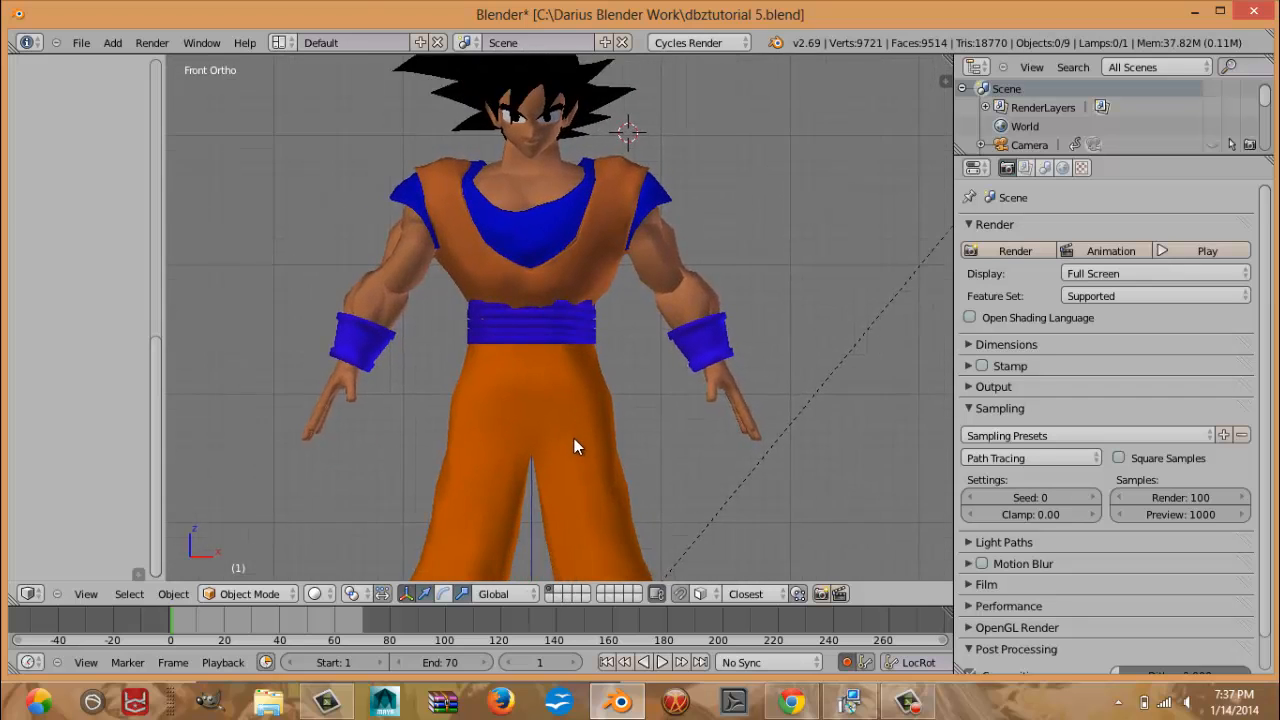
pyautogui.keyDown('shift'); pyautogui.moveTo(658, 492); pyautogui.dragTo(557, 397, button='middle'); pyautogui.keyUp('shift')
pyautogui.scroll(3, 559, 440)
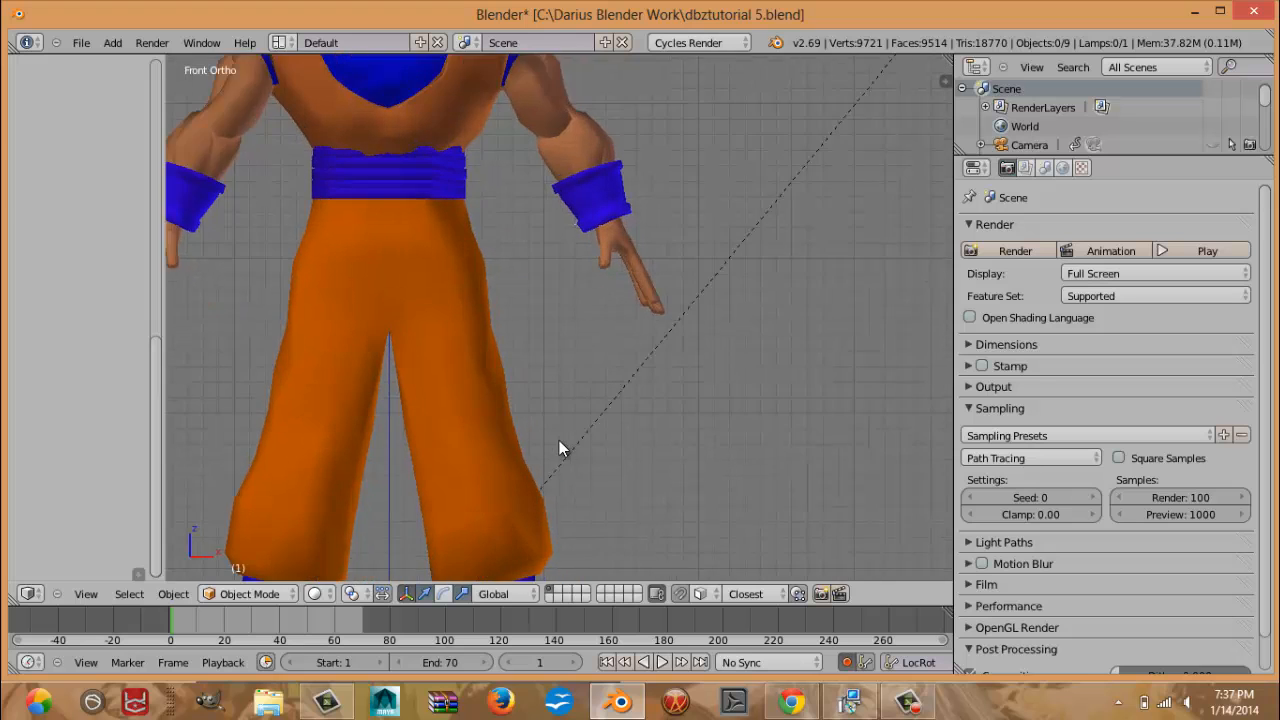
pyautogui.keyDown('shift'); pyautogui.moveTo(609, 250); pyautogui.dragTo(656, 336, button='middle'); pyautogui.keyUp('shift')
pyautogui.rightClick(573, 243)
pyautogui.click(1119, 168)
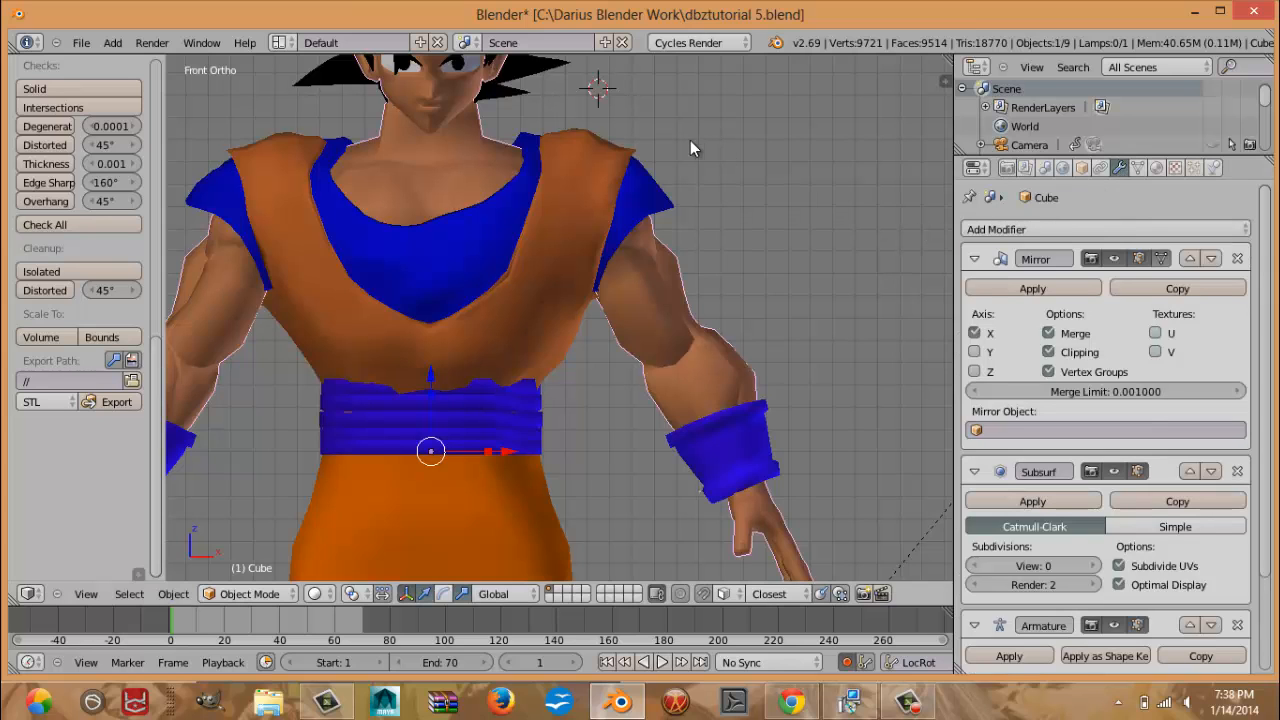
# Look at the theme presets in the user preferences and close the preferences window.
pyautogui.keyDown('shift'); pyautogui.moveTo(690, 148); pyautogui.dragTo(756, 203, button='middle'); pyautogui.keyUp('shift')
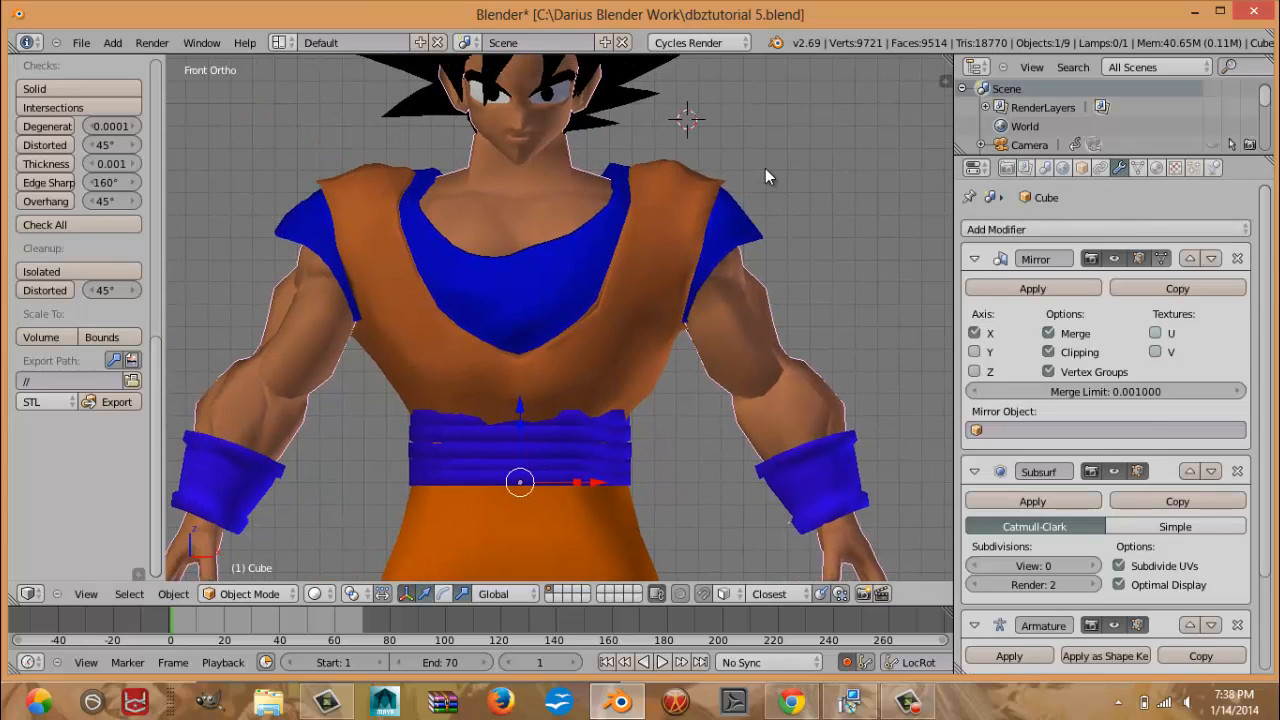
pyautogui.click(72, 41)
pyautogui.click(138, 221)
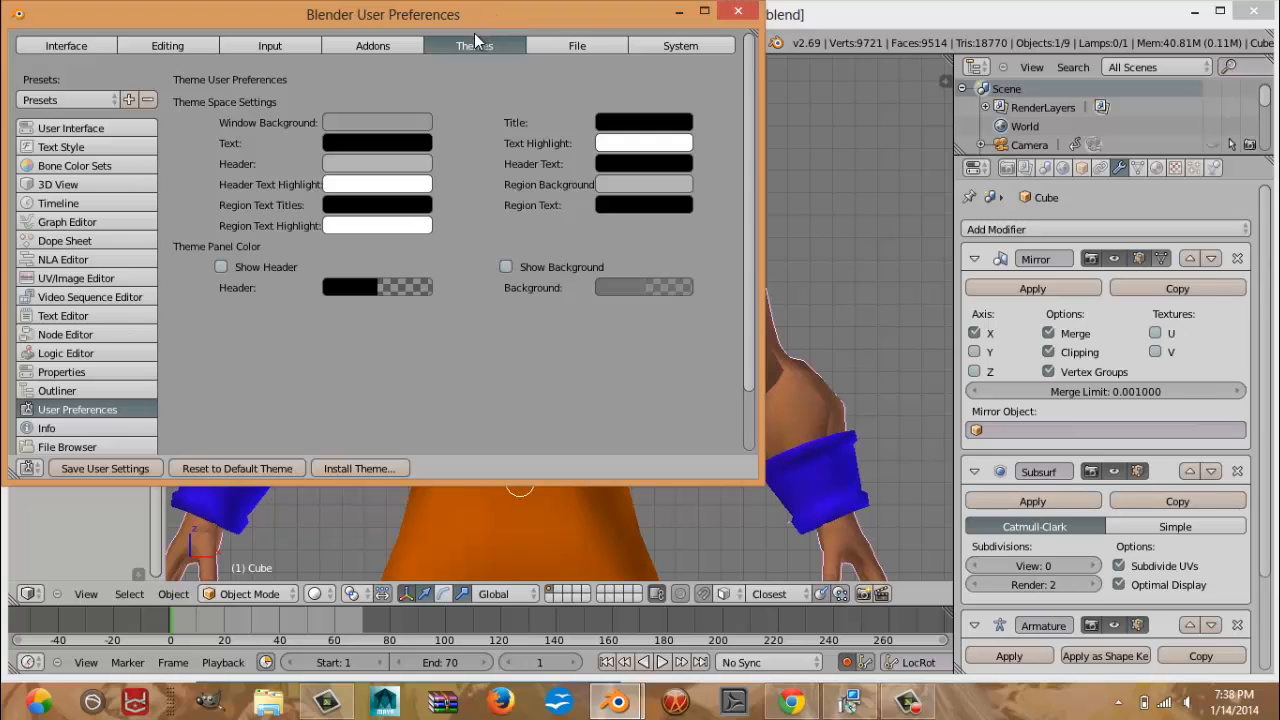
pyautogui.click(103, 99)
pyautogui.click(741, 14)
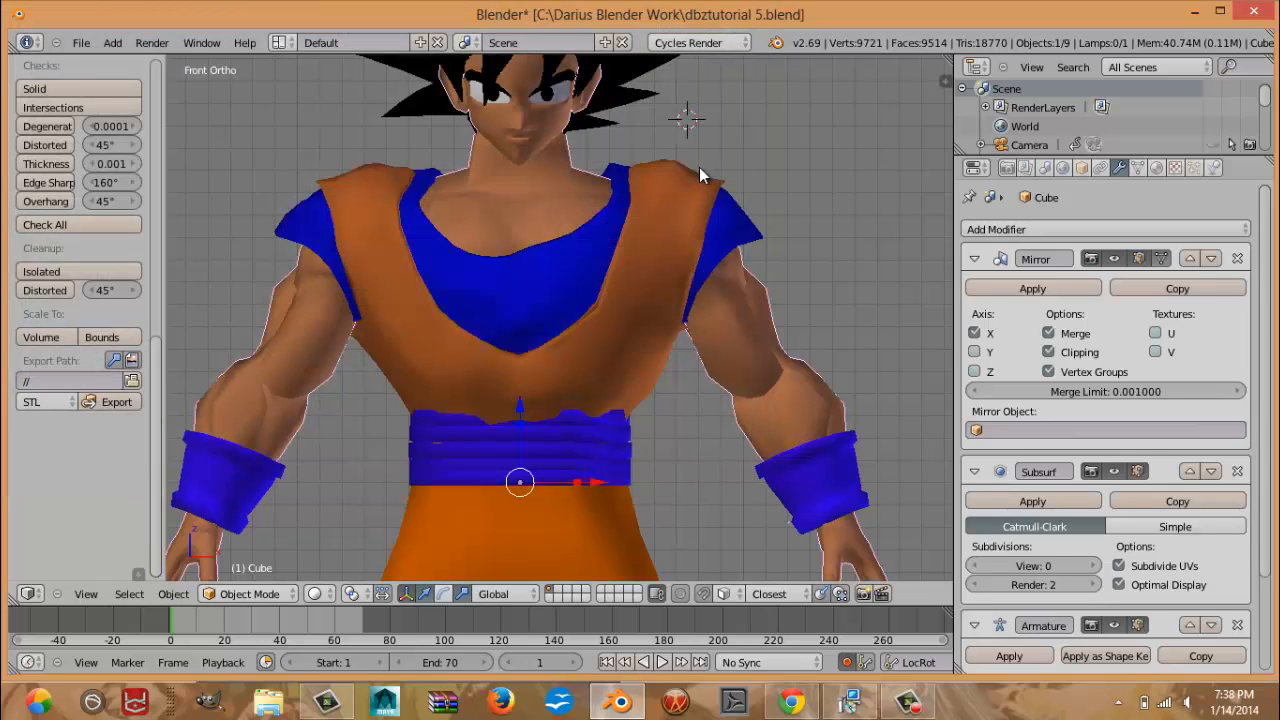
# Remove the Armature modifier from the body mesh.
pyautogui.keyDown('shift'); pyautogui.moveTo(699, 167); pyautogui.dragTo(708, 314, button='middle'); pyautogui.keyUp('shift')
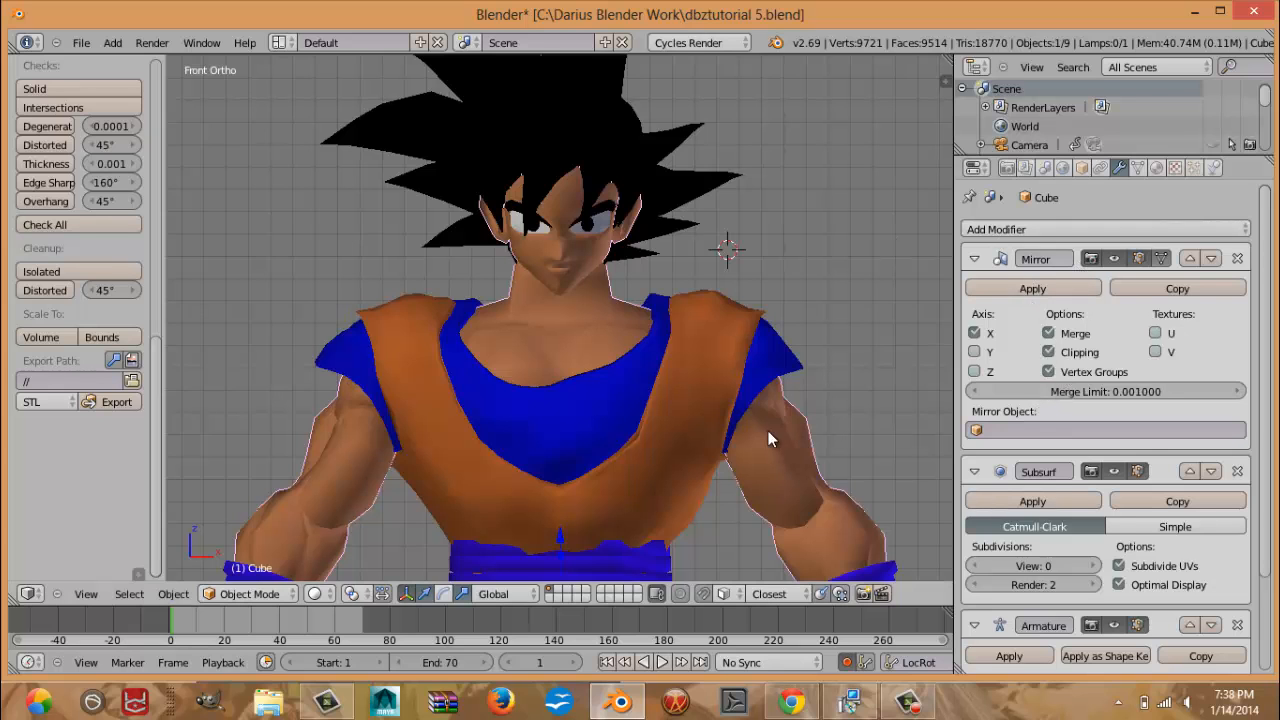
pyautogui.keyDown('shift'); pyautogui.moveTo(771, 437); pyautogui.dragTo(784, 354, button='middle'); pyautogui.keyUp('shift')
pyautogui.scroll(1, 816, 414)
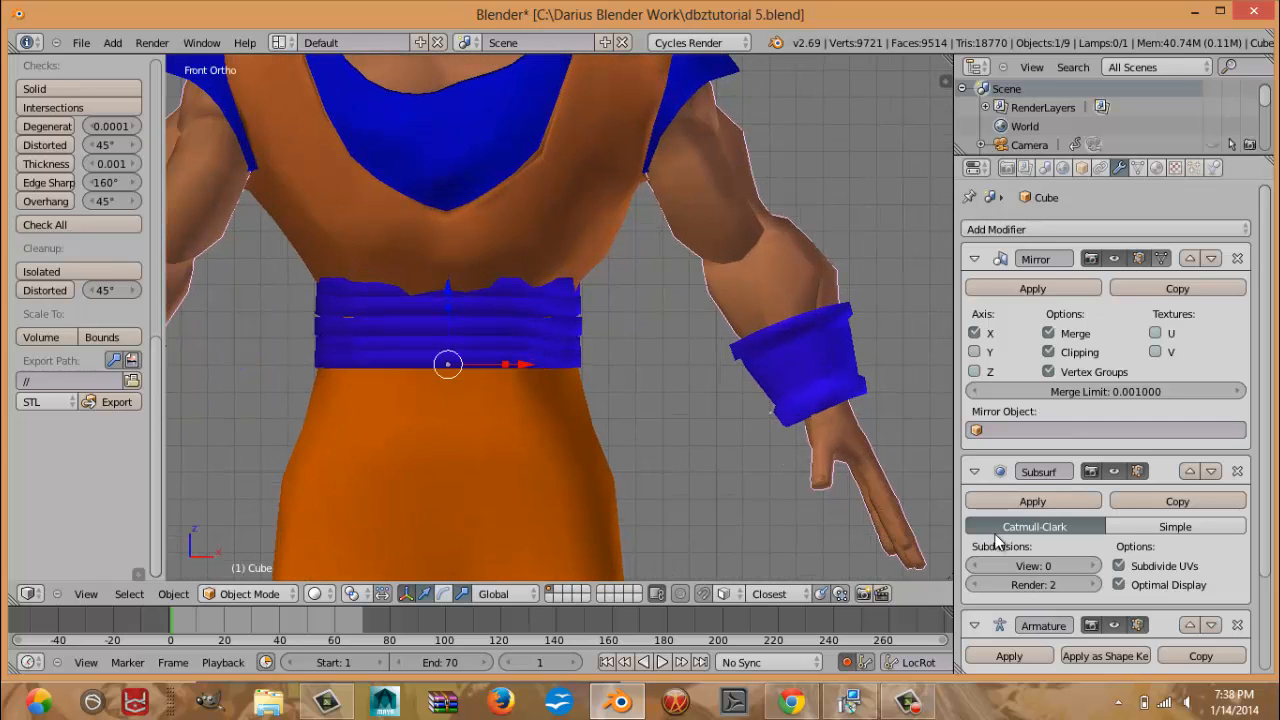
pyautogui.click(1238, 625)
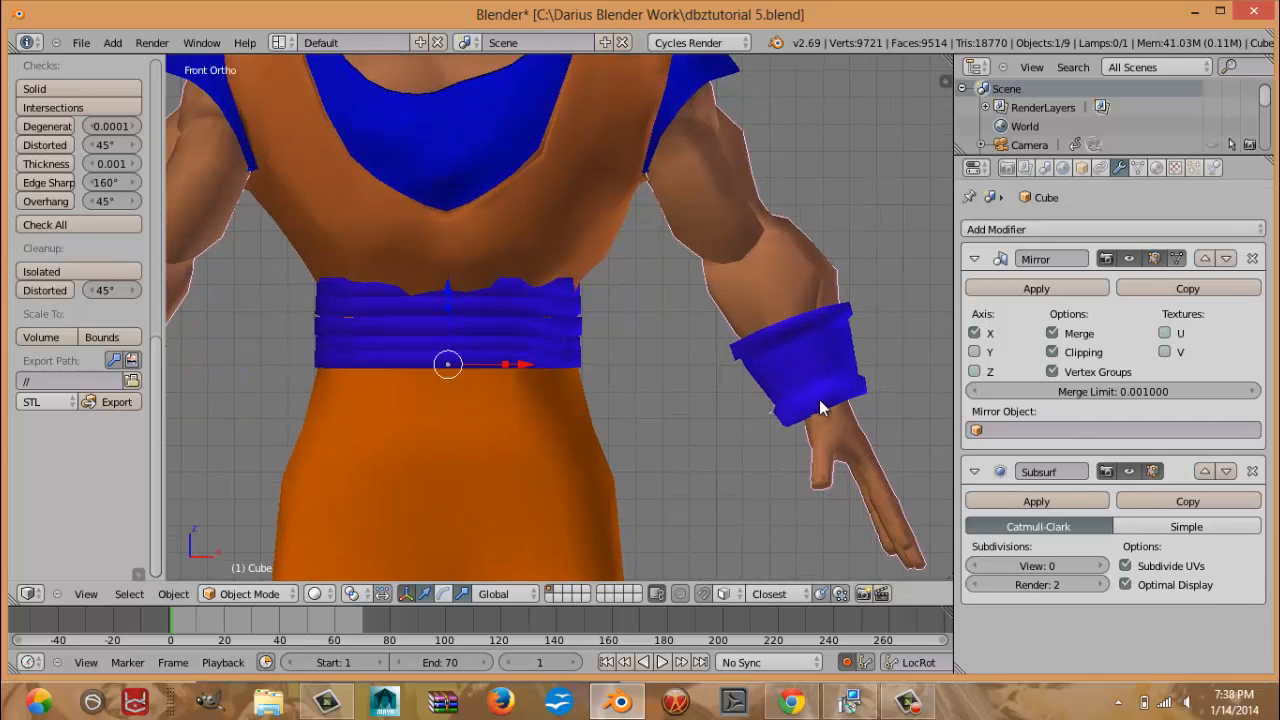
# Enter edit mode on the body mesh and select the forearm edge loop hidden under the blue wristband.
pyautogui.keyDown('shift'); pyautogui.moveTo(819, 399); pyautogui.dragTo(723, 405, button='middle'); pyautogui.keyUp('shift')
pyautogui.scroll(2, 736, 417)
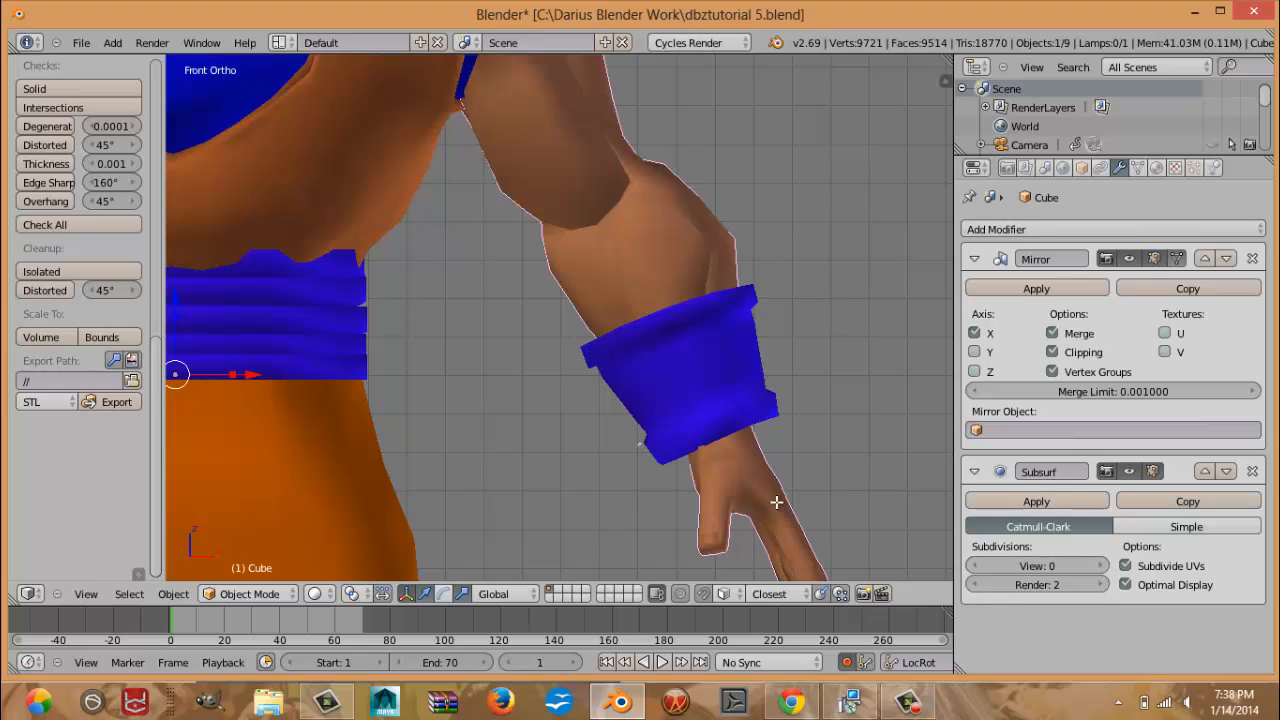
pyautogui.press('Tab')
pyautogui.scroll(3, 745, 474)
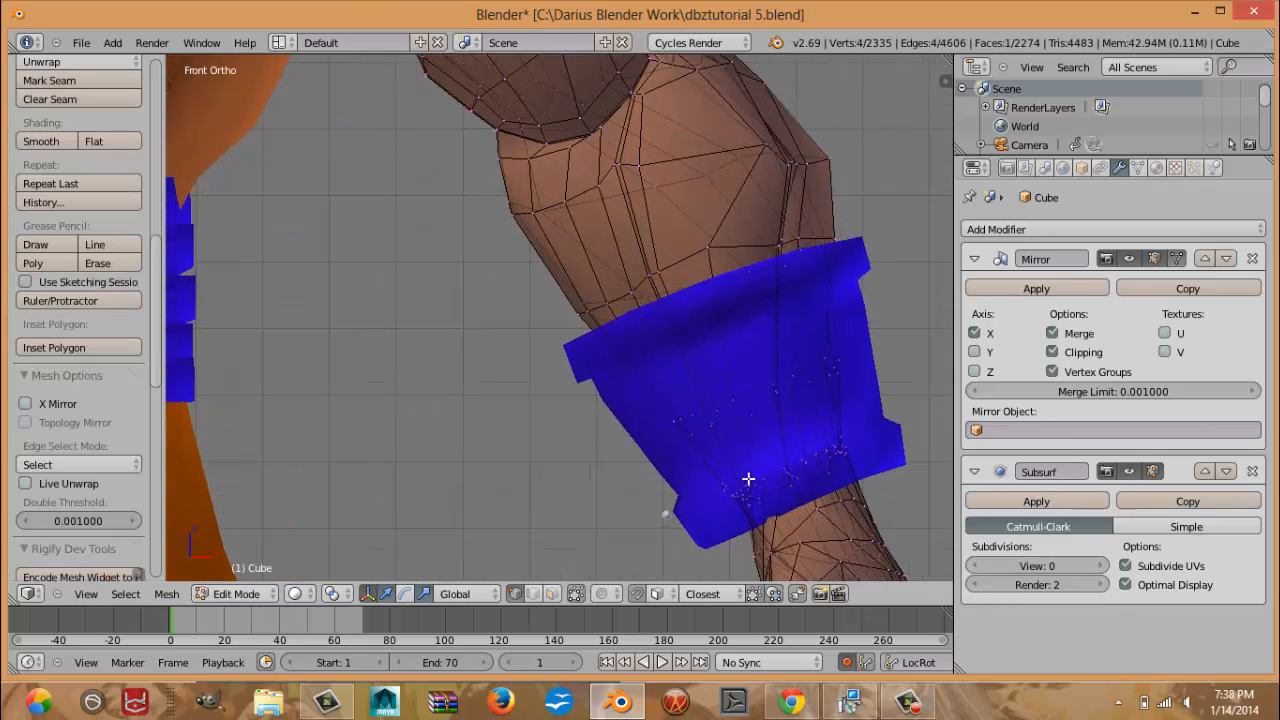
pyautogui.keyDown('alt'); pyautogui.rightClick(754, 388); pyautogui.keyUp('alt')
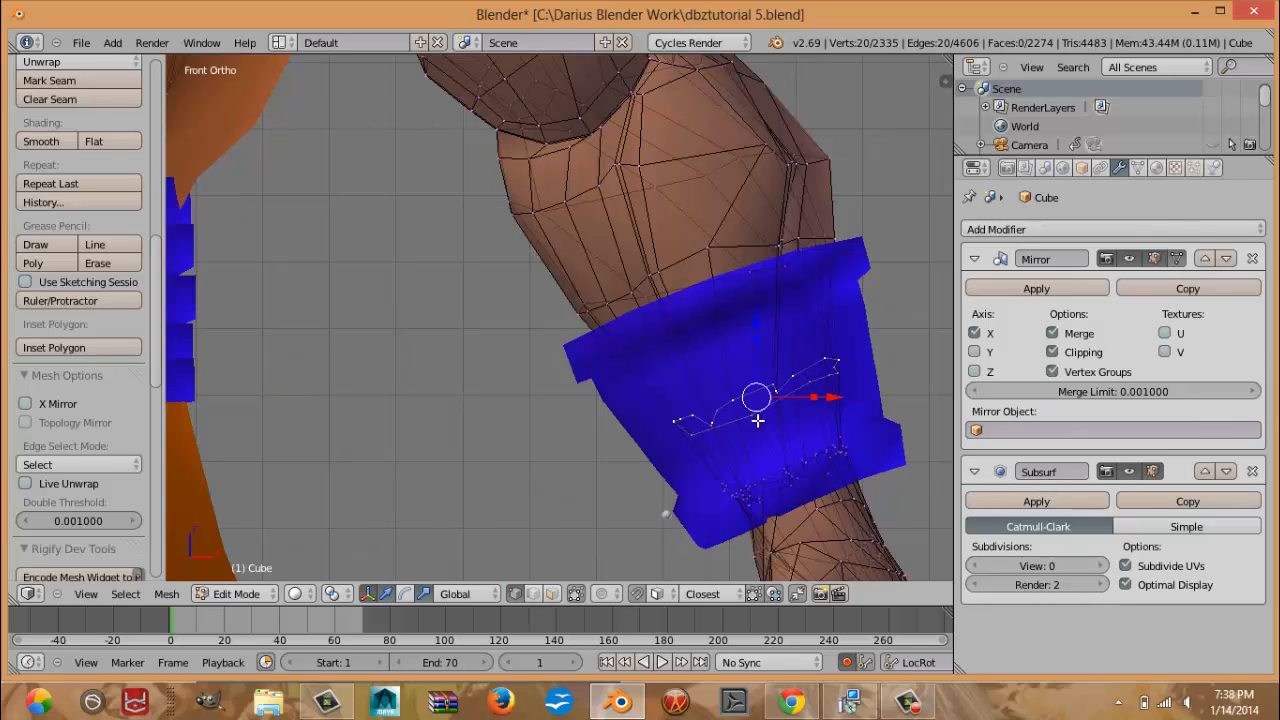
# Delete all the leftover DEF vertex groups from the body mesh until its vertex group list is empty.
pyautogui.click(1138, 168)
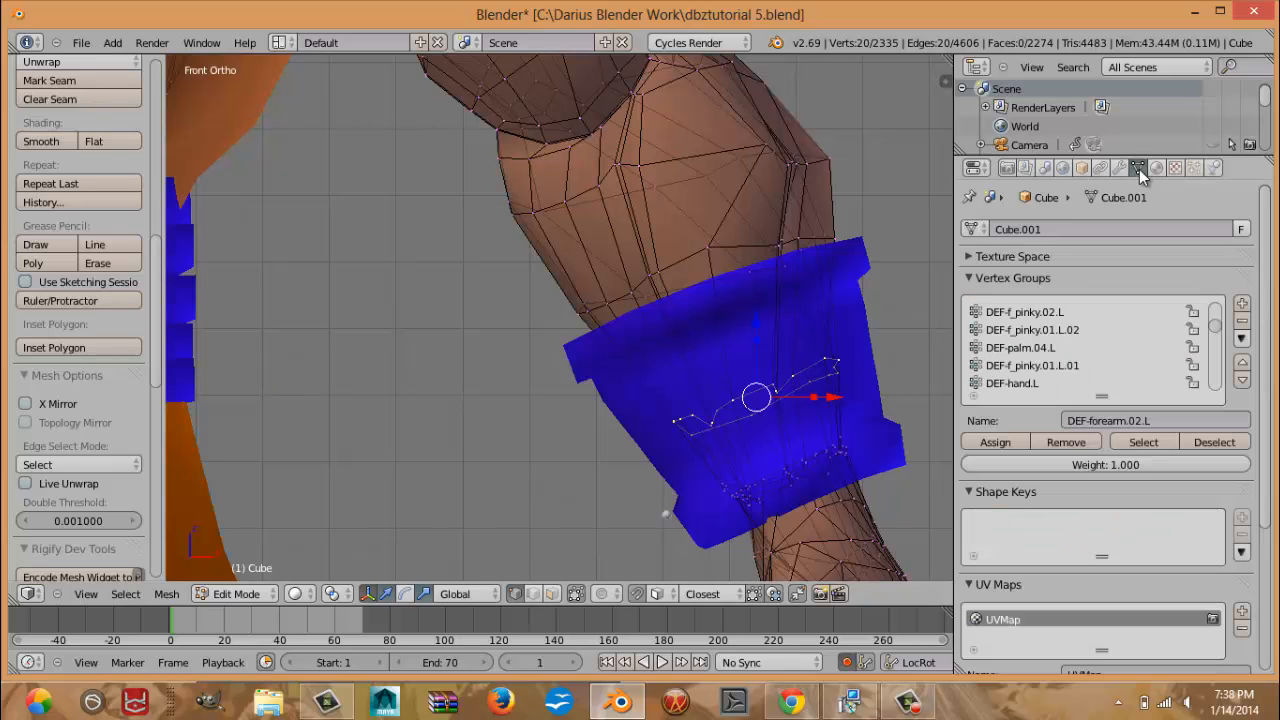
pyautogui.click(1240, 321)
pyautogui.click(1240, 321)
pyautogui.click(1240, 321)
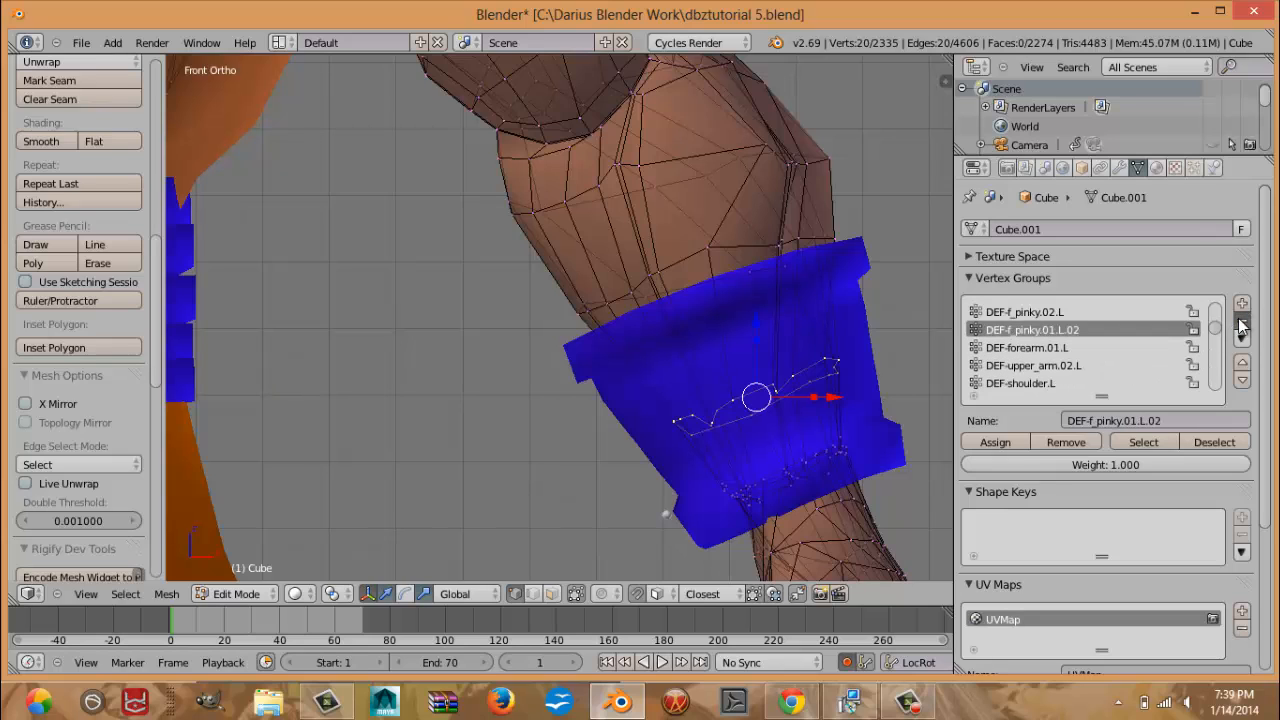
pyautogui.click(1240, 321)
pyautogui.click(1240, 321)
pyautogui.click(1240, 321)
pyautogui.click(1240, 321)
pyautogui.click(1240, 321)
pyautogui.click(1240, 321)
pyautogui.click(1240, 321)
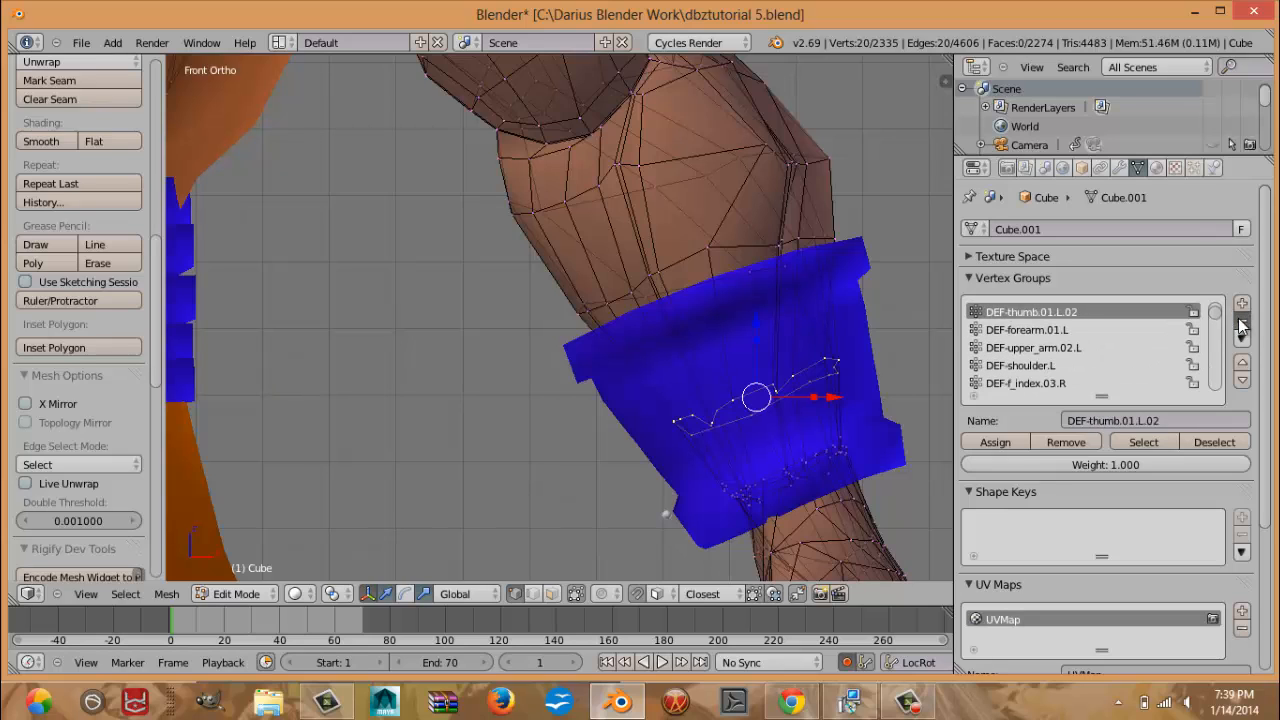
pyautogui.click(1240, 321)
pyautogui.click(1240, 321)
pyautogui.click(1240, 321)
pyautogui.click(1240, 321)
pyautogui.click(1240, 321)
pyautogui.click(1240, 321)
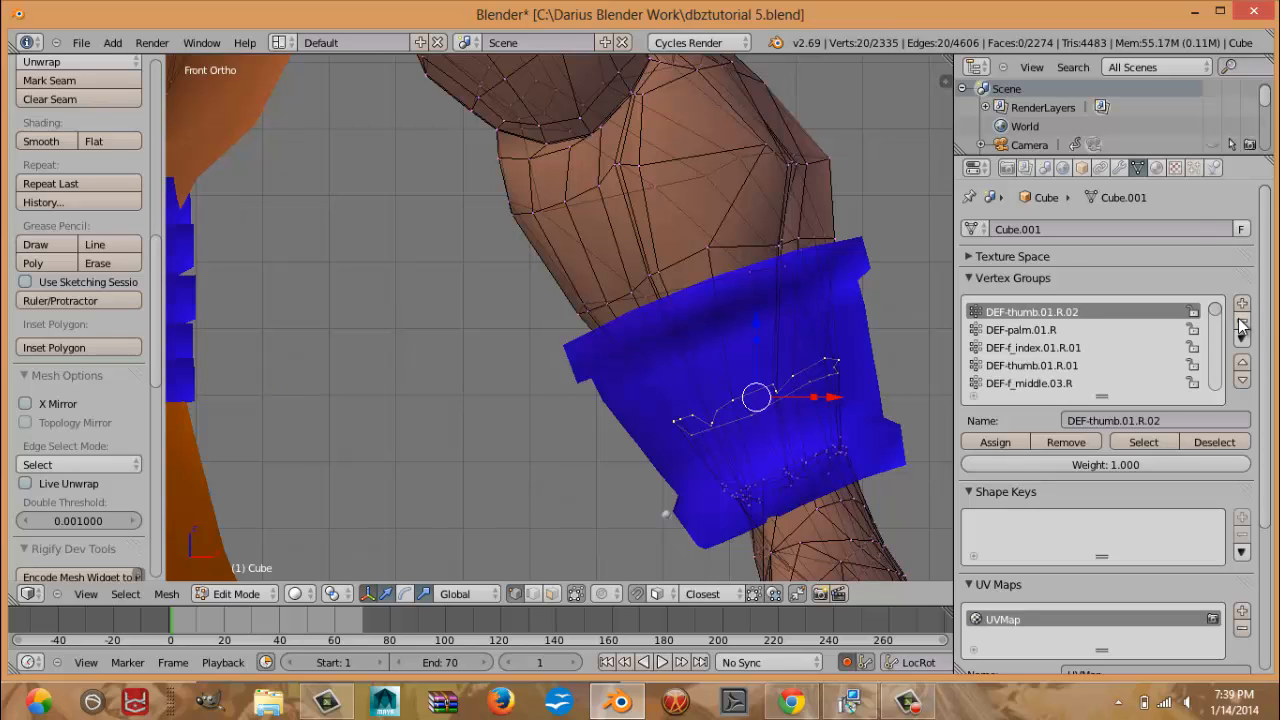
pyautogui.click(1240, 321)
pyautogui.click(1240, 321)
pyautogui.click(1240, 321)
pyautogui.click(1240, 321)
pyautogui.click(1240, 321)
pyautogui.click(1240, 321)
pyautogui.click(1240, 321)
pyautogui.click(1240, 321)
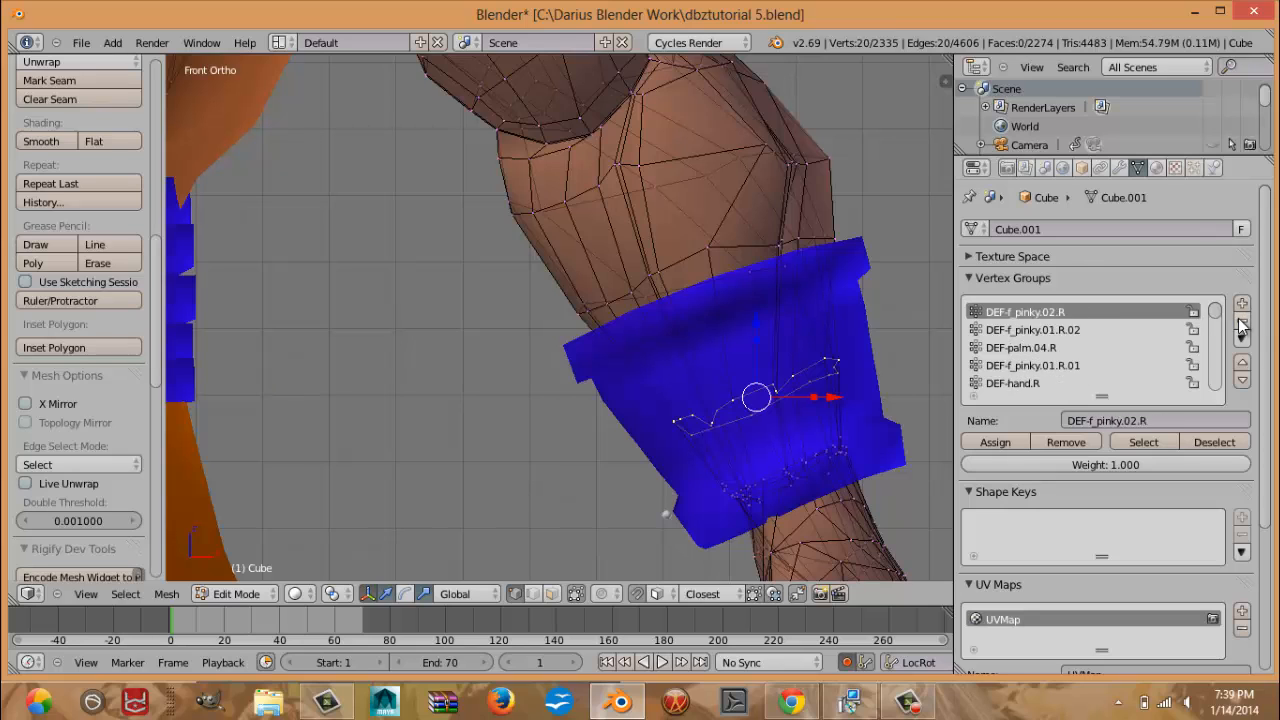
pyautogui.click(1240, 321)
pyautogui.click(1240, 321)
pyautogui.click(1240, 321)
pyautogui.click(1240, 321)
pyautogui.click(1240, 321)
pyautogui.click(1240, 321)
pyautogui.click(1240, 321)
pyautogui.click(1240, 321)
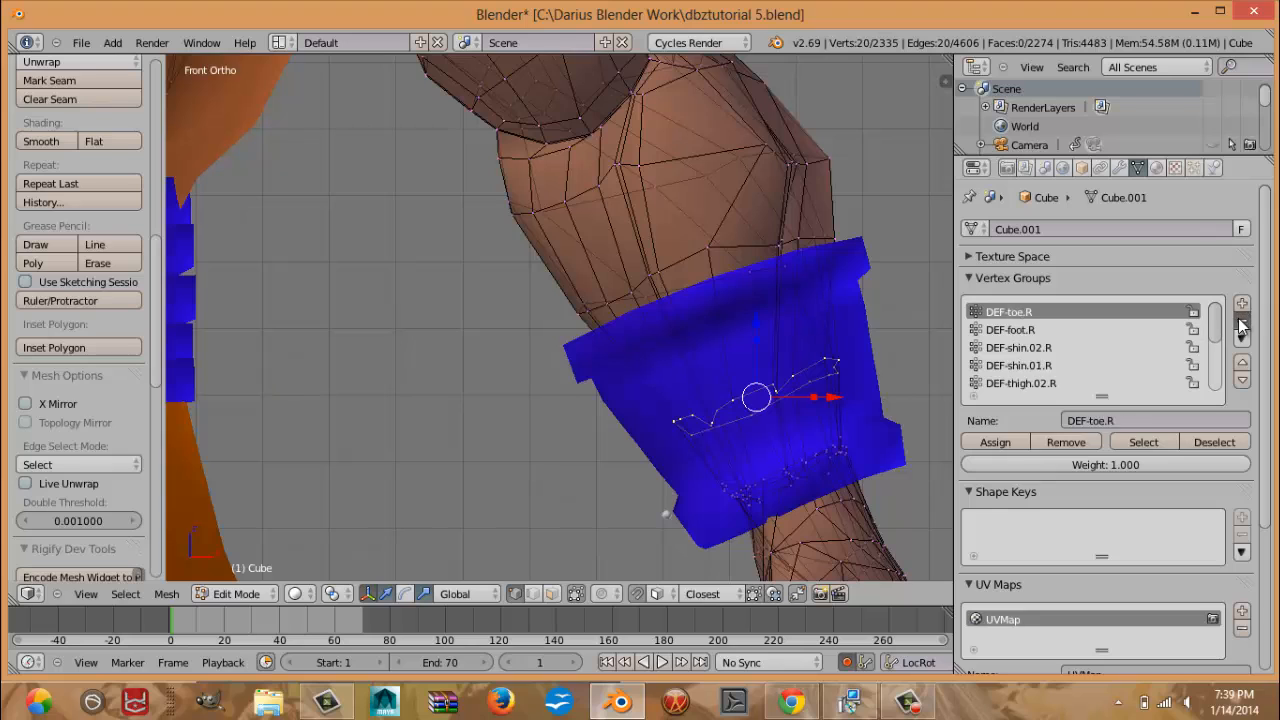
pyautogui.click(1240, 321)
pyautogui.click(1240, 321)
pyautogui.click(1240, 321)
pyautogui.click(1240, 321)
pyautogui.click(1240, 321)
pyautogui.click(1240, 321)
pyautogui.click(1241, 322)
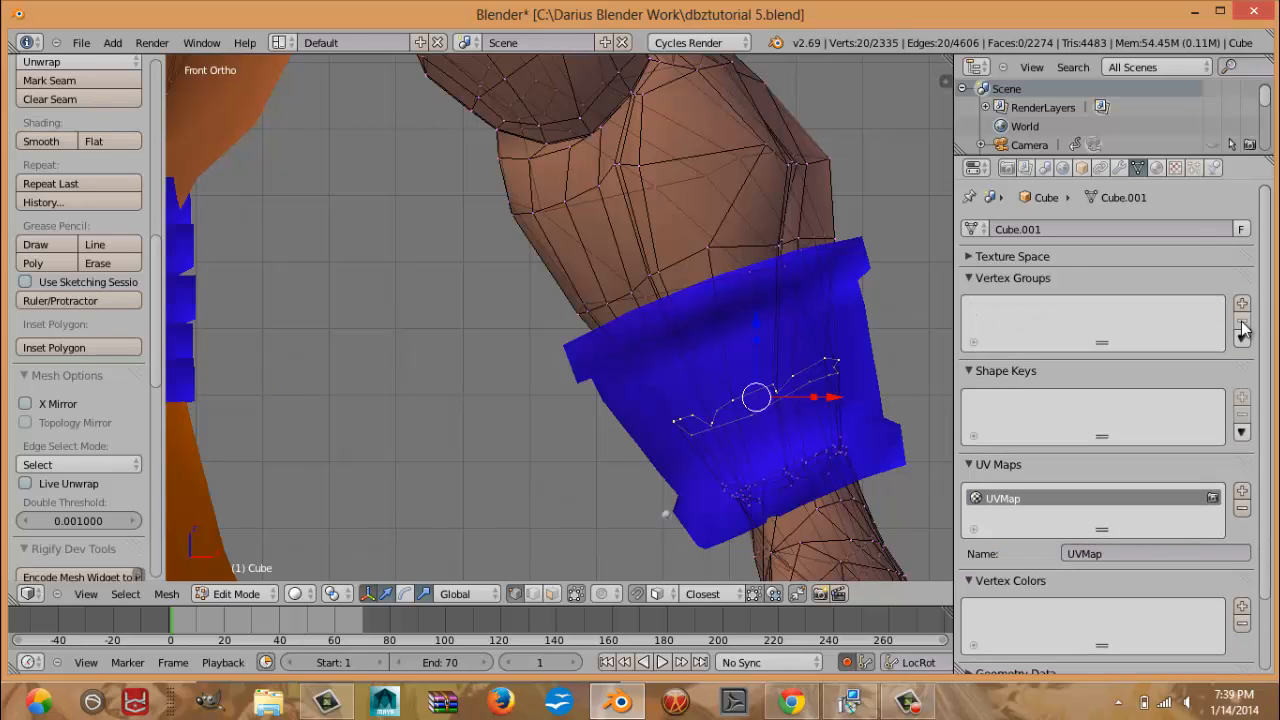
# Add a vertex group named "Hidden Arm" to the body mesh and assign the selected forearm edge loop to it.
pyautogui.click(1242, 305)
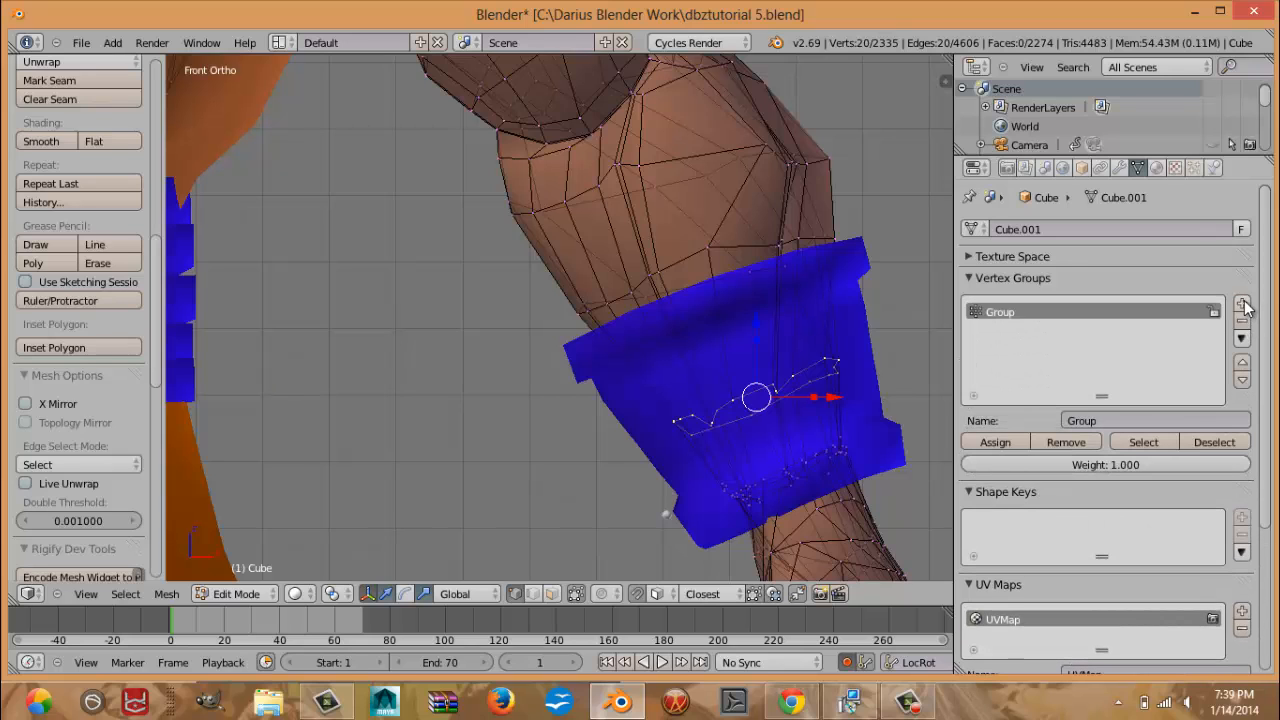
pyautogui.click(1115, 415)
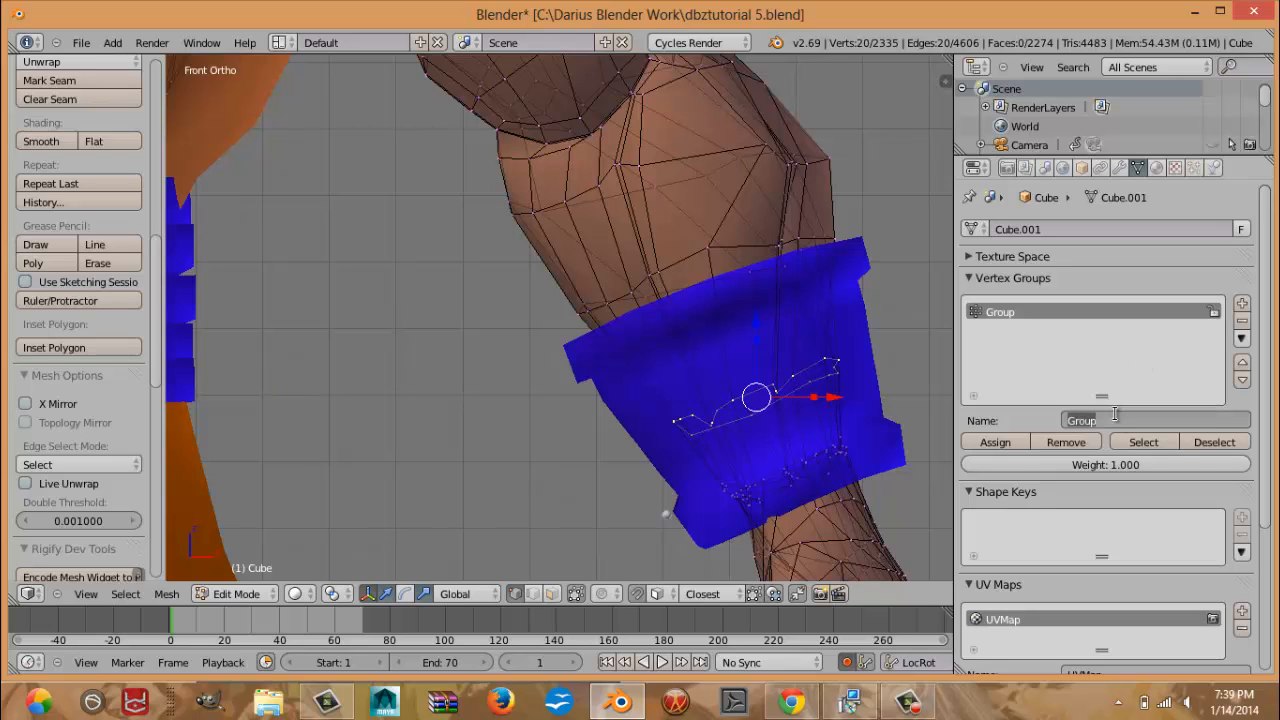
pyautogui.write('Hidden Arm')
pyautogui.press('Return')
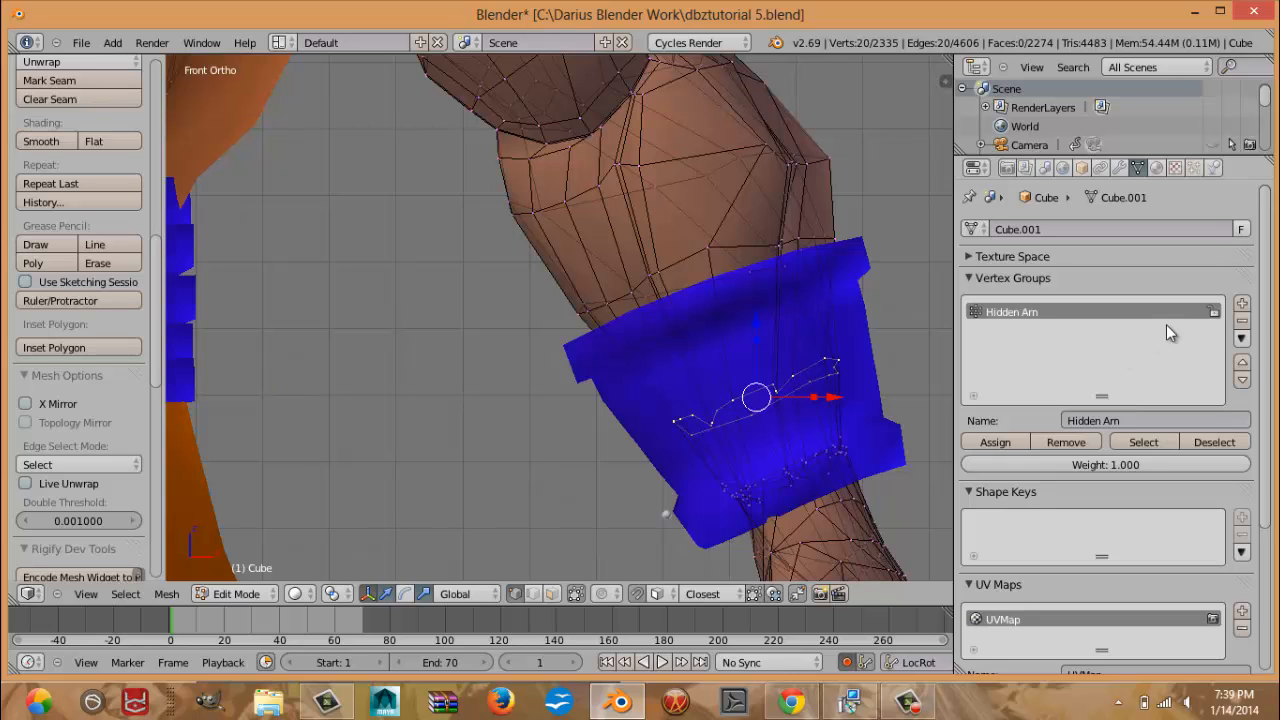
pyautogui.click(1138, 420)
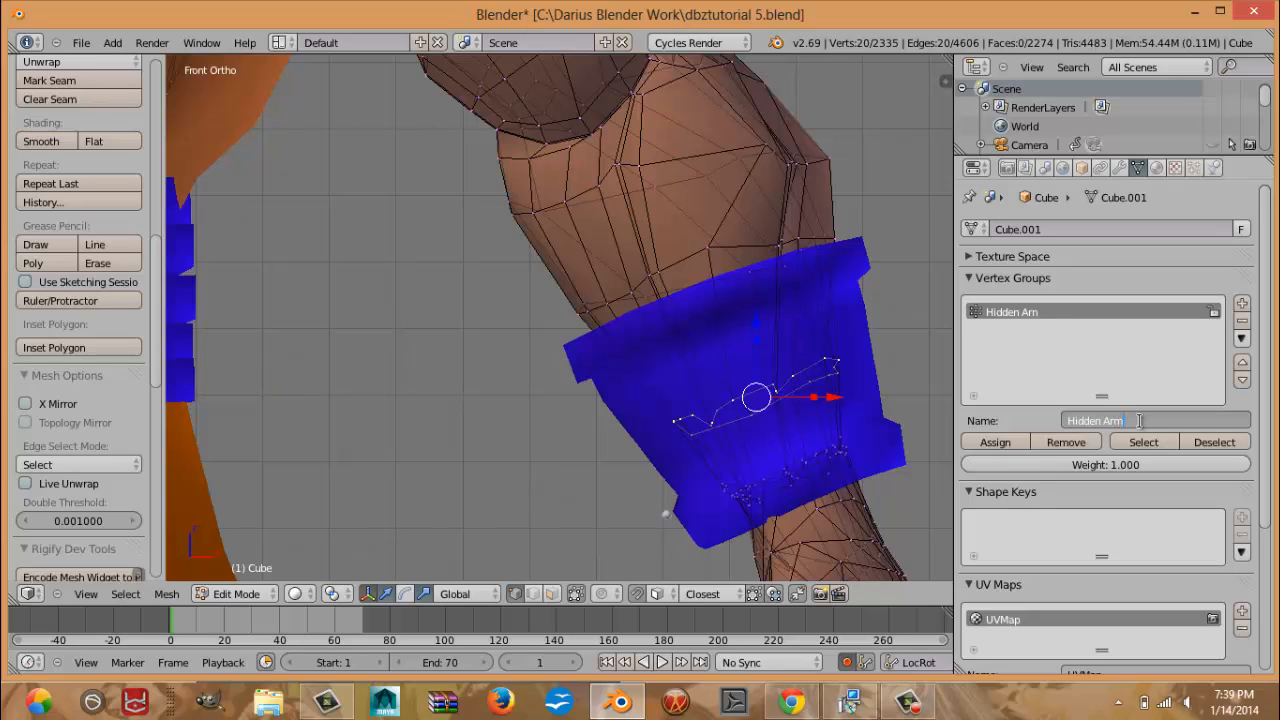
pyautogui.press('Return')
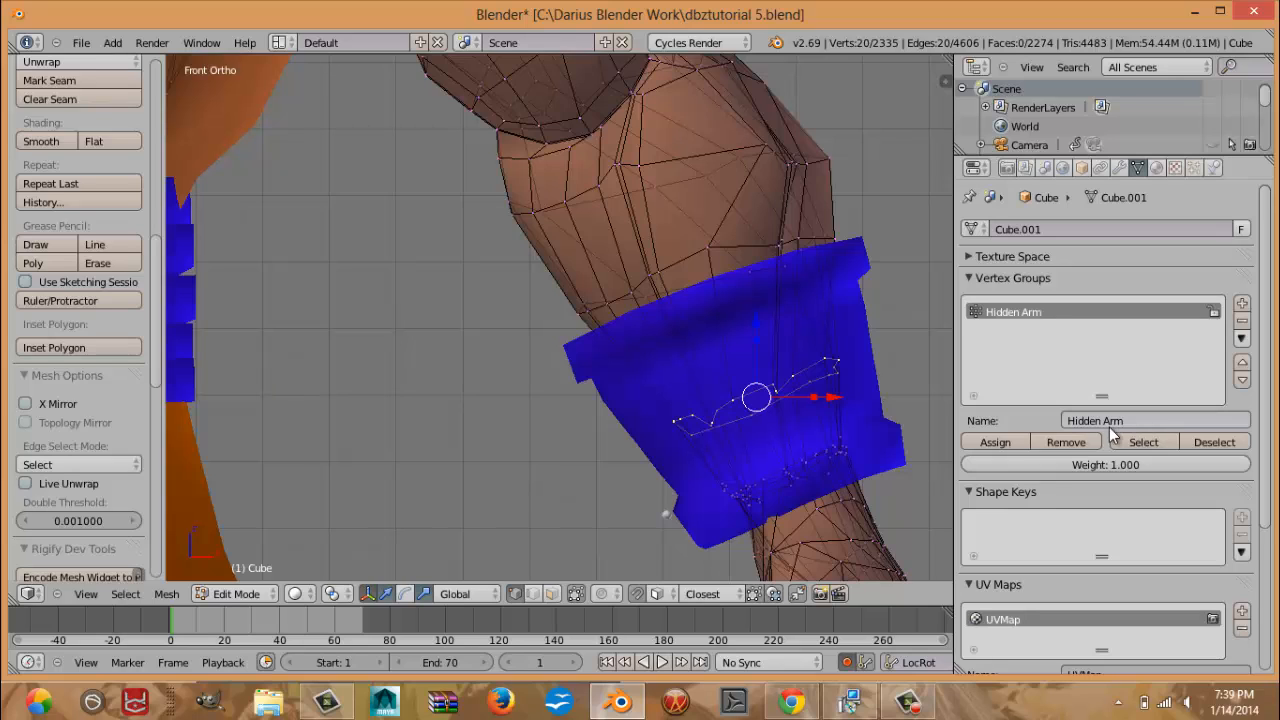
pyautogui.scroll(-11, 733, 418)
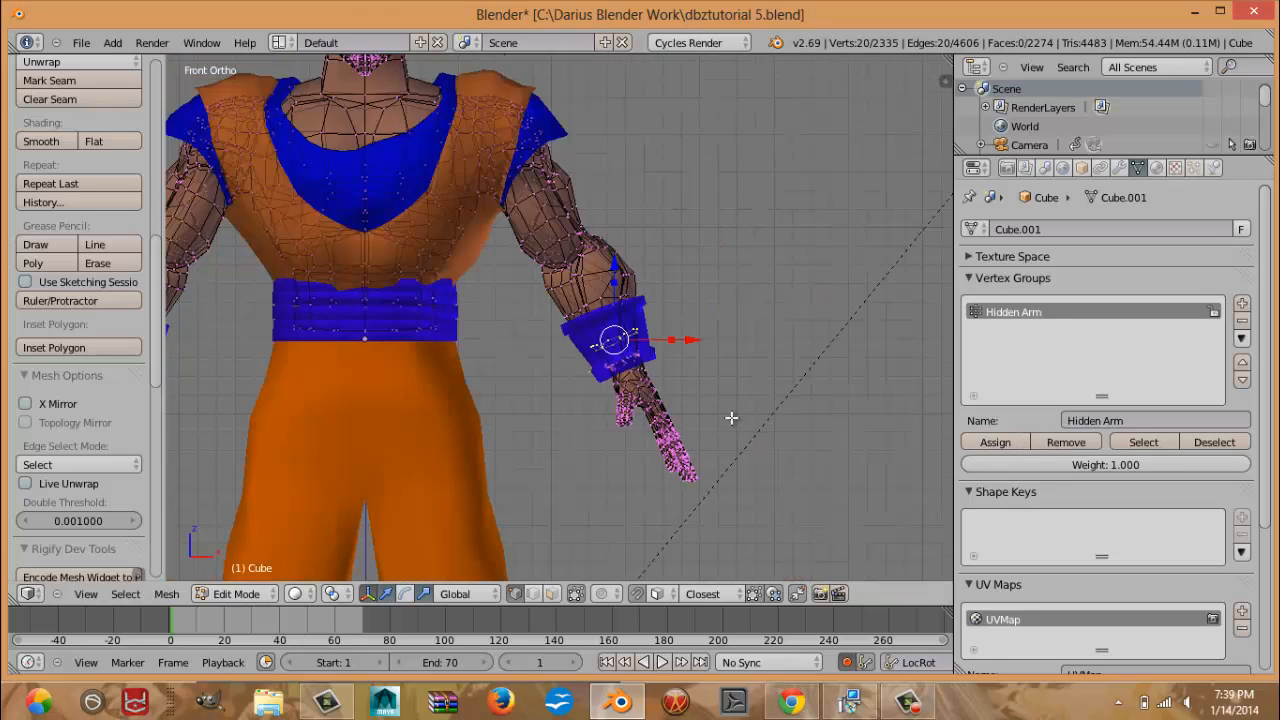
pyautogui.scroll(5, 731, 412)
pyautogui.click(999, 439)
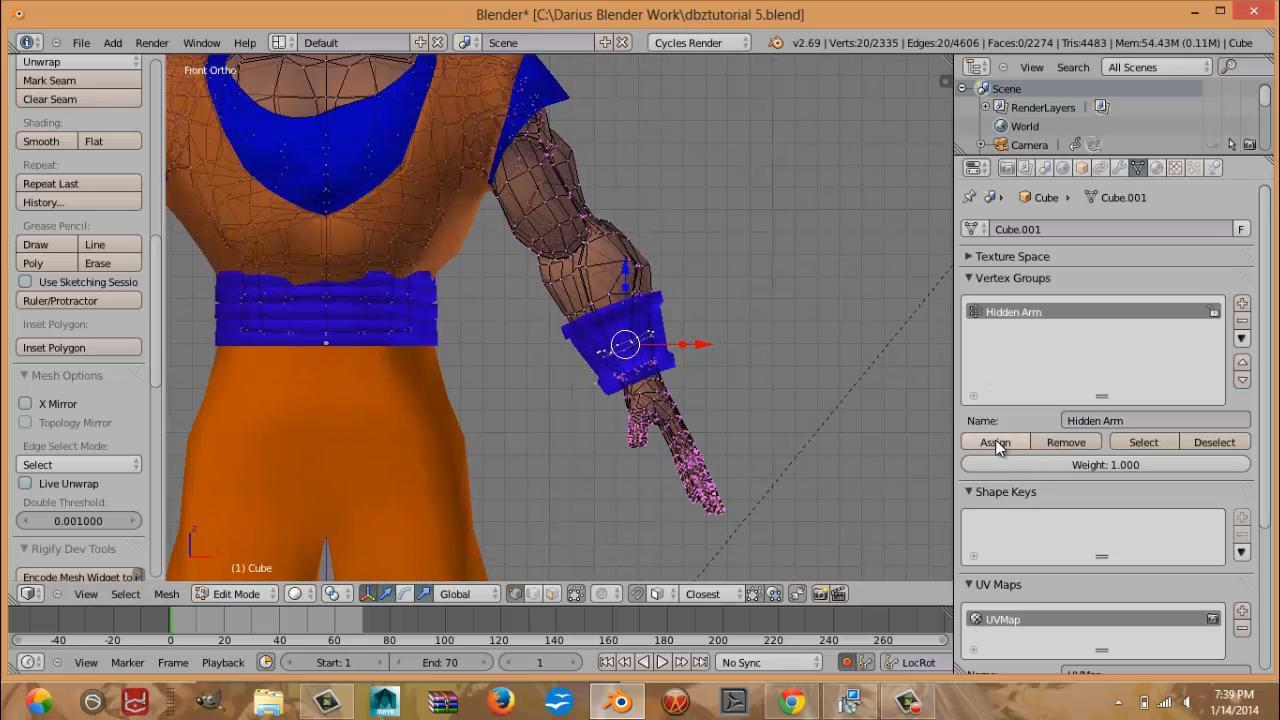
pyautogui.scroll(1, 703, 324)
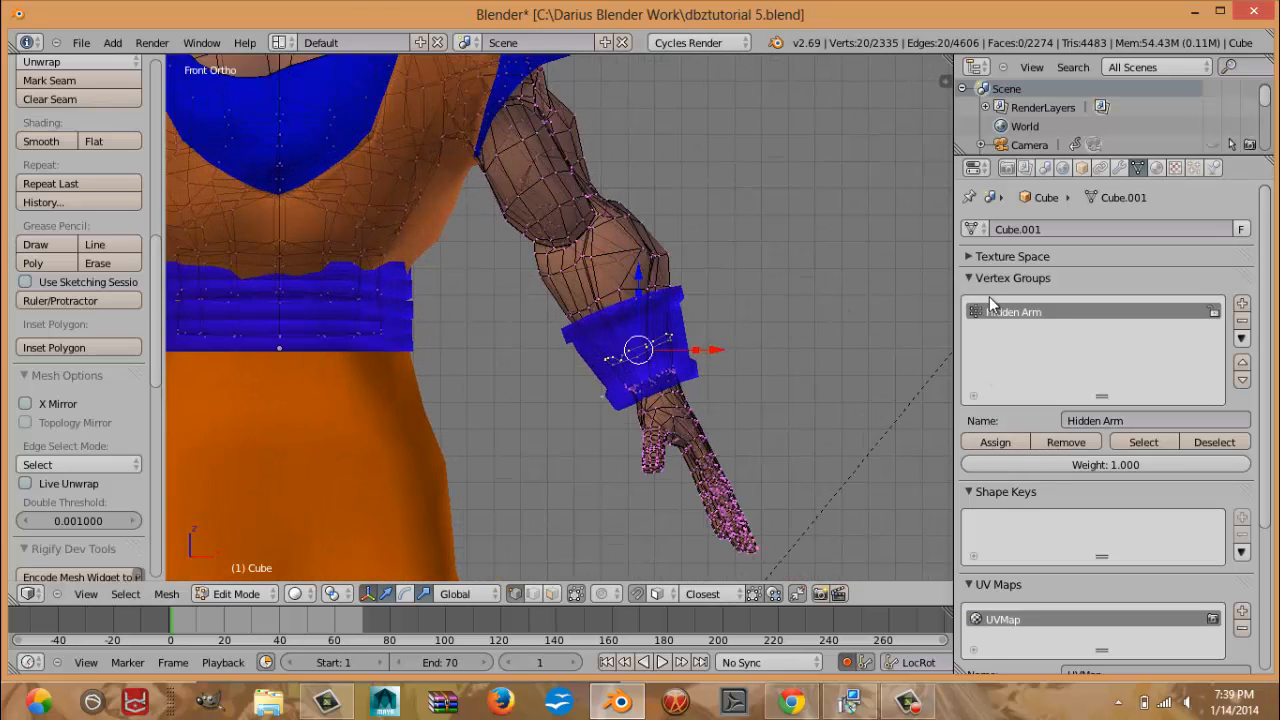
# Add a Mask modifier to the body mesh in Vertex Group mode, using the Hidden Arm group with Invert enabled.
pyautogui.click(1118, 168)
pyautogui.click(1132, 229)
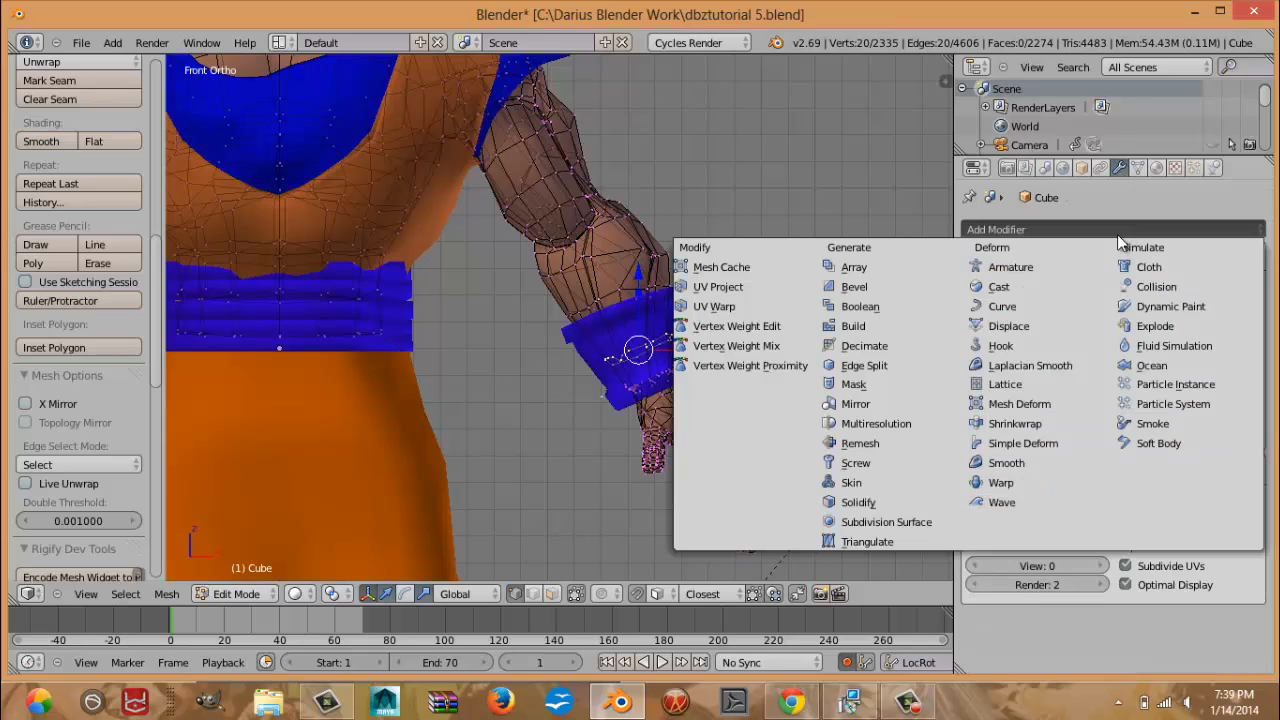
pyautogui.click(832, 383)
pyautogui.scroll(-2, 1160, 440)
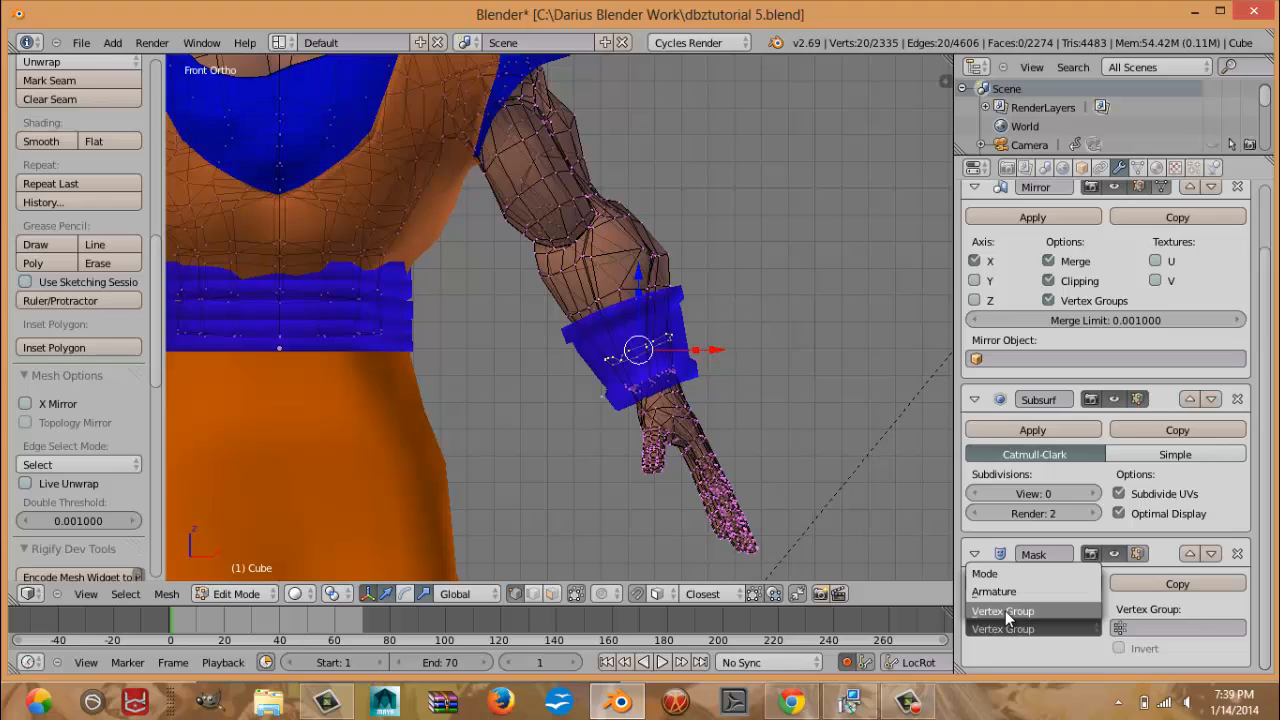
pyautogui.click(1014, 628)
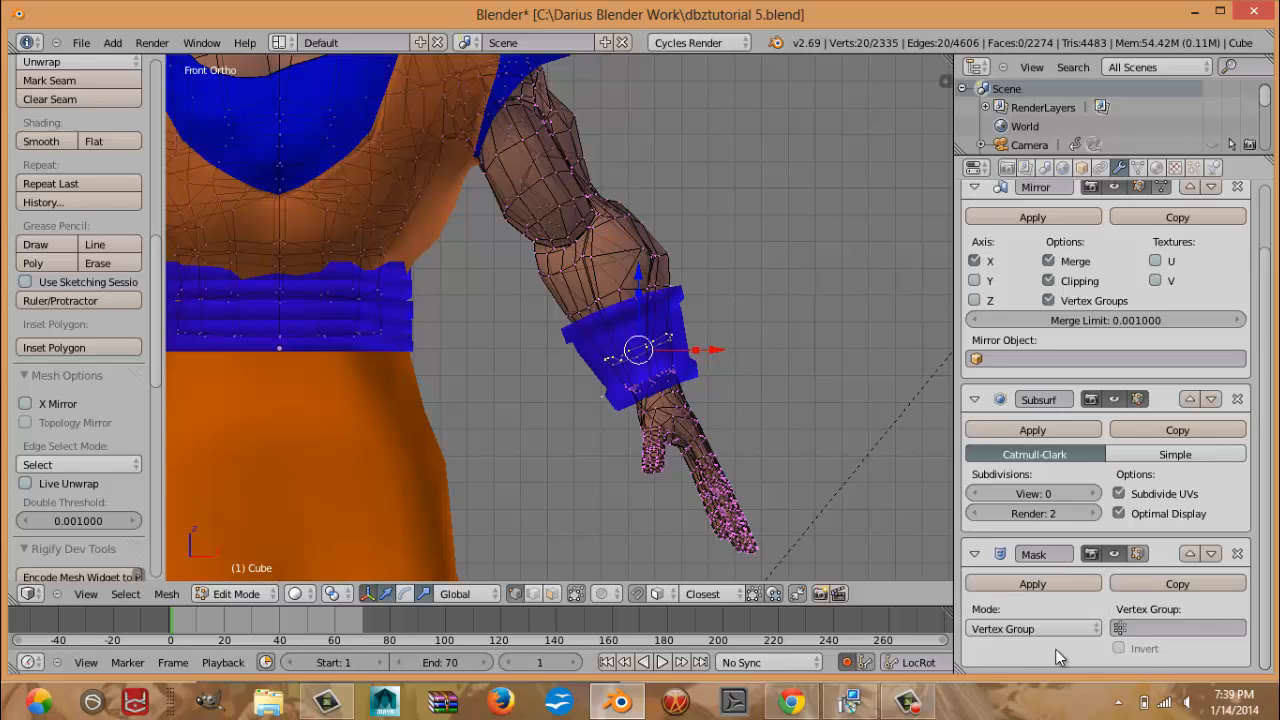
pyautogui.click(1141, 628)
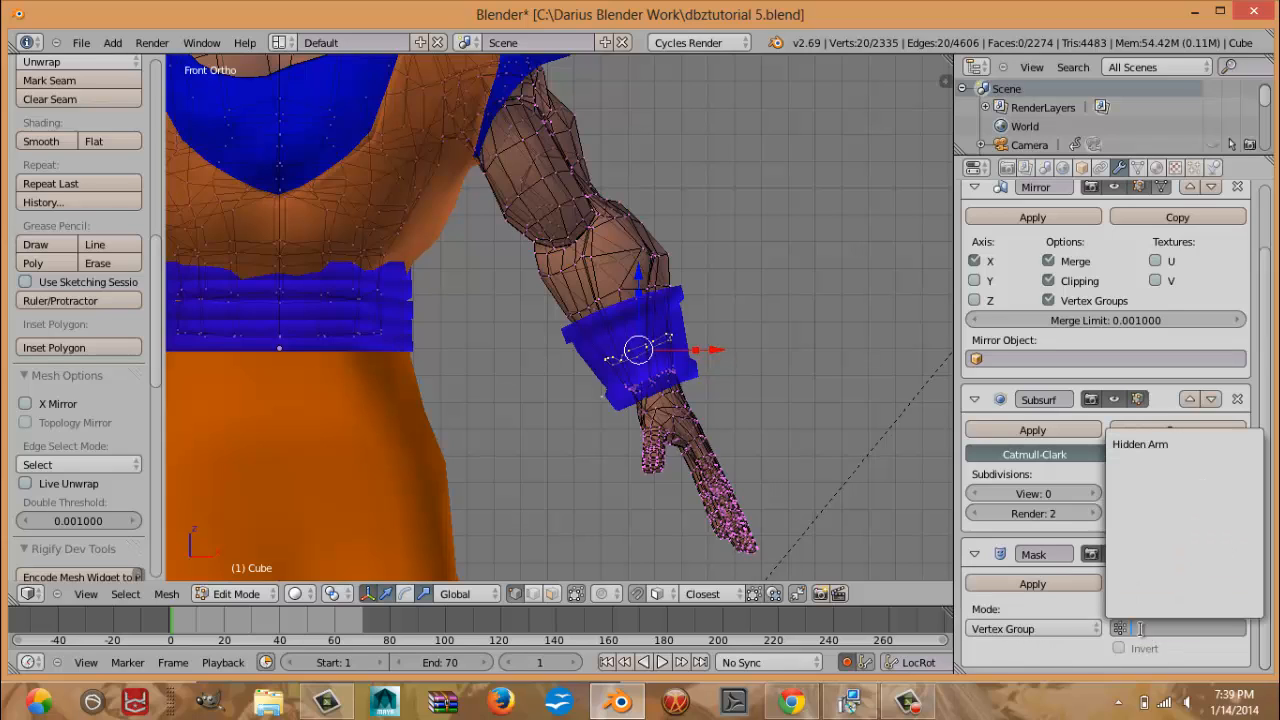
pyautogui.click(1150, 444)
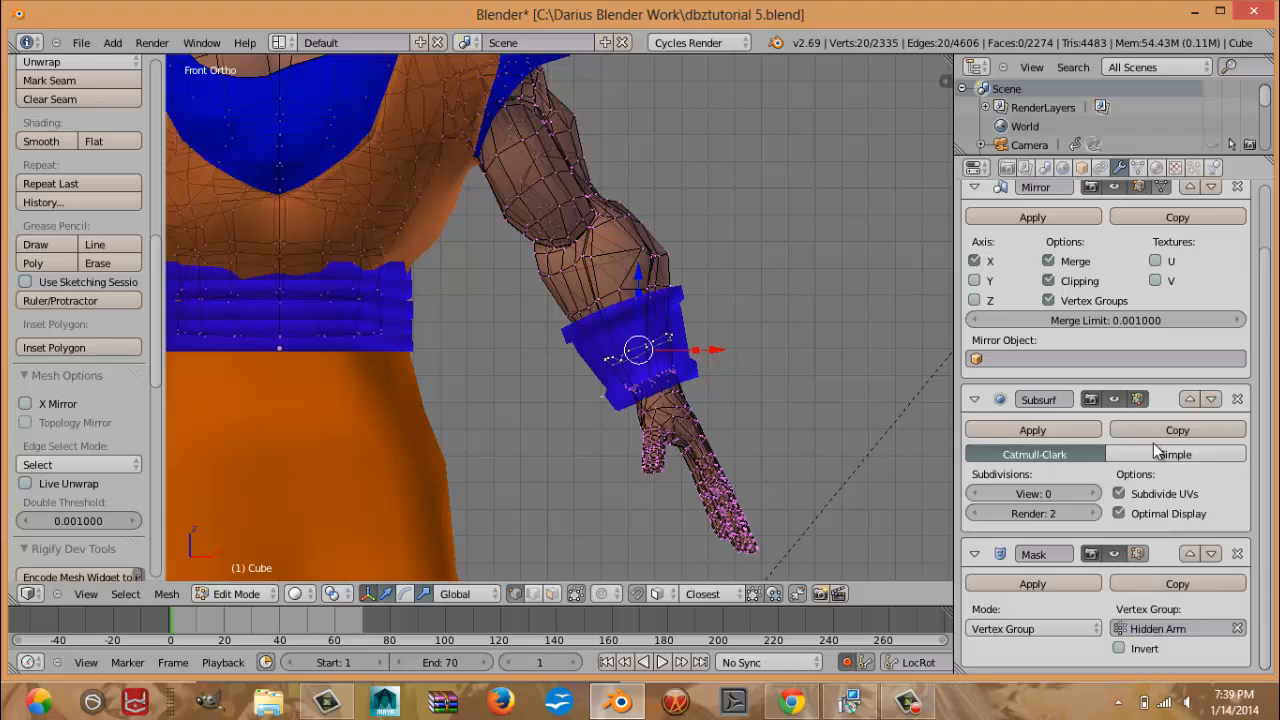
pyautogui.click(1119, 648)
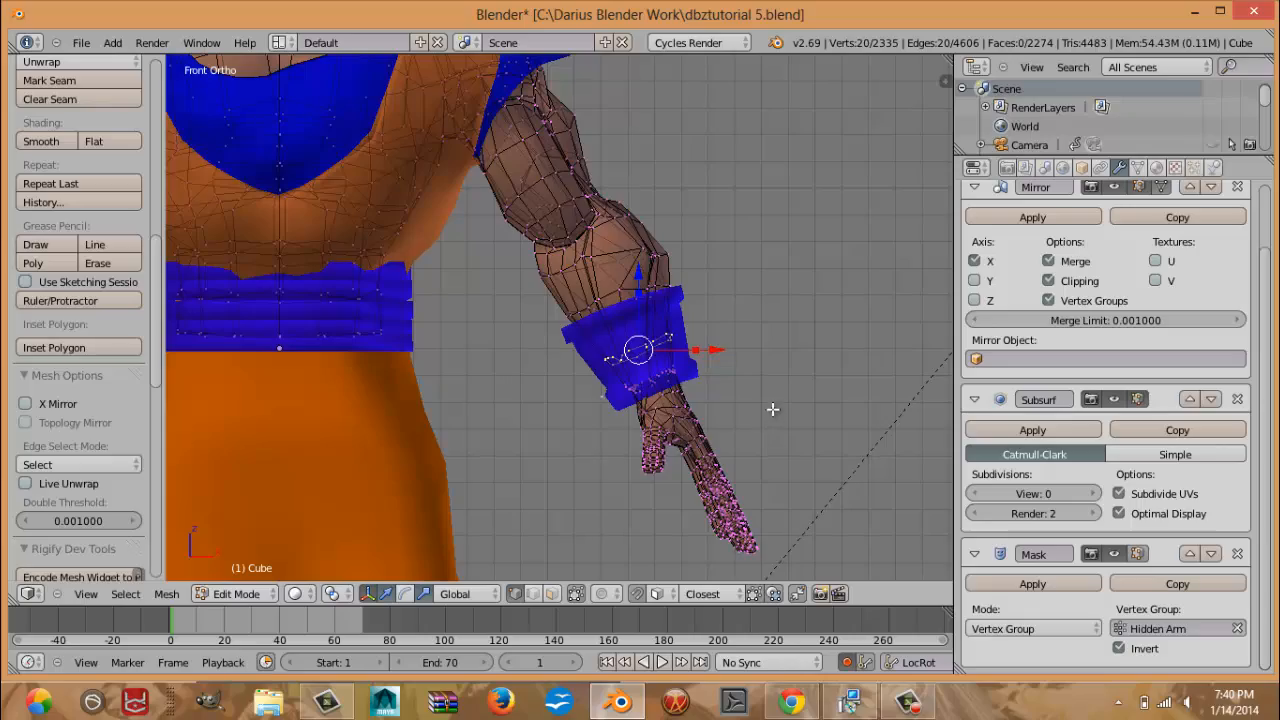
# Leave edit mode and examine the masked forearm under the wristband in wireframe from the front.
pyautogui.press('Tab')
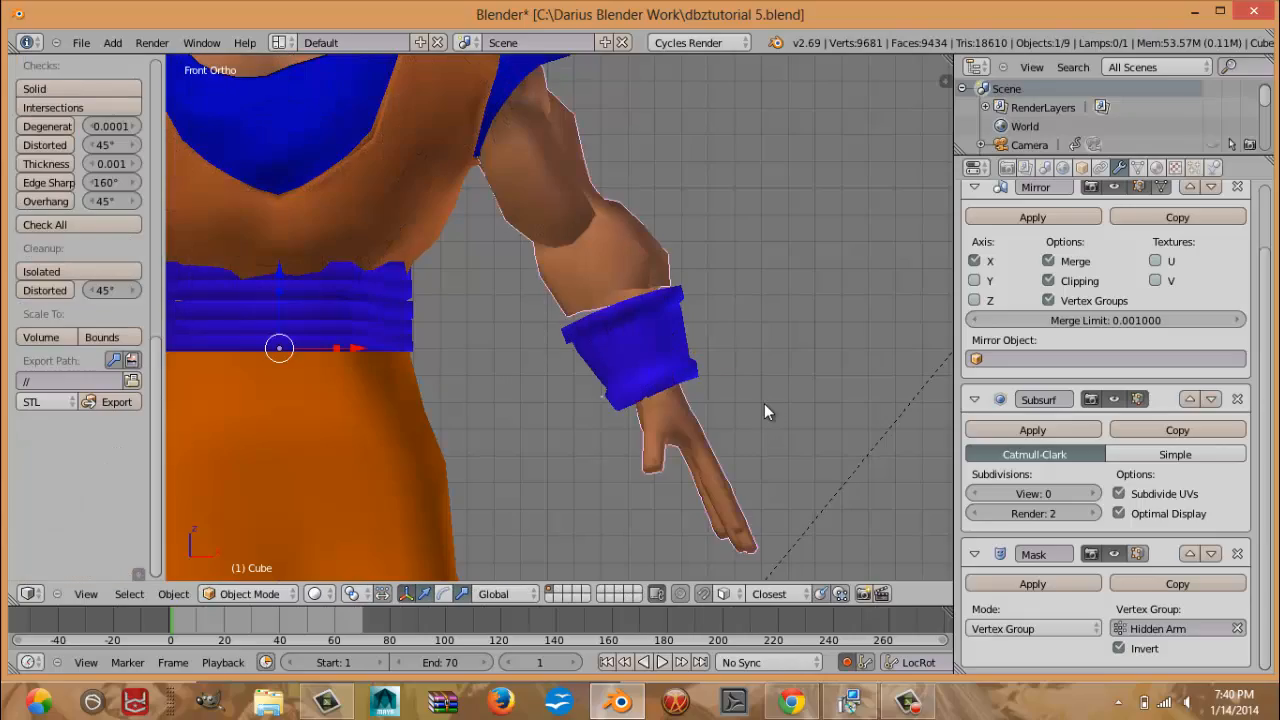
pyautogui.press('z')
pyautogui.moveTo(744, 383)
pyautogui.mouseDown(button='middle')
pyautogui.moveTo(600, 385)
pyautogui.moveTo(762, 385)
pyautogui.moveTo(738, 371)
pyautogui.moveTo(750, 382)
pyautogui.mouseUp(button='middle')
pyautogui.press('KP_1')
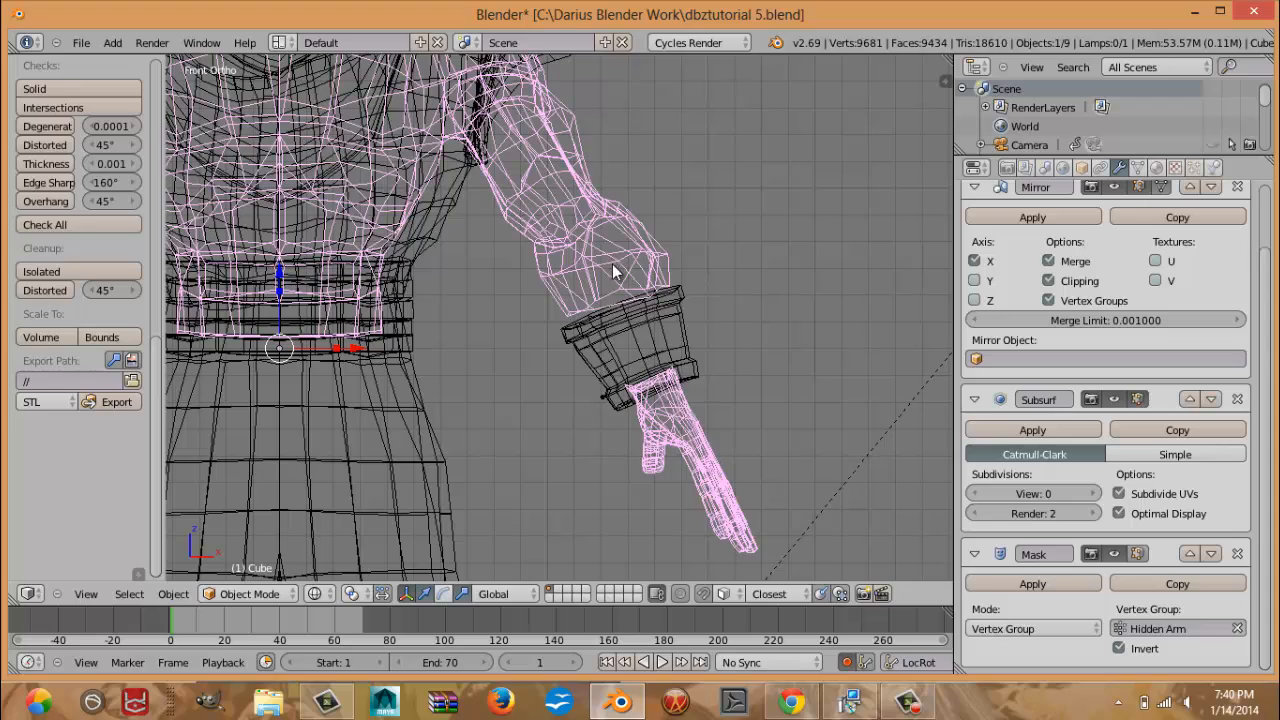
# Enter edit mode on the blue wristband, select its upper rim loops with the selection grown once, and restore solid shading.
pyautogui.rightClick(679, 297)
pyautogui.press('Tab')
pyautogui.scroll(2, 680, 300)
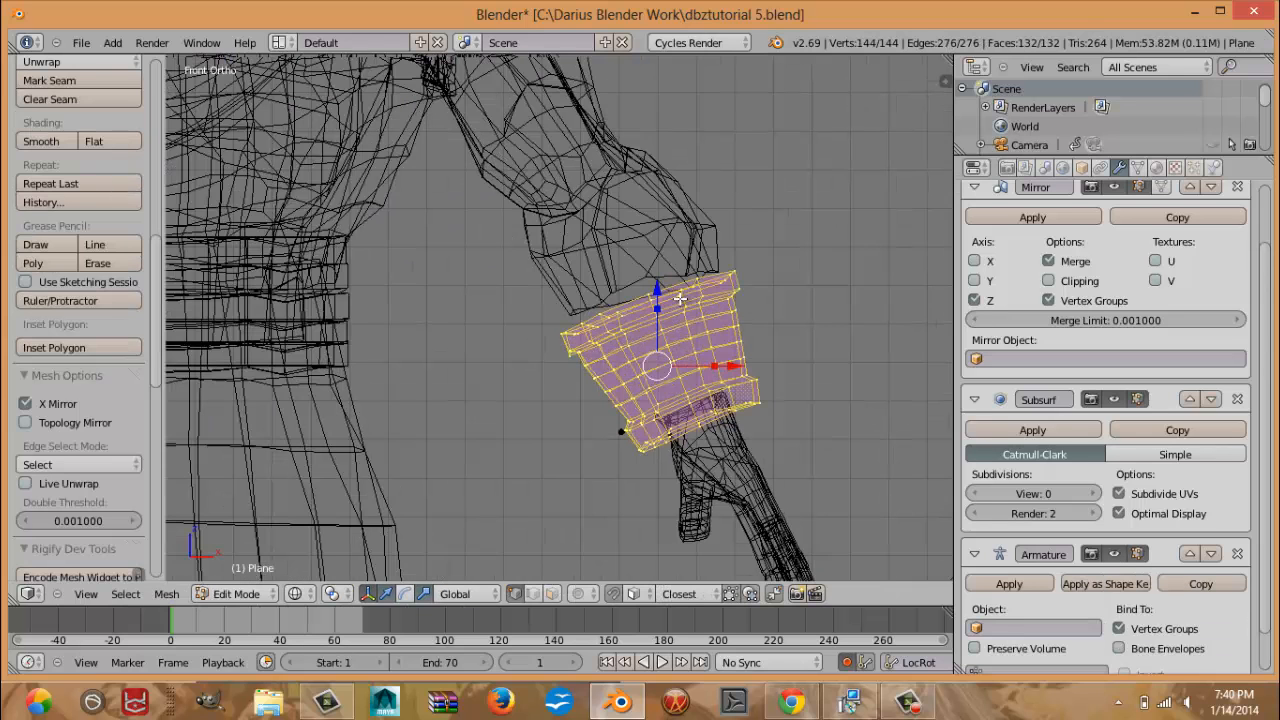
pyautogui.scroll(2, 720, 318)
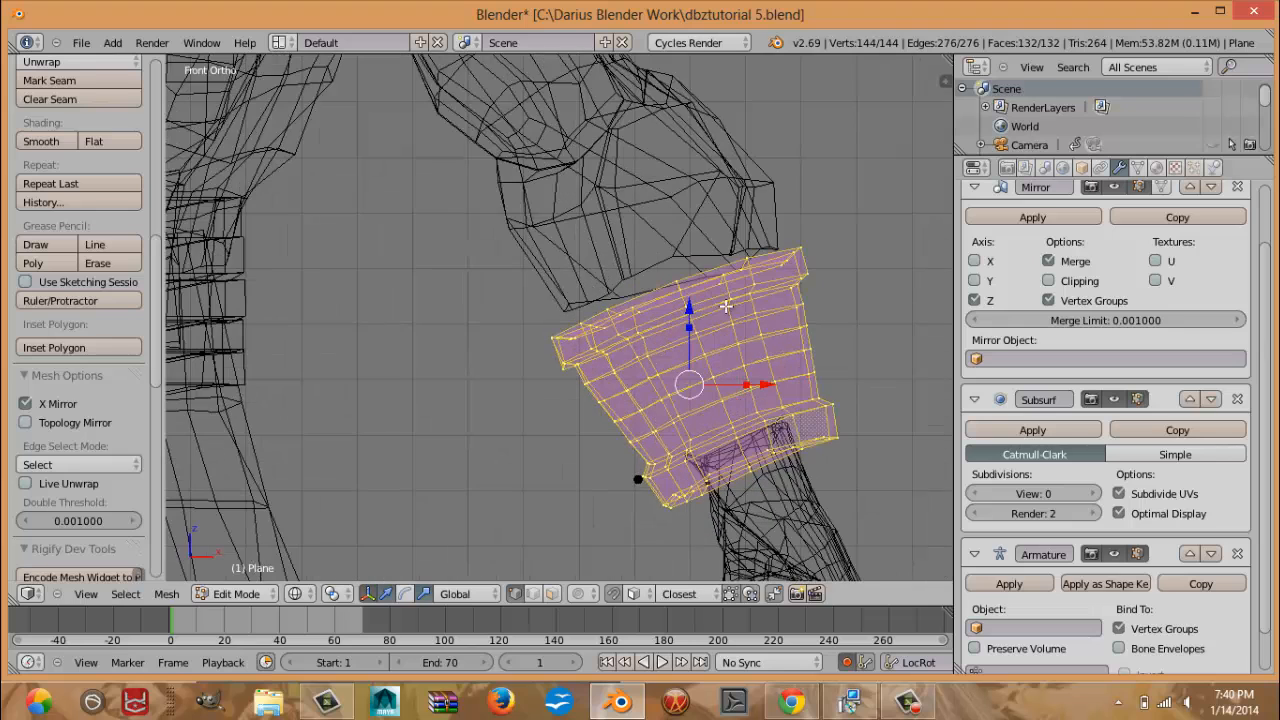
pyautogui.keyDown('alt'); pyautogui.rightClick(736, 294); pyautogui.keyUp('alt')
pyautogui.keyDown('alt'); pyautogui.keyDown('shift'); pyautogui.rightClick(736, 292); pyautogui.keyUp('shift'); pyautogui.keyUp('alt')
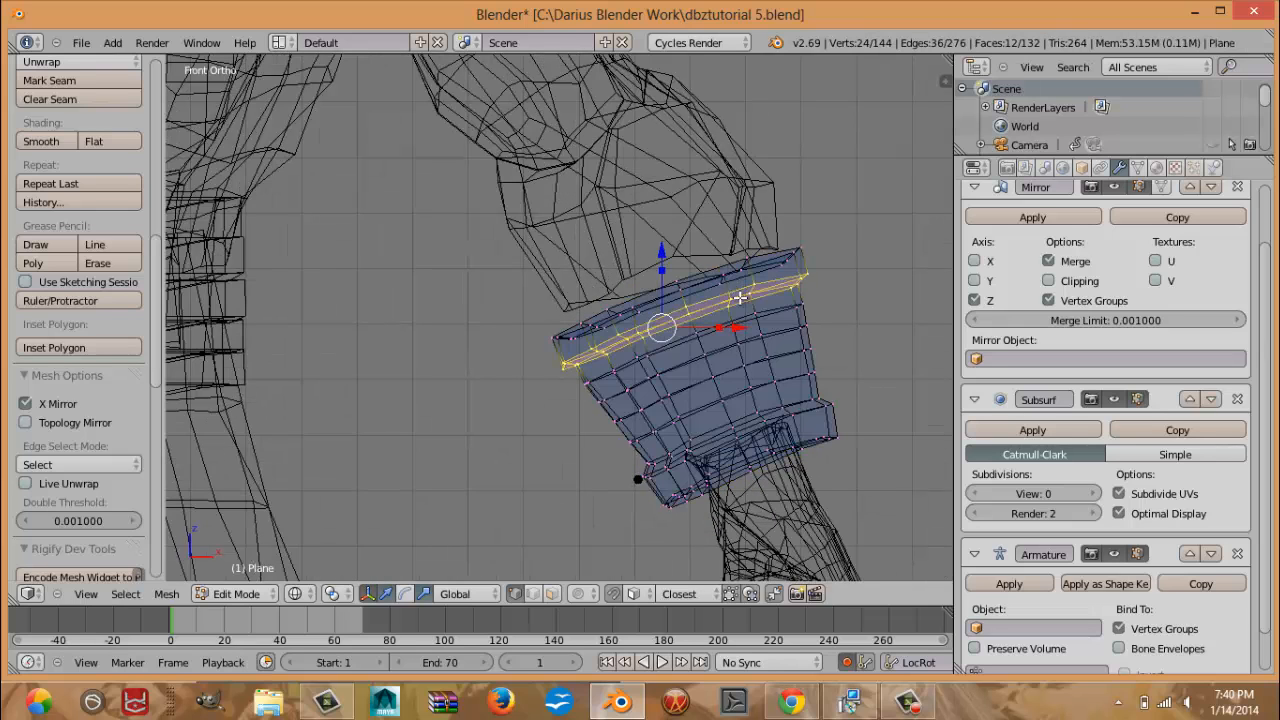
pyautogui.scroll(2, 738, 294)
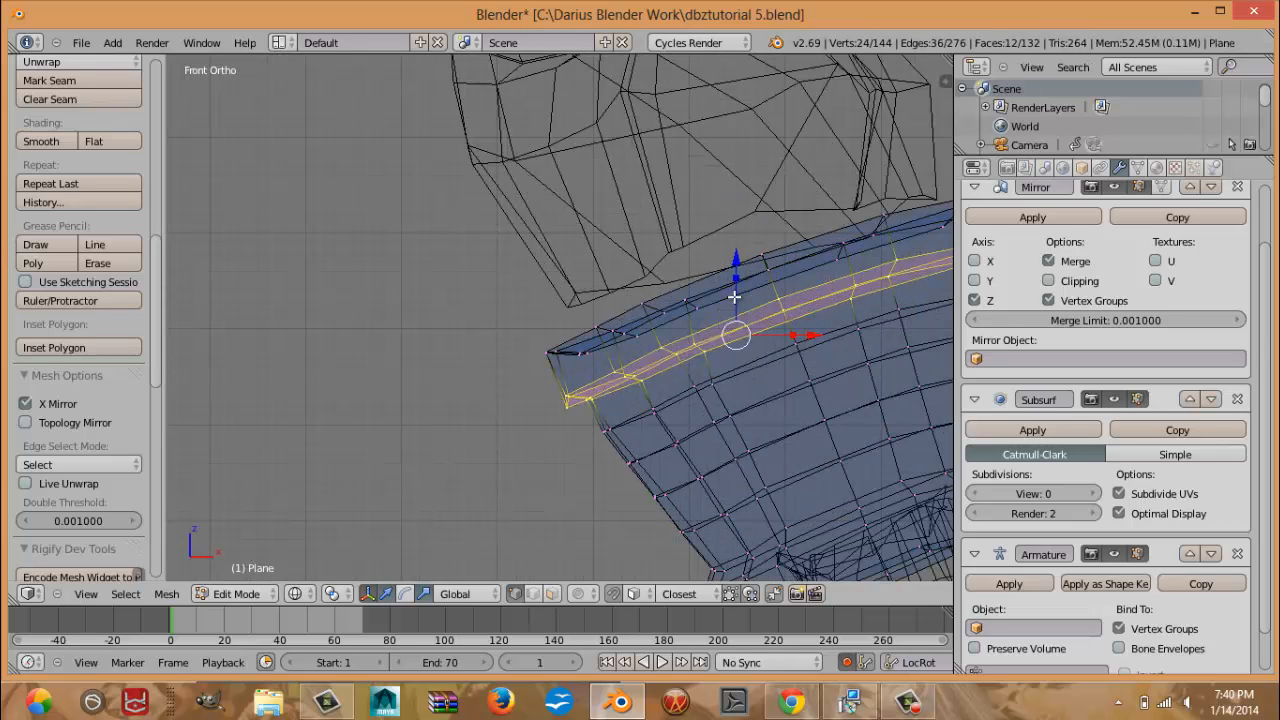
pyautogui.press('ctrl+KP_Add')
pyautogui.press('z')
pyautogui.scroll(-5, 721, 286)
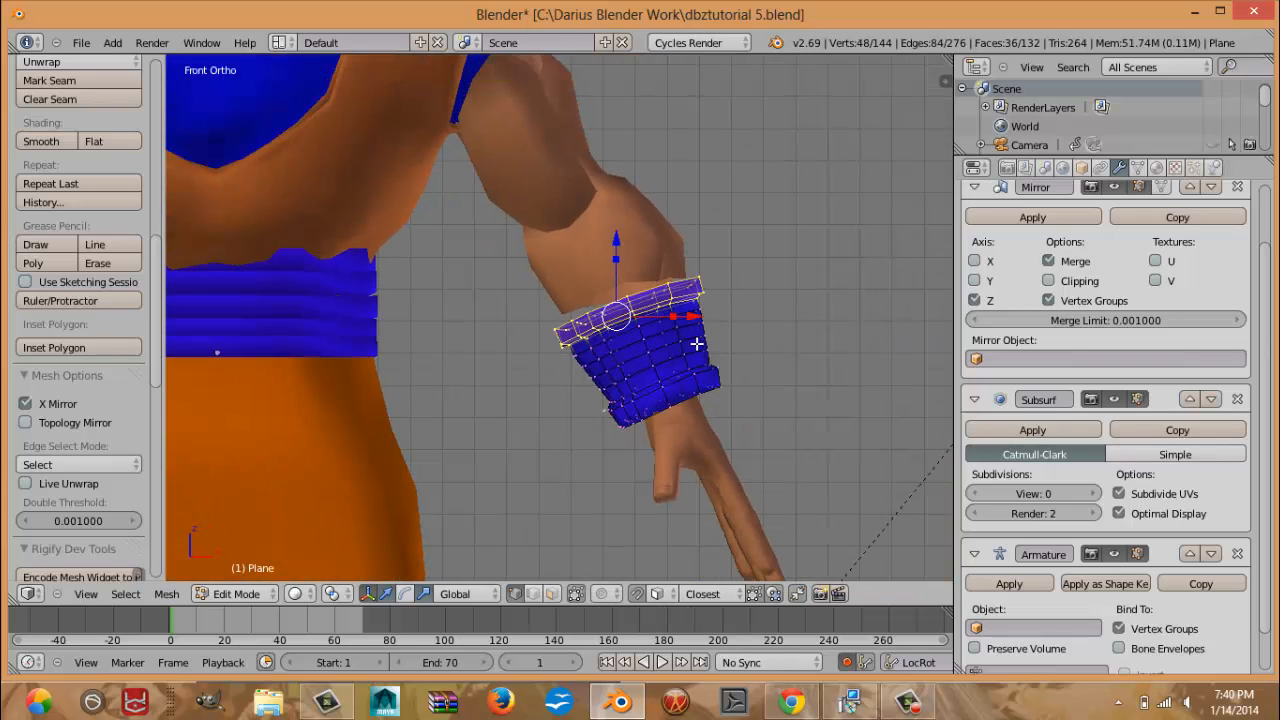
# Move the wristband's upper rim slightly up the forearm using smooth proportional editing.
pyautogui.press('o')
pyautogui.press('g')
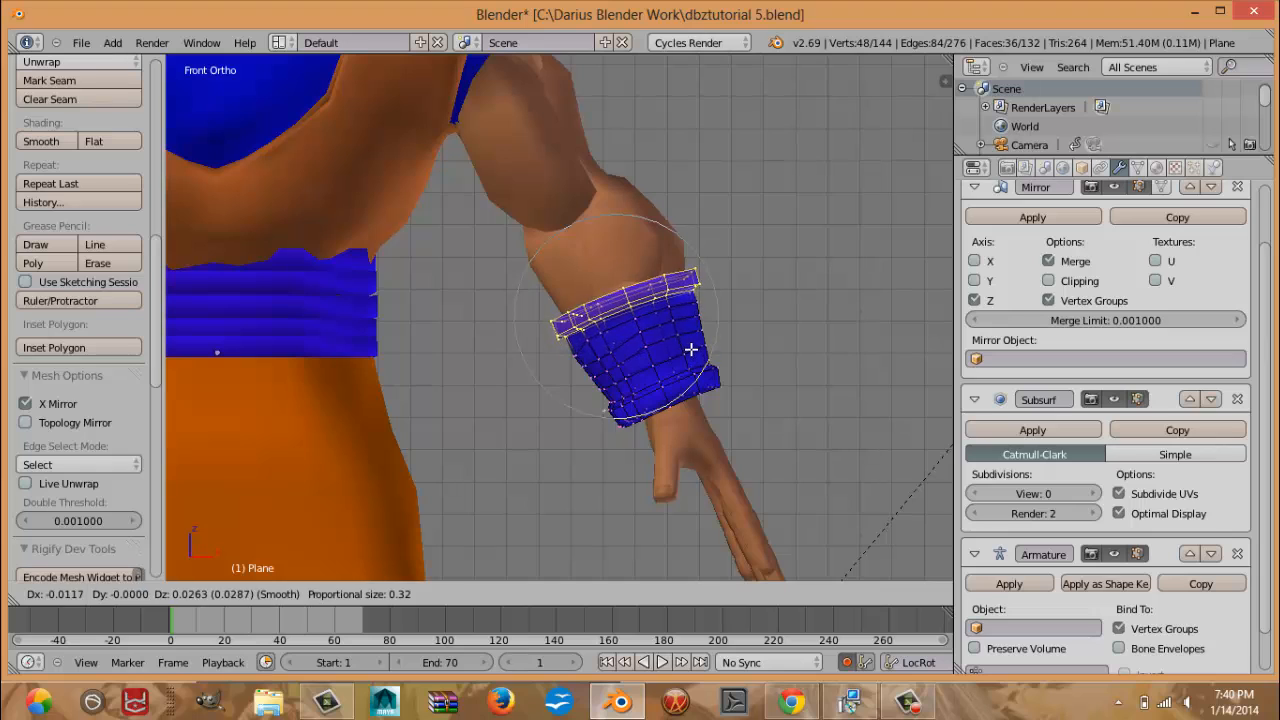
pyautogui.scroll(6, 686, 336)
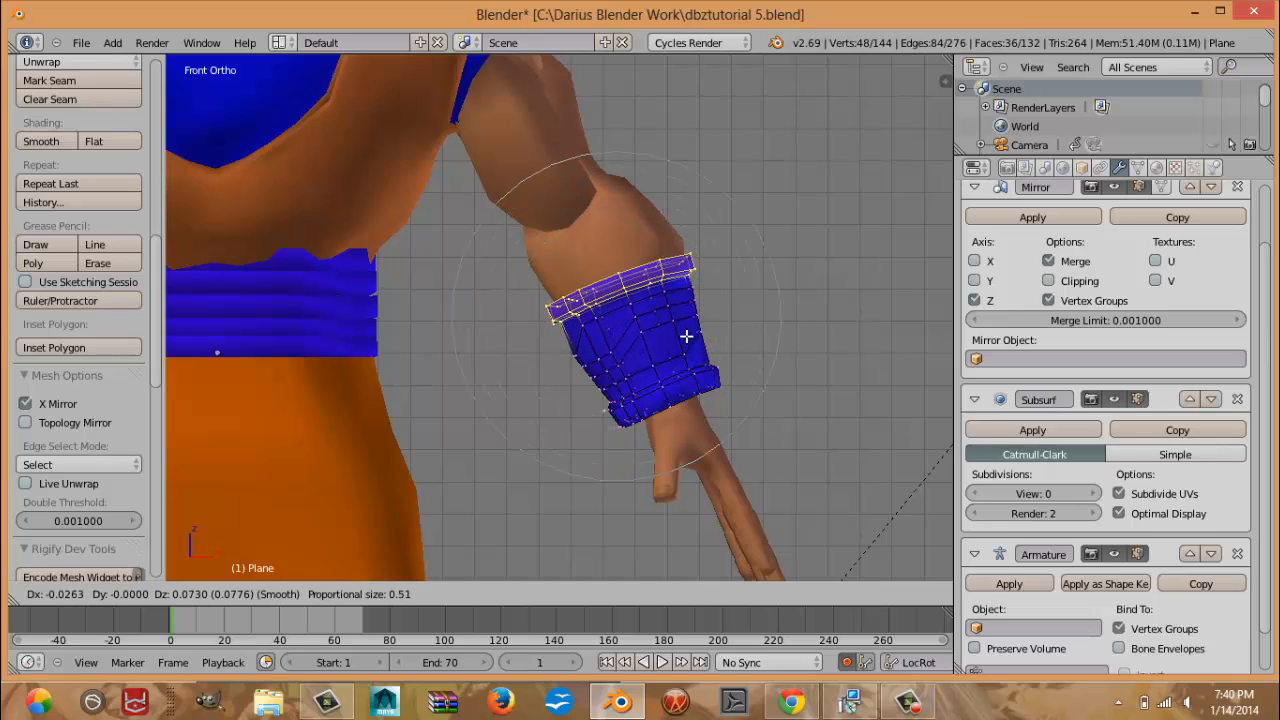
pyautogui.click(686, 332)
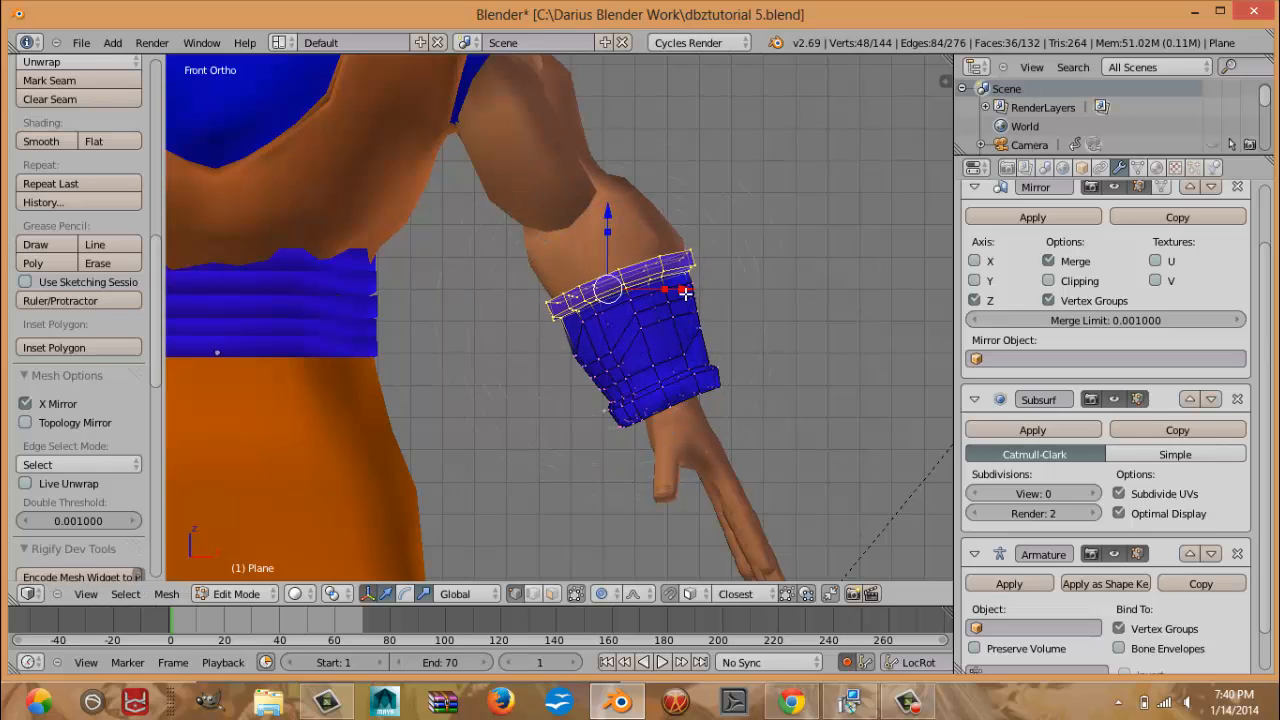
pyautogui.press('g')
pyautogui.click(670, 300)
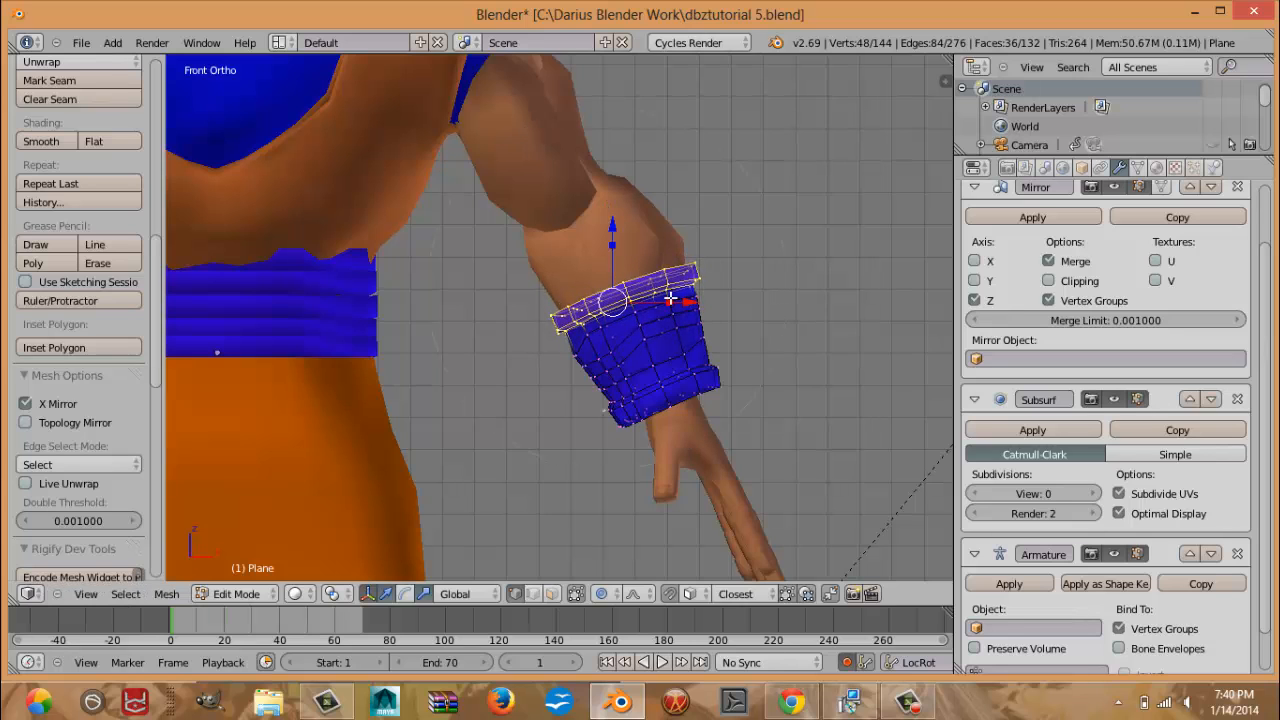
# On the body mesh, select the forearm loop inside the wristband's upper rim and move it about 0.14 toward the hand with proportional size 0.32.
pyautogui.press('Tab')
pyautogui.rightClick(651, 250)
pyautogui.press('Tab')
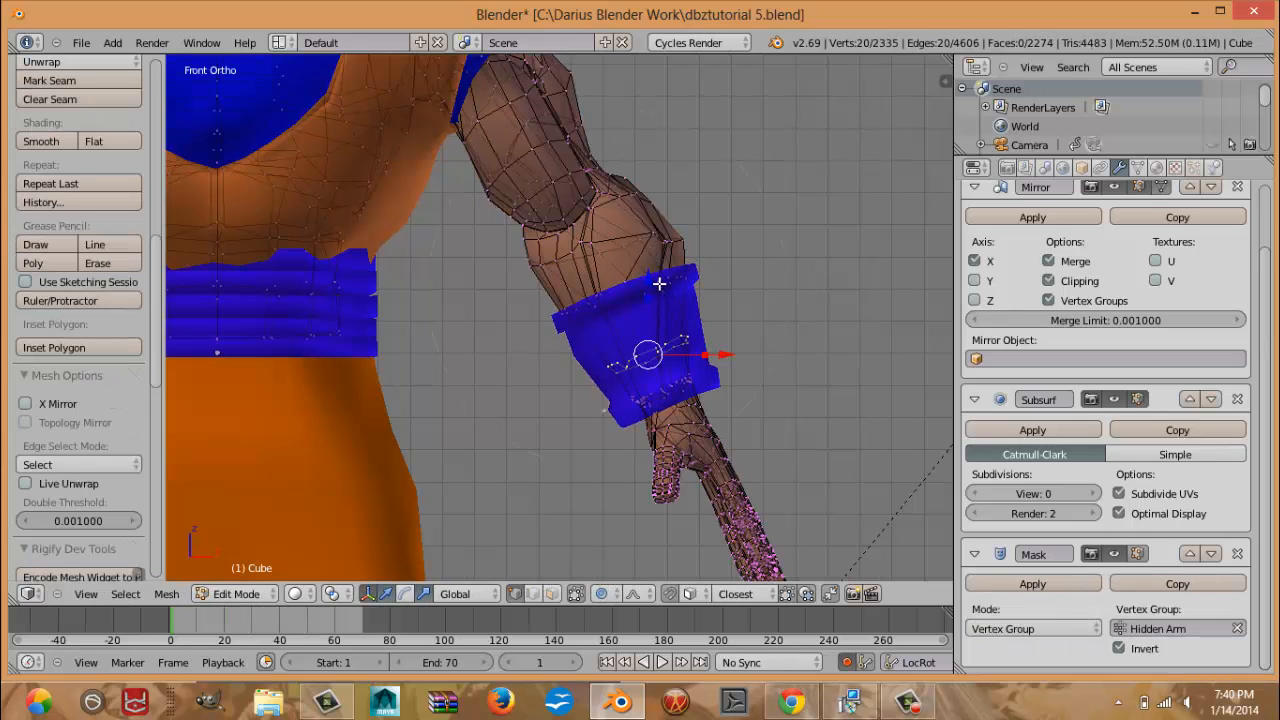
pyautogui.keyDown('alt'); pyautogui.rightClick(640, 292); pyautogui.keyUp('alt')
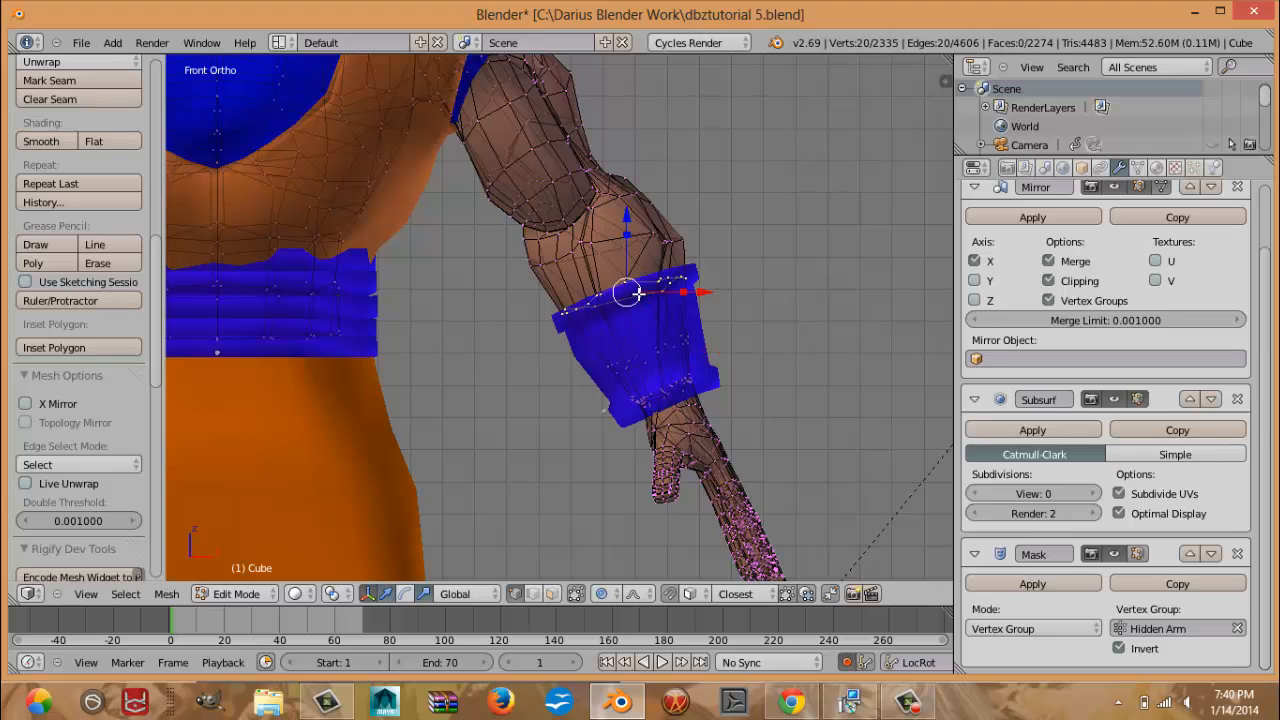
pyautogui.press('g')
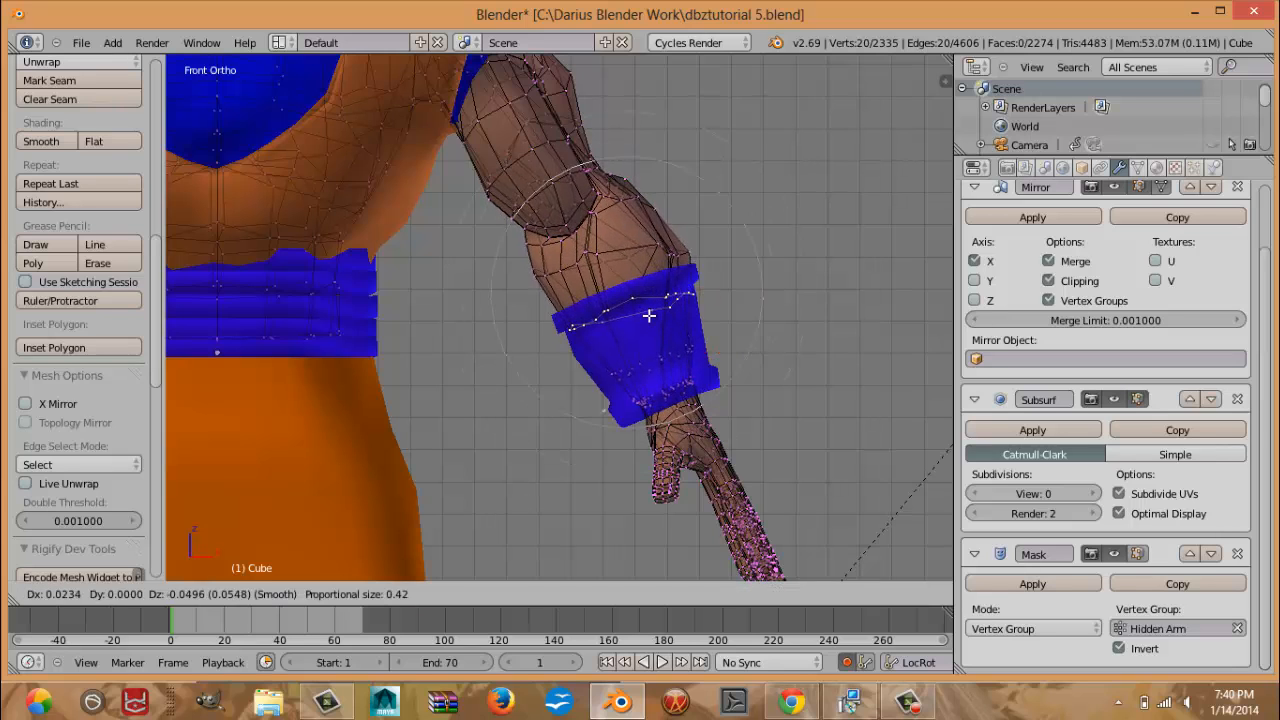
pyautogui.scroll(2, 652, 322)
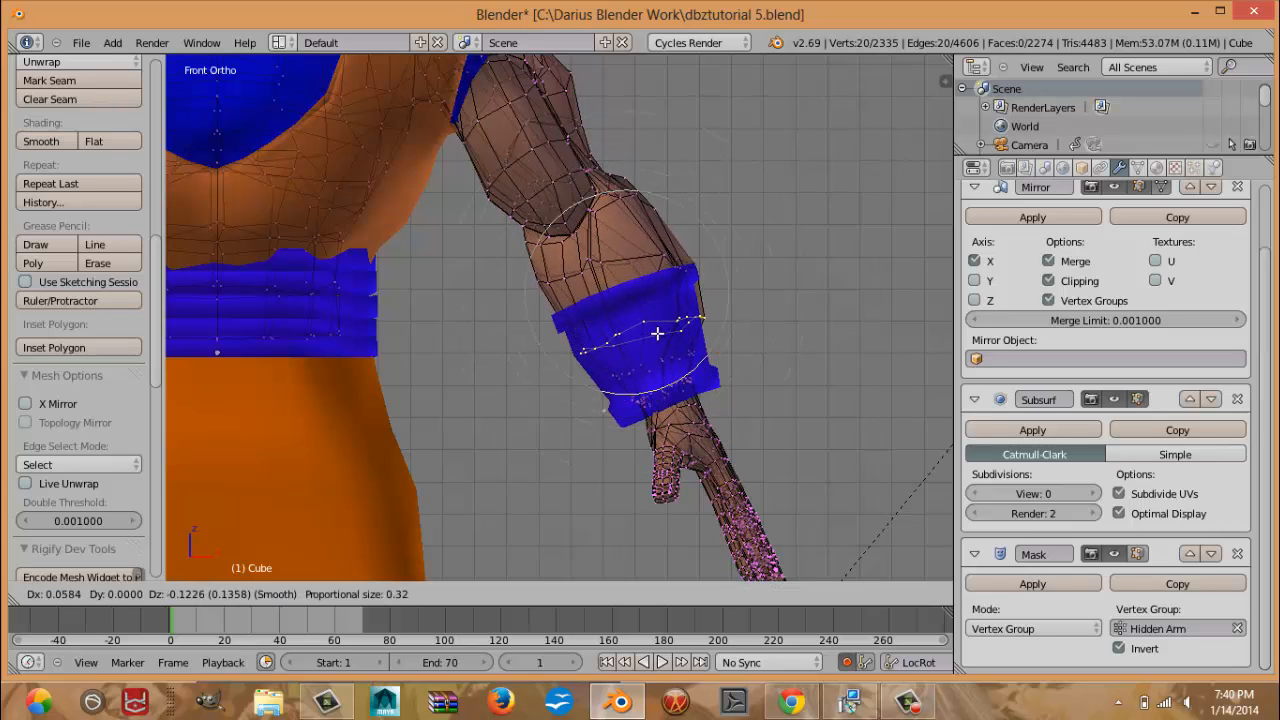
pyautogui.click(657, 333)
# Scale the forearm loop to about 0.72 with proportional size 0.26, leave edit mode and check the fit from the front.
pyautogui.press('s')
pyautogui.scroll(2, 735, 344)
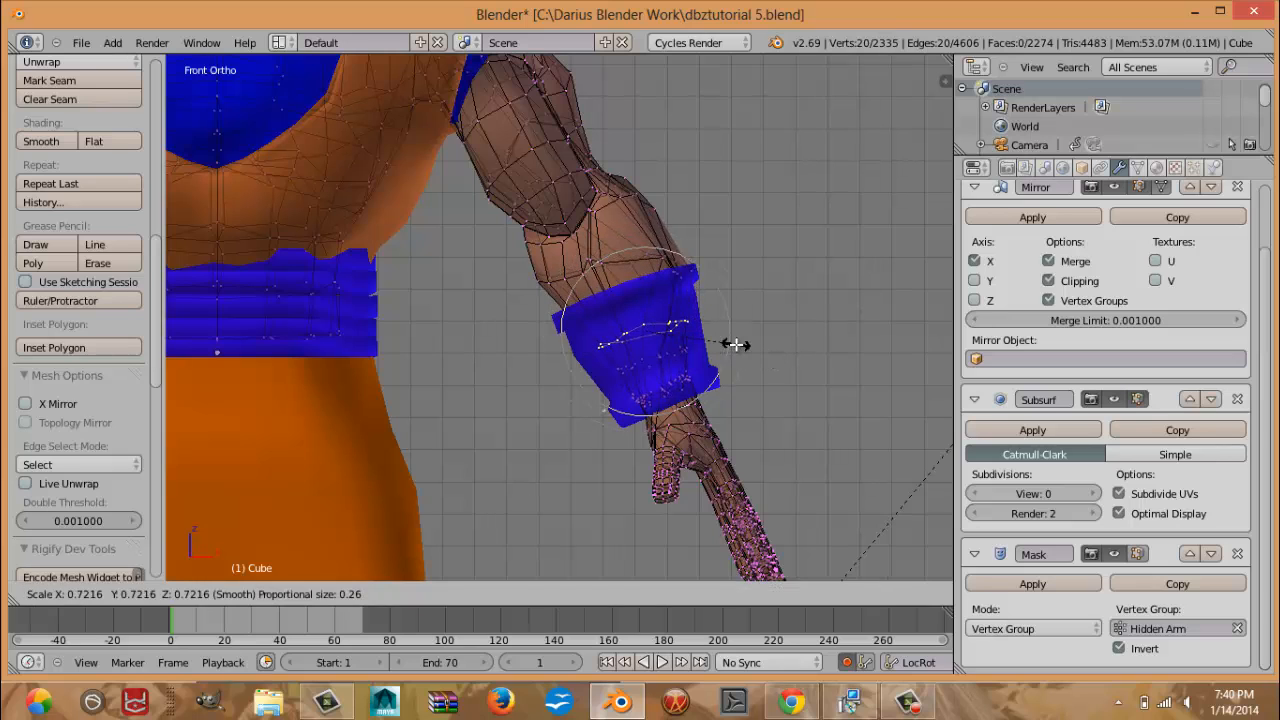
pyautogui.click(732, 348)
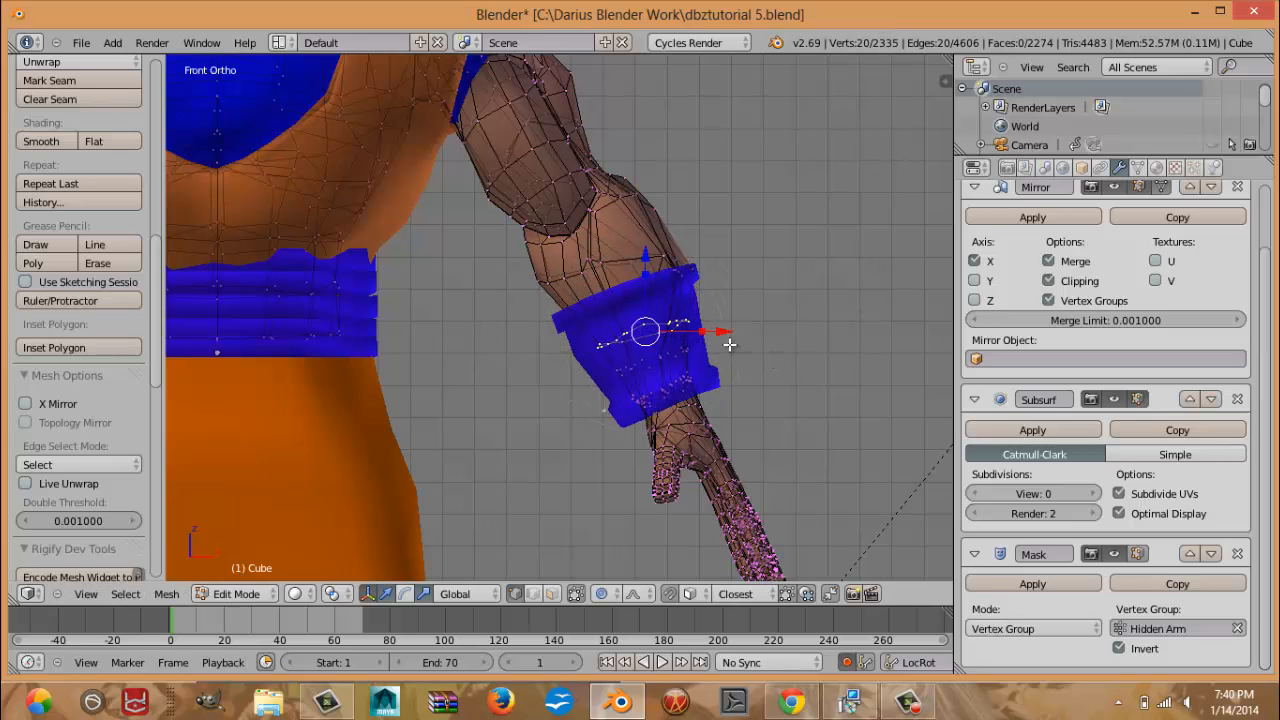
pyautogui.press('Tab')
pyautogui.moveTo(705, 330); pyautogui.dragTo(694, 371, button='middle')
pyautogui.press('KP_1')
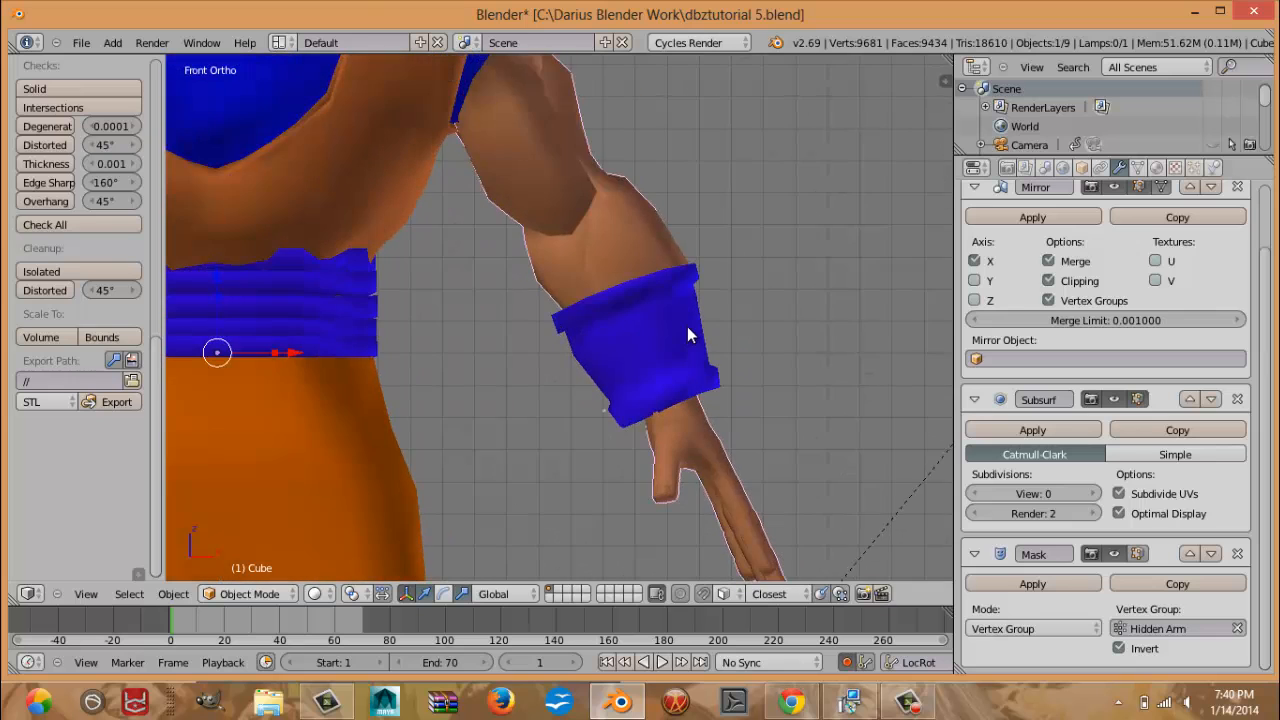
# Enter edit mode on the wristband and select the edge loop around its wrist opening.
pyautogui.scroll(3, 687, 326)
pyautogui.keyDown('shift'); pyautogui.moveTo(733, 327); pyautogui.dragTo(800, 437, button='middle'); pyautogui.keyUp('shift')
pyautogui.rightClick(774, 261)
pyautogui.press('Tab')
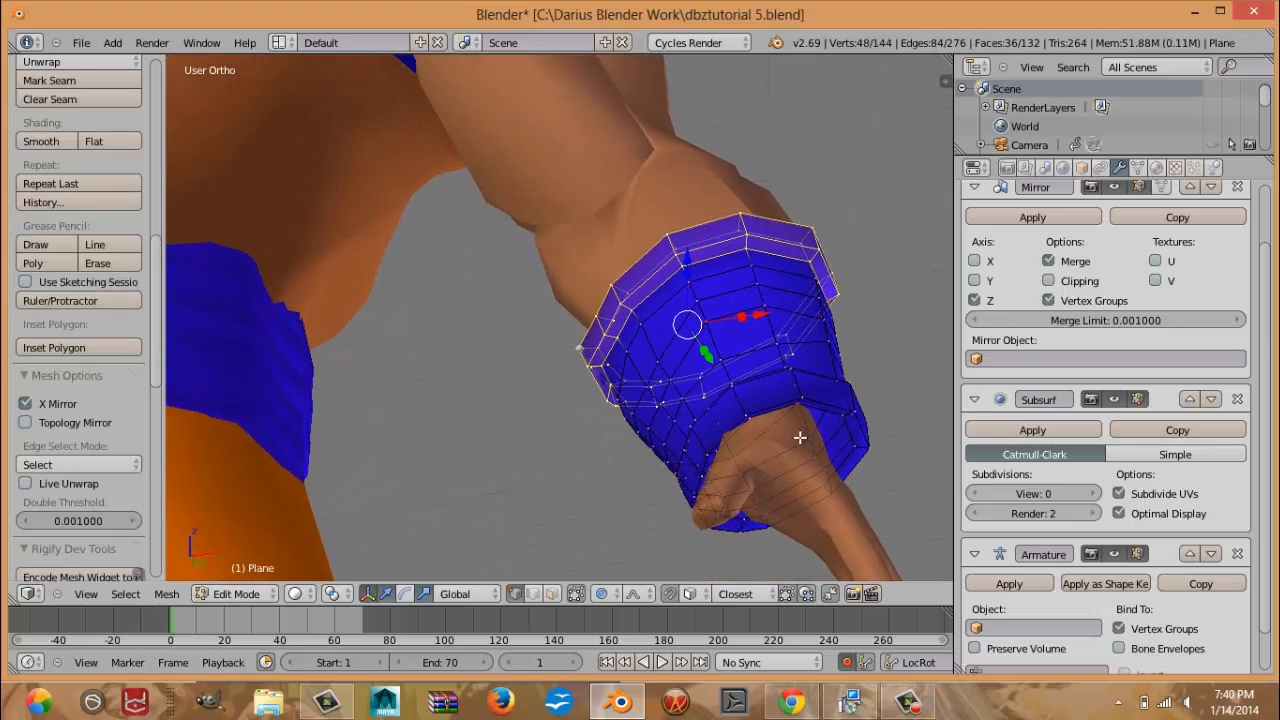
pyautogui.keyDown('alt'); pyautogui.rightClick(849, 451); pyautogui.keyUp('alt')
# Try to close the wrist opening by extruding the loop in place and merging it at center, and inspect it in front wireframe.
pyautogui.press('e')
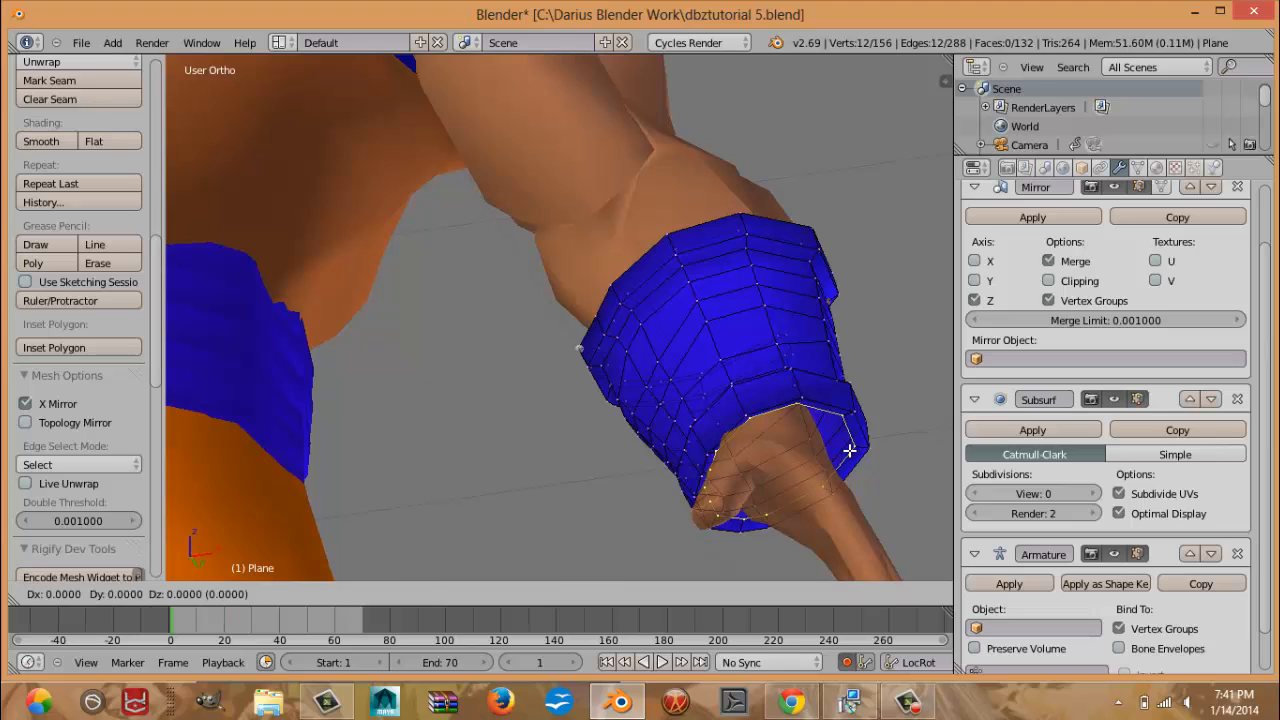
pyautogui.click(849, 451)
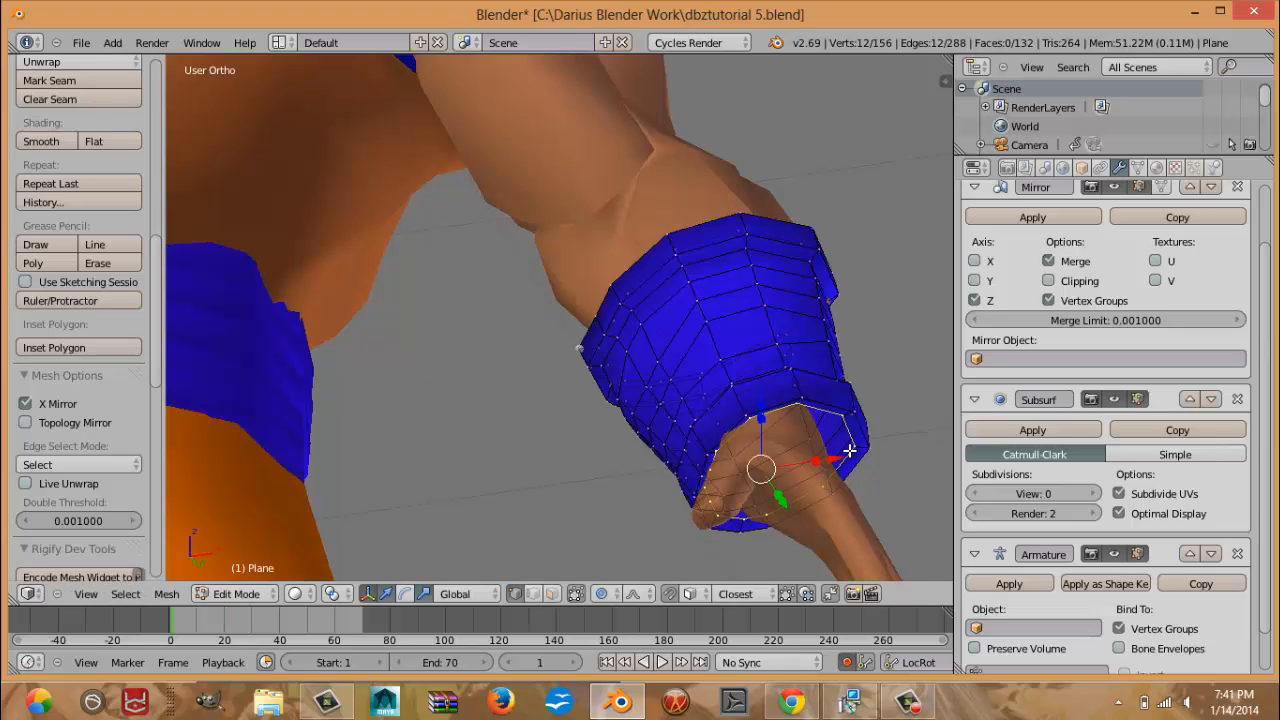
pyautogui.hotkey('alt', 'm')
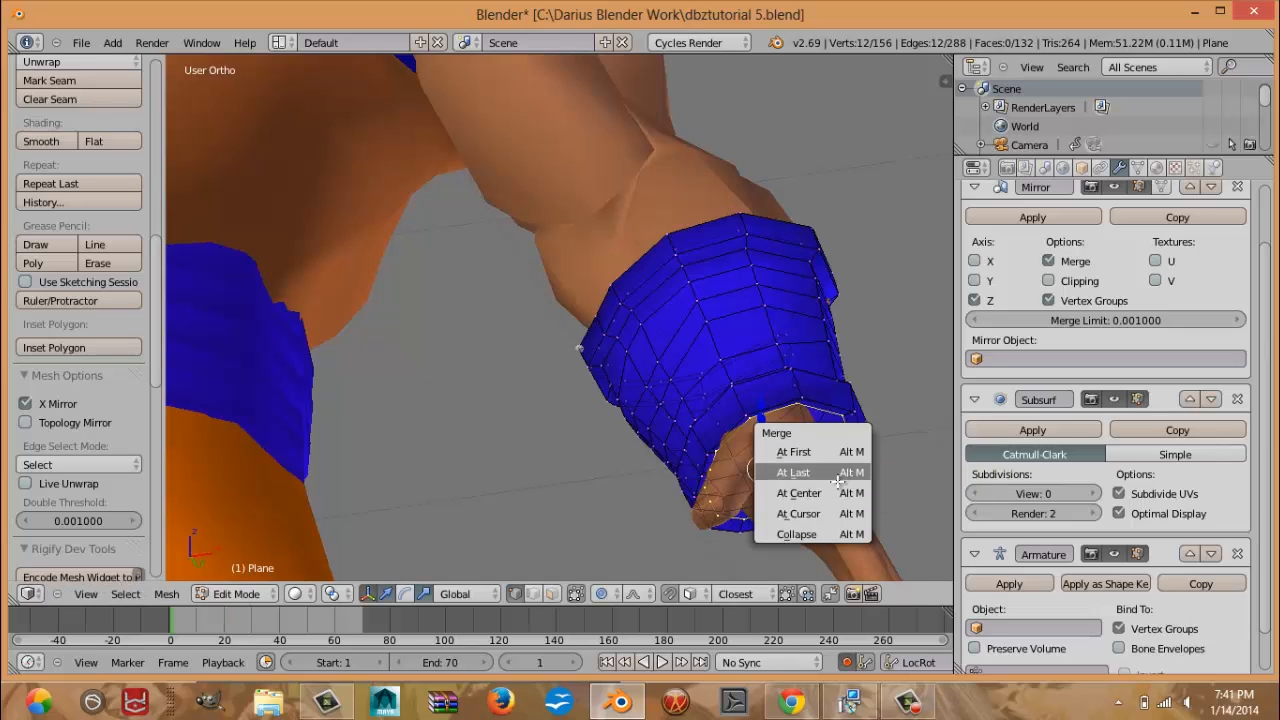
pyautogui.click(837, 492)
pyautogui.moveTo(838, 471)
pyautogui.mouseDown(button='middle')
pyautogui.moveTo(766, 429)
pyautogui.moveTo(789, 451)
pyautogui.moveTo(829, 408)
pyautogui.moveTo(877, 471)
pyautogui.moveTo(854, 460)
pyautogui.mouseUp(button='middle')
pyautogui.press('z')
pyautogui.press('KP_1')
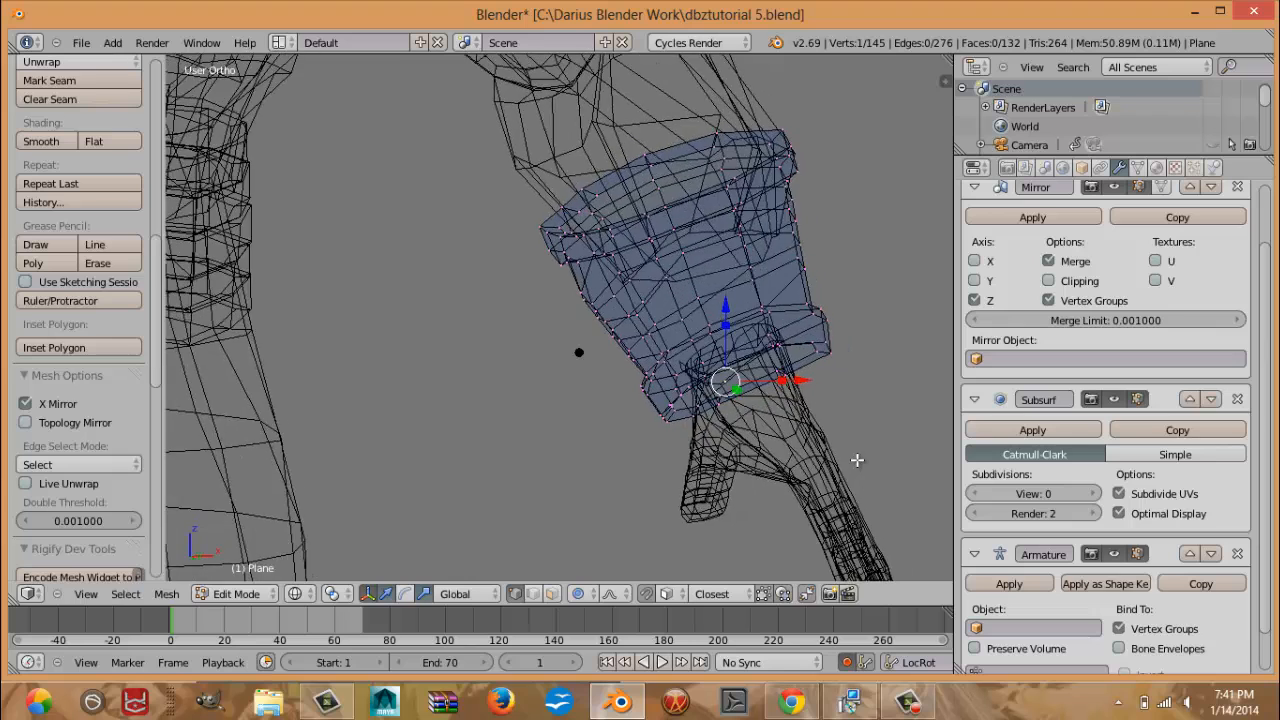
# Try moving the merged center vertex, delete it, and undo back to before the merge.
pyautogui.press('g')
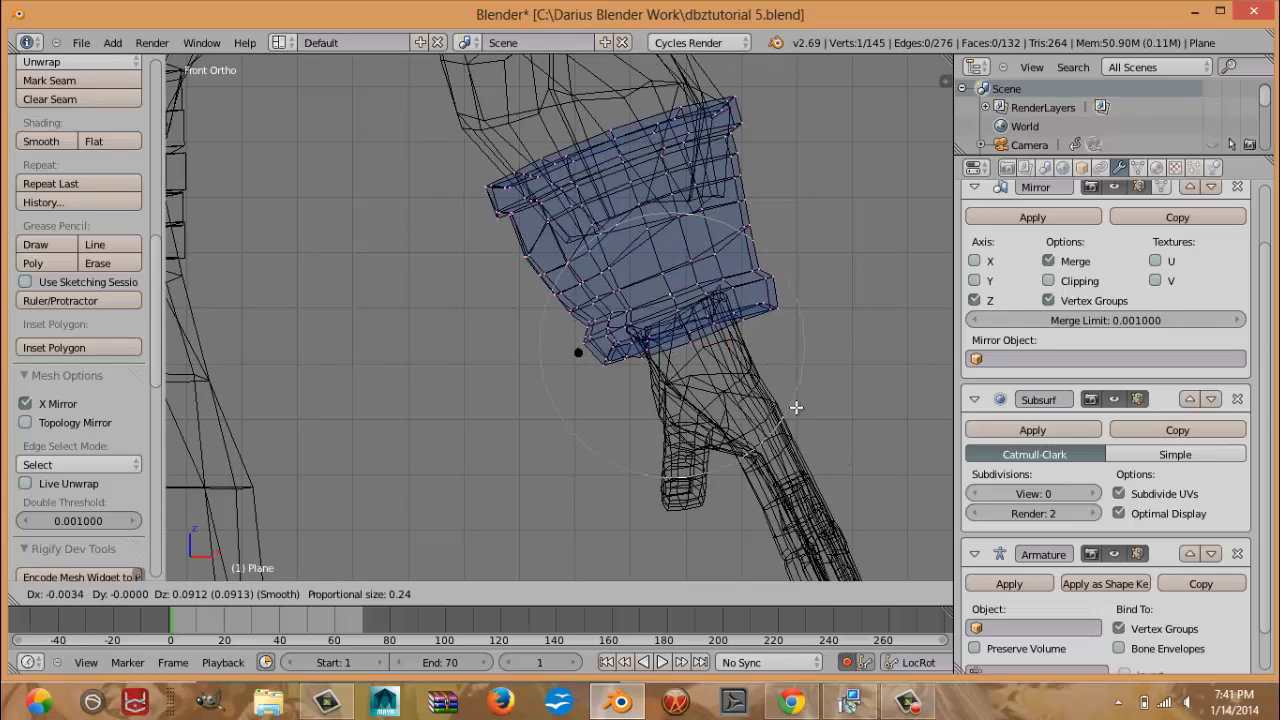
pyautogui.rightClick(795, 381)
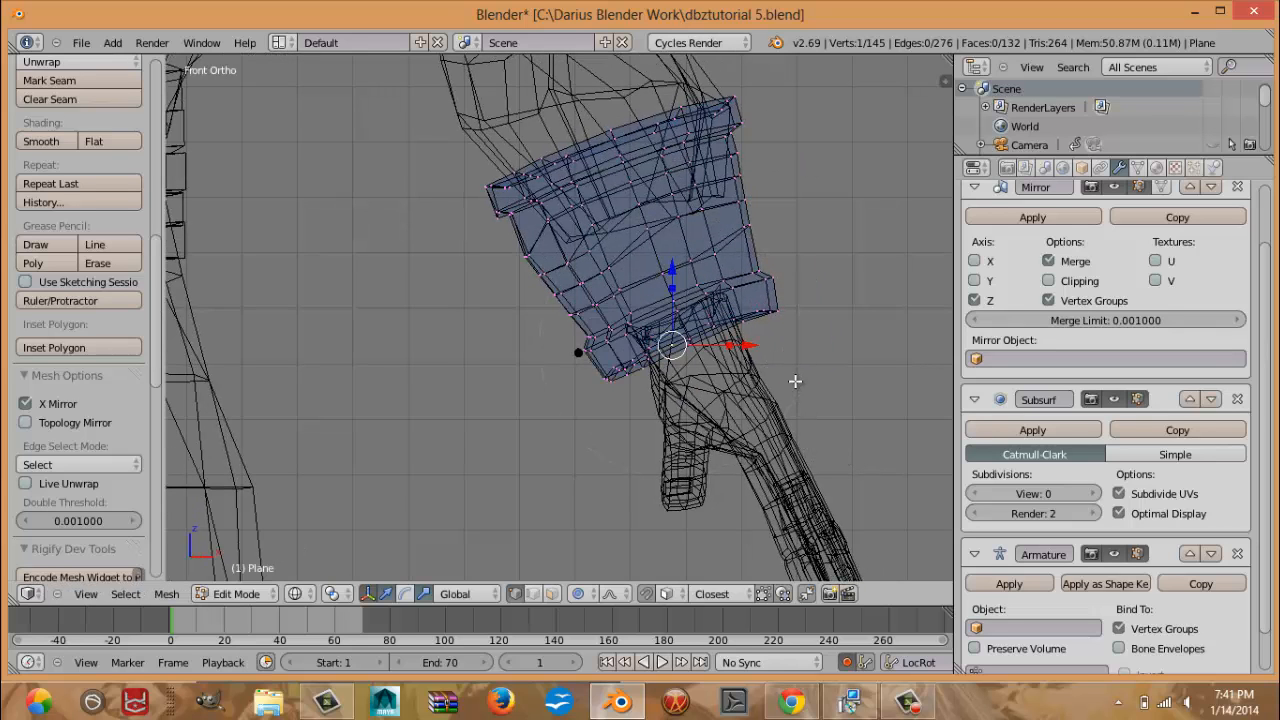
pyautogui.press('x')
pyautogui.click(795, 381)
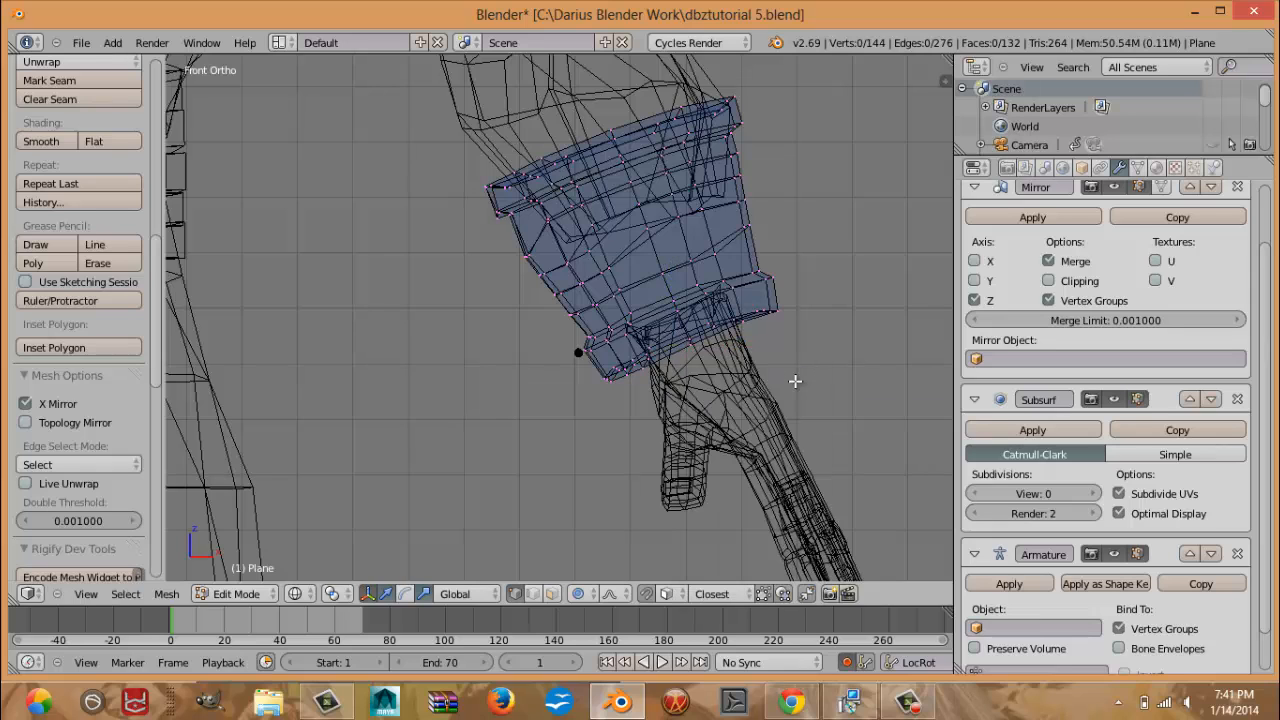
pyautogui.hotkey('ctrl', 'z')
# Select the whole wristband mesh, remove its doubled vertices and restore solid shading.
pyautogui.moveTo(795, 381); pyautogui.dragTo(738, 338, button='middle')
pyautogui.press('a')
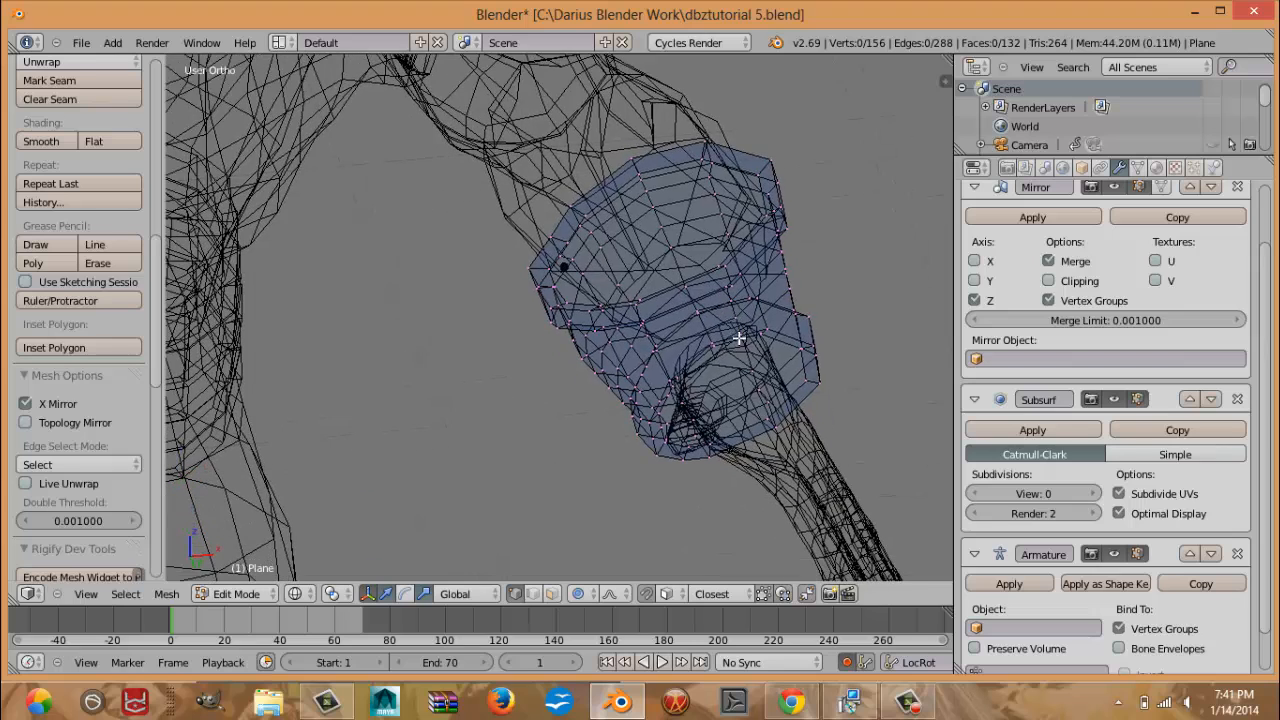
pyautogui.press('a')
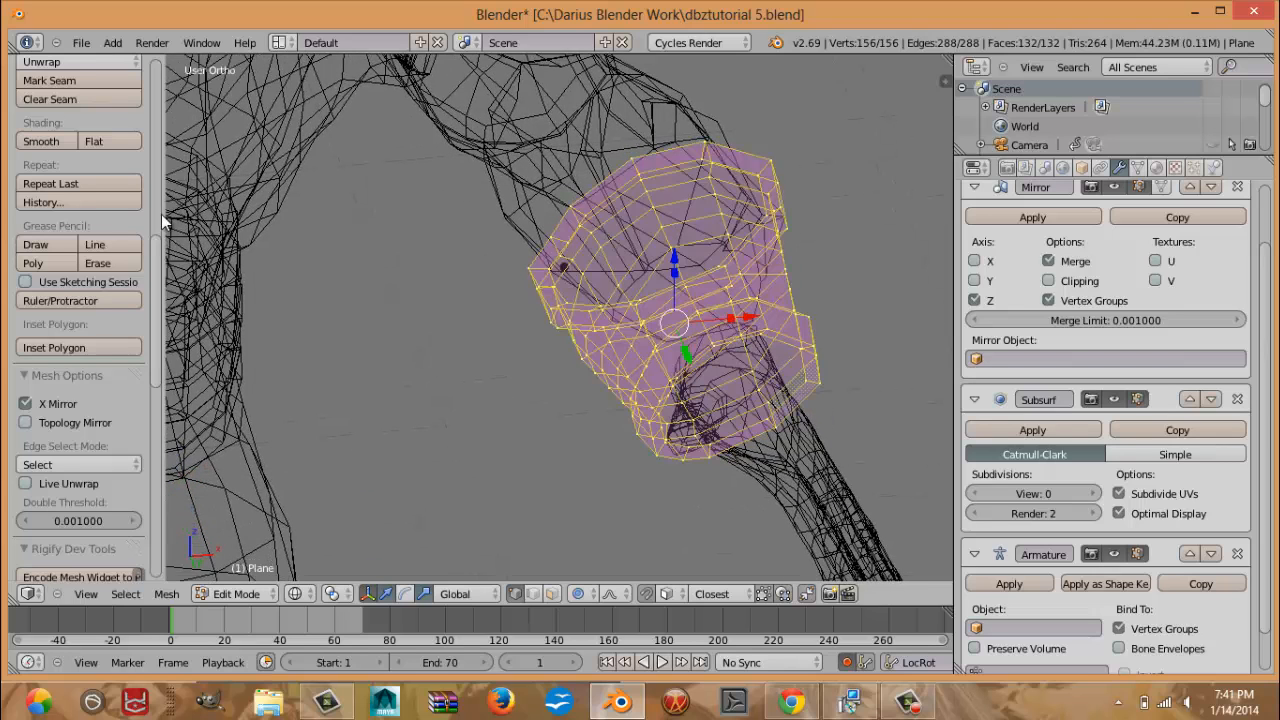
pyautogui.scroll(6, 113, 221)
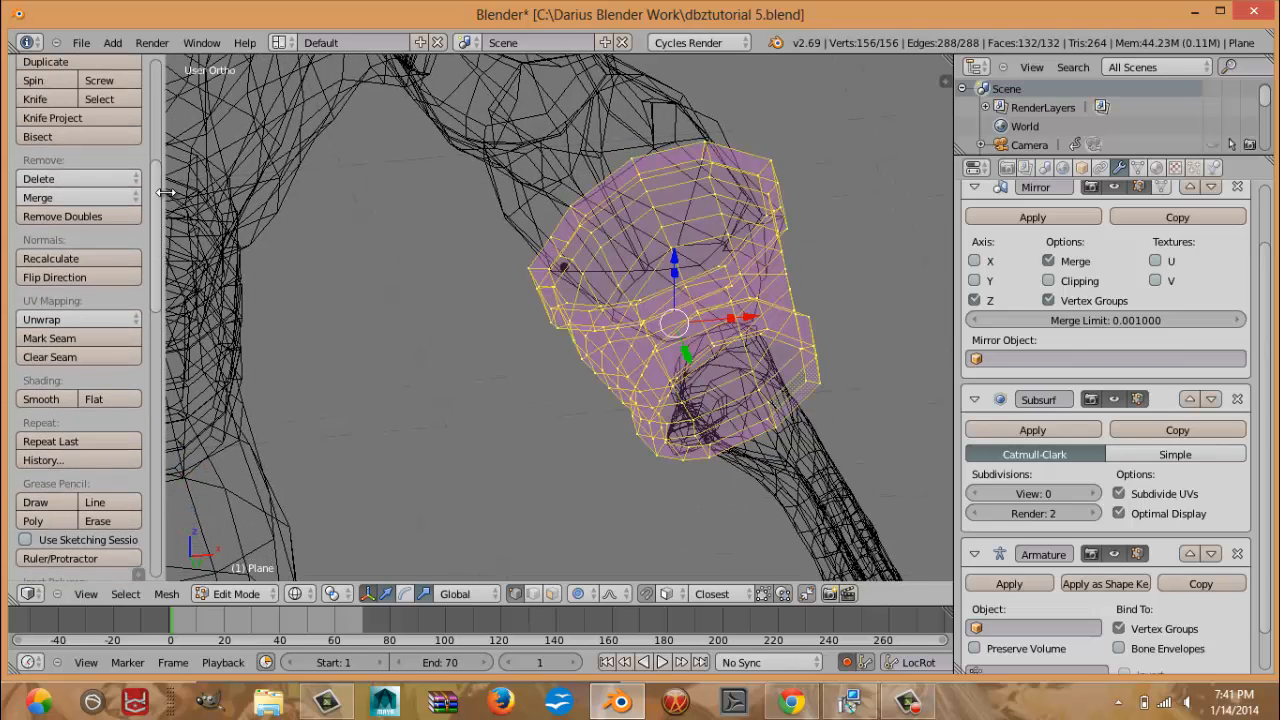
pyautogui.click(113, 221)
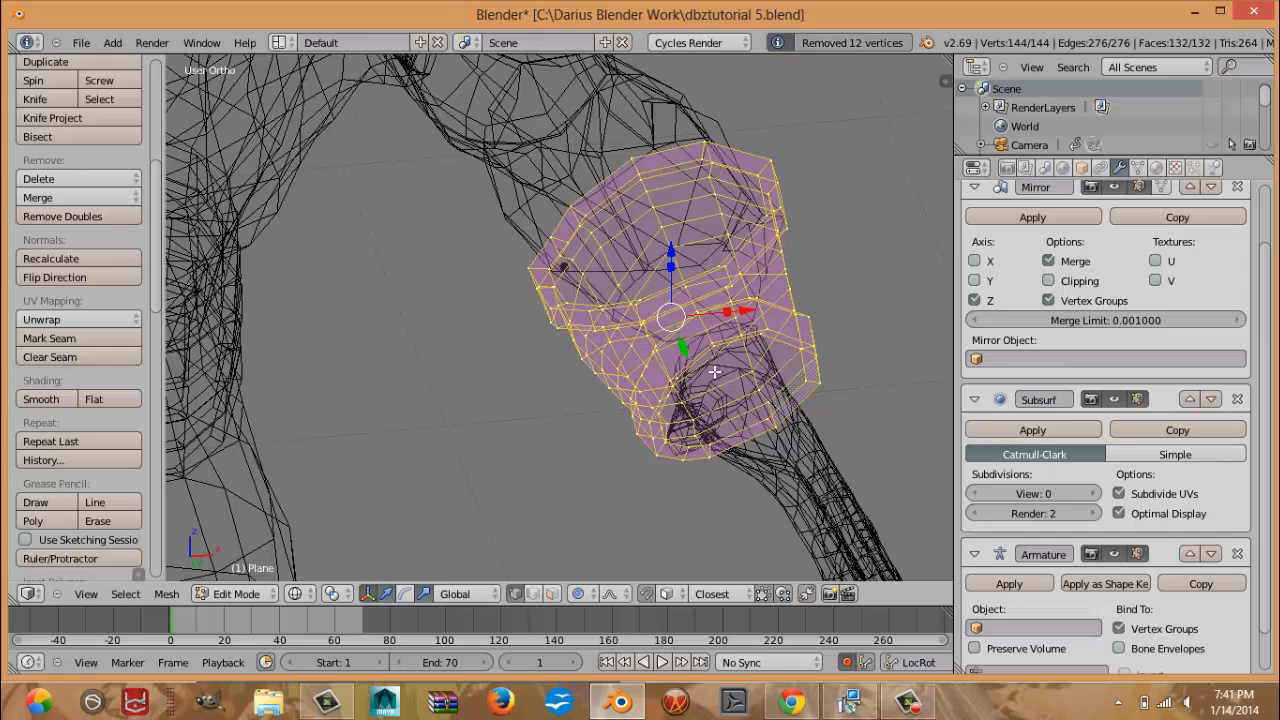
pyautogui.press('z')
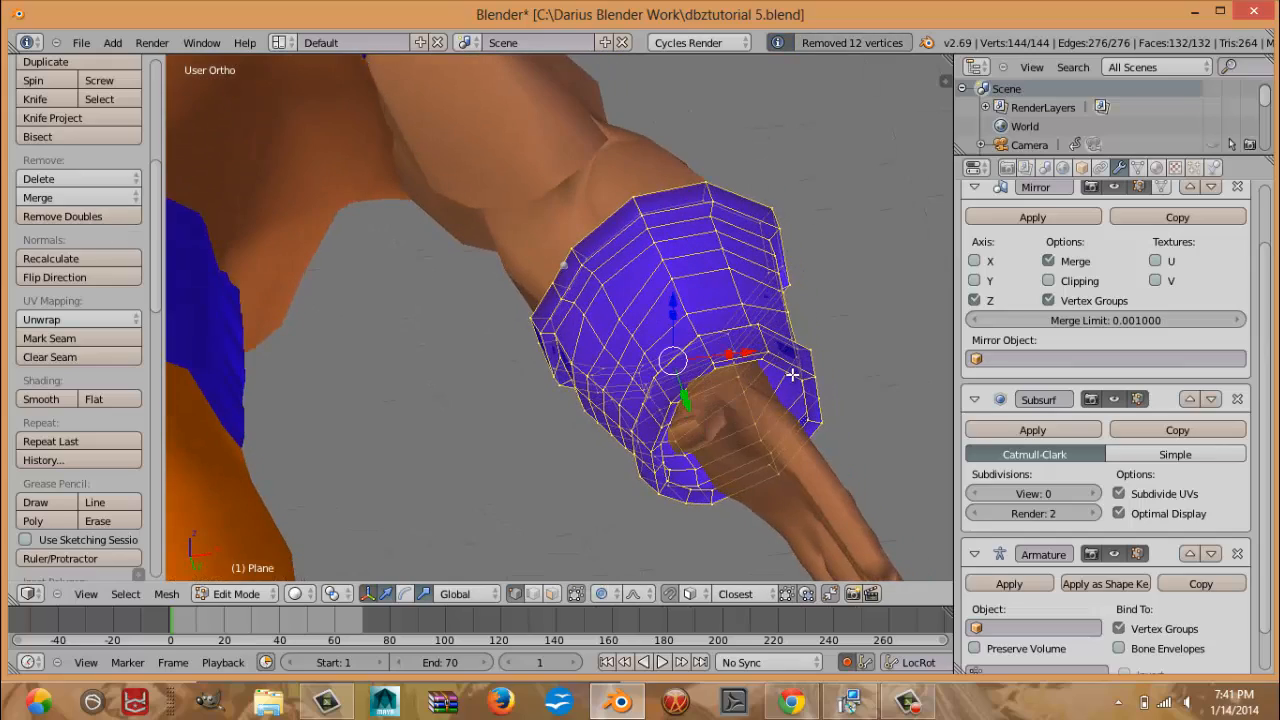
# Select the wrist opening's edge loop, extrude it in place and merge the new vertices at center.
pyautogui.keyDown('alt'); pyautogui.rightClick(792, 374); pyautogui.keyUp('alt')
pyautogui.moveTo(794, 371); pyautogui.dragTo(769, 392, button='middle')
pyautogui.press('e')
pyautogui.click(778, 396)
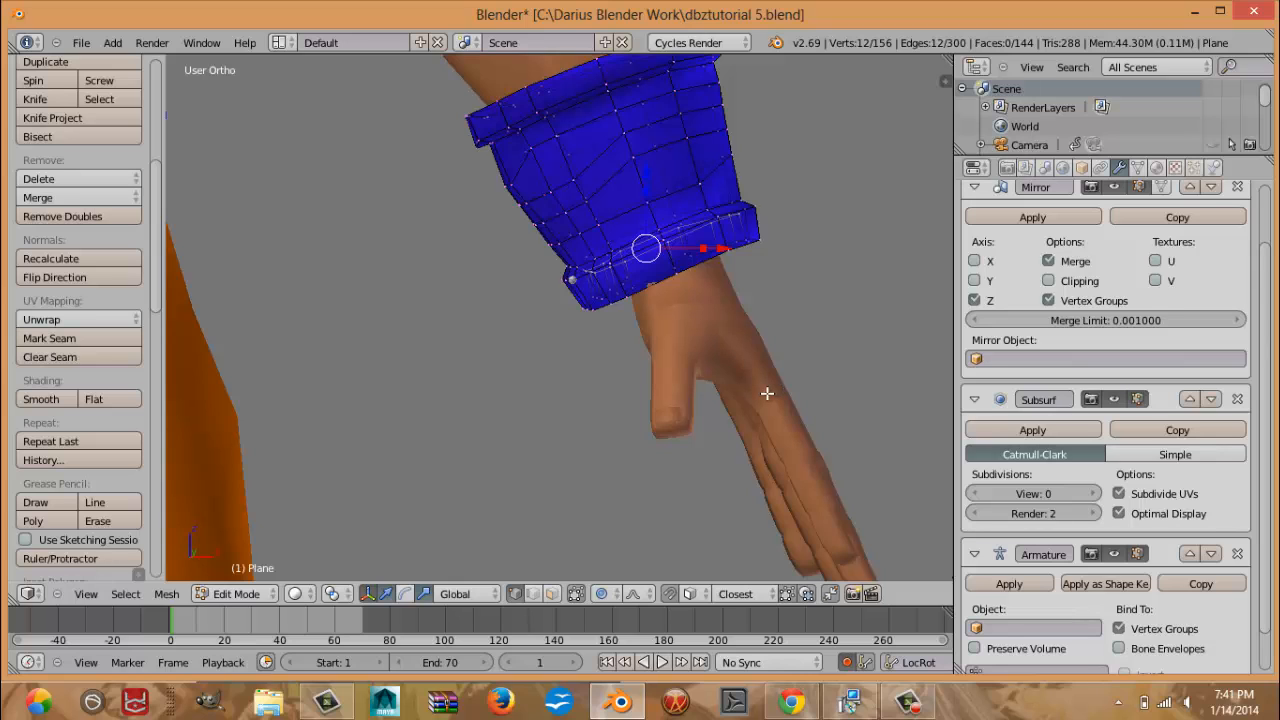
pyautogui.hotkey('alt', 'm')
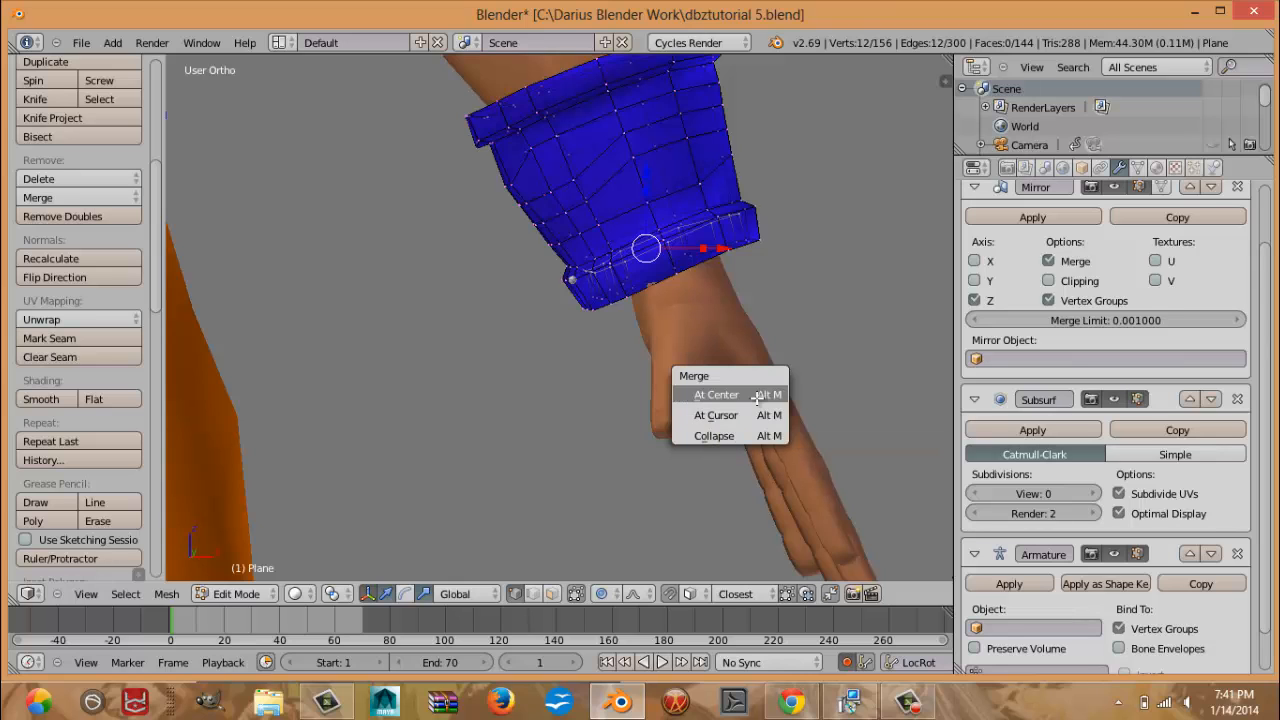
pyautogui.click(716, 395)
# Move the merged center vertex about 0.10 up inside the wristband in front view, using proportional size 0.12.
pyautogui.moveTo(717, 275); pyautogui.dragTo(714, 317, button='middle')
pyautogui.press('KP_1')
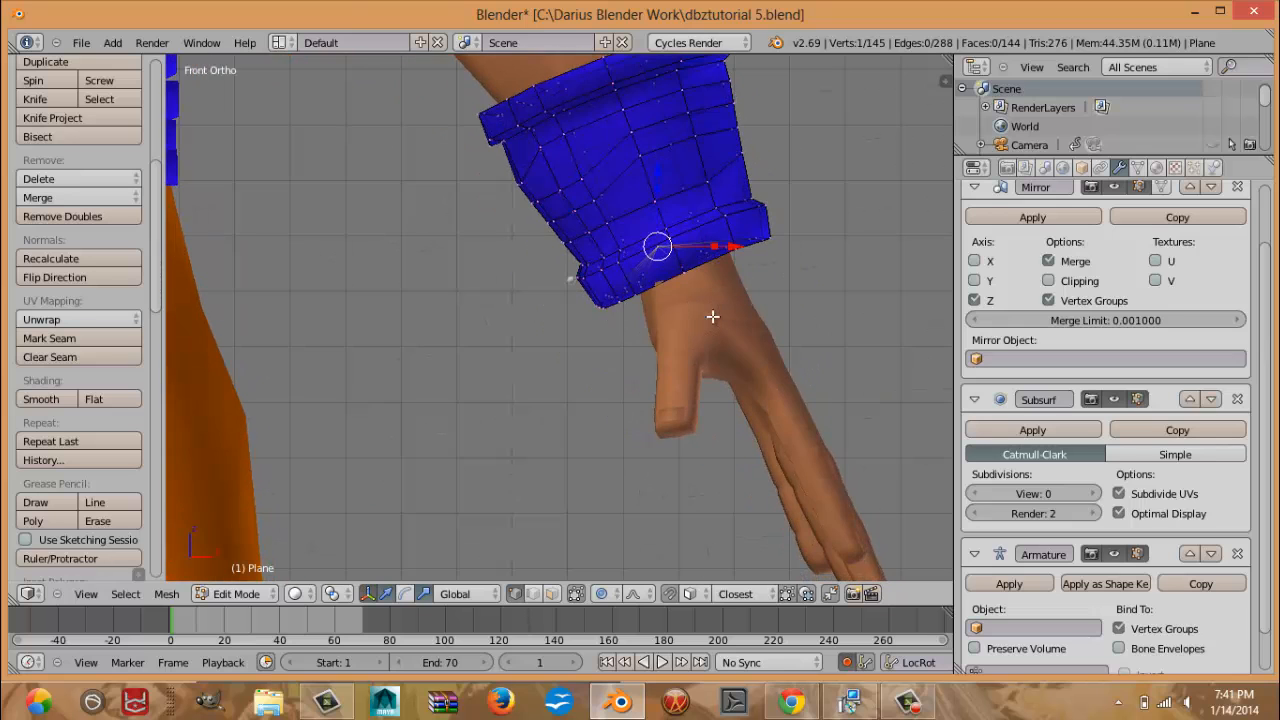
pyautogui.press('g')
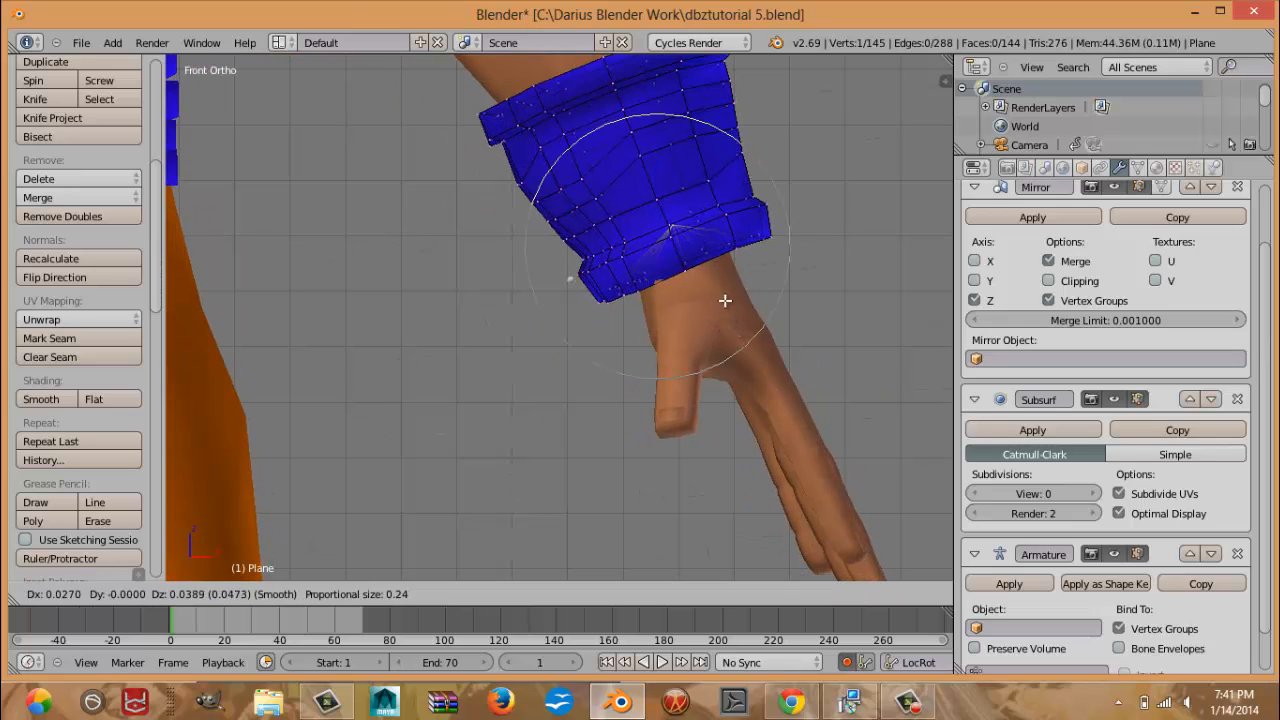
pyautogui.scroll(3, 726, 300)
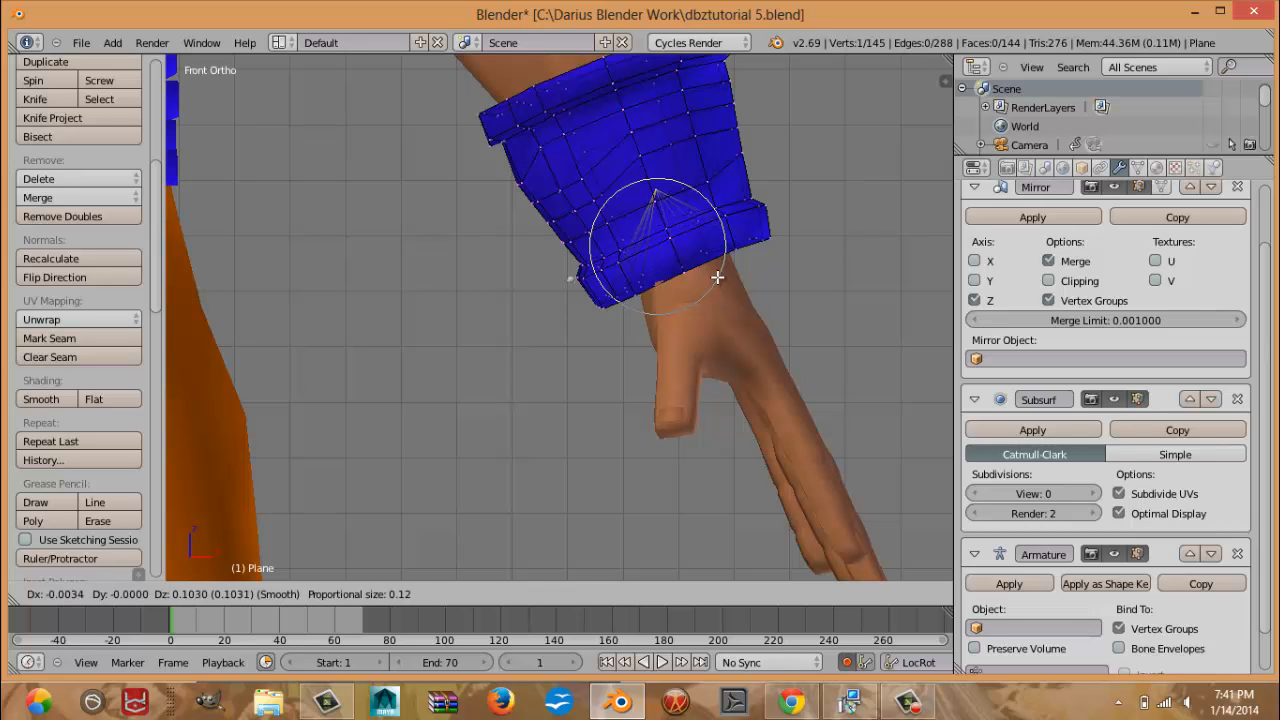
pyautogui.click(714, 280)
# Nudge a vertex on the outer side of the wristband's upper rim about 0.03 with smooth proportional editing at size 0.32.
pyautogui.moveTo(712, 280); pyautogui.dragTo(760, 328, button='middle')
pyautogui.rightClick(851, 261)
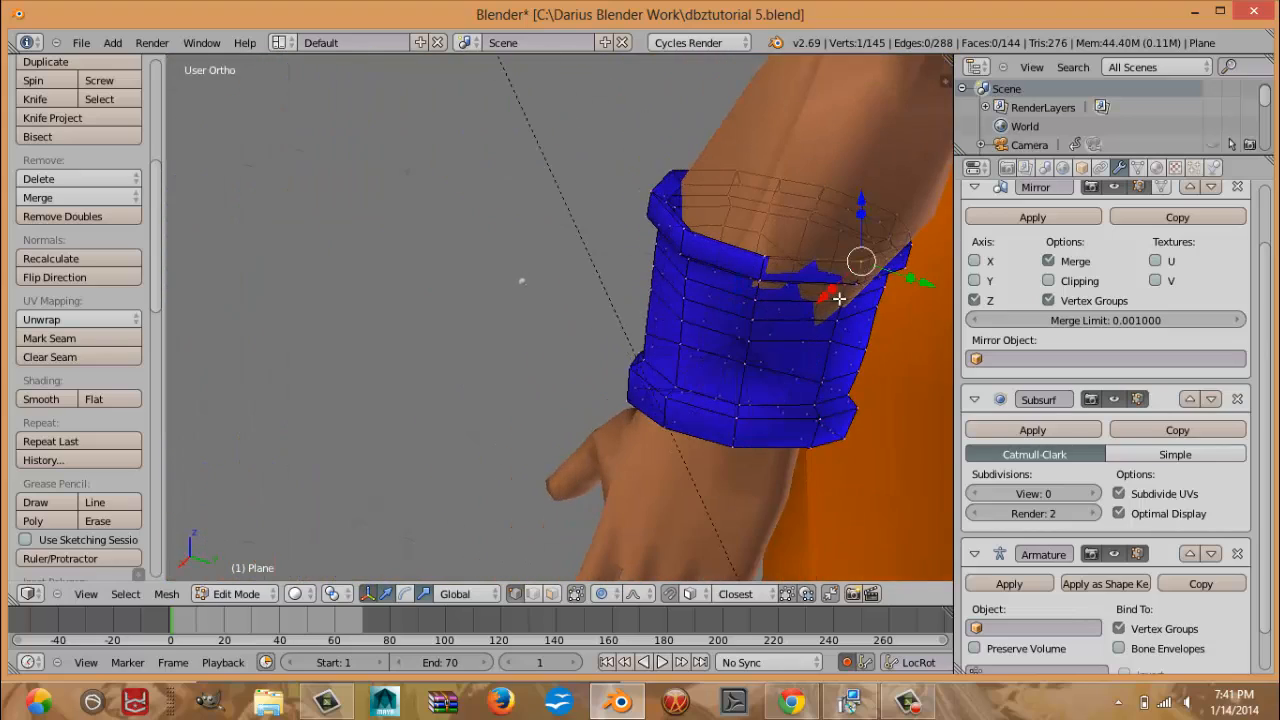
pyautogui.moveTo(851, 263); pyautogui.dragTo(837, 306, button='middle')
pyautogui.press('g')
pyautogui.scroll(-10, 842, 314)
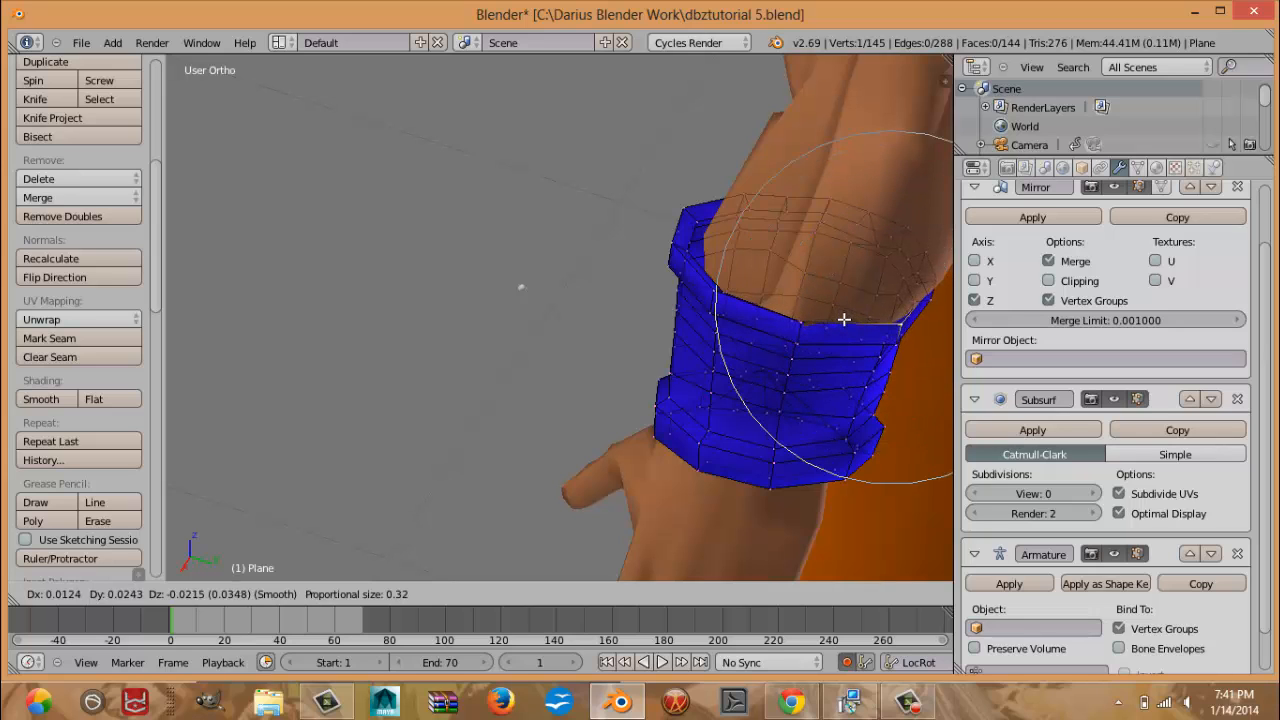
pyautogui.click(849, 323)
pyautogui.press('g')
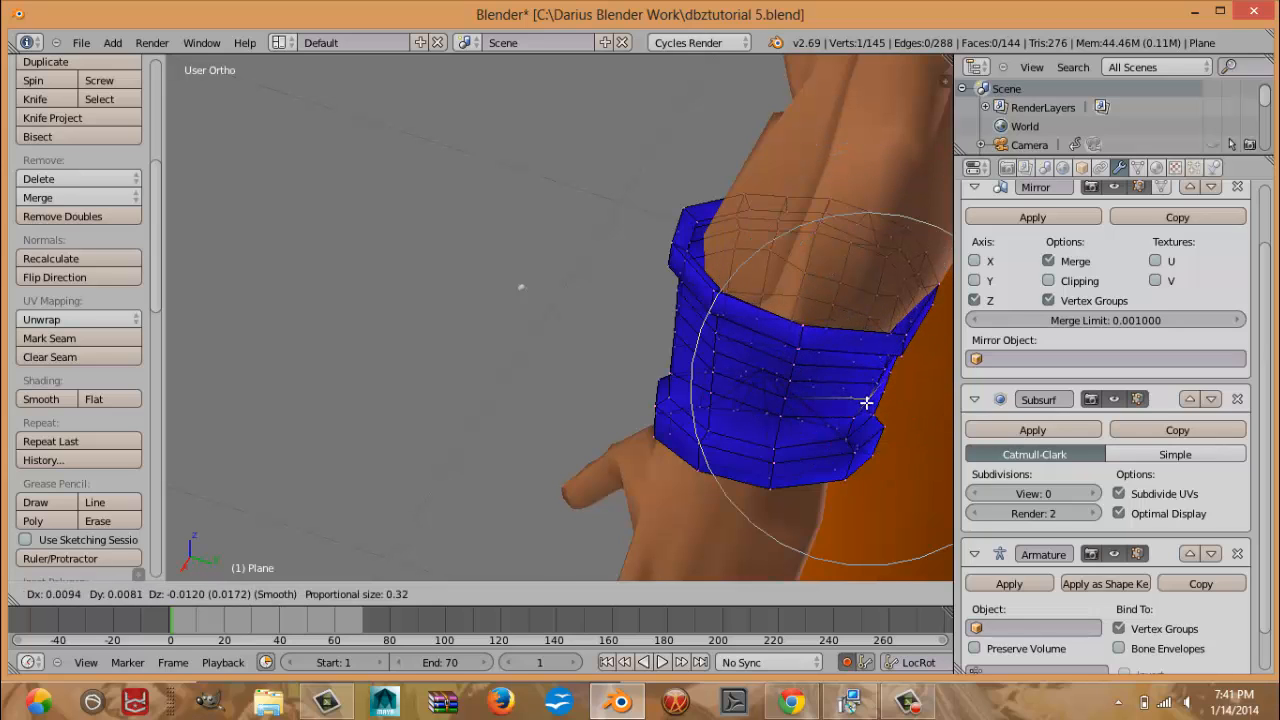
pyautogui.rightClick(858, 375)
# Select all loops of the wristband's upper rim and move them about 0.04 toward the hand in front view with proportional size 0.32.
pyautogui.keyDown('alt'); pyautogui.rightClick(850, 349); pyautogui.keyUp('alt')
pyautogui.keyDown('alt'); pyautogui.keyDown('shift'); pyautogui.rightClick(838, 348); pyautogui.keyUp('shift'); pyautogui.keyUp('alt')
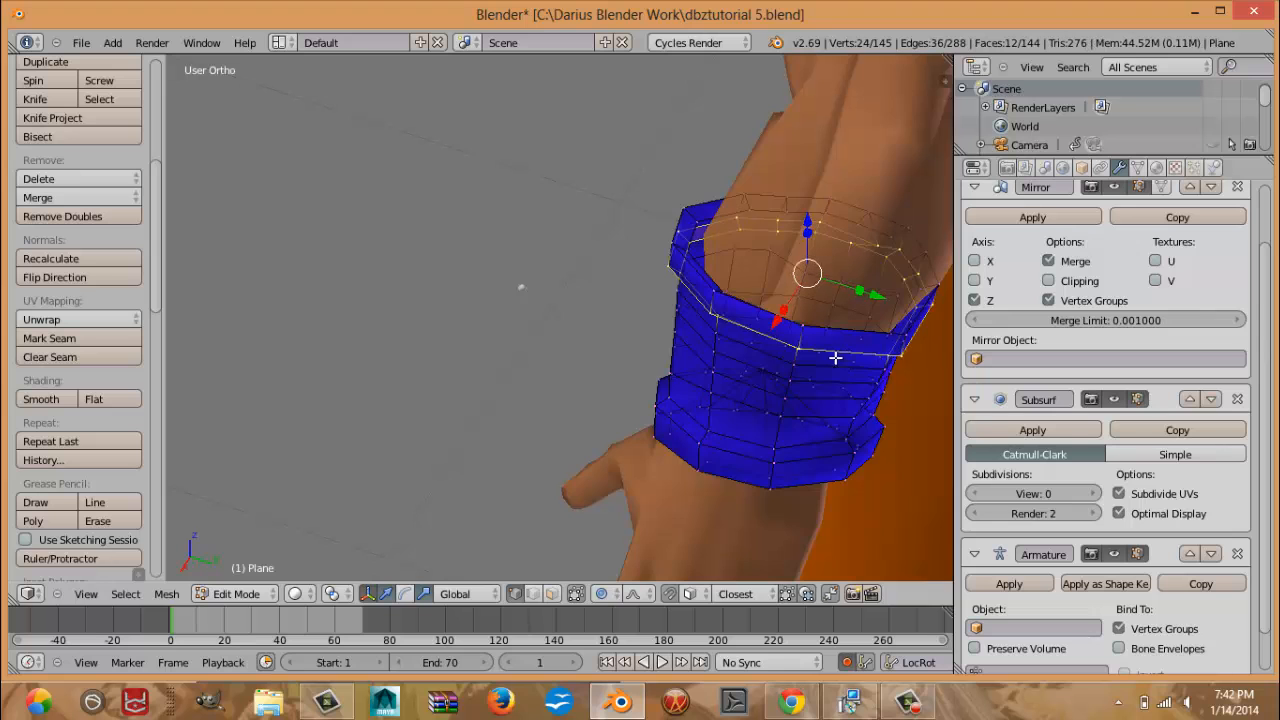
pyautogui.moveTo(834, 357); pyautogui.dragTo(830, 302, button='middle')
pyautogui.keyDown('alt'); pyautogui.keyDown('shift'); pyautogui.rightClick(802, 119); pyautogui.keyUp('shift'); pyautogui.keyUp('alt')
pyautogui.moveTo(802, 121); pyautogui.dragTo(740, 267, button='middle')
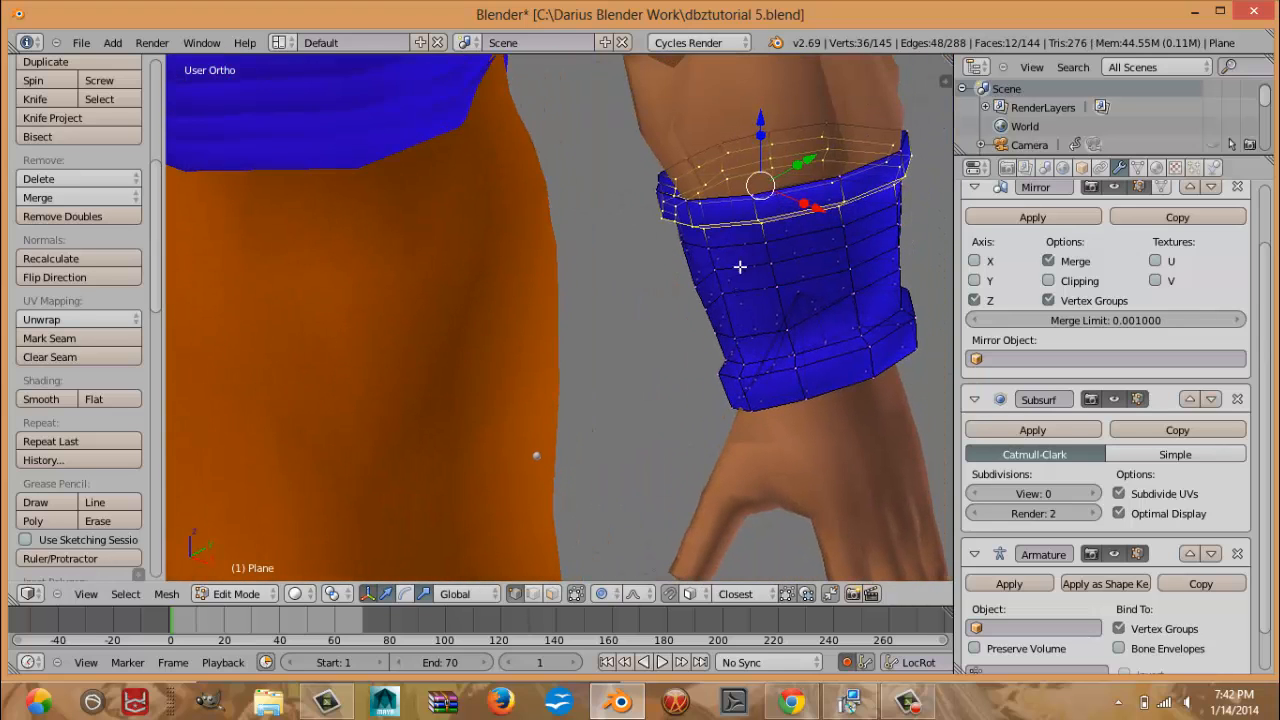
pyautogui.keyDown('alt'); pyautogui.keyDown('shift'); pyautogui.rightClick(729, 201); pyautogui.keyUp('shift'); pyautogui.keyUp('alt')
pyautogui.press('KP_1')
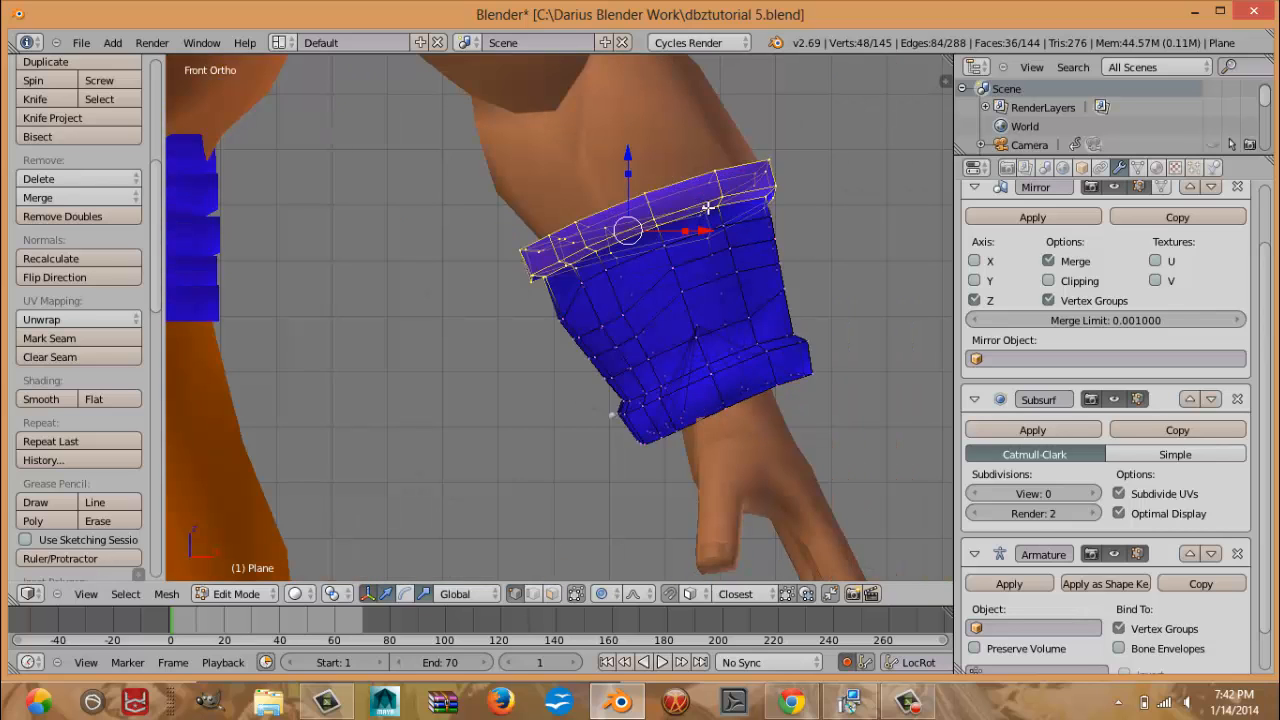
pyautogui.press('g')
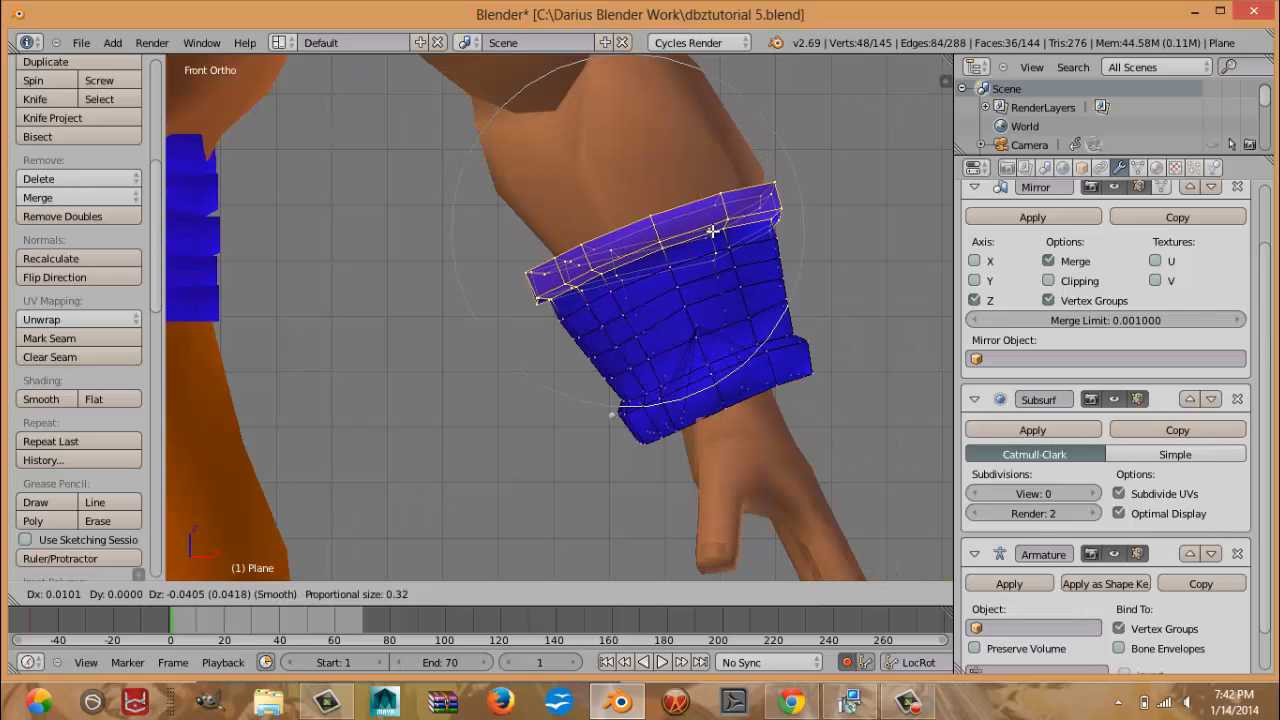
pyautogui.click(712, 231)
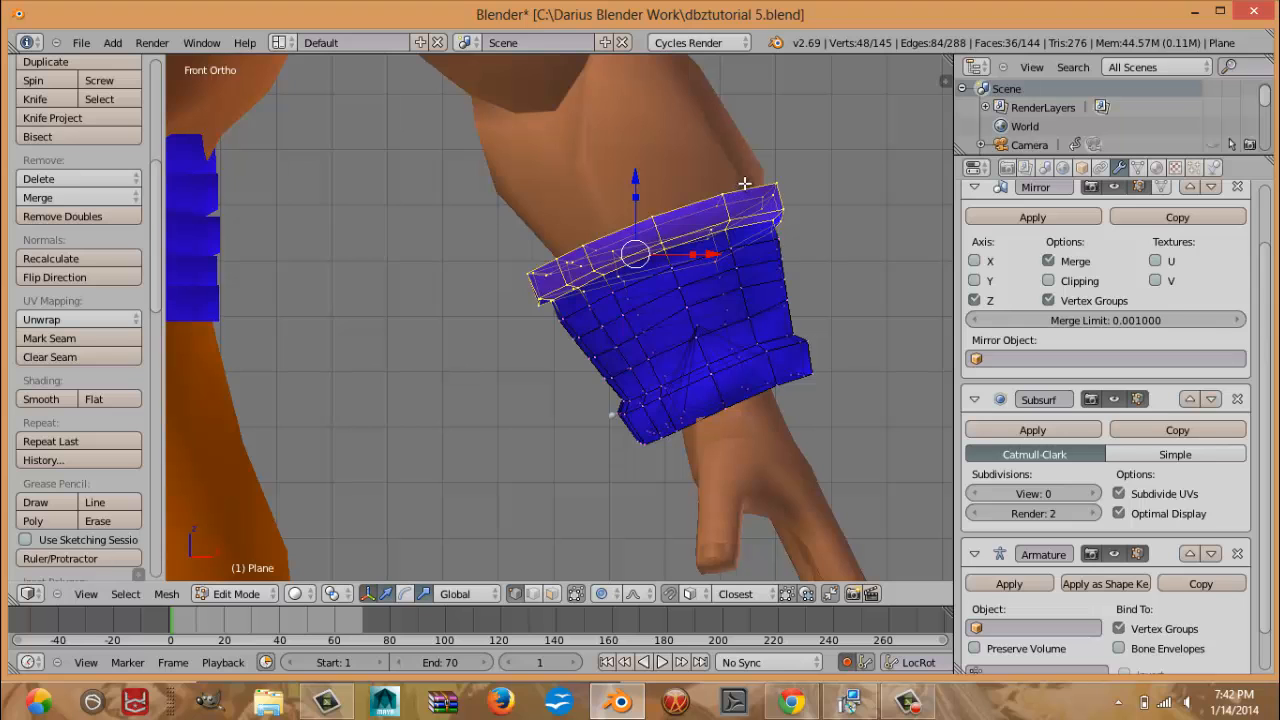
# Select only the inner edge loop of the wristband's upper opening and extrude it down inside the band from the front view.
pyautogui.press('Tab')
pyautogui.press('Tab')
pyautogui.moveTo(710, 217); pyautogui.dragTo(643, 175, button='middle')
pyautogui.press('a')
pyautogui.keyDown('alt'); pyautogui.rightClick(634, 177); pyautogui.keyUp('alt')
pyautogui.press('KP_1')
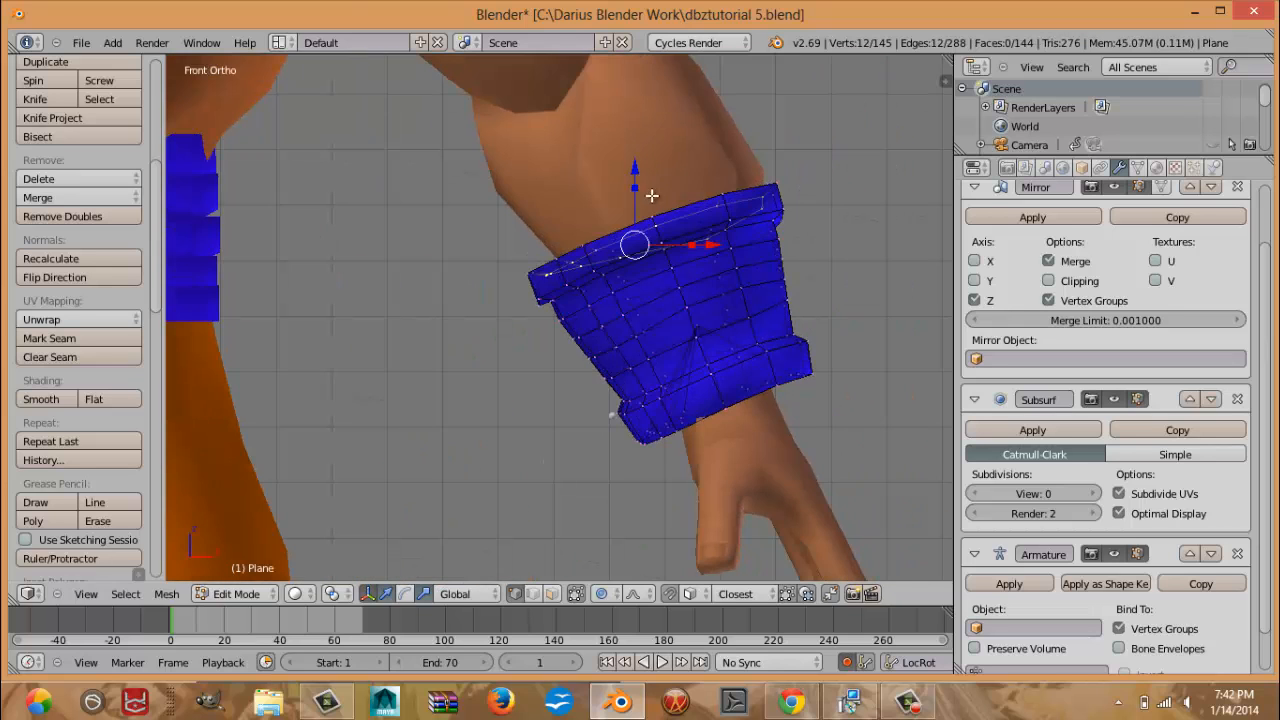
pyautogui.press('e')
pyautogui.click(667, 235)
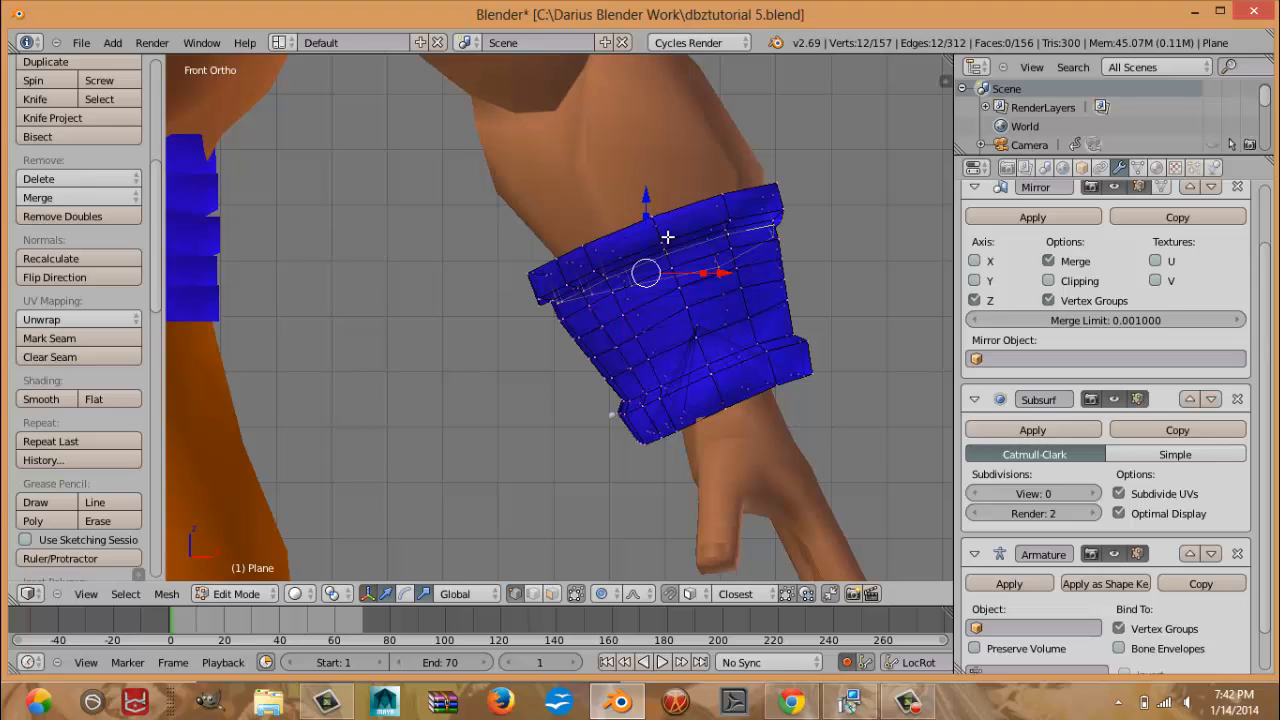
# Merge the extruded loop at its center, move the vertex deeper inside the wristband with proportional size 0.16, and leave mesh editing.
pyautogui.hotkey('alt', 'm')
pyautogui.click(661, 240)
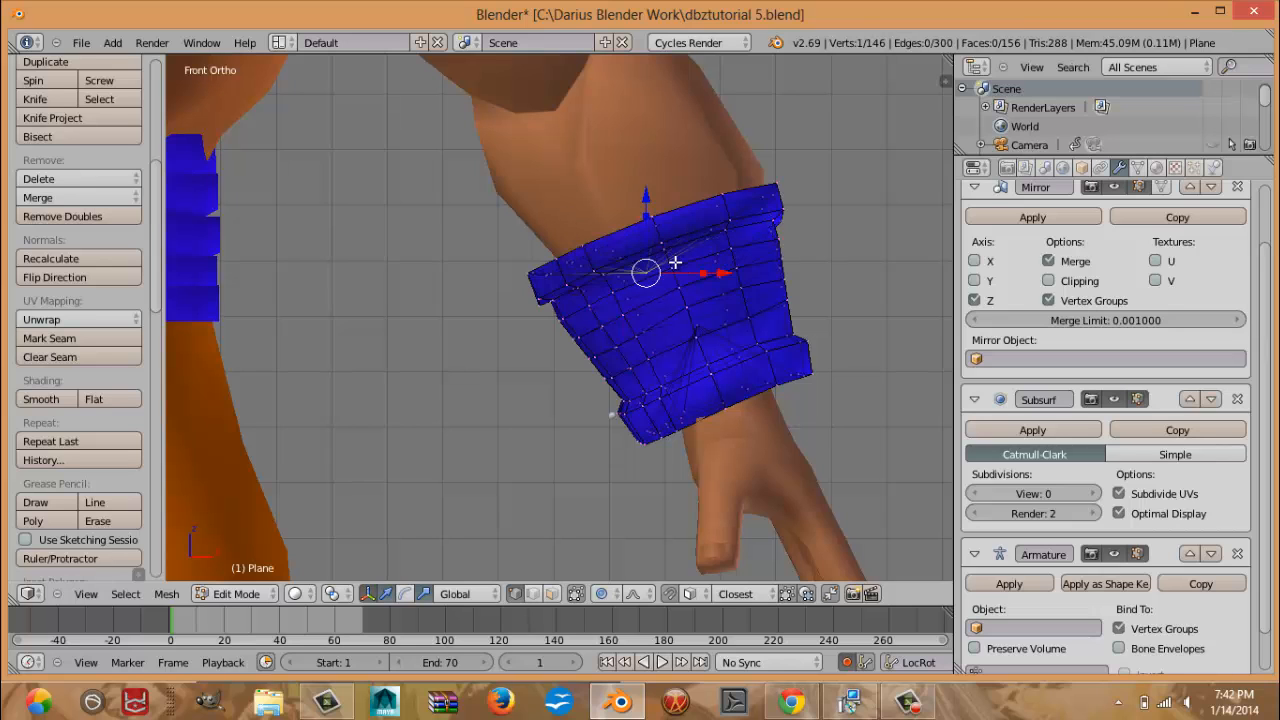
pyautogui.press('g')
pyautogui.scroll(-3, 714, 286)
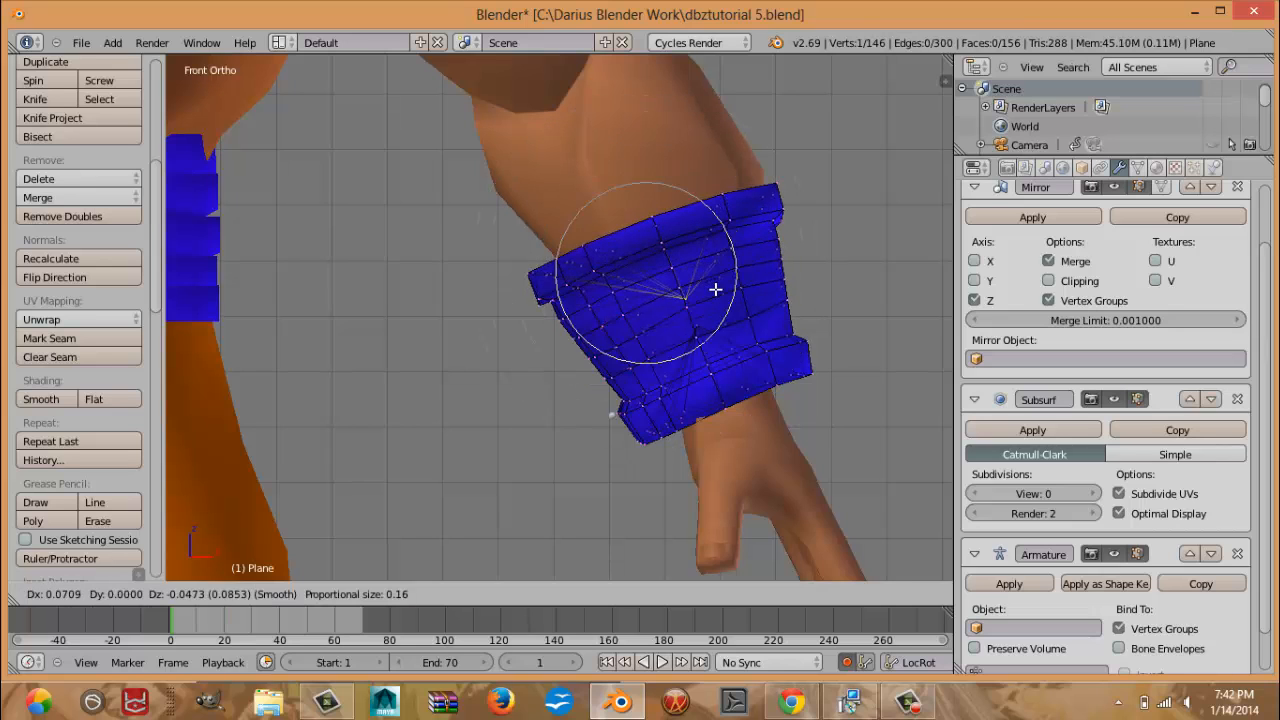
pyautogui.click(718, 298)
pyautogui.moveTo(720, 229); pyautogui.dragTo(622, 150, button='middle')
pyautogui.scroll(-5, 695, 255)
pyautogui.scroll(-4, 695, 255)
pyautogui.press('KP_1')
pyautogui.press('Tab')
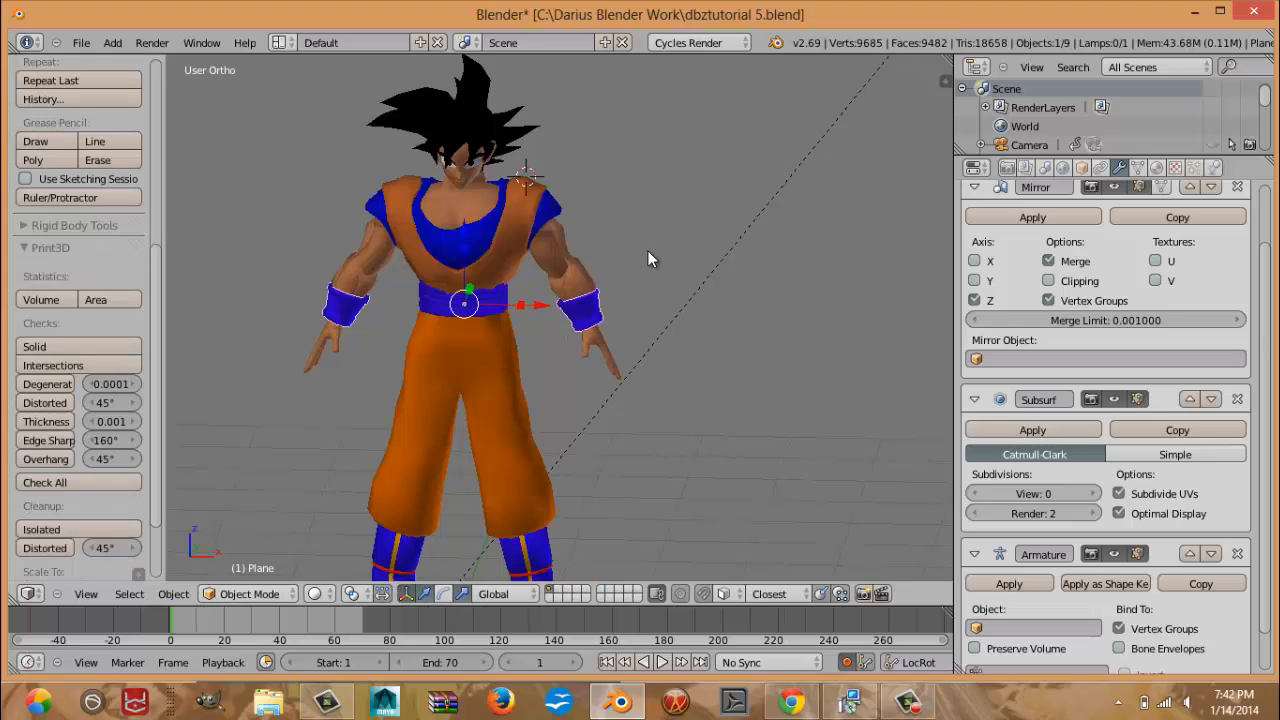
pyautogui.scroll(2, 648, 251)
pyautogui.keyDown('shift'); pyautogui.moveTo(495, 272); pyautogui.dragTo(657, 192, button='middle'); pyautogui.keyUp('shift')
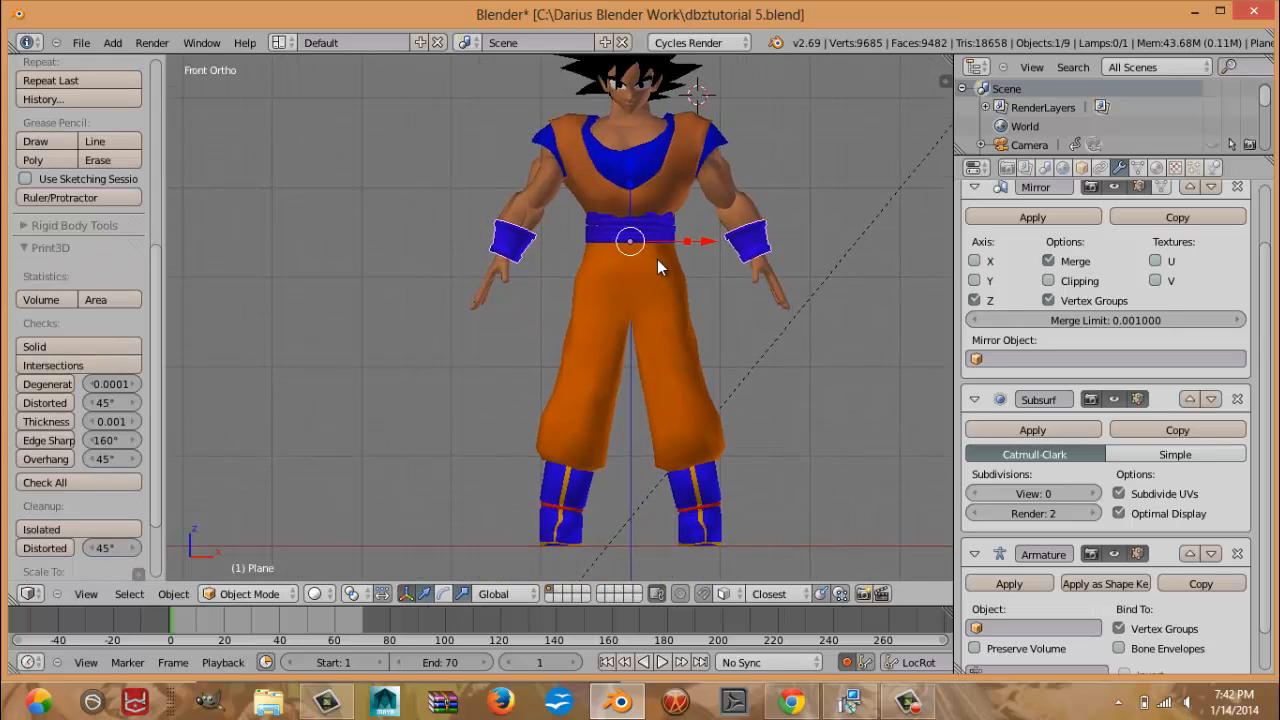
pyautogui.keyDown('shift'); pyautogui.moveTo(657, 259); pyautogui.dragTo(654, 243, button='middle'); pyautogui.keyUp('shift')
pyautogui.hotkey('shift', 's')
pyautogui.click(641, 277)
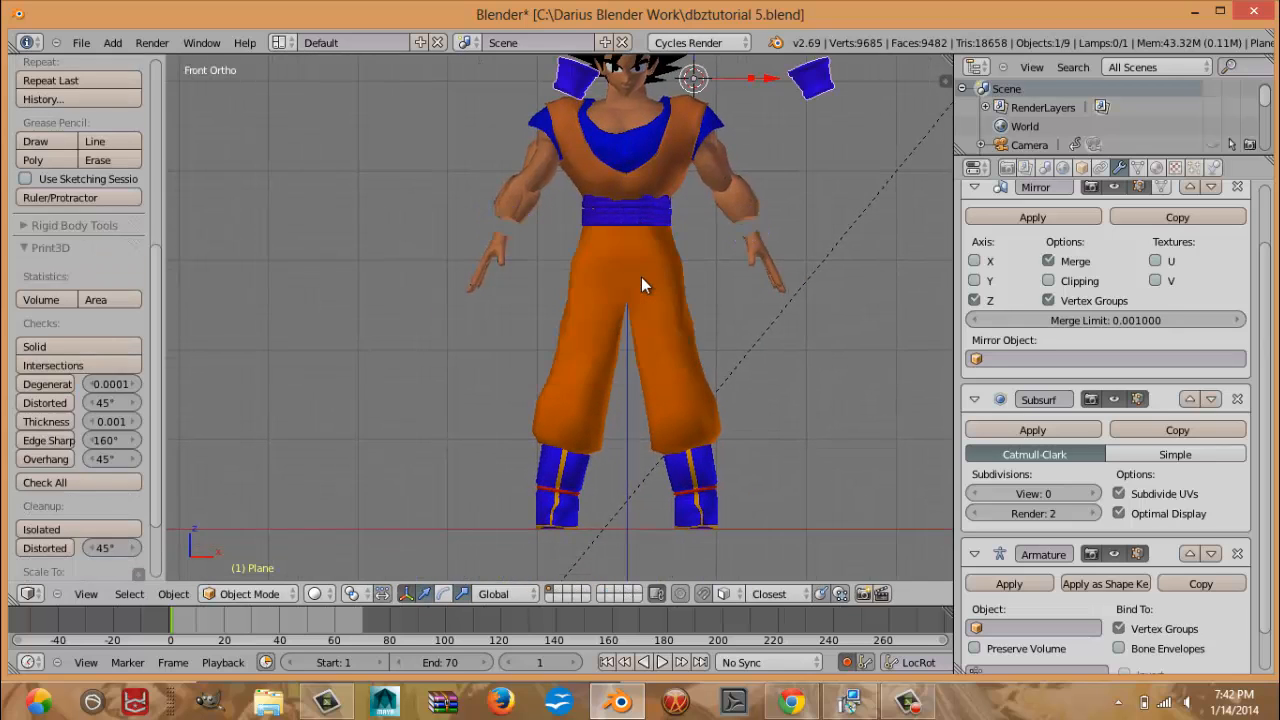
pyautogui.hotkey('ctrl', 'z')
# Snap the 3D cursor to the scene center and add a Human (Meta-Rig) armature there.
pyautogui.hotkey('shift', 's')
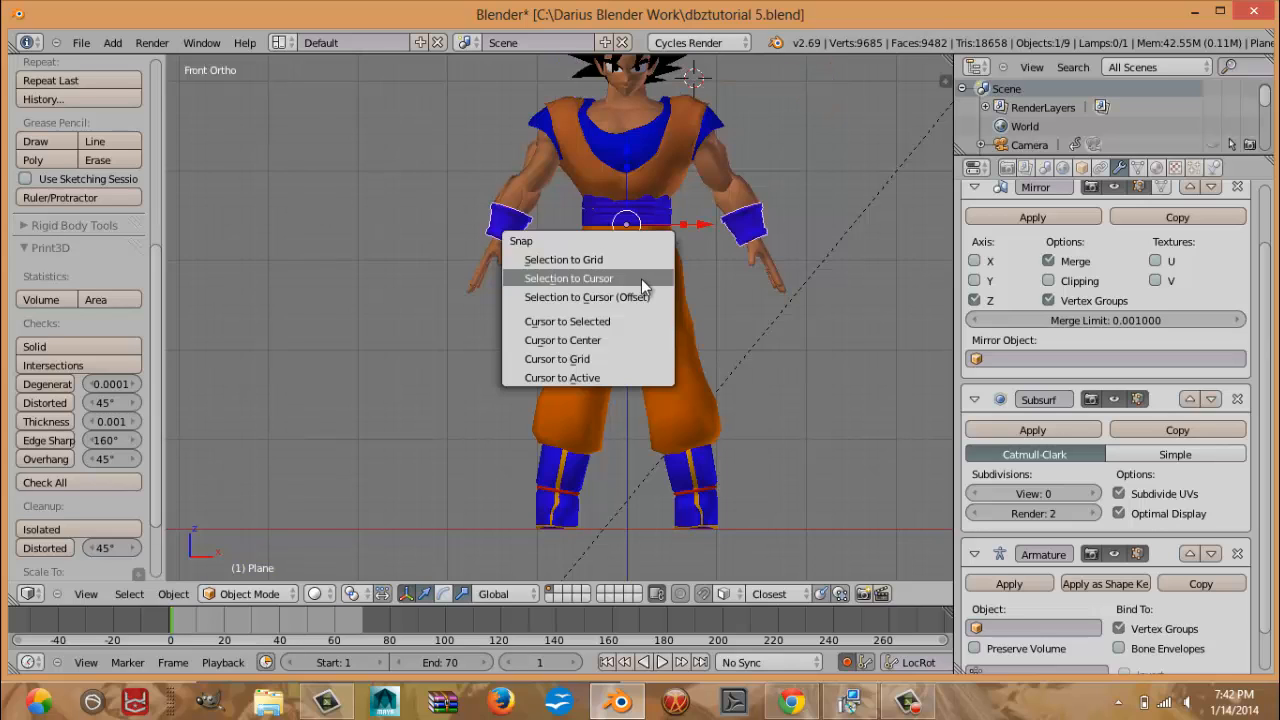
pyautogui.click(630, 339)
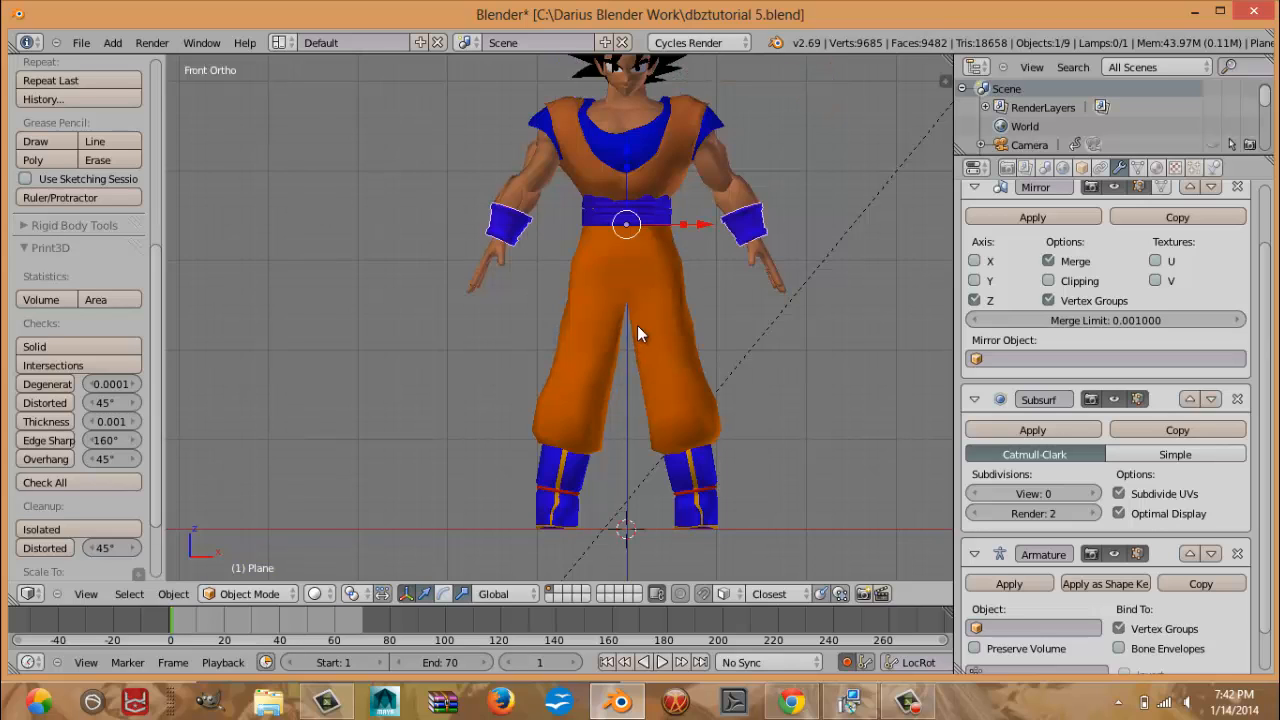
pyautogui.hotkey('shift', 'a')
pyautogui.moveTo(646, 301)
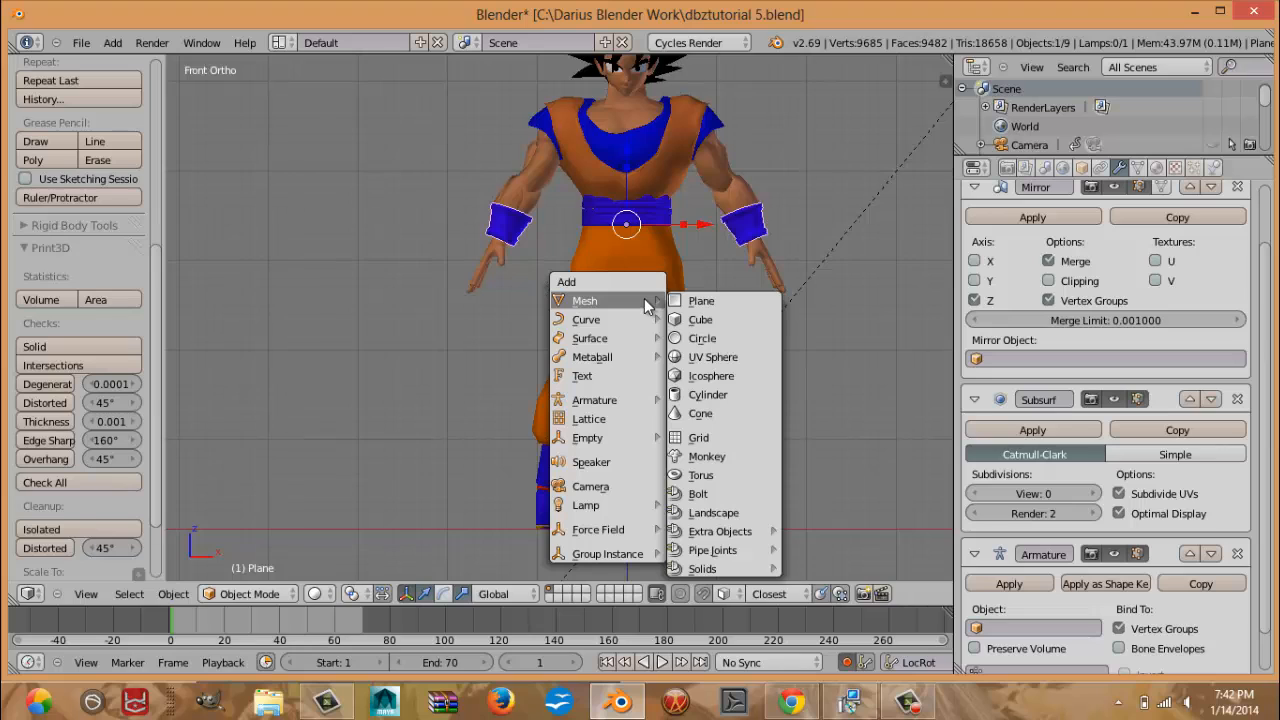
pyautogui.moveTo(634, 398)
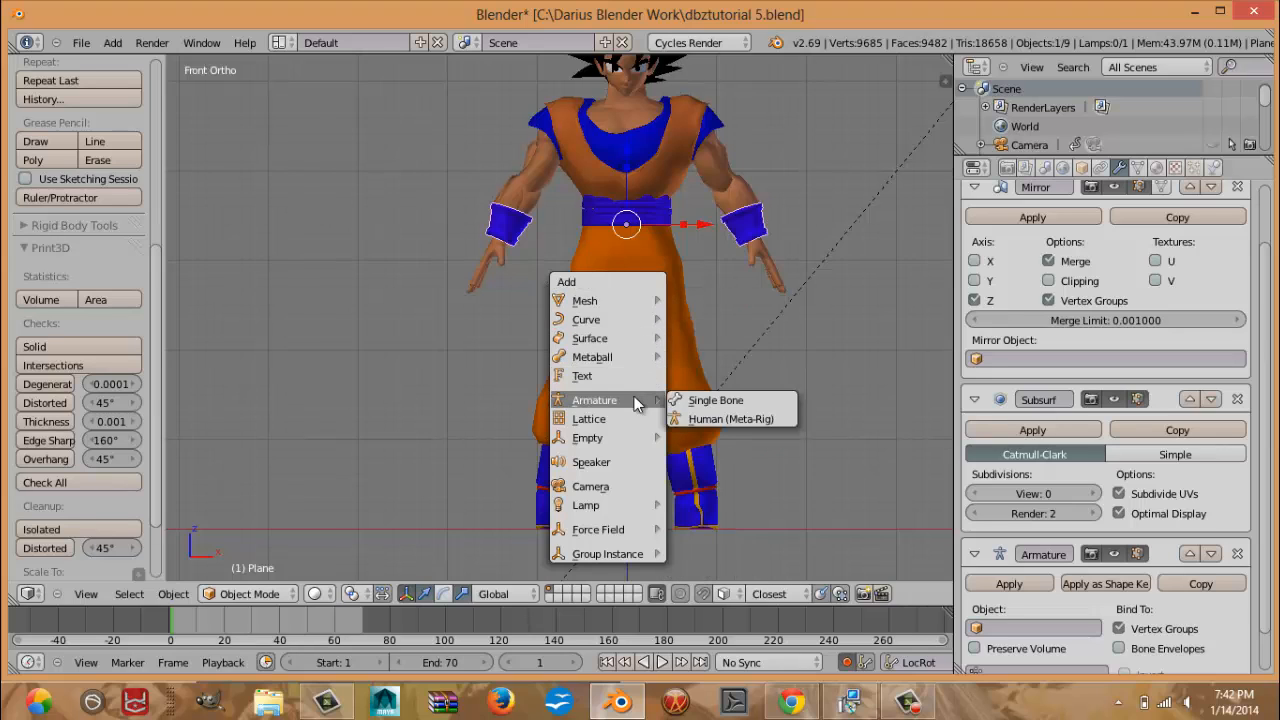
pyautogui.click(707, 416)
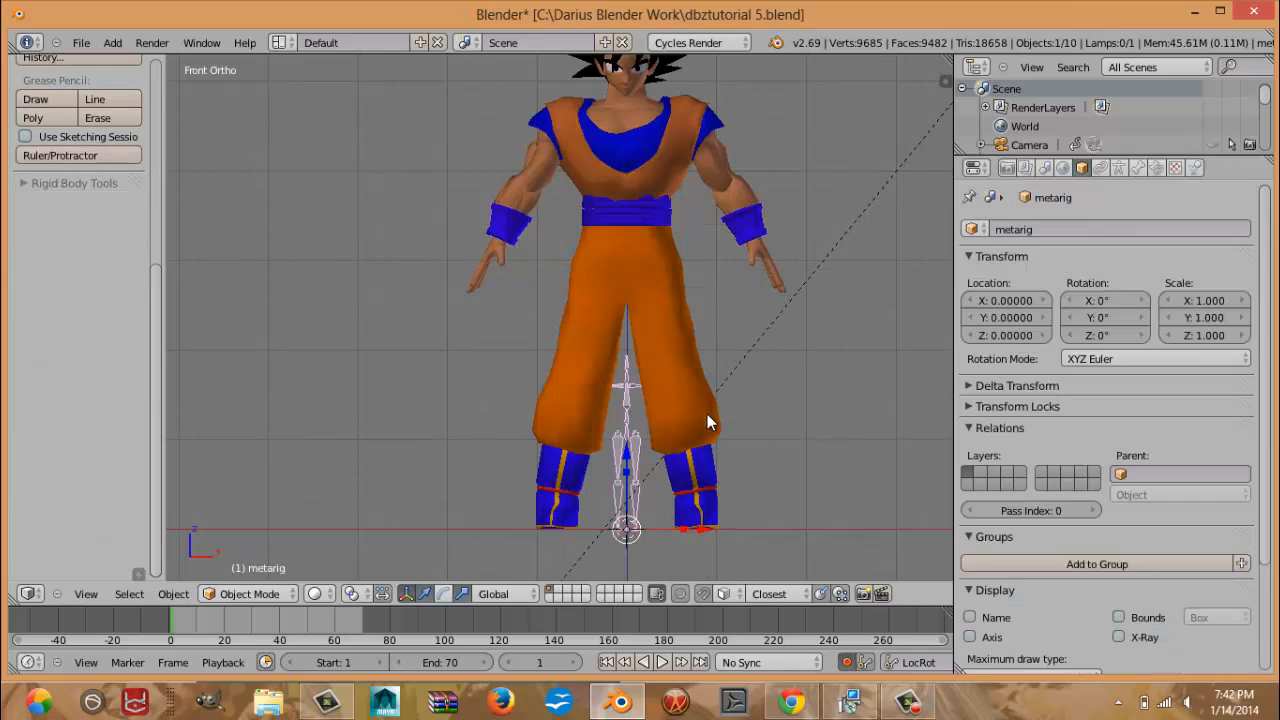
# Check in the Rigging category of the add-on preferences whether Rigify is enabled.
pyautogui.click(92, 41)
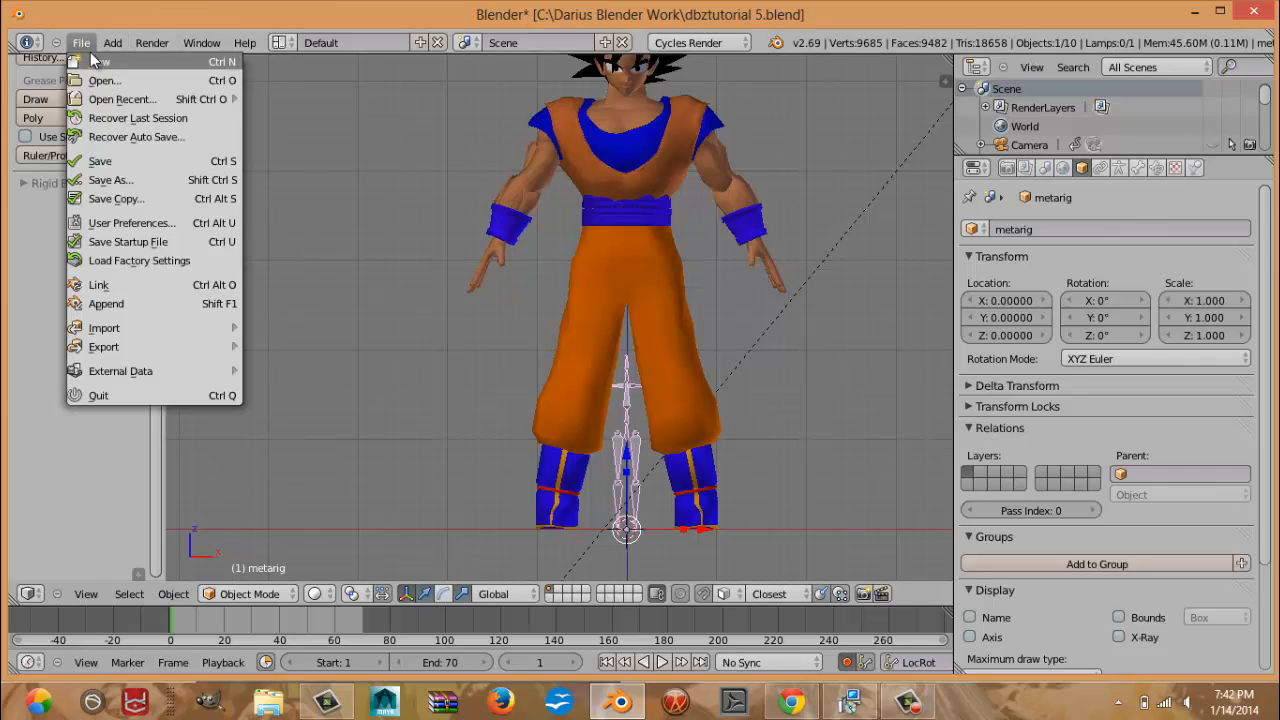
pyautogui.click(150, 221)
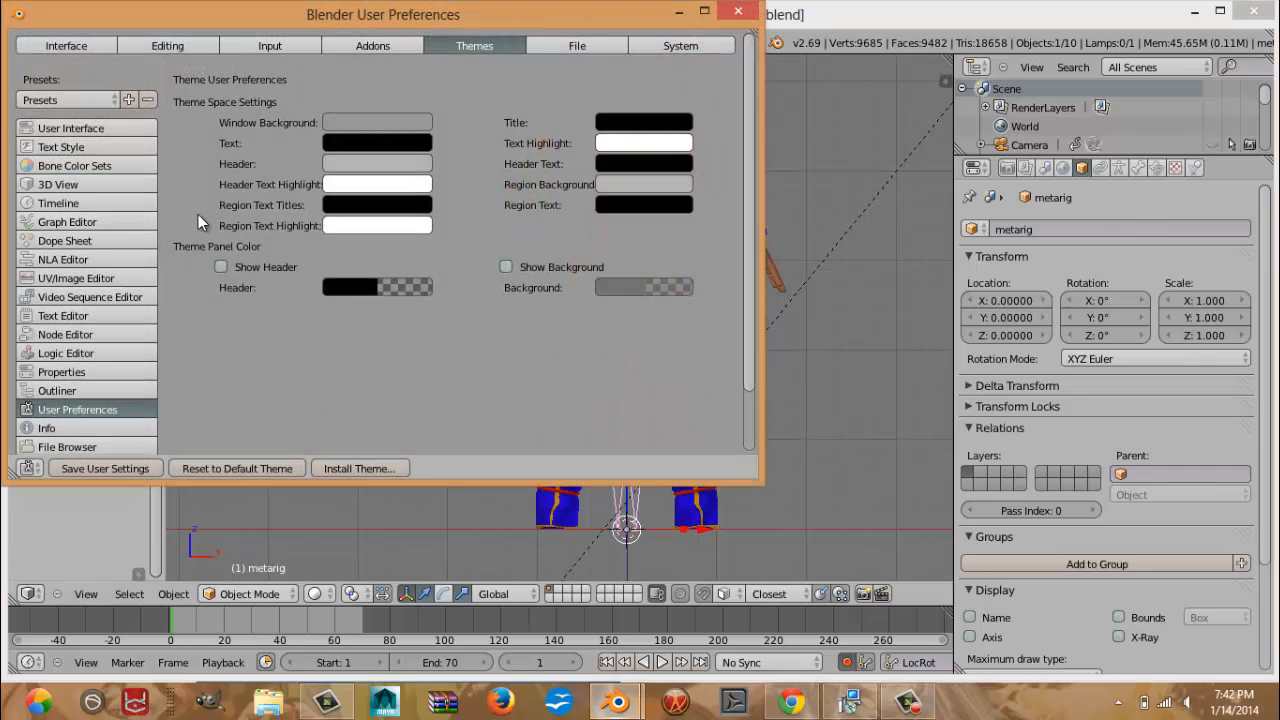
pyautogui.click(369, 44)
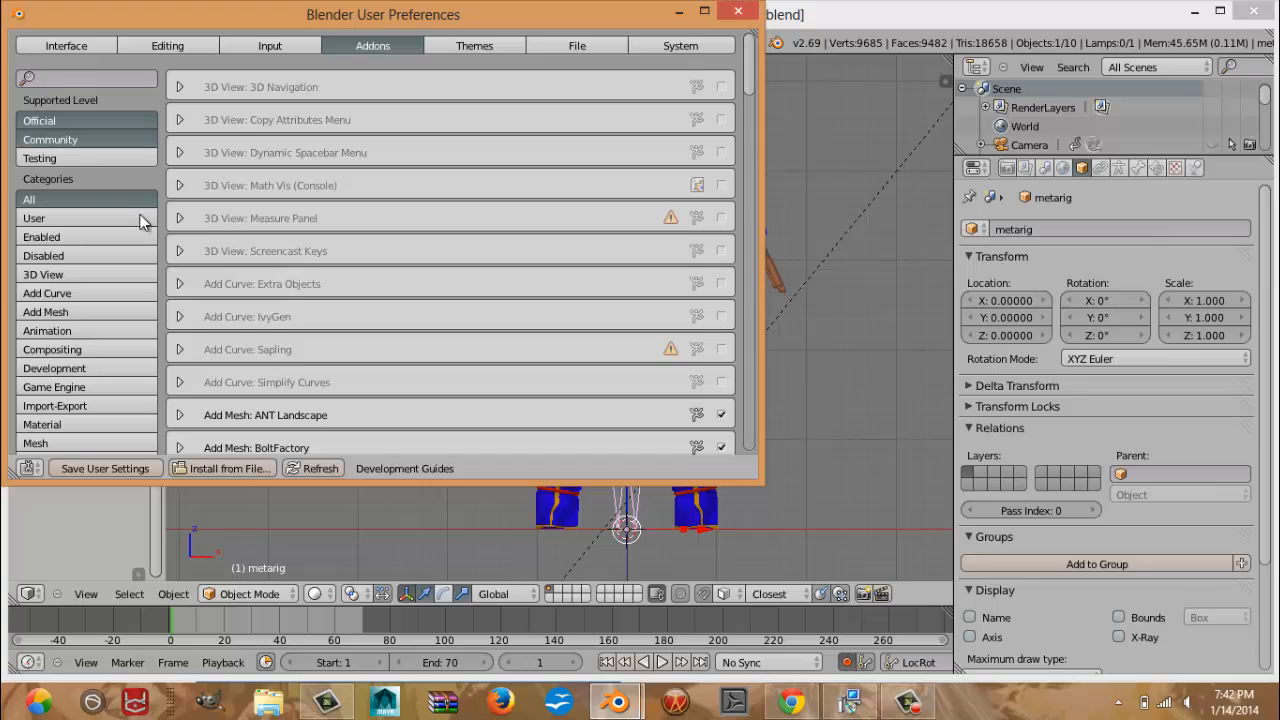
pyautogui.scroll(-5, 104, 212)
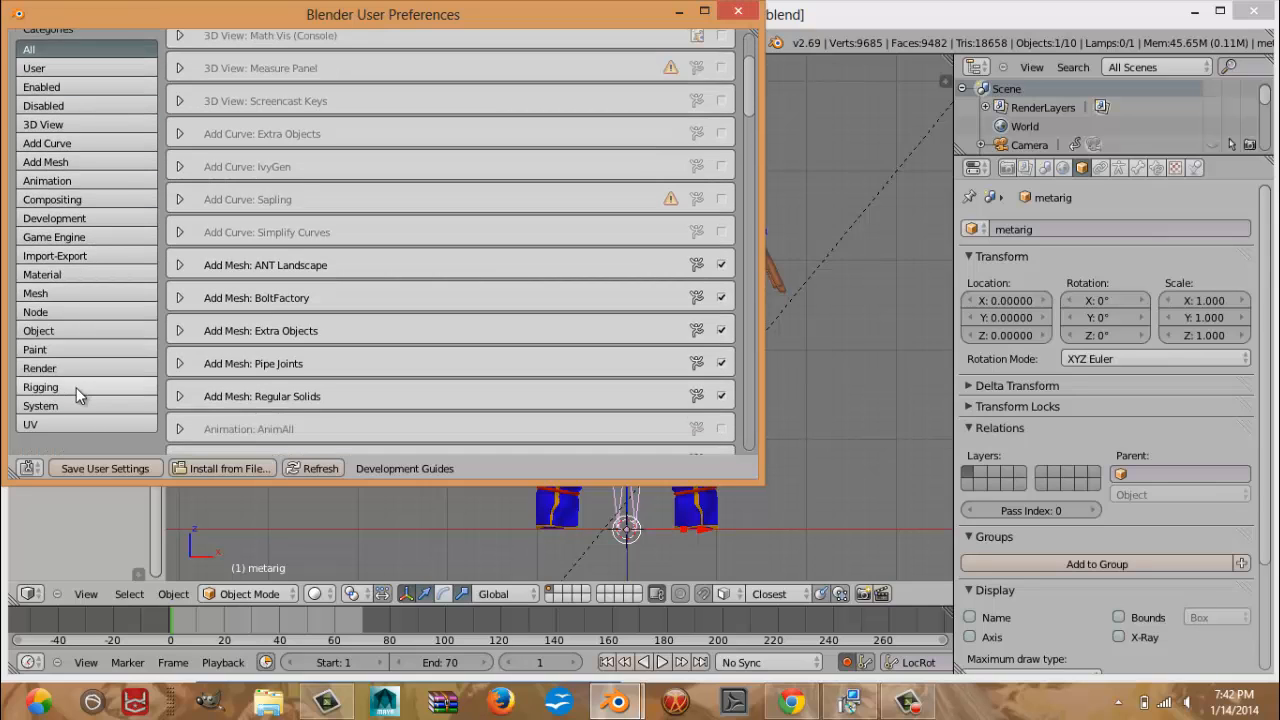
pyautogui.click(76, 387)
pyautogui.scroll(3, 295, 275)
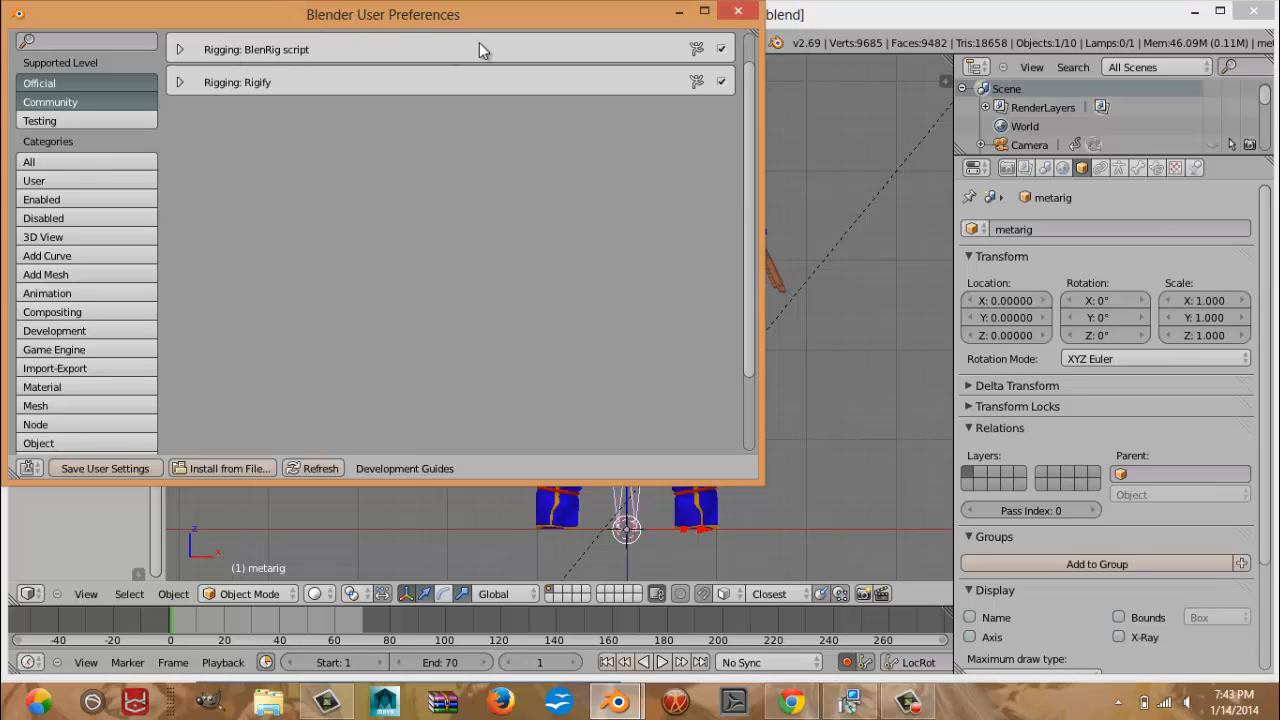
pyautogui.click(740, 12)
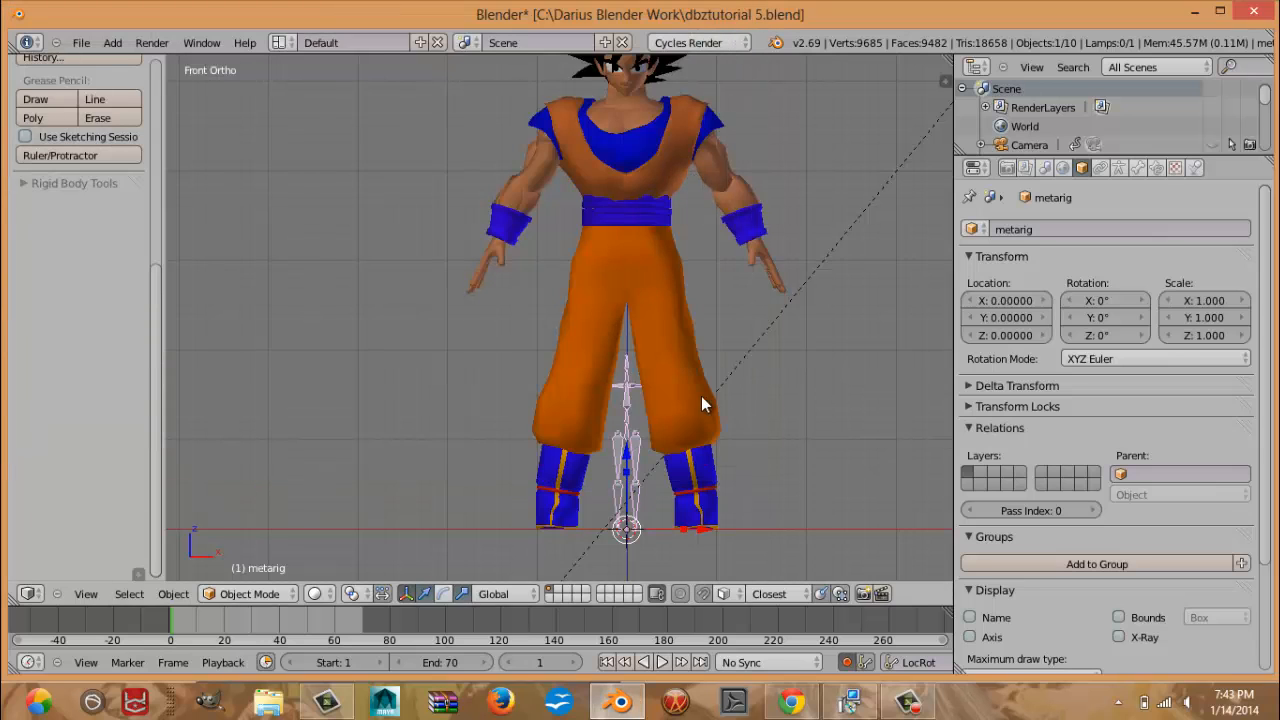
# Scale the metarig uniformly to about 2.91 so it matches the character's height.
pyautogui.press('s')
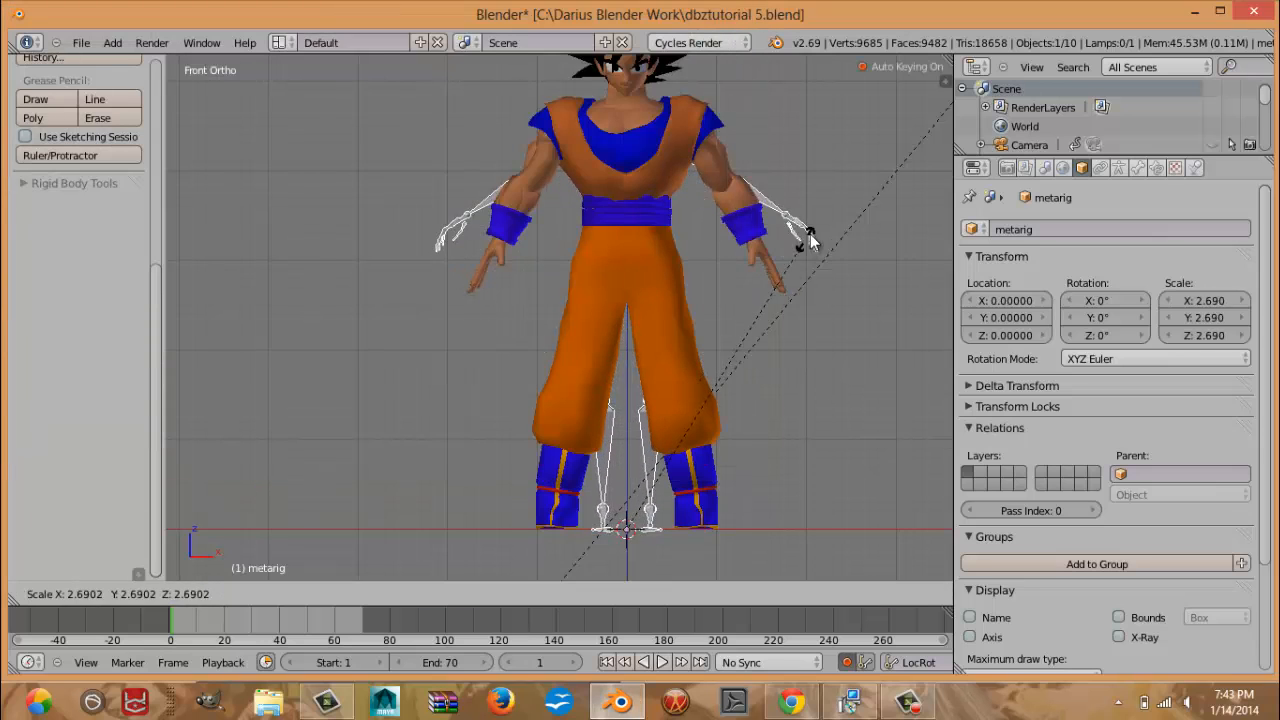
pyautogui.keyDown('shift'); pyautogui.moveTo(734, 258); pyautogui.dragTo(656, 389, button='middle'); pyautogui.keyUp('shift')
pyautogui.moveTo(697, 346); pyautogui.dragTo(538, 344, button='middle')
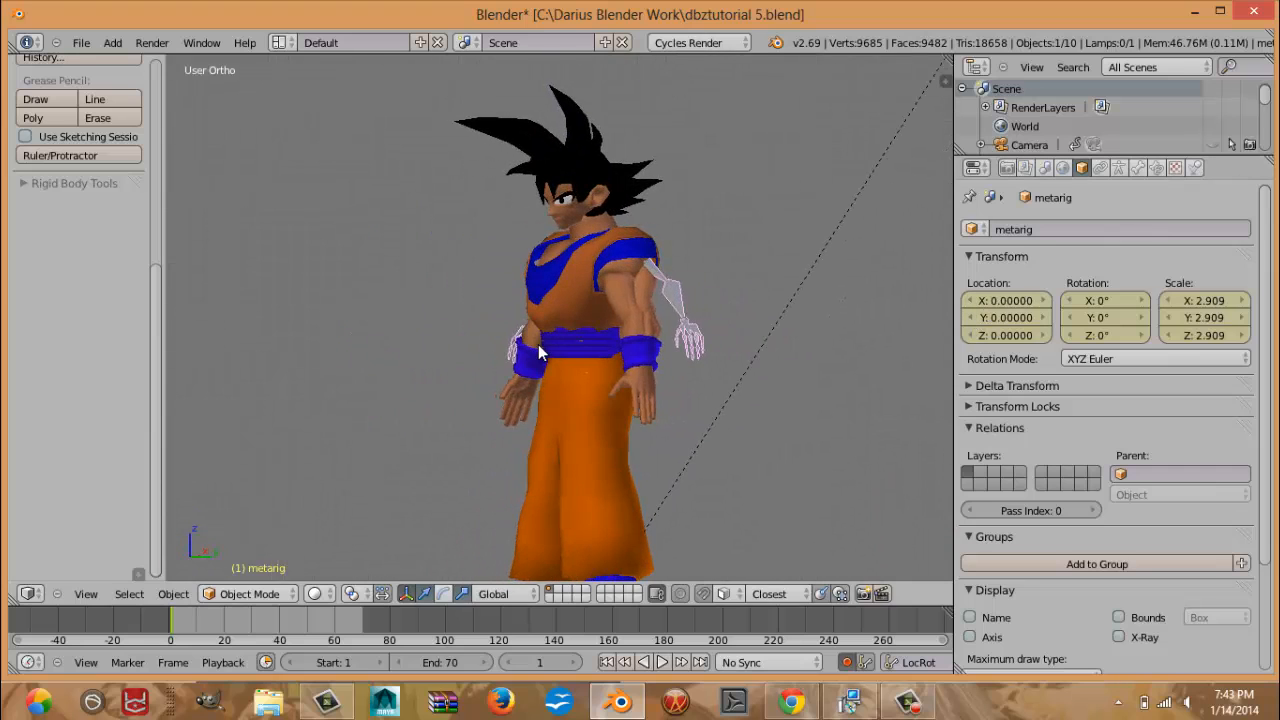
# In wireframe side view, move the metarig along Y to about -0.20 so it lies inside the body.
pyautogui.press('KP_3')
pyautogui.press('z')
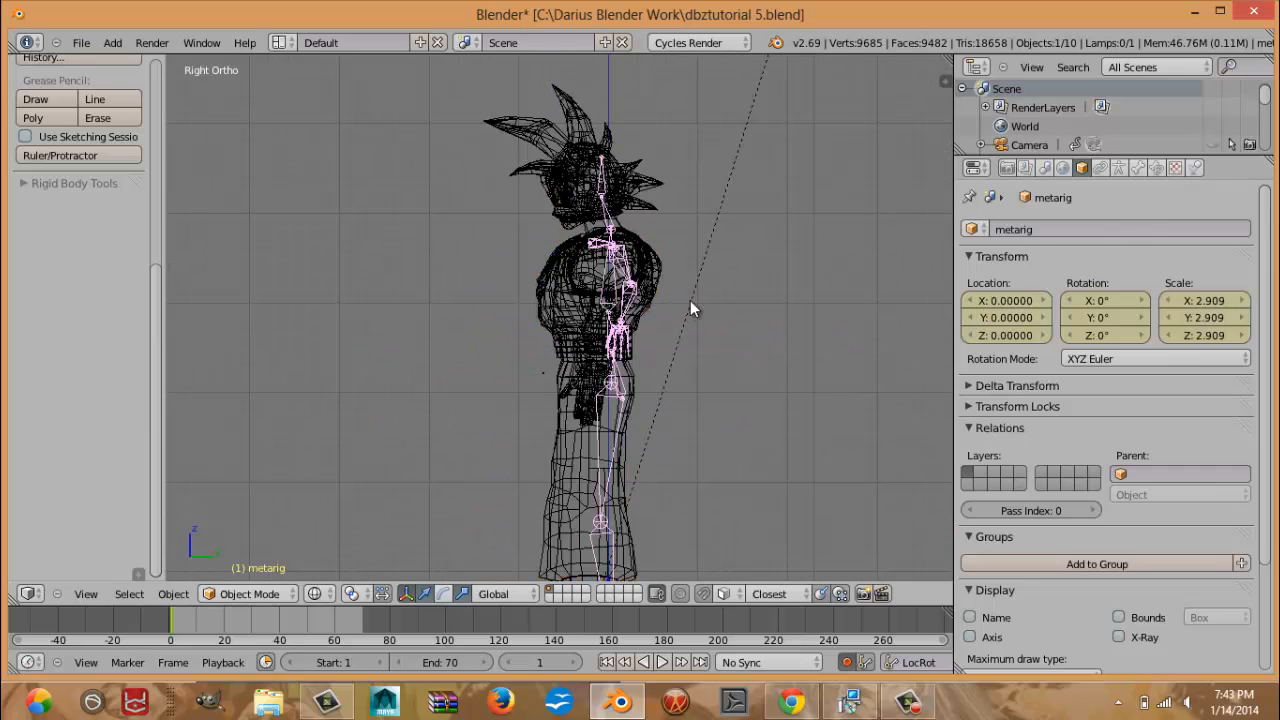
pyautogui.scroll(-1, 729, 367)
pyautogui.keyDown('shift'); pyautogui.moveTo(748, 404); pyautogui.dragTo(754, 305, button='middle'); pyautogui.keyUp('shift')
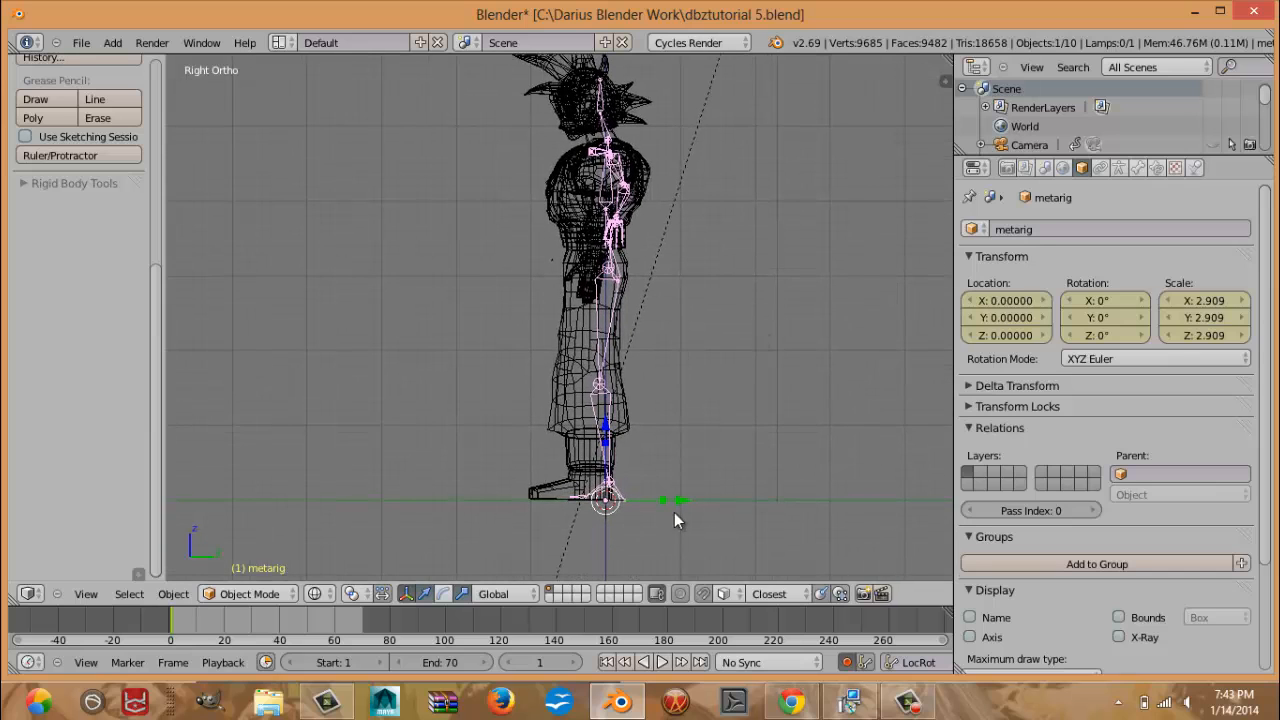
pyautogui.moveTo(692, 500); pyautogui.dragTo(679, 499)
pyautogui.press('KP_1')
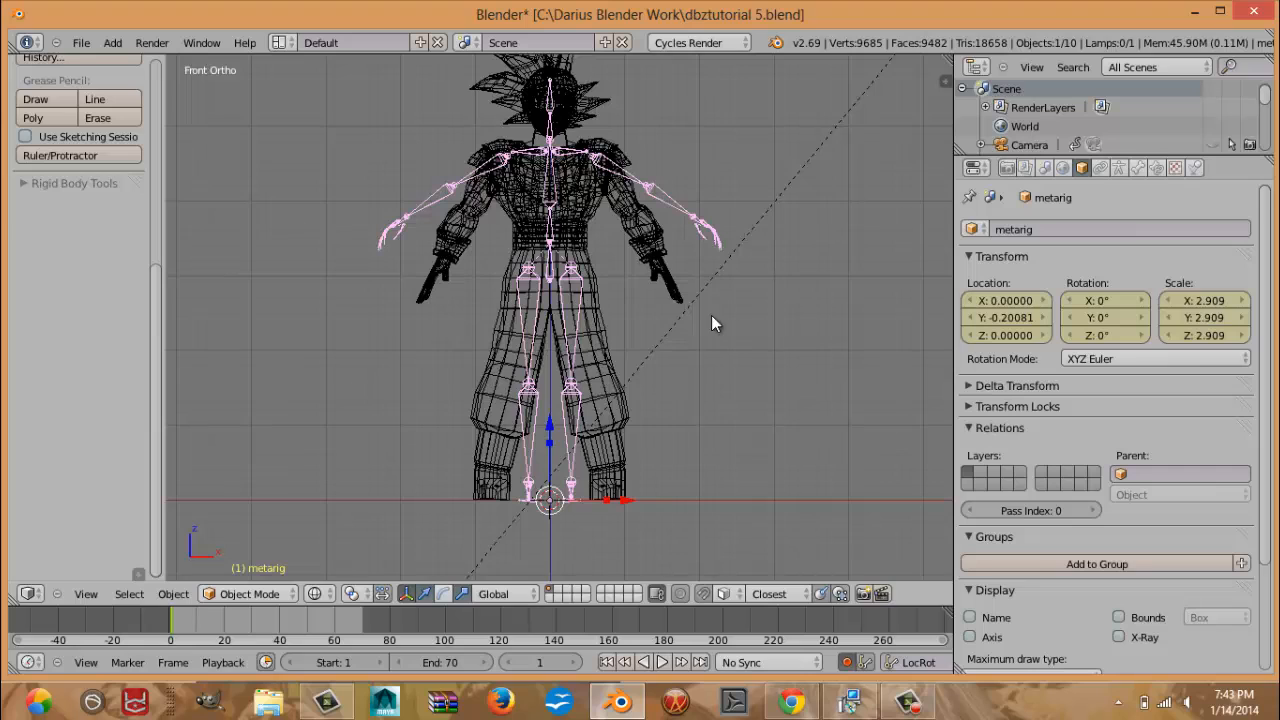
# Apply the metarig's scale, turn on its X-Ray display and return the view to solid shading.
pyautogui.click(173, 594)
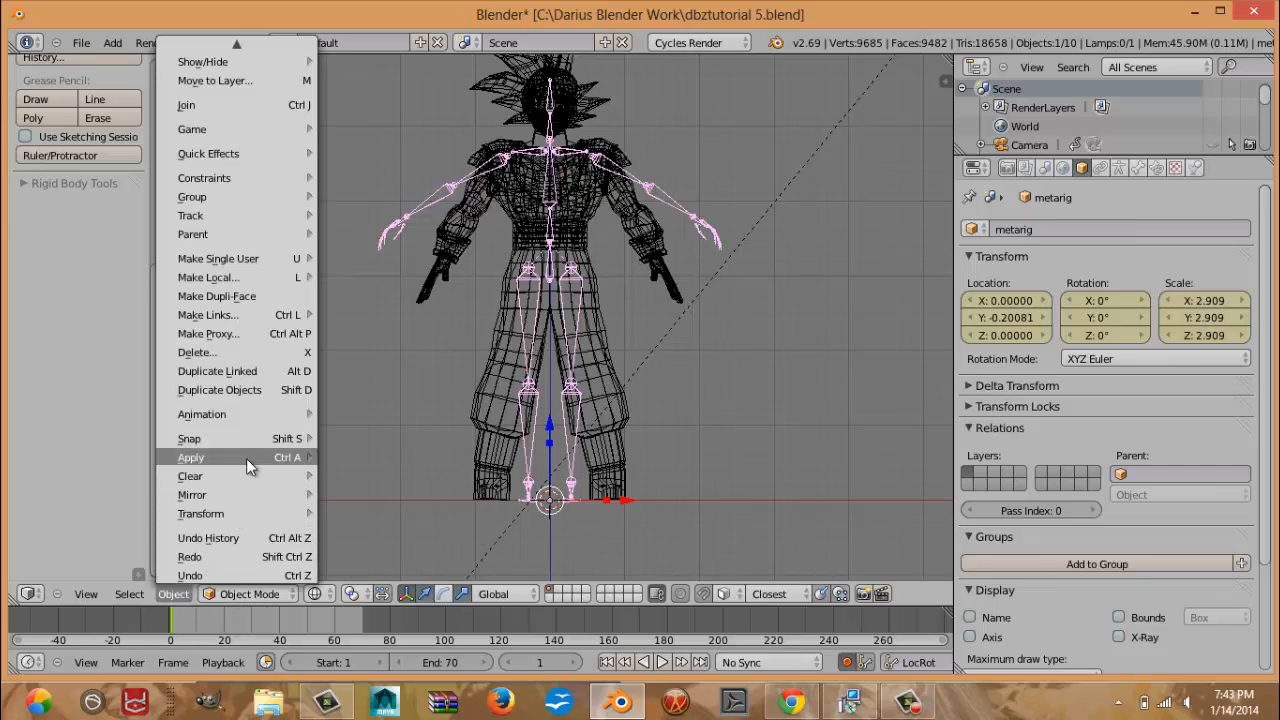
pyautogui.moveTo(247, 461)
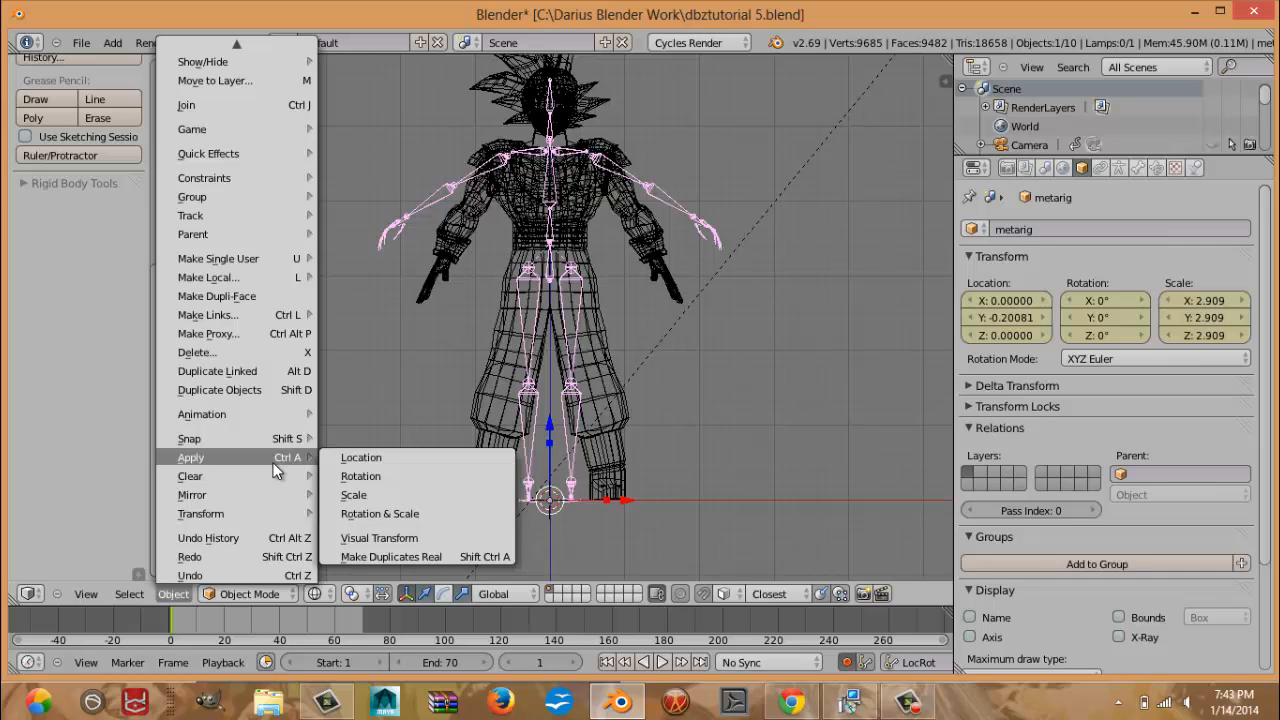
pyautogui.click(372, 494)
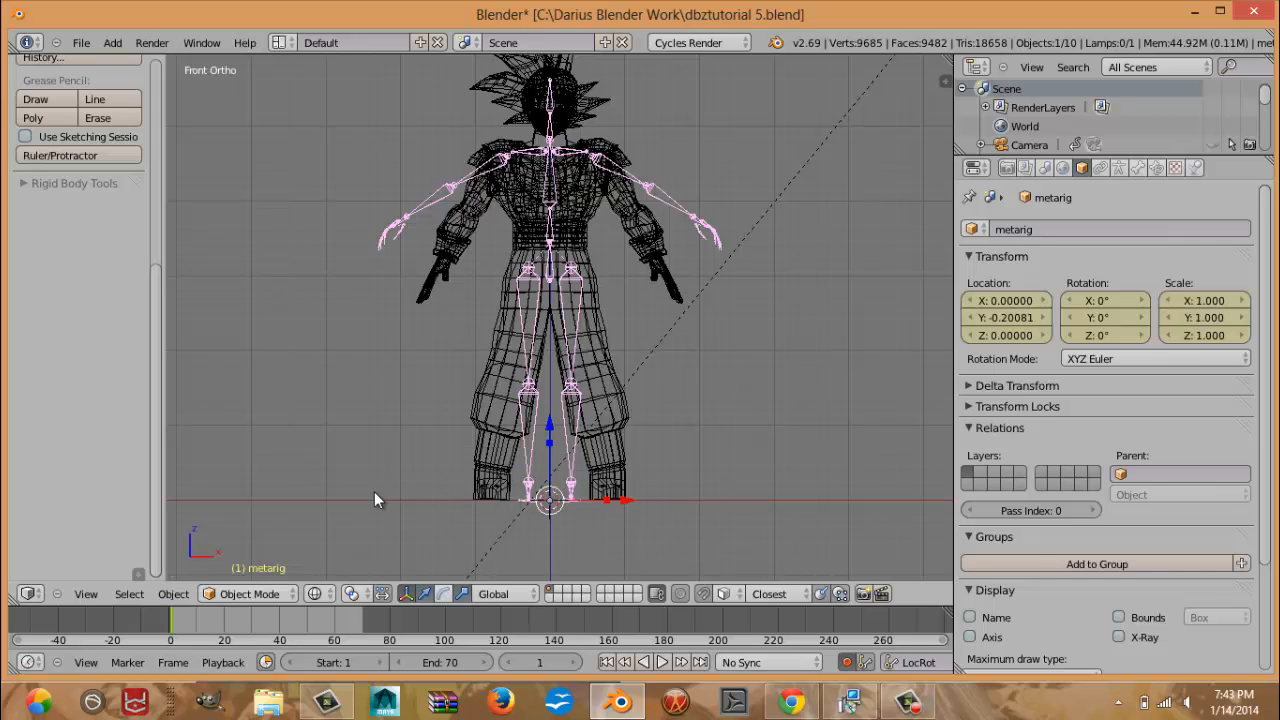
pyautogui.keyDown('shift'); pyautogui.moveTo(560, 408); pyautogui.dragTo(600, 452, button='middle'); pyautogui.keyUp('shift')
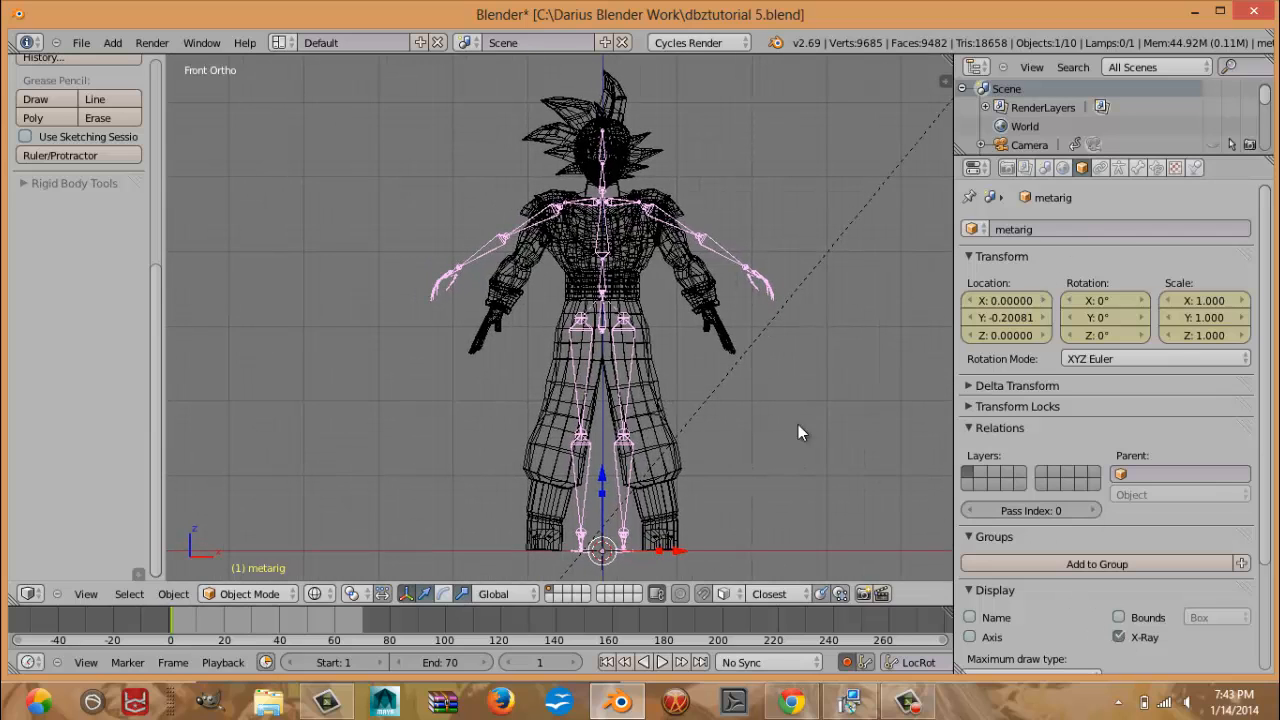
pyautogui.press('z')
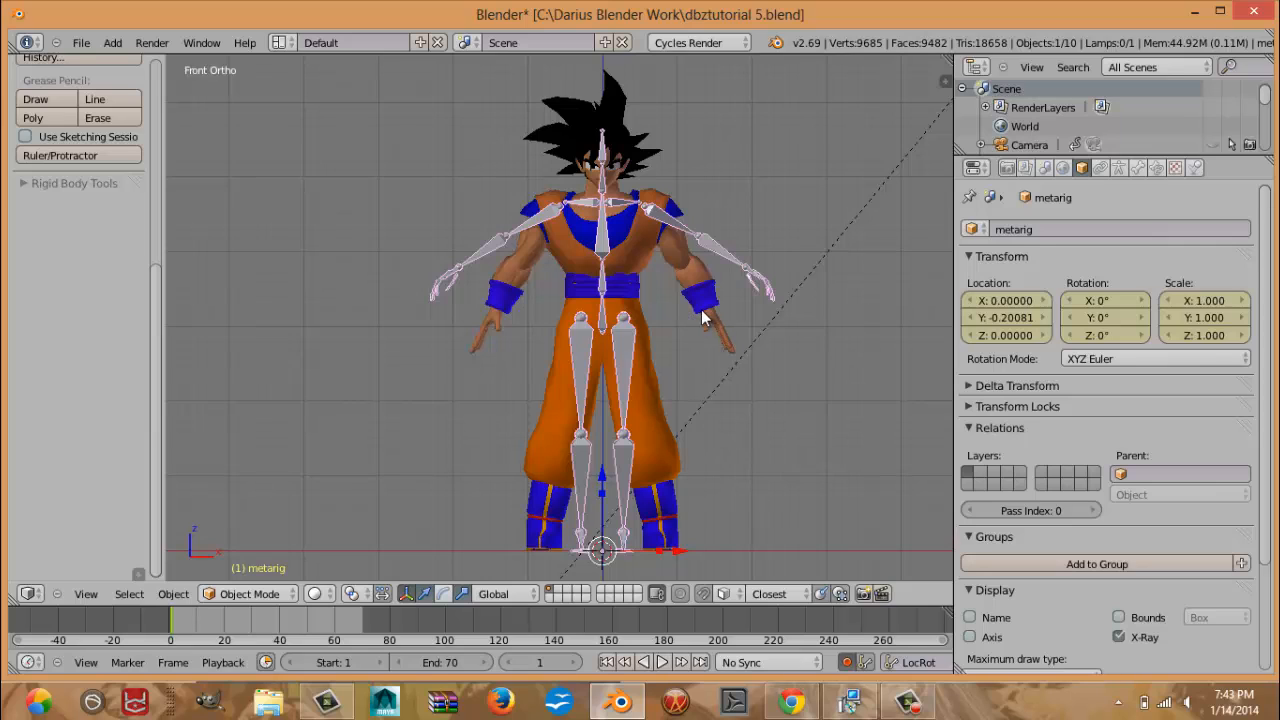
# Enter Edit Mode on the metarig and enable X-Axis Mirror in the armature options.
pyautogui.press('Tab')
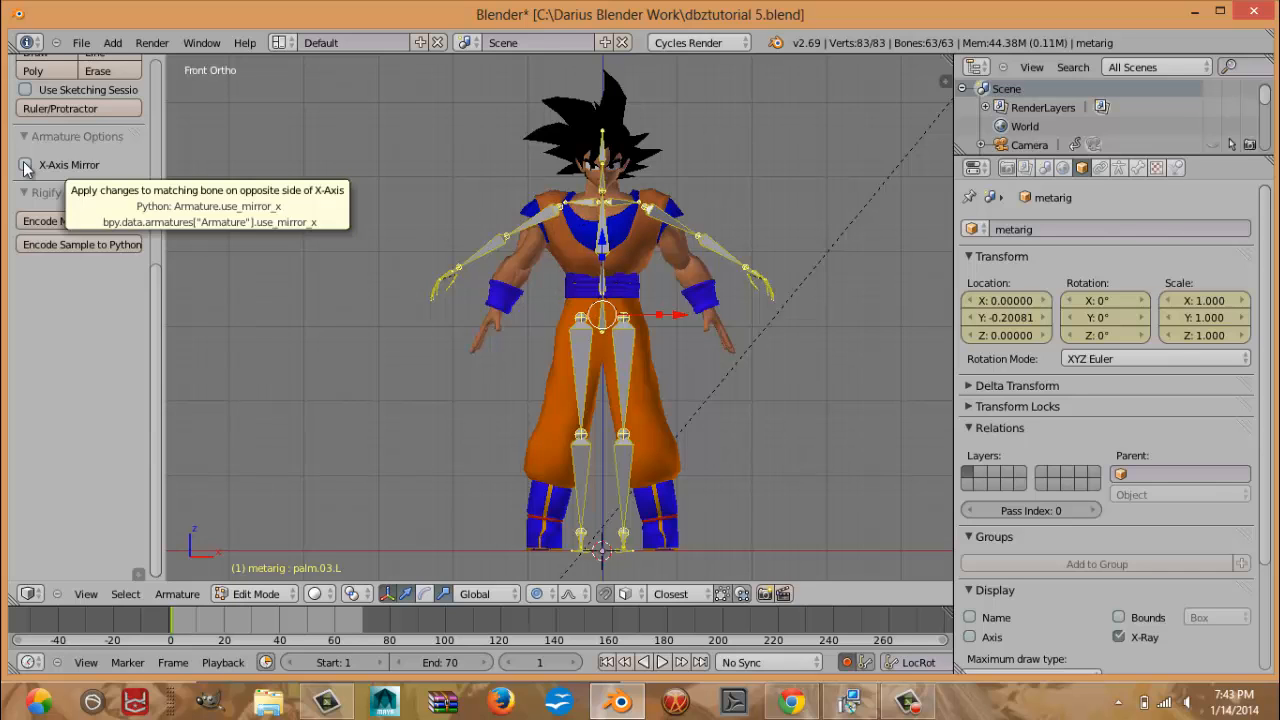
pyautogui.scroll(5, 85, 256)
pyautogui.scroll(4, 86, 261)
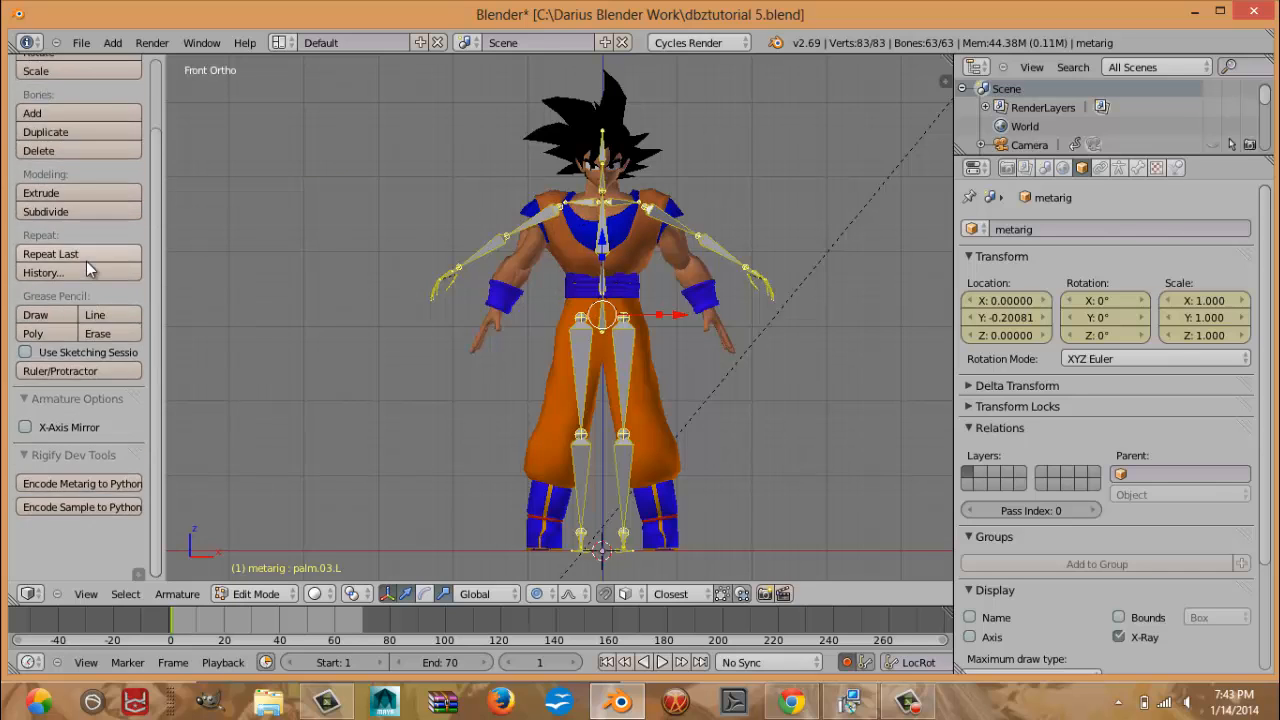
pyautogui.scroll(-1, 137, 247)
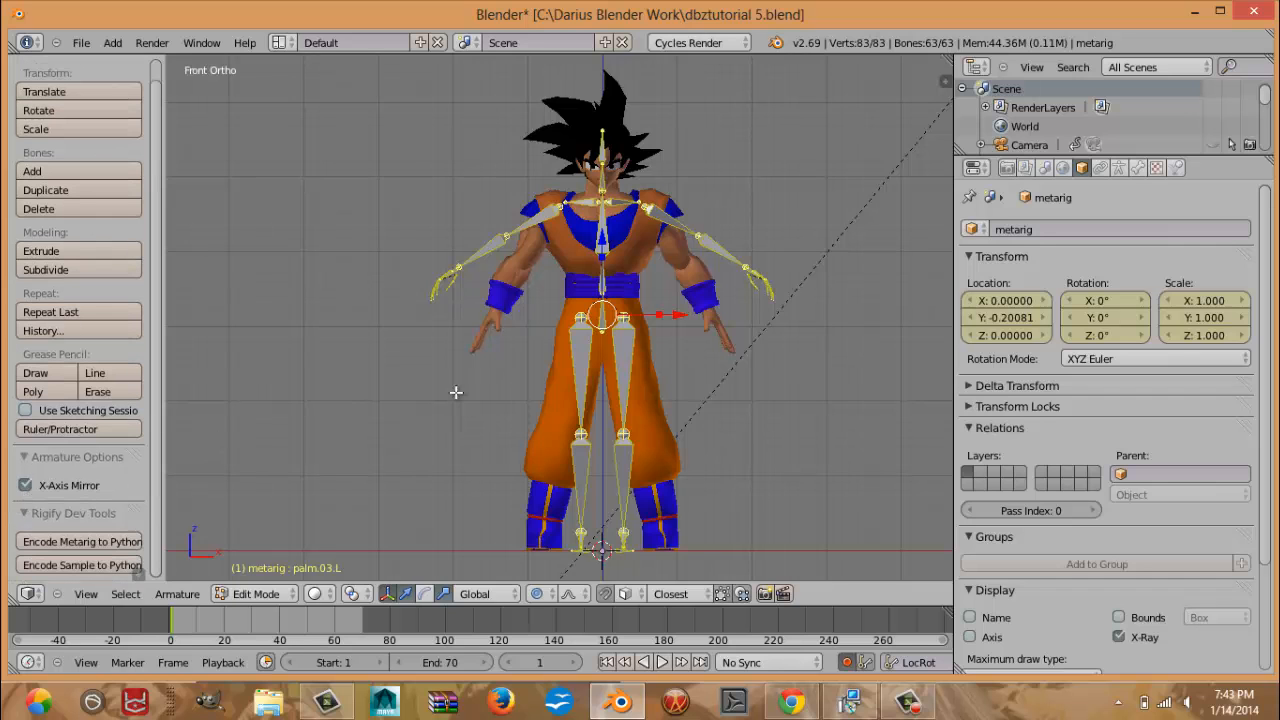
# Move the inner joint of the left shoulder bone back along Y toward the spine.
pyautogui.scroll(5, 484, 357)
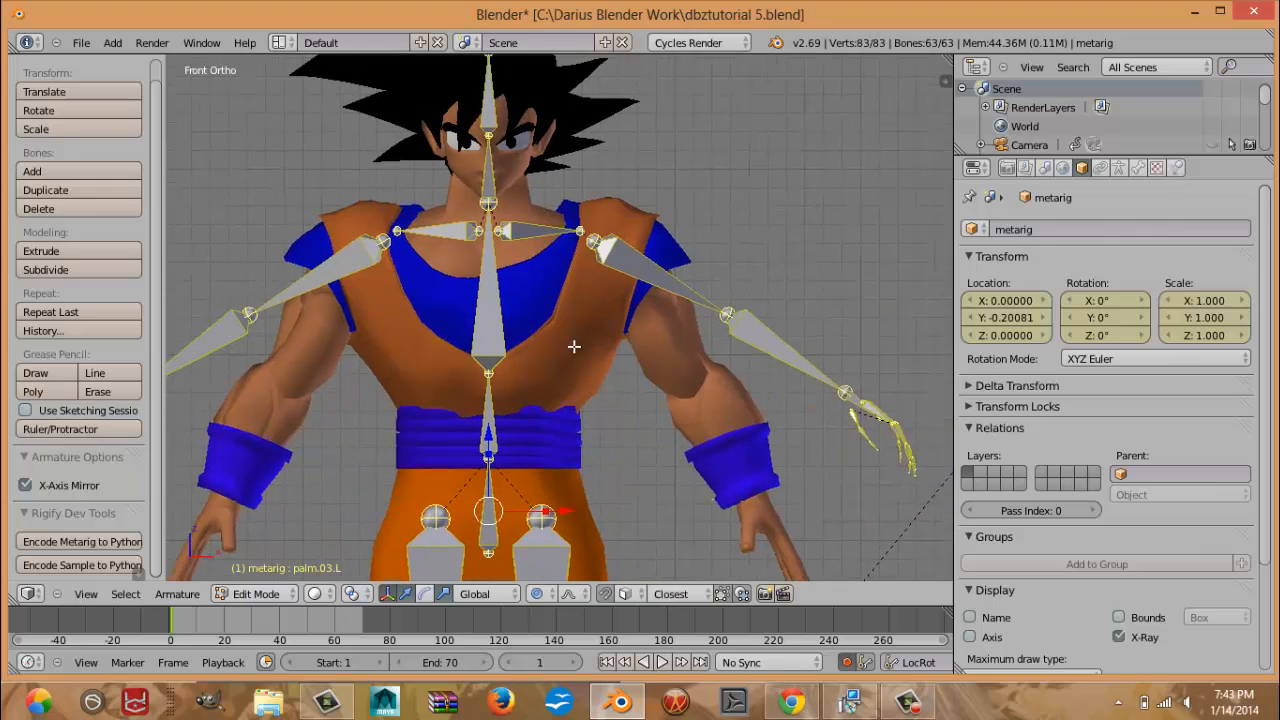
pyautogui.scroll(4, 571, 351)
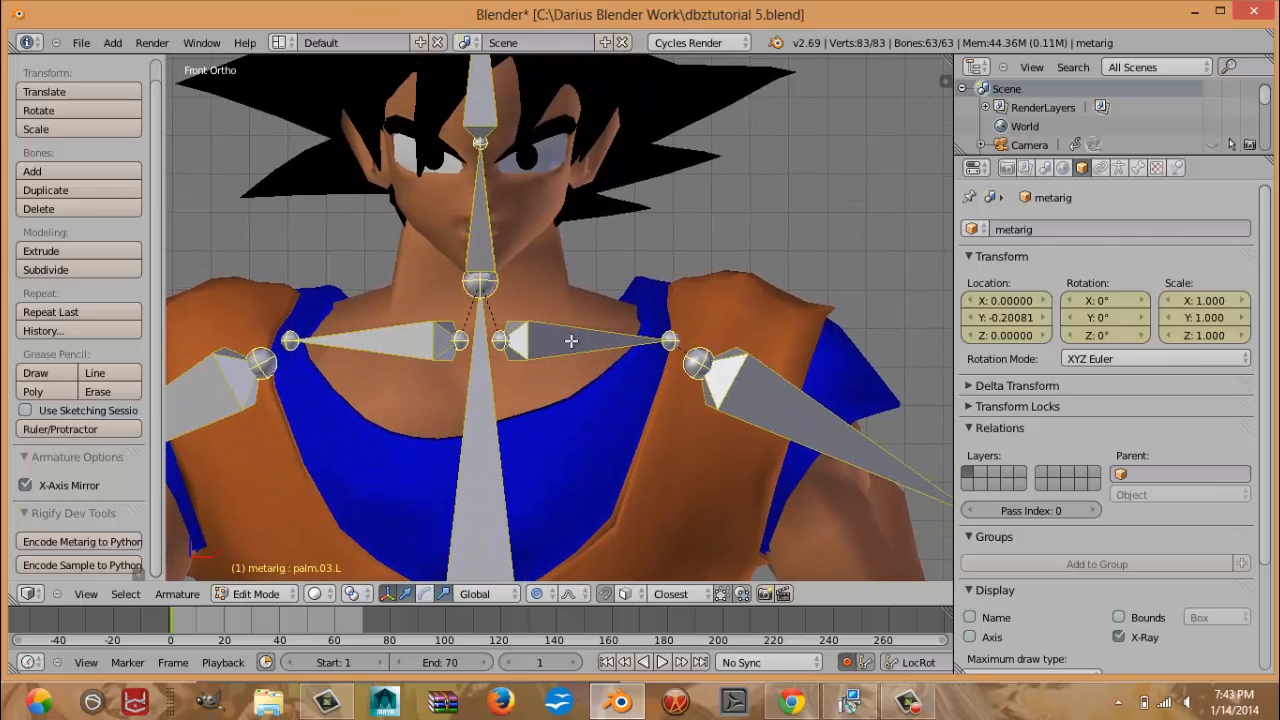
pyautogui.rightClick(565, 347)
pyautogui.press('g')
pyautogui.click(566, 347)
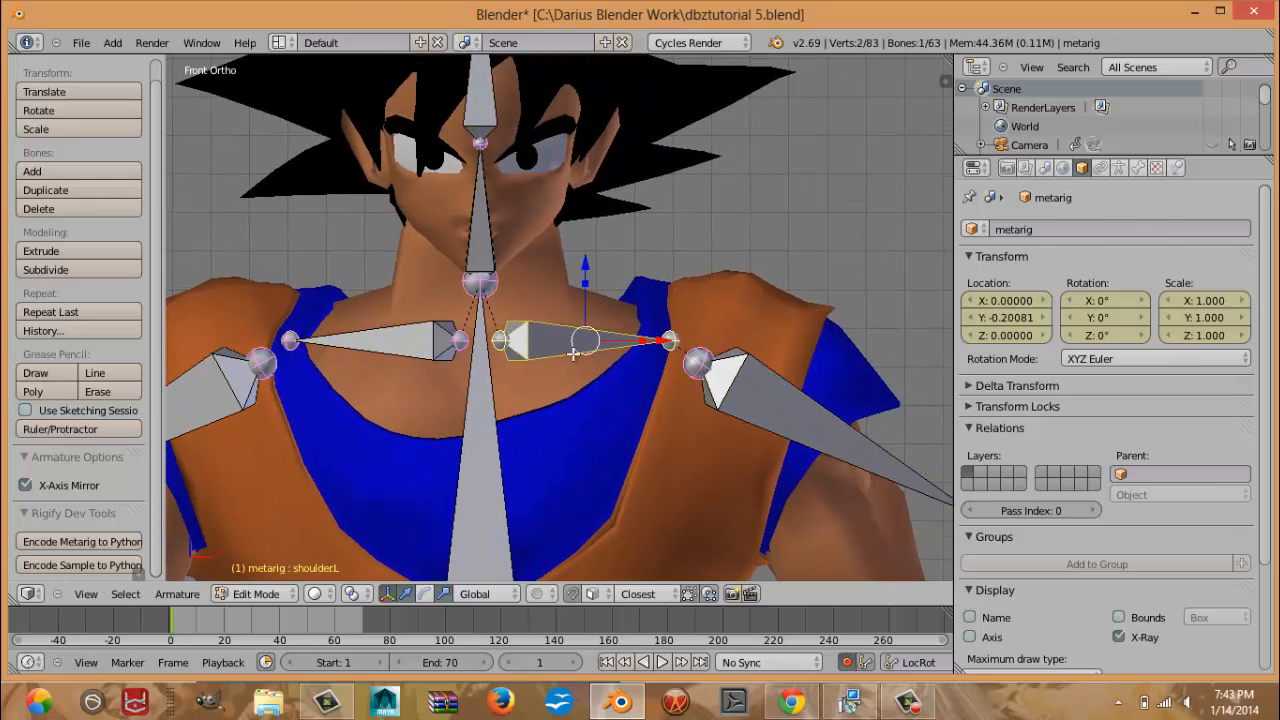
pyautogui.moveTo(573, 353); pyautogui.dragTo(368, 425, button='middle')
pyautogui.rightClick(617, 294)
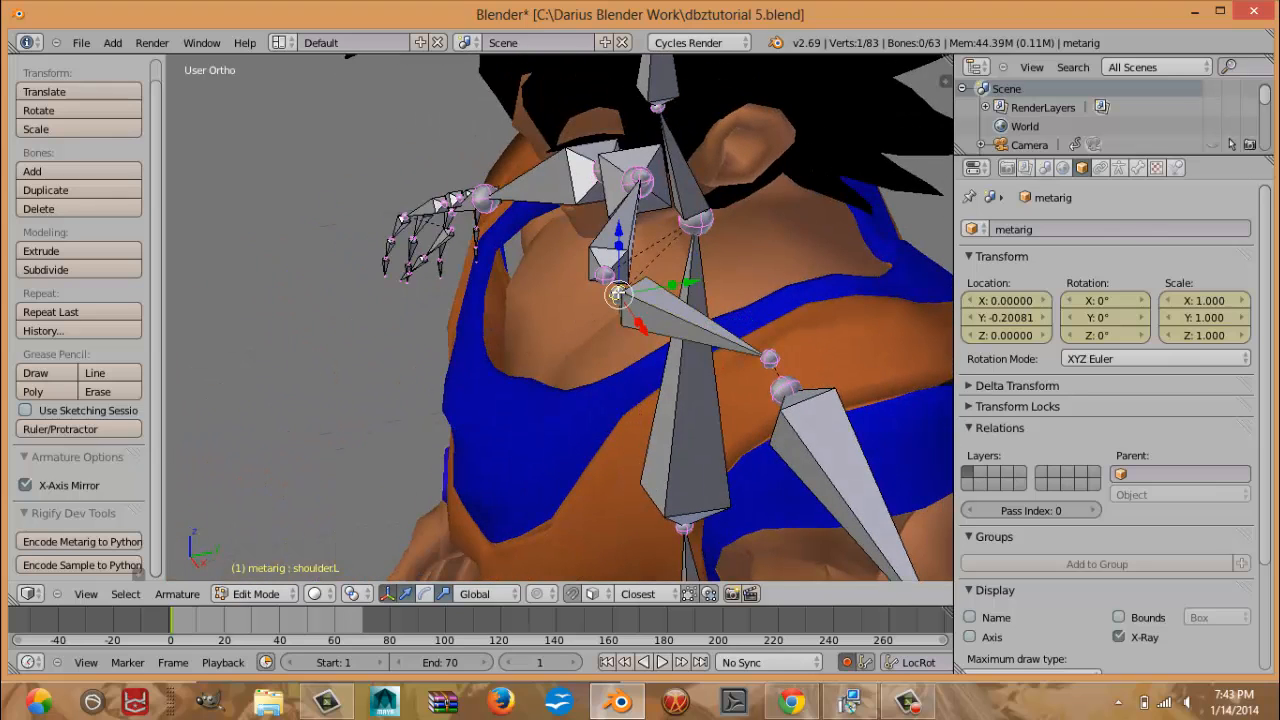
pyautogui.moveTo(689, 283); pyautogui.dragTo(776, 258)
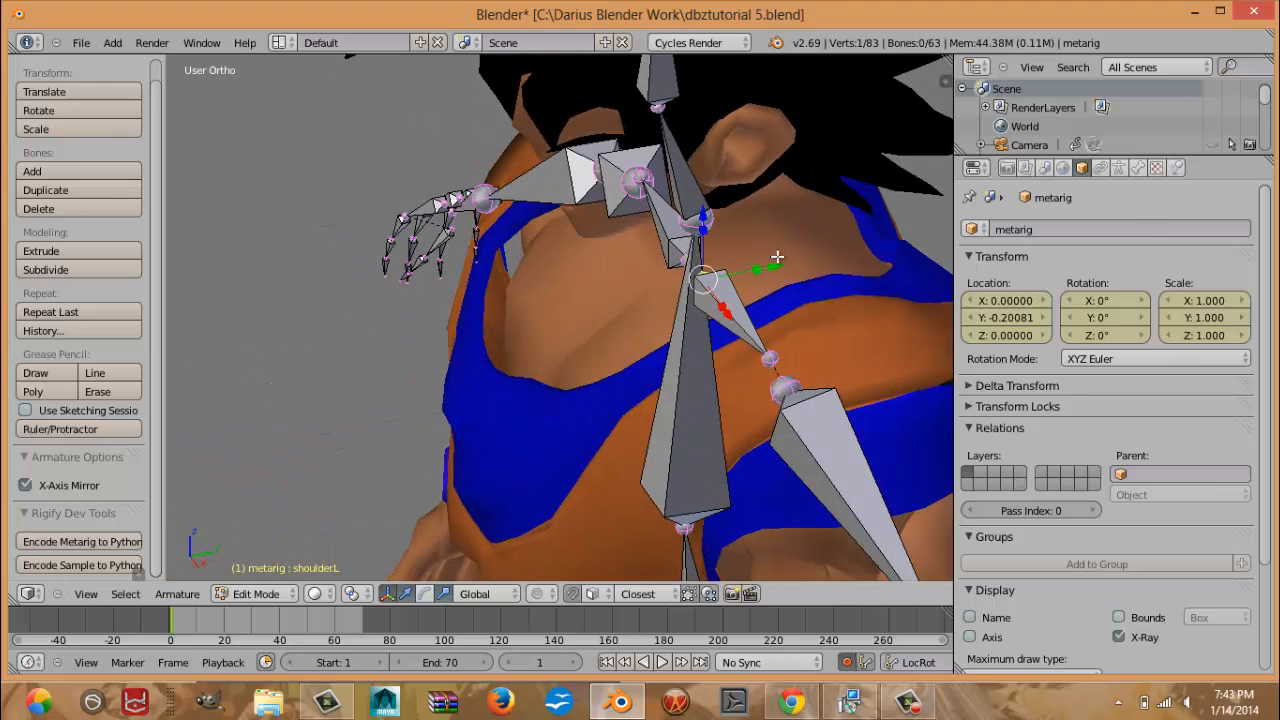
# Select the left shoulder bone's tip and the upper arm's top joint and move both outward and slightly down in front view.
pyautogui.press('KP_1')
pyautogui.keyDown('shift'); pyautogui.moveTo(714, 370); pyautogui.dragTo(635, 291, button='middle'); pyautogui.keyUp('shift')
pyautogui.rightClick(658, 350)
pyautogui.keyDown('shift'); pyautogui.rightClick(630, 317); pyautogui.keyUp('shift')
pyautogui.press('g')
pyautogui.click(668, 314)
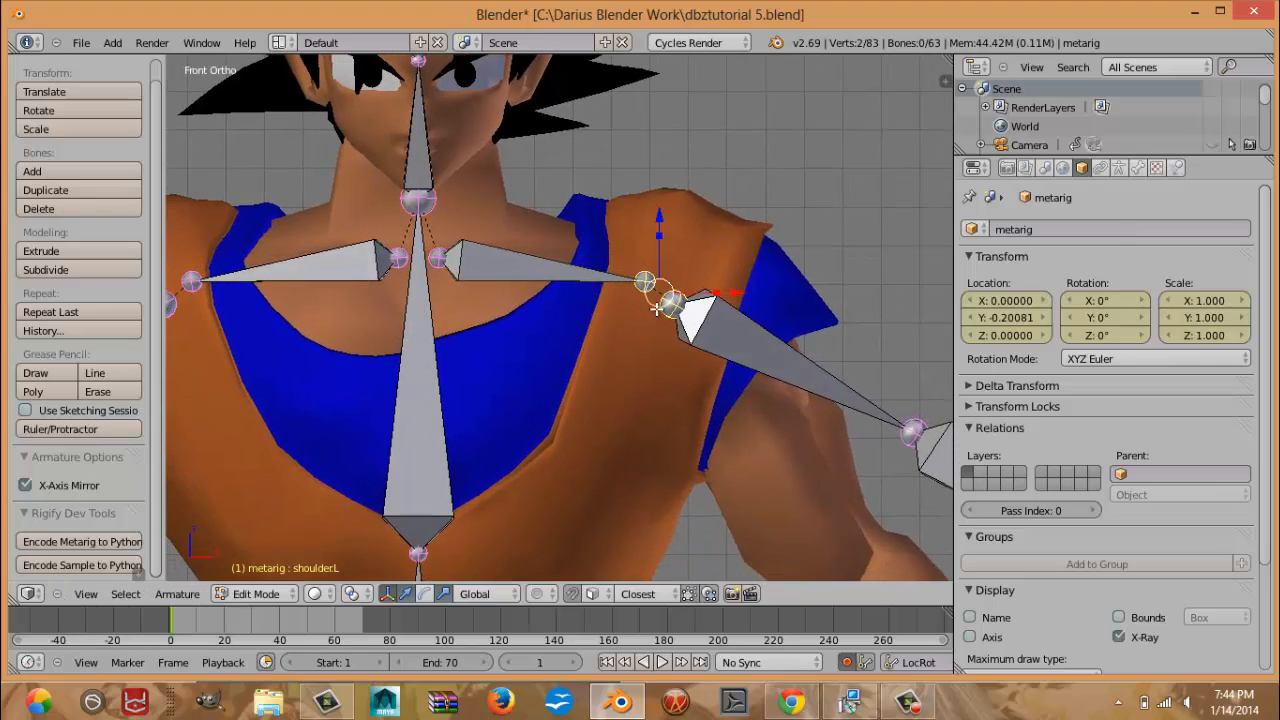
# Show the model in wireframe and move the left shoulder tip and upper arm top joint further outward and down toward the armpit.
pyautogui.press('z')
pyautogui.keyDown('shift'); pyautogui.moveTo(671, 339); pyautogui.dragTo(599, 302, button='middle'); pyautogui.keyUp('shift')
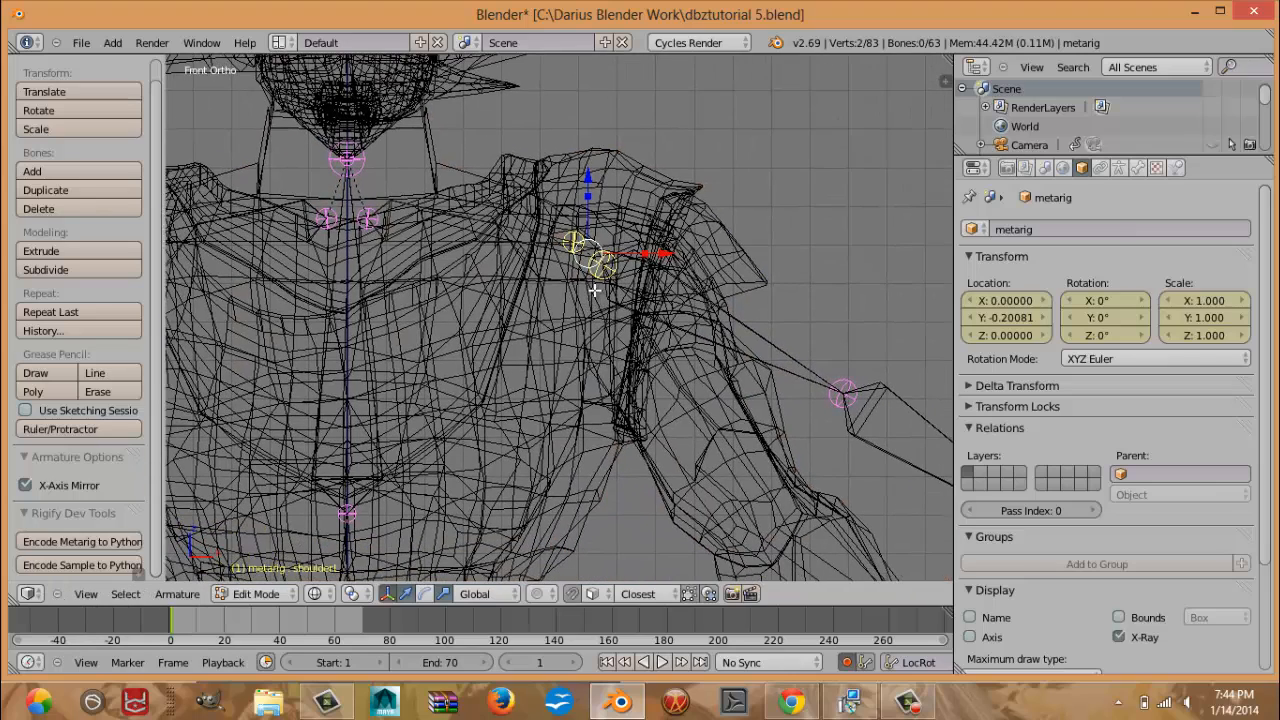
pyautogui.press('g')
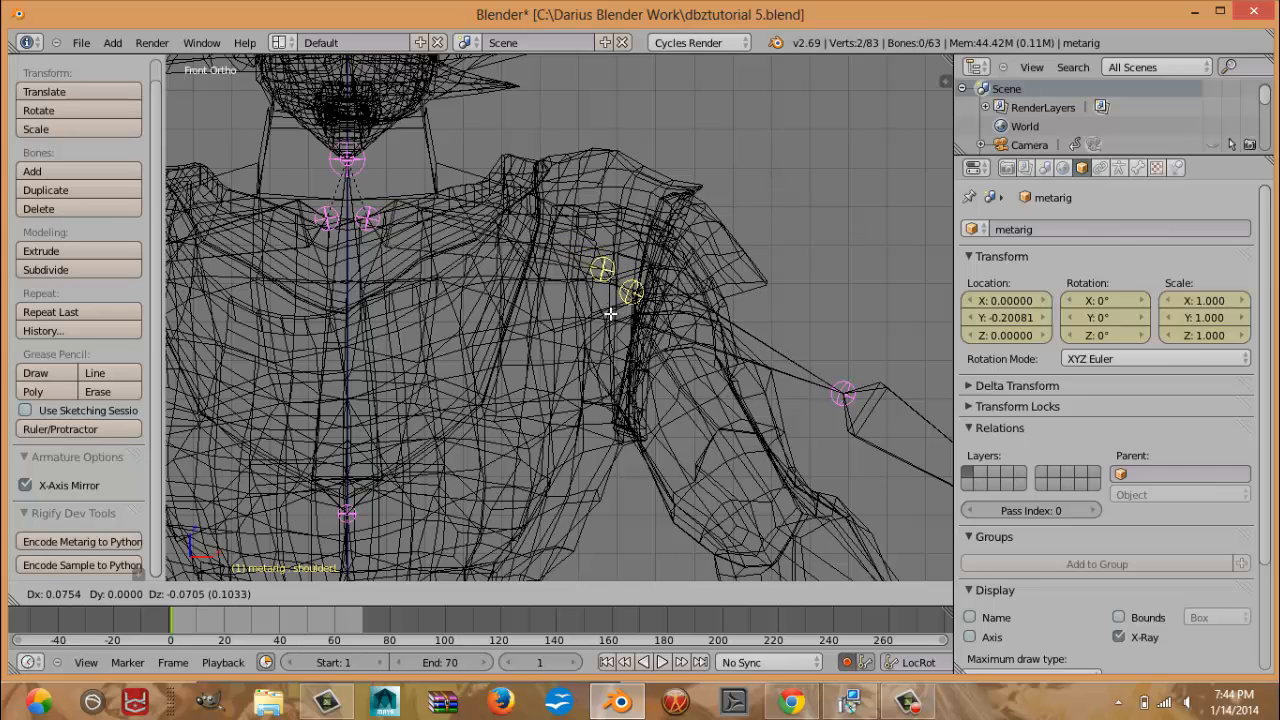
pyautogui.click(616, 322)
# Lower the inner joint of the left shoulder bone straight down into the upper chest, slightly below the shoulder tip's height.
pyautogui.rightClick(366, 218)
pyautogui.press('g')
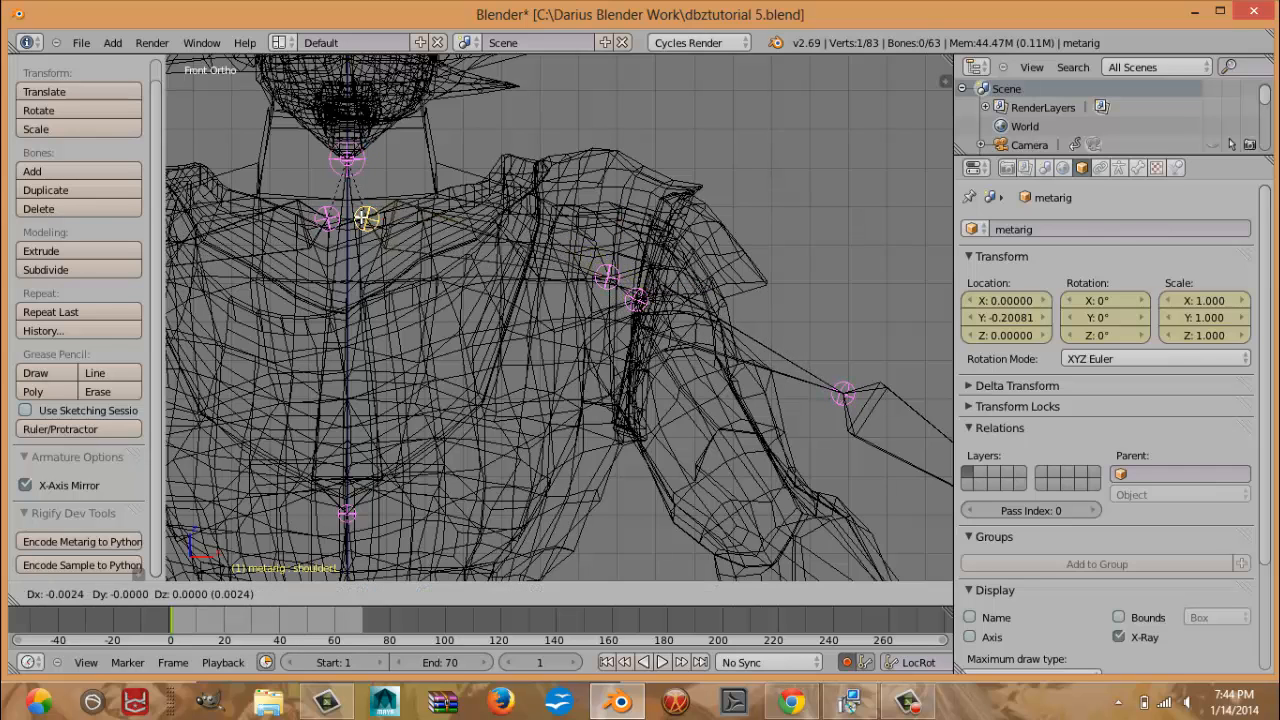
pyautogui.click(369, 244)
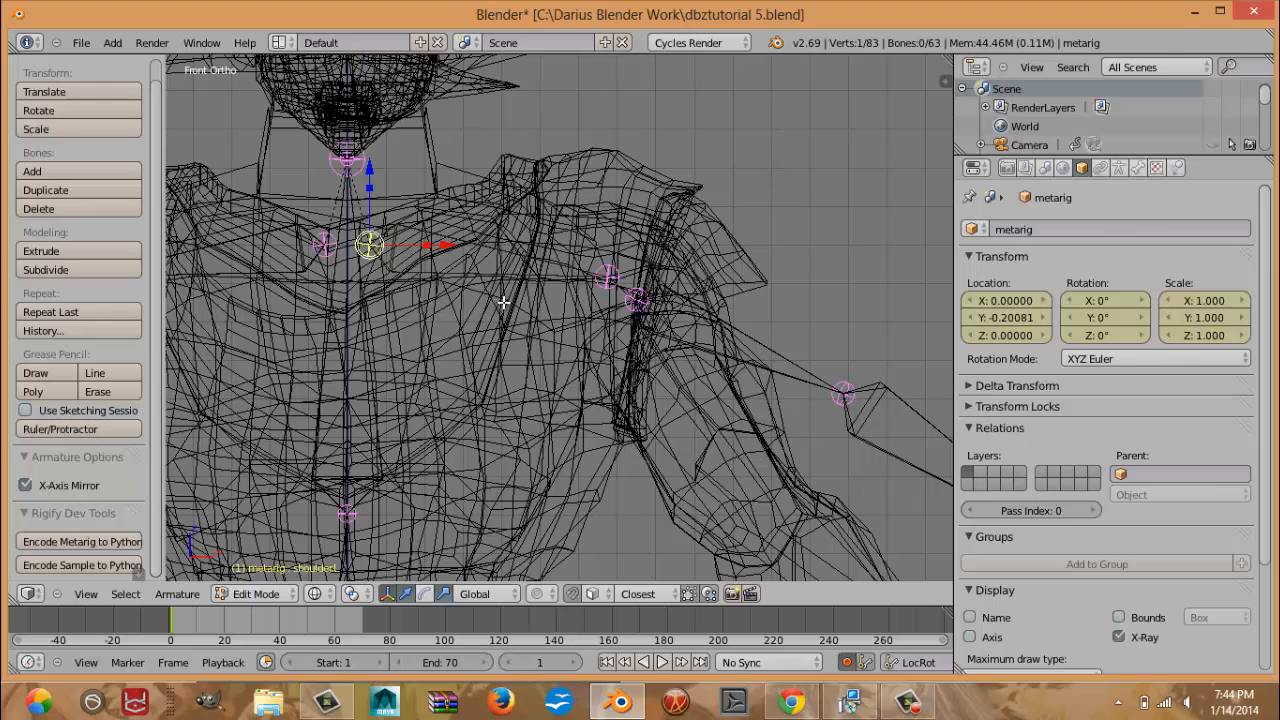
pyautogui.press('g')
pyautogui.click(503, 345)
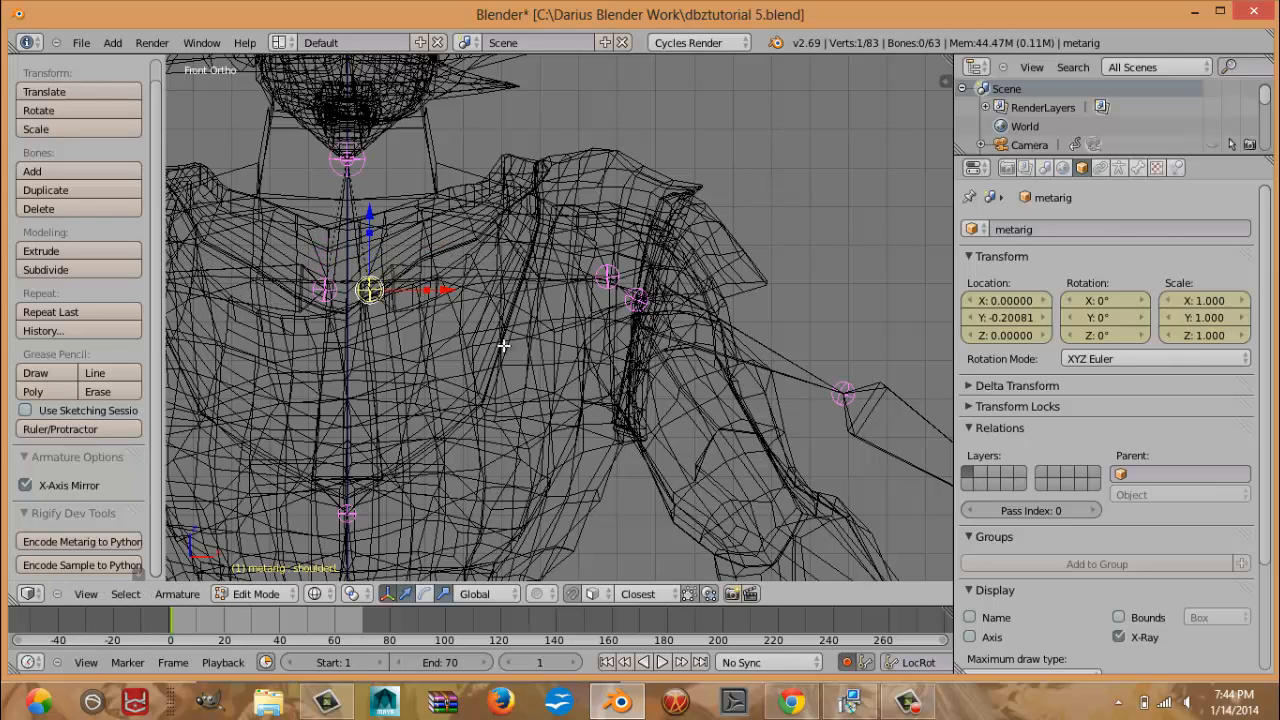
pyautogui.rightClick(605, 282)
pyautogui.keyDown('shift'); pyautogui.rightClick(633, 299); pyautogui.keyUp('shift')
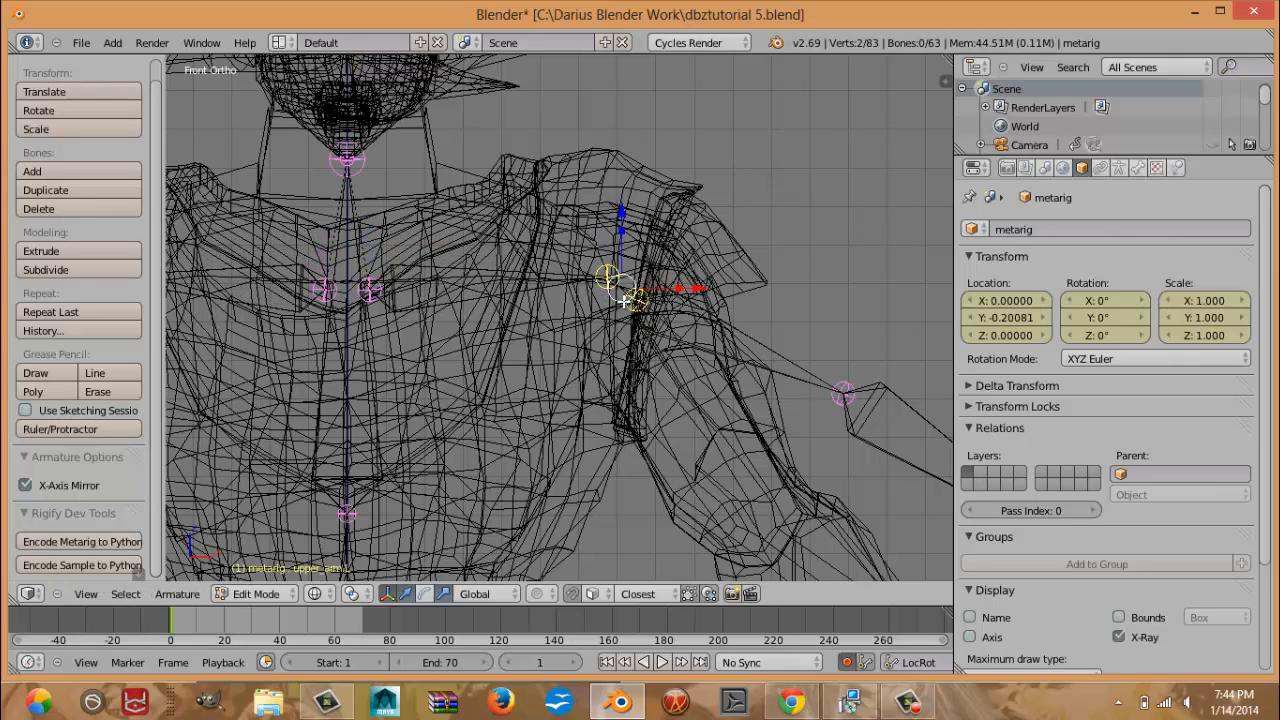
pyautogui.rightClick(369, 290)
pyautogui.press('g')
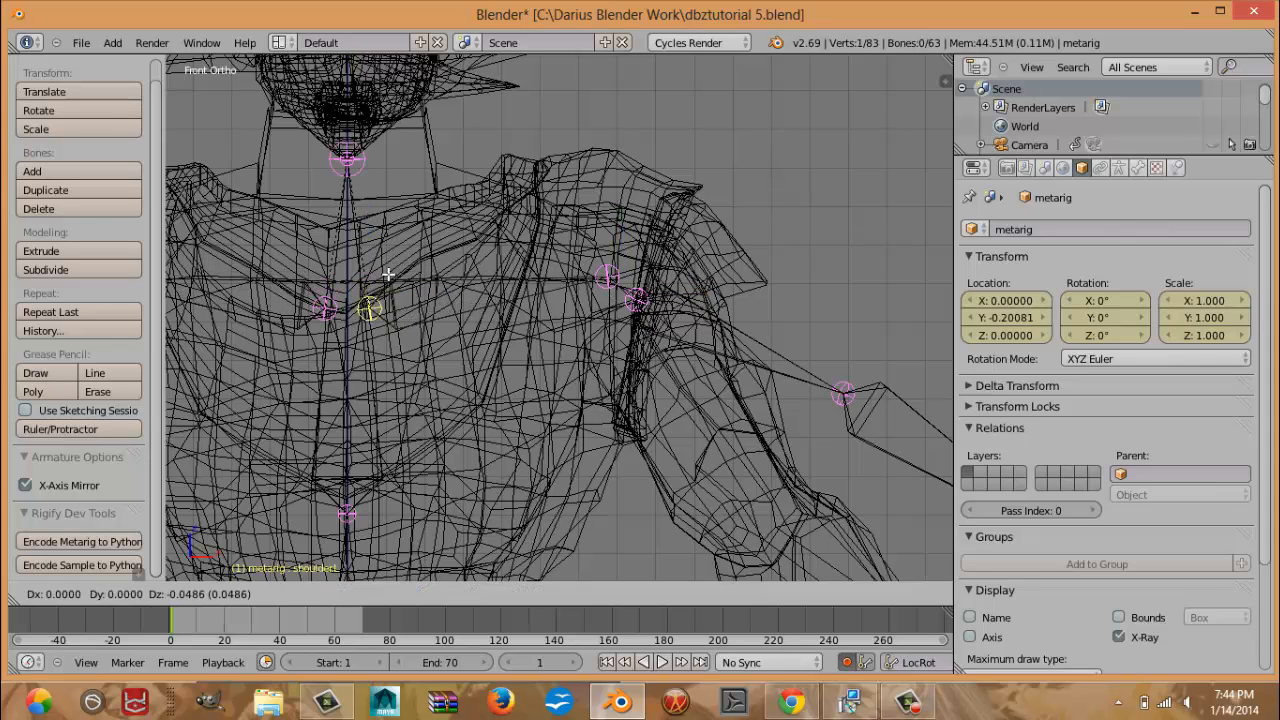
pyautogui.click(397, 279)
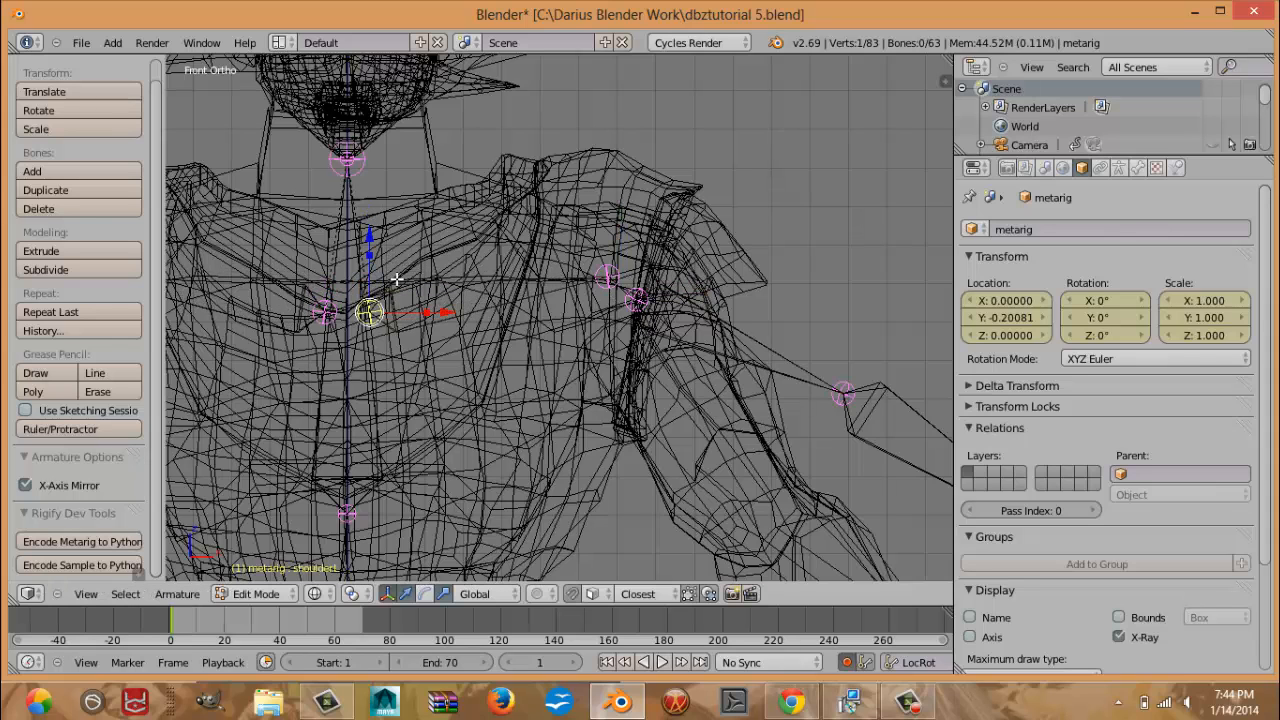
# In side view, move the neck's base joint back and slightly down so it sits centrally at the base of the neck.
pyautogui.press('KP_3')
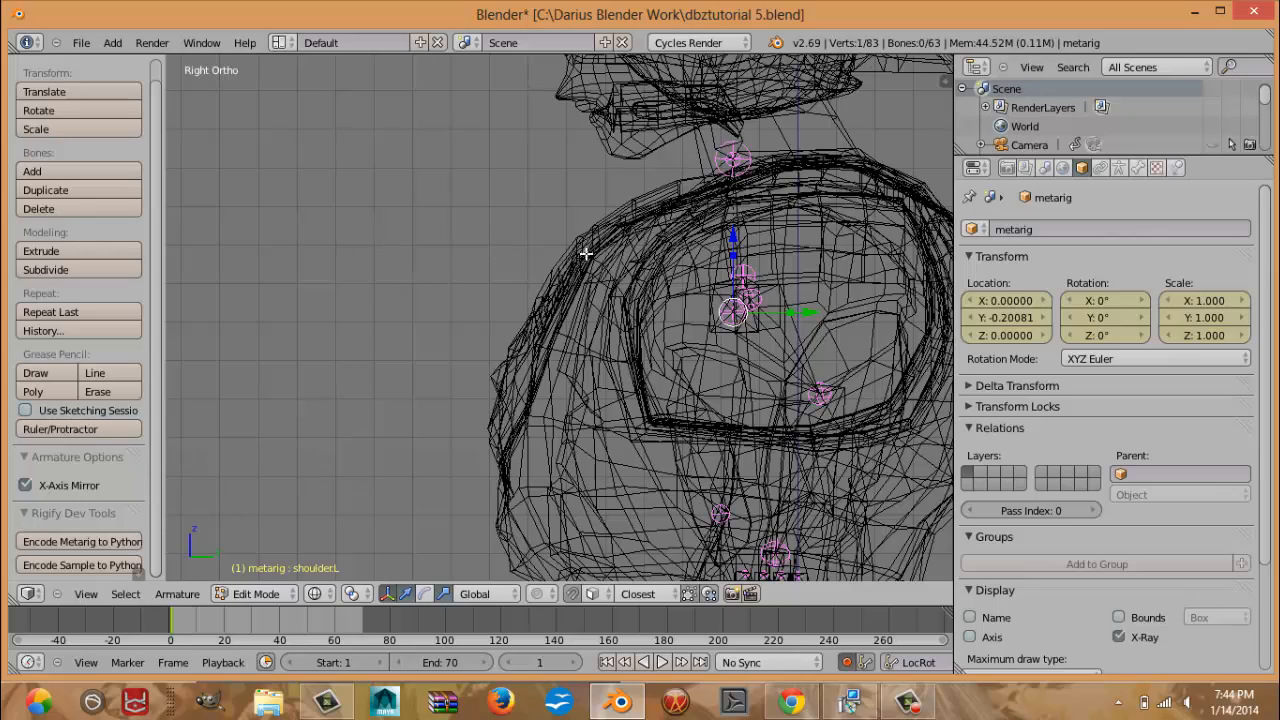
pyautogui.keyDown('shift'); pyautogui.moveTo(650, 242); pyautogui.dragTo(408, 453, button='middle'); pyautogui.keyUp('shift')
pyautogui.scroll(2, 460, 374)
pyautogui.rightClick(463, 386)
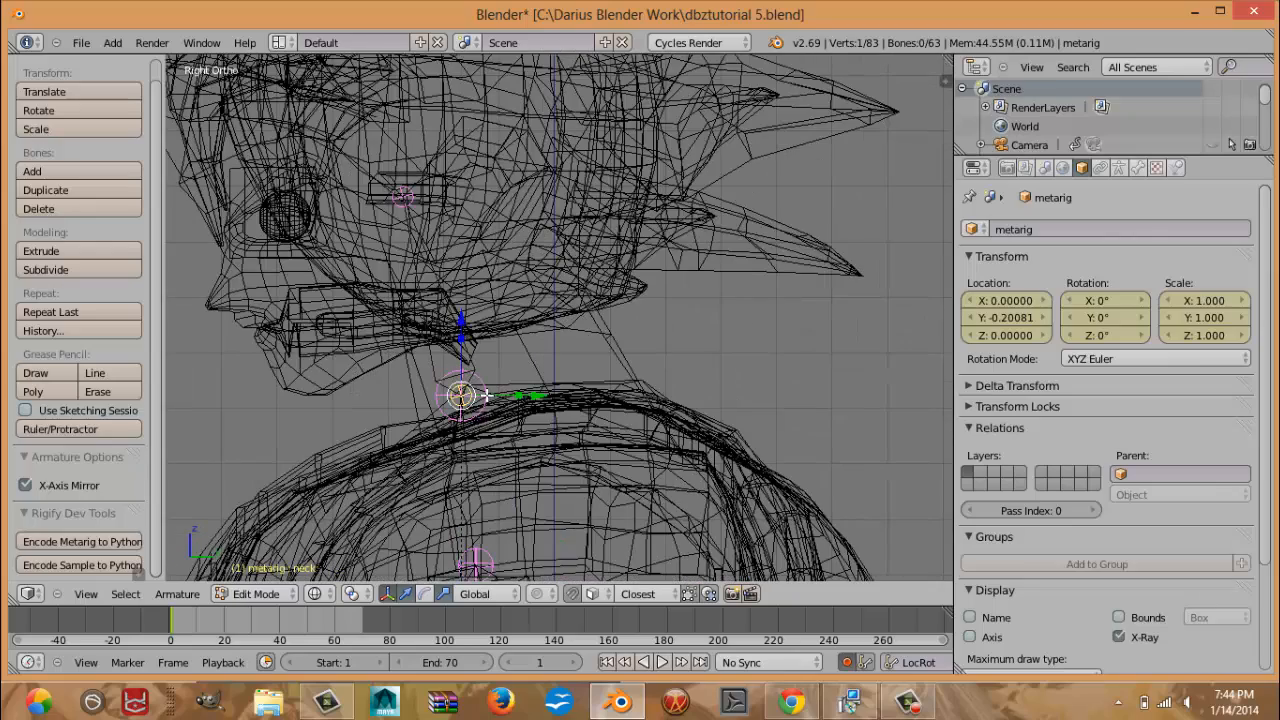
pyautogui.press('g')
pyautogui.click(549, 411)
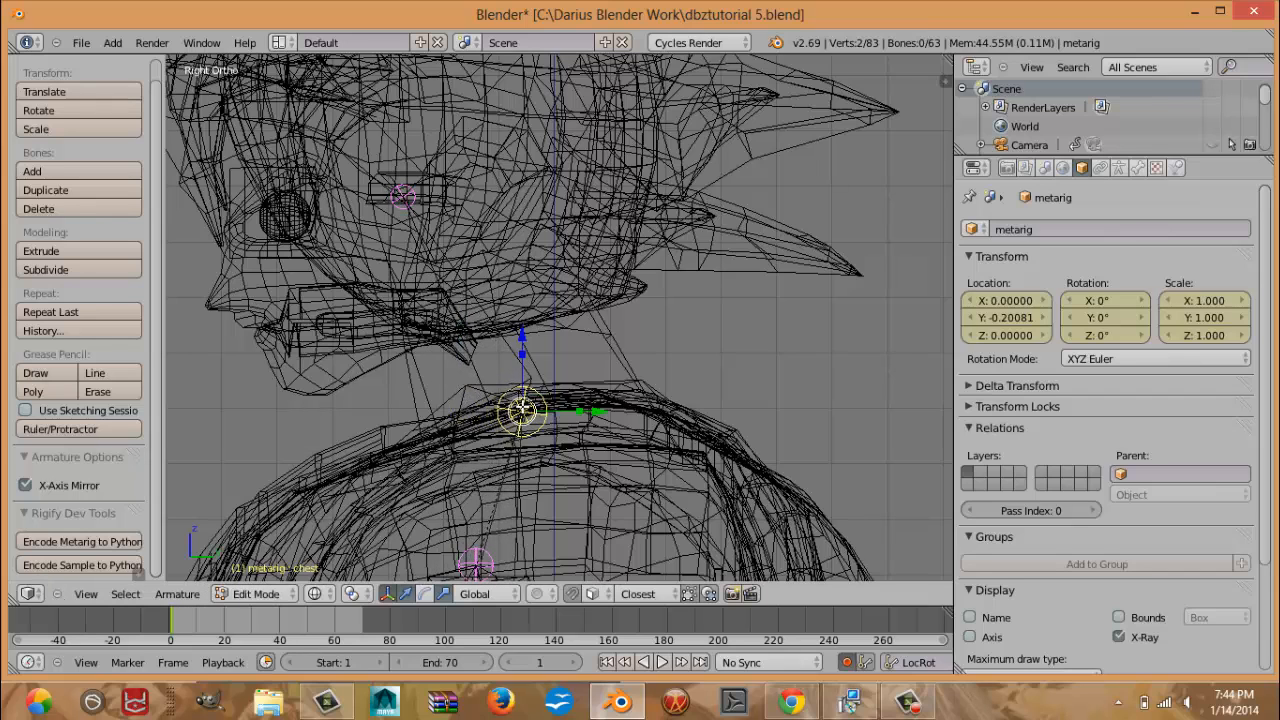
# Move the joint between the neck and head bones back and down to the base of the skull in side view.
pyautogui.rightClick(405, 198)
pyautogui.press('g')
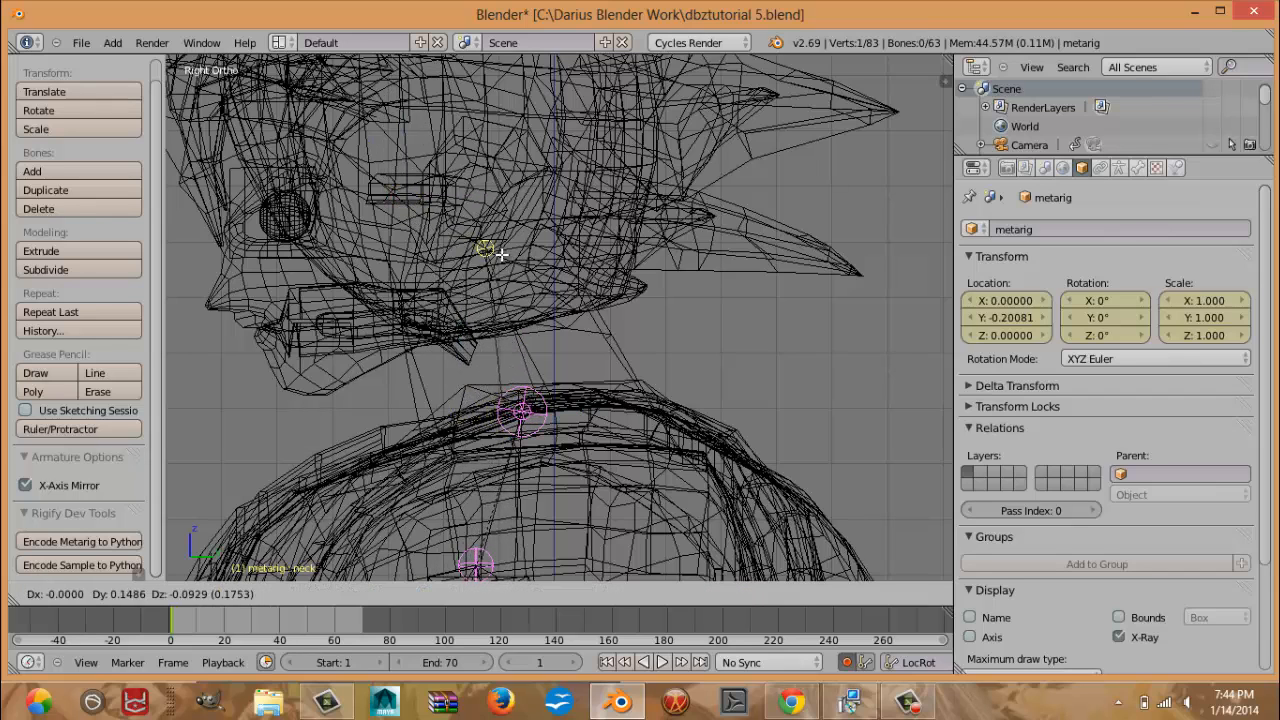
pyautogui.click(502, 298)
# Raise the head bone's tip above the hair spikes and move it slightly back in side view.
pyautogui.keyDown('shift'); pyautogui.moveTo(514, 347); pyautogui.dragTo(594, 460, button='middle'); pyautogui.keyUp('shift')
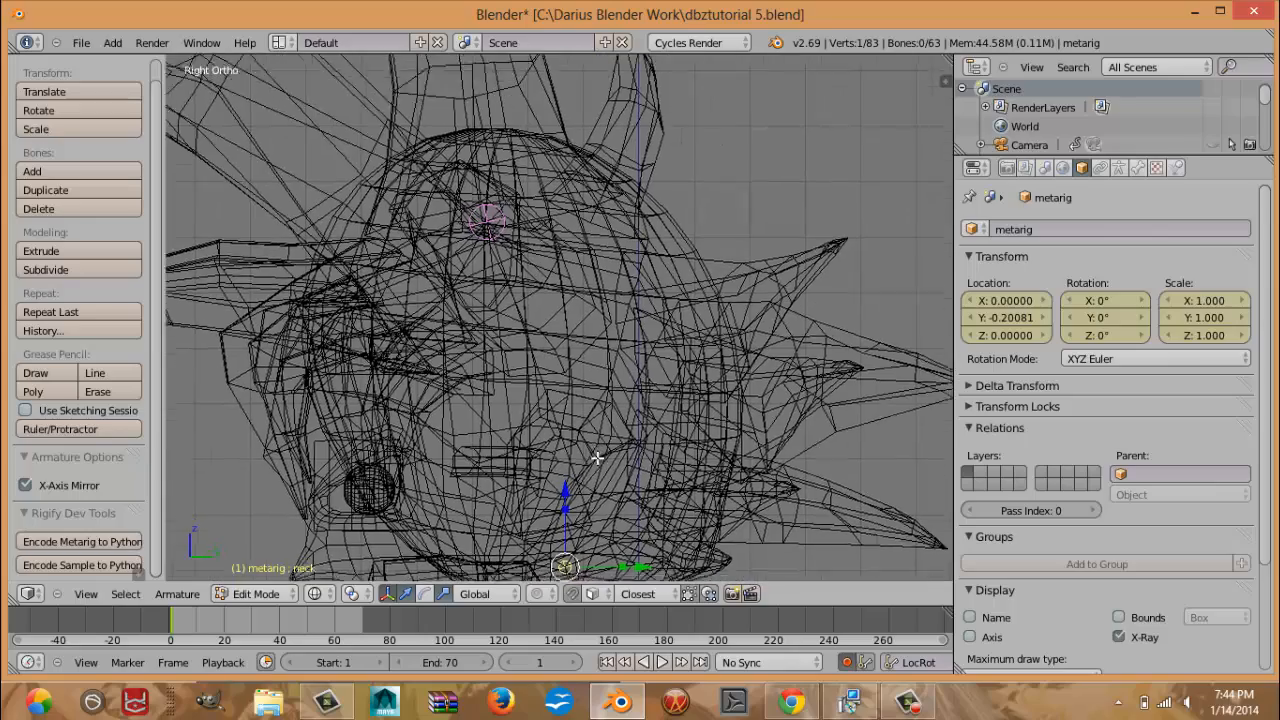
pyautogui.rightClick(496, 217)
pyautogui.scroll(-7, 498, 215)
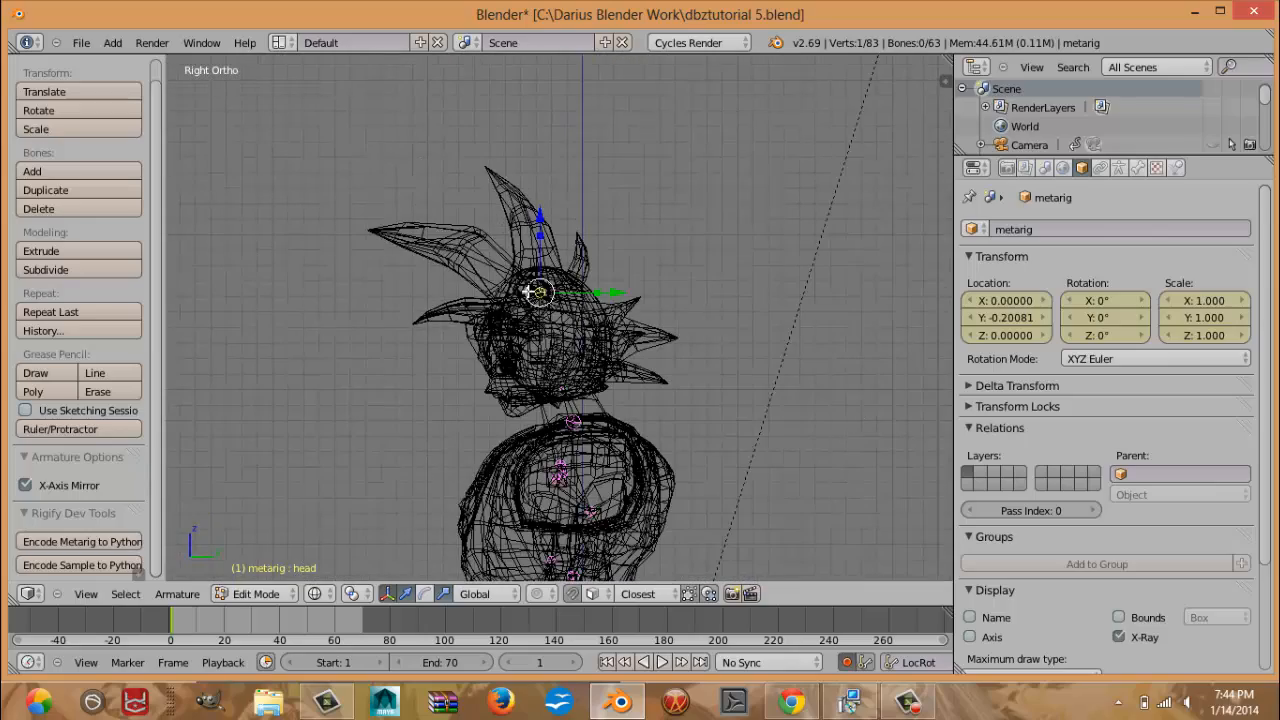
pyautogui.press('g')
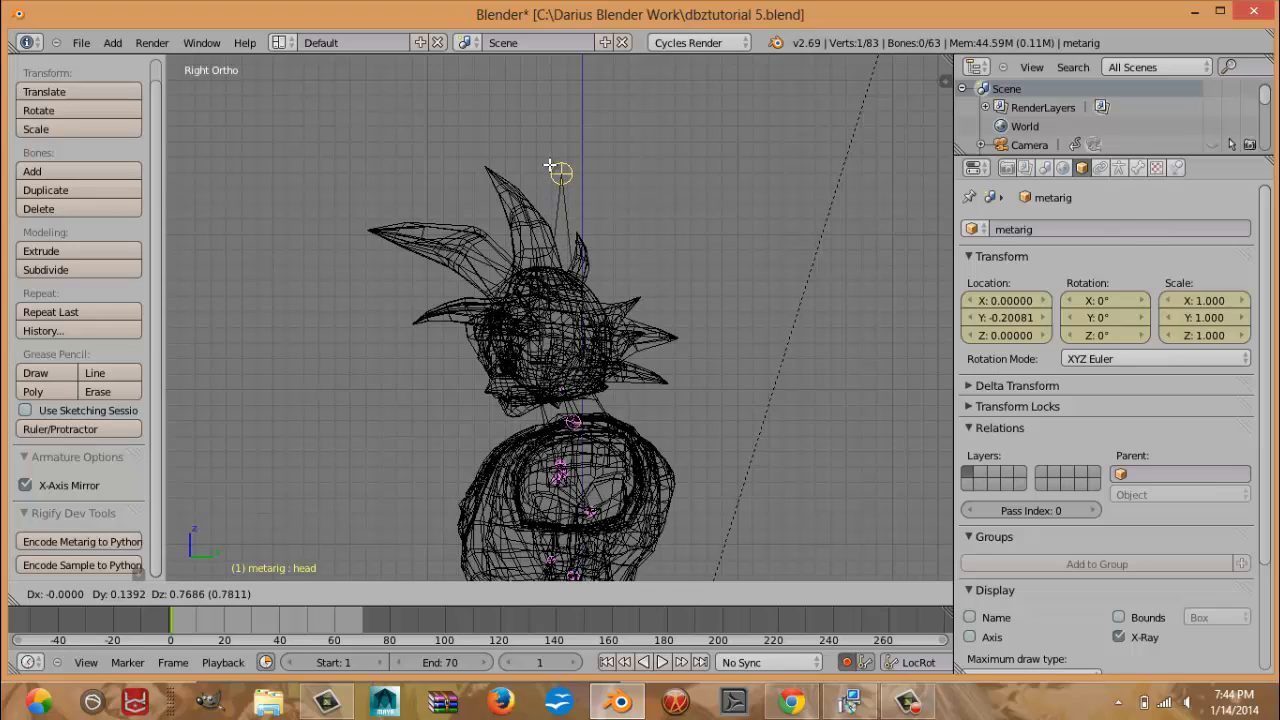
pyautogui.click(549, 171)
# In front view, box-select the left hand and finger bones, move them onto the mesh hand and rotate them to match its angle.
pyautogui.moveTo(549, 171); pyautogui.dragTo(536, 236, button='middle')
pyautogui.press('KP_1')
pyautogui.keyDown('shift'); pyautogui.moveTo(539, 301); pyautogui.dragTo(551, 240, button='middle'); pyautogui.keyUp('shift')
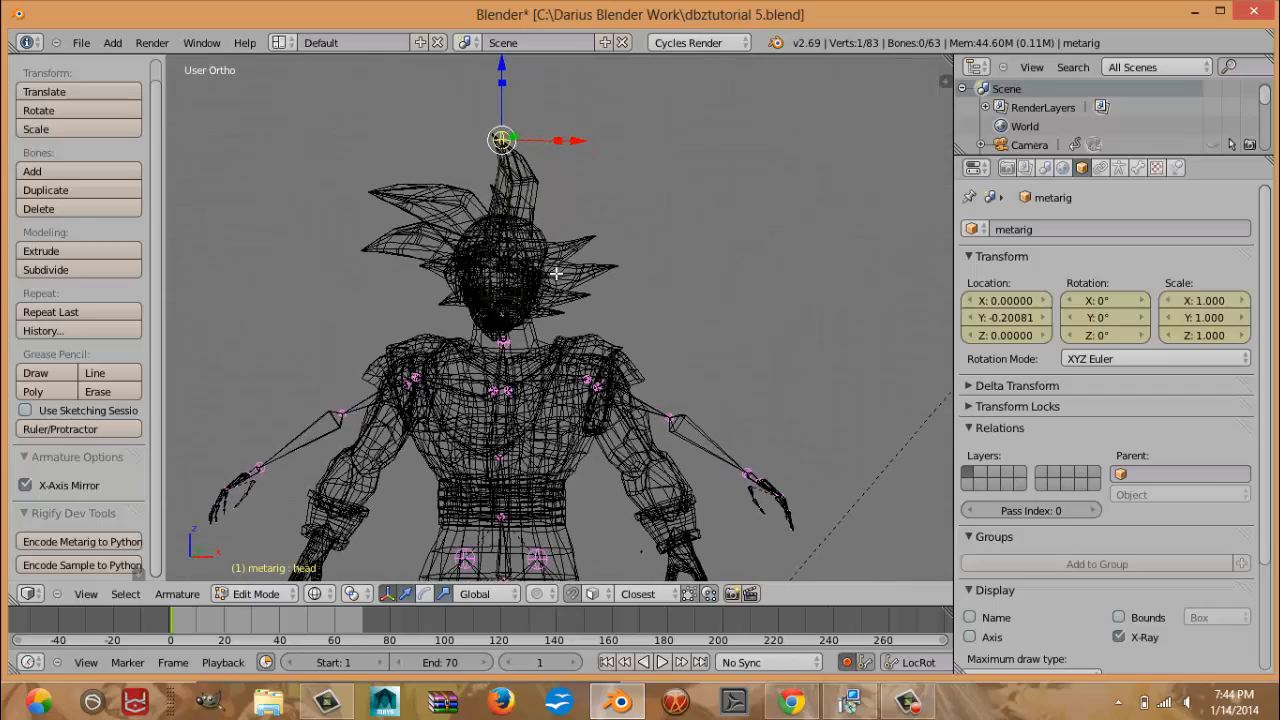
pyautogui.scroll(2, 513, 362)
pyautogui.scroll(-4, 540, 360)
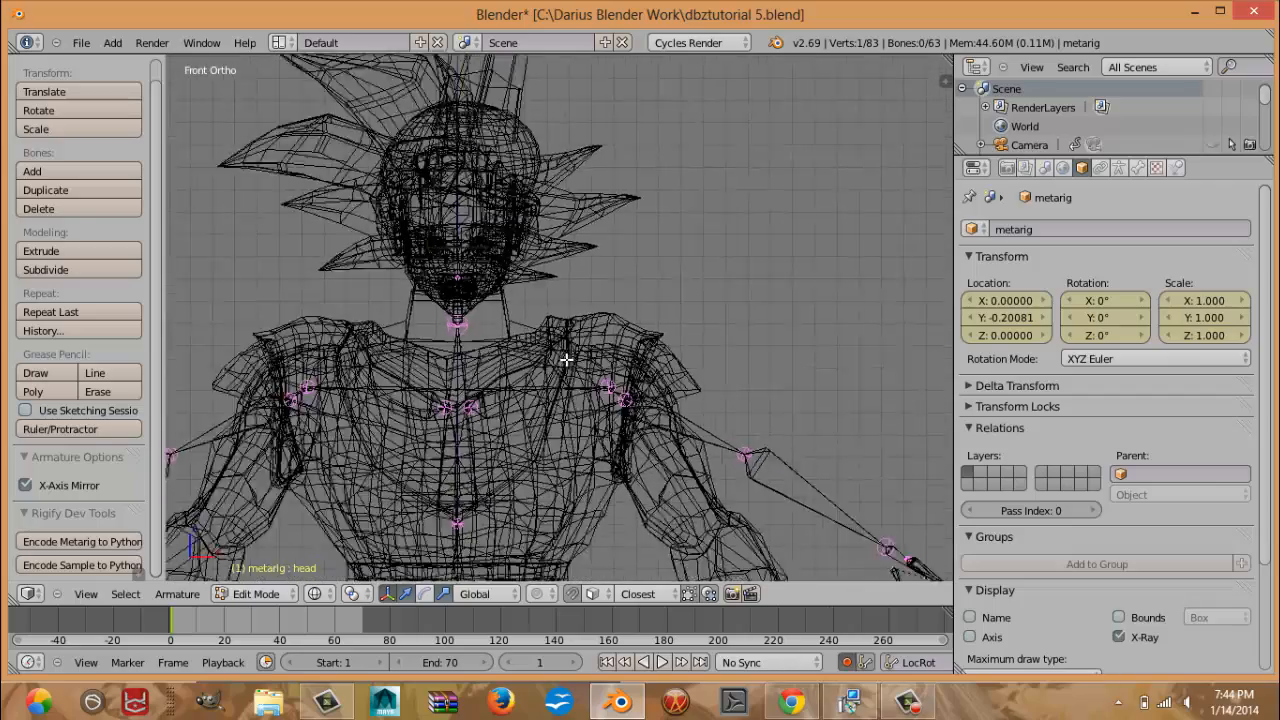
pyautogui.scroll(6, 568, 365)
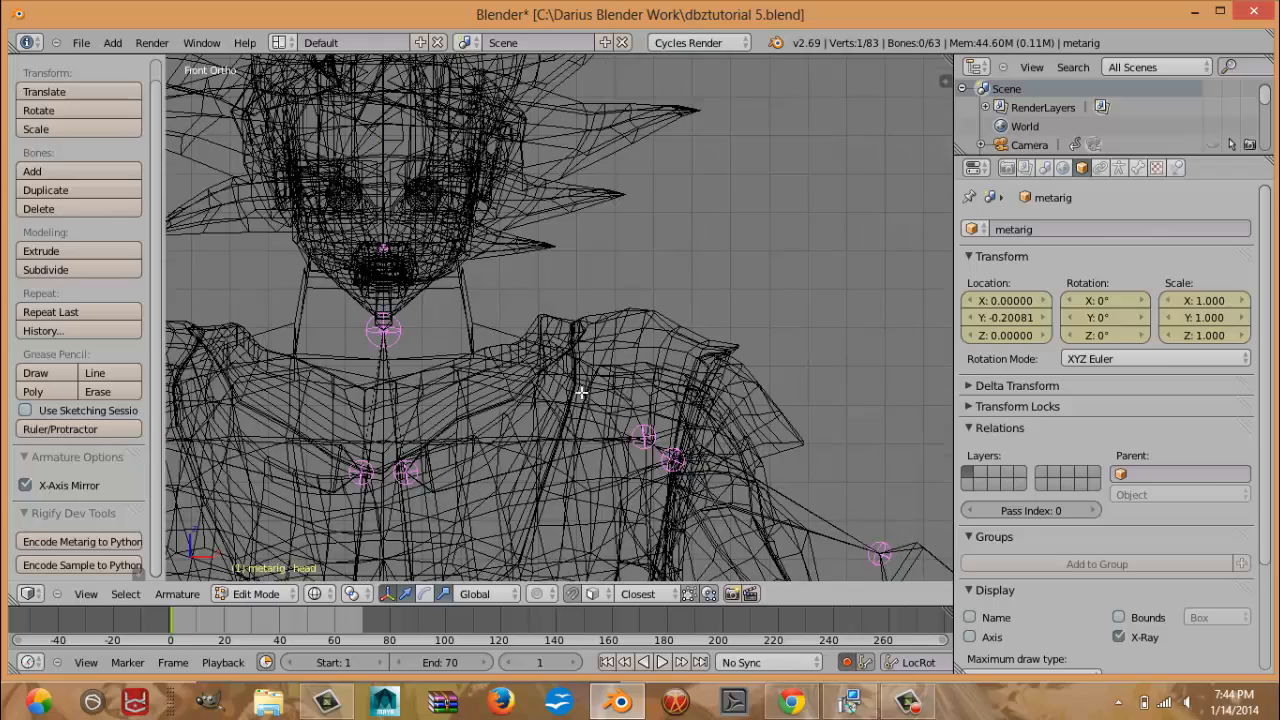
pyautogui.rightClick(651, 358)
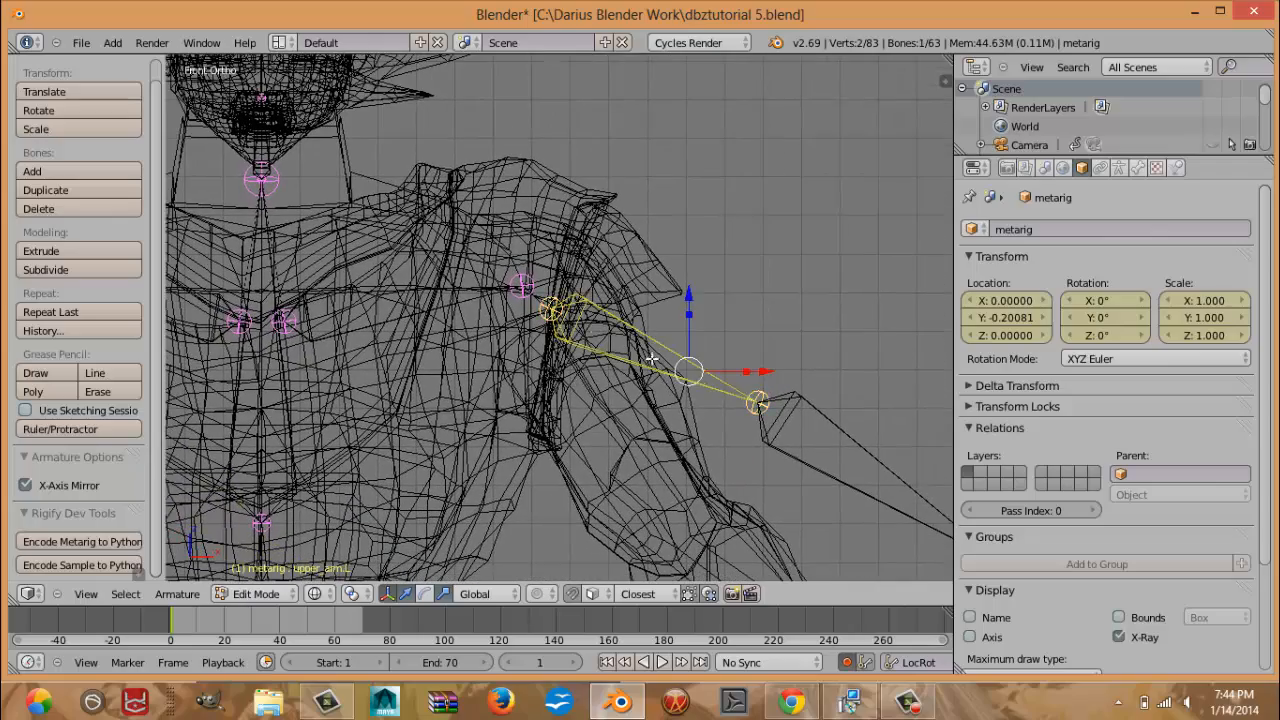
pyautogui.keyDown('shift'); pyautogui.moveTo(799, 471); pyautogui.dragTo(620, 310, button='middle'); pyautogui.keyUp('shift')
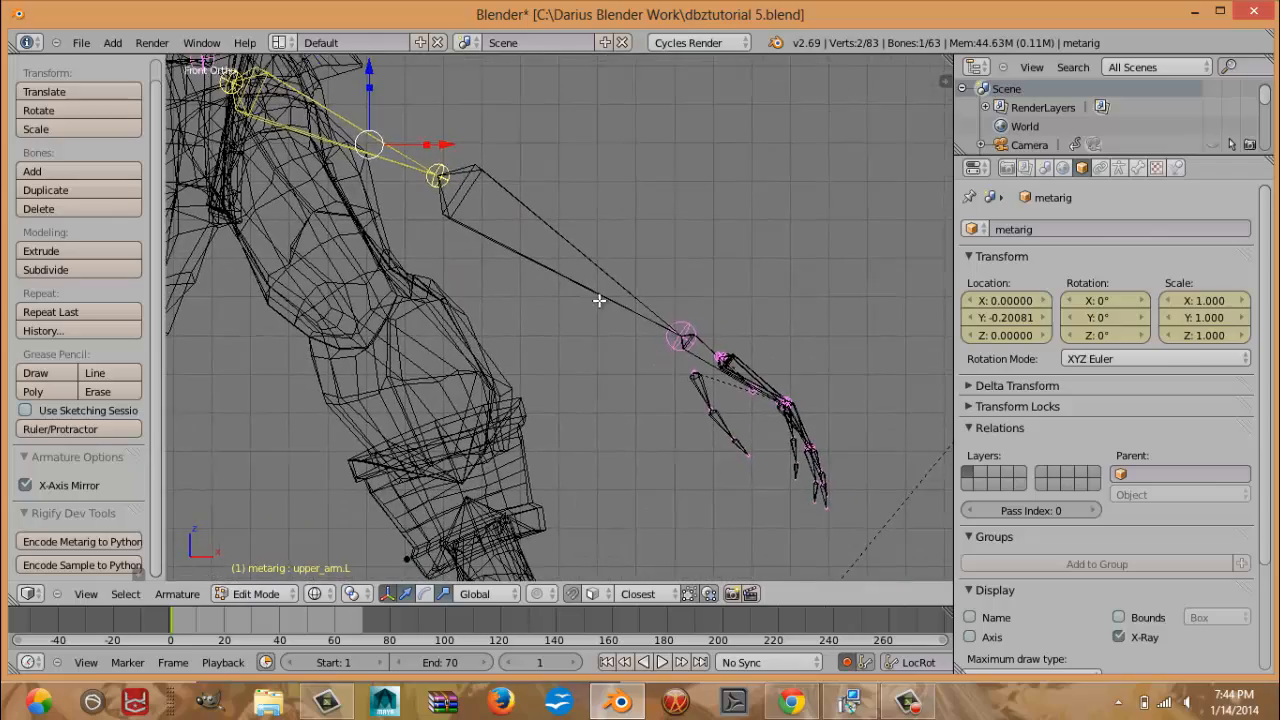
pyautogui.press('a')
pyautogui.press('b')
pyautogui.moveTo(663, 323); pyautogui.dragTo(878, 518)
pyautogui.scroll(-1, 796, 432)
pyautogui.scroll(-4, 796, 432)
pyautogui.press('g')
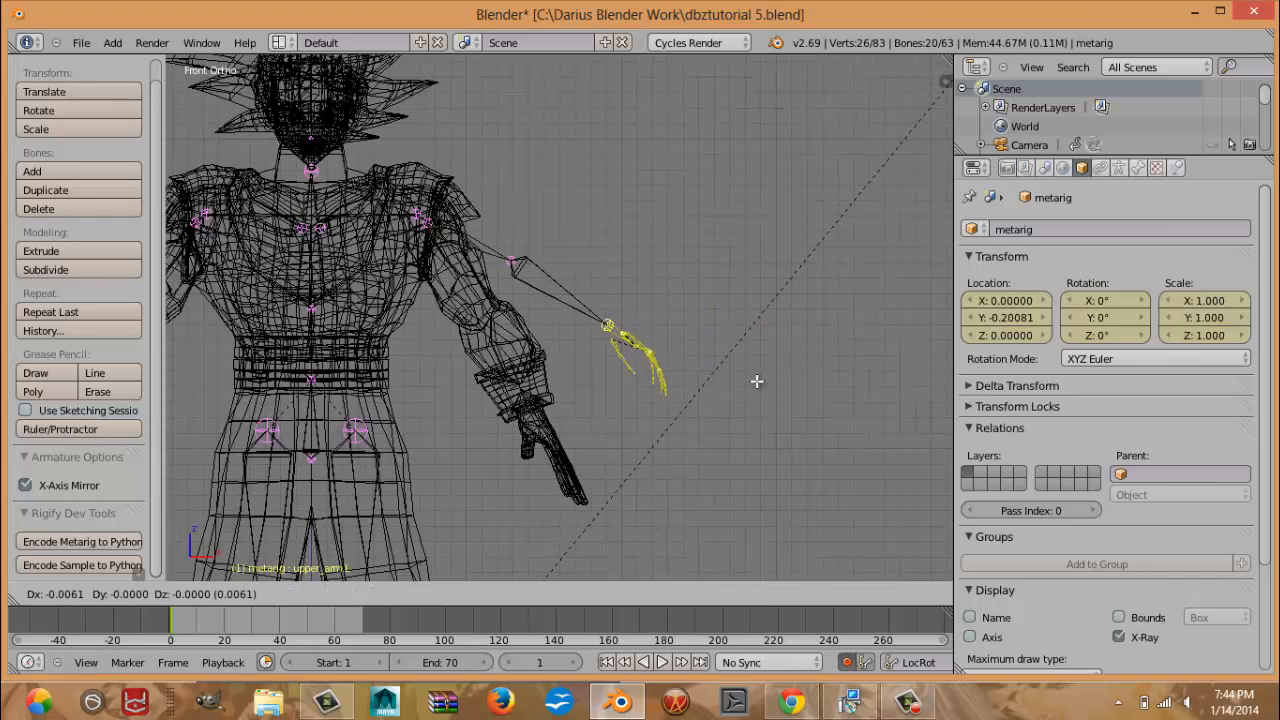
pyautogui.click(694, 459)
pyautogui.press('r')
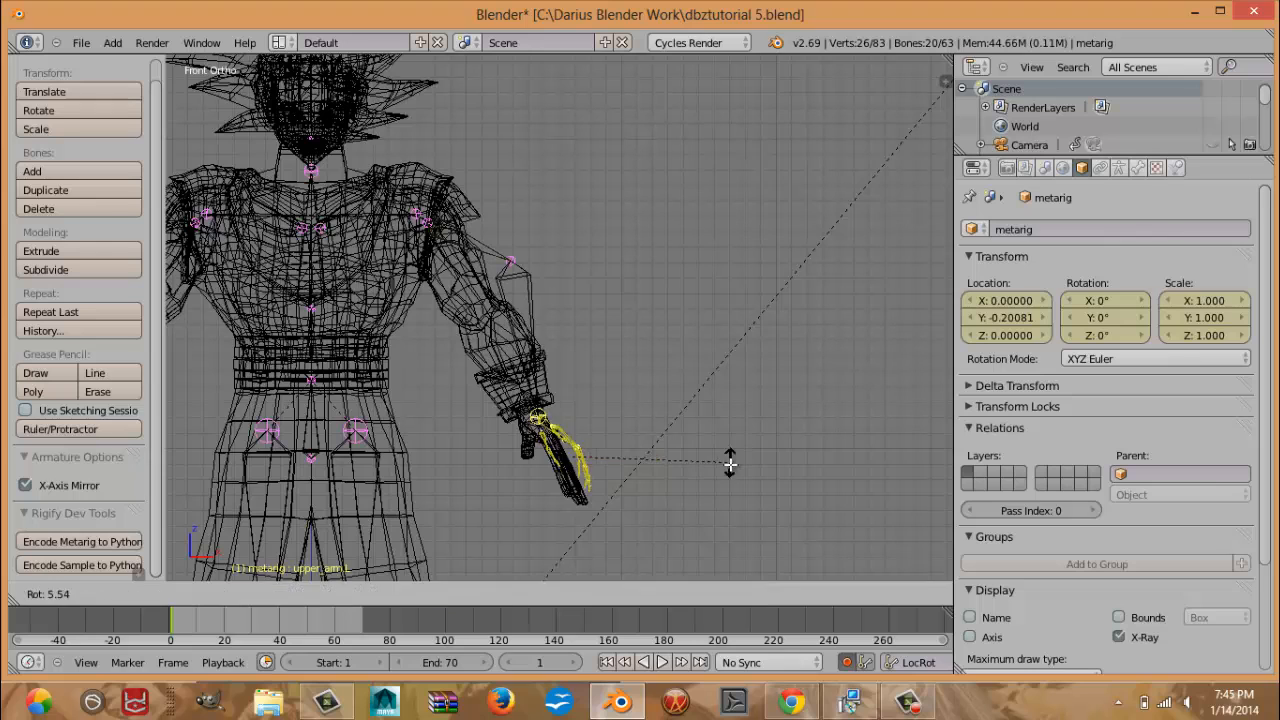
pyautogui.click(755, 445)
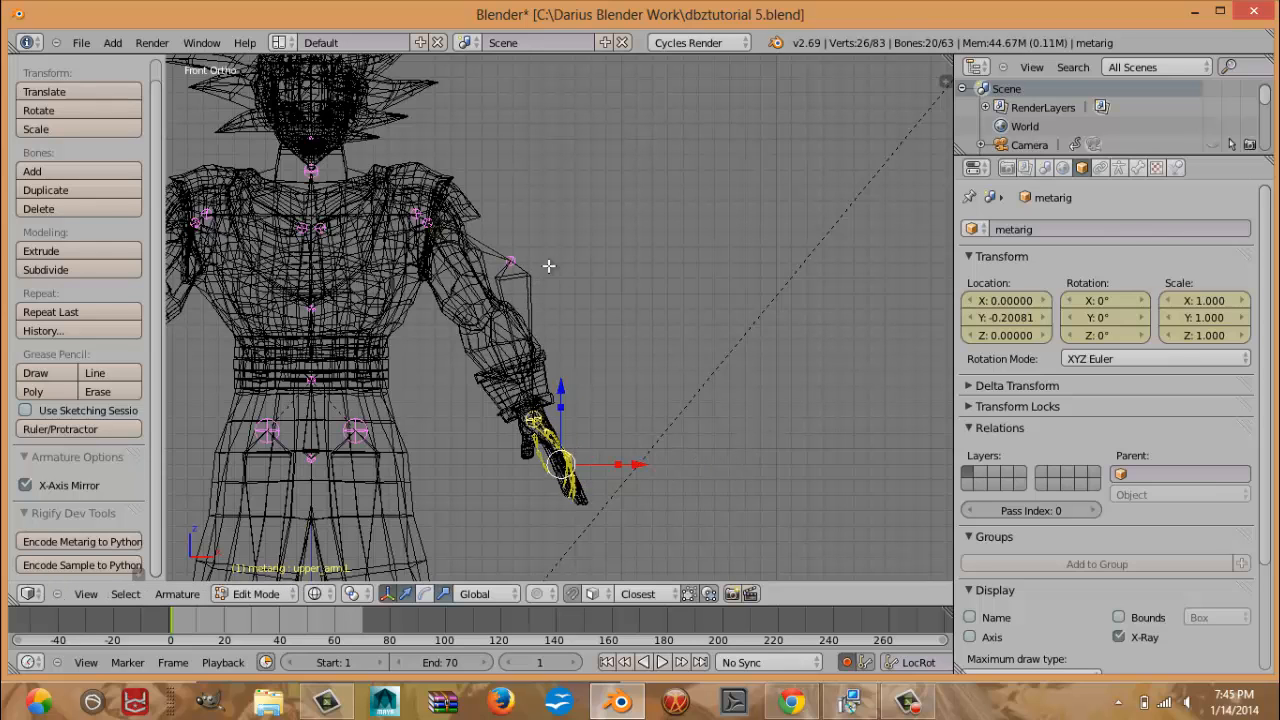
# Move the left elbow joint inward and down into the elbow of the mesh arm.
pyautogui.rightClick(512, 263)
pyautogui.press('g')
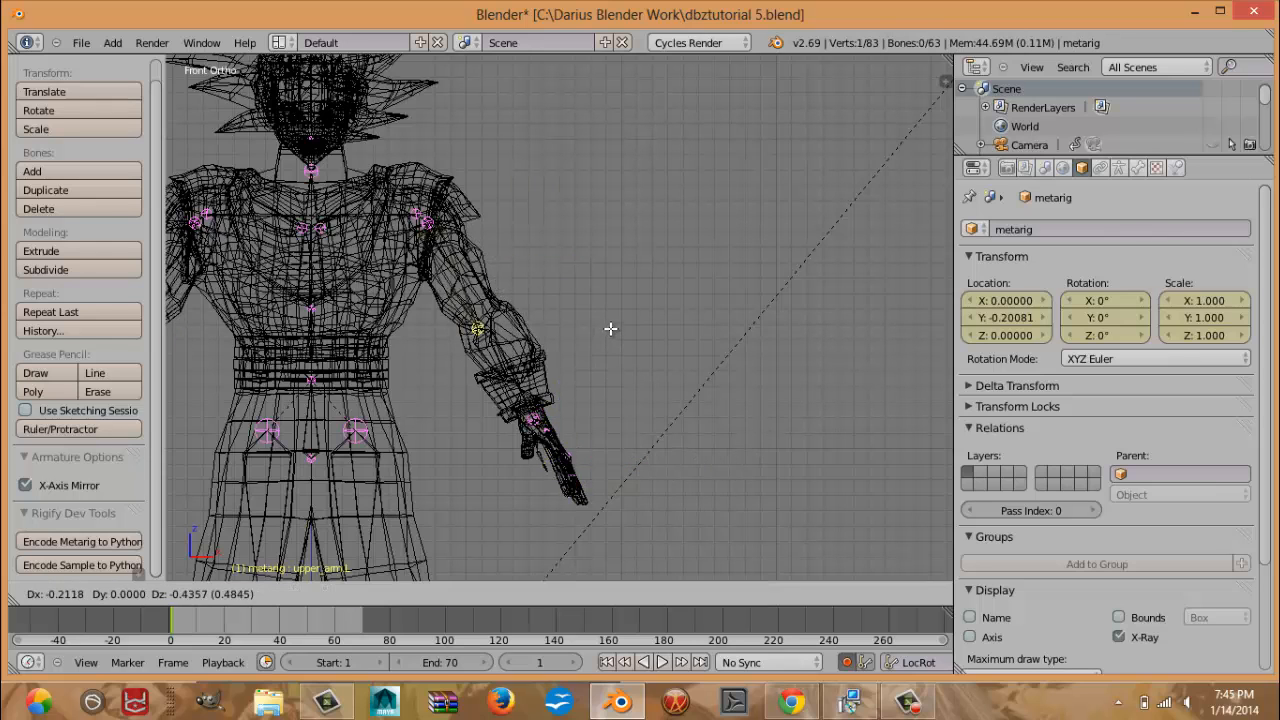
pyautogui.click(617, 319)
# Move the left knee joint outward along X to the middle of the trouser leg.
pyautogui.keyDown('shift'); pyautogui.moveTo(447, 483); pyautogui.dragTo(580, 302, button='middle'); pyautogui.keyUp('shift')
pyautogui.rightClick(531, 418)
pyautogui.keyDown('shift'); pyautogui.moveTo(531, 418); pyautogui.dragTo(522, 333, button='middle'); pyautogui.keyUp('shift')
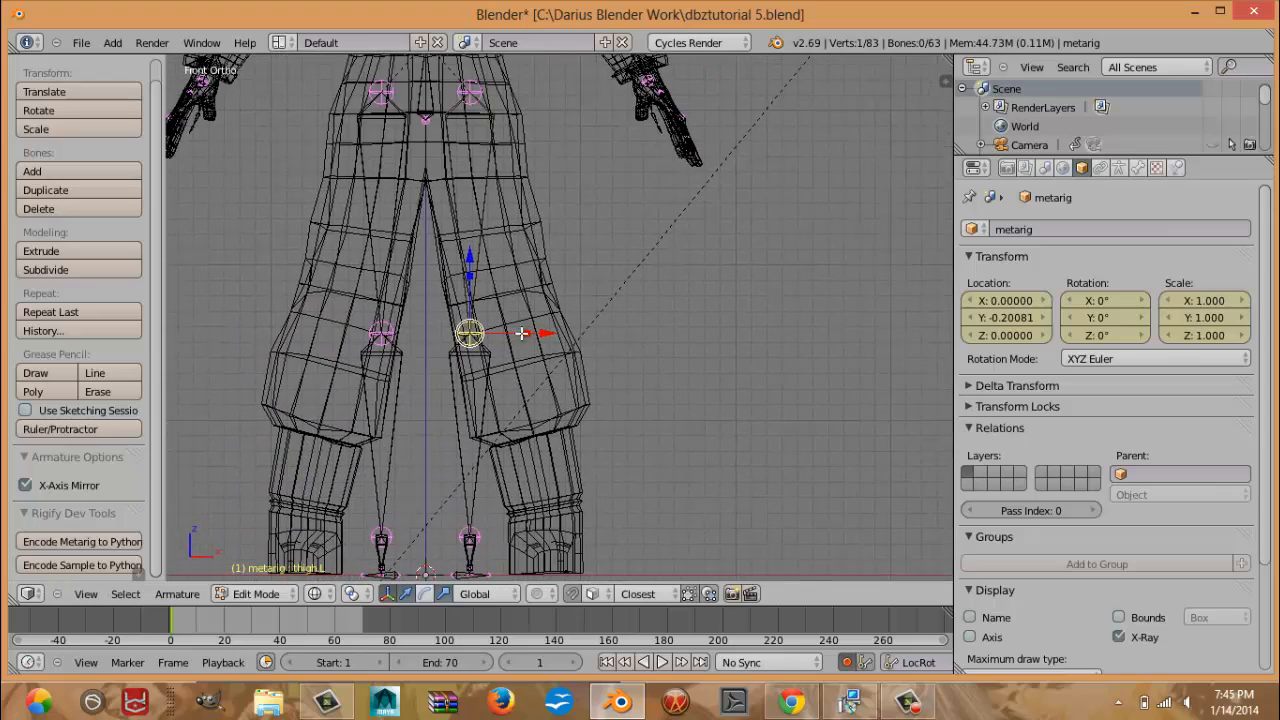
pyautogui.press('g')
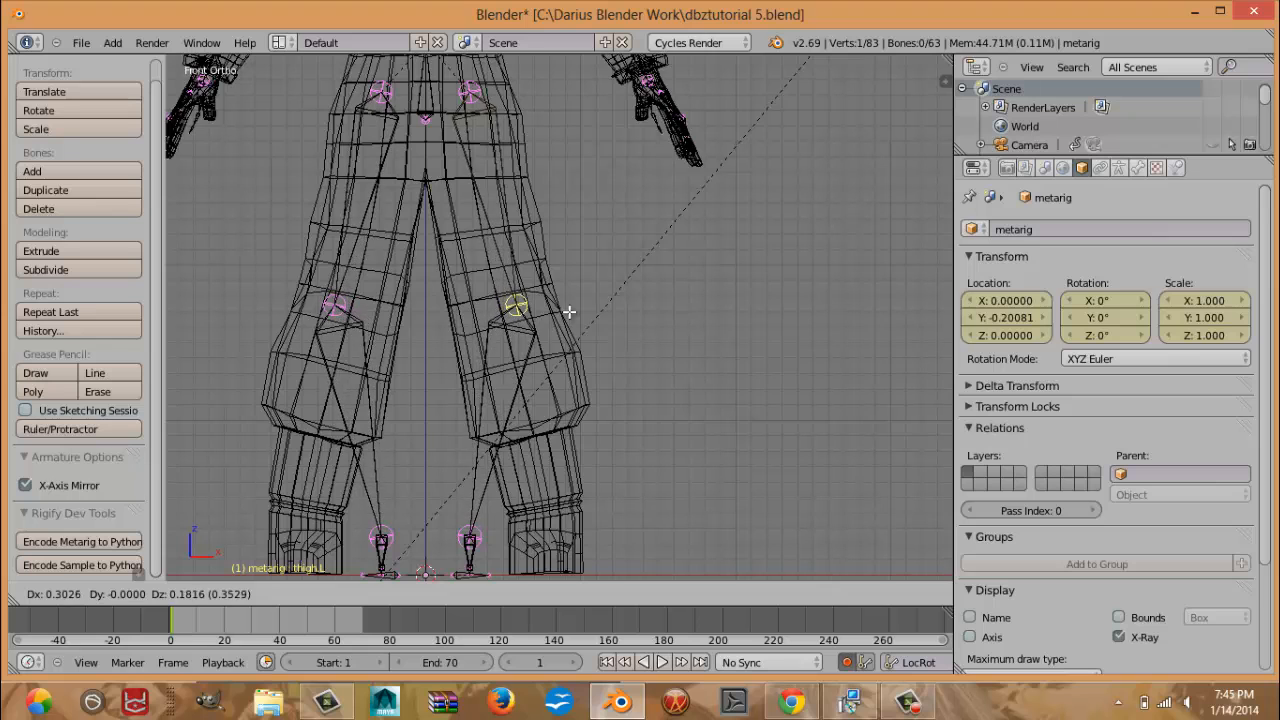
pyautogui.rightClick(568, 338)
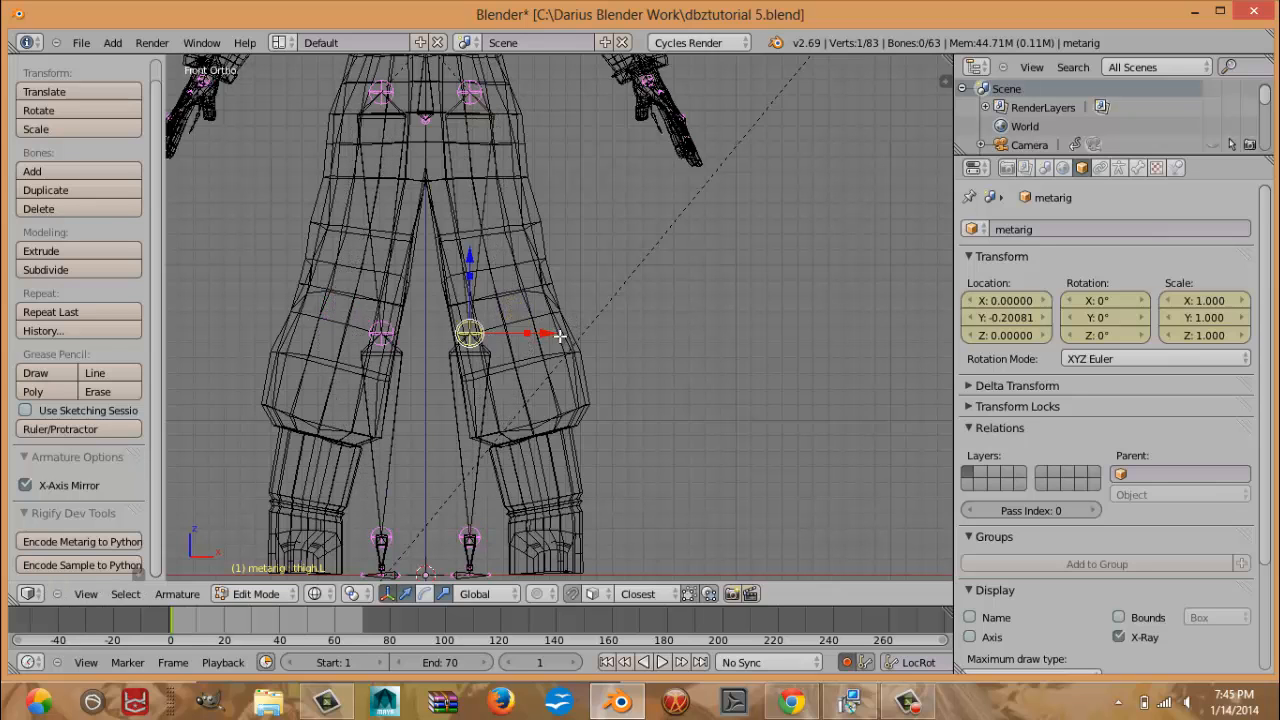
pyautogui.moveTo(564, 336); pyautogui.dragTo(599, 343)
# Box-select the left foot bones and move them outward along X by about 0.54 into the boot.
pyautogui.keyDown('shift'); pyautogui.moveTo(562, 425); pyautogui.dragTo(568, 296, button='middle'); pyautogui.keyUp('shift')
pyautogui.press('a')
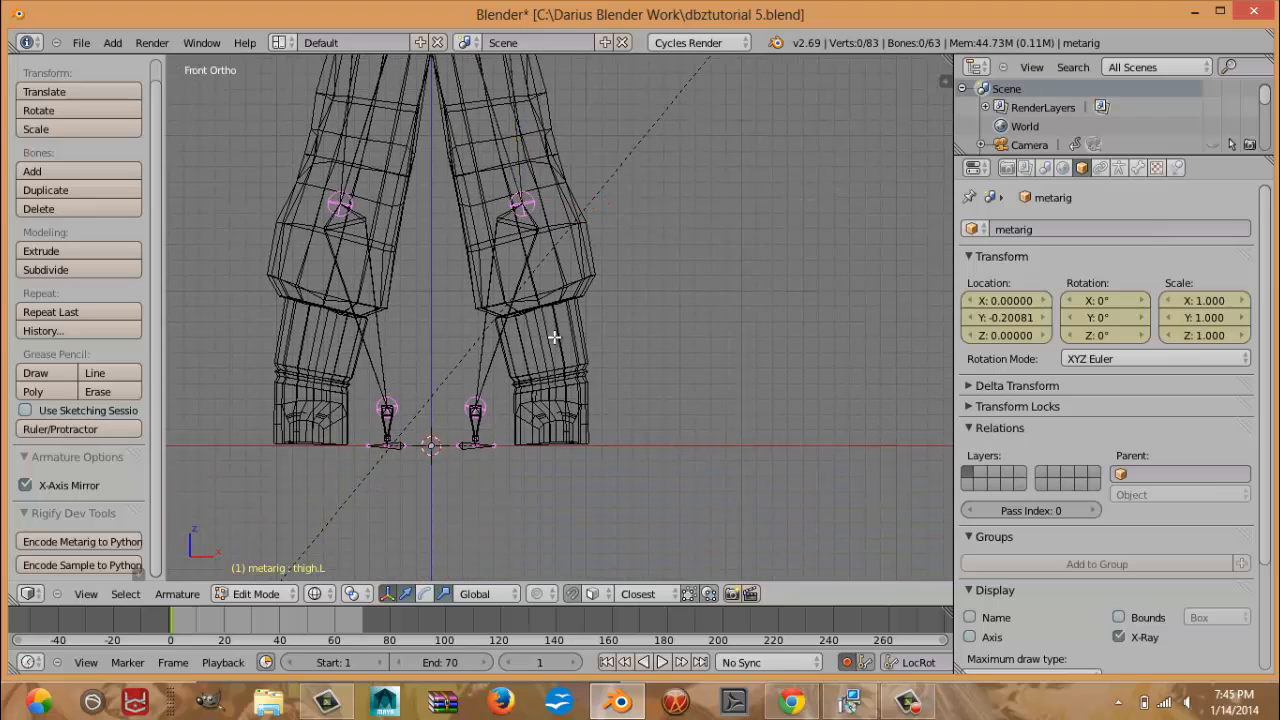
pyautogui.press('b')
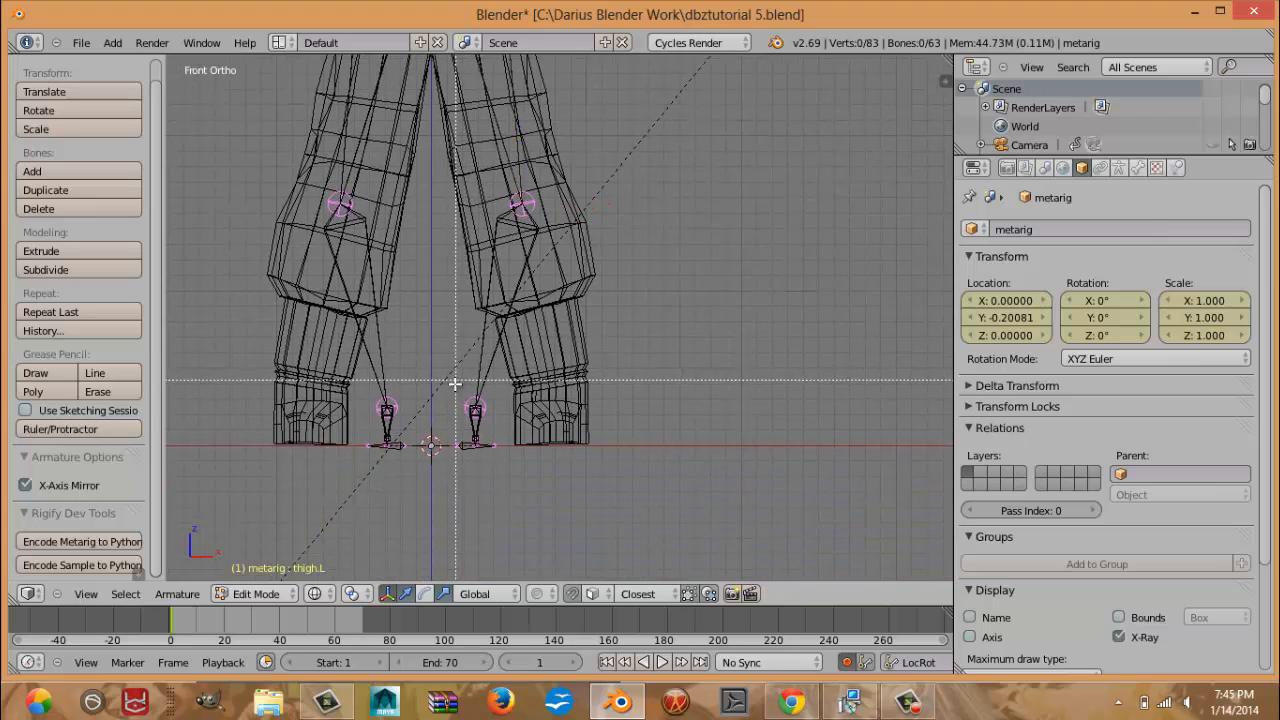
pyautogui.moveTo(457, 380); pyautogui.dragTo(548, 488)
pyautogui.press('g')
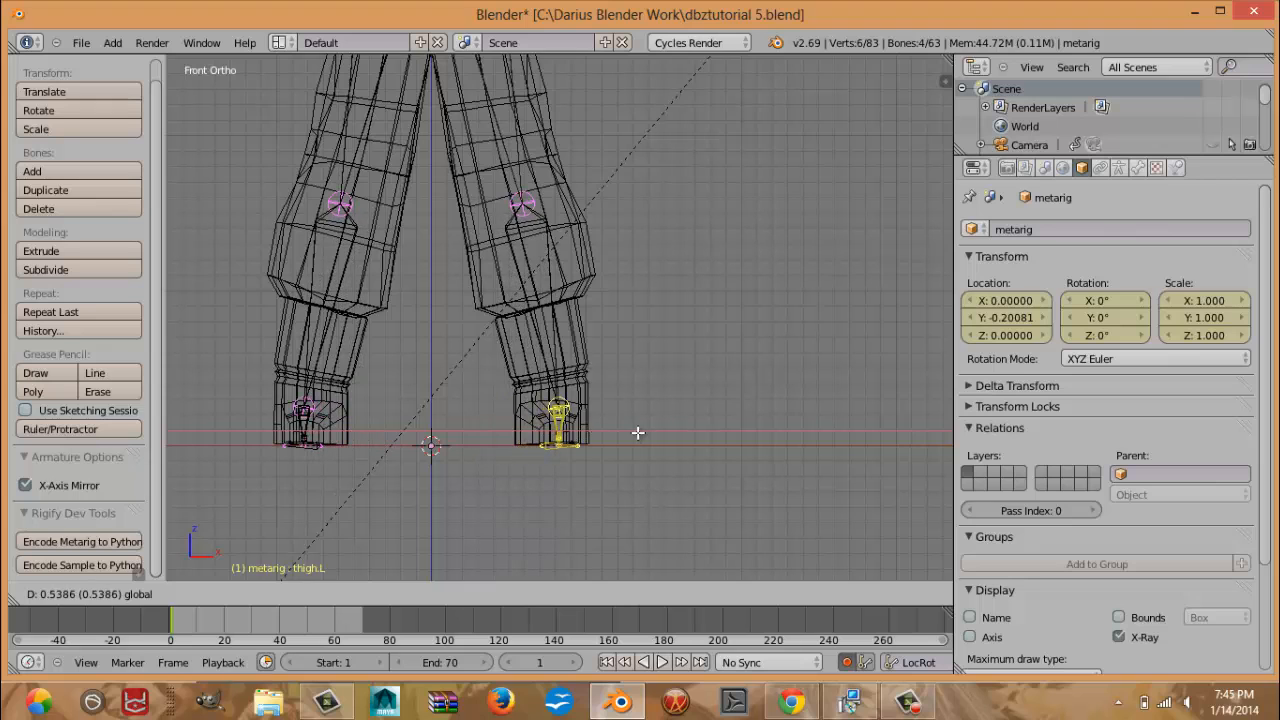
pyautogui.click(635, 434)
# In side view, raise the ankle joint and shift it slightly forward to the top of the boot's foot section.
pyautogui.press('KP_3')
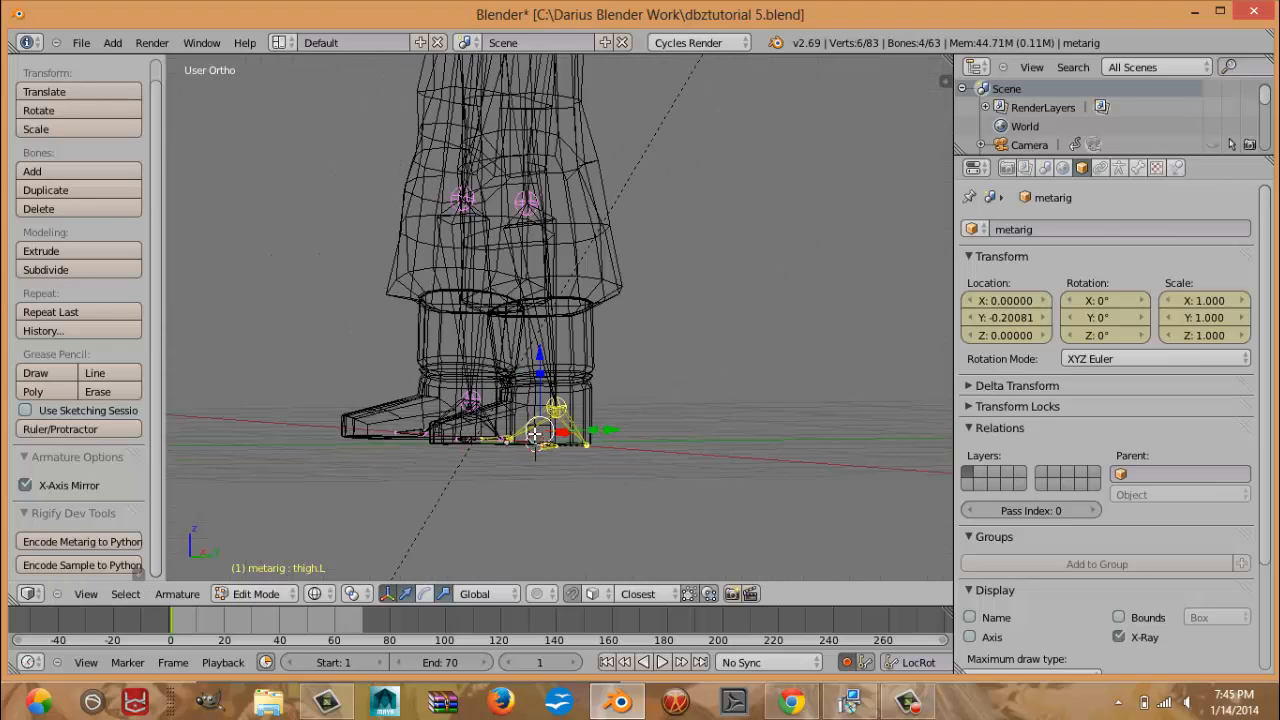
pyautogui.scroll(4, 491, 434)
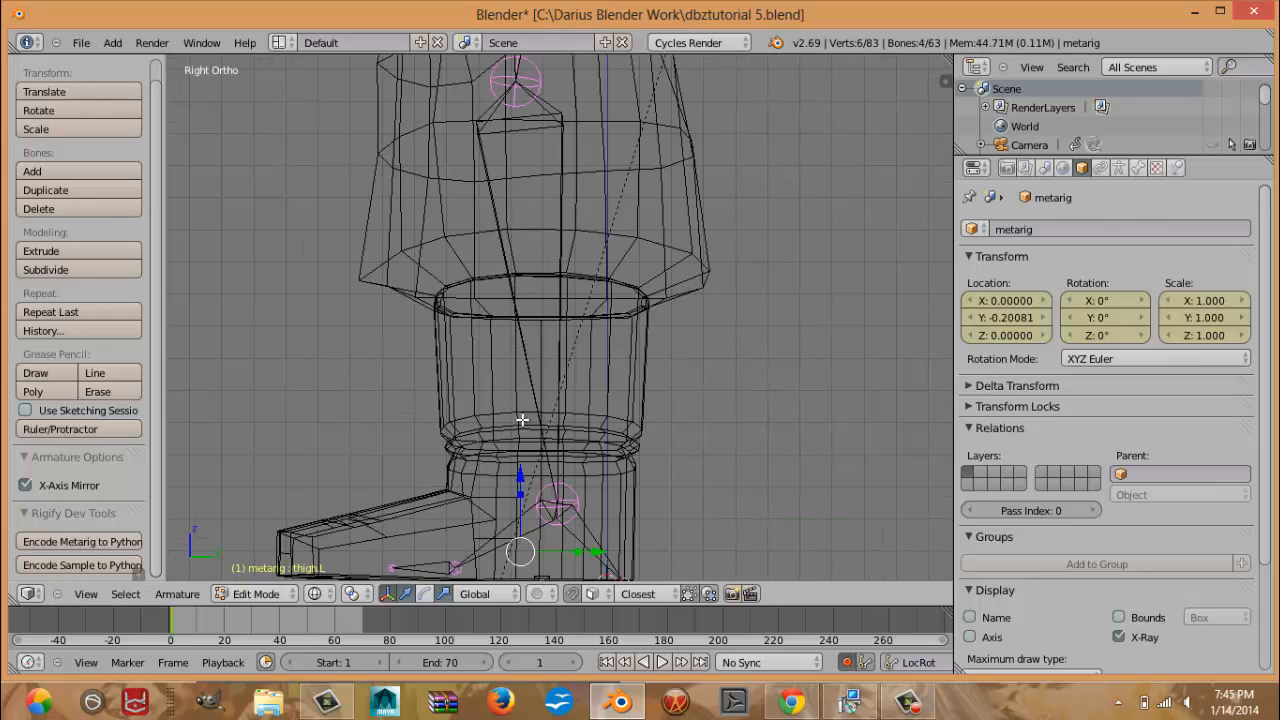
pyautogui.rightClick(620, 382)
pyautogui.press('g')
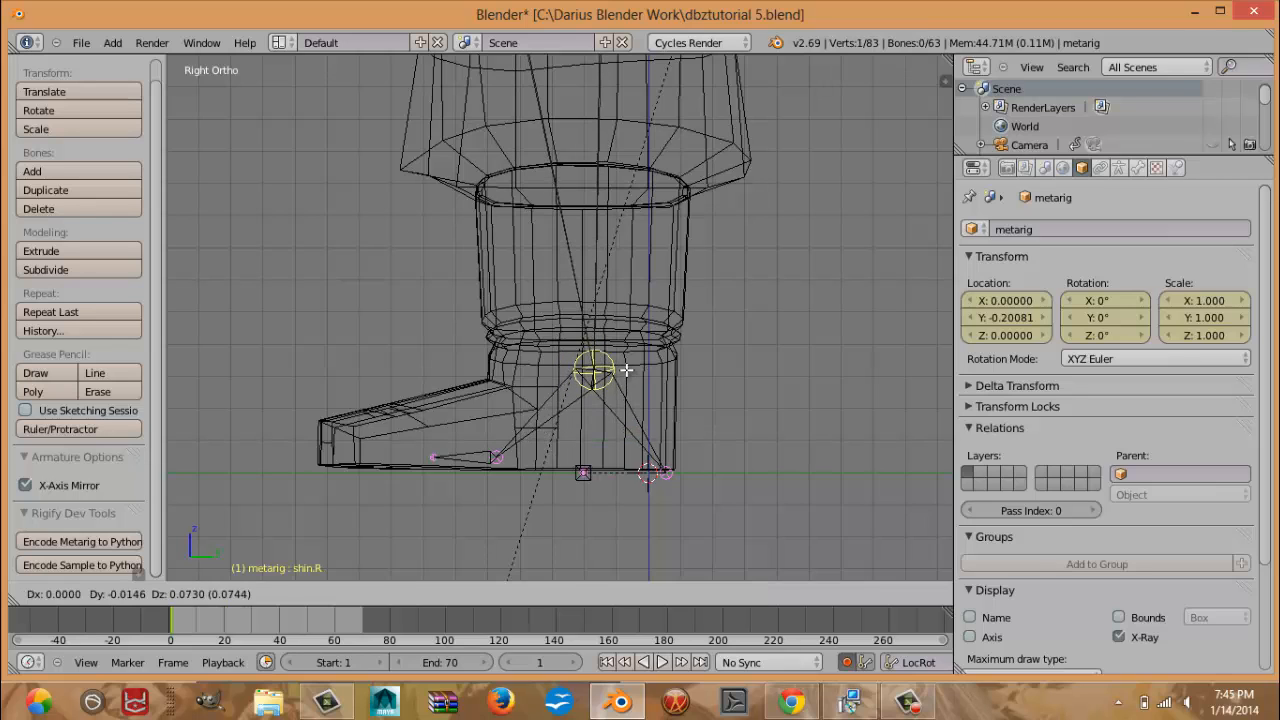
pyautogui.click(627, 371)
# In side view, move the left ball-of-foot joint slightly forward and the toe tip forward by about 0.33 to the boot's front.
pyautogui.rightClick(435, 454)
pyautogui.rightClick(497, 457)
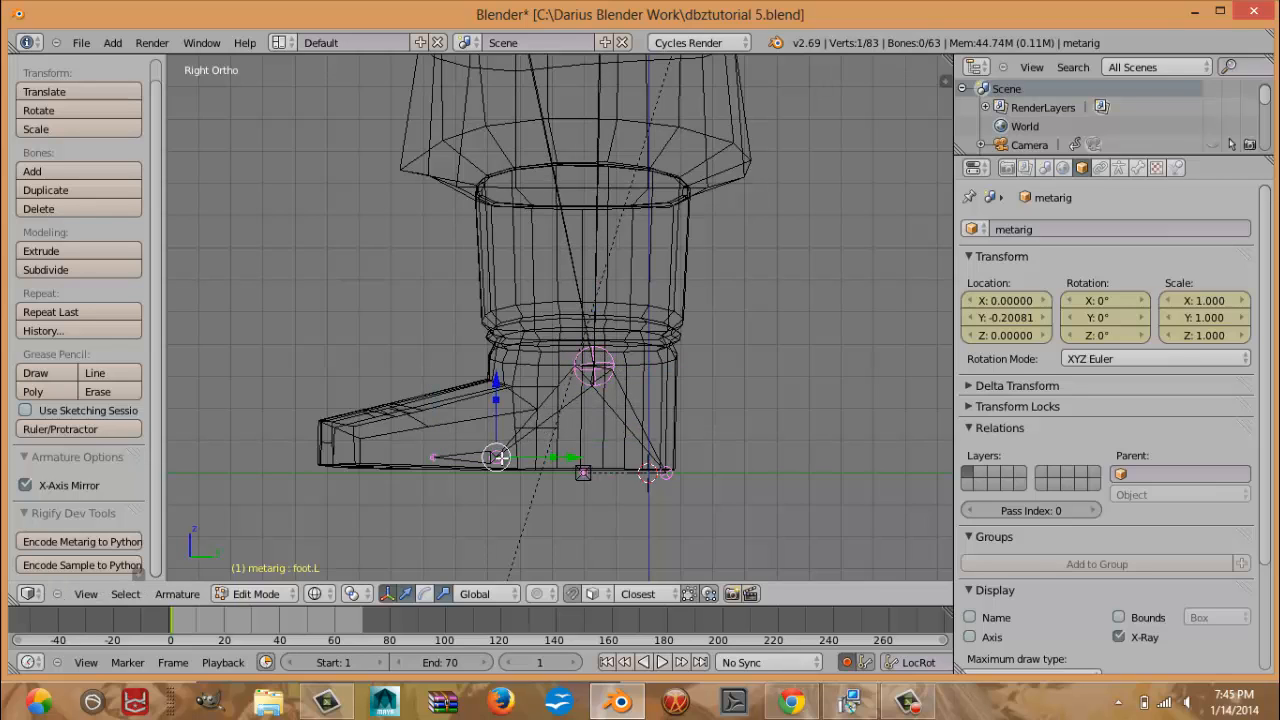
pyautogui.press('g')
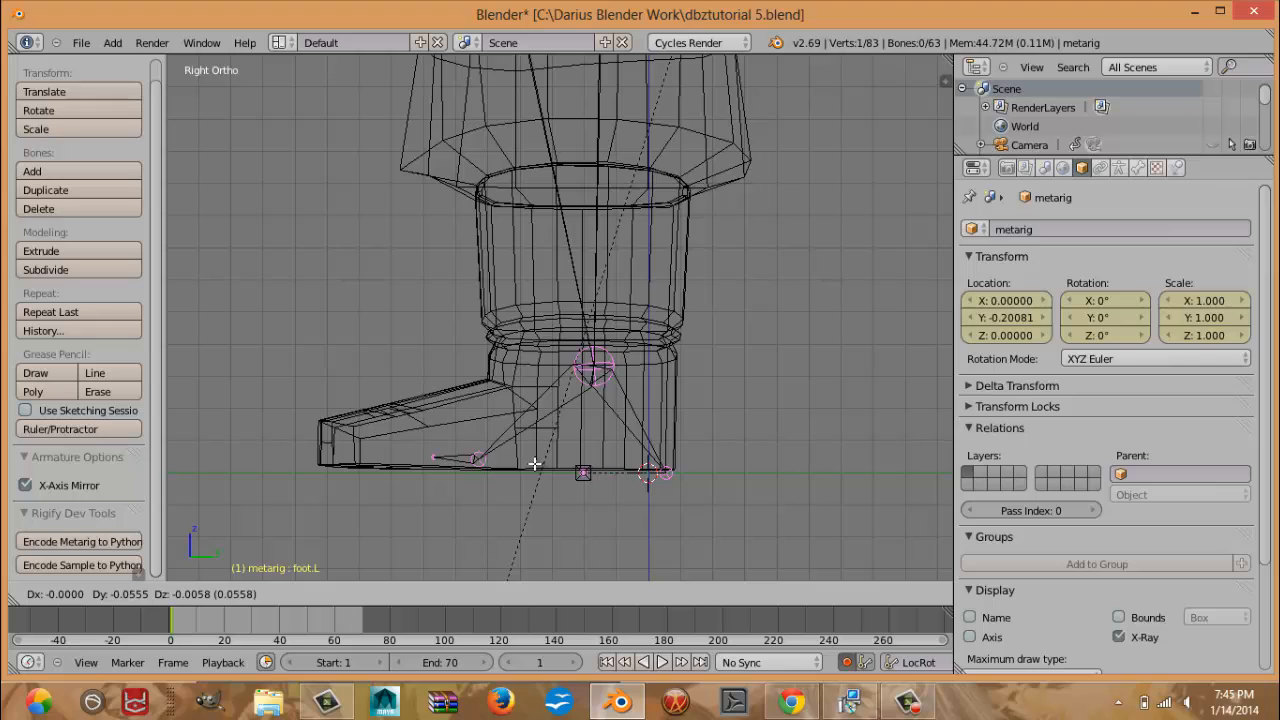
pyautogui.click(526, 462)
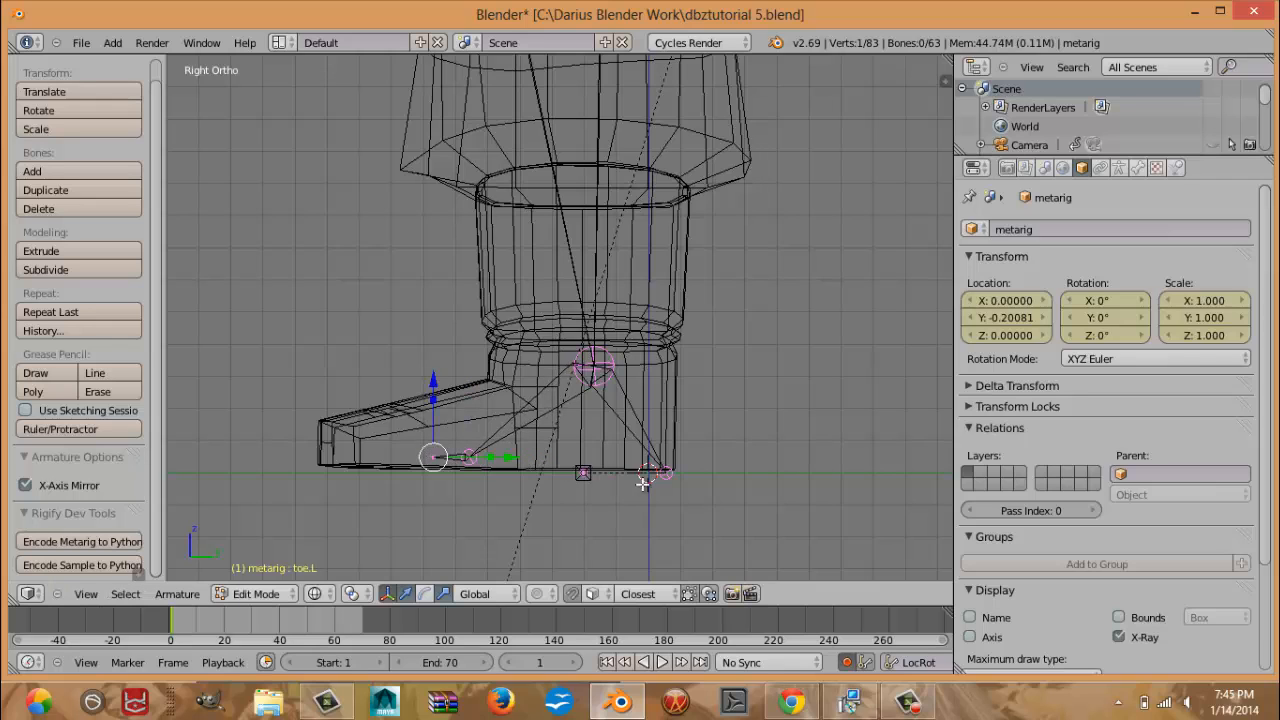
pyautogui.press('g')
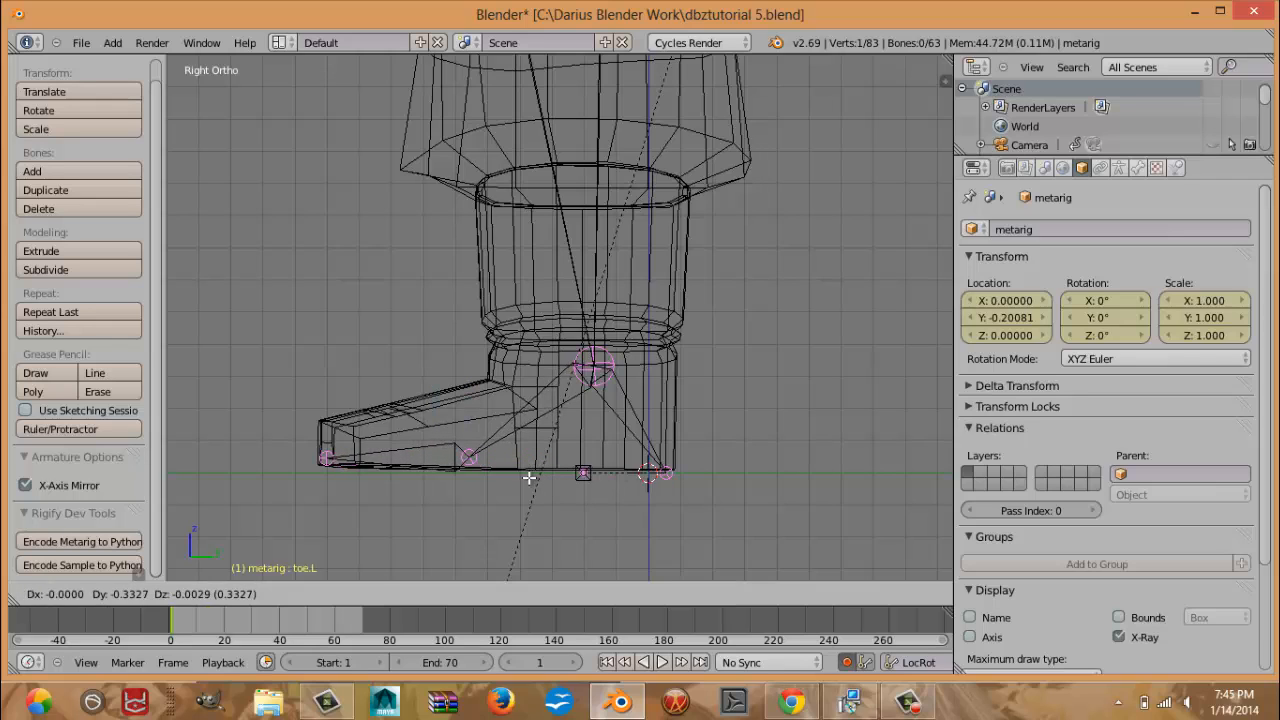
pyautogui.click(525, 478)
# Examine the rig's fit inside the mesh in front view, from the feet up through the hips, torso and arms.
pyautogui.moveTo(525, 478); pyautogui.dragTo(554, 511, button='middle')
pyautogui.press('KP_1')
pyautogui.scroll(-4, 554, 506)
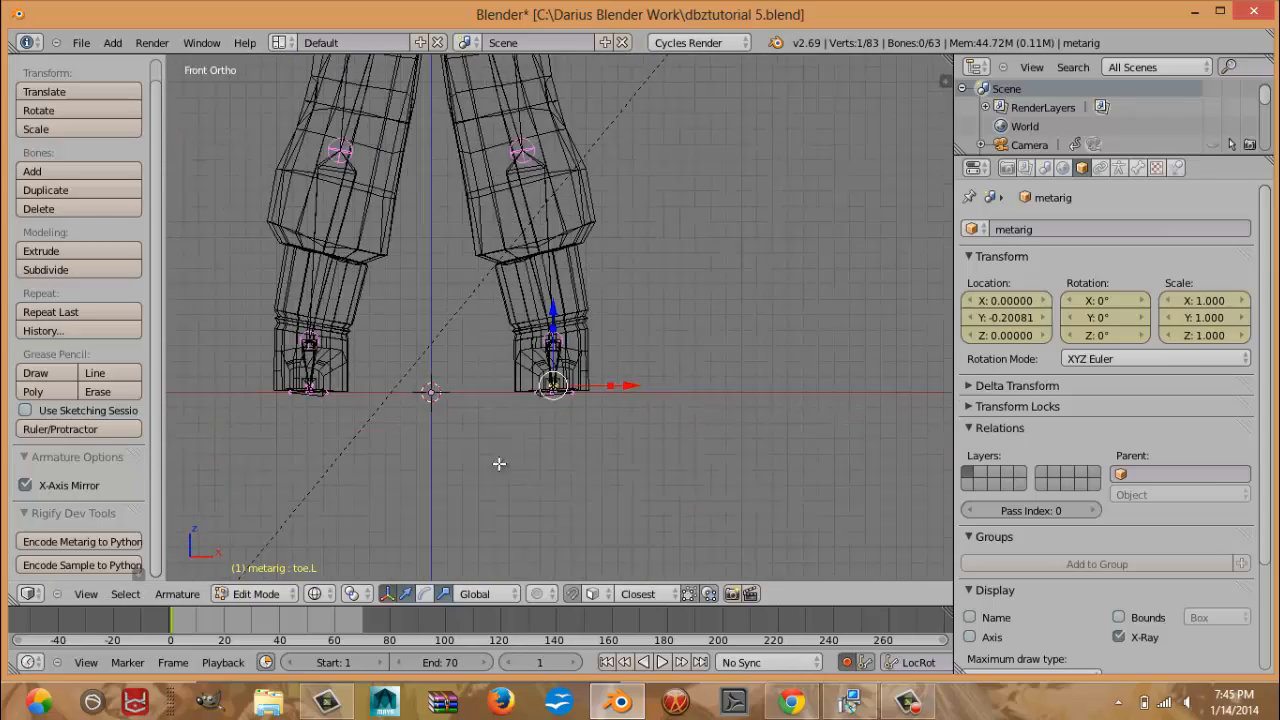
pyautogui.keyDown('shift'); pyautogui.moveTo(561, 370); pyautogui.dragTo(624, 518, button='middle'); pyautogui.keyUp('shift')
pyautogui.keyDown('shift'); pyautogui.moveTo(595, 337); pyautogui.dragTo(630, 480, button='middle'); pyautogui.keyUp('shift')
pyautogui.keyDown('shift'); pyautogui.moveTo(616, 344); pyautogui.dragTo(648, 480, button='middle'); pyautogui.keyUp('shift')
pyautogui.keyDown('shift'); pyautogui.moveTo(629, 361); pyautogui.dragTo(646, 432, button='middle'); pyautogui.keyUp('shift')
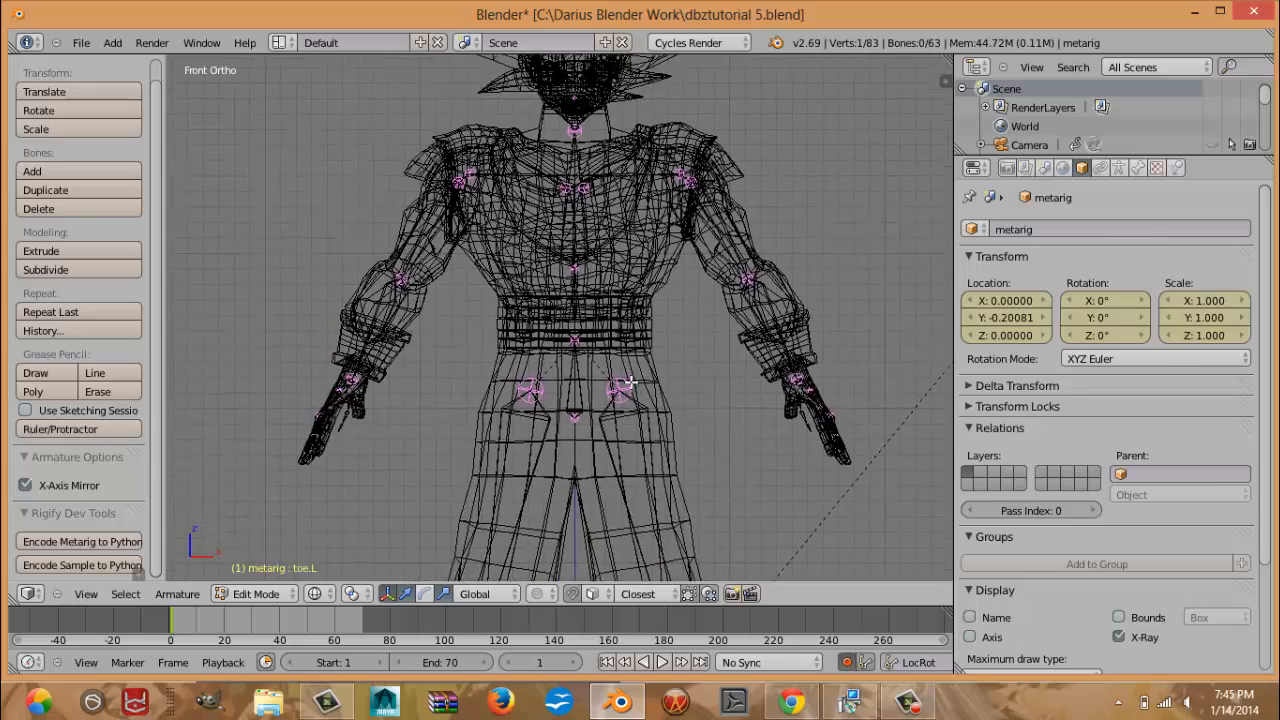
pyautogui.scroll(5, 648, 445)
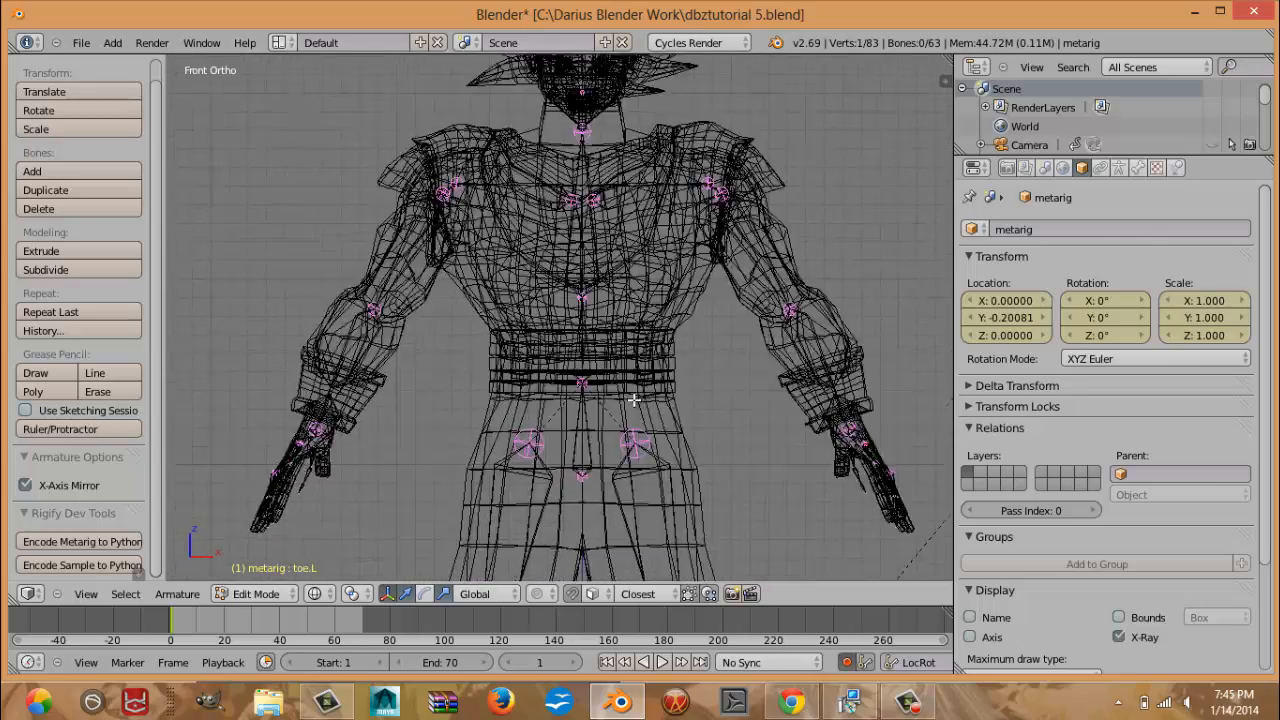
pyautogui.moveTo(649, 445)
pyautogui.keyDown('shift'); pyautogui.mouseDown(button='middle')
pyautogui.moveTo(626, 306)
pyautogui.moveTo(640, 412)
pyautogui.mouseUp(button='middle'); pyautogui.keyUp('shift')
pyautogui.moveTo(633, 318)
pyautogui.keyDown('shift'); pyautogui.mouseDown(button='middle')
pyautogui.moveTo(643, 391)
pyautogui.moveTo(630, 389)
pyautogui.moveTo(794, 489)
pyautogui.moveTo(812, 480)
pyautogui.moveTo(603, 466)
pyautogui.moveTo(670, 414)
pyautogui.mouseUp(button='middle'); pyautogui.keyUp('shift')
pyautogui.scroll(-1, 670, 414)
pyautogui.scroll(-3, 670, 414)
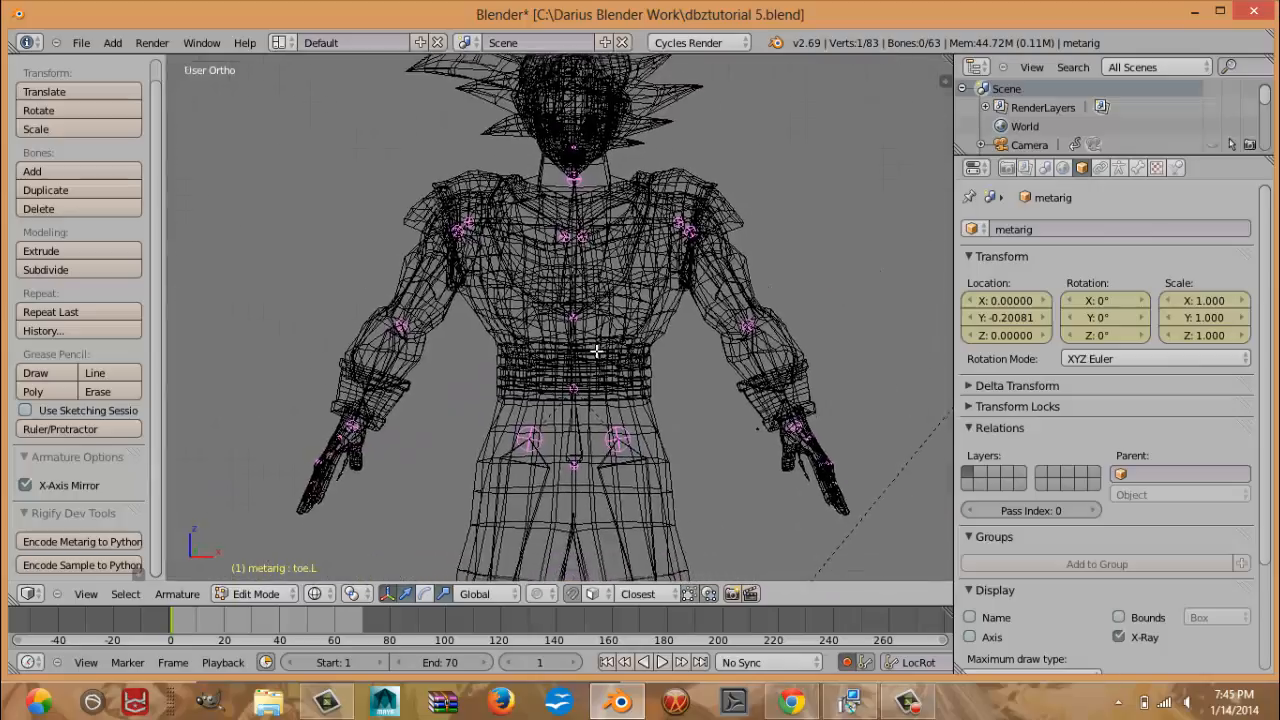
pyautogui.press('KP_1')
pyautogui.scroll(4, 596, 351)
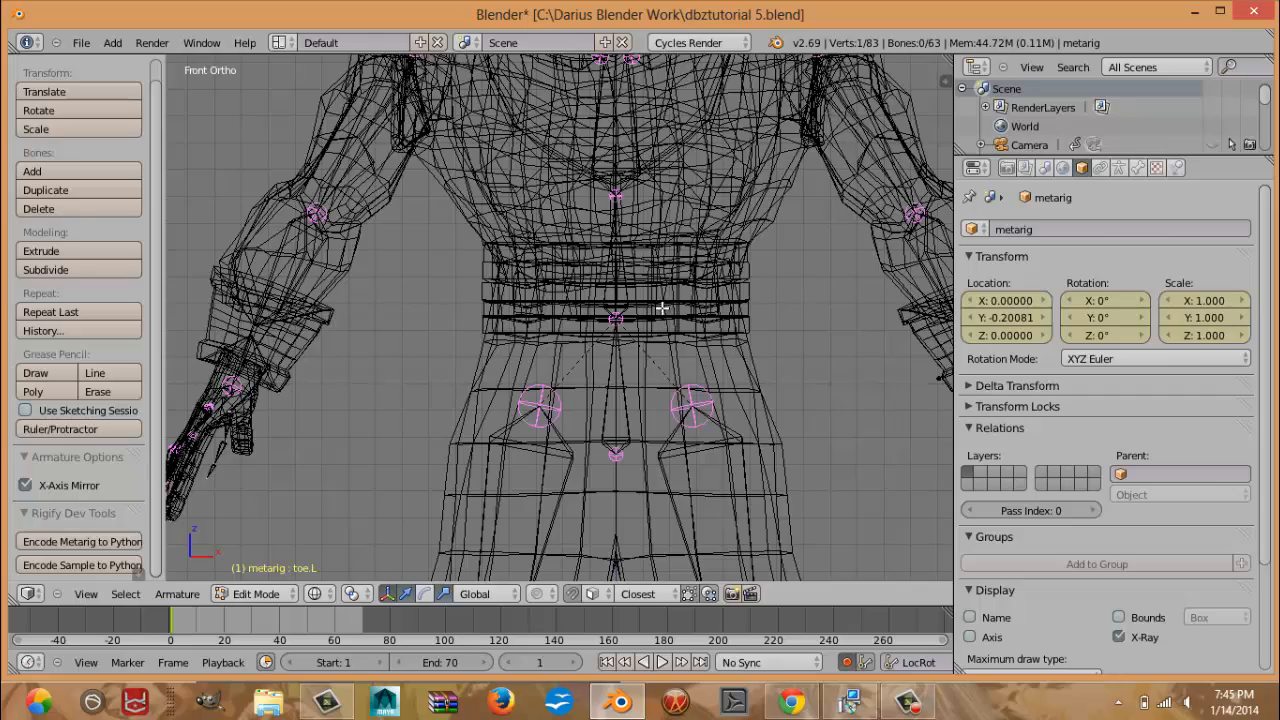
# Select the left forearm, hand and finger bones and move them along Y by about -0.10 into the mesh hand.
pyautogui.moveTo(625, 277)
pyautogui.keyDown('shift'); pyautogui.mouseDown(button='middle')
pyautogui.moveTo(529, 289)
pyautogui.moveTo(407, 255)
pyautogui.mouseUp(button='middle'); pyautogui.keyUp('shift')
pyautogui.moveTo(574, 277)
pyautogui.keyDown('shift'); pyautogui.mouseDown(button='middle')
pyautogui.moveTo(508, 306)
pyautogui.moveTo(412, 243)
pyautogui.mouseUp(button='middle'); pyautogui.keyUp('shift')
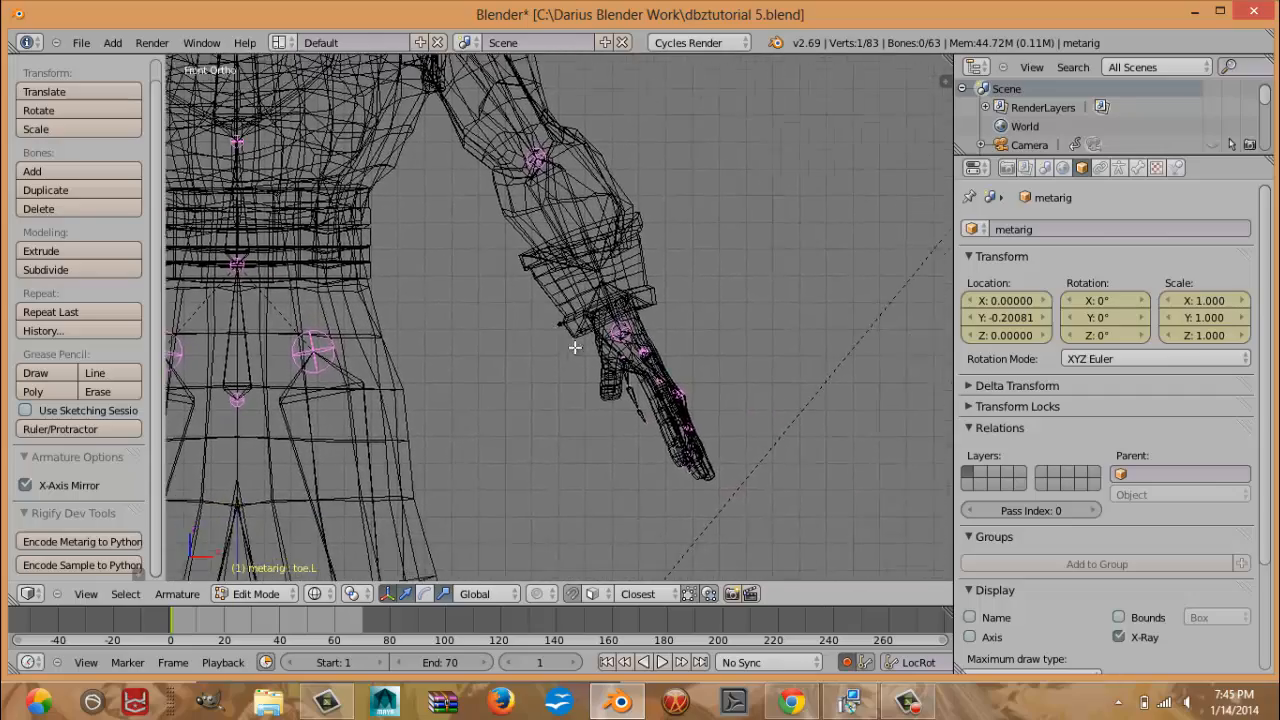
pyautogui.moveTo(575, 347)
pyautogui.mouseDown(button='middle')
pyautogui.moveTo(534, 323)
pyautogui.moveTo(623, 271)
pyautogui.moveTo(654, 272)
pyautogui.moveTo(599, 348)
pyautogui.mouseUp(button='middle')
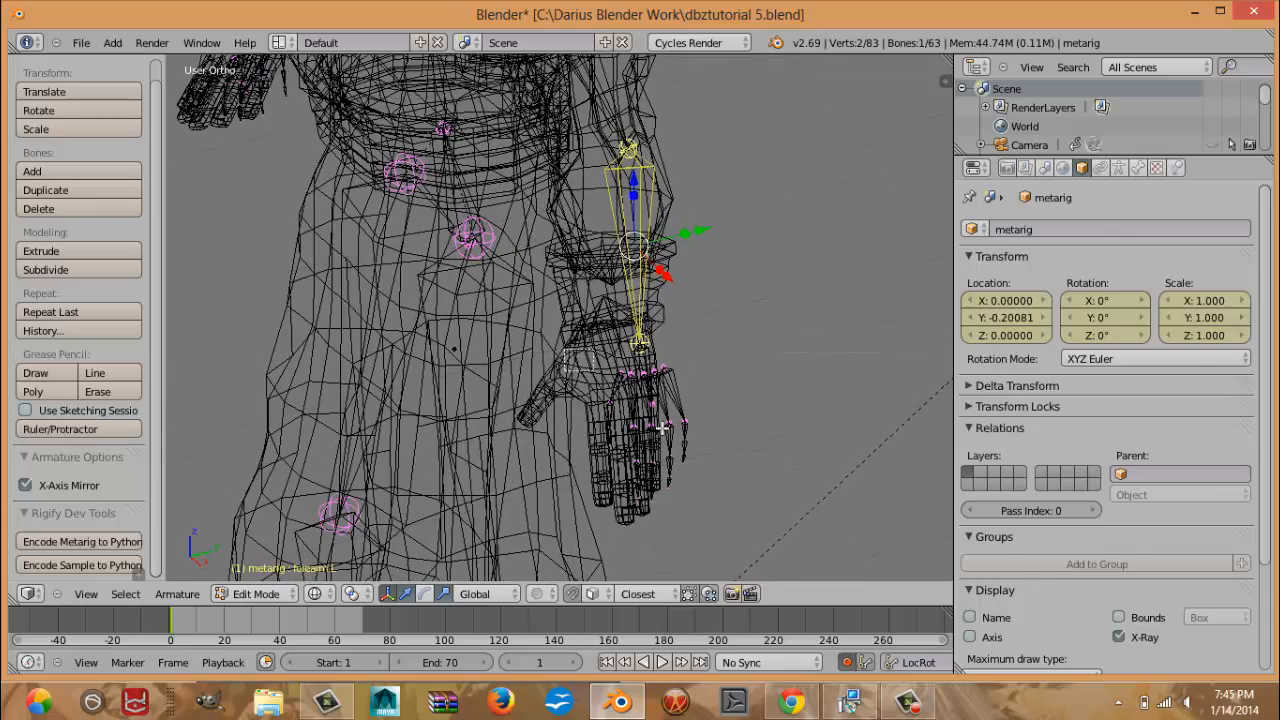
pyautogui.moveTo(723, 409); pyautogui.dragTo(698, 413)
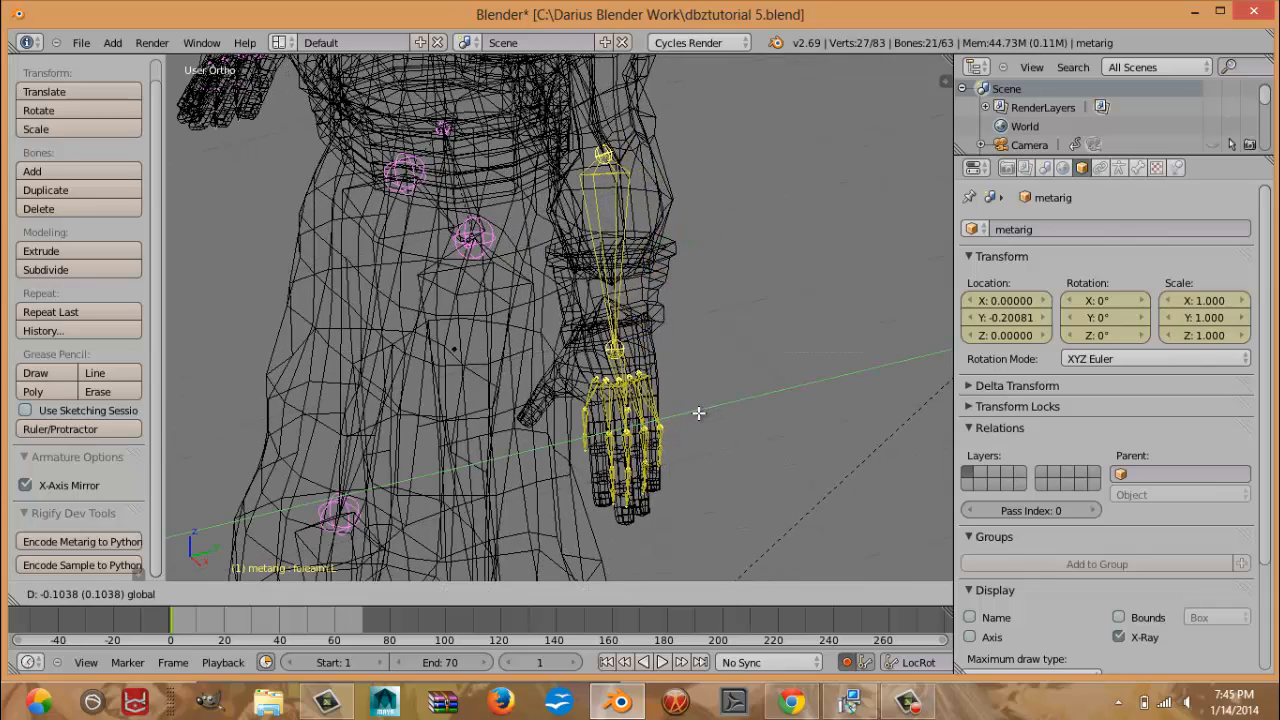
pyautogui.click(698, 413)
# Switch to solid shading and rotate the three left thumb bones together to match the slant of the mesh thumb.
pyautogui.press('KP_3')
pyautogui.scroll(4, 705, 322)
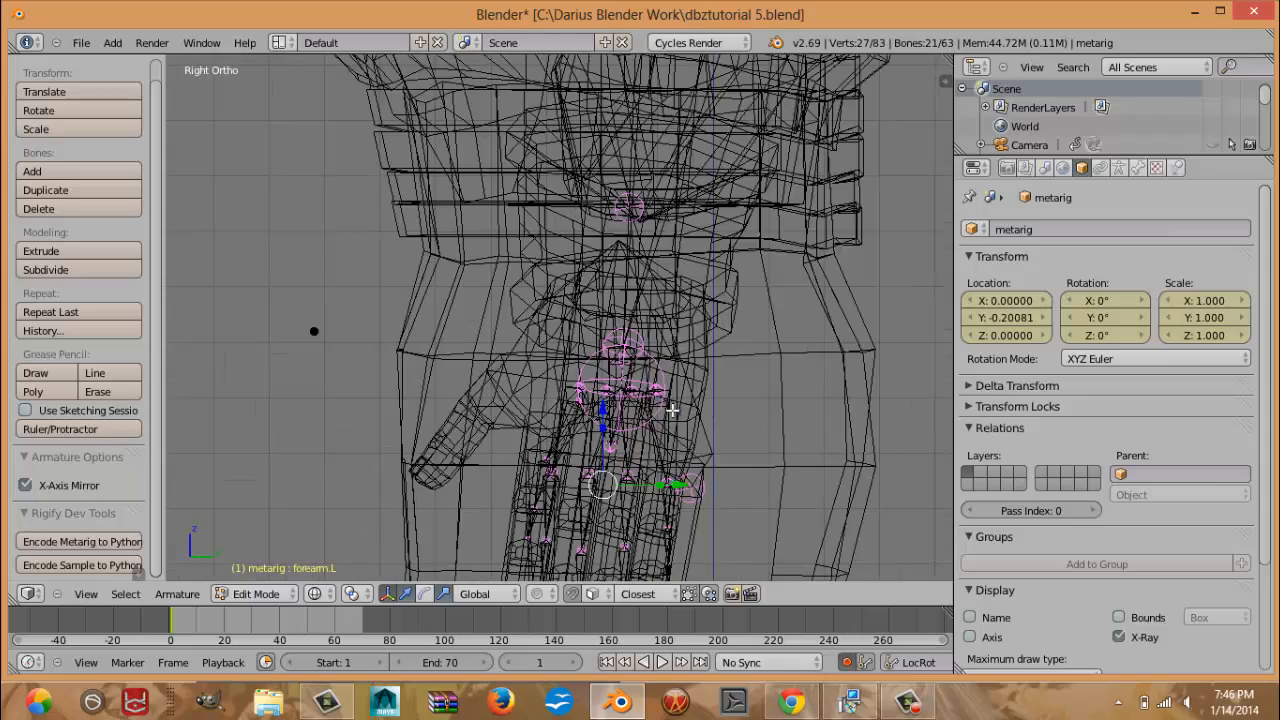
pyautogui.moveTo(705, 322); pyautogui.dragTo(695, 352, button='middle')
pyautogui.press('z')
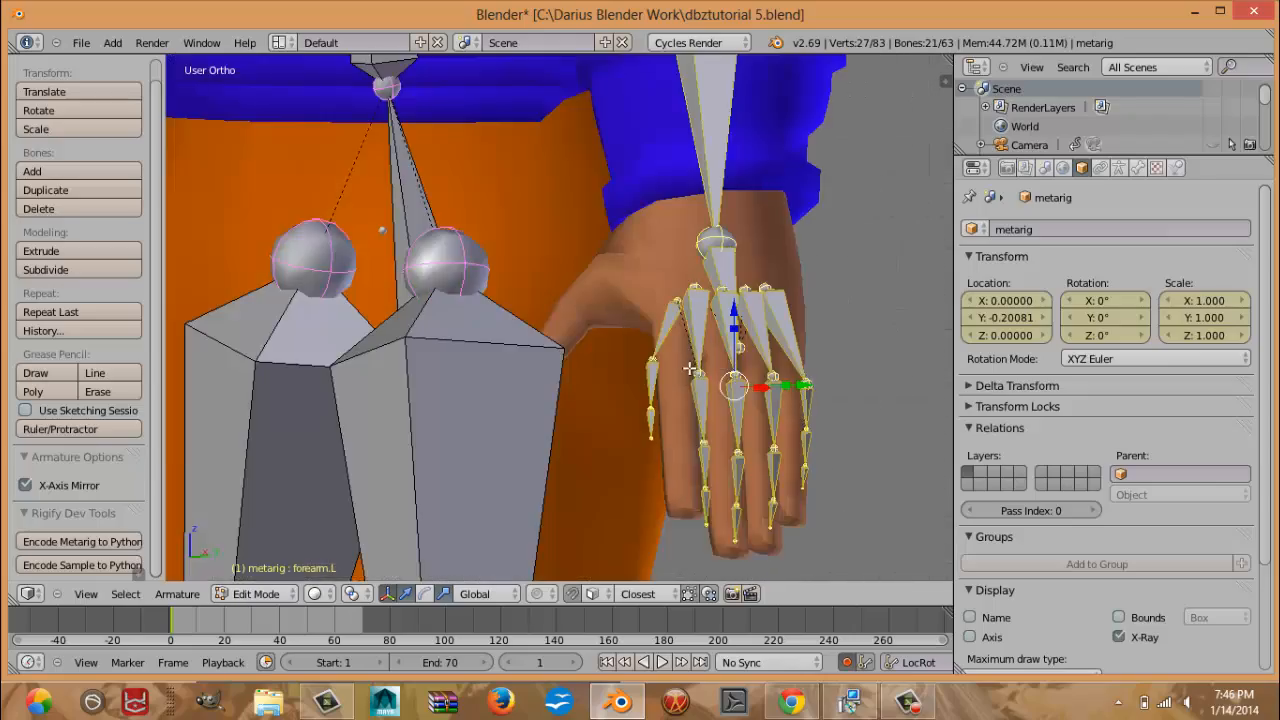
pyautogui.scroll(2, 725, 405)
pyautogui.moveTo(725, 405); pyautogui.dragTo(740, 378, button='middle')
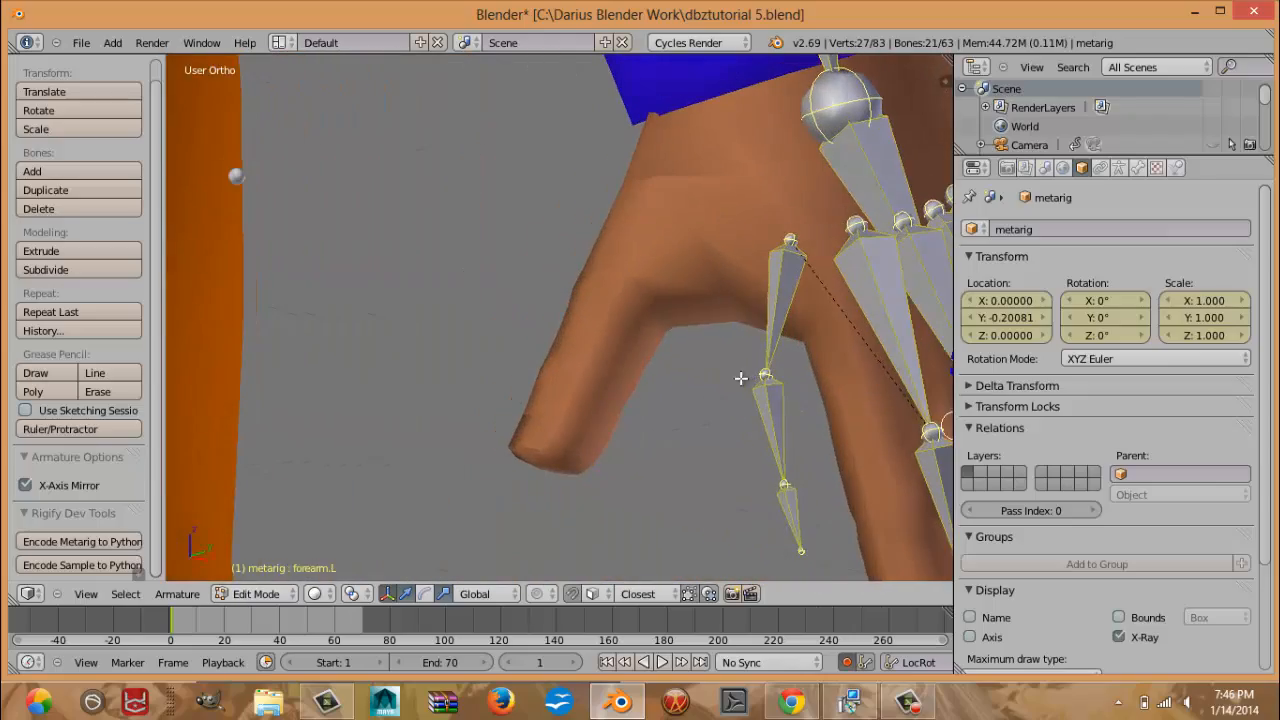
pyautogui.rightClick(767, 328)
pyautogui.keyDown('shift'); pyautogui.rightClick(771, 427); pyautogui.keyUp('shift')
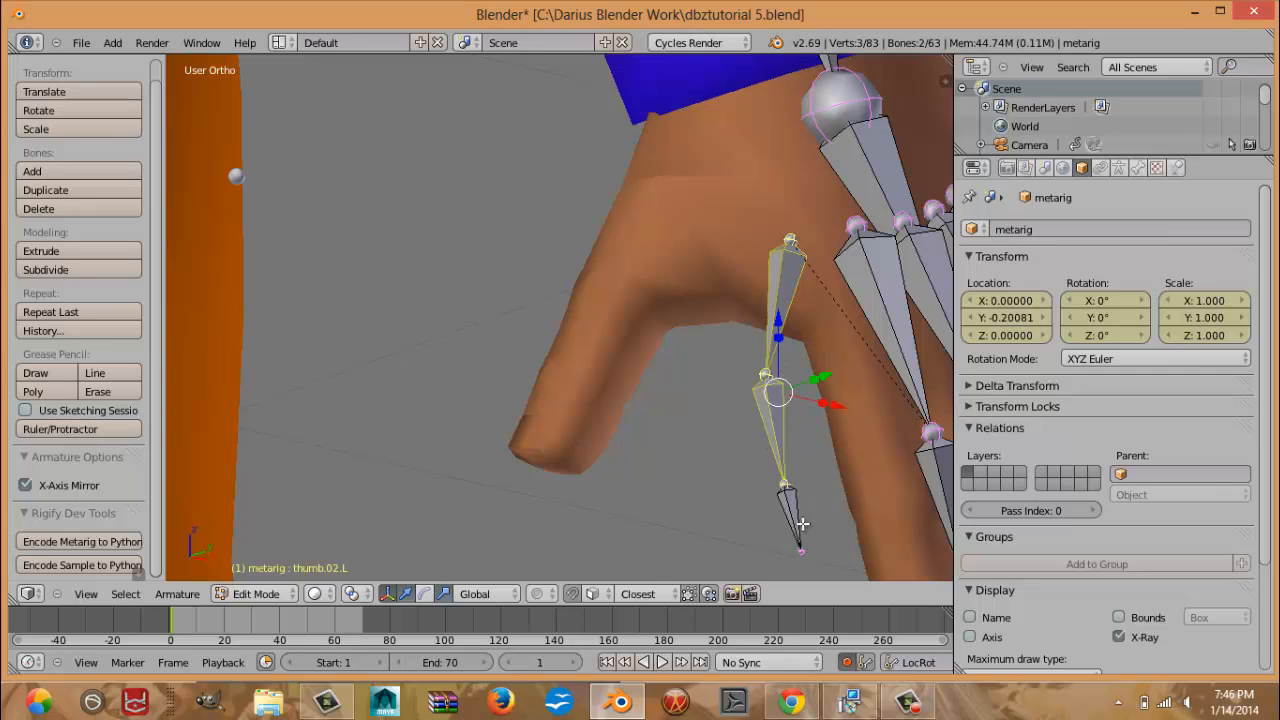
pyautogui.keyDown('shift'); pyautogui.rightClick(790, 515); pyautogui.keyUp('shift')
pyautogui.press('r')
pyautogui.click(751, 491)
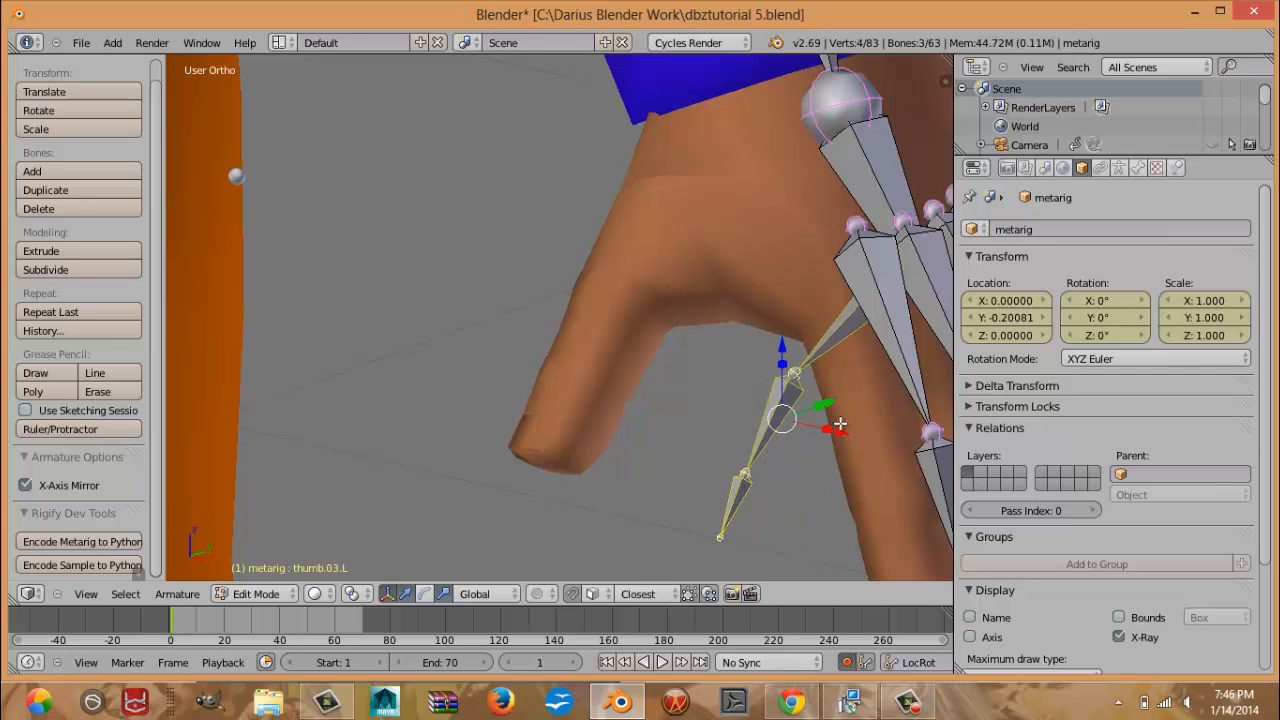
# Move the three left thumb bones onto the mesh thumb, adjusting their position in front view as well.
pyautogui.press('g')
pyautogui.click(677, 315)
pyautogui.press('KP_1')
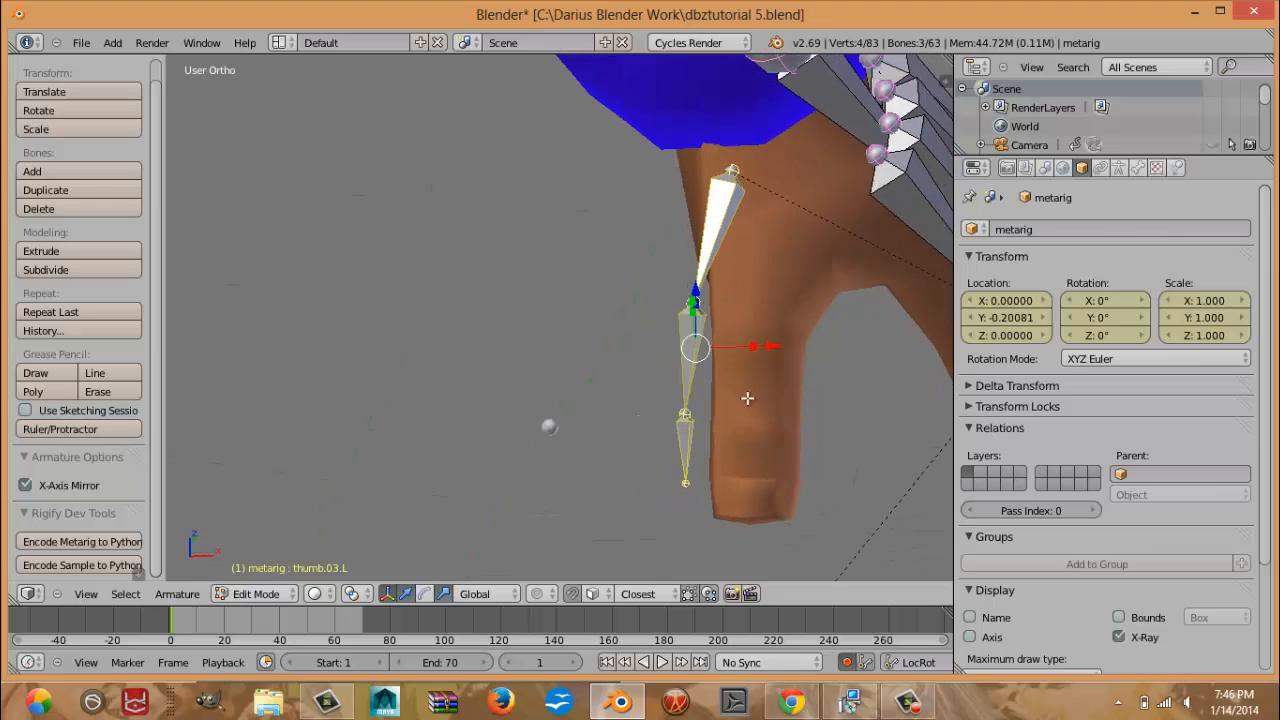
pyautogui.press('g')
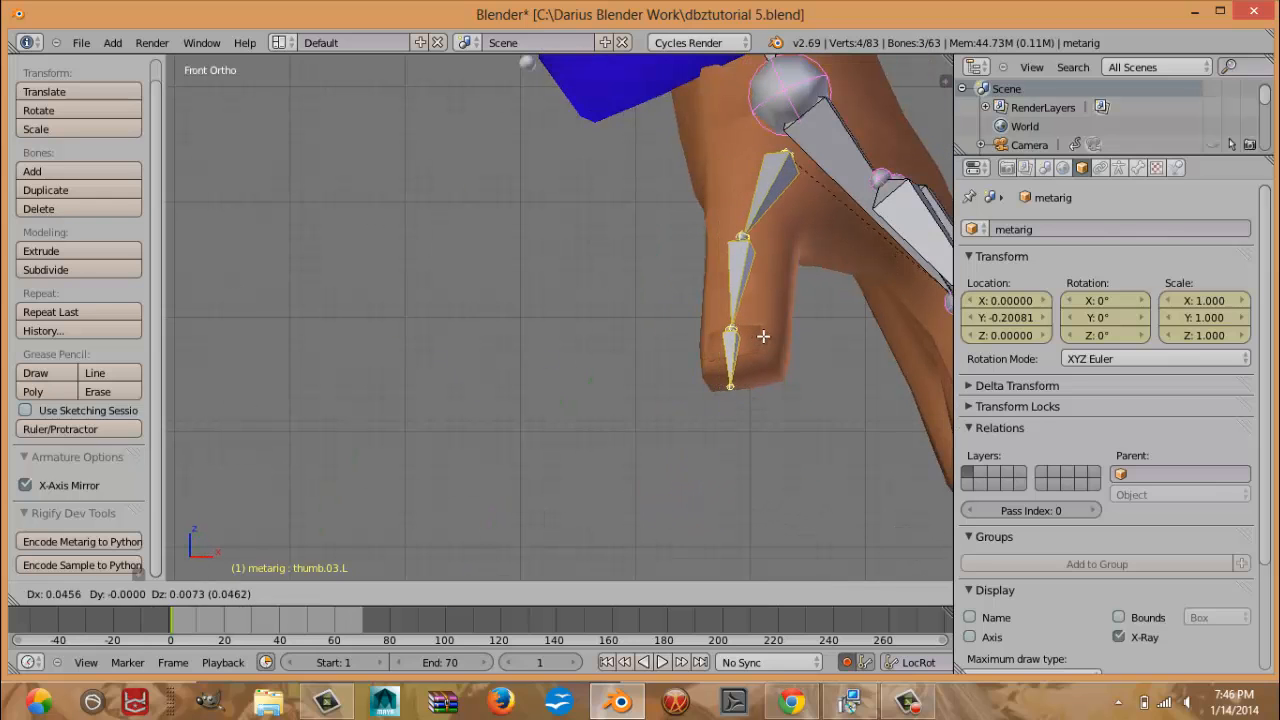
pyautogui.click(782, 316)
pyautogui.moveTo(806, 182); pyautogui.dragTo(815, 150, button='middle')
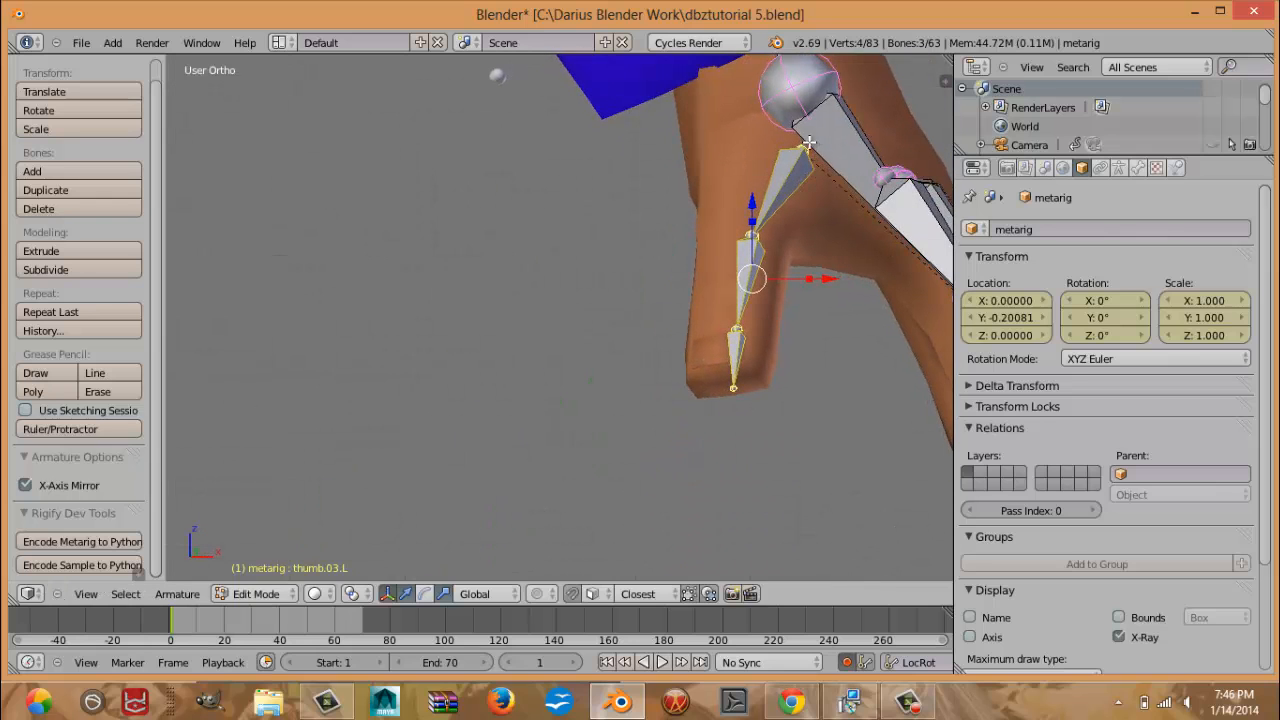
# In front view, move the left thumb's base joint up and inward toward the wrist and raise its first knuckle joint slightly.
pyautogui.rightClick(803, 151)
pyautogui.press('KP_1')
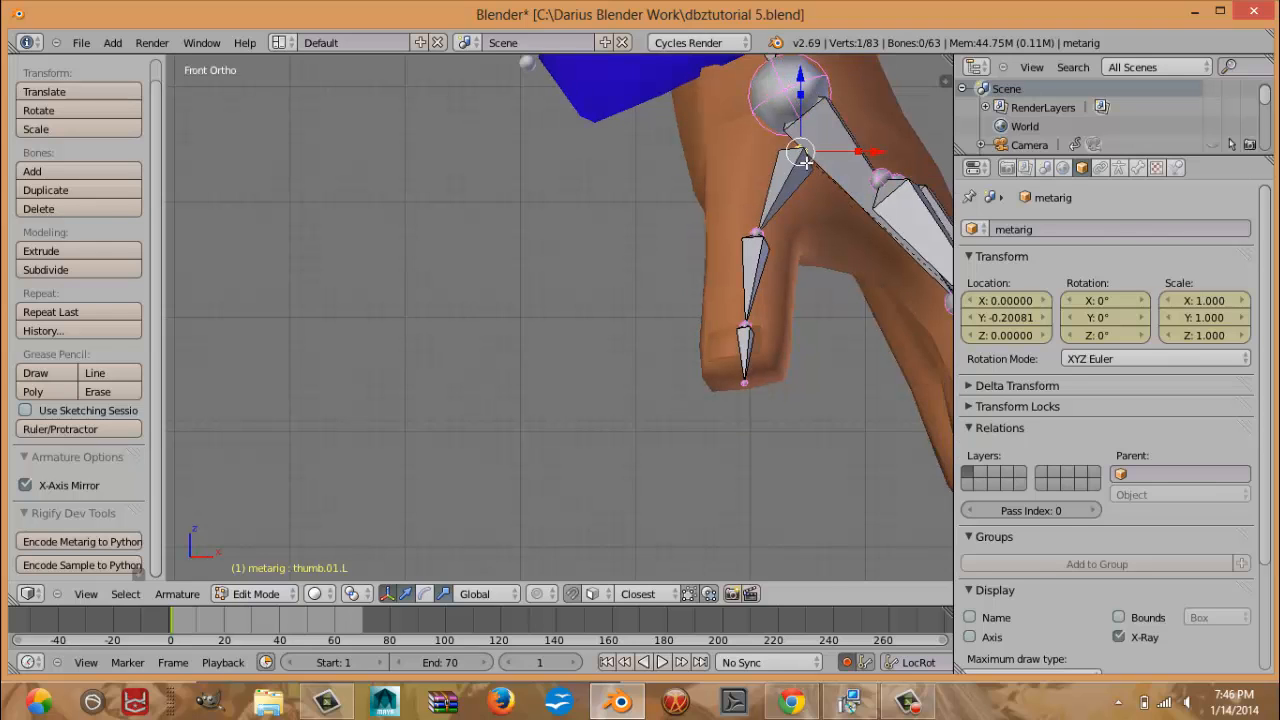
pyautogui.press('g')
pyautogui.click(784, 169)
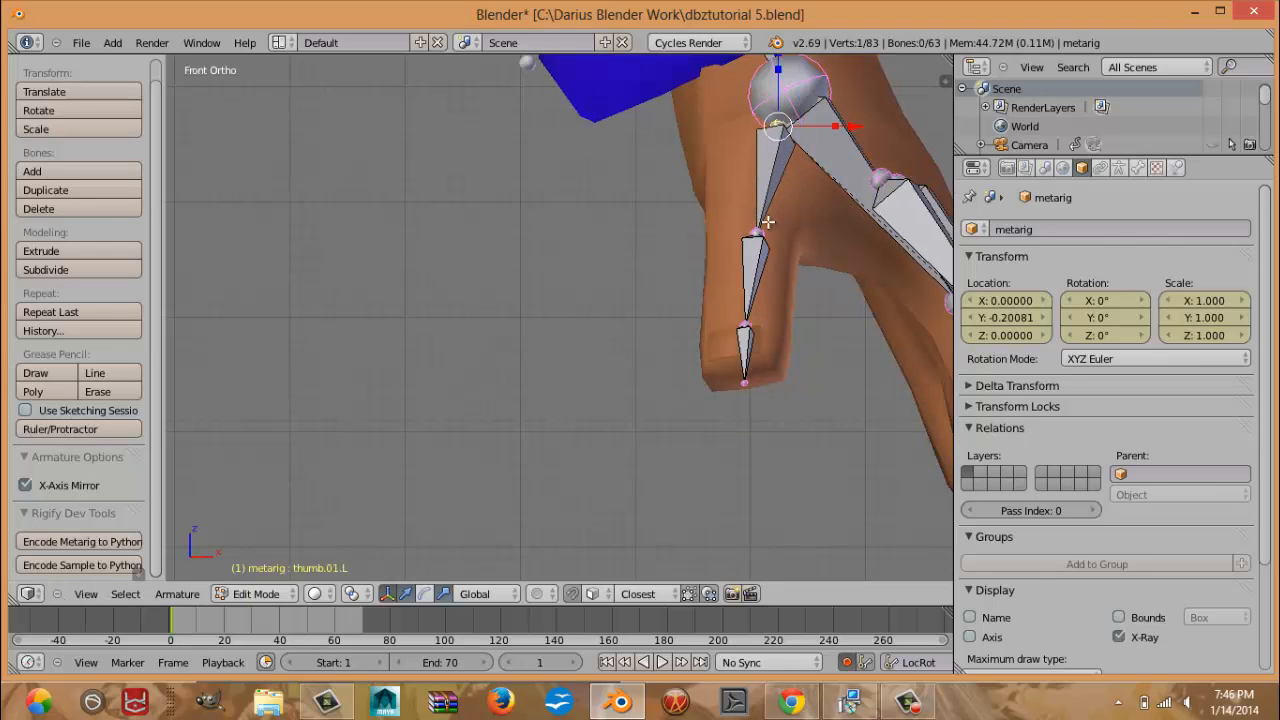
pyautogui.rightClick(759, 235)
pyautogui.press('g')
pyautogui.click(782, 275)
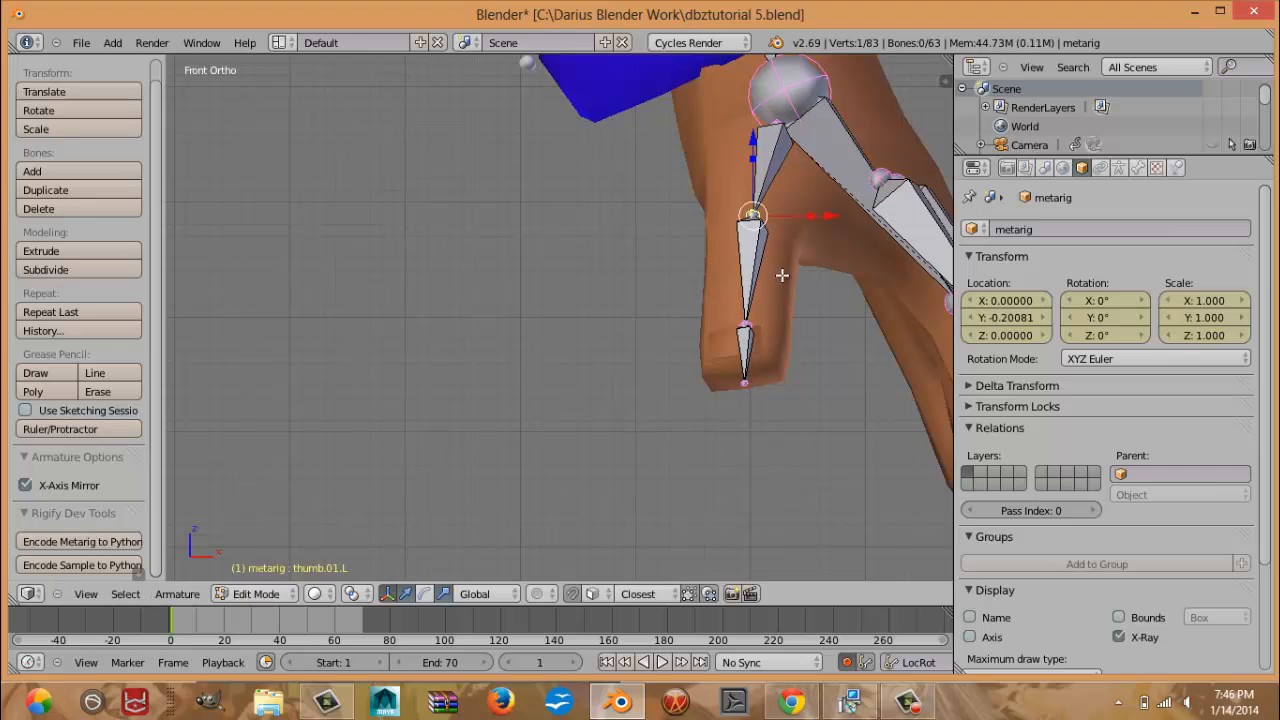
# Raise the left thumb's outer knuckle joint slightly and adjust the tip joint at the end of the mesh thumb.
pyautogui.rightClick(744, 325)
pyautogui.press('g')
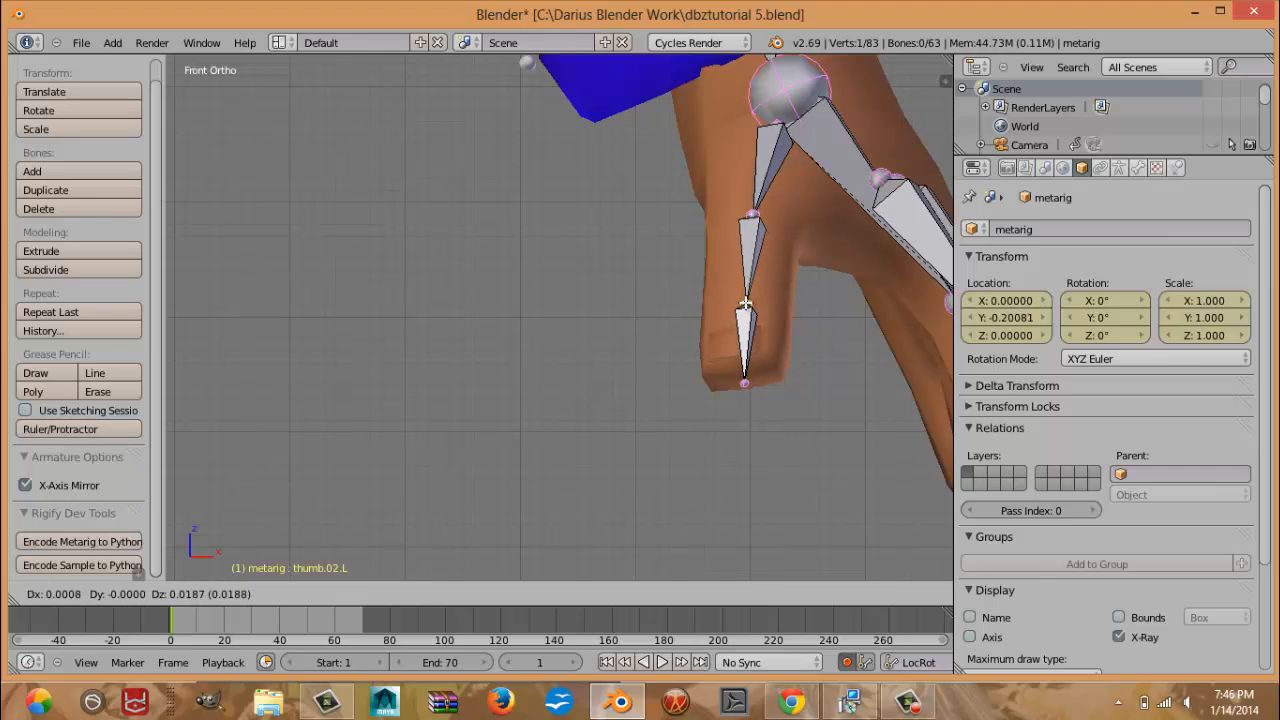
pyautogui.click(746, 318)
pyautogui.press('g')
pyautogui.click(742, 320)
pyautogui.rightClick(739, 384)
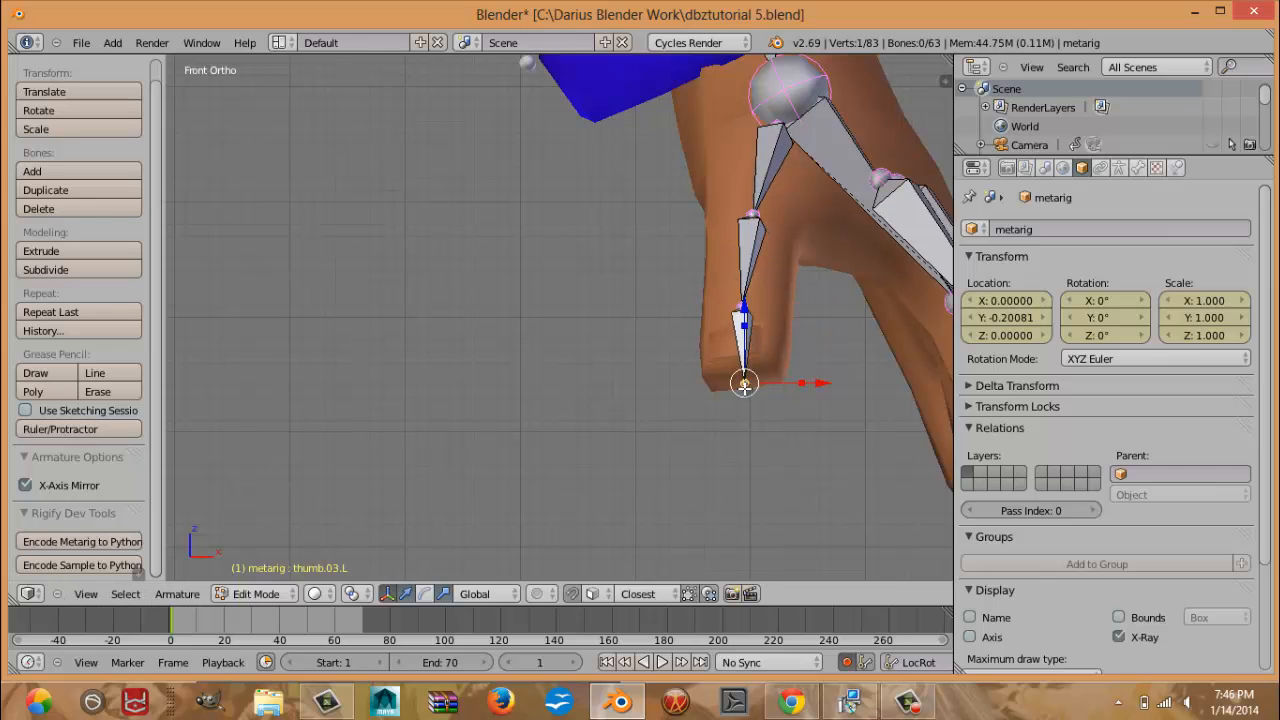
pyautogui.press('g')
pyautogui.click(739, 391)
# Select the four joints where the left palm bones meet the fingers and shift them slightly inward in front view.
pyautogui.keyDown('shift'); pyautogui.moveTo(768, 357); pyautogui.dragTo(647, 324, button='middle'); pyautogui.keyUp('shift')
pyautogui.keyDown('shift'); pyautogui.moveTo(750, 350); pyautogui.dragTo(668, 317, button='middle'); pyautogui.keyUp('shift')
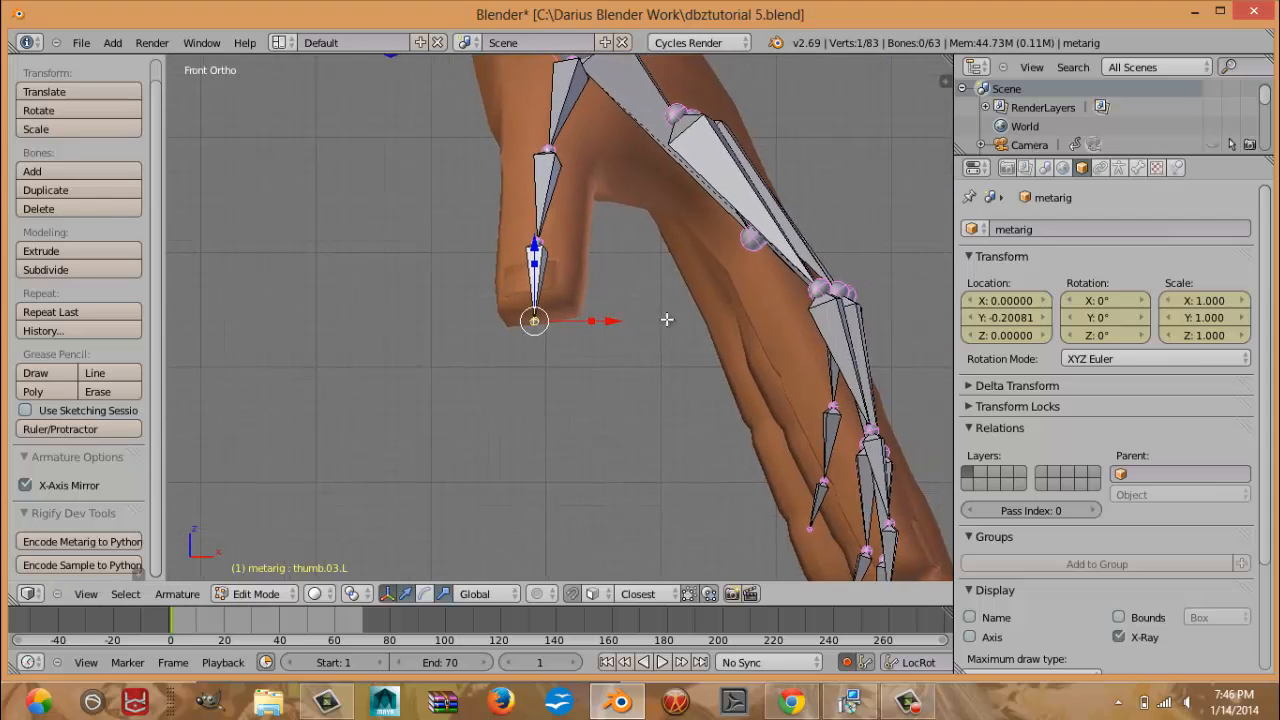
pyautogui.keyDown('shift'); pyautogui.moveTo(833, 366); pyautogui.dragTo(740, 324, button='middle'); pyautogui.keyUp('shift')
pyautogui.rightClick(732, 250)
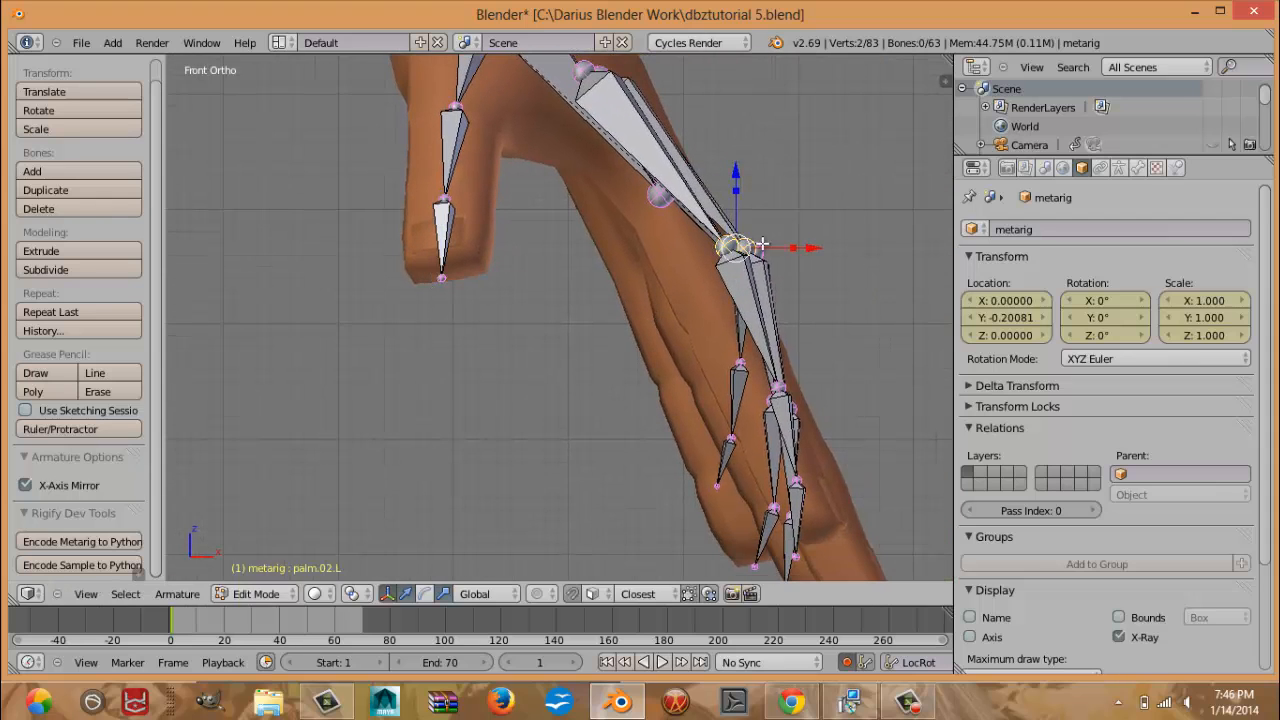
pyautogui.press('z')
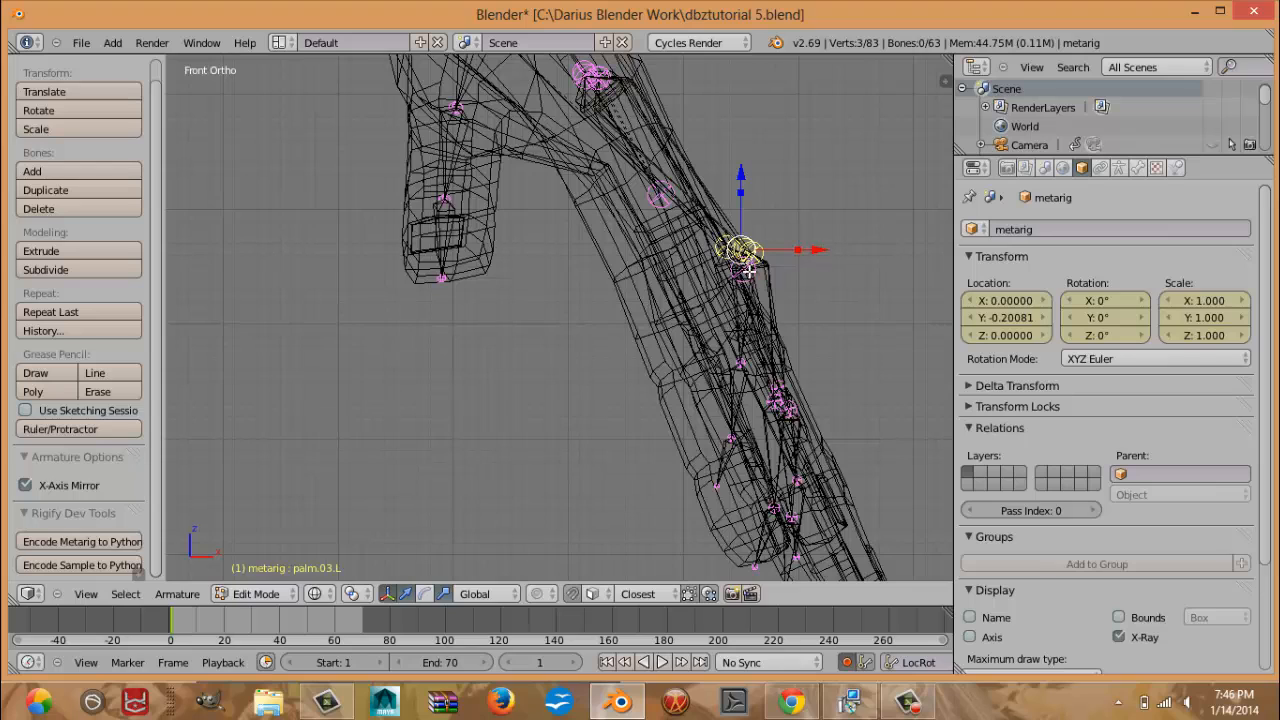
pyautogui.rightClick(749, 268)
pyautogui.rightClick(751, 268)
pyautogui.rightClick(737, 272)
pyautogui.rightClick(734, 272)
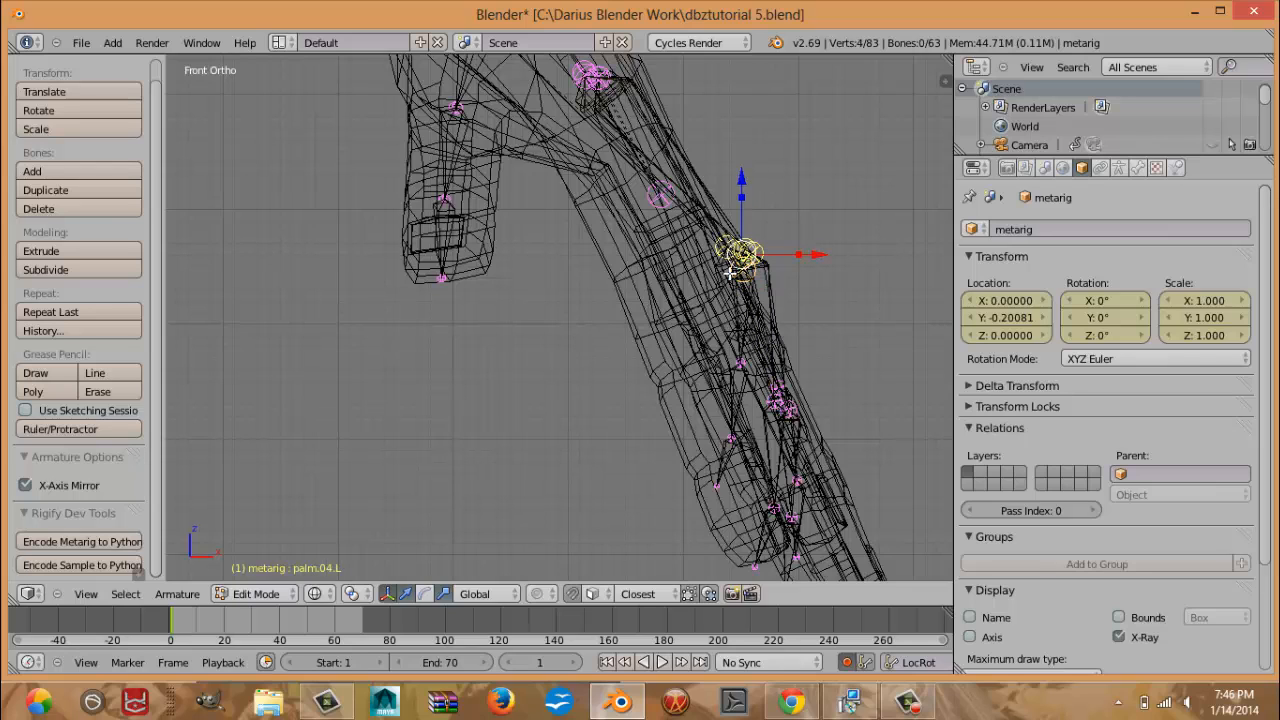
pyautogui.press('z')
pyautogui.press('g')
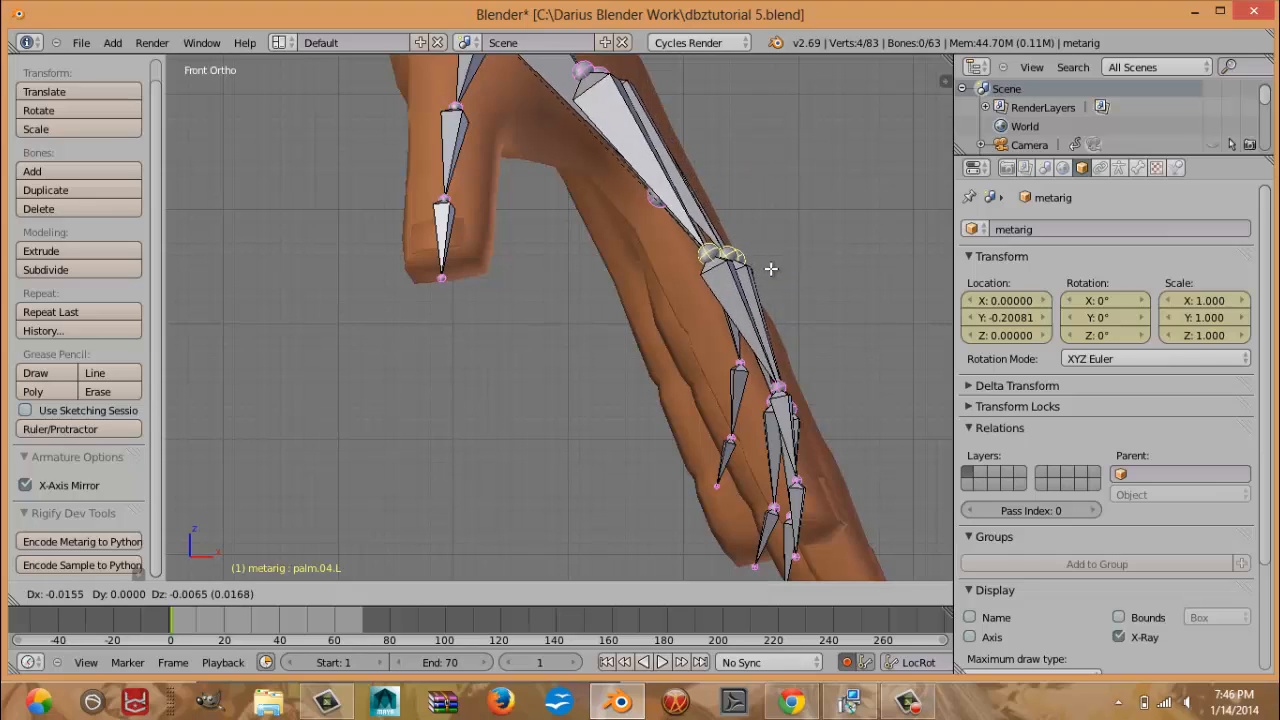
pyautogui.click(757, 268)
# From an angled view of the hand, move the four selected knuckle joints up to the base of the mesh fingers.
pyautogui.moveTo(774, 314); pyautogui.dragTo(719, 385, button='middle')
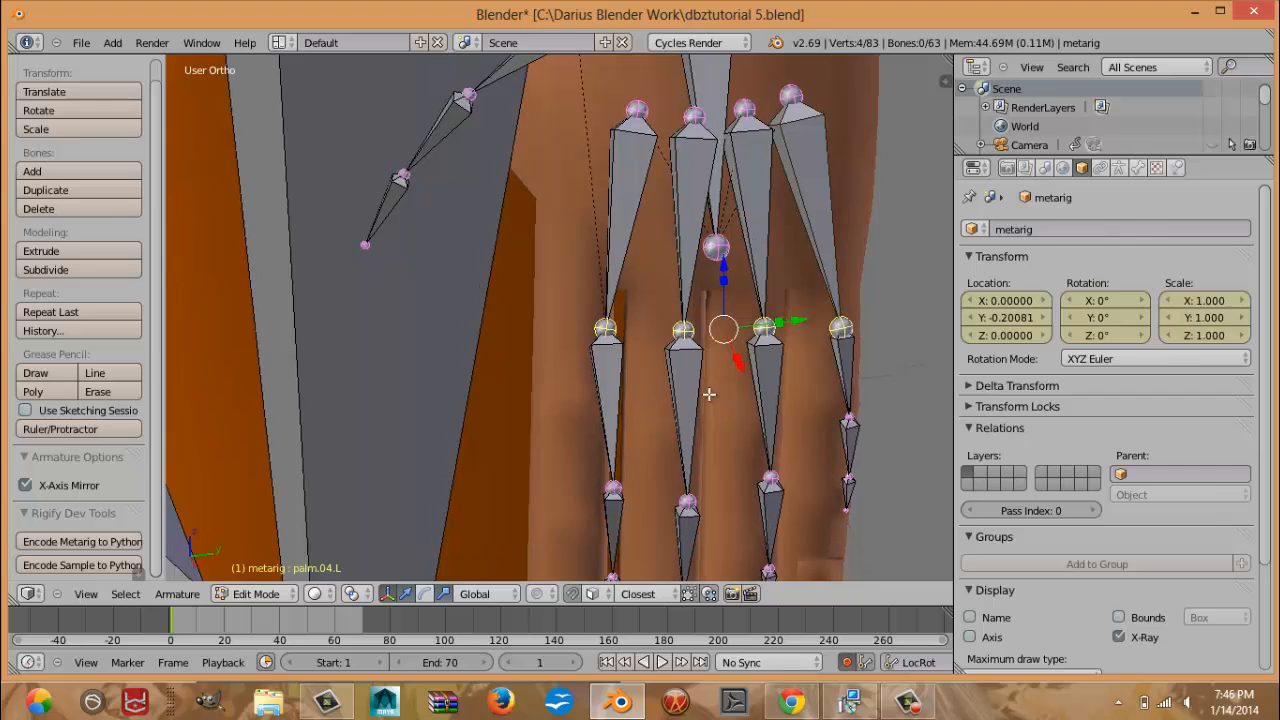
pyautogui.press('g')
pyautogui.click(692, 354)
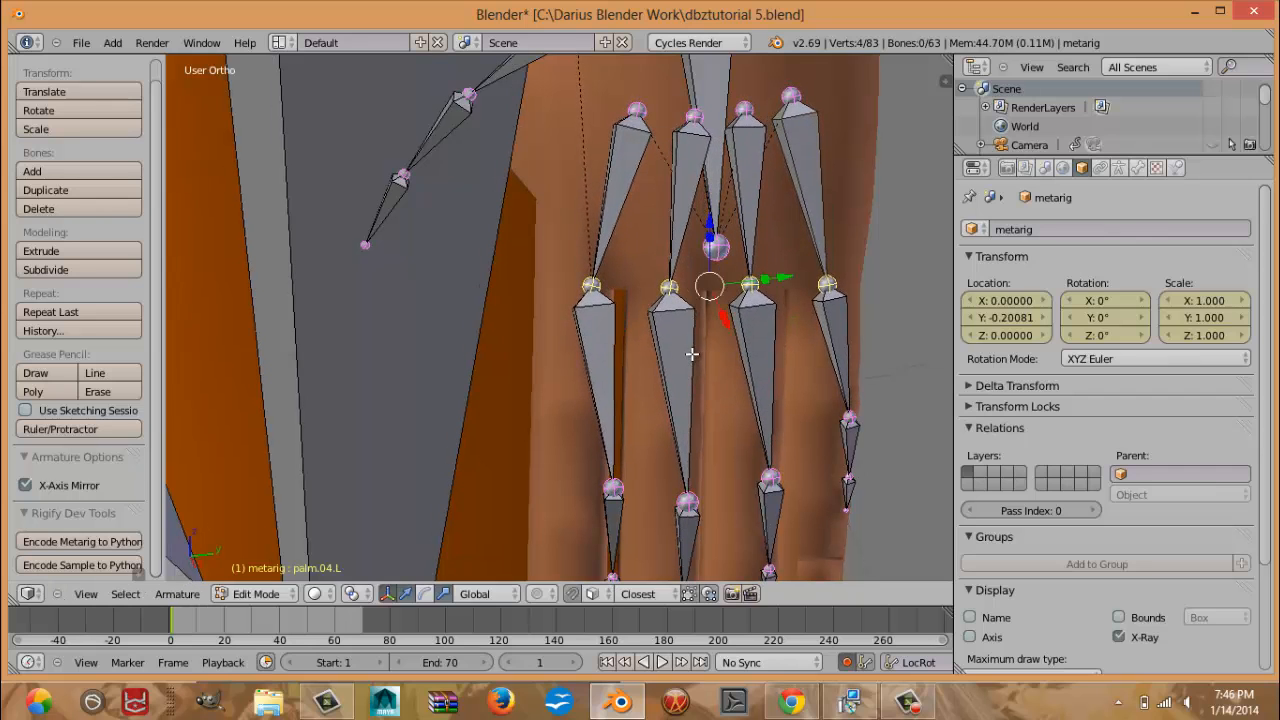
# Select the two outer bones of the left index finger and move them along Y into the mesh index finger.
pyautogui.moveTo(696, 371); pyautogui.dragTo(628, 438, button='middle')
pyautogui.rightClick(606, 450)
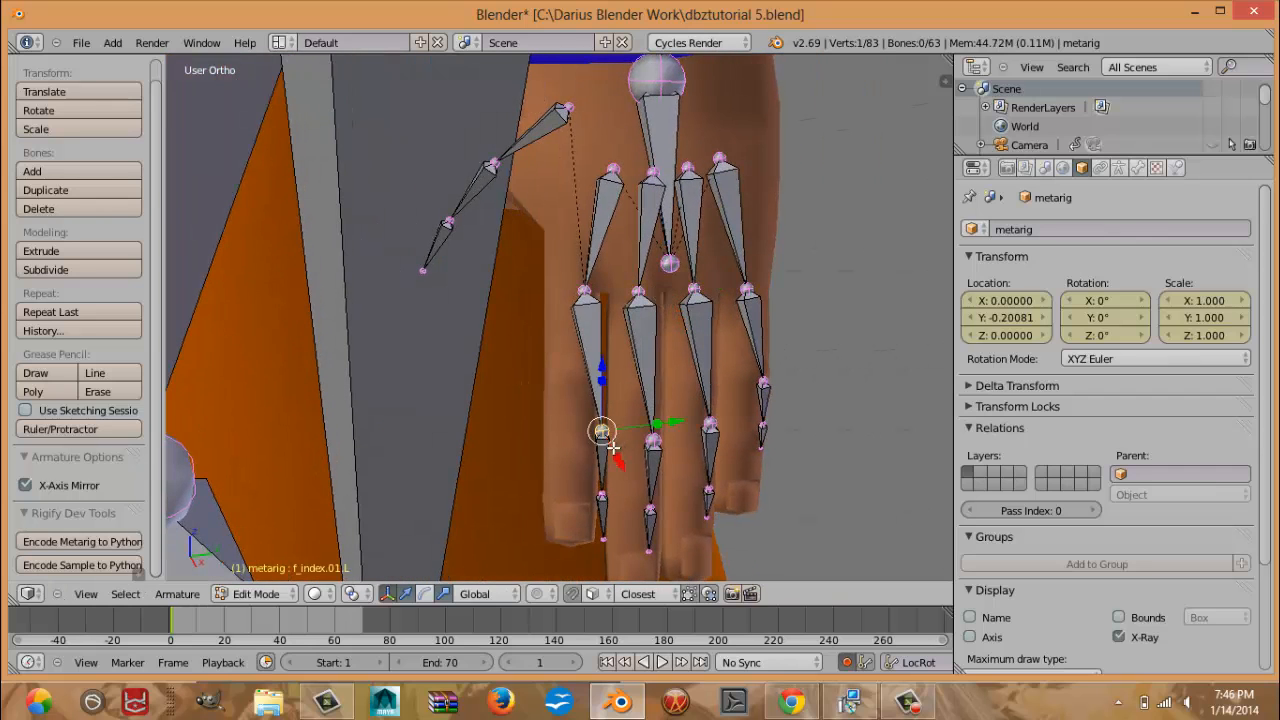
pyautogui.keyDown('shift'); pyautogui.rightClick(604, 500); pyautogui.keyUp('shift')
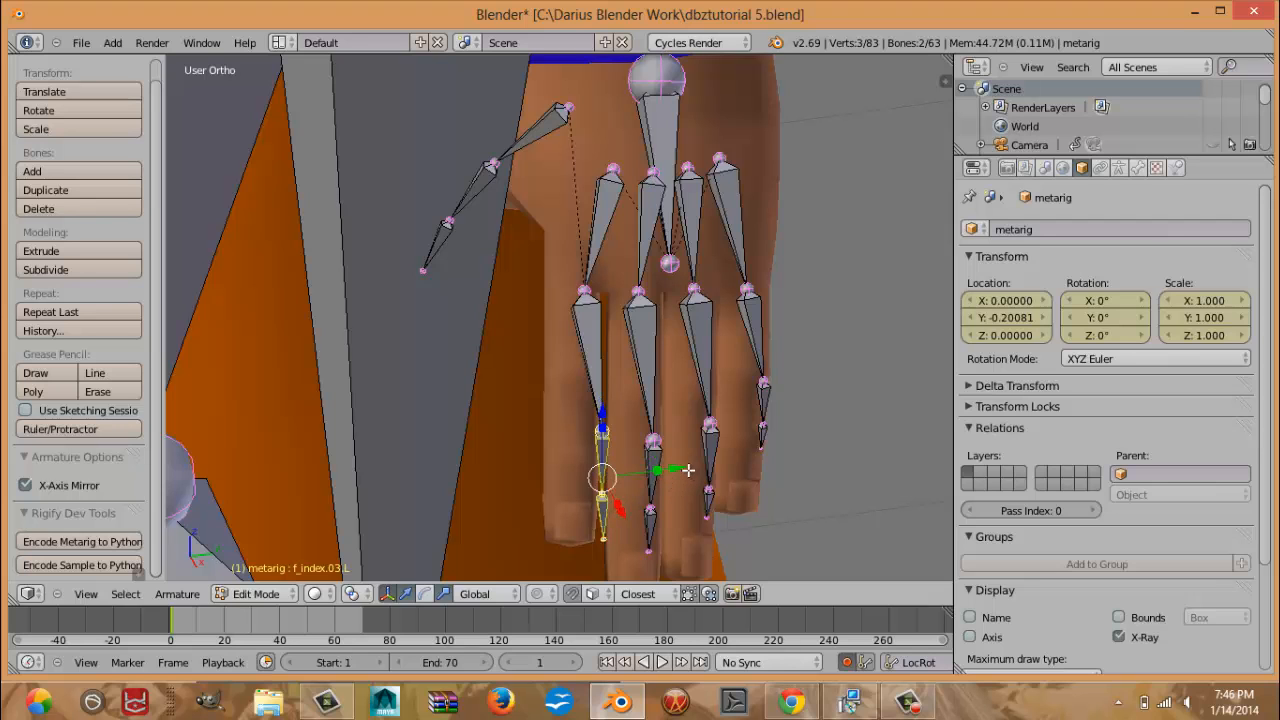
pyautogui.moveTo(683, 470); pyautogui.dragTo(648, 474)
pyautogui.moveTo(605, 454); pyautogui.dragTo(696, 416, button='middle')
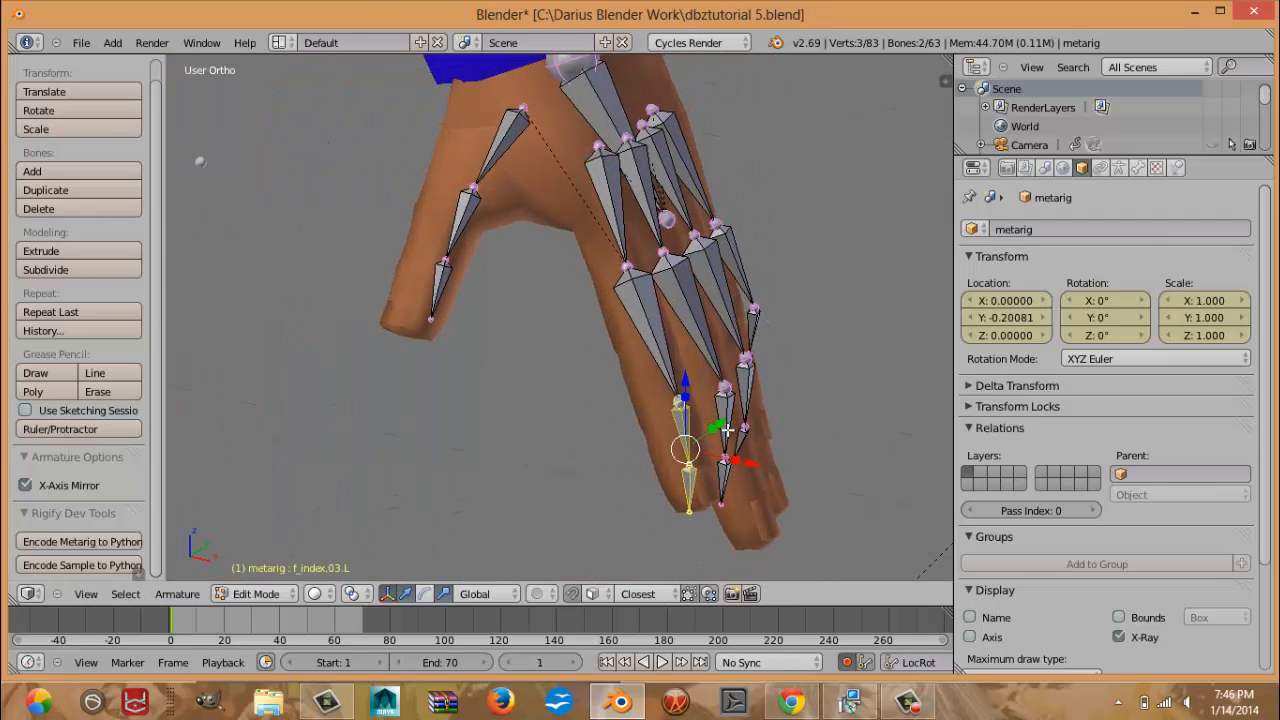
# Shift the left index finger's first knuckle joint along X in front view and raise it to the mesh knuckle.
pyautogui.press('KP_1')
pyautogui.rightClick(712, 364)
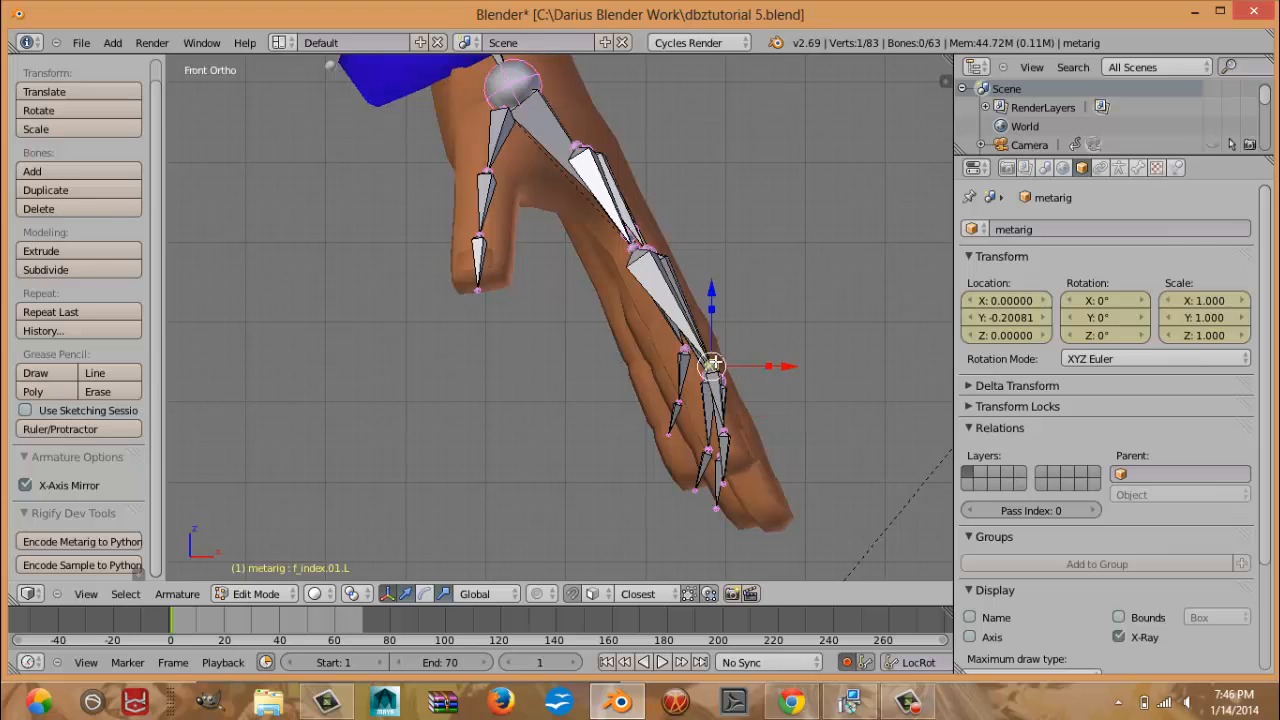
pyautogui.moveTo(802, 368); pyautogui.dragTo(785, 369)
pyautogui.moveTo(718, 381); pyautogui.dragTo(597, 430, button='middle')
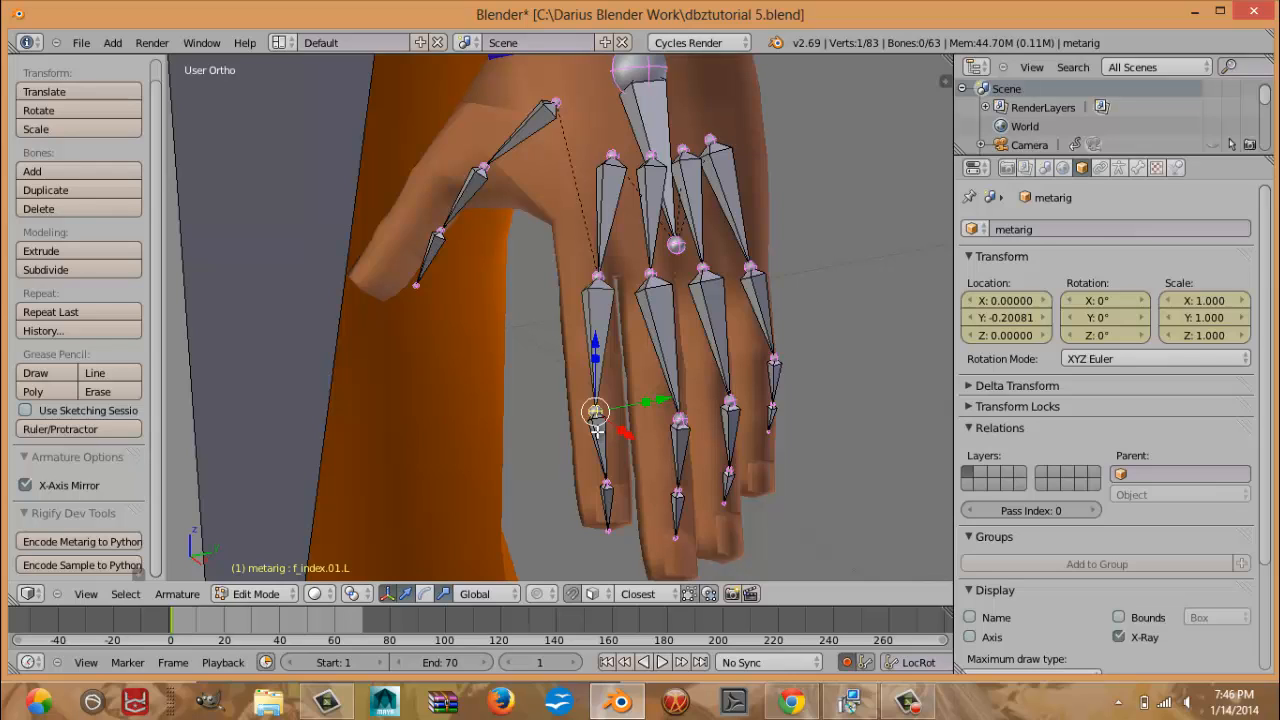
pyautogui.moveTo(595, 412); pyautogui.dragTo(605, 366)
# Raise the joint between the two outer index finger bones and center it inside the mesh finger.
pyautogui.rightClick(607, 481)
pyautogui.press('g')
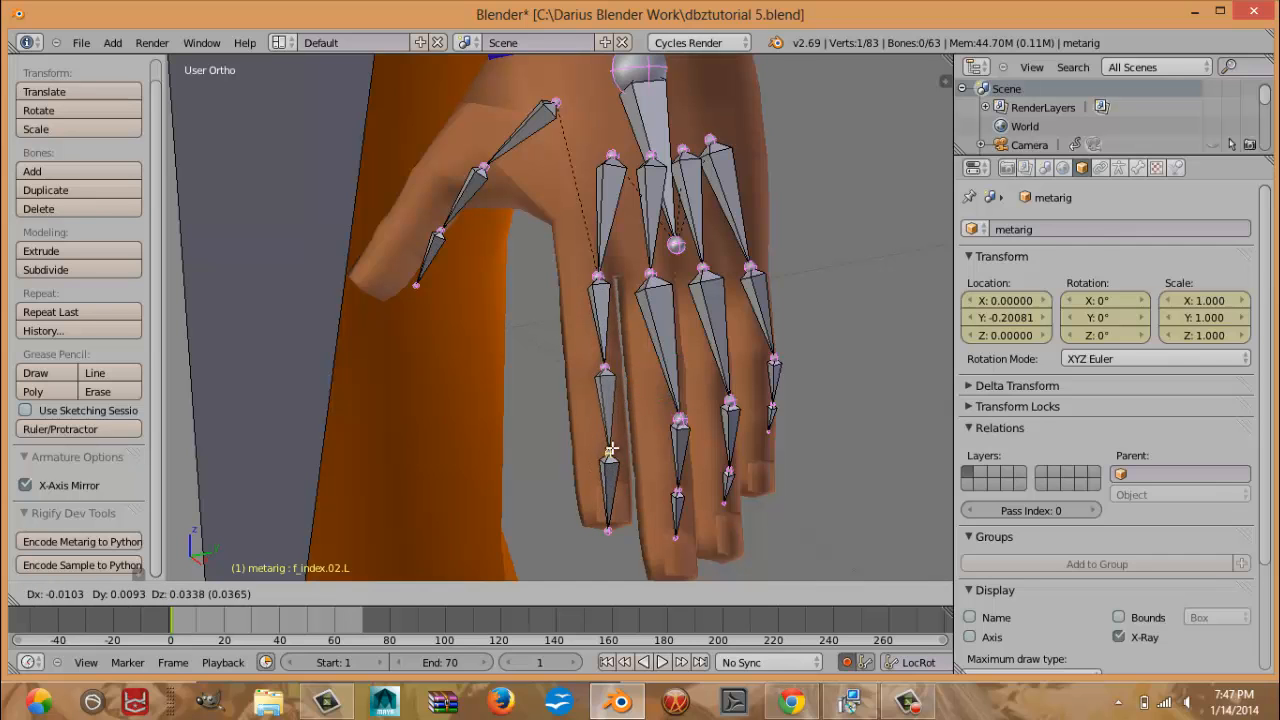
pyautogui.click(609, 433)
pyautogui.moveTo(609, 433); pyautogui.dragTo(604, 470, button='middle')
pyautogui.press('g')
pyautogui.click(572, 436)
# Move the index finger's tip joint along X and place it at the end of the mesh finger.
pyautogui.rightClick(660, 511)
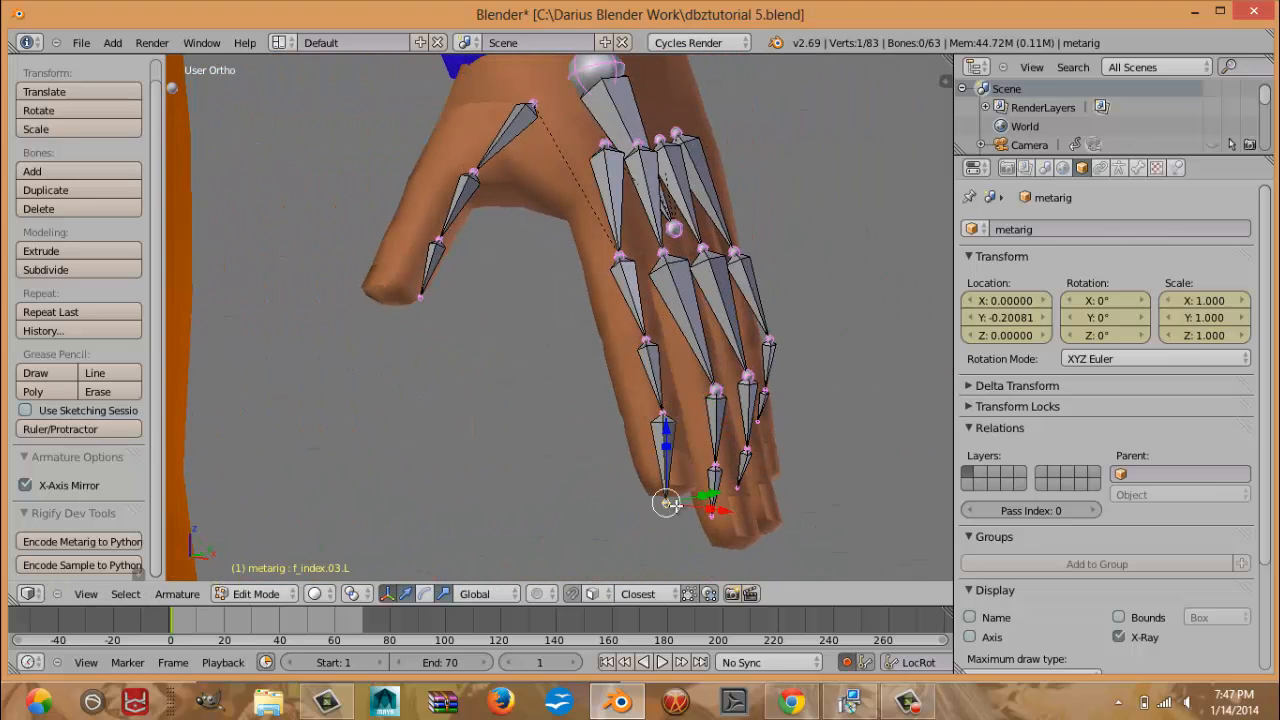
pyautogui.moveTo(661, 511); pyautogui.dragTo(490, 270, button='middle')
pyautogui.press('g')
pyautogui.press('x')
pyautogui.click(822, 490)
pyautogui.press('g')
pyautogui.click(635, 512)
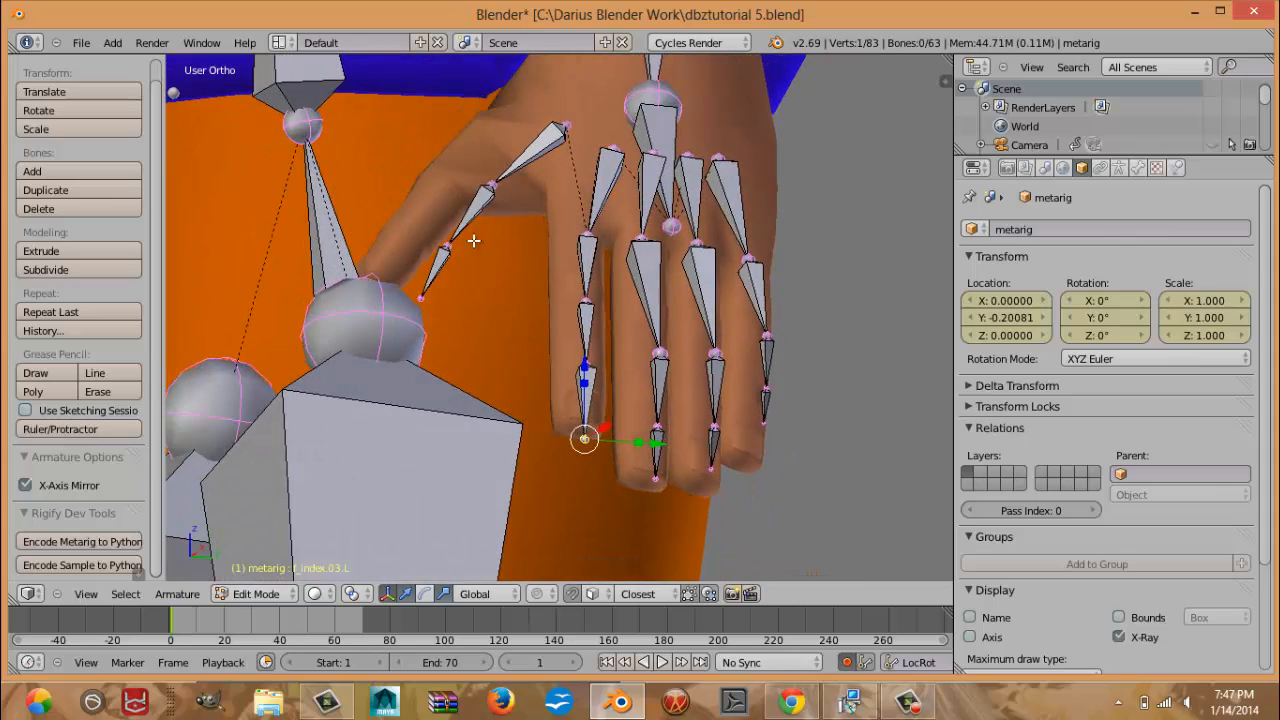
# Reposition the left thumb's inner knuckle joint and move its tip joint to the end of the mesh thumb.
pyautogui.rightClick(471, 217)
pyautogui.press('g')
pyautogui.click(469, 222)
pyautogui.rightClick(424, 300)
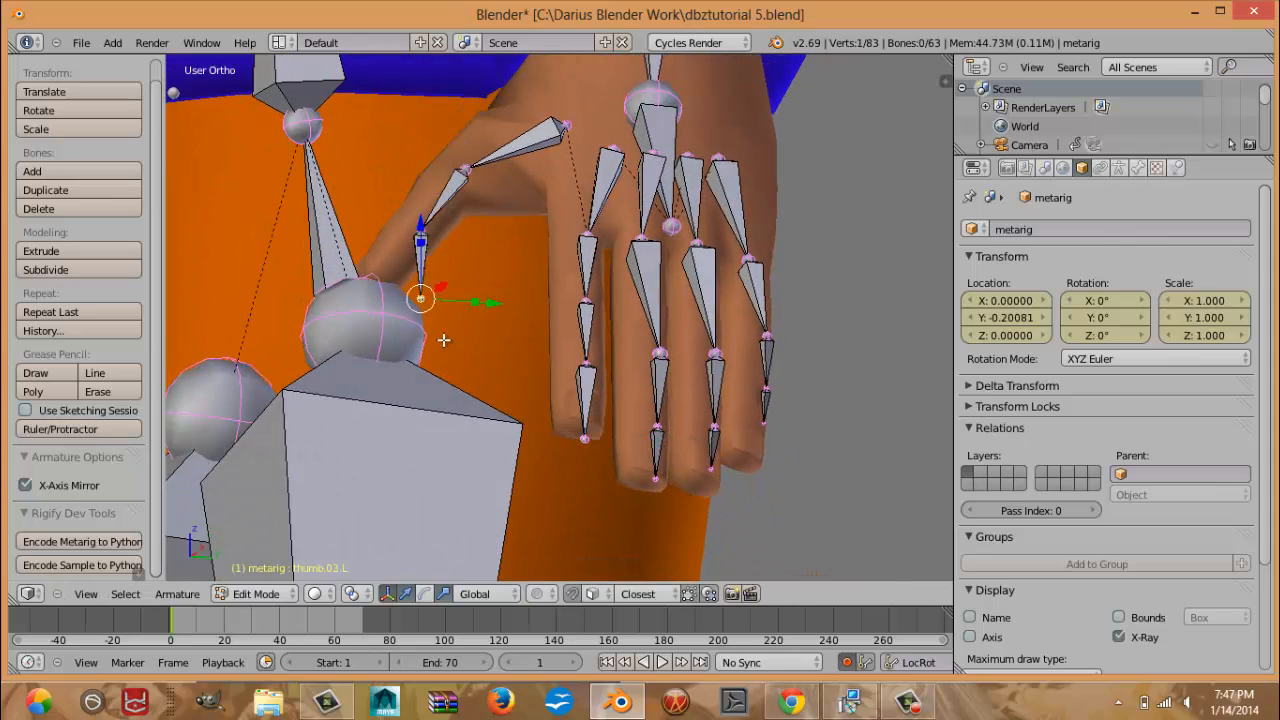
pyautogui.press('g')
pyautogui.press('z')
pyautogui.rightClick(438, 348)
pyautogui.moveTo(443, 349); pyautogui.dragTo(480, 356, button='middle')
pyautogui.press('g')
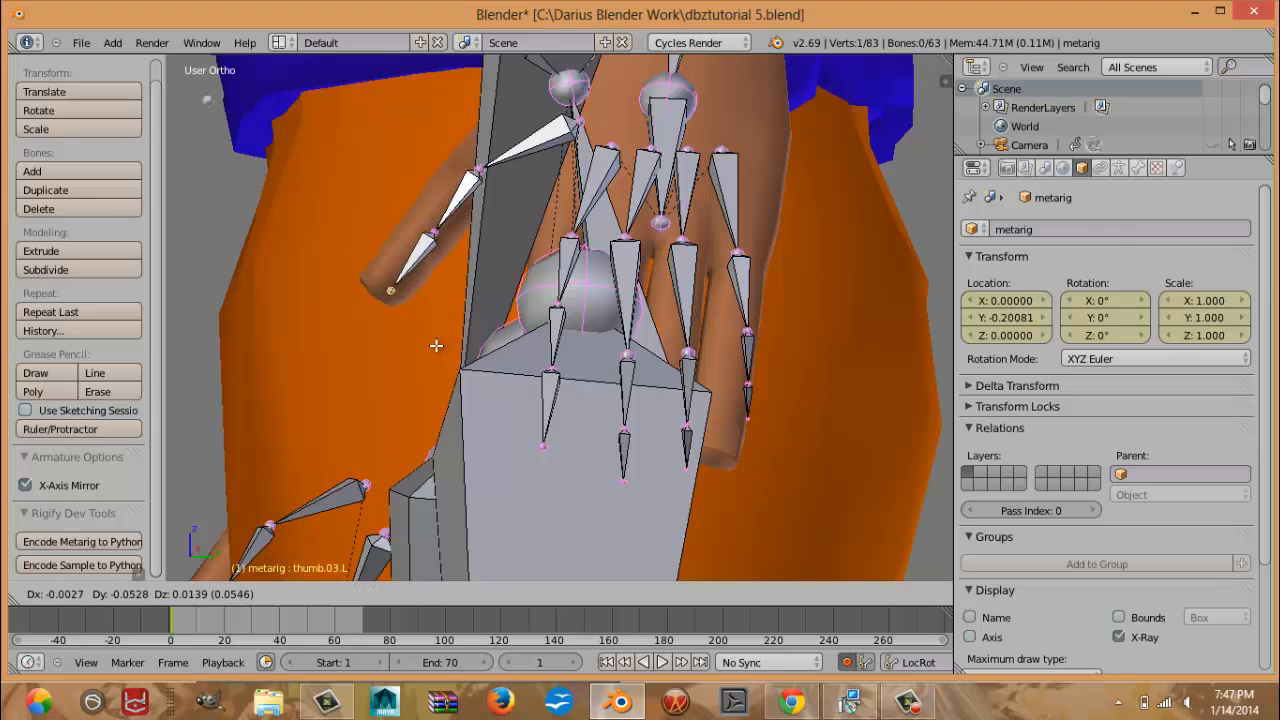
pyautogui.click(436, 346)
# Align the thumb's outer knuckle joint from two angles and shift the inner knuckle joint to sit inside the mesh thumb.
pyautogui.press('g')
pyautogui.click(468, 236)
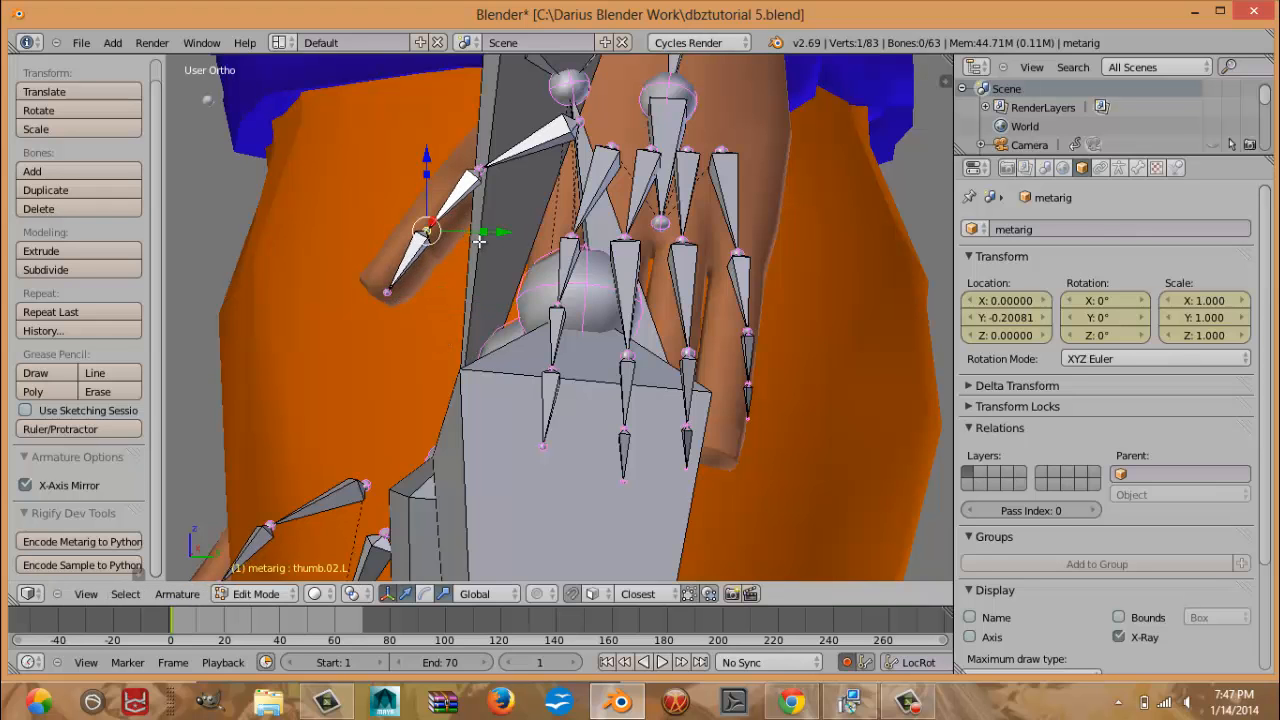
pyautogui.moveTo(468, 236); pyautogui.dragTo(530, 341, button='middle')
pyautogui.press('g')
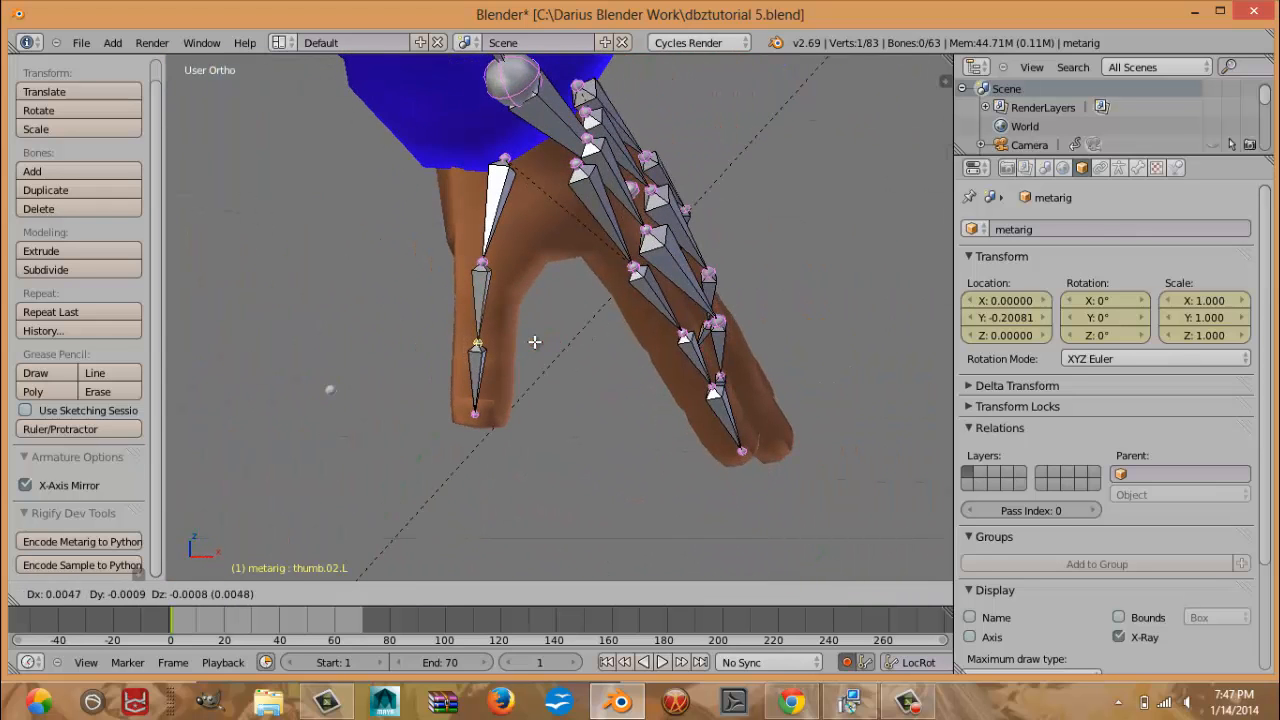
pyautogui.click(534, 341)
pyautogui.rightClick(482, 266)
pyautogui.press('g')
pyautogui.click(487, 265)
pyautogui.moveTo(580, 305); pyautogui.dragTo(450, 355, button='middle')
pyautogui.moveTo(580, 342)
pyautogui.mouseDown(button='middle')
pyautogui.moveTo(531, 346)
pyautogui.moveTo(578, 347)
pyautogui.mouseUp(button='middle')
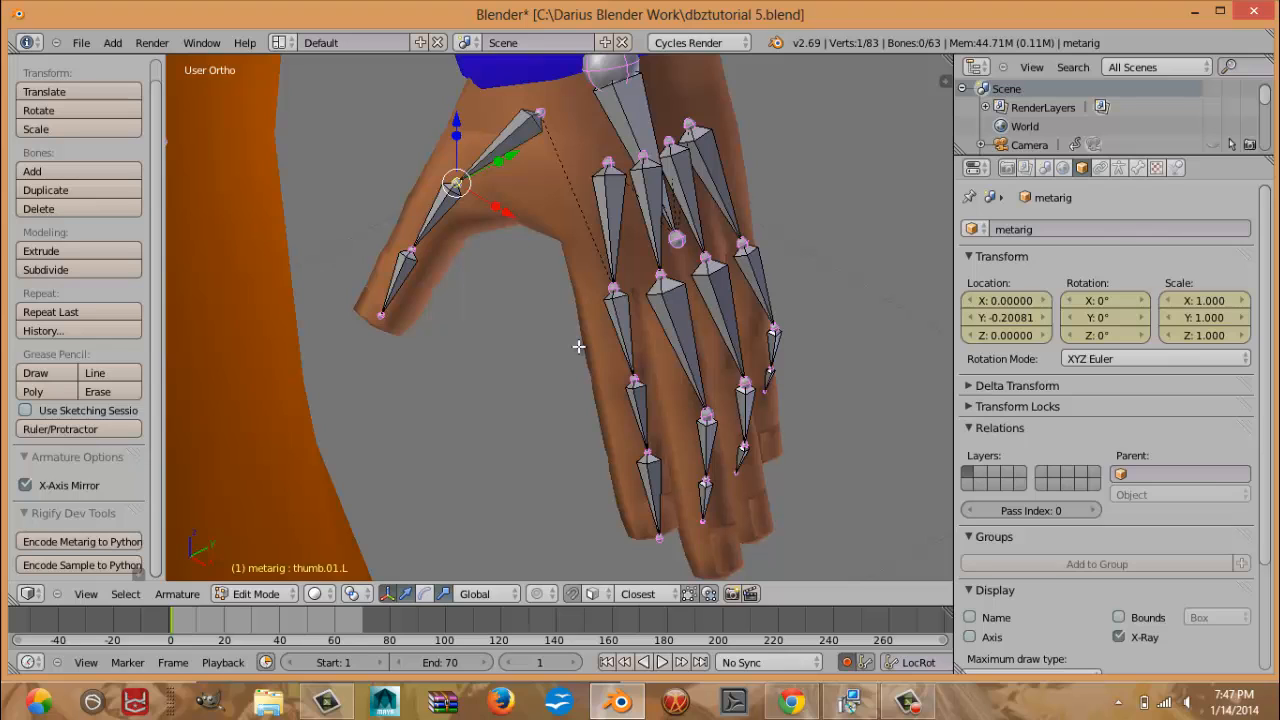
# Move the middle finger's tip joint down to the end of the mesh middle finger.
pyautogui.scroll(3, 674, 357)
pyautogui.moveTo(732, 400); pyautogui.dragTo(746, 303, button='middle')
pyautogui.press('g')
pyautogui.click(618, 438)
pyautogui.rightClick(692, 424)
pyautogui.rightClick(743, 392)
pyautogui.rightClick(739, 462)
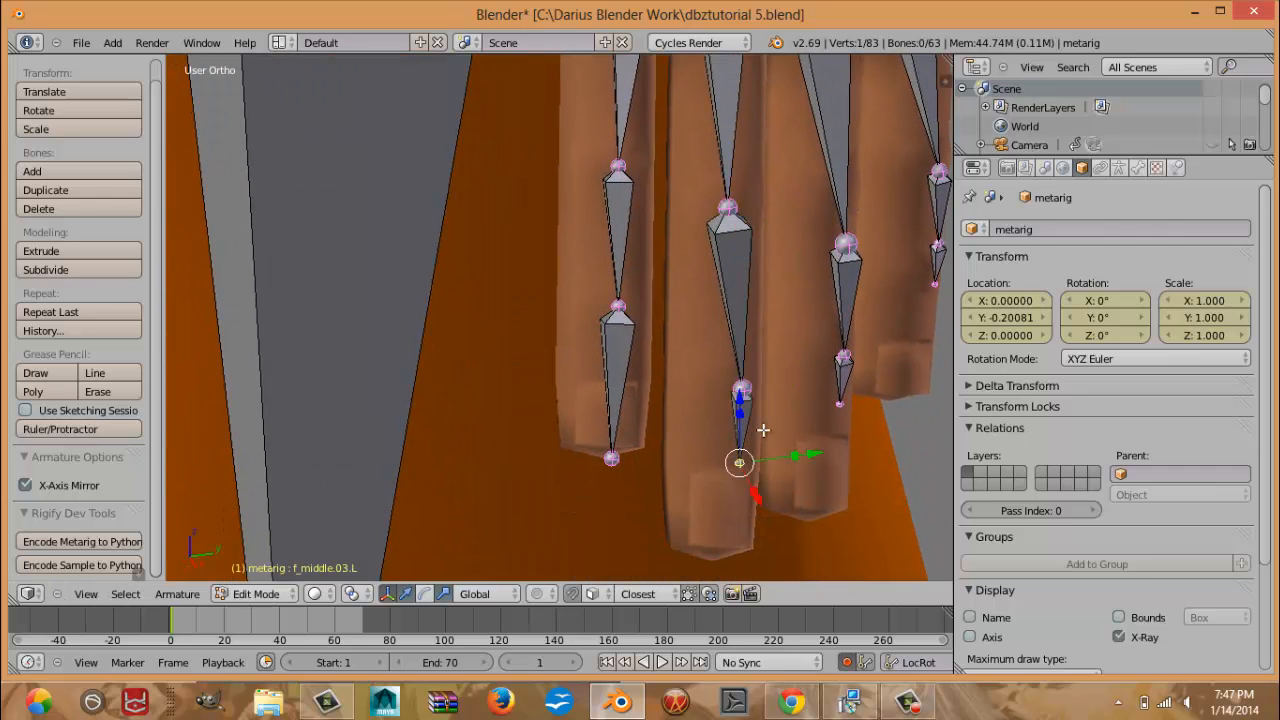
pyautogui.press('g')
pyautogui.click(739, 516)
# Shift the middle finger's outer knuckle joint toward the center of the mesh finger and select the knuckle joint above it.
pyautogui.rightClick(750, 384)
pyautogui.press('g')
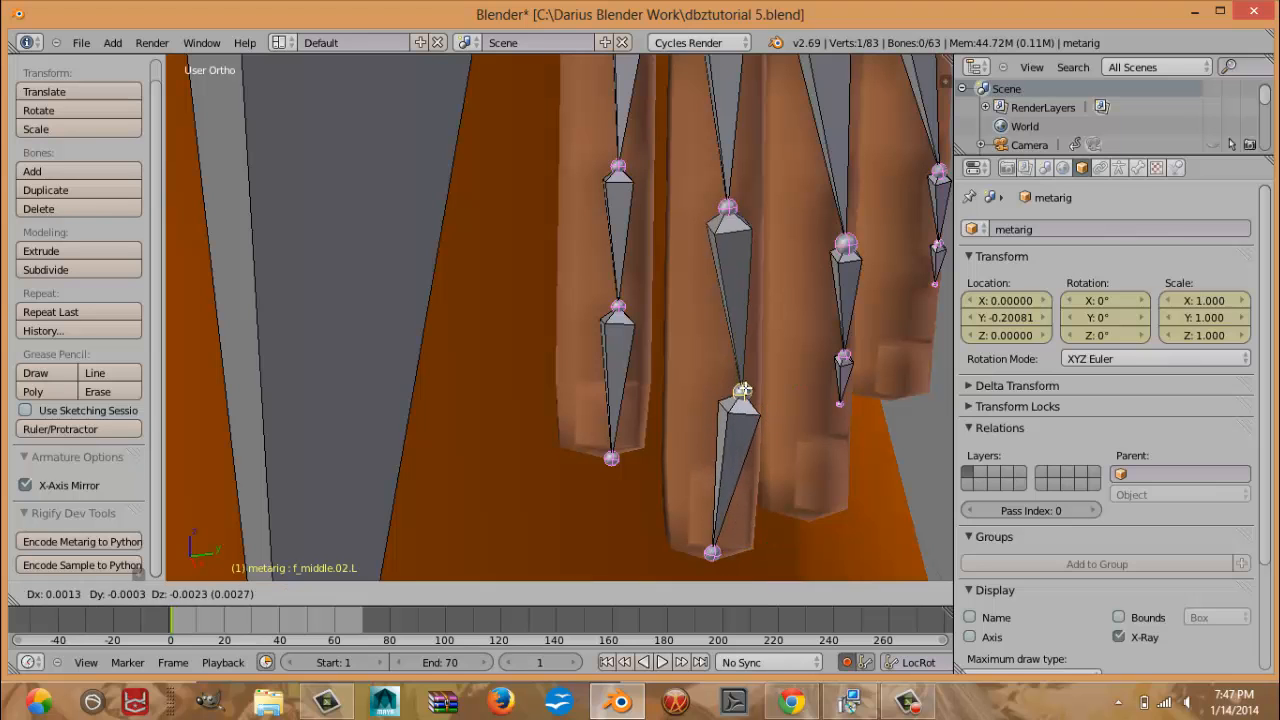
pyautogui.click(731, 376)
pyautogui.rightClick(728, 200)
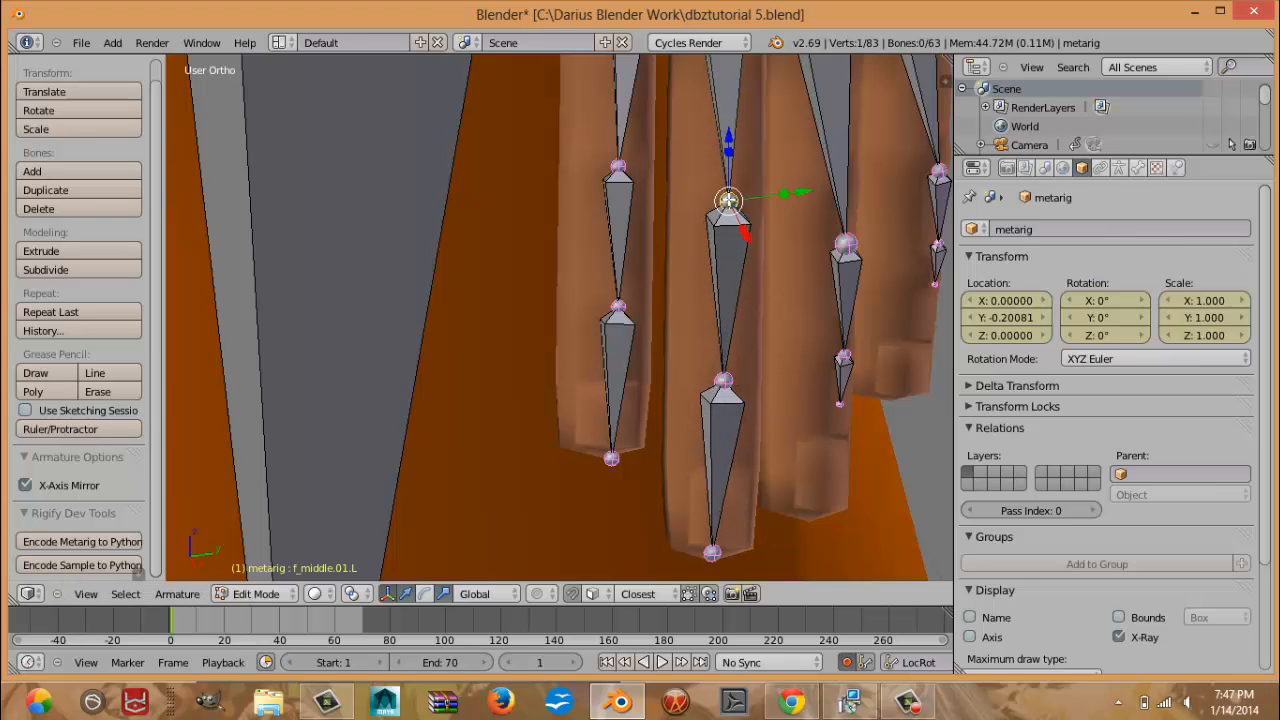
# Switch to wireframe display and shift the middle finger's outermost bone along Y into the center of the mesh finger.
pyautogui.moveTo(733, 394); pyautogui.dragTo(906, 385, button='middle')
pyautogui.press('z')
pyautogui.rightClick(817, 432)
pyautogui.rightClick(817, 432)
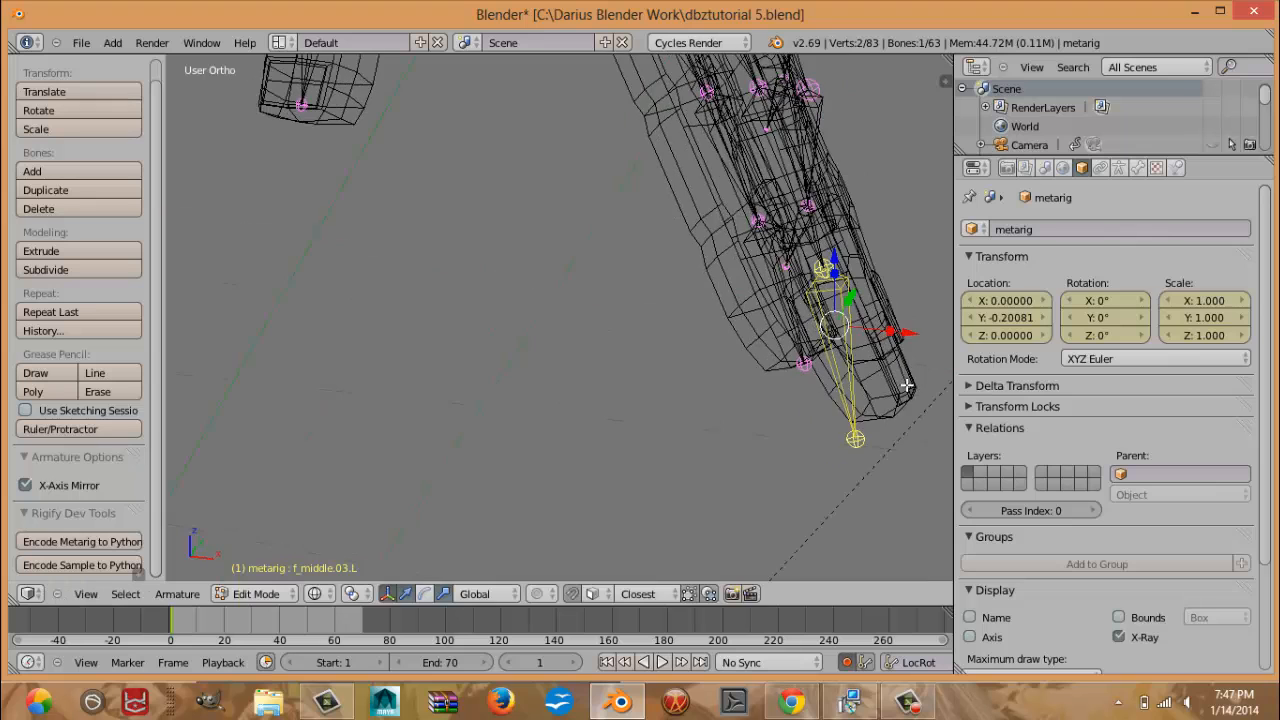
pyautogui.rightClick(855, 439)
pyautogui.press('KP_1')
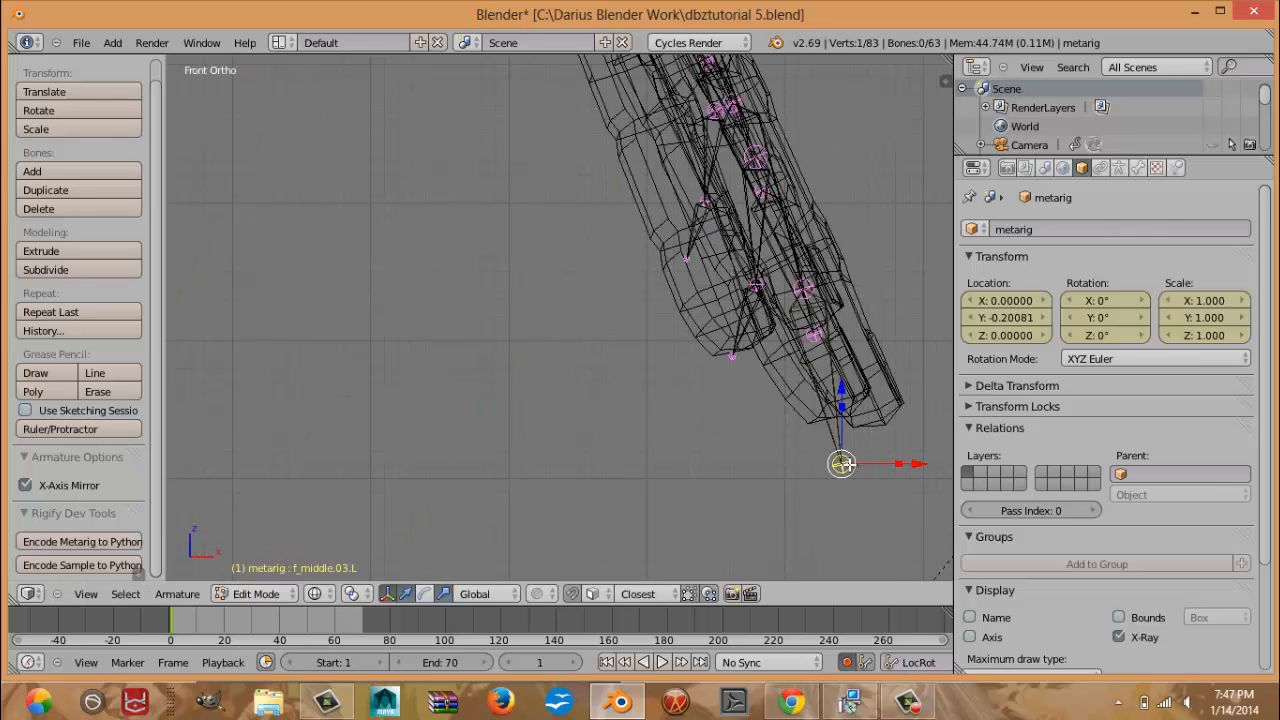
pyautogui.moveTo(886, 437); pyautogui.dragTo(761, 470, button='middle')
pyautogui.rightClick(721, 437)
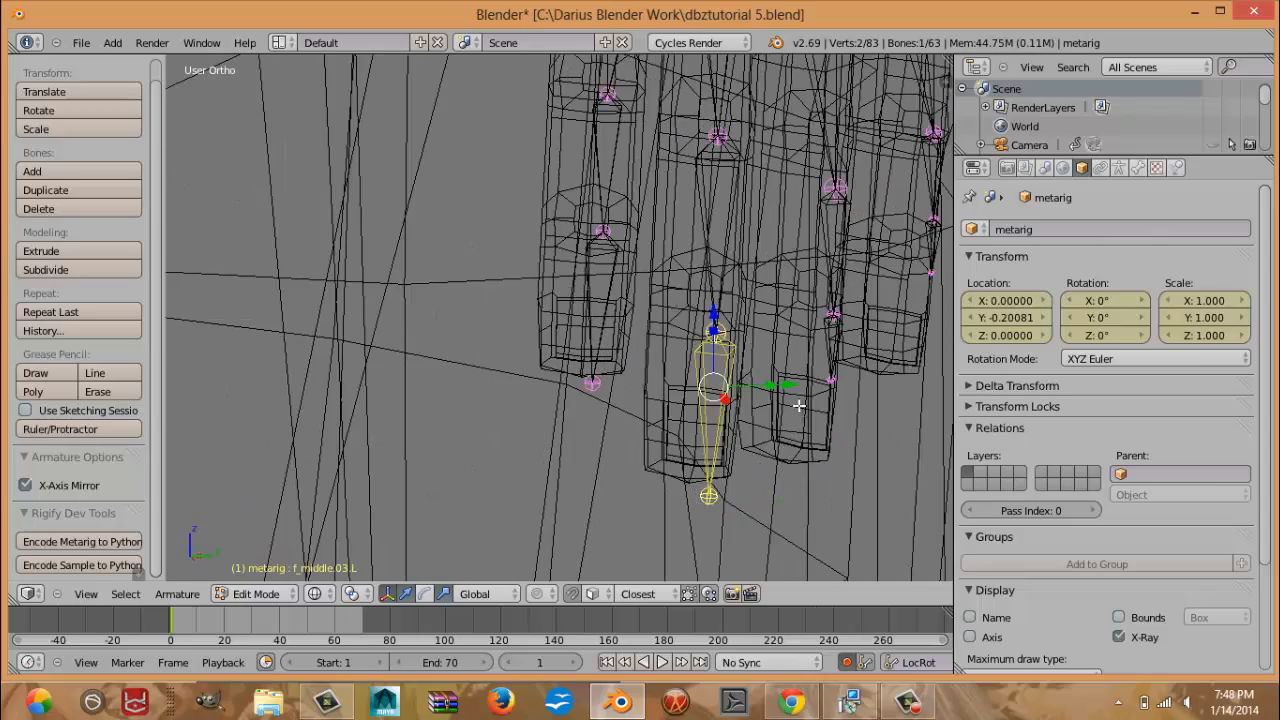
pyautogui.moveTo(791, 386); pyautogui.dragTo(779, 384)
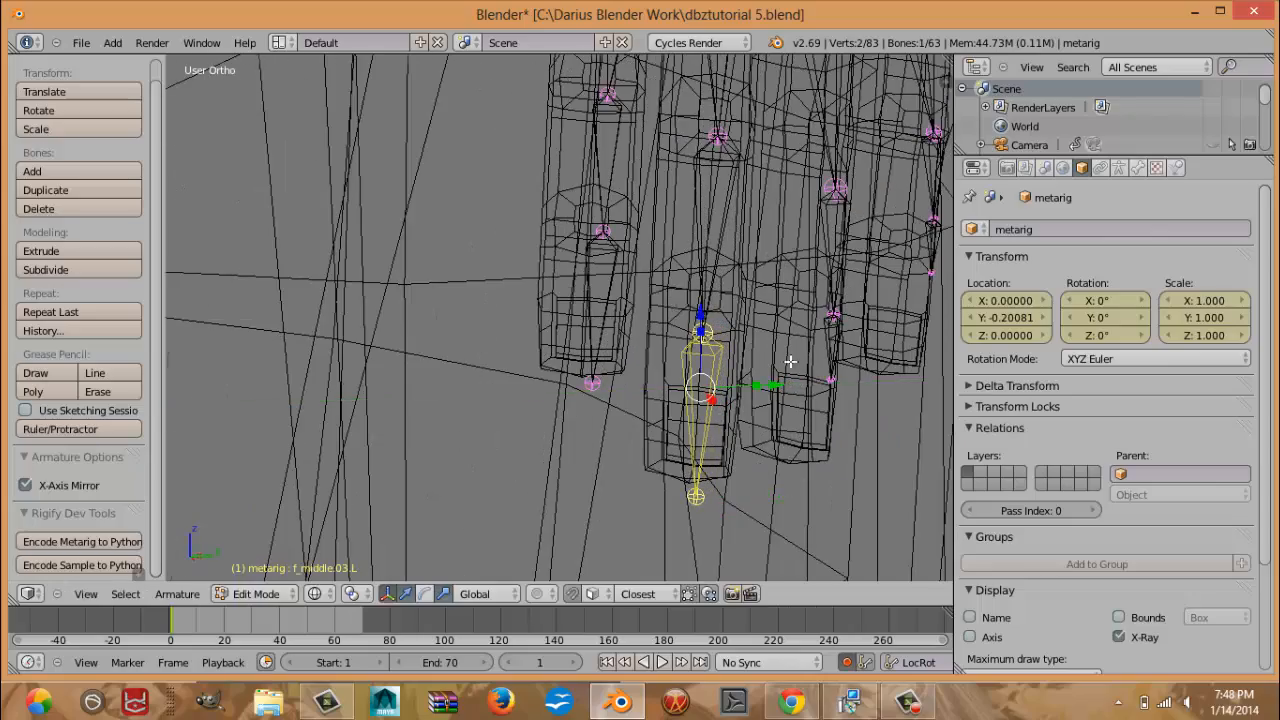
# Move the ring finger's outermost bone sideways into the mesh ring finger.
pyautogui.moveTo(790, 361); pyautogui.dragTo(754, 374, button='middle')
pyautogui.rightClick(797, 316)
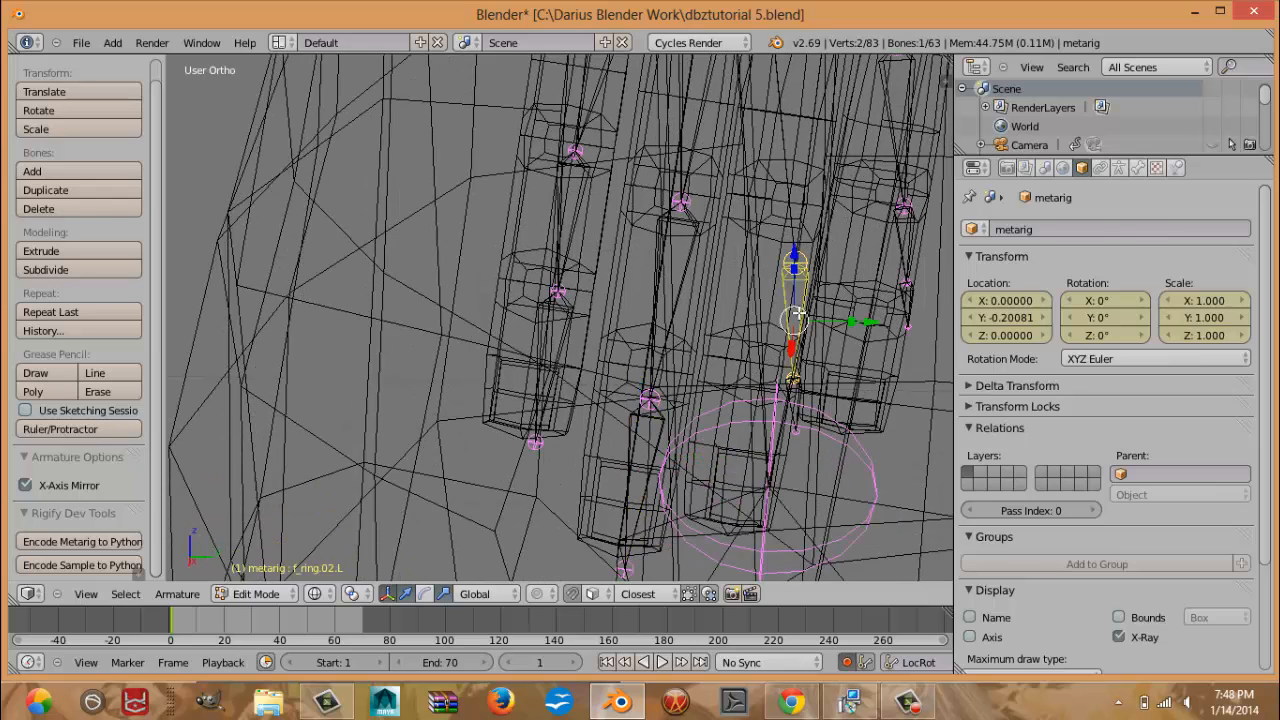
pyautogui.rightClick(797, 403)
pyautogui.press('g')
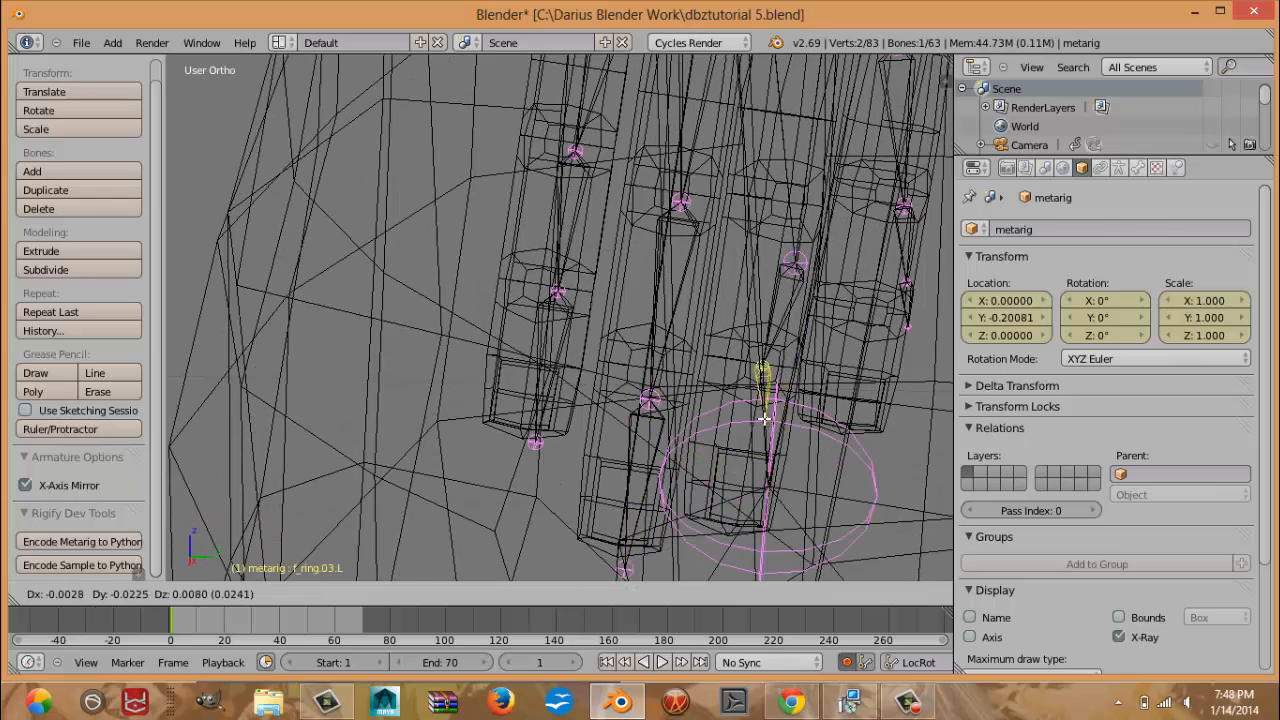
pyautogui.click(765, 421)
# Move the ring finger's tip joint down to the end of the mesh ring finger.
pyautogui.rightClick(763, 423)
pyautogui.press('g')
pyautogui.rightClick(764, 424)
pyautogui.rightClick(765, 421)
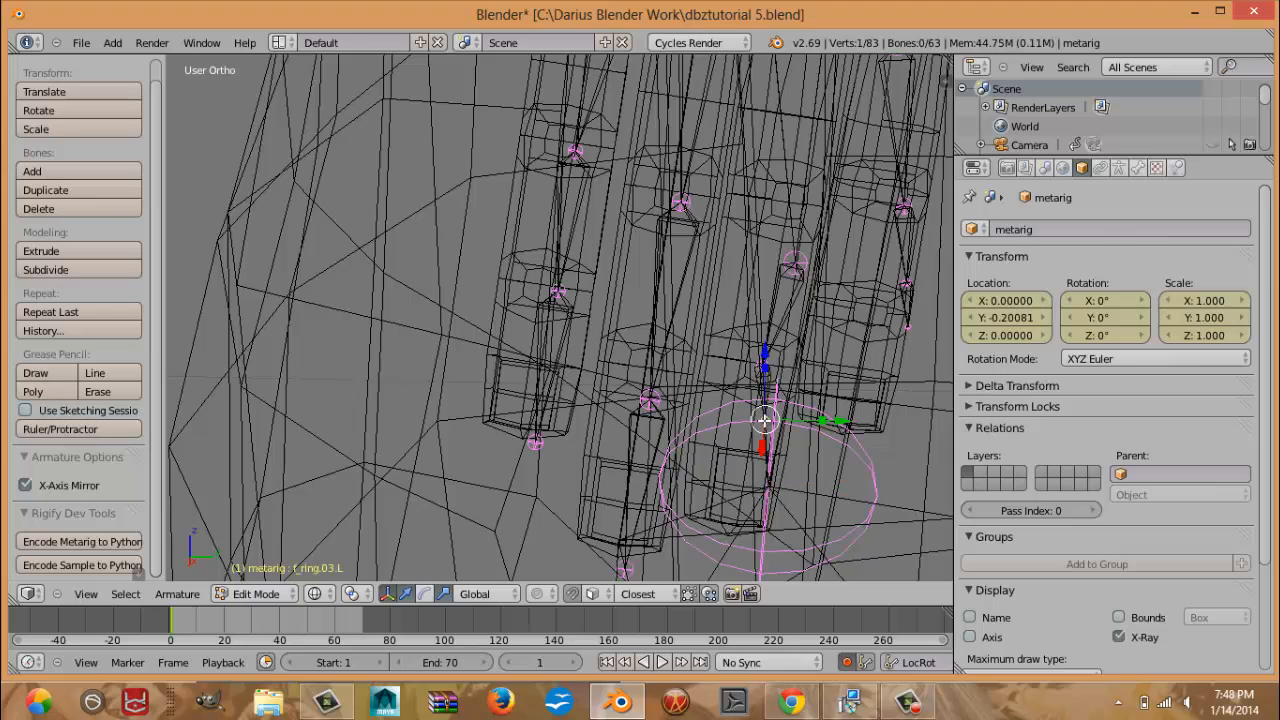
pyautogui.press('g')
pyautogui.click(731, 537)
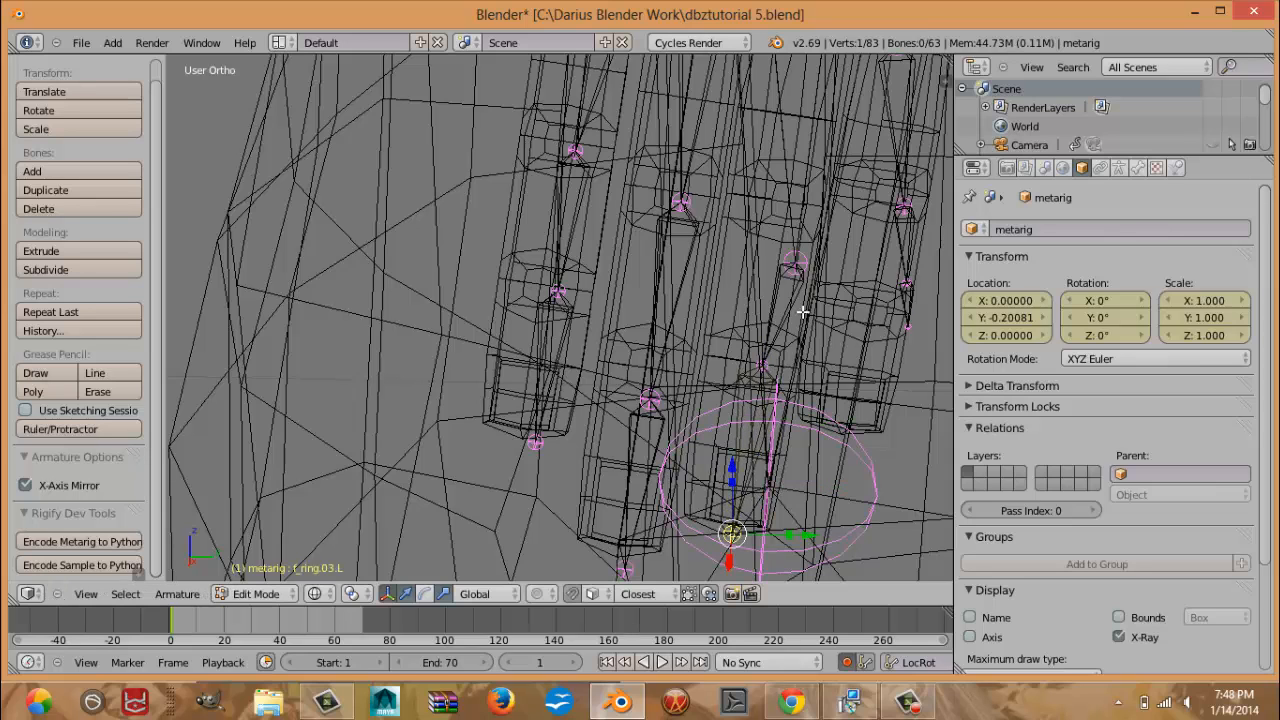
# Raise the ring finger's first knuckle joint to the mesh knuckle and adjust the palm joint at the finger's base.
pyautogui.rightClick(816, 270)
pyautogui.rightClick(795, 262)
pyautogui.press('g')
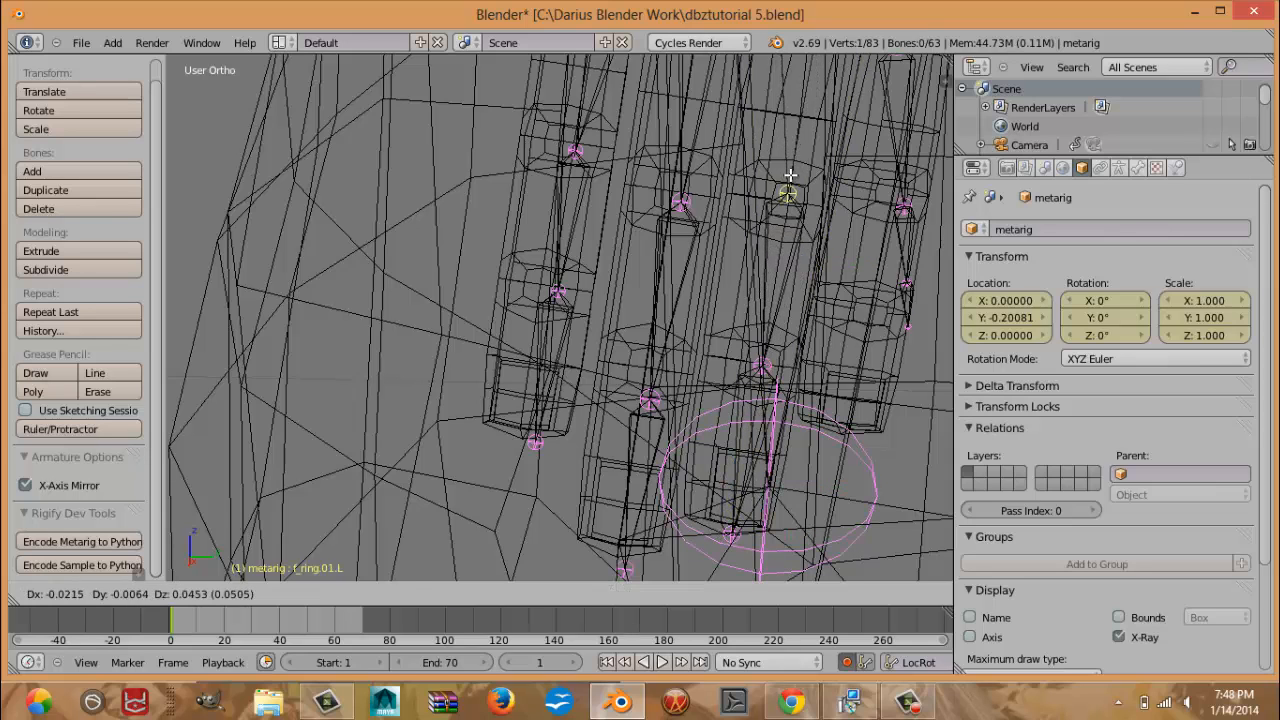
pyautogui.click(789, 176)
pyautogui.keyDown('shift'); pyautogui.moveTo(789, 177); pyautogui.dragTo(773, 340, button='middle'); pyautogui.keyUp('shift')
pyautogui.rightClick(782, 184)
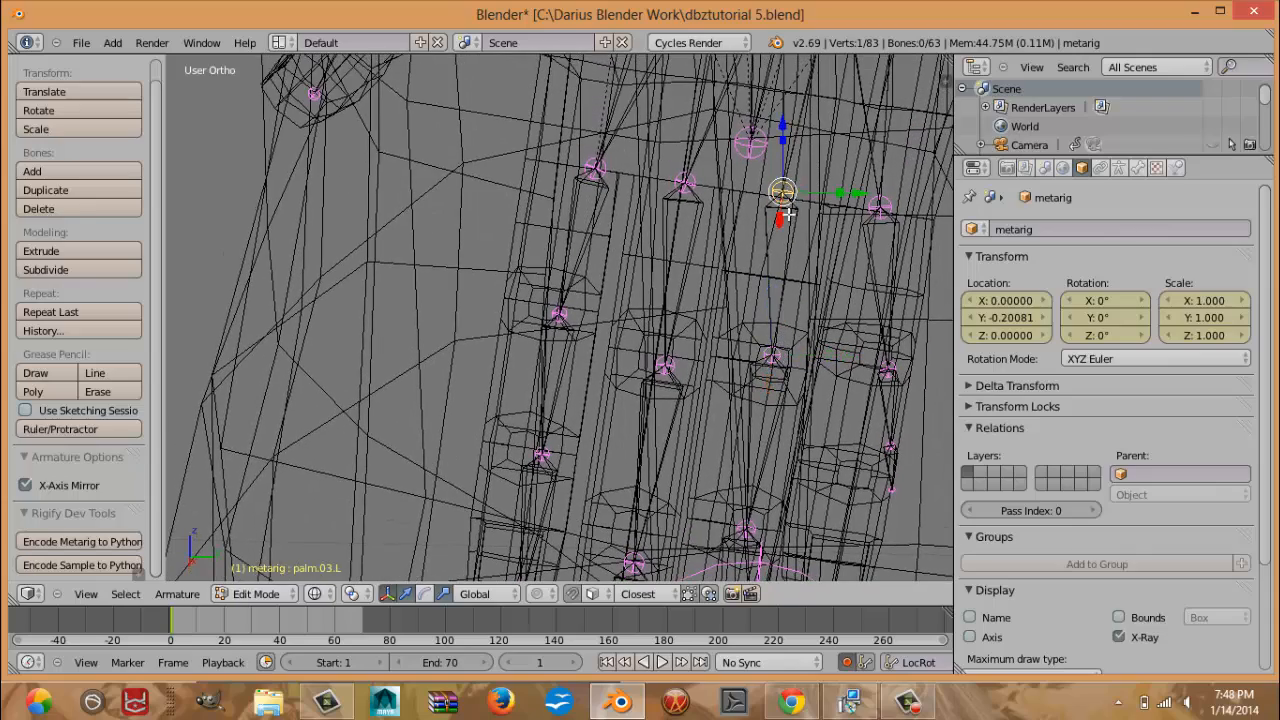
pyautogui.keyDown('shift'); pyautogui.moveTo(778, 210); pyautogui.dragTo(770, 259, button='middle'); pyautogui.keyUp('shift')
pyautogui.press('g')
pyautogui.click(779, 254)
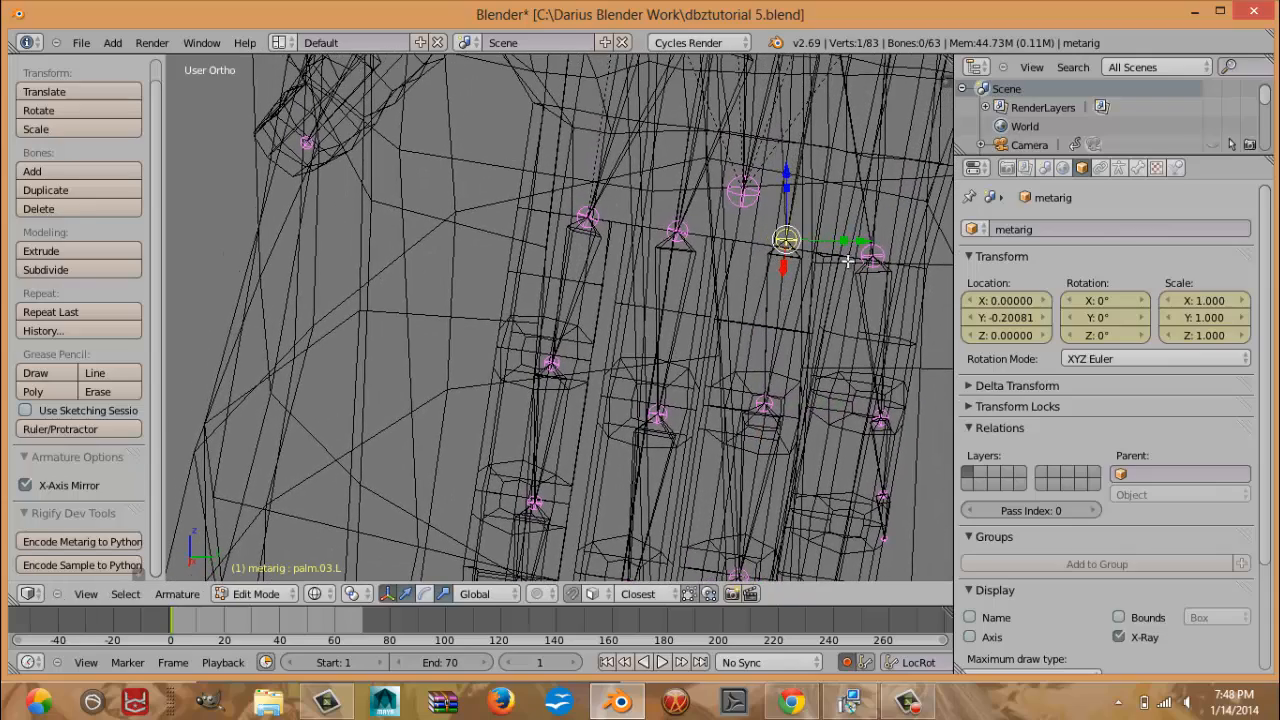
# Move the pinky's first knuckle joint and its outermost bone inward to the mesh pinky's knuckles.
pyautogui.rightClick(881, 418)
pyautogui.press('g')
pyautogui.click(864, 407)
pyautogui.rightClick(884, 498)
pyautogui.press('g')
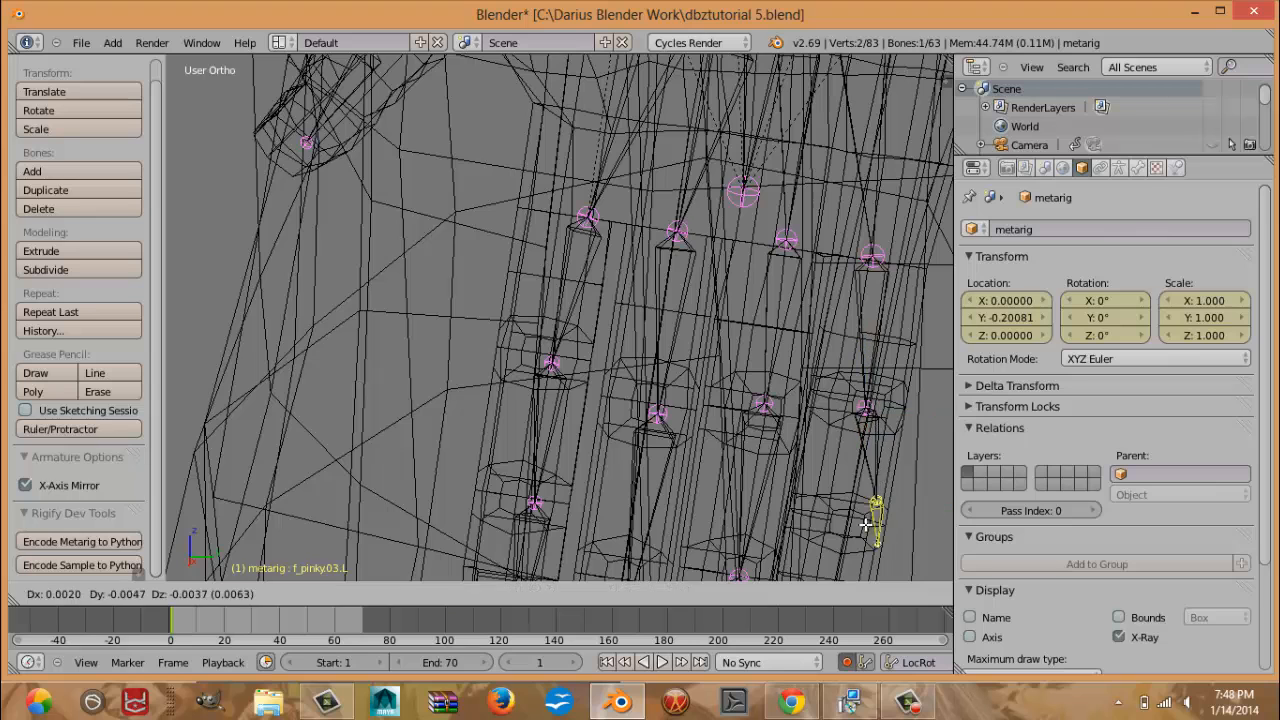
pyautogui.click(846, 510)
# Place the pinky's tip joint at the end of the mesh pinky.
pyautogui.keyDown('shift'); pyautogui.moveTo(854, 514); pyautogui.dragTo(845, 345, button='middle'); pyautogui.keyUp('shift')
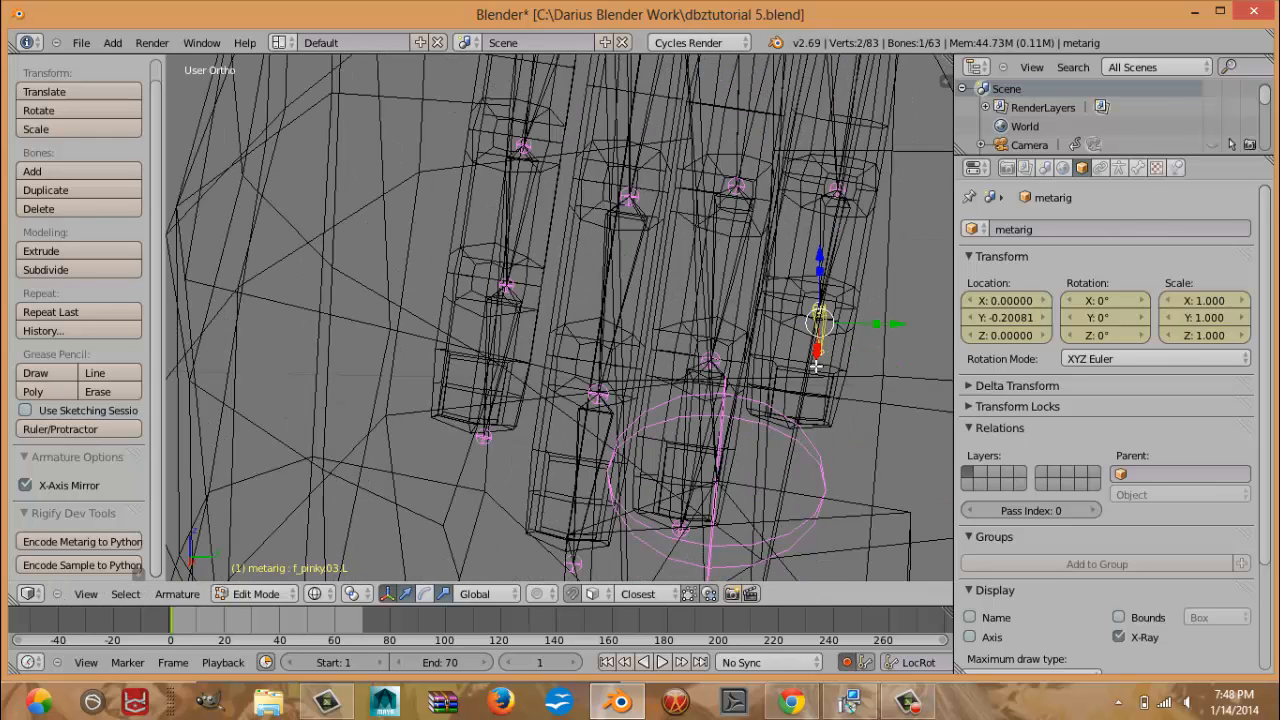
pyautogui.press('g')
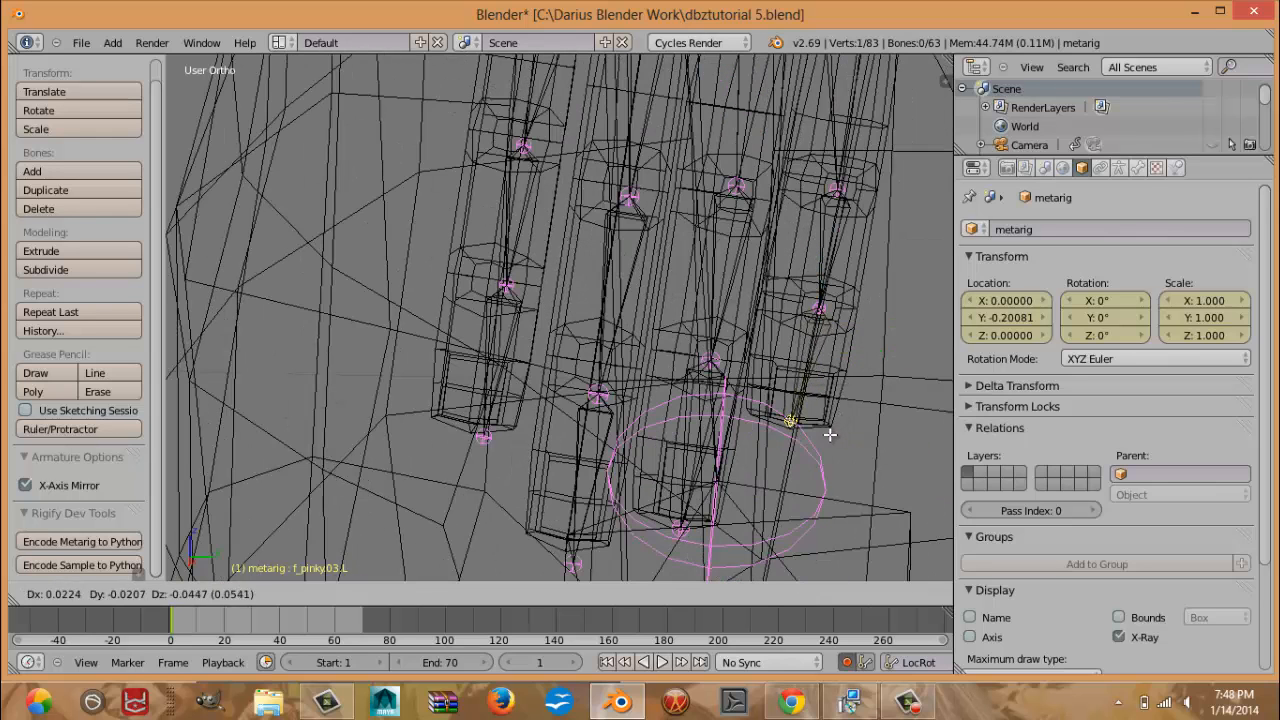
pyautogui.click(822, 403)
# Shift the pinky's two knuckle joints along X to center them inside the mesh pinky.
pyautogui.moveTo(776, 355); pyautogui.dragTo(541, 248, button='middle')
pyautogui.rightClick(522, 228)
pyautogui.moveTo(382, 215); pyautogui.dragTo(408, 238)
pyautogui.moveTo(440, 323); pyautogui.dragTo(443, 344, button='middle')
pyautogui.rightClick(443, 344)
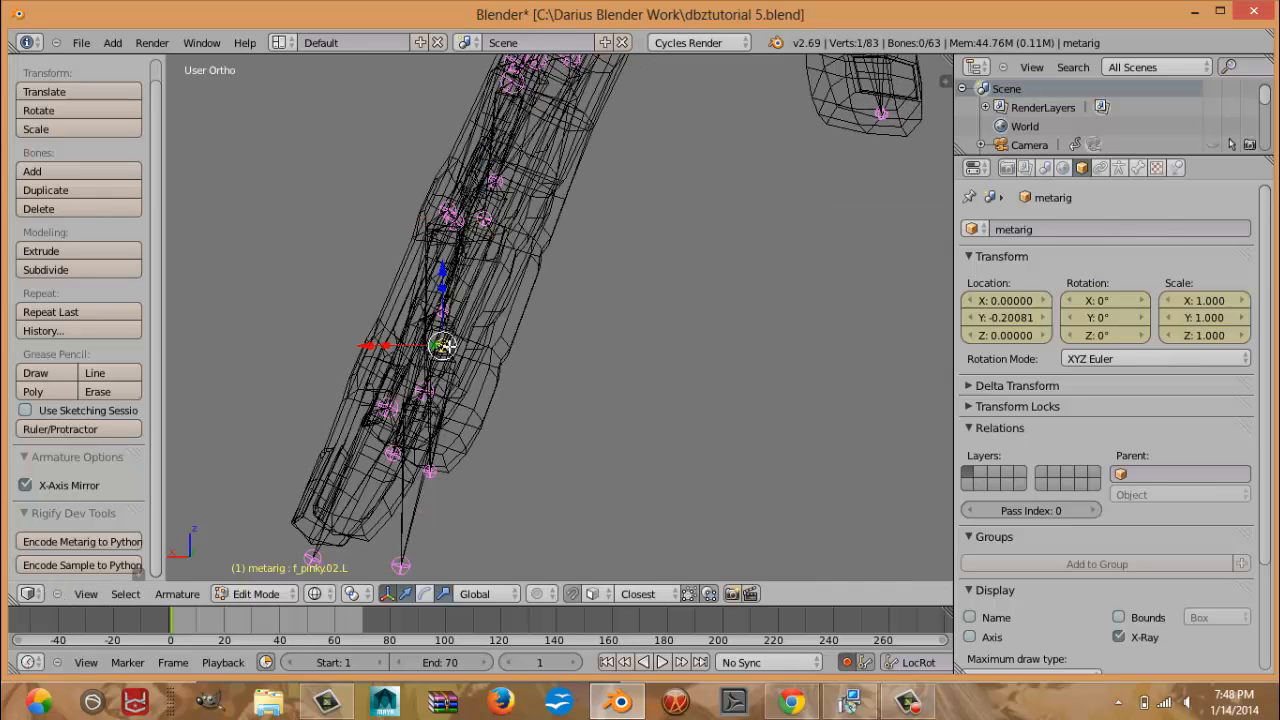
pyautogui.moveTo(363, 347); pyautogui.dragTo(384, 363)
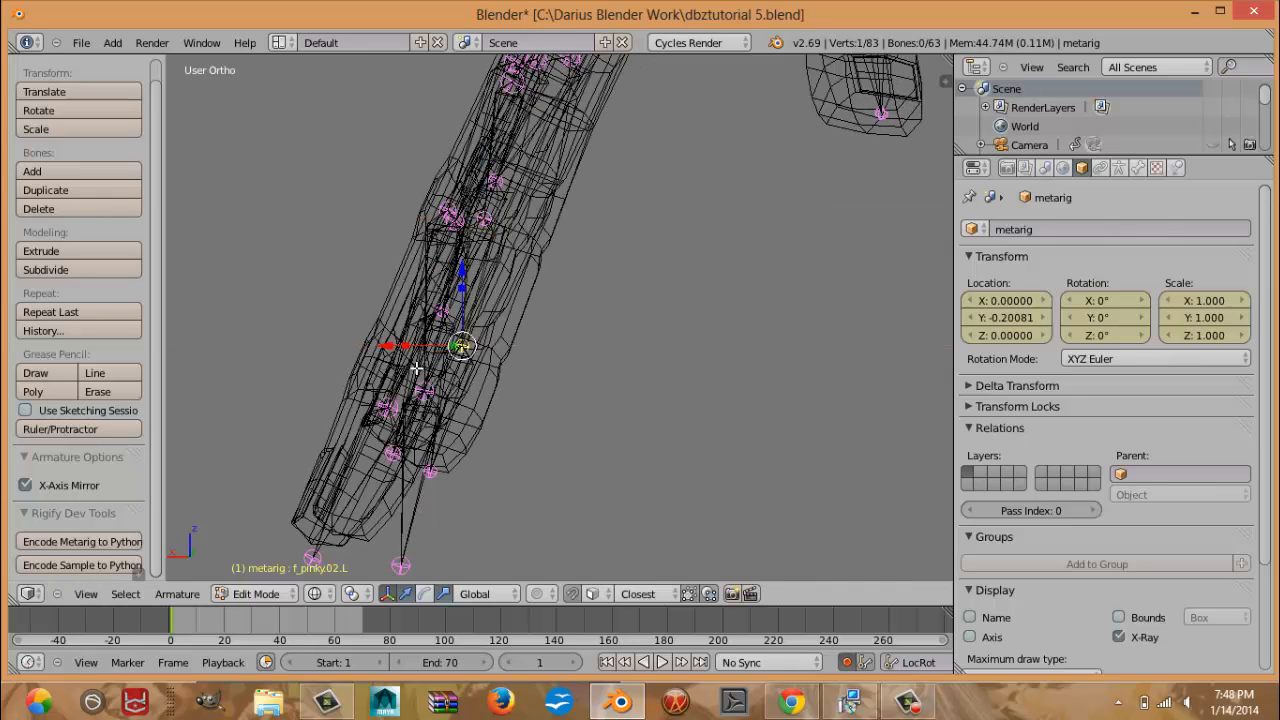
pyautogui.moveTo(386, 363); pyautogui.dragTo(476, 408, button='middle')
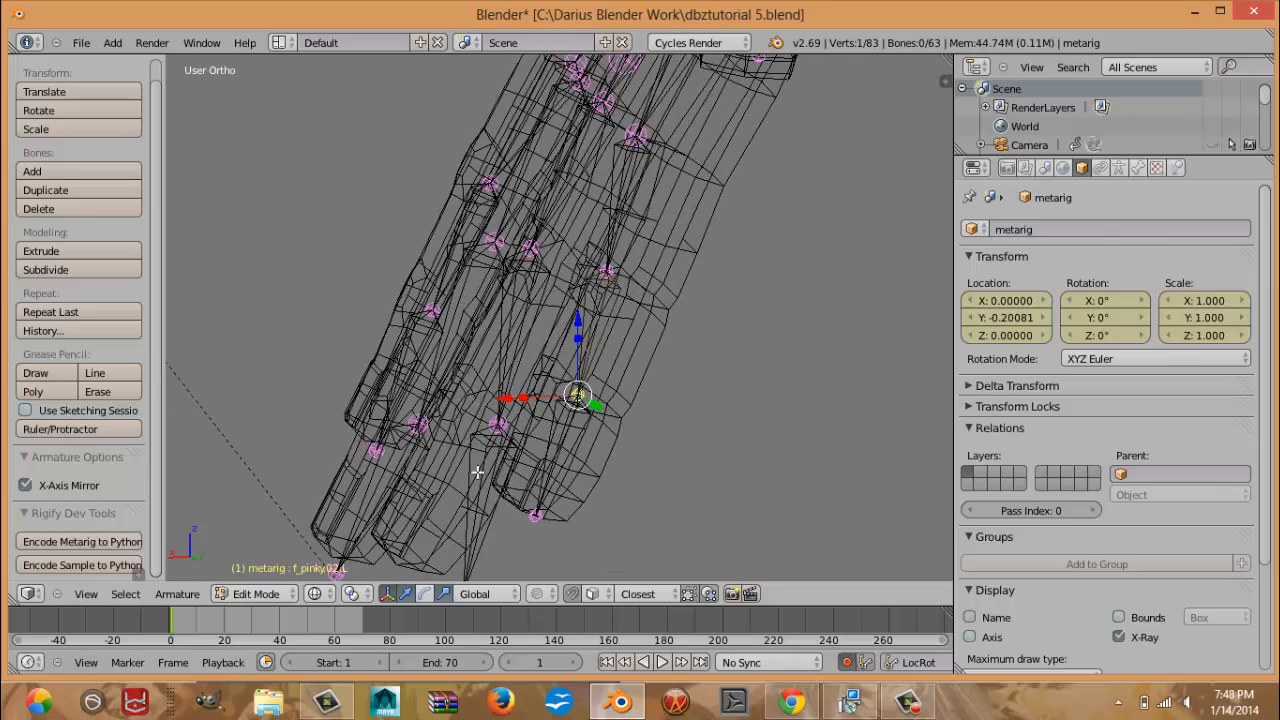
# Shift the ring finger's outermost bone along X into the mesh finger, and move its tip joint further along X.
pyautogui.rightClick(476, 482)
pyautogui.moveTo(476, 482); pyautogui.dragTo(436, 377, button='middle')
pyautogui.press('g')
pyautogui.press('x')
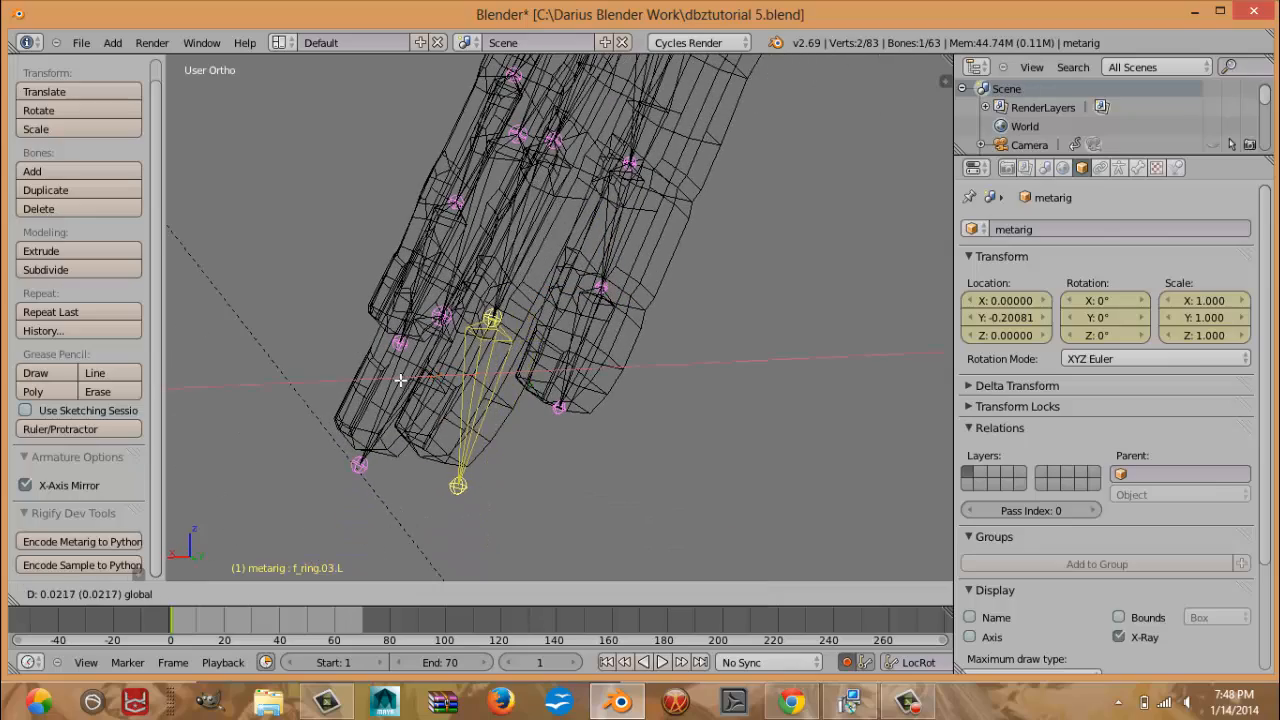
pyautogui.click(390, 379)
pyautogui.rightClick(444, 486)
pyautogui.press('g')
pyautogui.press('x')
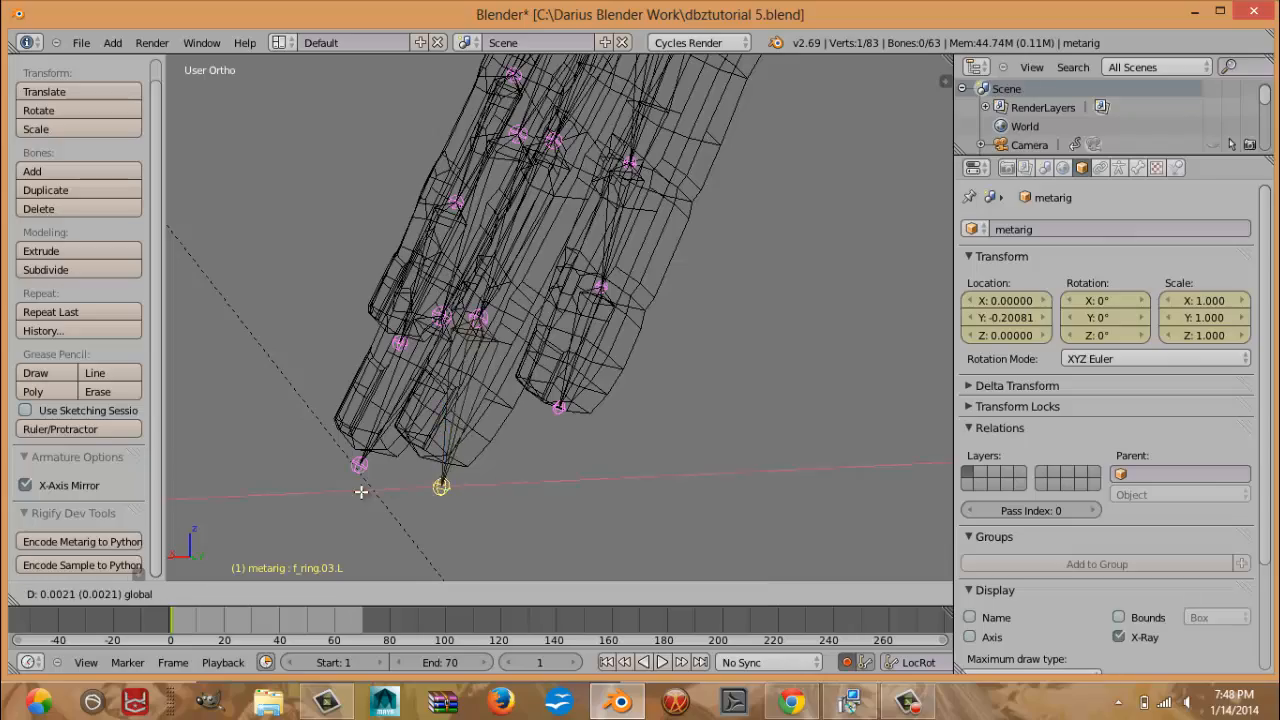
pyautogui.click(328, 484)
# Adjust the middle finger's first knuckle joint to center it within the mesh knuckle.
pyautogui.moveTo(484, 396); pyautogui.dragTo(771, 362, button='middle')
pyautogui.rightClick(750, 100)
pyautogui.moveTo(750, 100); pyautogui.dragTo(669, 265, button='middle')
pyautogui.rightClick(611, 161)
pyautogui.press('g')
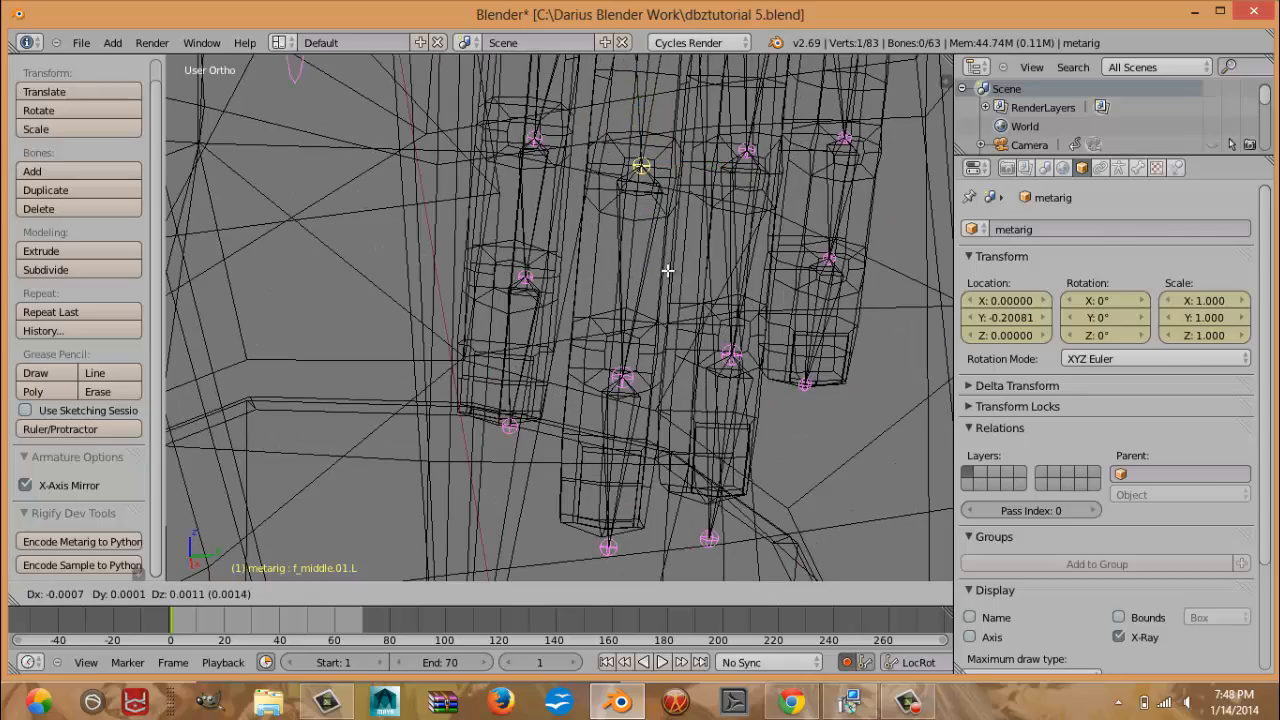
pyautogui.click(668, 272)
# Shift the palm joint at the base of the pinky along X into the mesh hand.
pyautogui.moveTo(643, 330); pyautogui.dragTo(560, 275, button='middle')
pyautogui.keyDown('shift'); pyautogui.moveTo(585, 139); pyautogui.dragTo(634, 277, button='middle'); pyautogui.keyUp('shift')
pyautogui.keyDown('shift'); pyautogui.moveTo(616, 179); pyautogui.dragTo(619, 270, button='middle'); pyautogui.keyUp('shift')
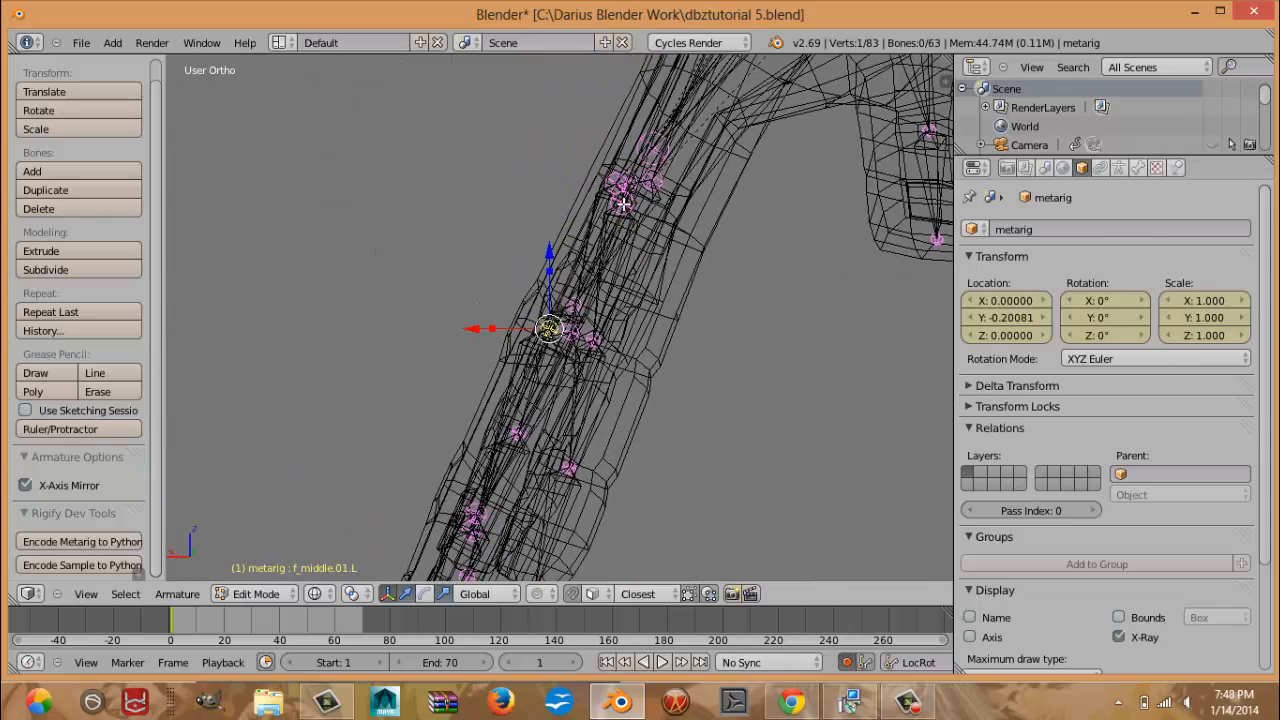
pyautogui.moveTo(537, 207); pyautogui.dragTo(569, 243, button='middle')
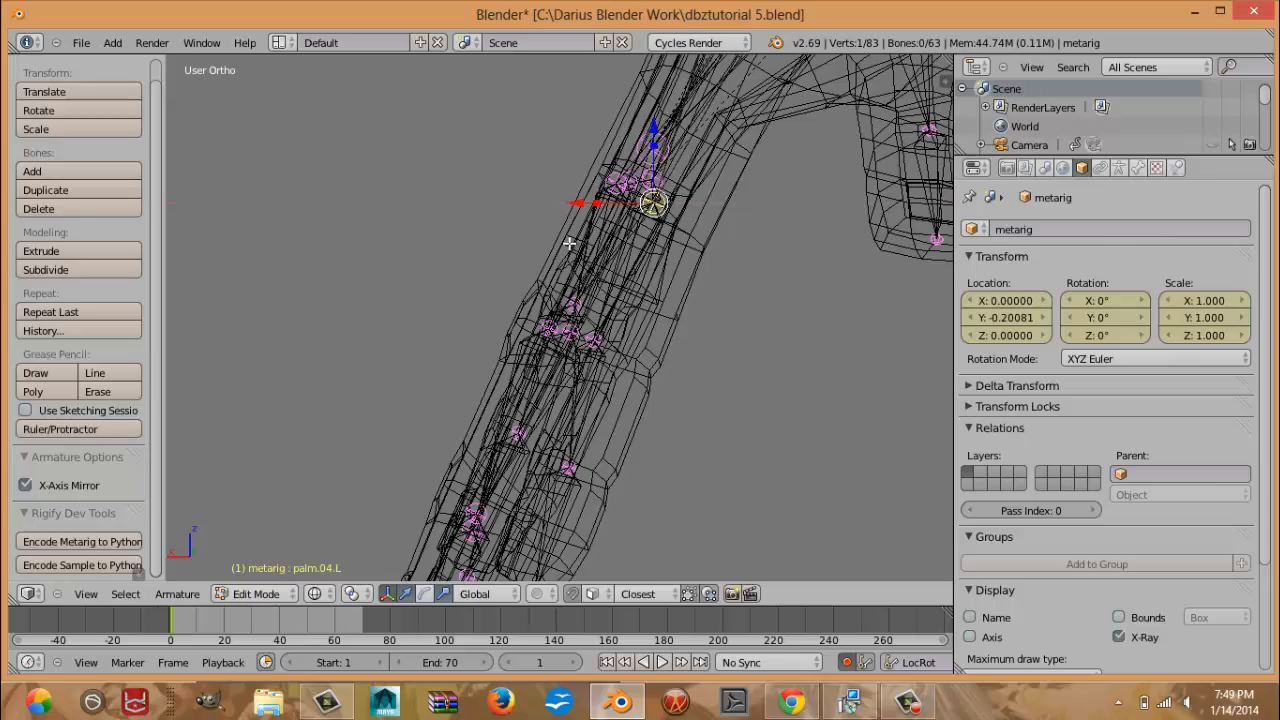
# Nudge the pinky's first knuckle joint inside the mesh and check its alignment around the hand.
pyautogui.moveTo(522, 339); pyautogui.dragTo(529, 346)
pyautogui.moveTo(560, 369); pyautogui.dragTo(674, 386, button='middle')
pyautogui.scroll(-4, 579, 370)
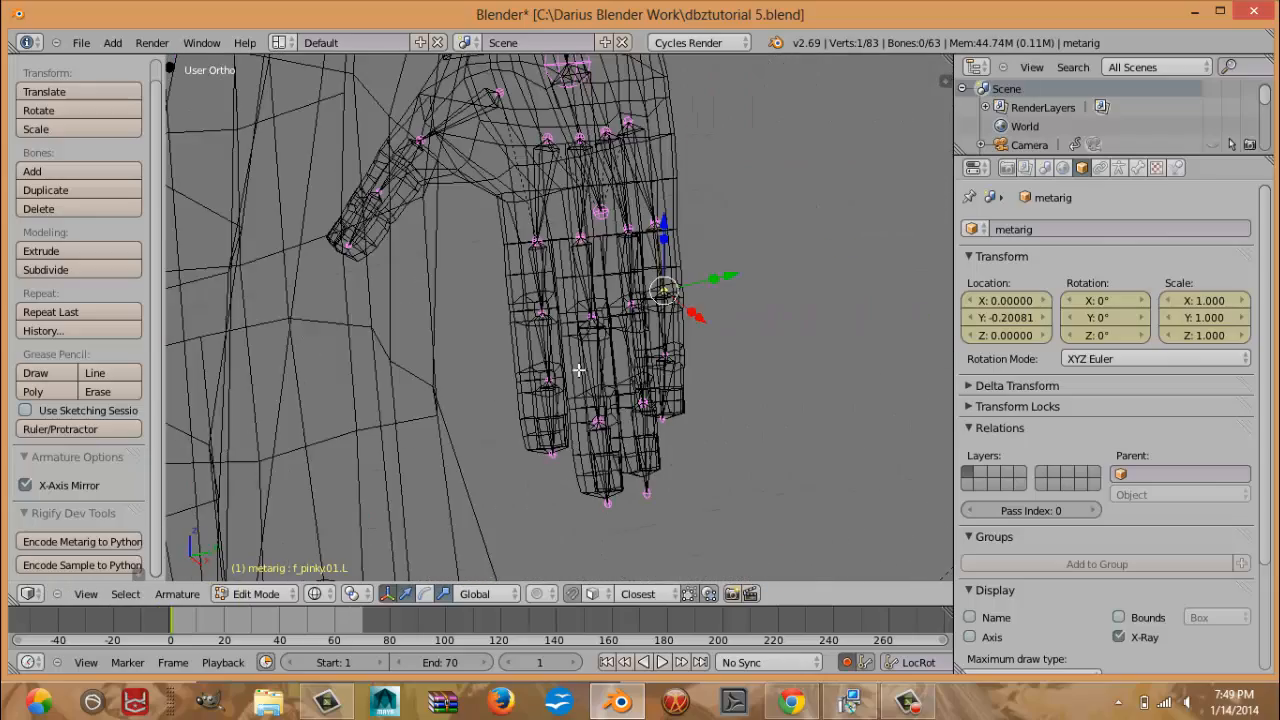
pyautogui.moveTo(579, 370); pyautogui.dragTo(631, 383, button='middle')
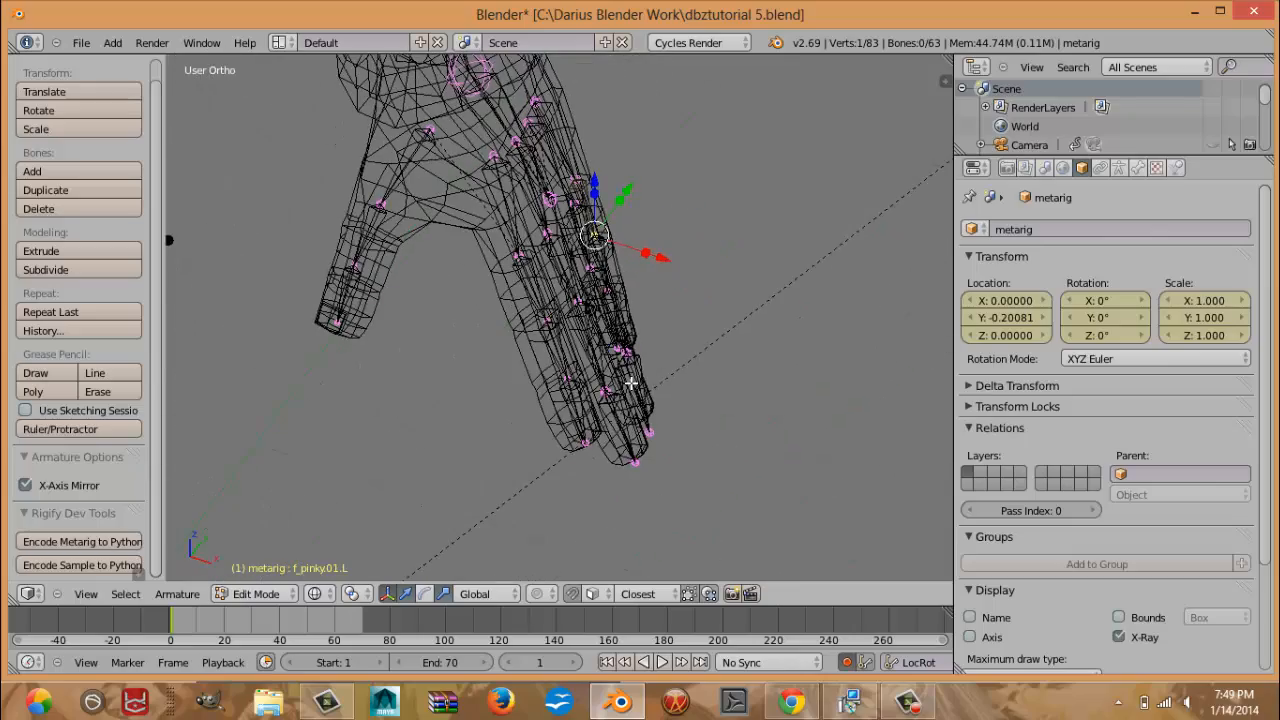
# Switch to solid shading and move the elbow joint into the middle of the arm in top view.
pyautogui.press('KP_1')
pyautogui.scroll(-1, 600, 355)
pyautogui.moveTo(480, 193)
pyautogui.keyDown('shift'); pyautogui.mouseDown(button='middle')
pyautogui.moveTo(657, 395)
pyautogui.moveTo(673, 532)
pyautogui.moveTo(569, 449)
pyautogui.moveTo(545, 451)
pyautogui.moveTo(607, 404)
pyautogui.moveTo(570, 320)
pyautogui.mouseUp(button='middle'); pyautogui.keyUp('shift')
pyautogui.press('z')
pyautogui.press('KP_7')
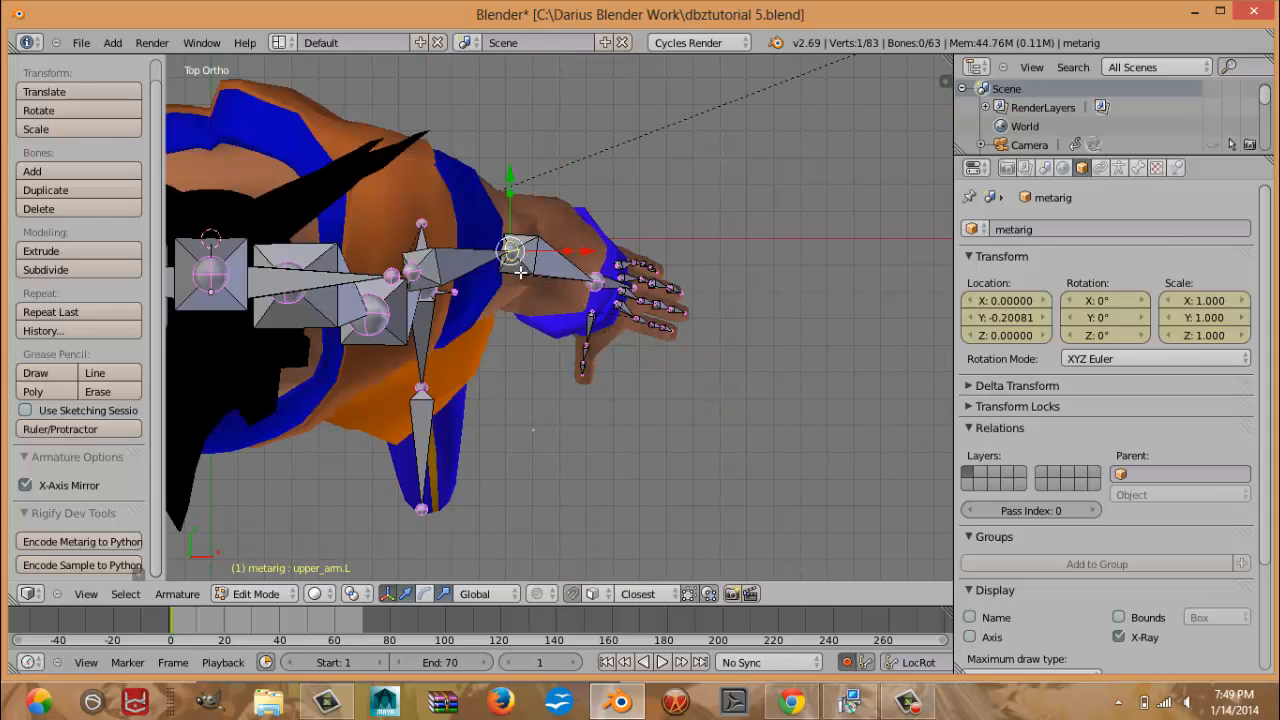
pyautogui.press('g')
pyautogui.click(521, 260)
# Fine-tune the elbow joint's placement inside the arm from the side and front views.
pyautogui.moveTo(521, 260); pyautogui.dragTo(589, 169, button='middle')
pyautogui.press('g')
pyautogui.click(612, 179)
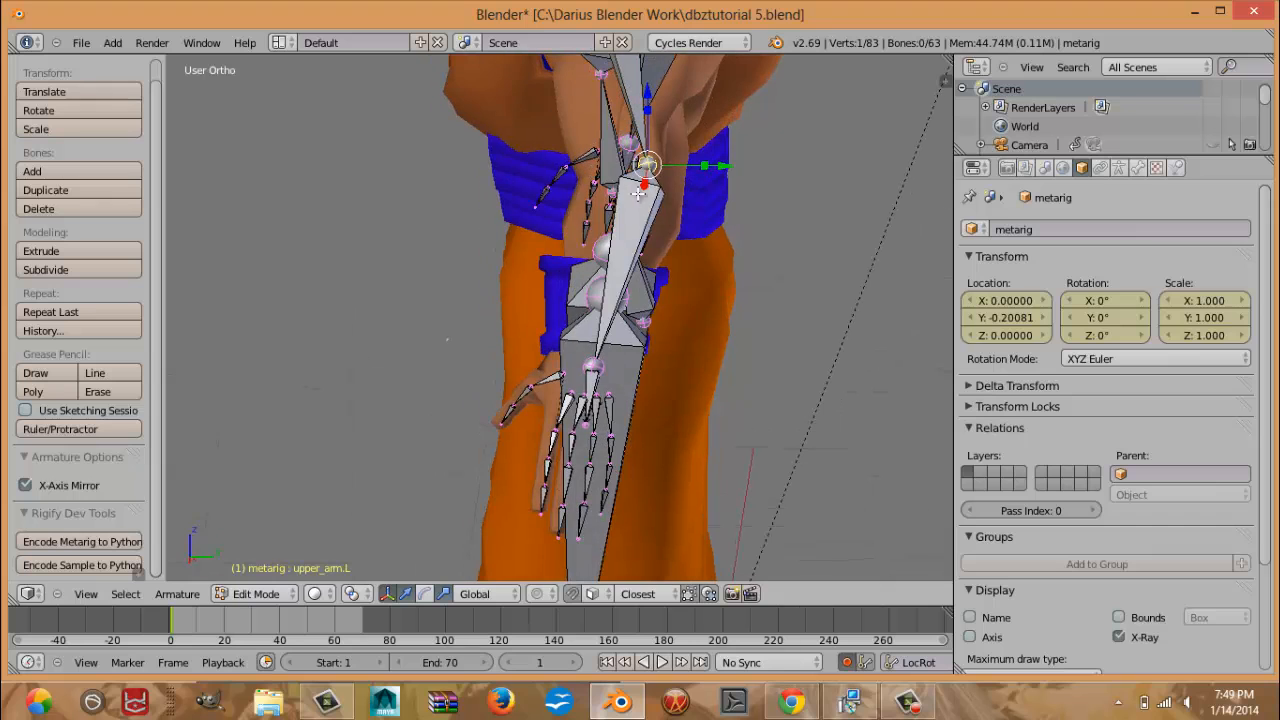
pyautogui.press('KP_3')
pyautogui.press('KP_1')
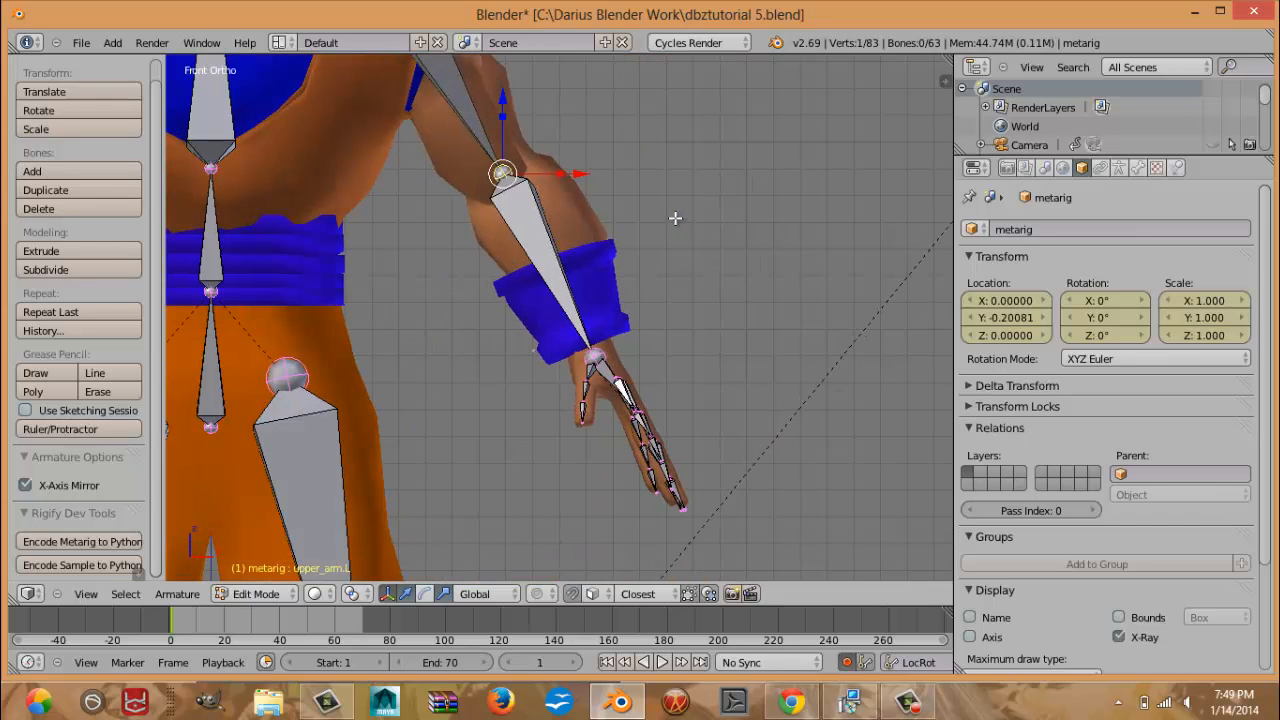
pyautogui.scroll(-9, 570, 210)
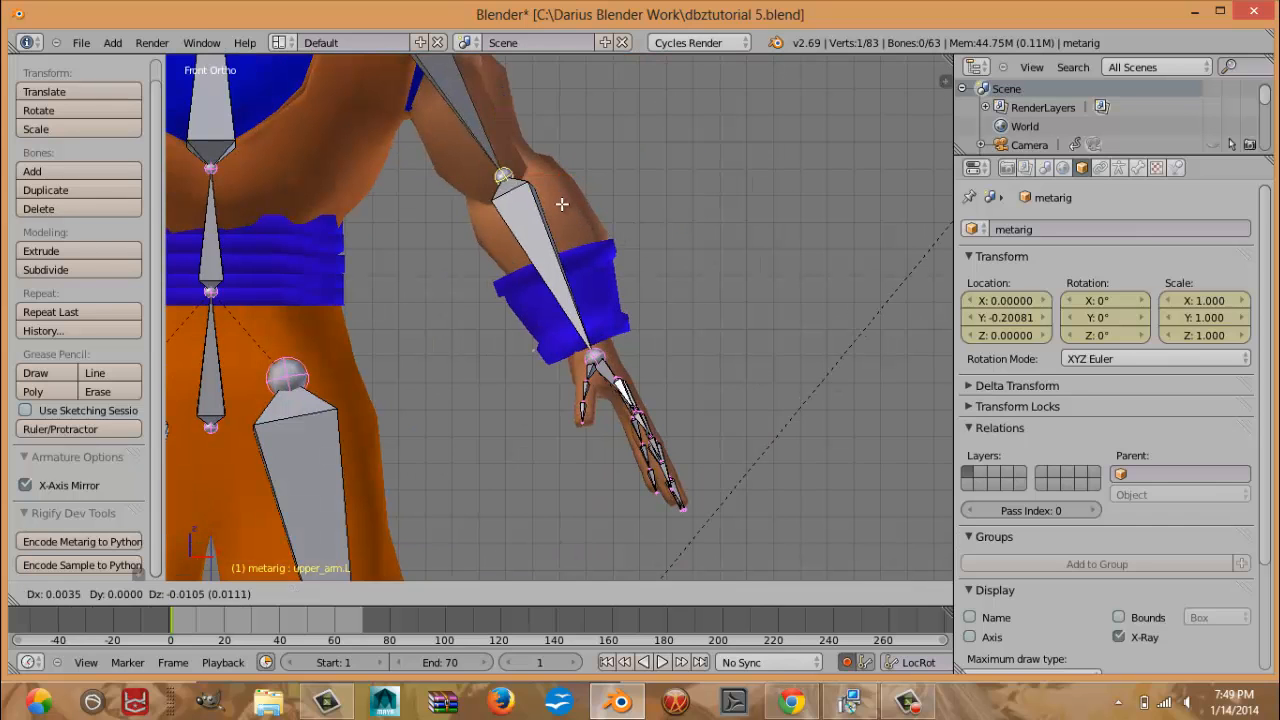
pyautogui.scroll(8, 517, 314)
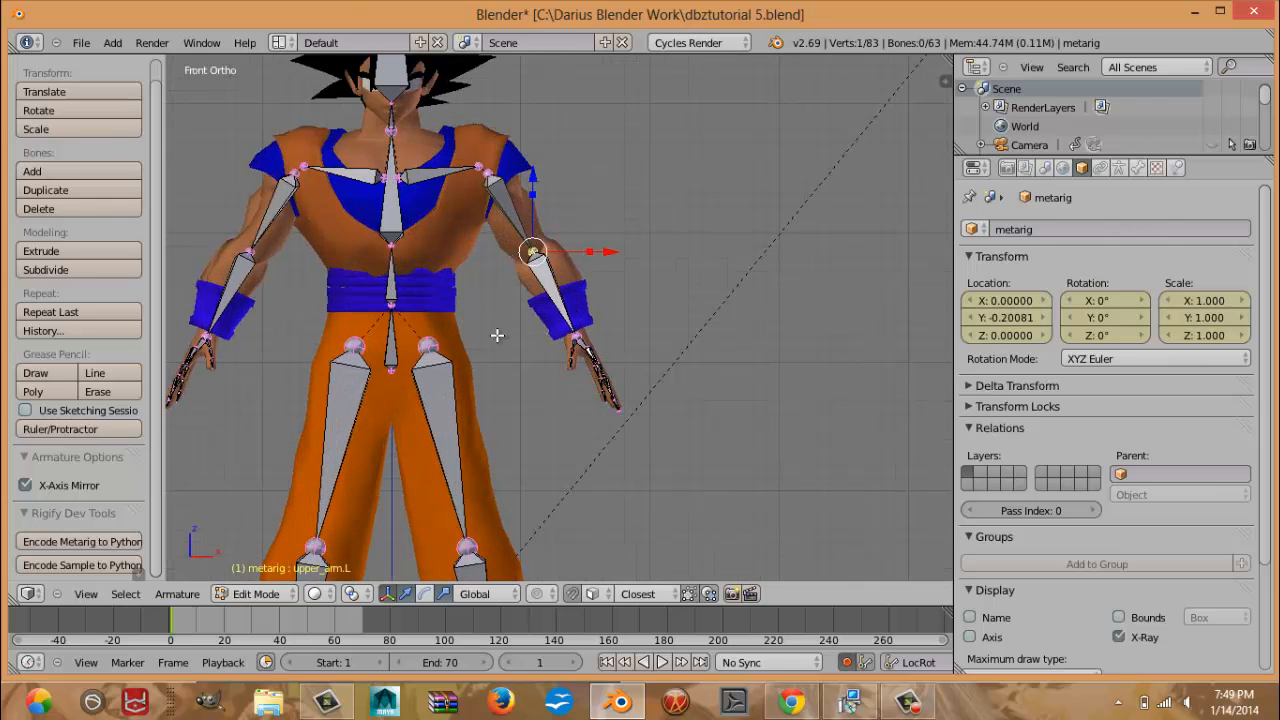
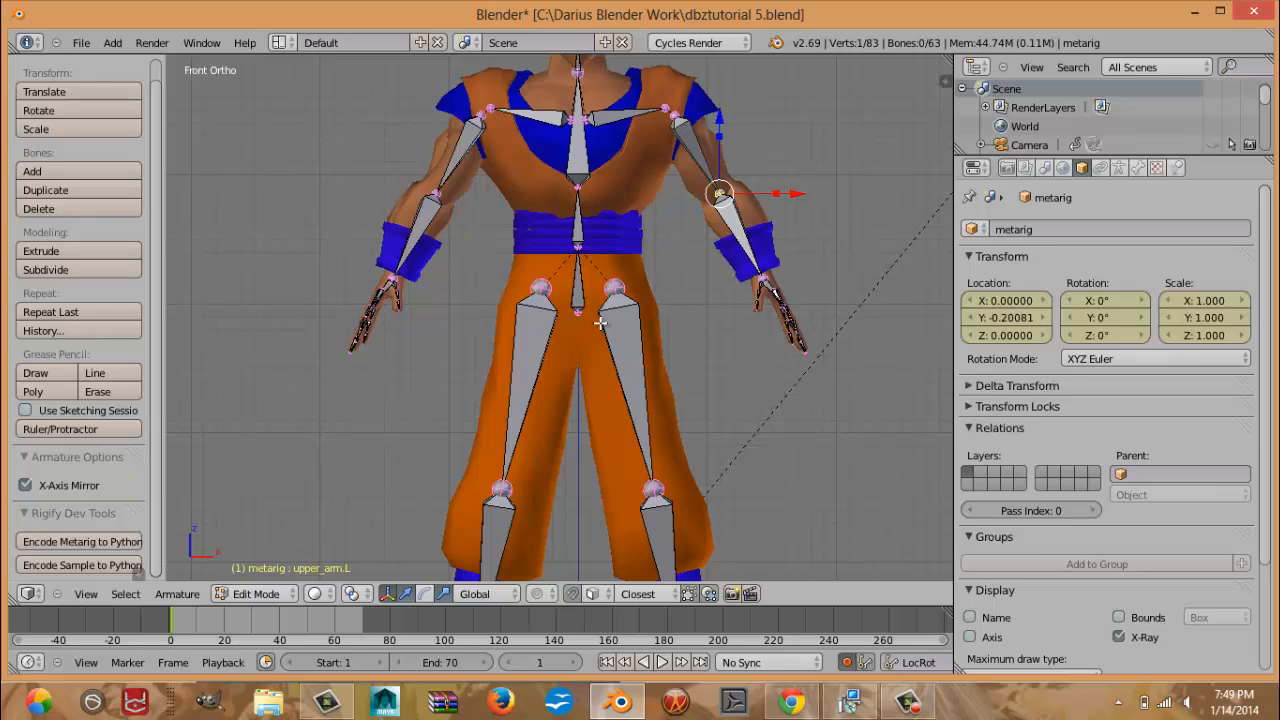
# Inspect how the bones fit across the body, checking the shoulder bone inside the wireframe mesh.
pyautogui.scroll(-3, 669, 394)
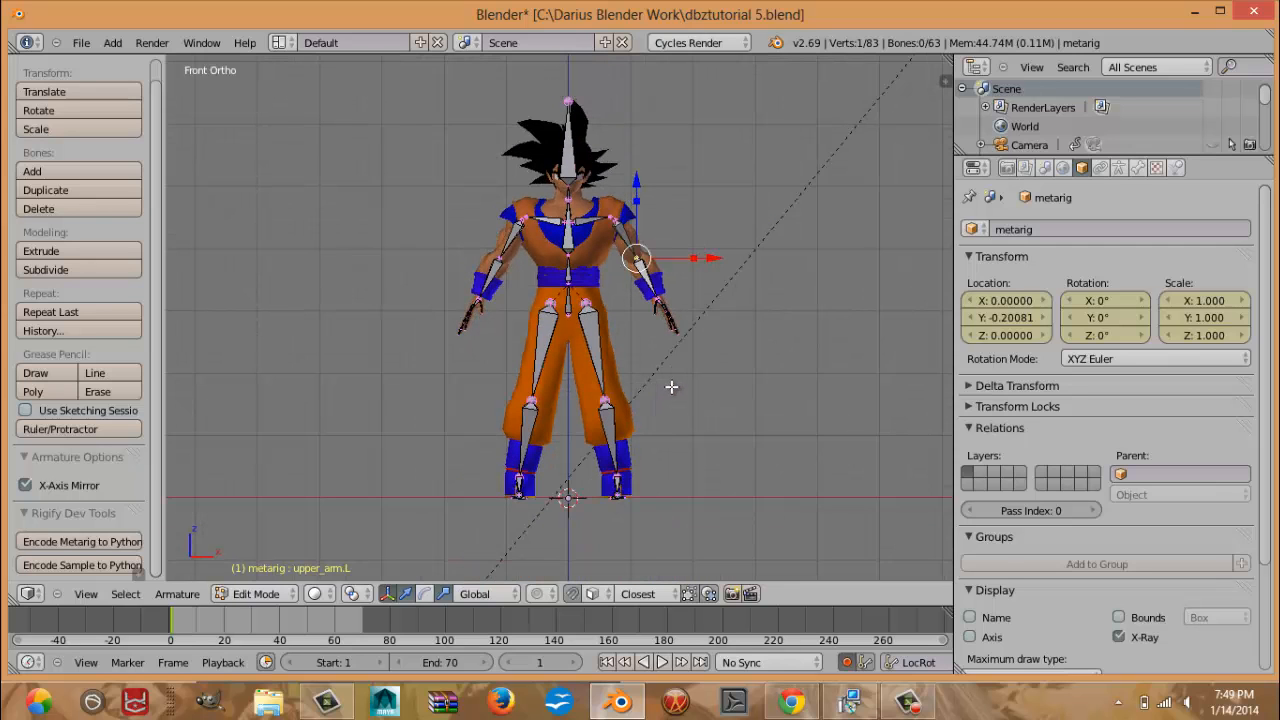
pyautogui.scroll(3, 671, 386)
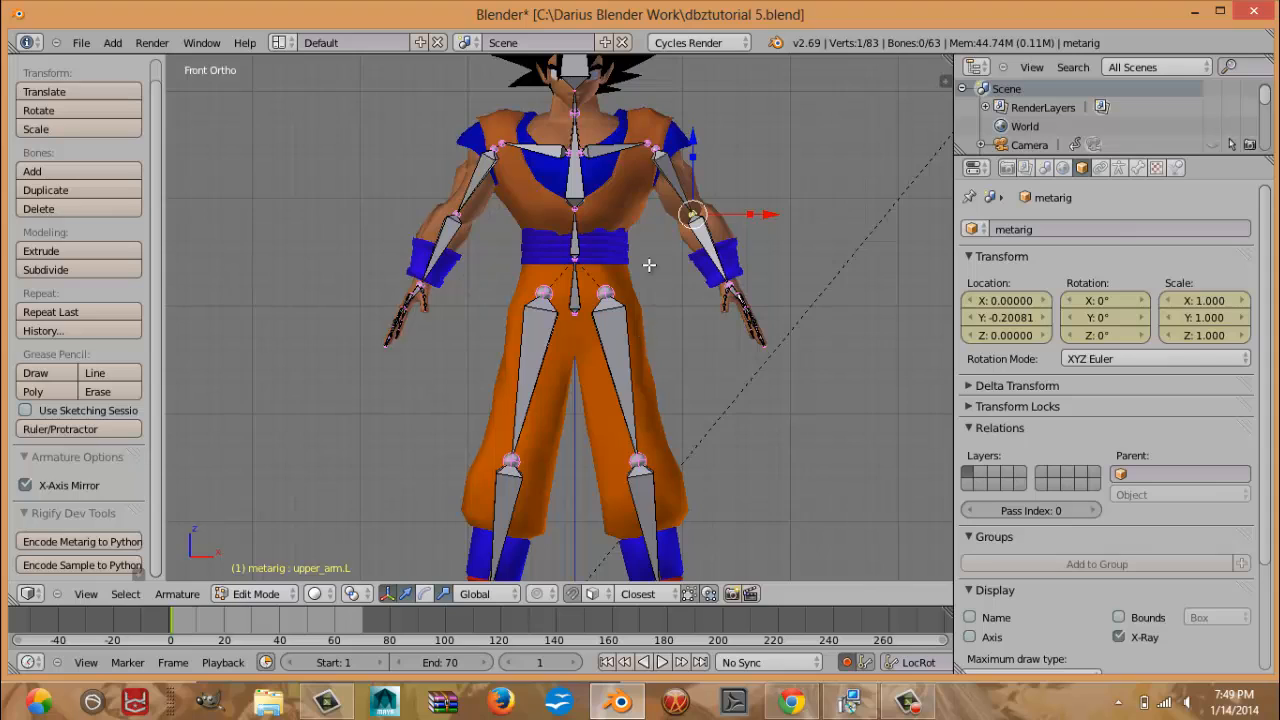
pyautogui.moveTo(660, 305); pyautogui.dragTo(646, 332, button='middle')
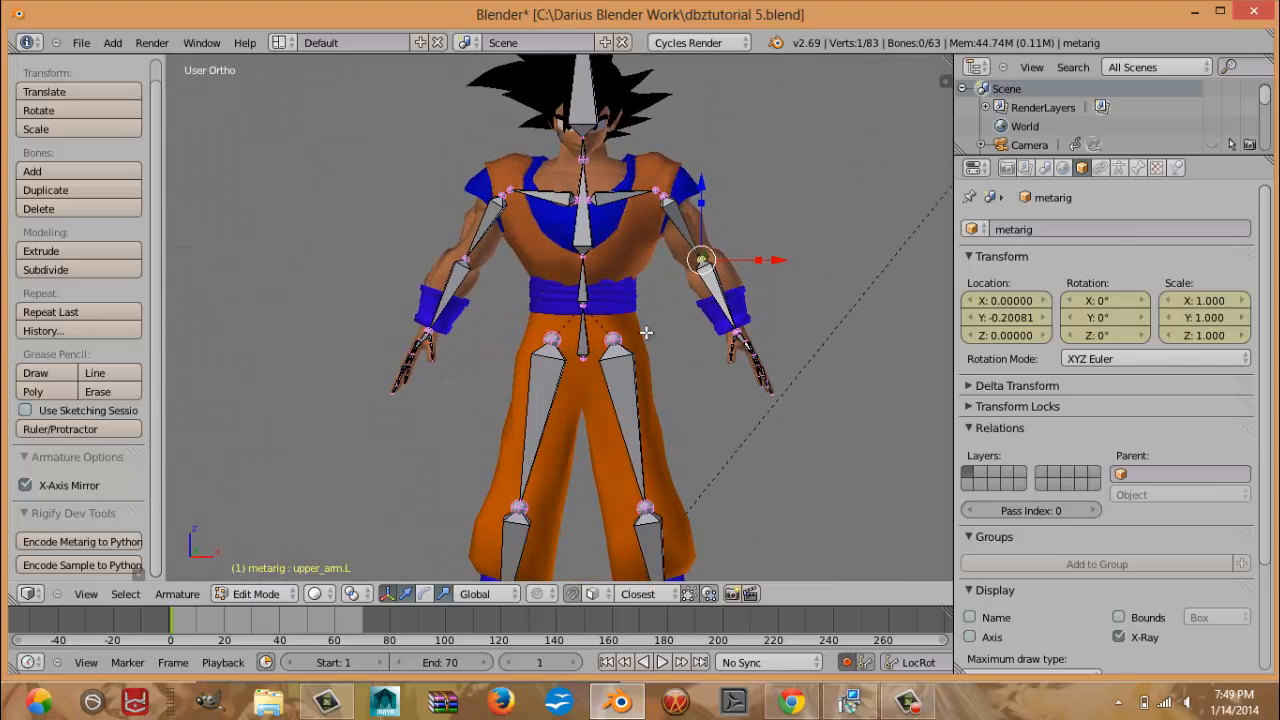
pyautogui.rightClick(626, 192)
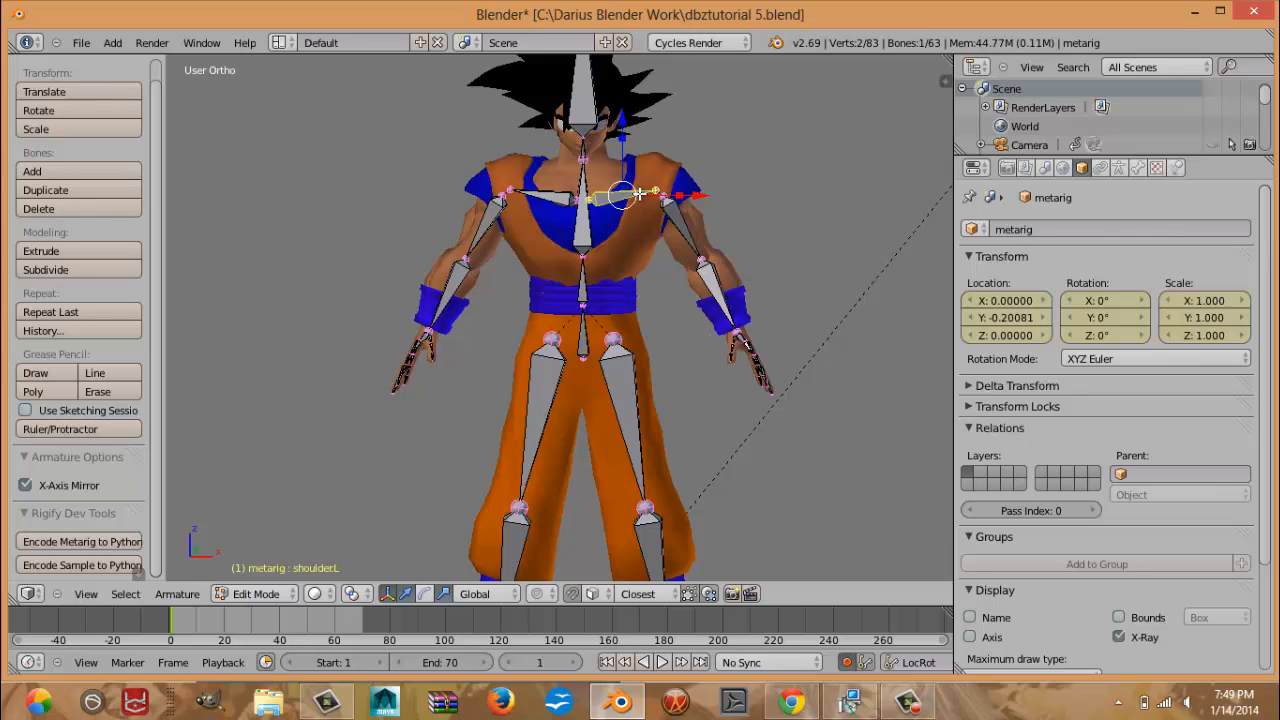
pyautogui.press('z')
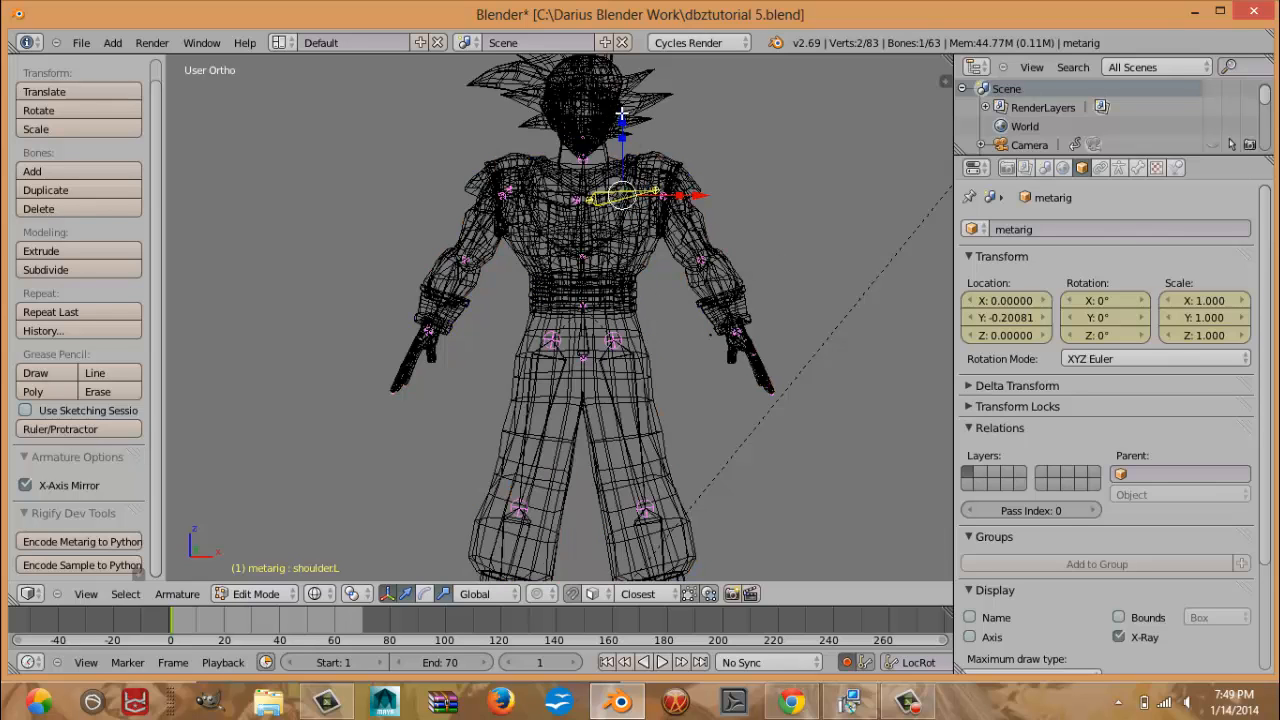
pyautogui.press('KP_1')
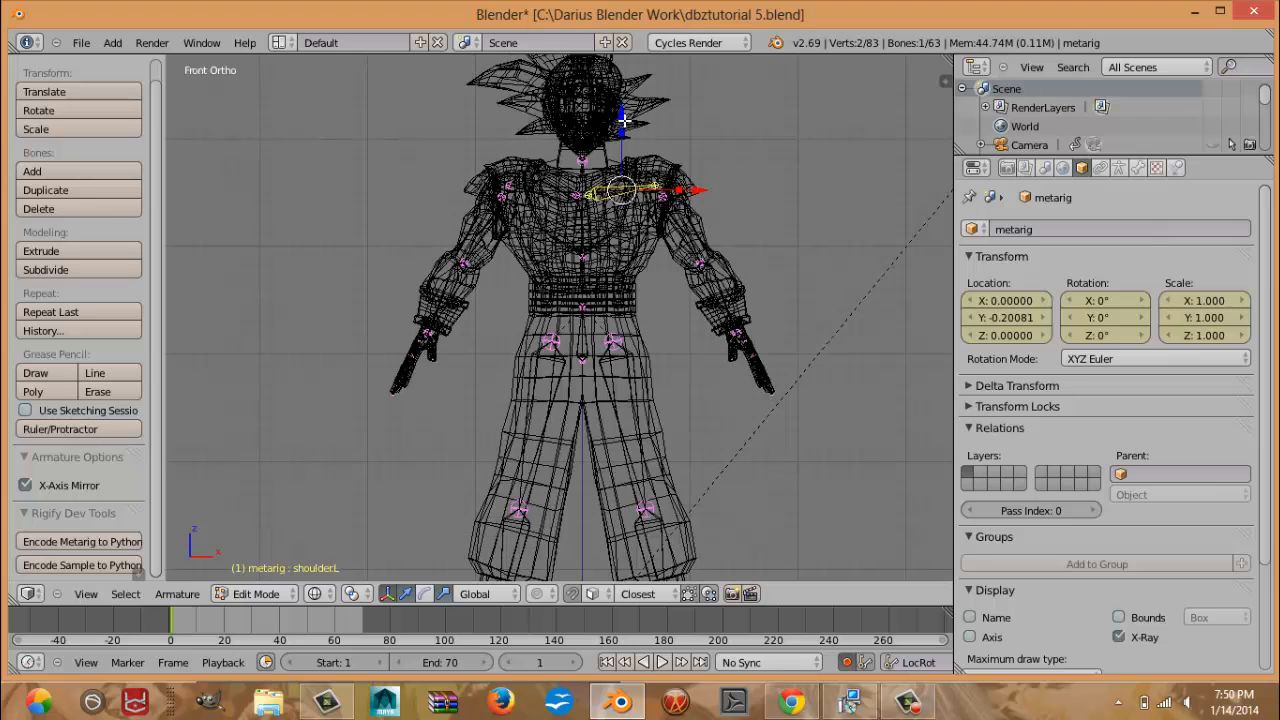
# Return to Object Mode with solid shading and generate the Rigify rig from the fitted meta-rig.
pyautogui.press('Tab')
pyautogui.press('z')
pyautogui.scroll(-1, 662, 200)
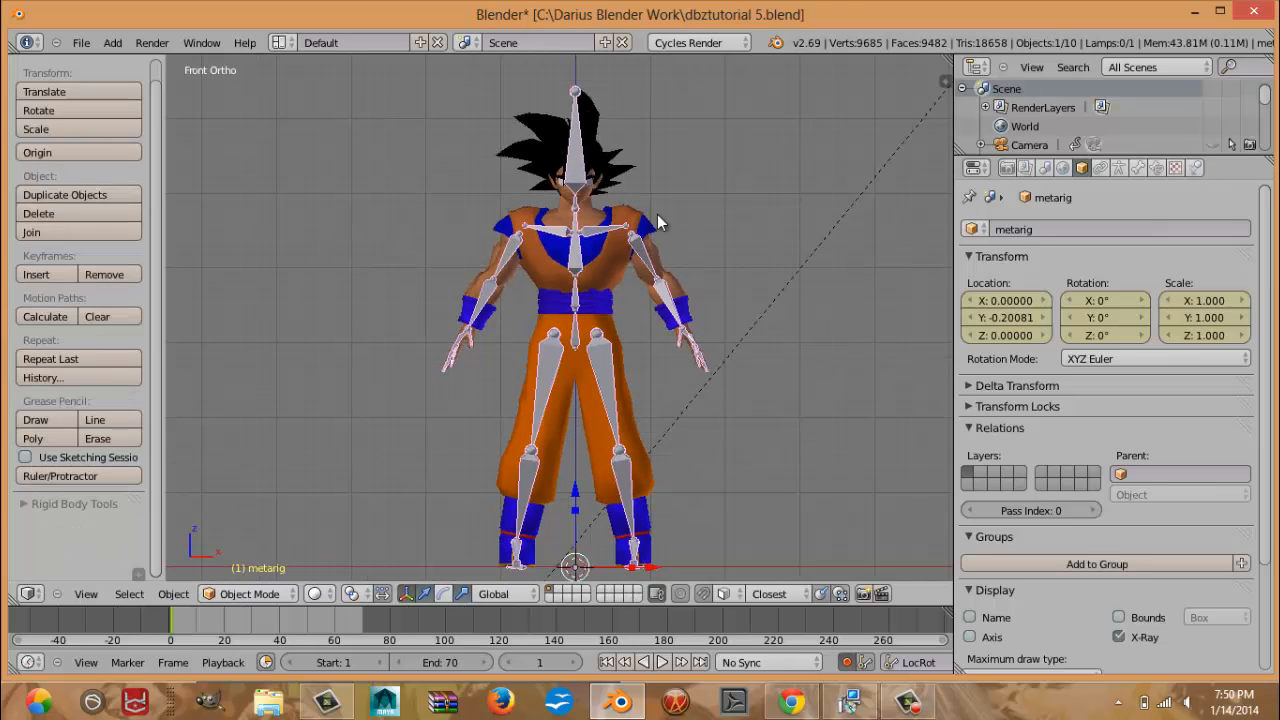
pyautogui.keyDown('shift'); pyautogui.moveTo(636, 343); pyautogui.dragTo(620, 252, button='middle'); pyautogui.keyUp('shift')
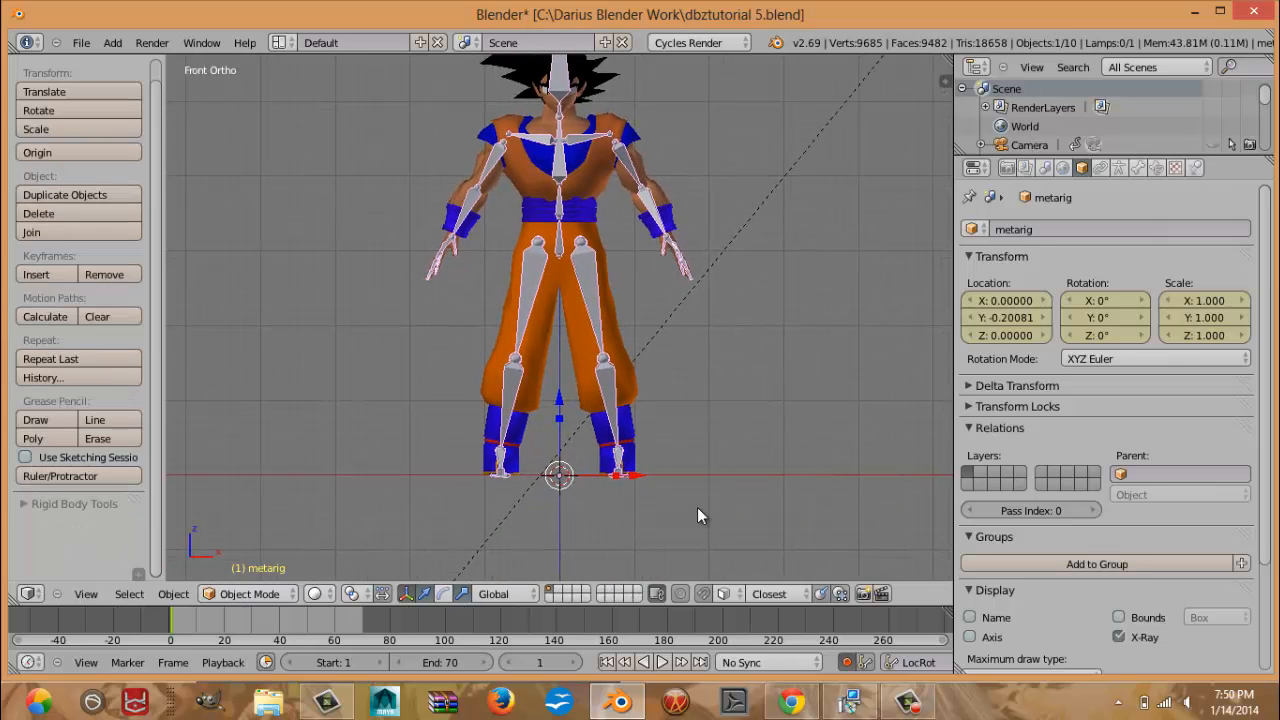
pyautogui.click(1119, 167)
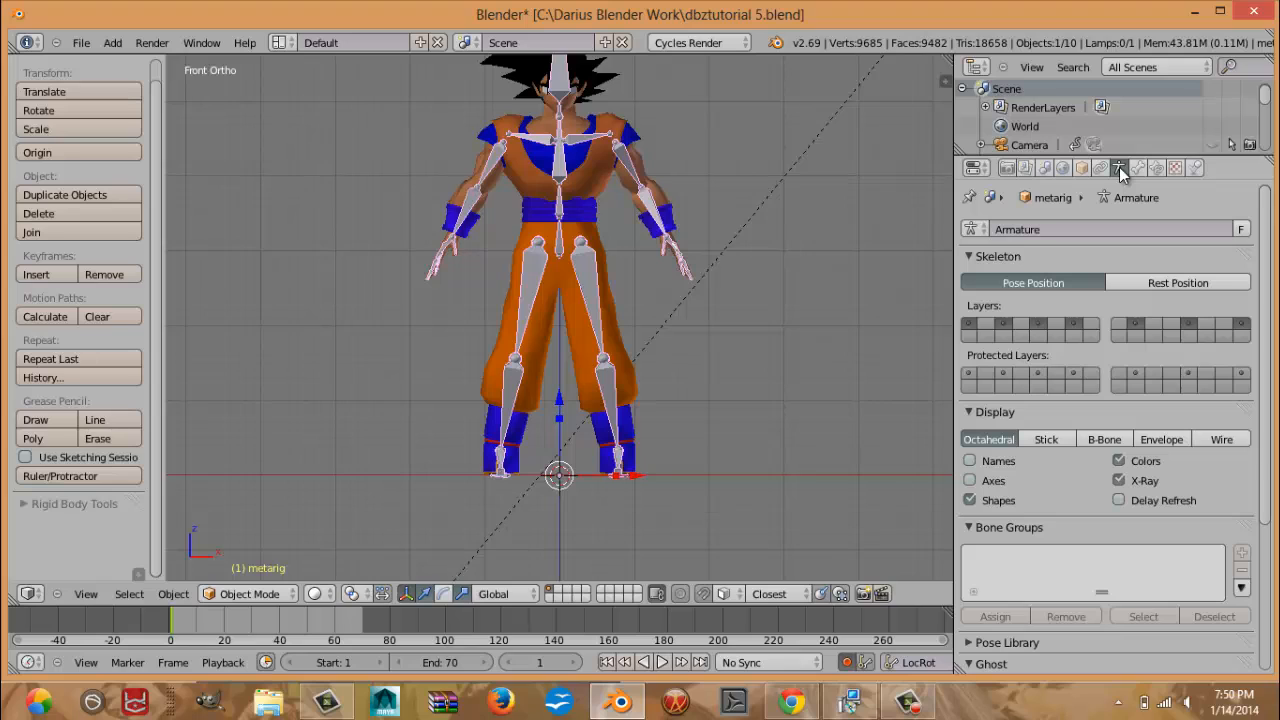
pyautogui.click(1081, 230)
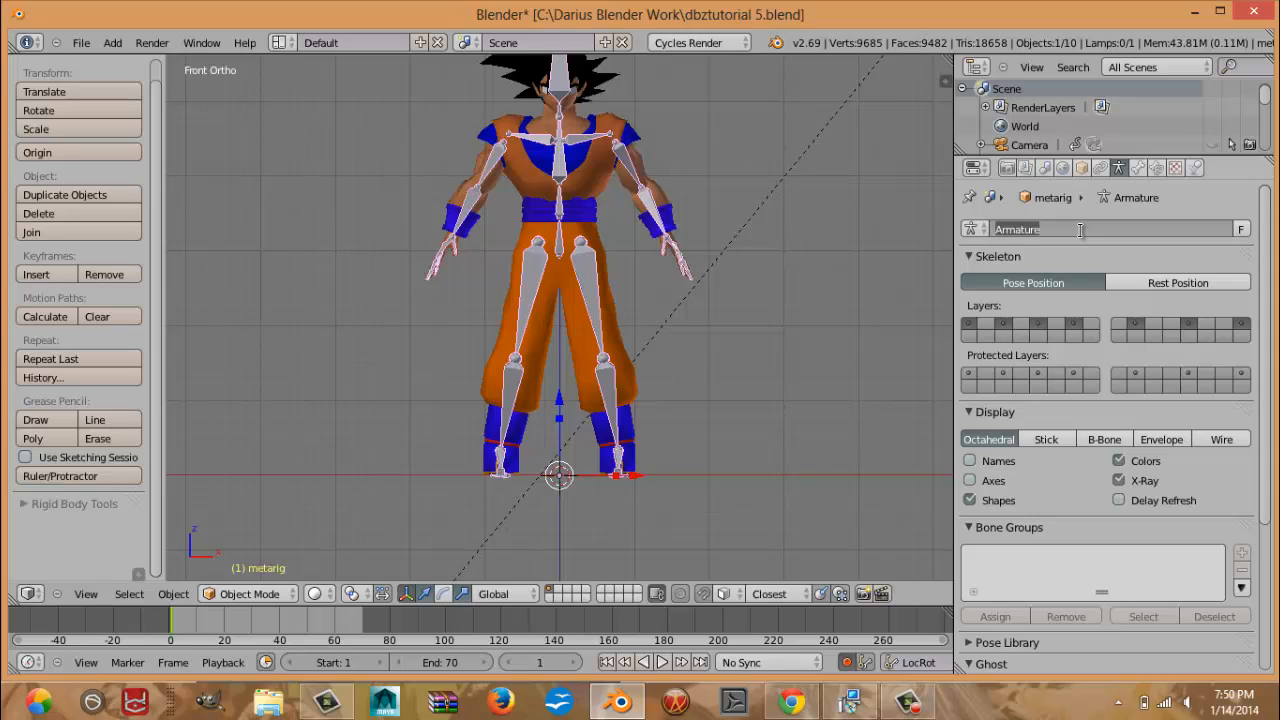
pyautogui.click(1082, 232)
pyautogui.scroll(-5, 1252, 470)
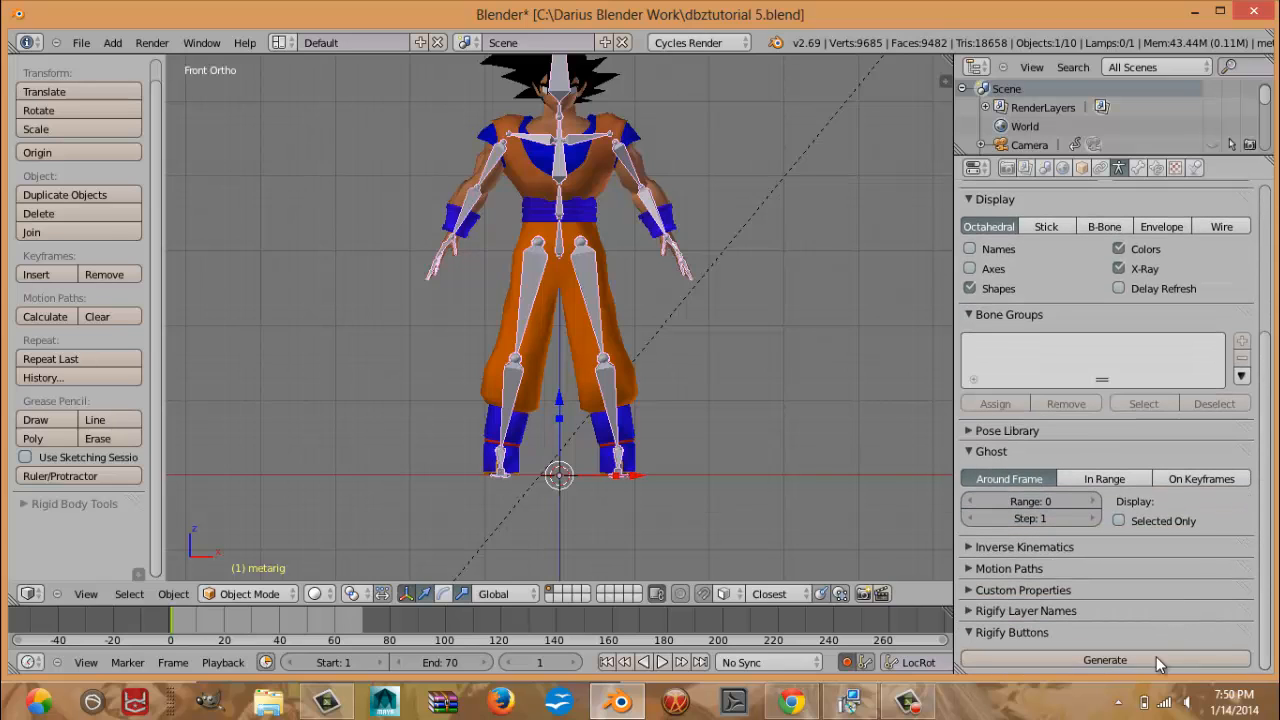
pyautogui.click(1153, 660)
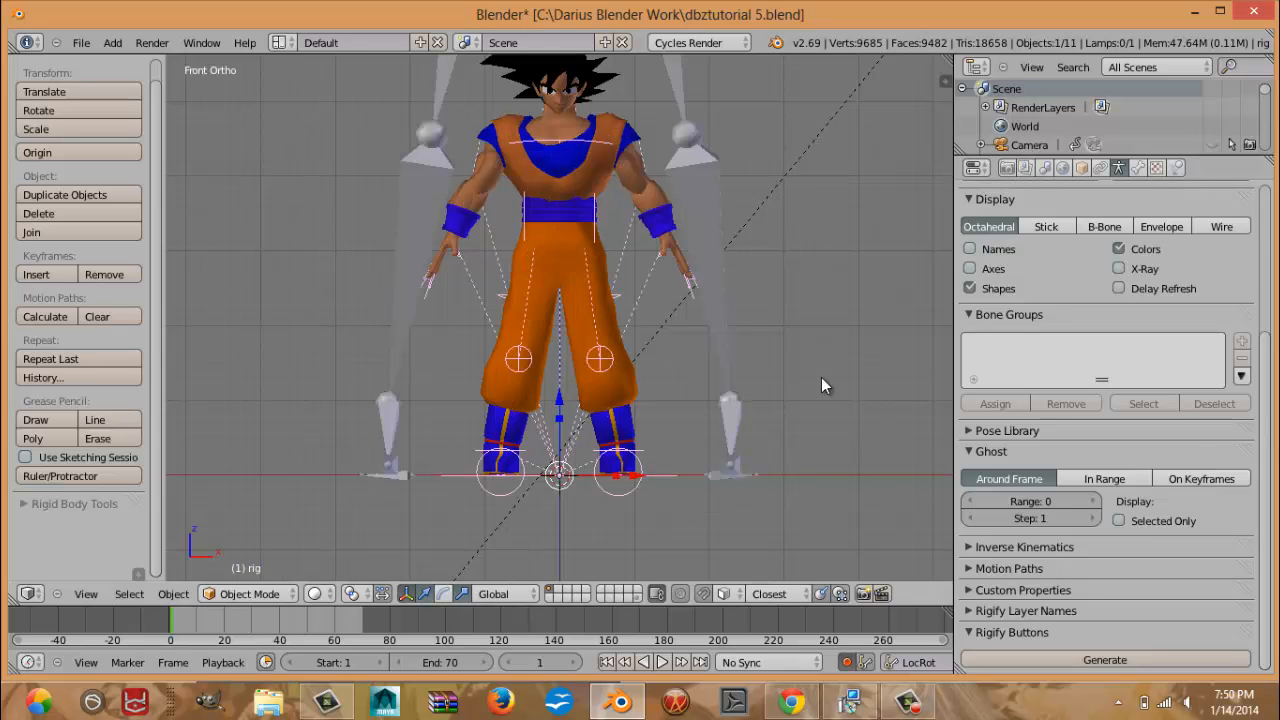
# Delete the oversized meta-rig armature around the character in wireframe view, keeping the generated rig.
pyautogui.scroll(-5, 714, 247)
pyautogui.scroll(-2, 681, 253)
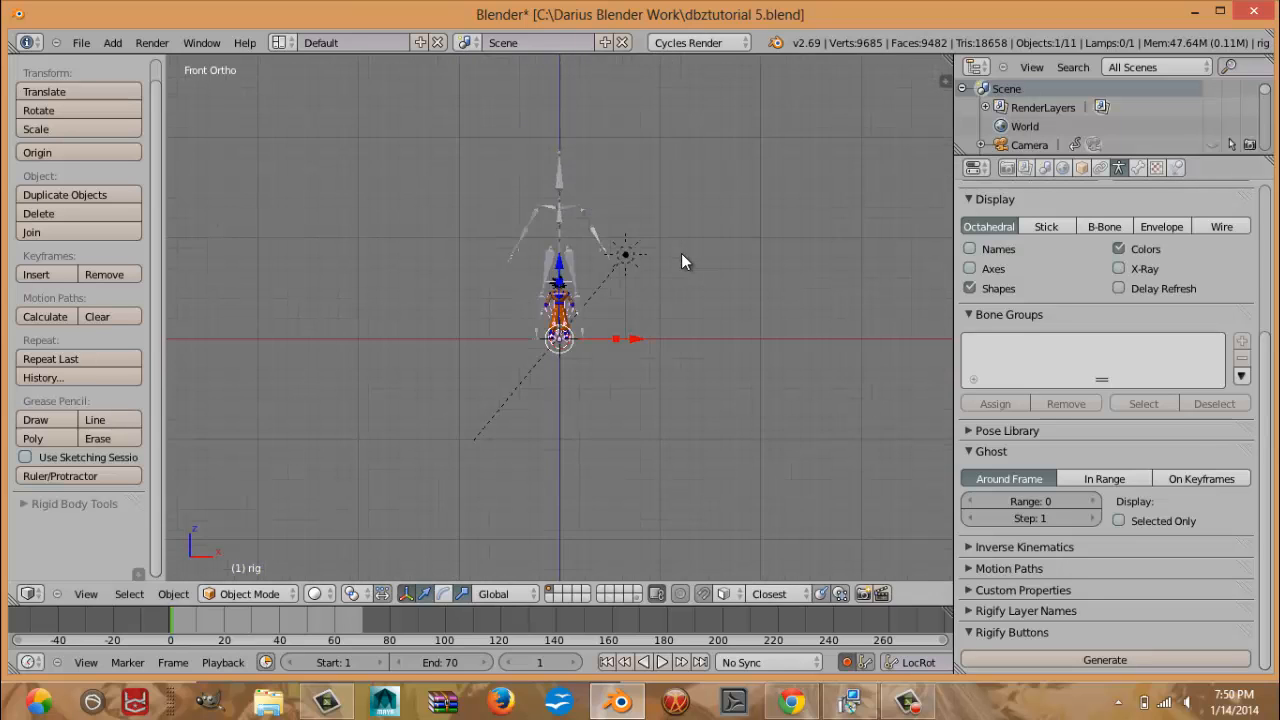
pyautogui.scroll(5, 680, 253)
pyautogui.scroll(2, 660, 238)
pyautogui.press('z')
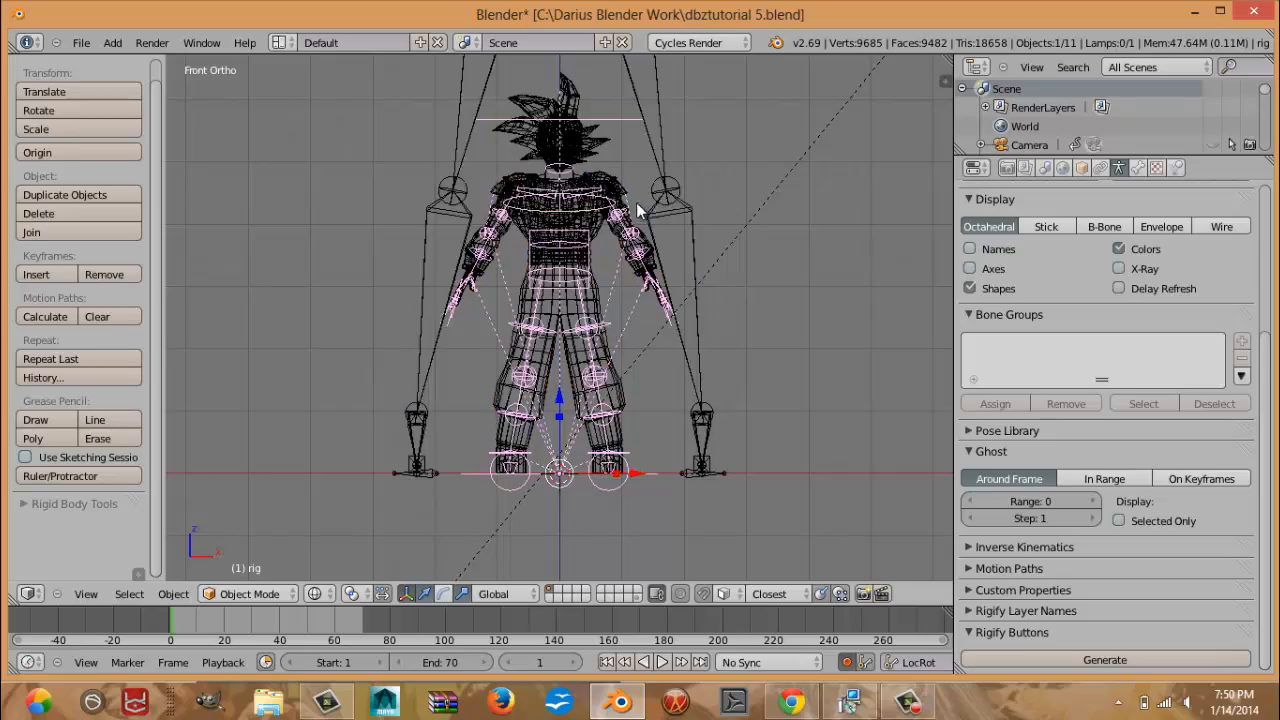
pyautogui.moveTo(636, 202)
pyautogui.mouseDown(button='middle')
pyautogui.moveTo(515, 203)
pyautogui.moveTo(607, 162)
pyautogui.moveTo(466, 163)
pyautogui.moveTo(708, 216)
pyautogui.moveTo(651, 285)
pyautogui.moveTo(655, 214)
pyautogui.mouseUp(button='middle')
pyautogui.press('KP_1')
pyautogui.rightClick(686, 210)
pyautogui.press('x')
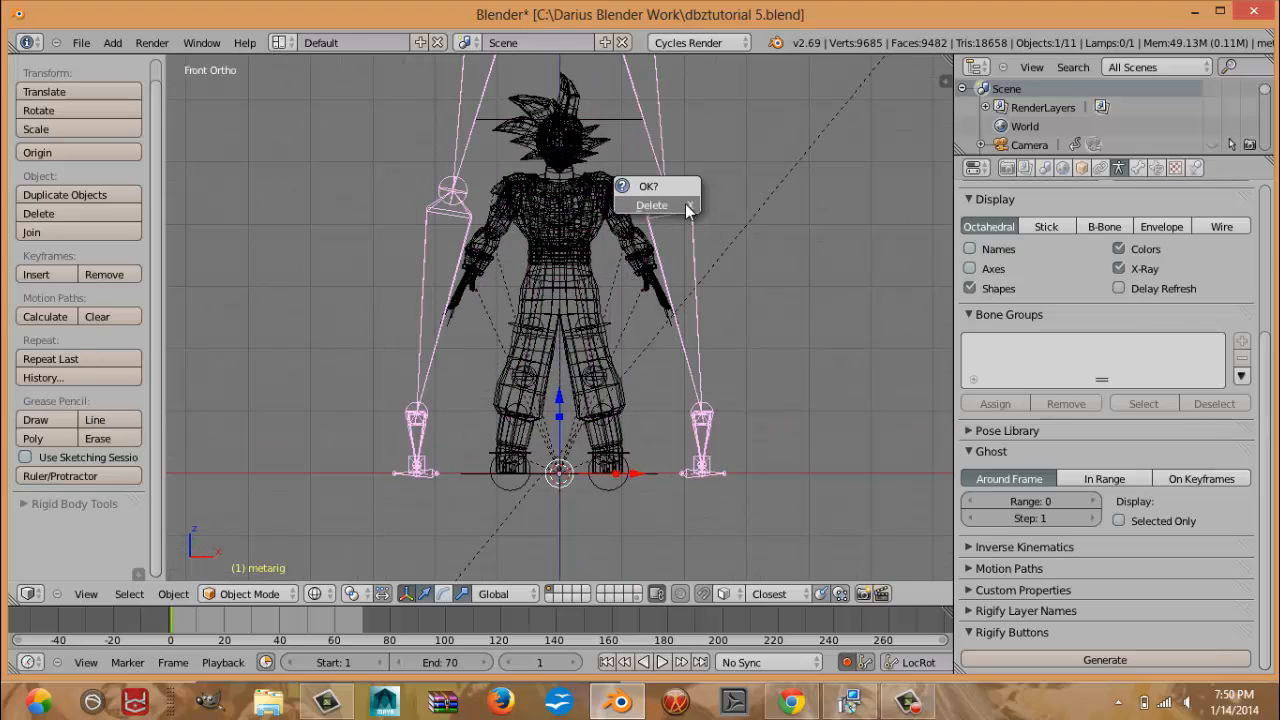
pyautogui.click(685, 204)
# Select the generated rig, restore solid shading, and enable X-Ray display for its controls.
pyautogui.scroll(3, 665, 185)
pyautogui.keyDown('shift'); pyautogui.moveTo(655, 165); pyautogui.dragTo(670, 288, button='middle'); pyautogui.keyUp('shift')
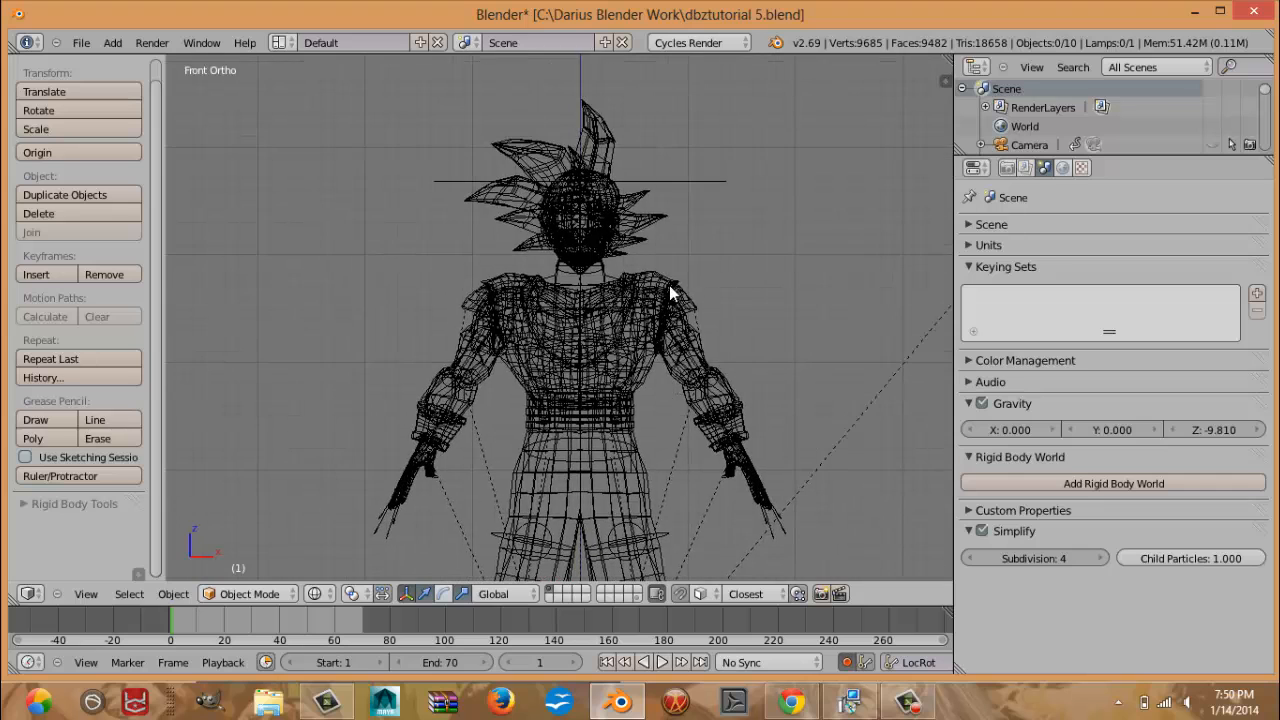
pyautogui.rightClick(712, 179)
pyautogui.press('z')
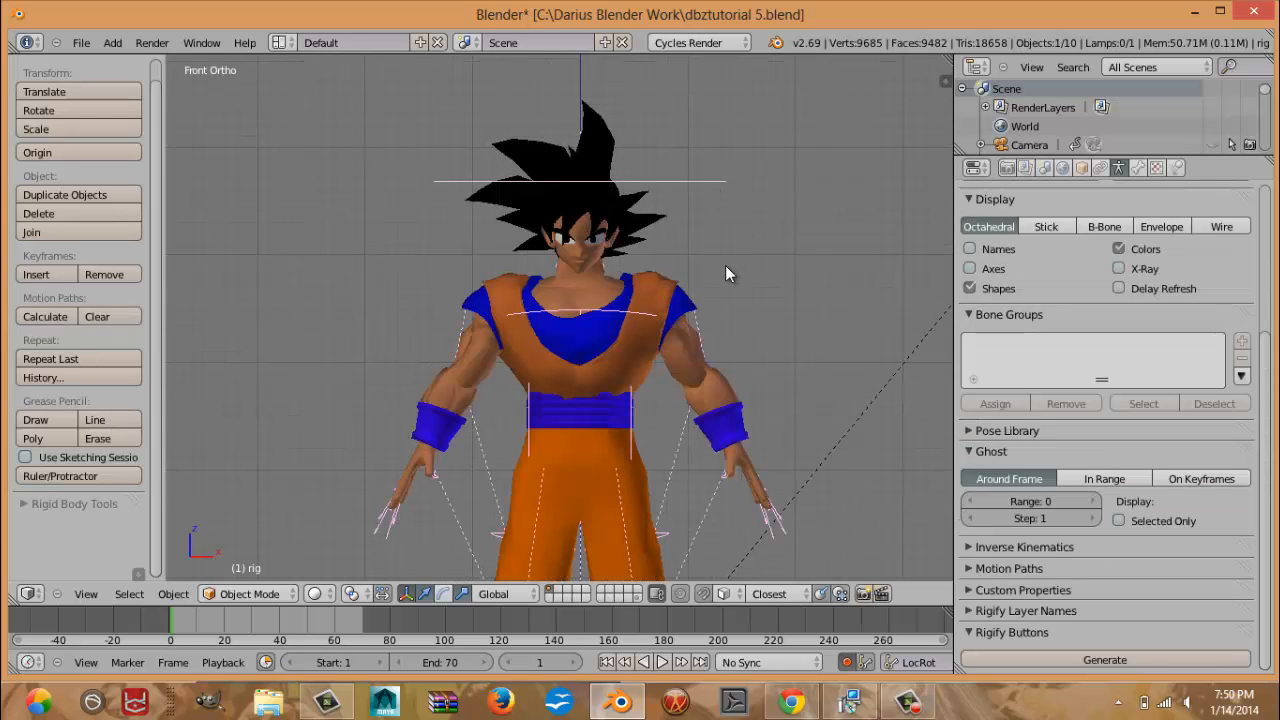
pyautogui.click(1118, 268)
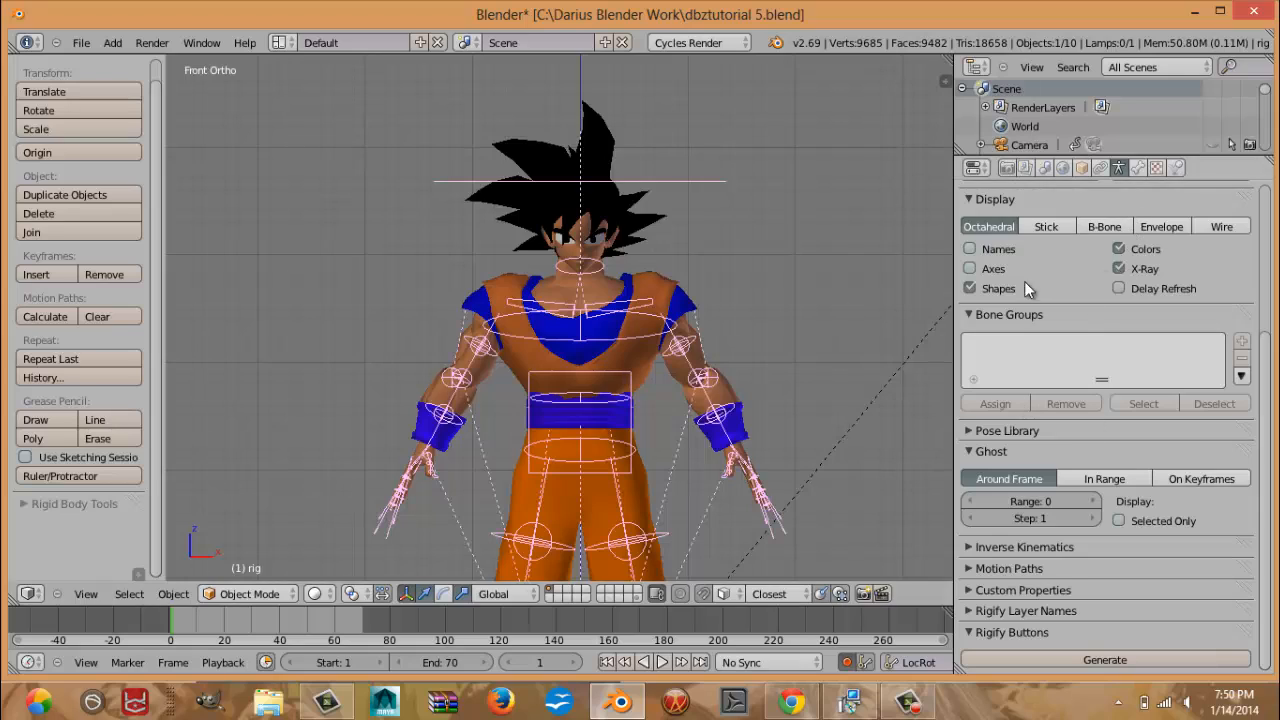
# Examine the generated rig's finger and hand controls around the character's hand.
pyautogui.moveTo(716, 348); pyautogui.dragTo(735, 486, button='middle')
pyautogui.press('KP_1')
pyautogui.rightClick(725, 478)
pyautogui.press('g')
pyautogui.moveTo(715, 473); pyautogui.dragTo(699, 471)
pyautogui.moveTo(661, 399); pyautogui.dragTo(633, 385, button='middle')
pyautogui.scroll(8, 633, 390)
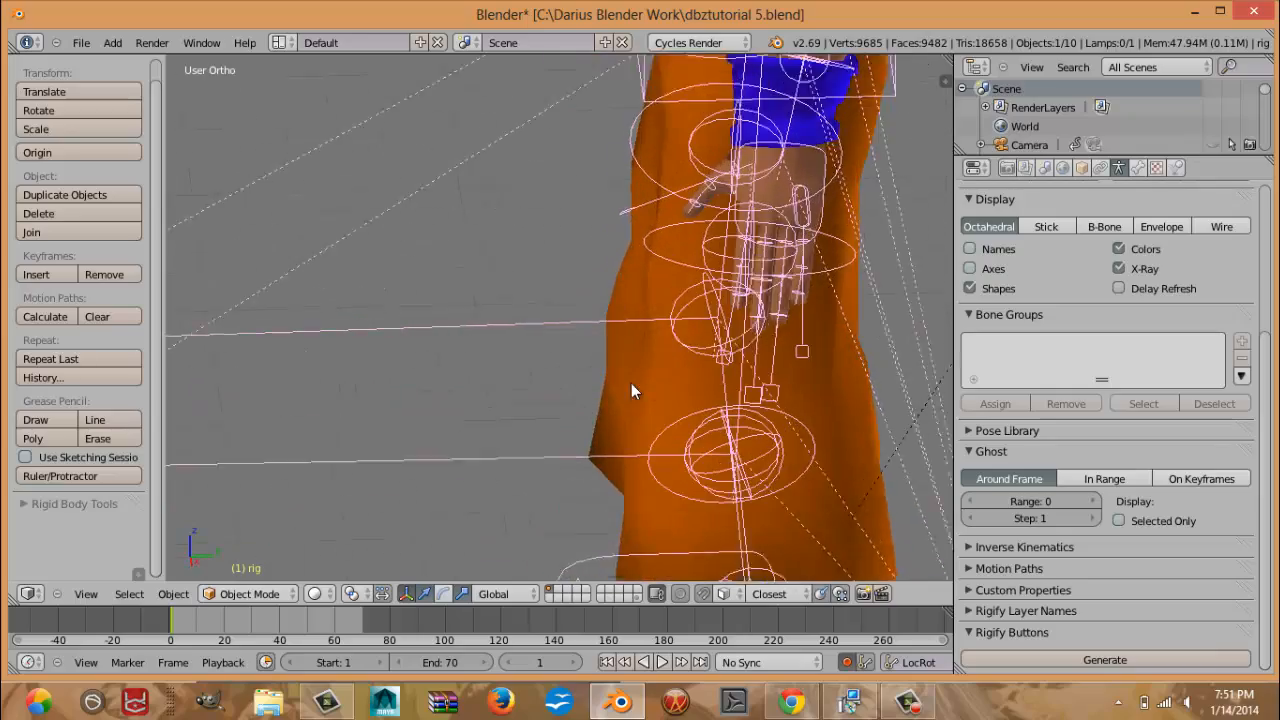
pyautogui.moveTo(698, 358); pyautogui.dragTo(791, 380, button='middle')
pyautogui.scroll(-4, 791, 380)
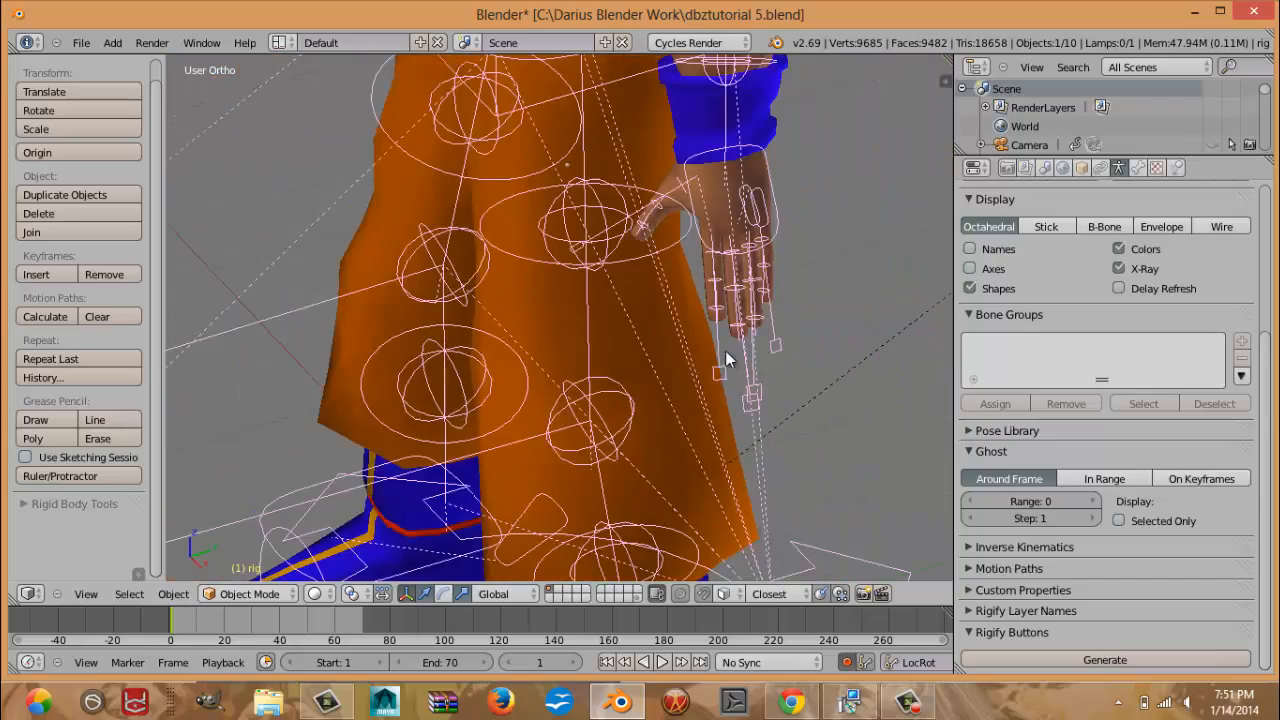
# Review the generated rig's control placement over the torso, arms, legs and feet.
pyautogui.moveTo(725, 350); pyautogui.dragTo(850, 520, button='middle')
pyautogui.press('KP_1')
pyautogui.keyDown('shift'); pyautogui.moveTo(690, 270); pyautogui.dragTo(789, 499, button='middle'); pyautogui.keyUp('shift')
pyautogui.moveTo(750, 350); pyautogui.dragTo(697, 296, button='middle')
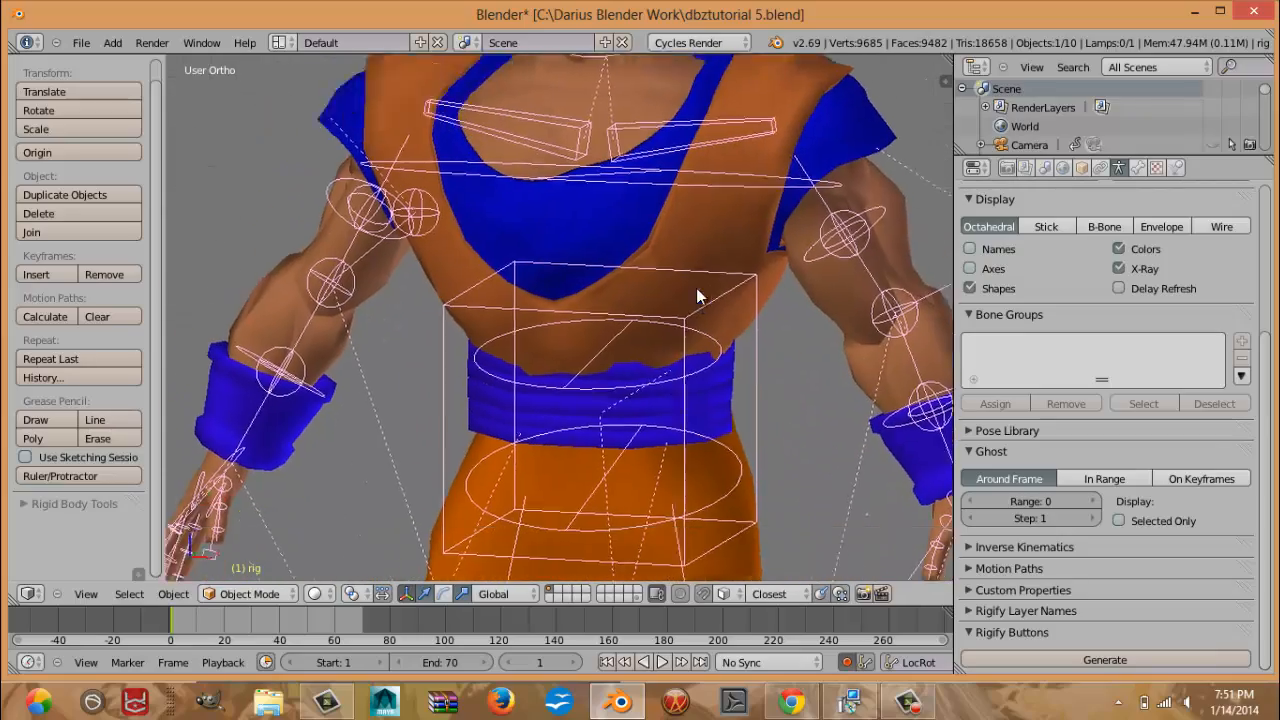
pyautogui.scroll(-2, 697, 296)
pyautogui.press('KP_1')
pyautogui.scroll(-4, 771, 371)
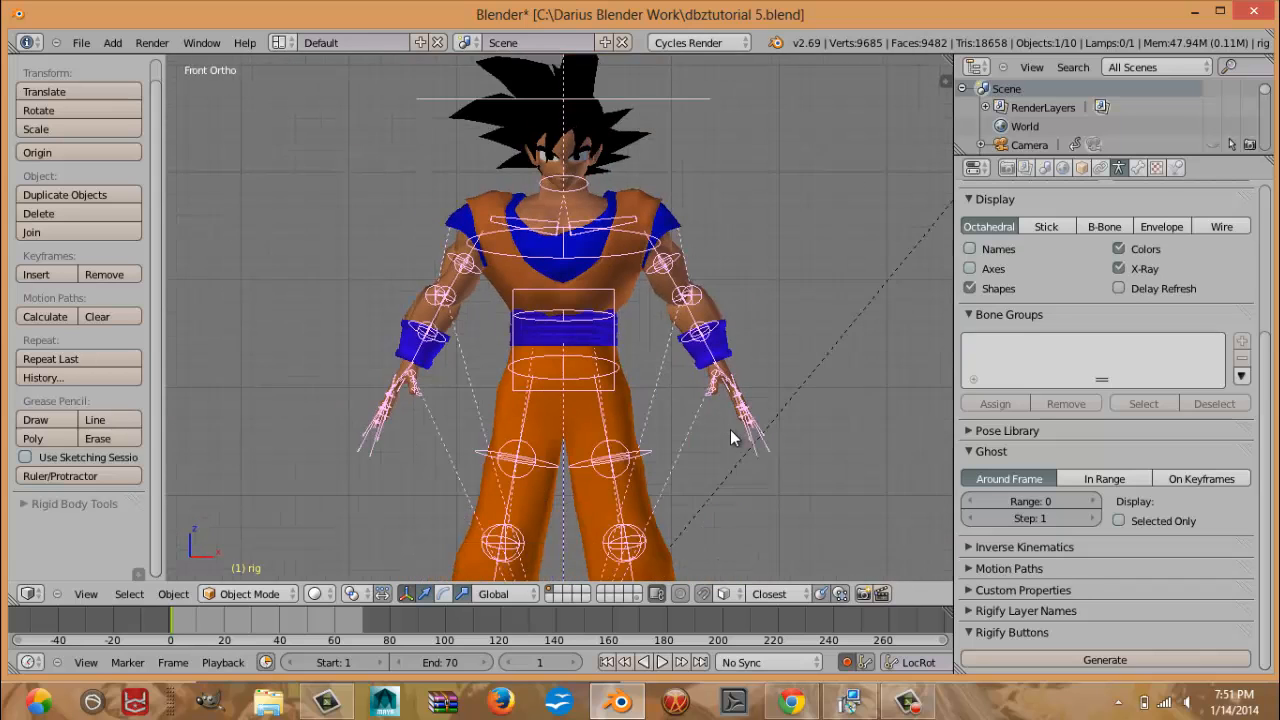
pyautogui.keyDown('shift'); pyautogui.moveTo(730, 429); pyautogui.dragTo(713, 358, button='middle'); pyautogui.keyUp('shift')
pyautogui.keyDown('shift'); pyautogui.moveTo(754, 427); pyautogui.dragTo(776, 372, button='middle'); pyautogui.keyUp('shift')
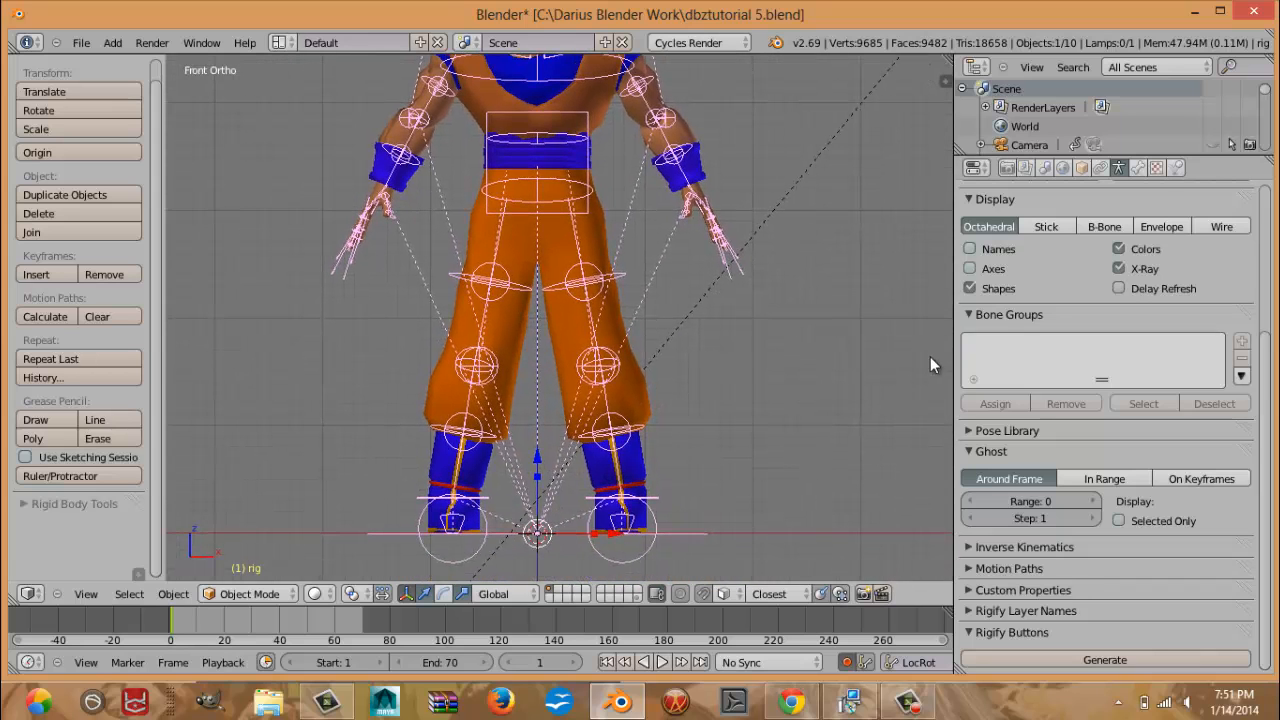
pyautogui.keyDown('shift'); pyautogui.moveTo(778, 263); pyautogui.dragTo(755, 358, button='middle'); pyautogui.keyUp('shift')
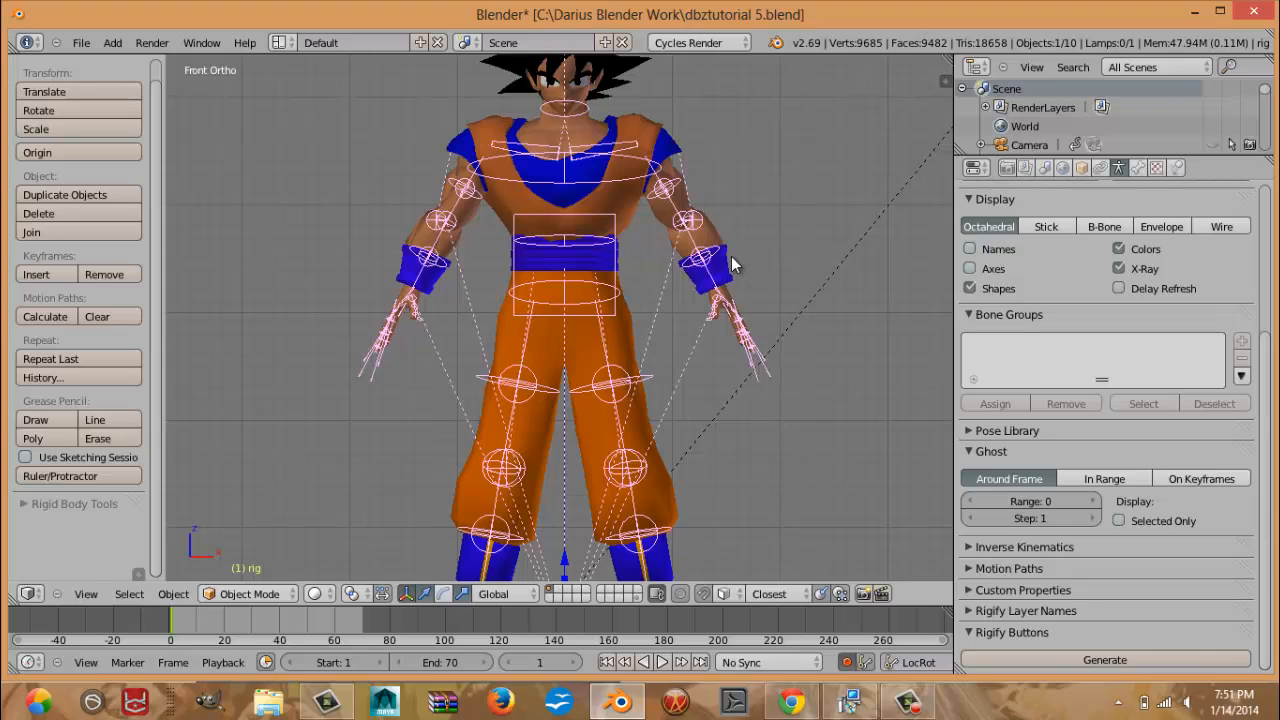
pyautogui.keyDown('shift'); pyautogui.rightClick(720, 233); pyautogui.keyUp('shift')
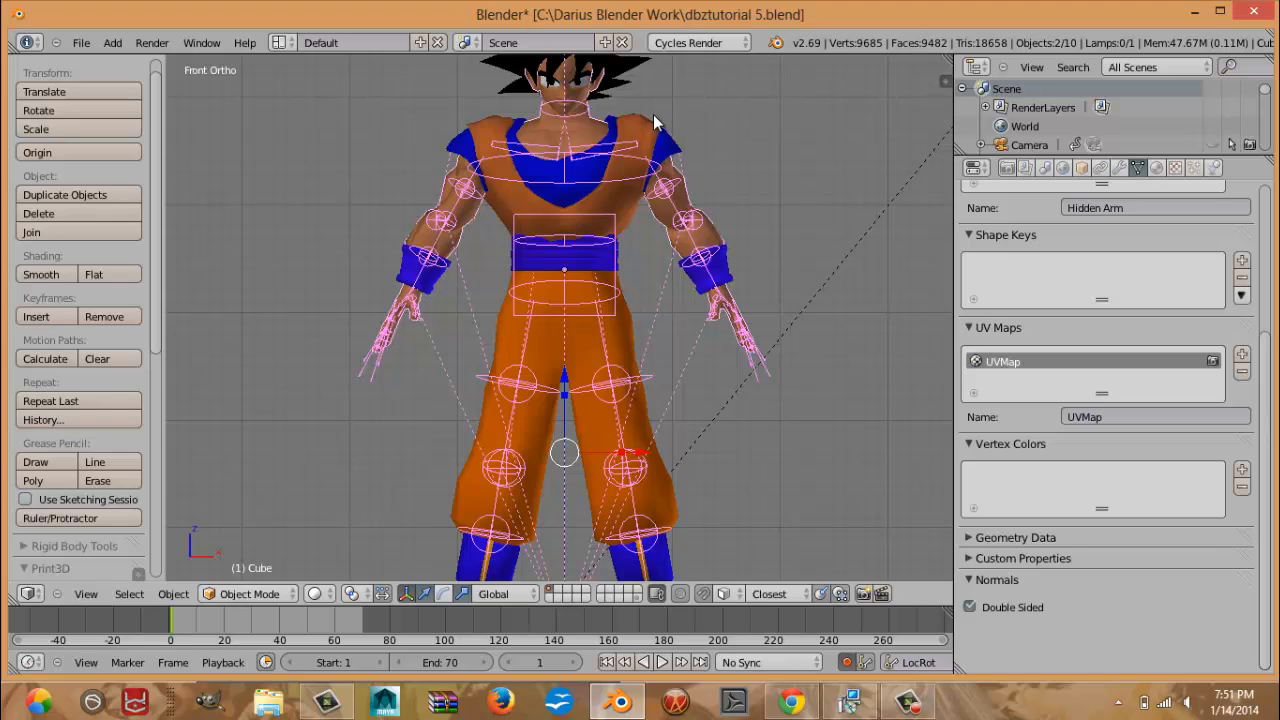
pyautogui.hotkey('ctrl', 'p')
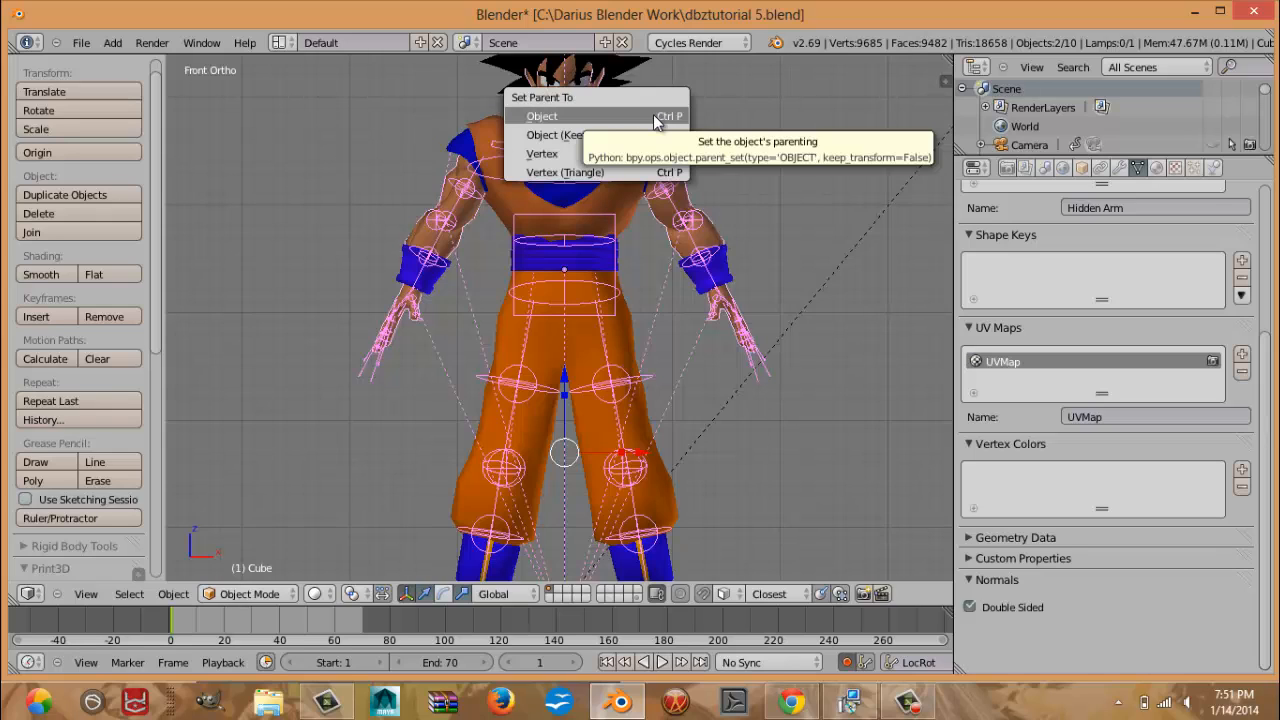
pyautogui.press('Down')
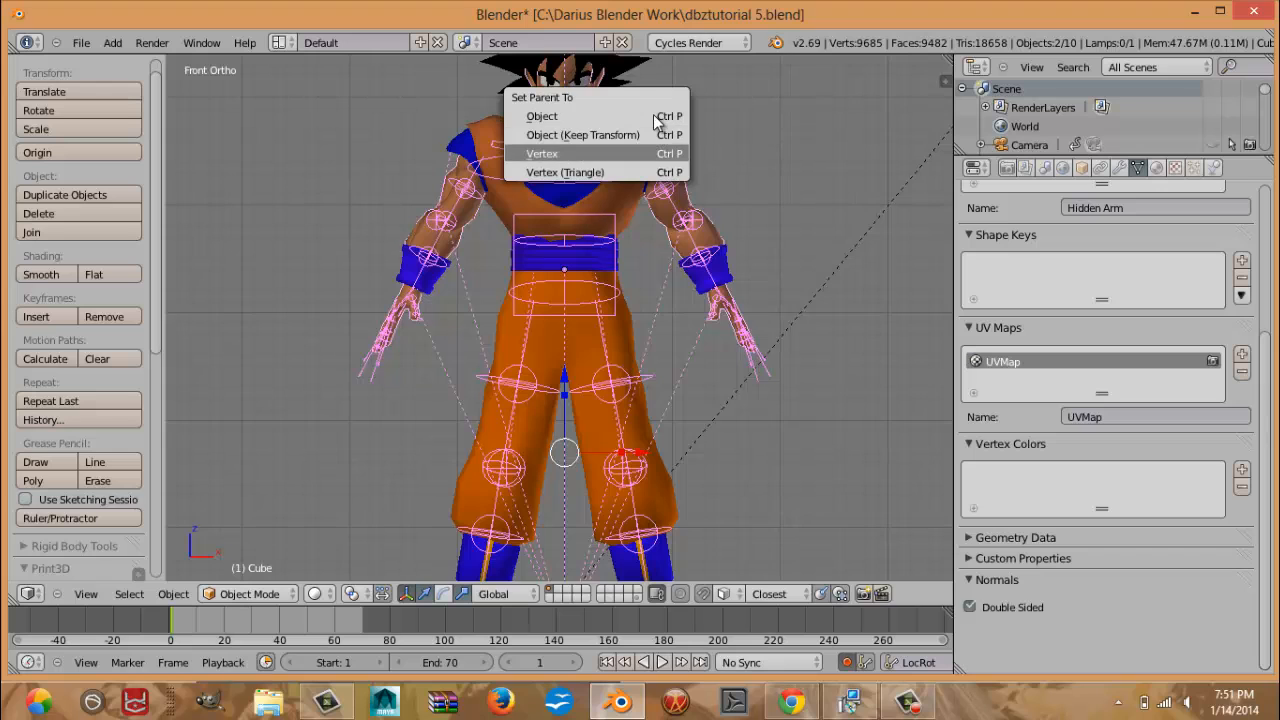
pyautogui.scroll(3, 656, 122)
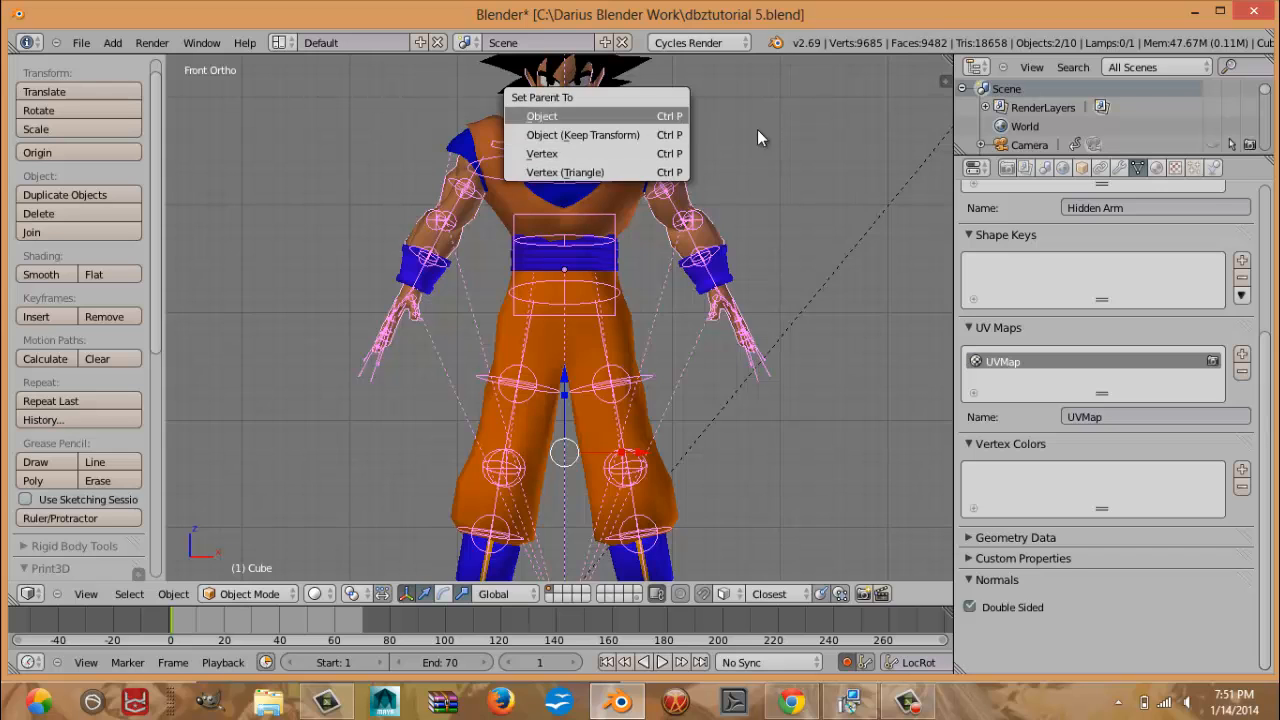
# Parent the body mesh to the generated rig using Armature Deform With Automatic Weights.
pyautogui.rightClick(679, 185)
pyautogui.rightClick(679, 185)
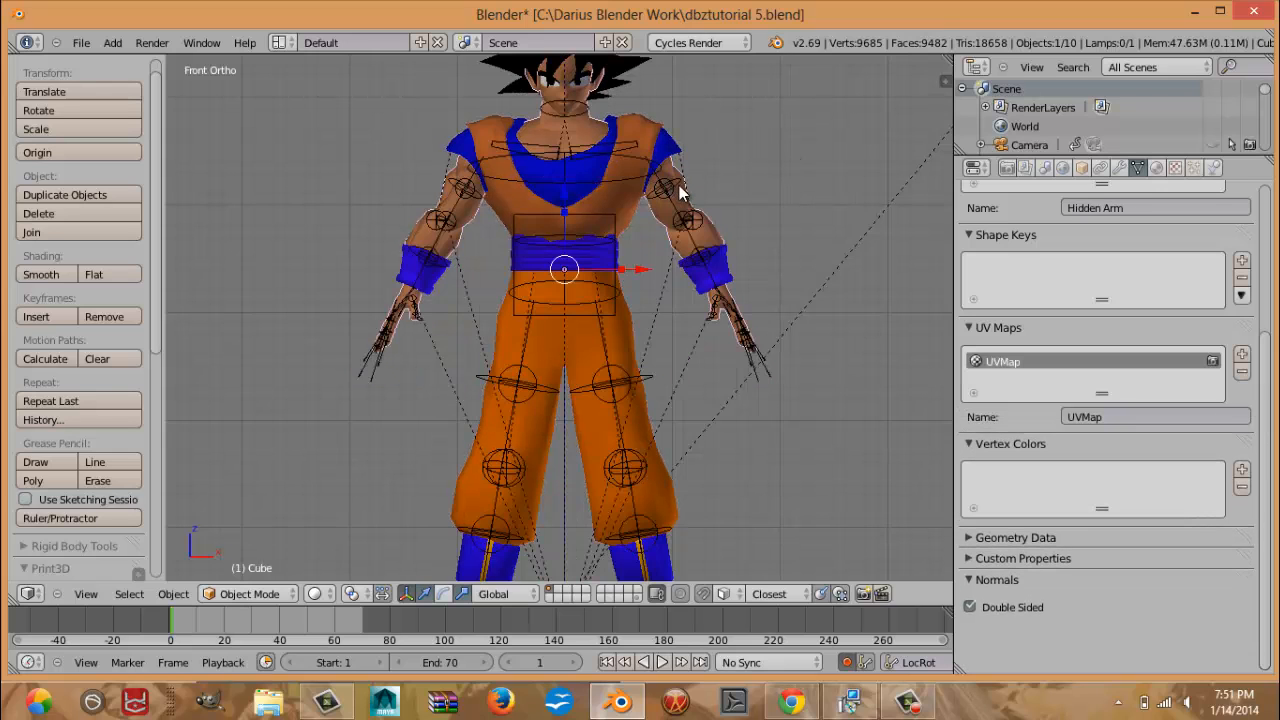
pyautogui.keyDown('shift'); pyautogui.rightClick(679, 185); pyautogui.keyUp('shift')
pyautogui.hotkey('ctrl', 'p')
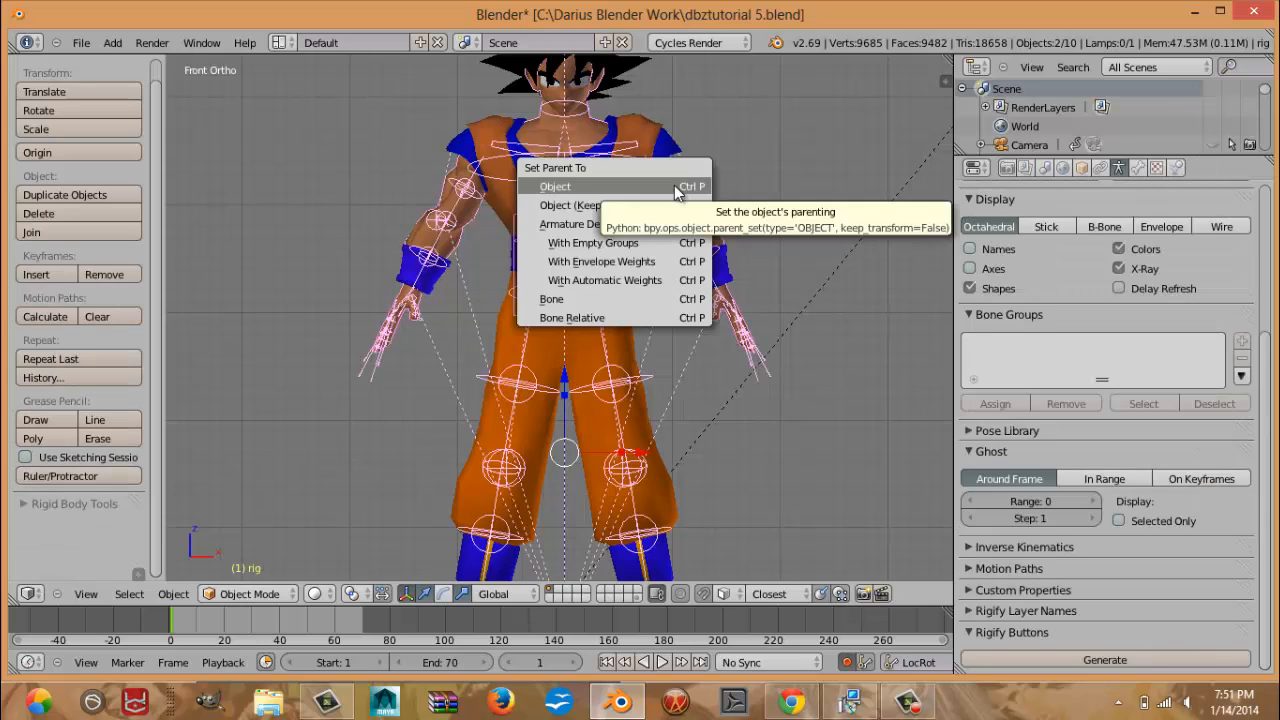
pyautogui.press('Down')
pyautogui.press('Down')
pyautogui.press('Down')
pyautogui.press('Down')
pyautogui.press('Down')
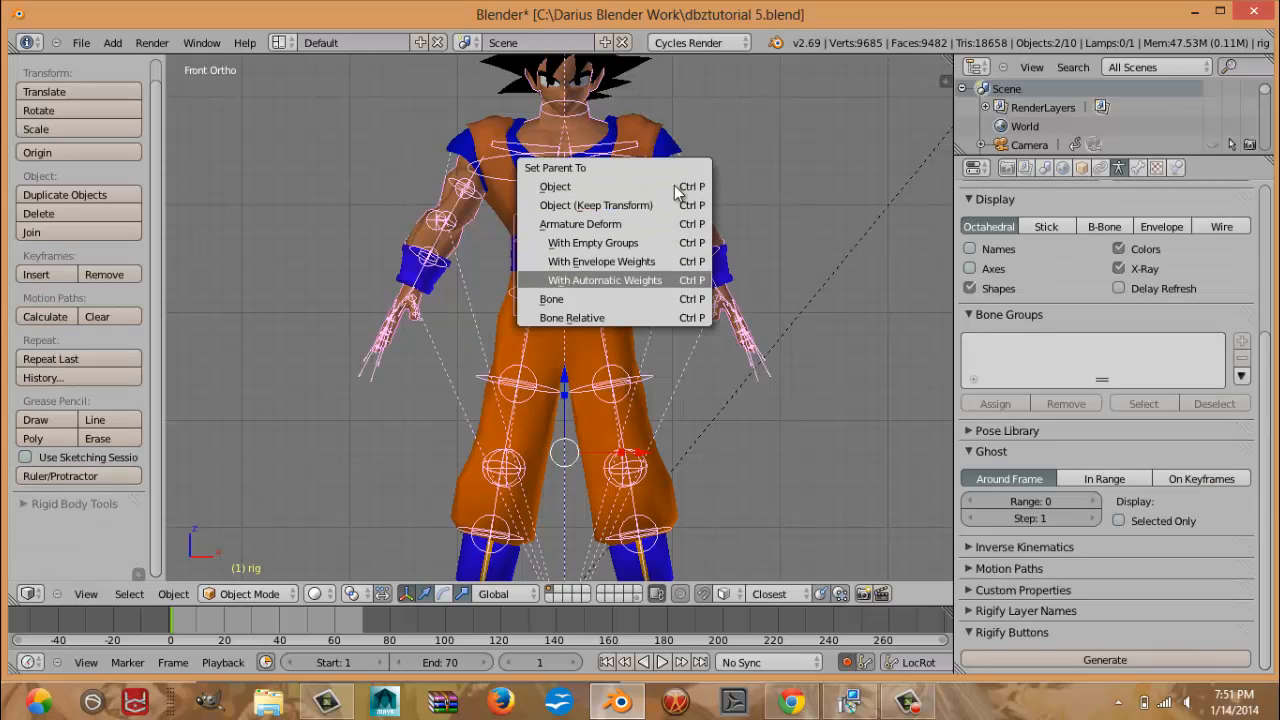
pyautogui.press('Return')
# Parent the orange gi outfit mesh to the generated rig with automatic weights.
pyautogui.keyDown('shift'); pyautogui.moveTo(668, 222); pyautogui.dragTo(703, 314, button='middle'); pyautogui.keyUp('shift')
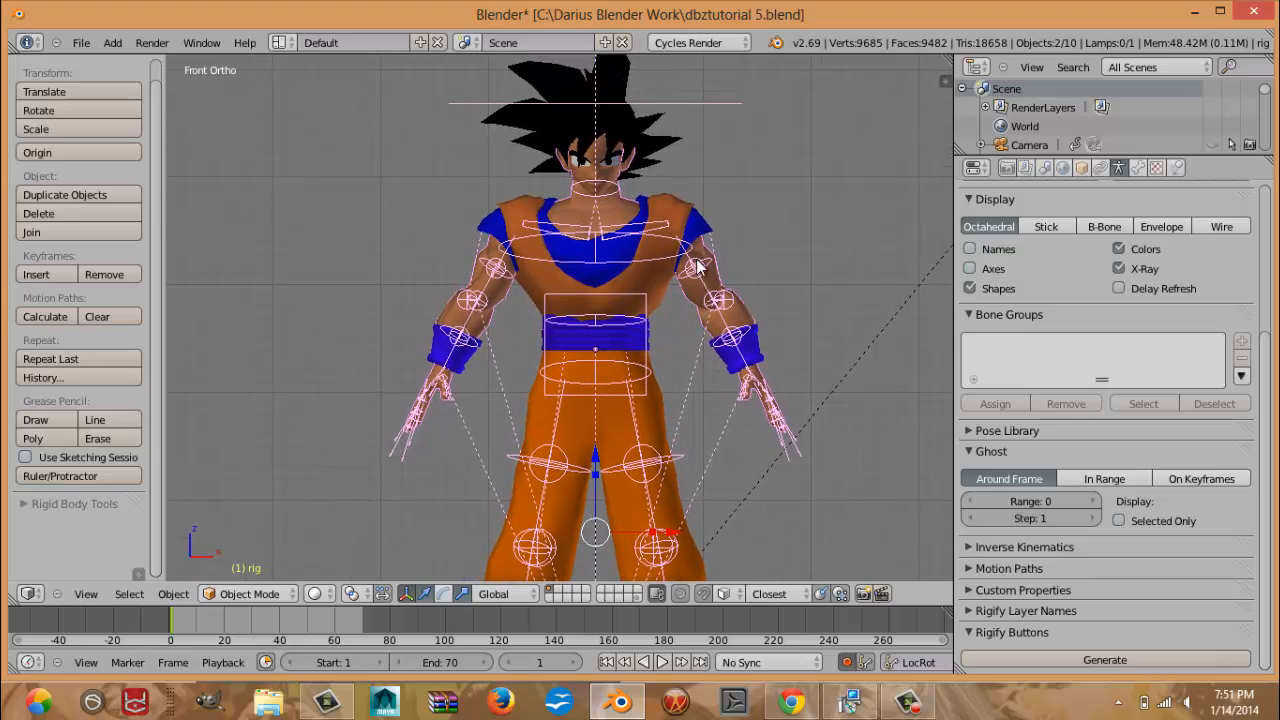
pyautogui.rightClick(686, 204)
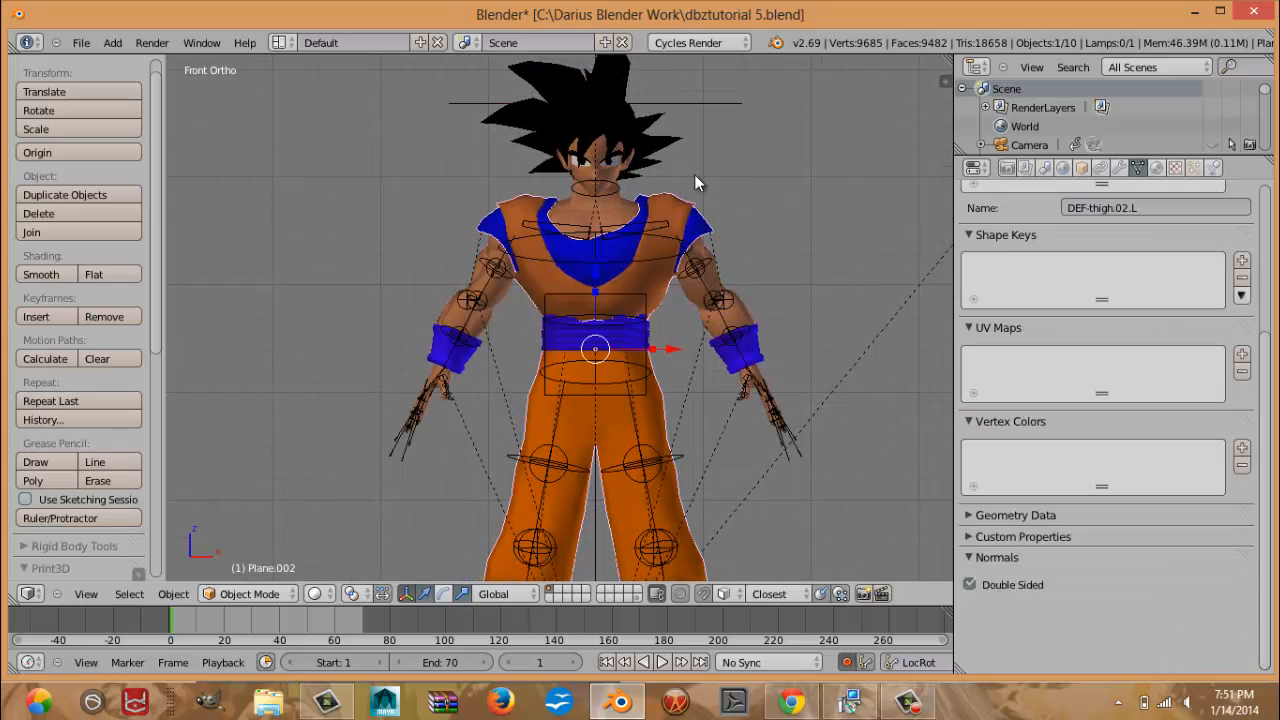
pyautogui.keyDown('shift'); pyautogui.rightClick(632, 237); pyautogui.keyUp('shift')
pyautogui.hotkey('ctrl', 'p')
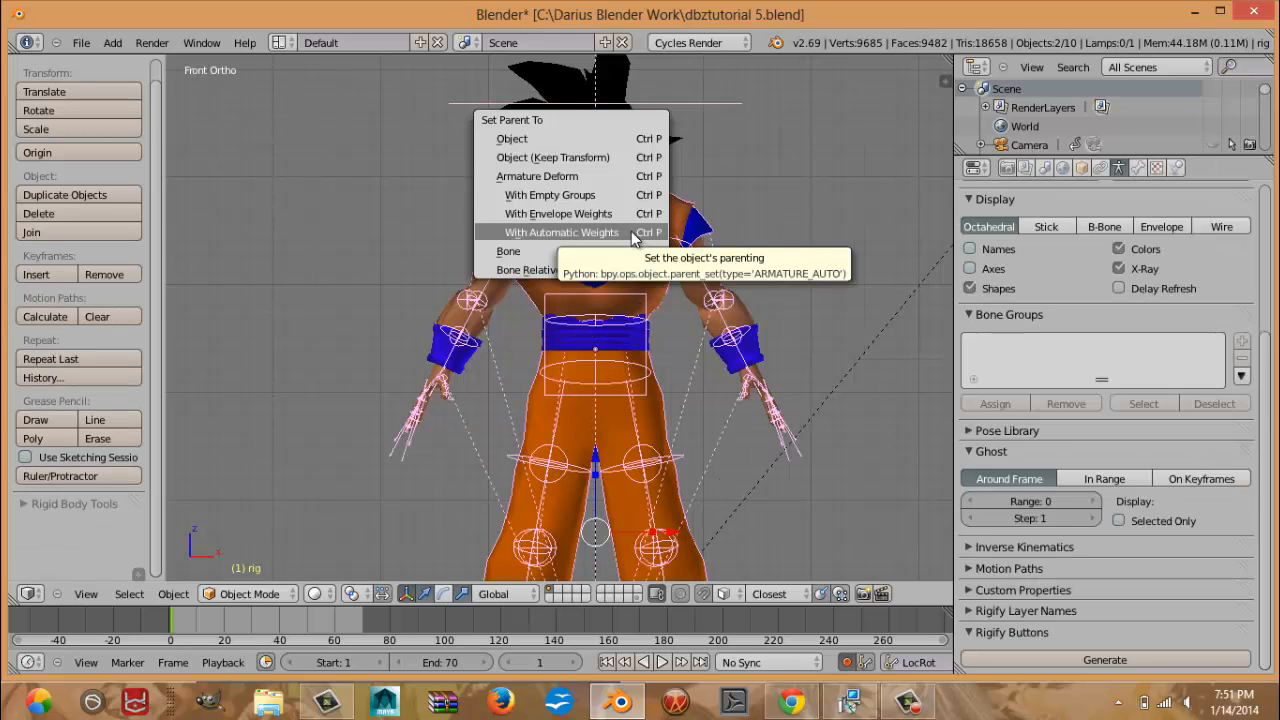
pyautogui.click(631, 234)
# Parent the blue wristbands mesh to the generated rig with automatic weights.
pyautogui.rightClick(761, 332)
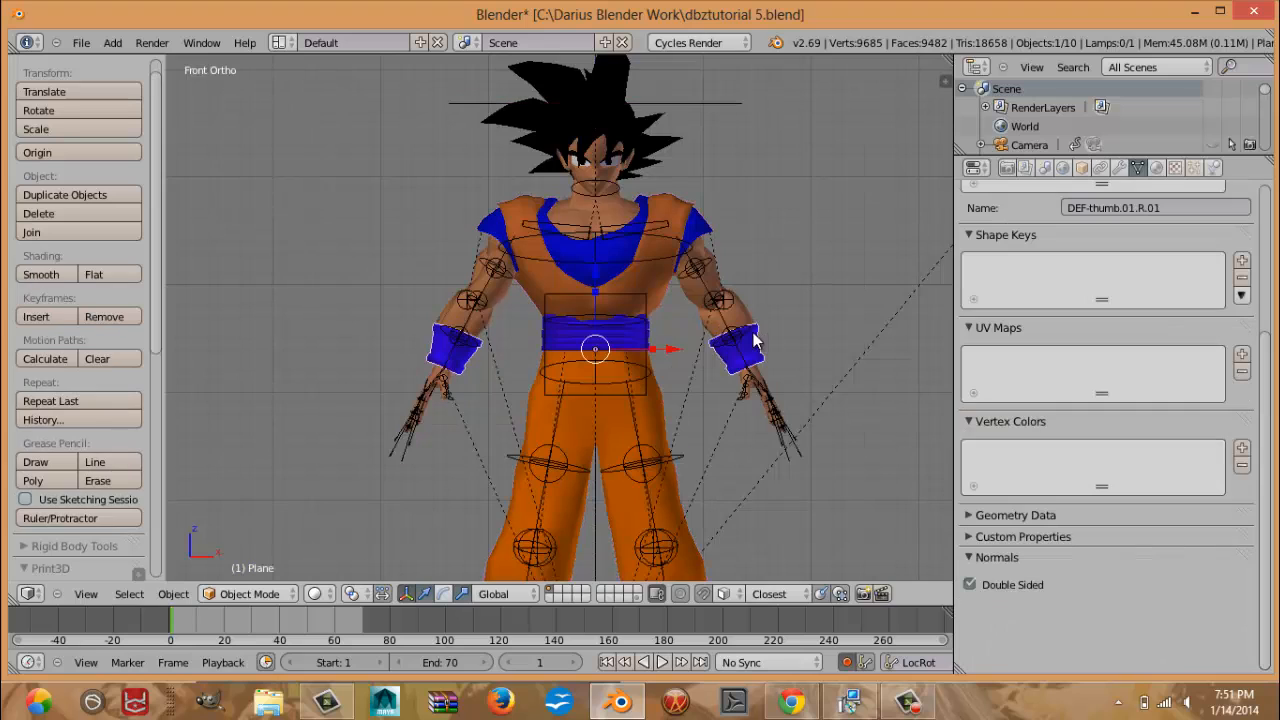
pyautogui.rightClick(640, 320)
pyautogui.keyDown('shift'); pyautogui.rightClick(646, 322); pyautogui.keyUp('shift')
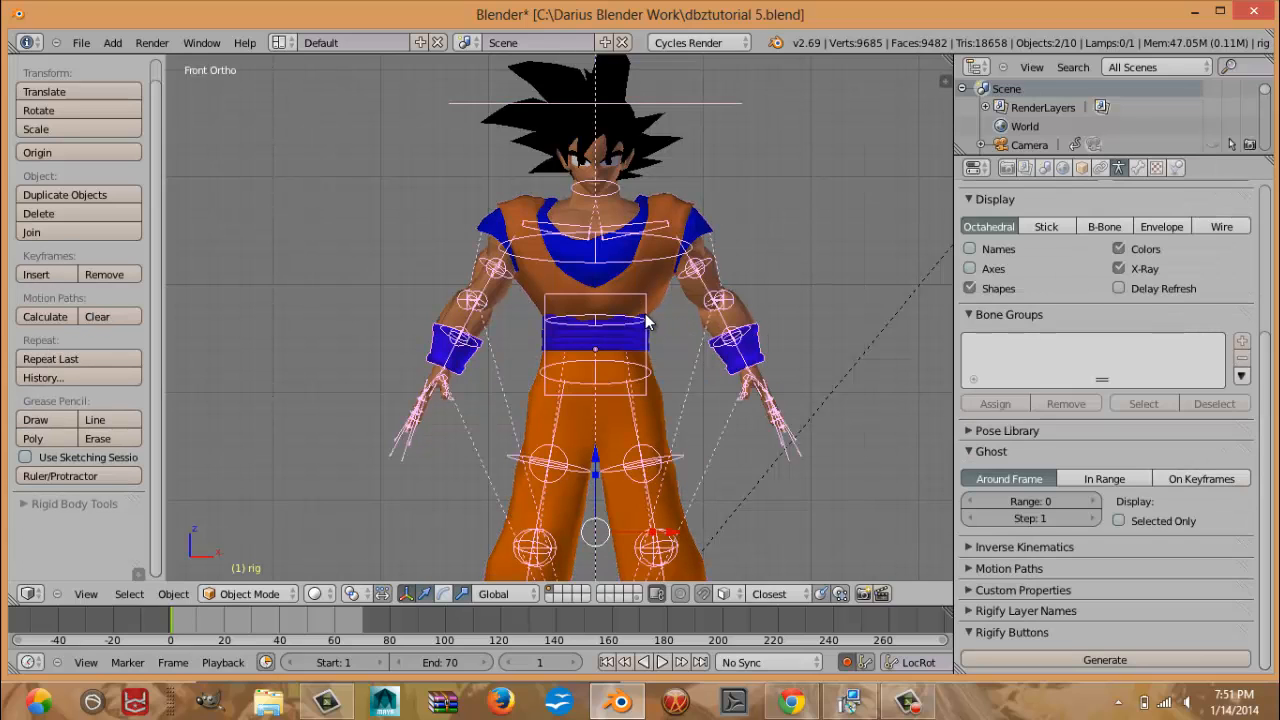
pyautogui.hotkey('ctrl', 'p')
pyautogui.click(645, 320)
# Parent the blue boots mesh to the generated rig with automatic weights.
pyautogui.rightClick(659, 373)
pyautogui.keyDown('shift'); pyautogui.moveTo(659, 373); pyautogui.dragTo(698, 132, button='middle'); pyautogui.keyUp('shift')
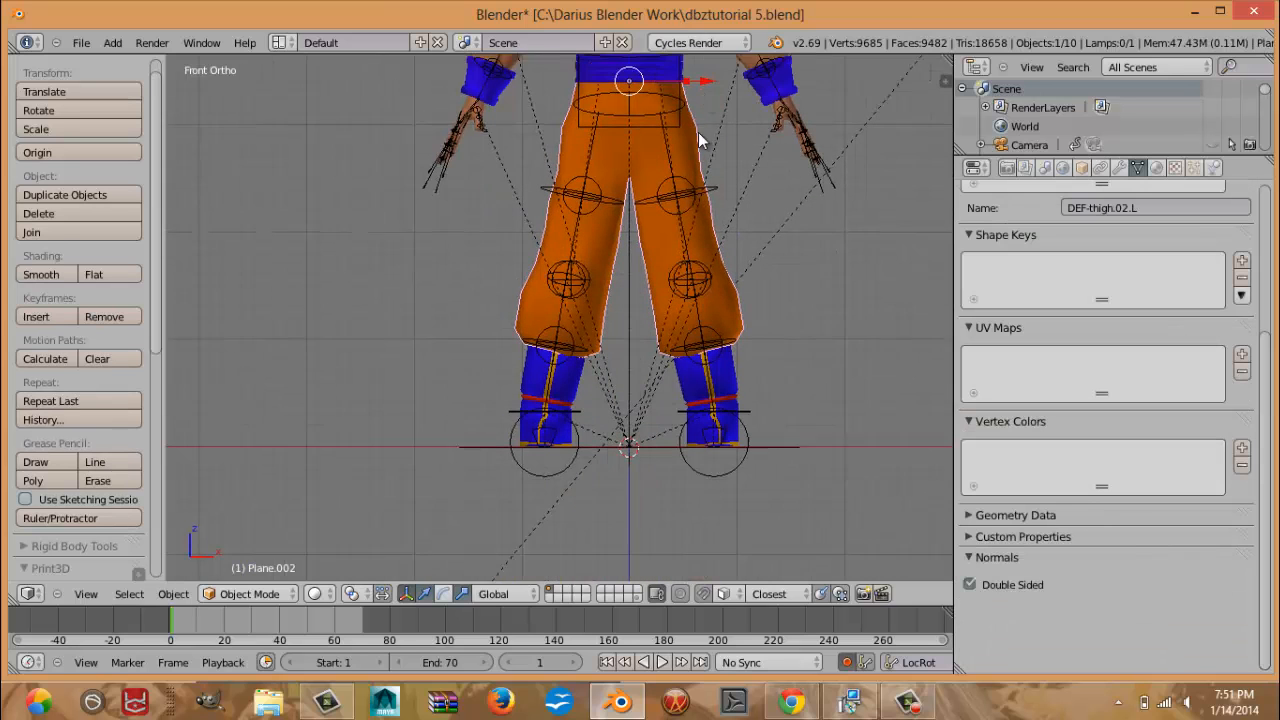
pyautogui.rightClick(734, 350)
pyautogui.keyDown('shift'); pyautogui.rightClick(727, 338); pyautogui.keyUp('shift')
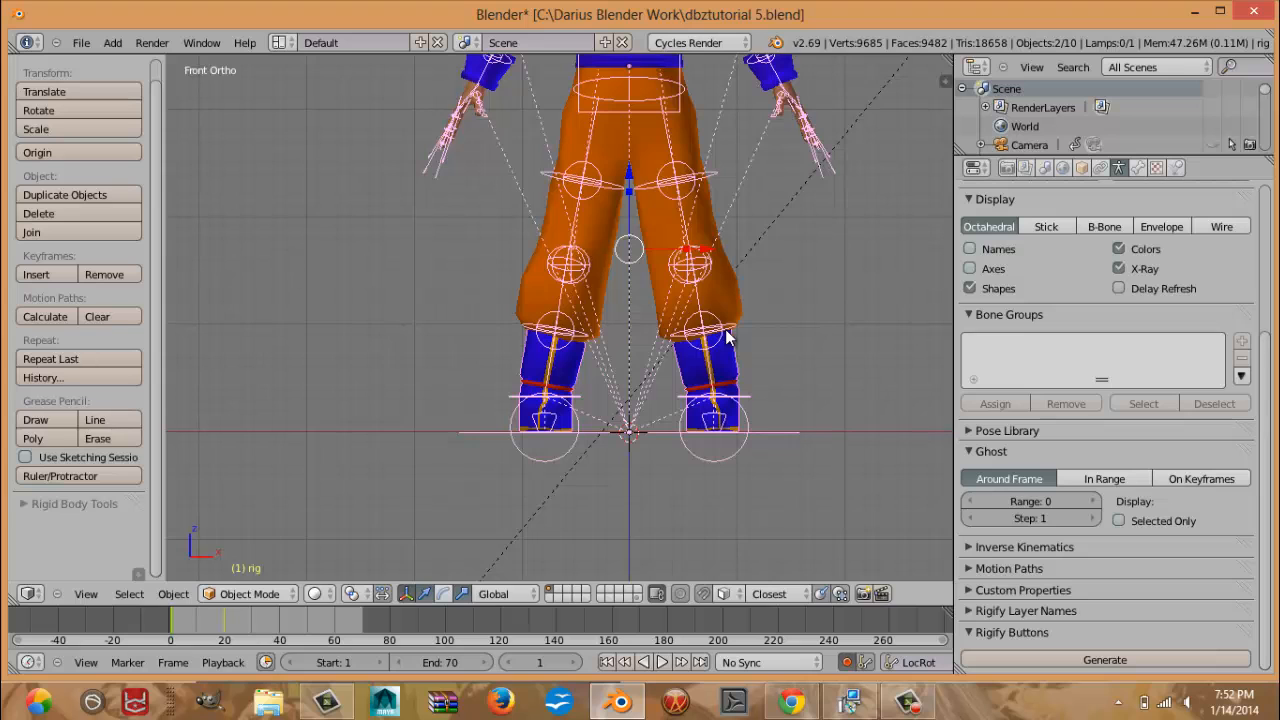
pyautogui.hotkey('ctrl', 'p')
pyautogui.click(727, 332)
# Parent the blue waist belt mesh to the generated rig with automatic weights.
pyautogui.keyDown('shift'); pyautogui.moveTo(665, 96); pyautogui.dragTo(647, 202, button='middle'); pyautogui.keyUp('shift')
pyautogui.rightClick(622, 162)
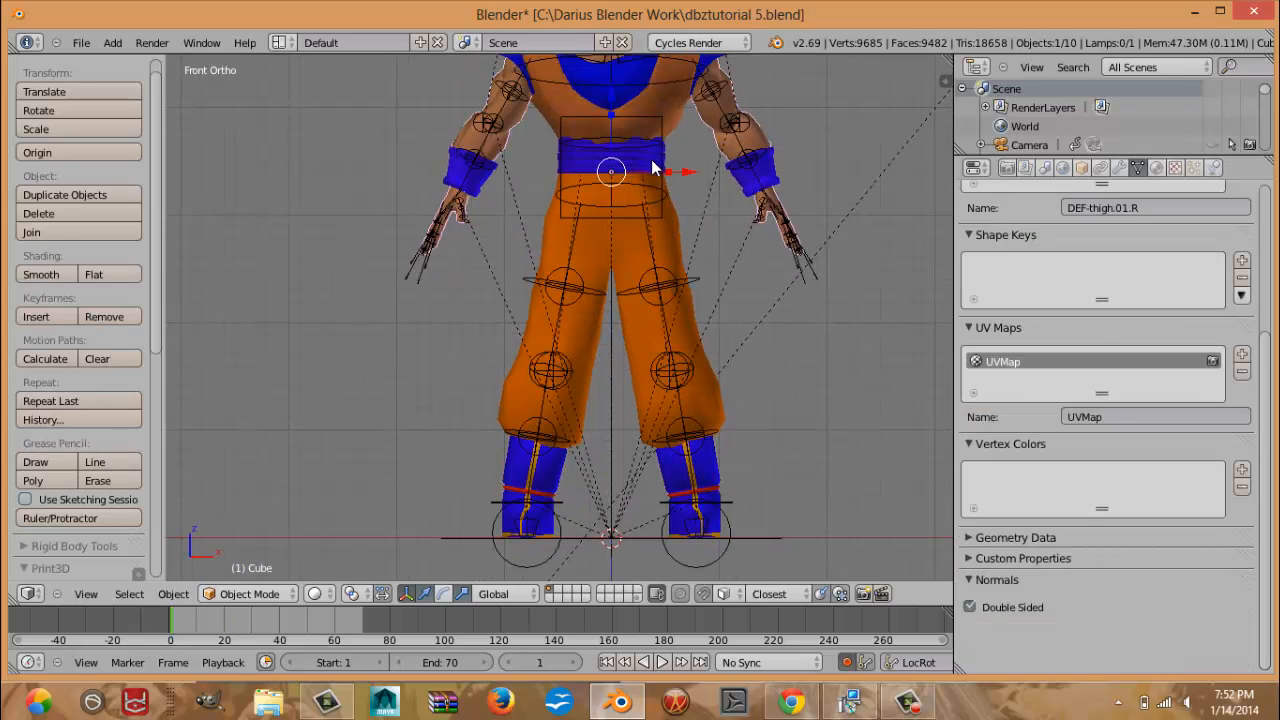
pyautogui.rightClick(651, 161)
pyautogui.rightClick(651, 161)
pyautogui.keyDown('shift'); pyautogui.rightClick(658, 167); pyautogui.keyUp('shift')
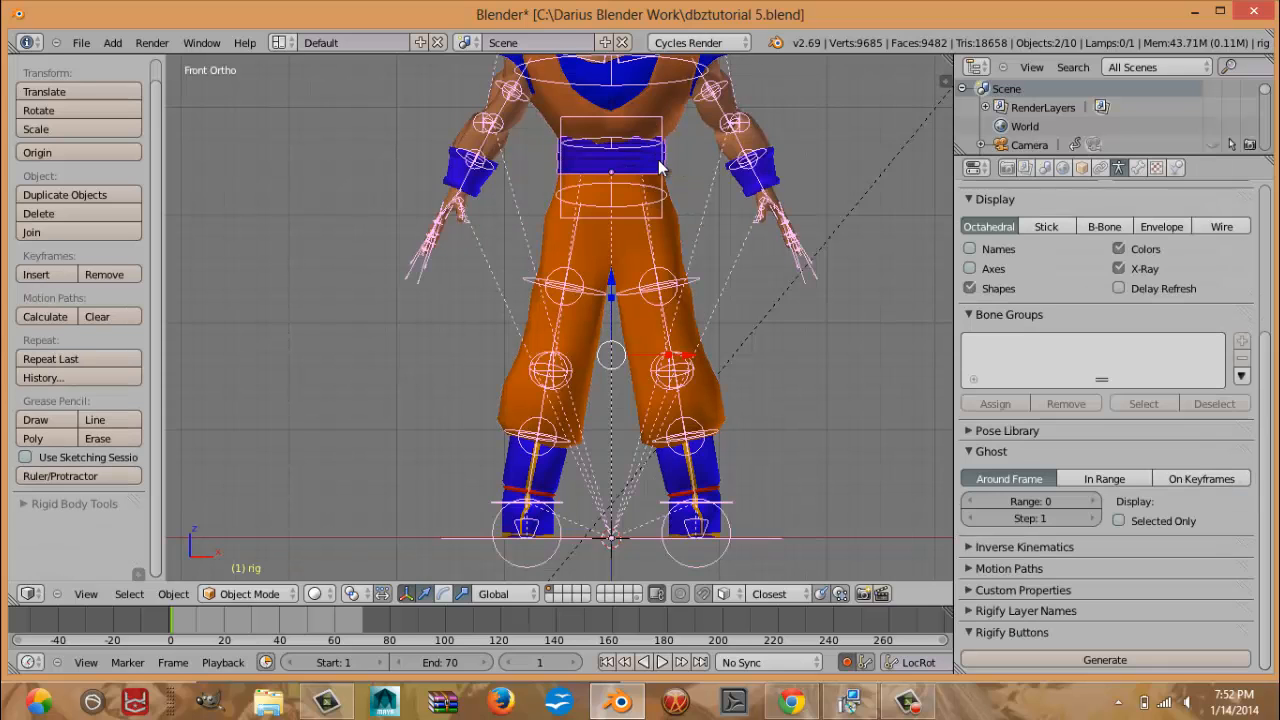
pyautogui.hotkey('ctrl', 'p')
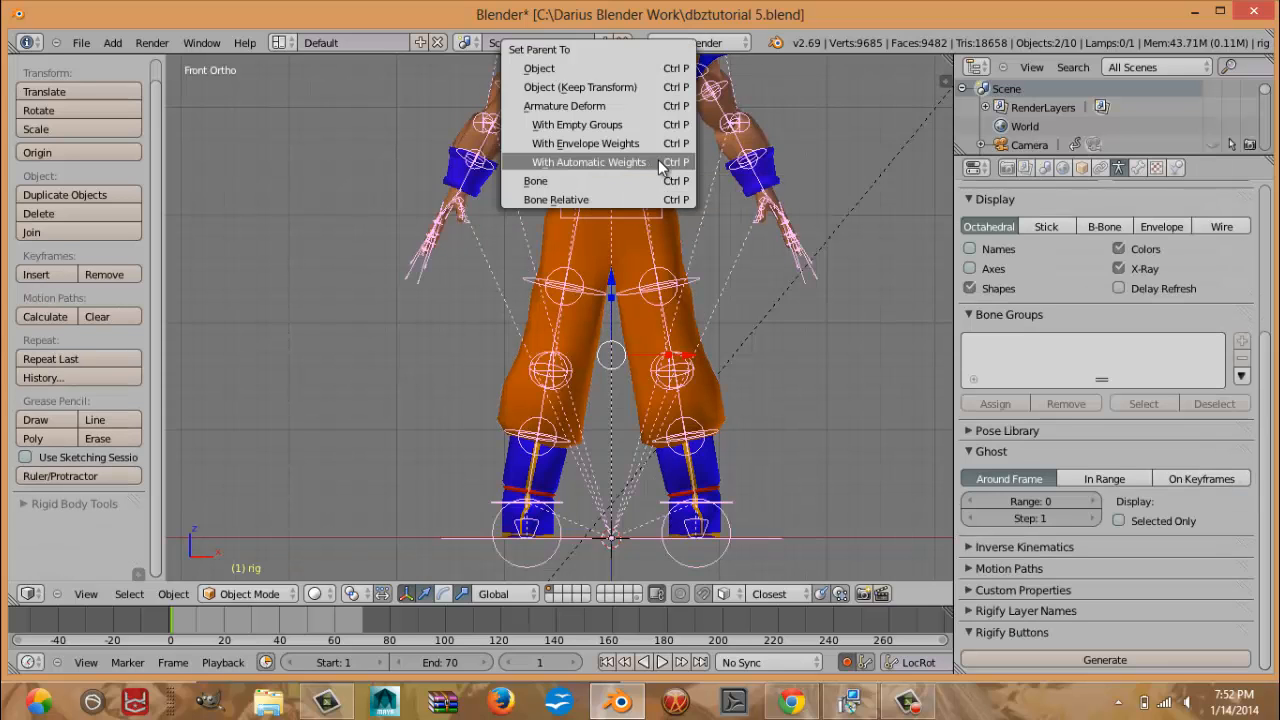
pyautogui.click(660, 164)
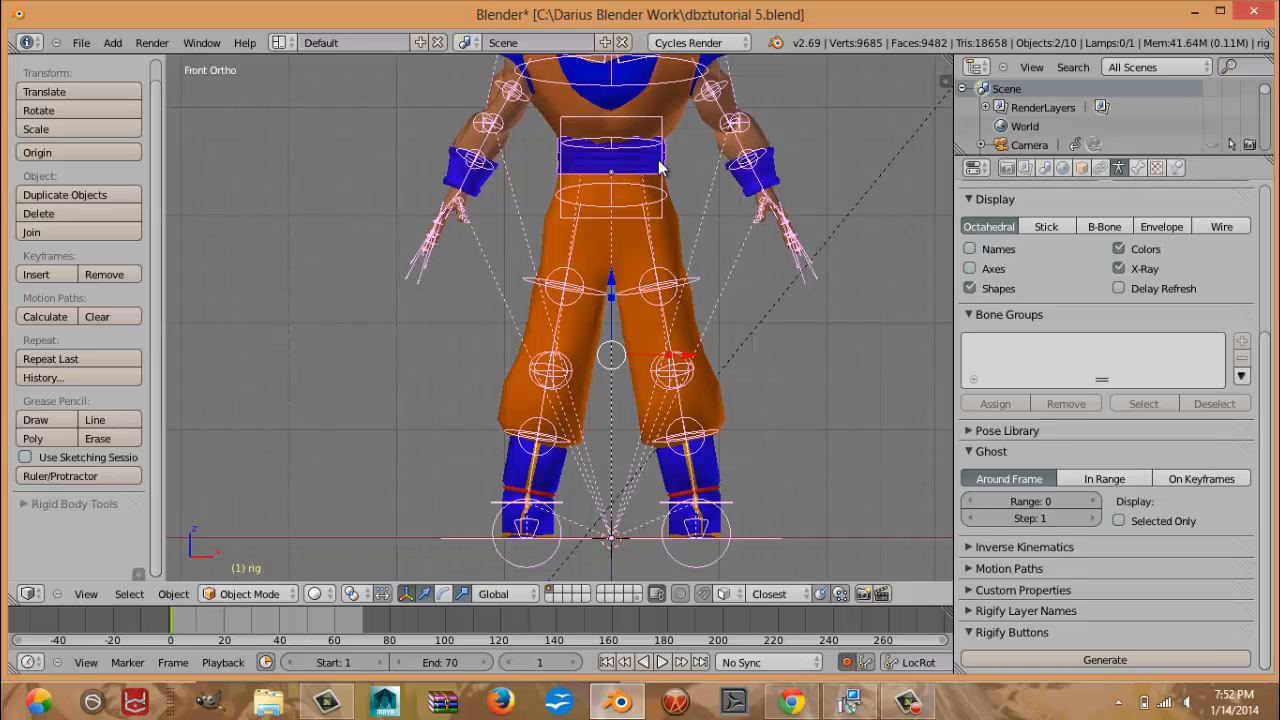
# Open the body mesh in Edit Mode using wireframe view, bring its Vertex Groups list into view, and return to solid shading.
pyautogui.keyDown('shift'); pyautogui.moveTo(658, 167); pyautogui.dragTo(693, 286, button='middle'); pyautogui.keyUp('shift')
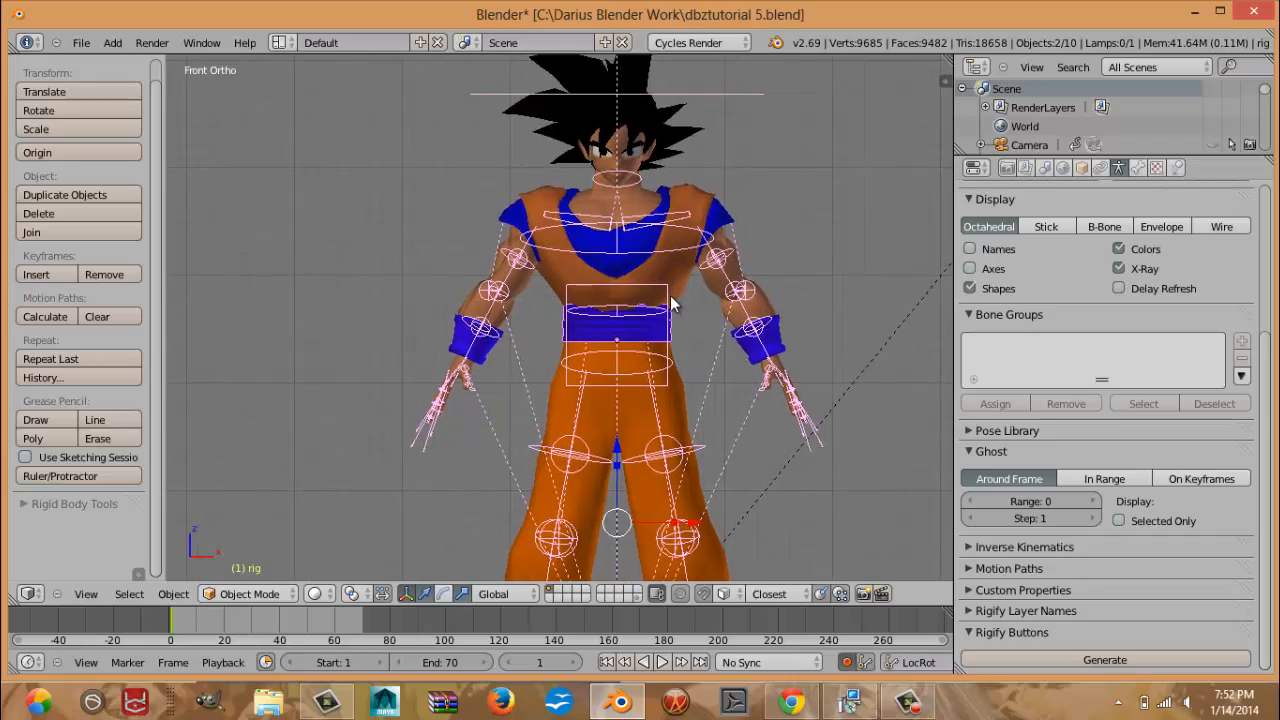
pyautogui.press('z')
pyautogui.scroll(6, 671, 297)
pyautogui.keyDown('shift'); pyautogui.moveTo(641, 362); pyautogui.dragTo(462, 575, button='middle'); pyautogui.keyUp('shift')
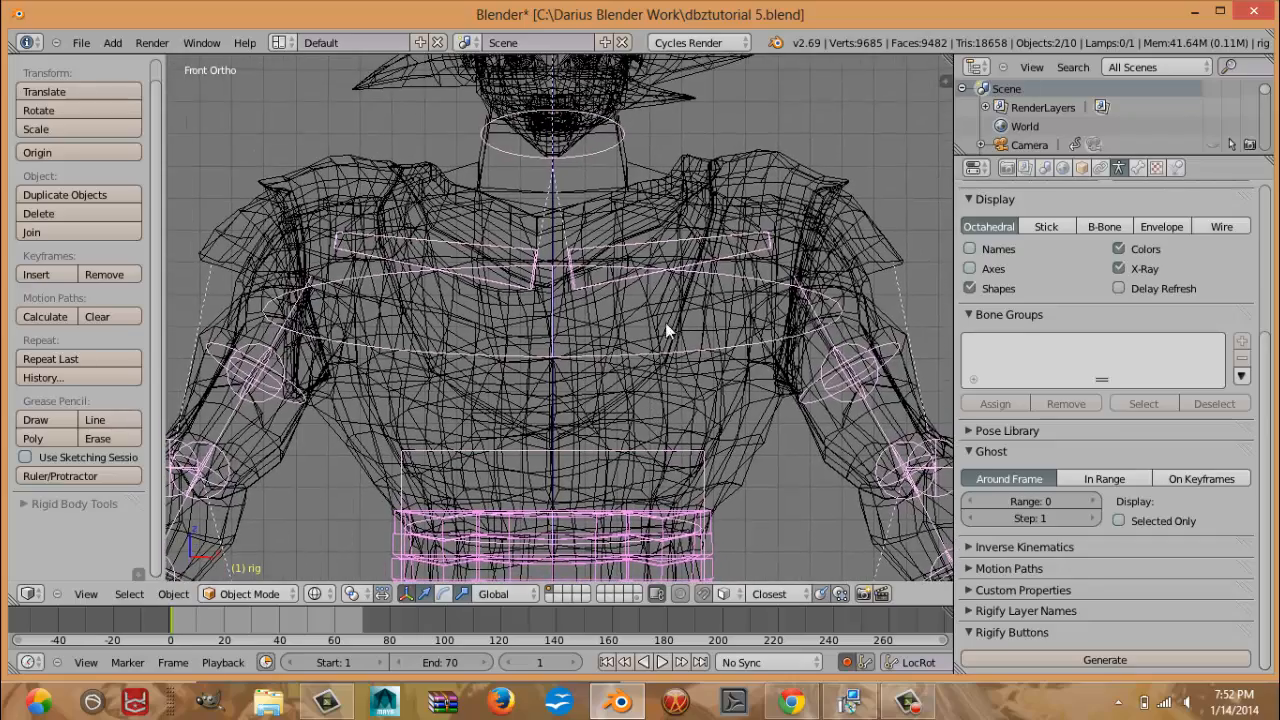
pyautogui.rightClick(633, 172)
pyautogui.press('Tab')
pyautogui.keyDown('shift'); pyautogui.moveTo(683, 343); pyautogui.dragTo(719, 277, button='middle'); pyautogui.keyUp('shift')
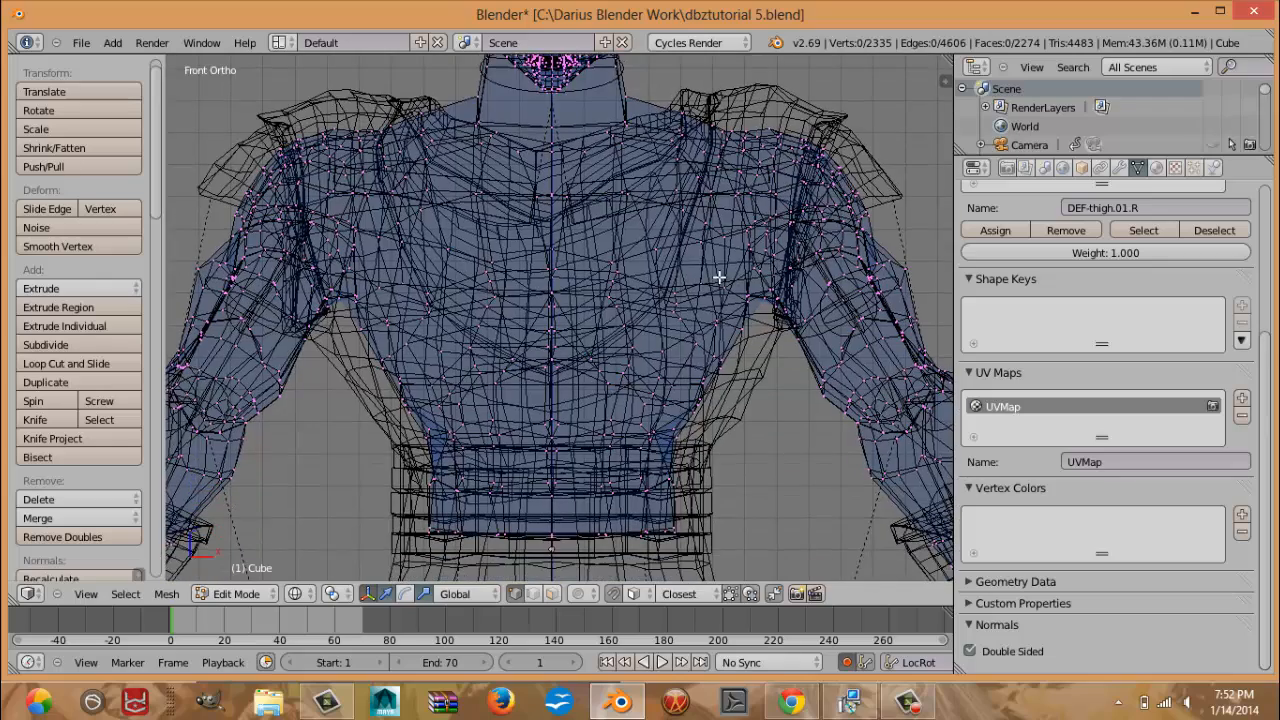
pyautogui.moveTo(763, 340)
pyautogui.keyDown('shift'); pyautogui.mouseDown(button='middle')
pyautogui.moveTo(702, 310)
pyautogui.moveTo(757, 318)
pyautogui.mouseUp(button='middle'); pyautogui.keyUp('shift')
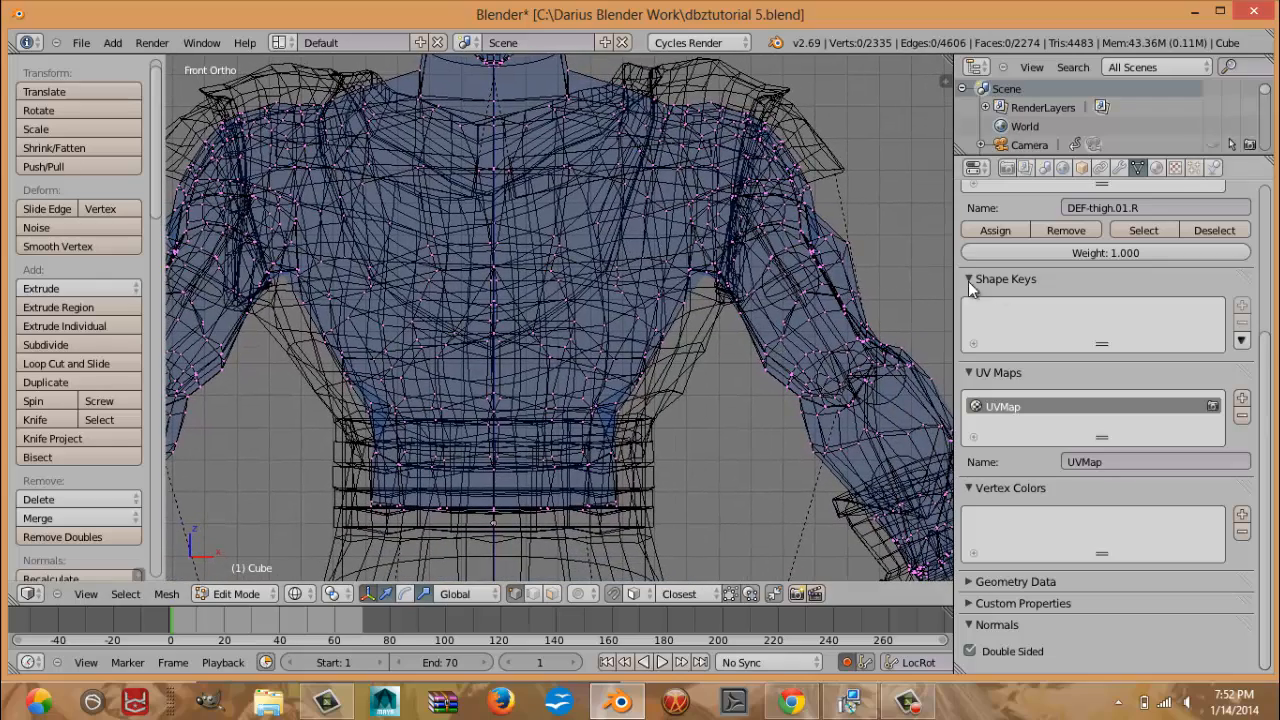
pyautogui.scroll(5, 1126, 357)
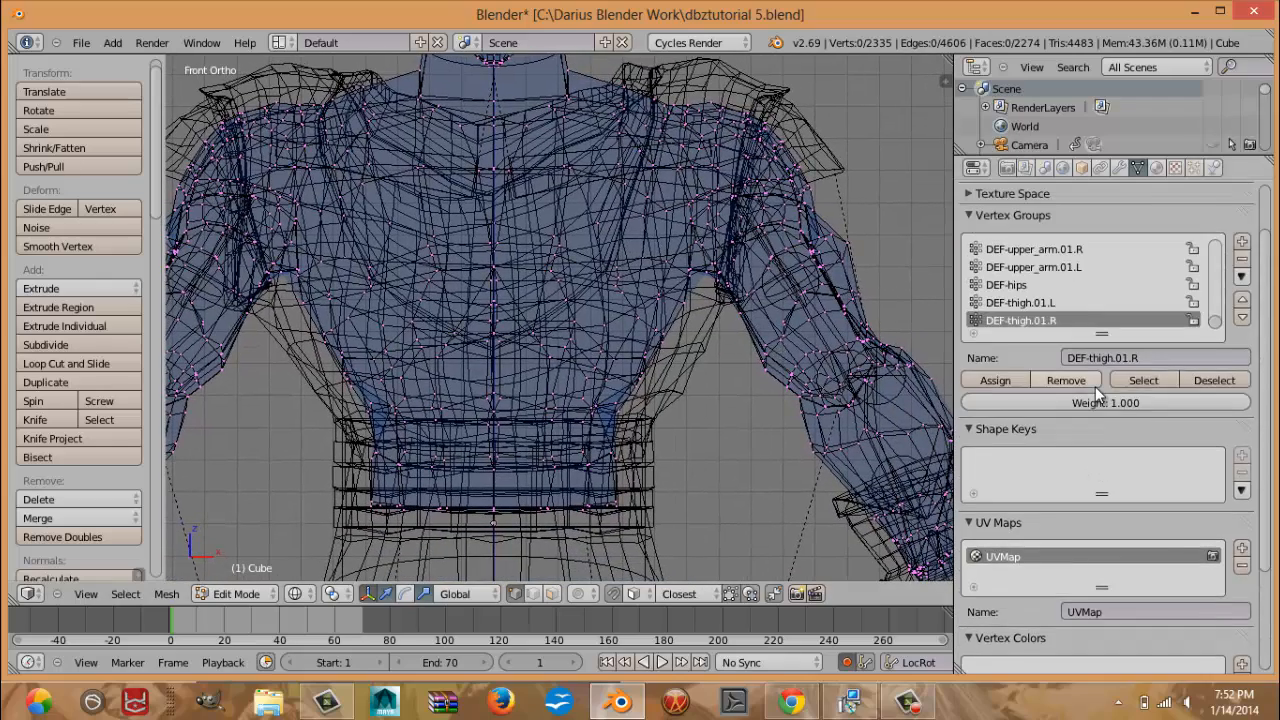
pyautogui.keyDown('shift'); pyautogui.moveTo(704, 261); pyautogui.dragTo(766, 331, button='middle'); pyautogui.keyUp('shift')
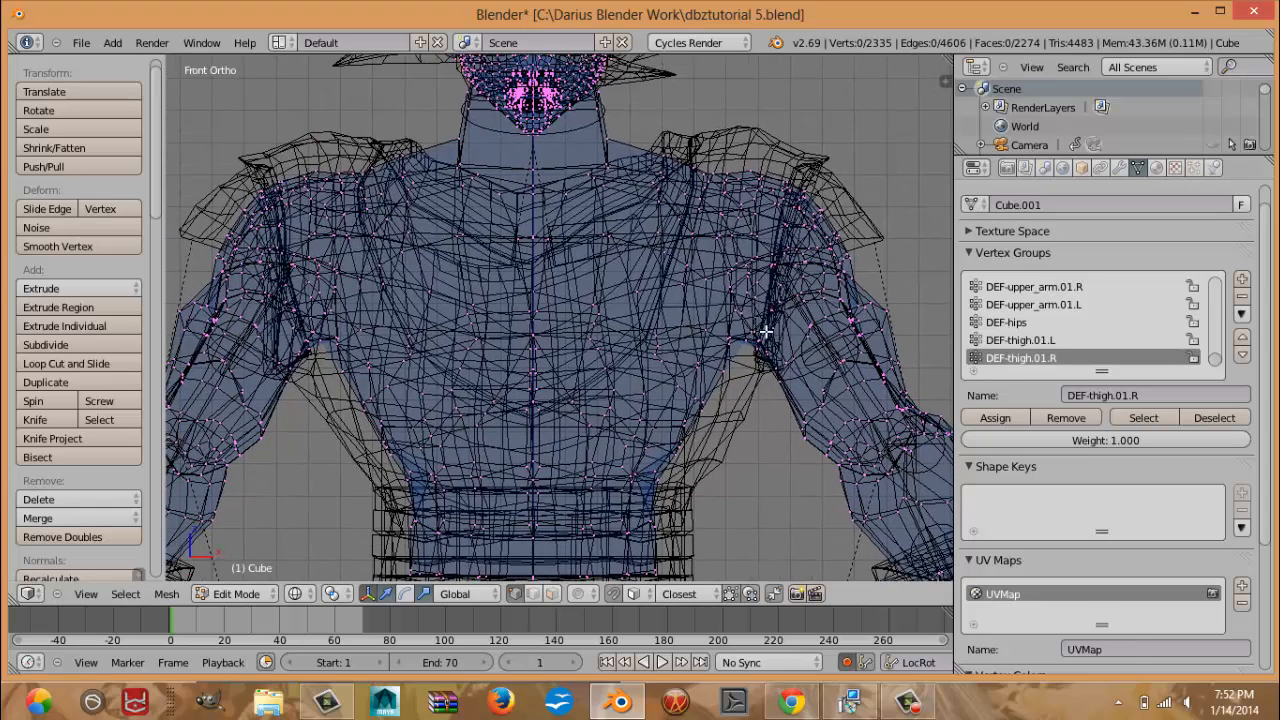
pyautogui.press('z')
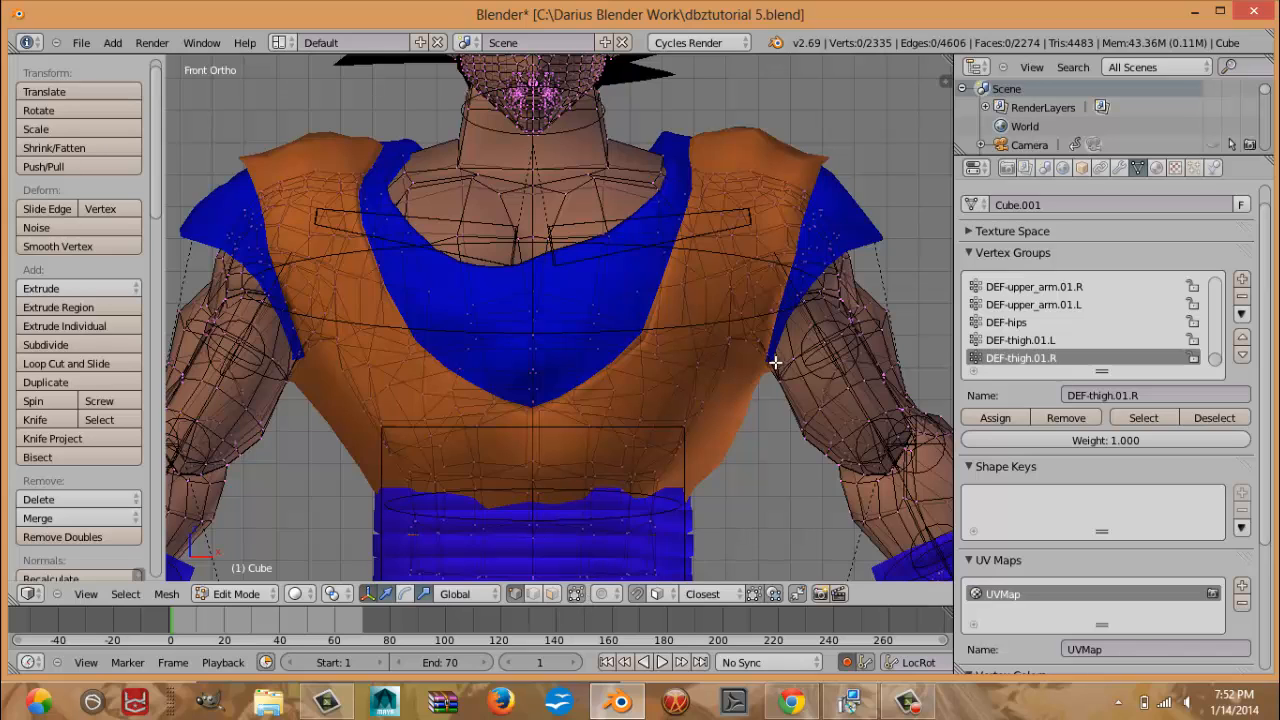
# Box-select the body mesh vertices across the lower chest under the gi, and deselect one vertex on the upper edge of the selection.
pyautogui.press('b')
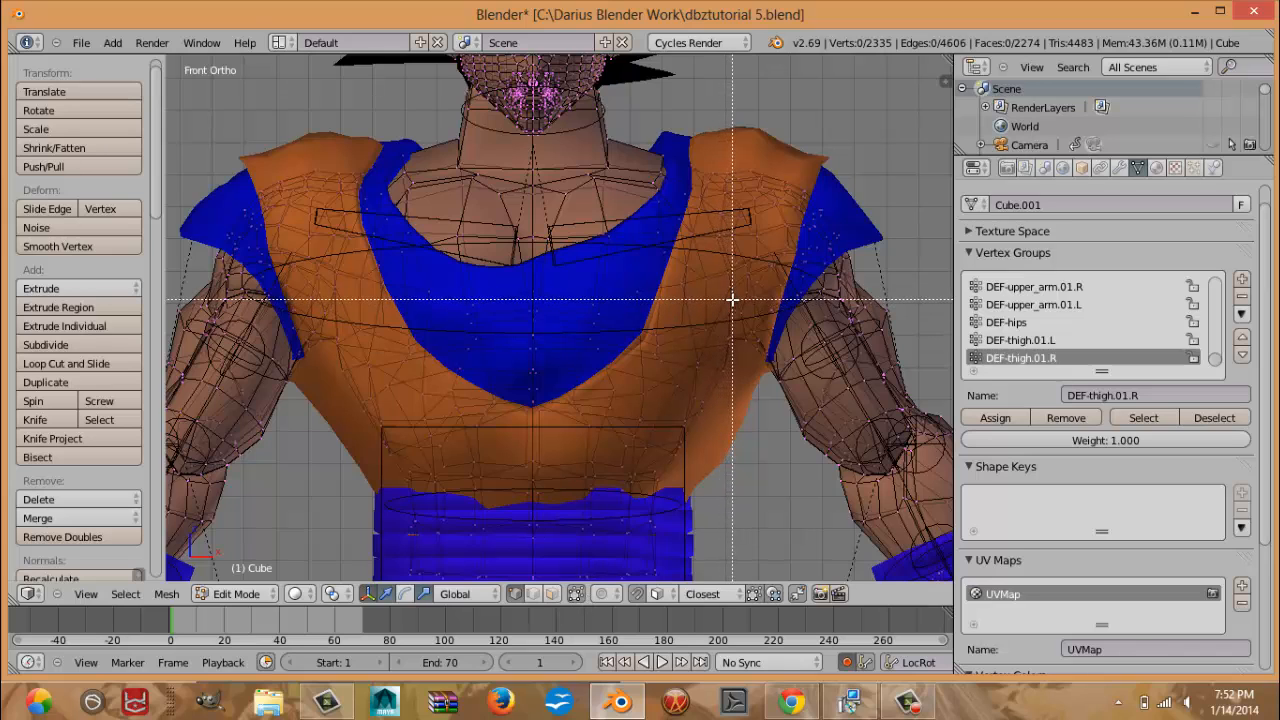
pyautogui.moveTo(733, 297); pyautogui.dragTo(511, 468)
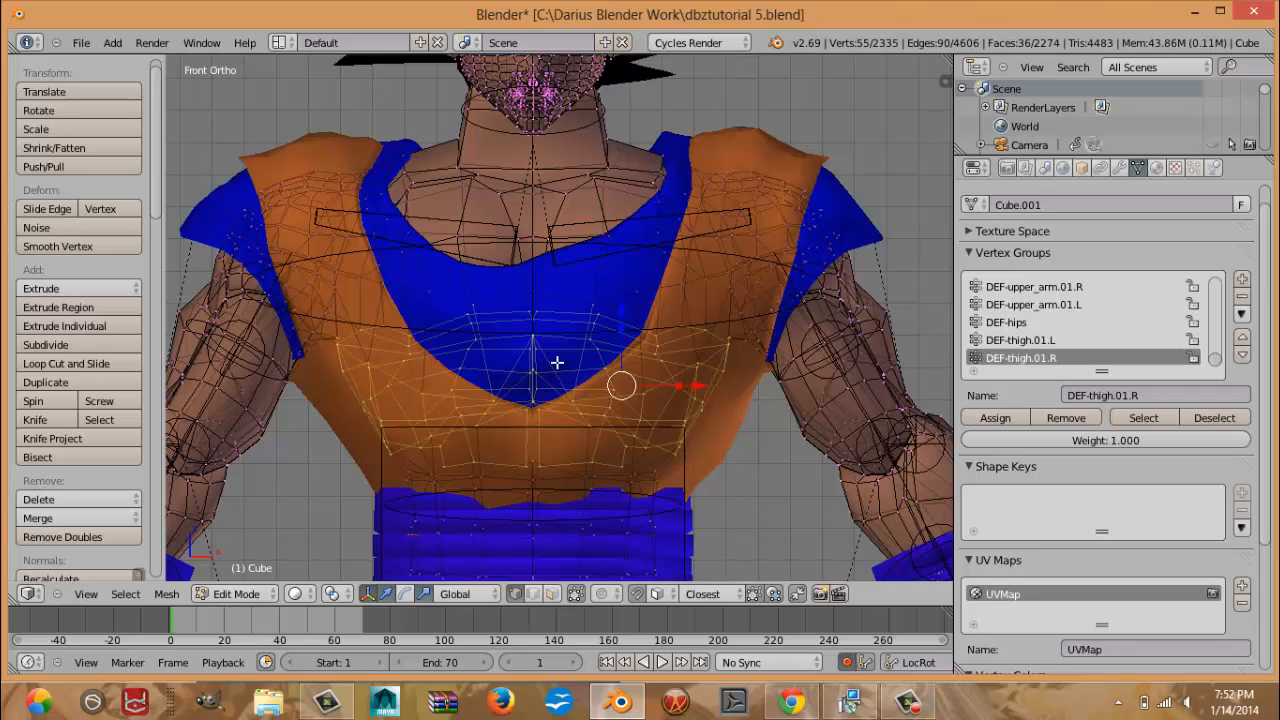
pyautogui.keyDown('shift'); pyautogui.rightClick(593, 304); pyautogui.keyUp('shift')
pyautogui.moveTo(651, 344); pyautogui.dragTo(686, 409, button='middle')
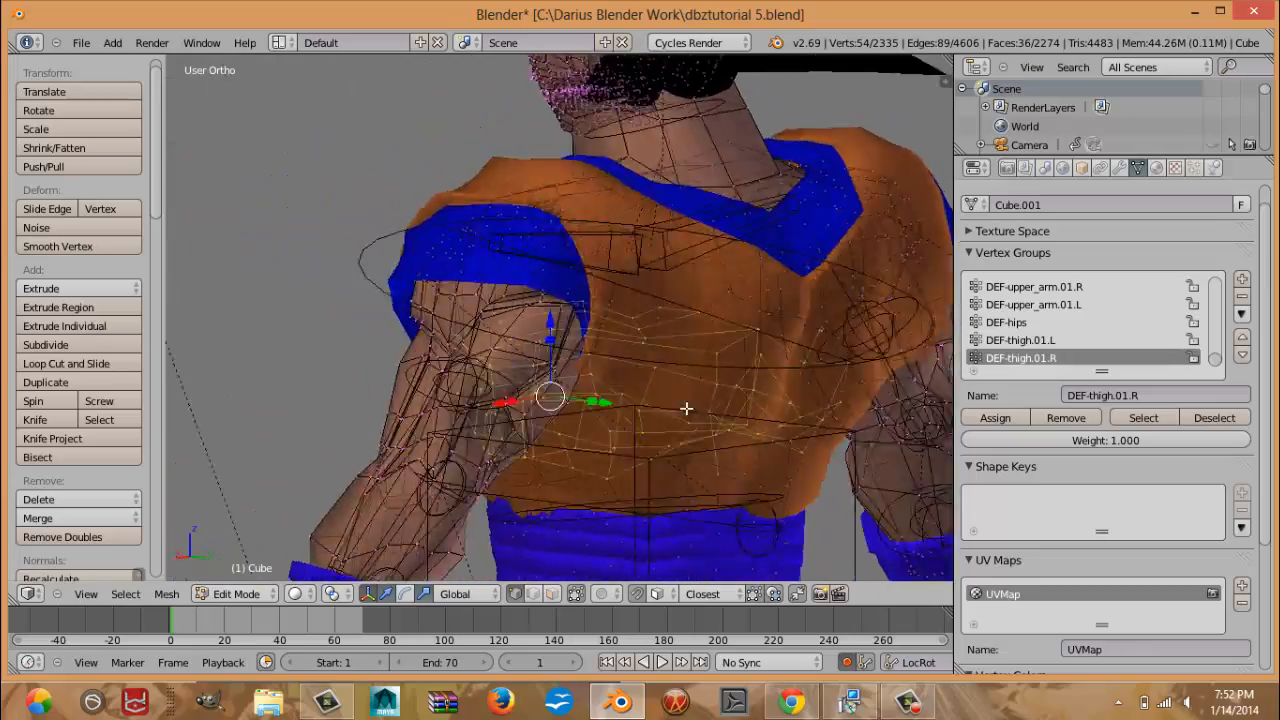
pyautogui.press('KP_1')
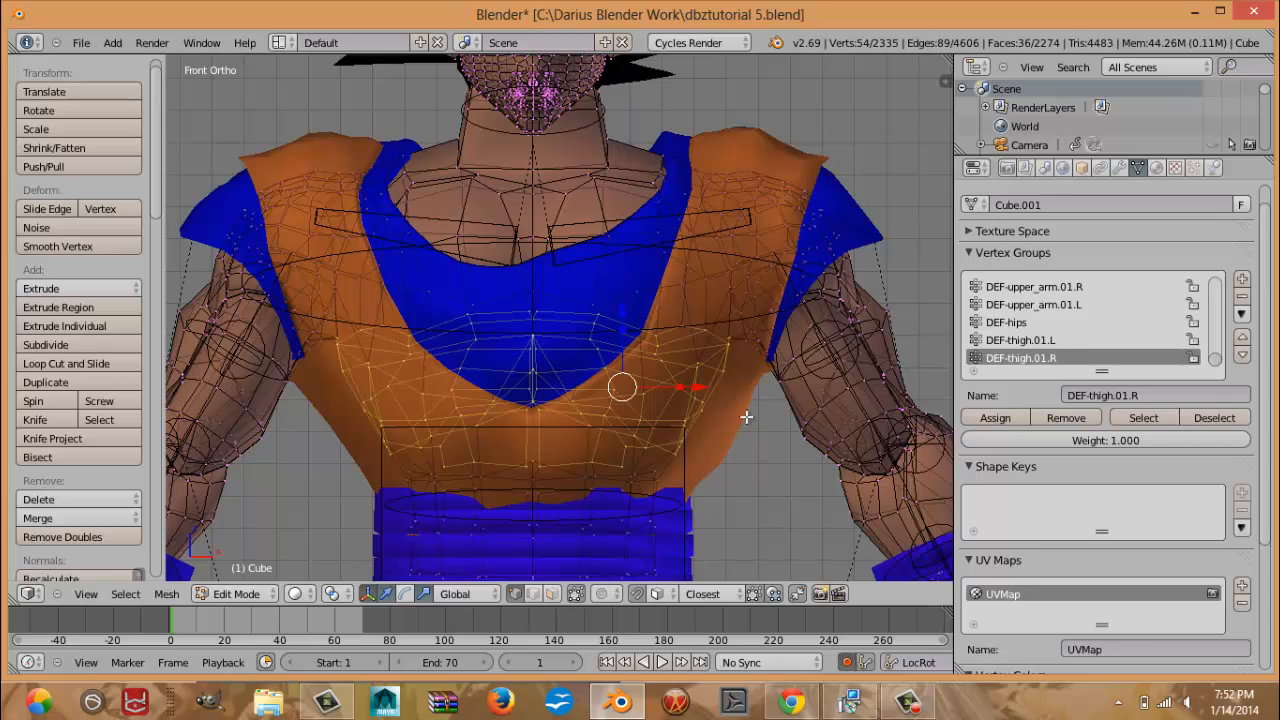
# Deselect the uppermost chest vertices near the gi's neckline with box selection, keeping the lower chest vertices selected.
pyautogui.moveTo(714, 400)
pyautogui.keyDown('shift'); pyautogui.mouseDown(button='middle')
pyautogui.moveTo(732, 369)
pyautogui.moveTo(663, 366)
pyautogui.moveTo(743, 380)
pyautogui.moveTo(710, 378)
pyautogui.mouseUp(button='middle'); pyautogui.keyUp('shift')
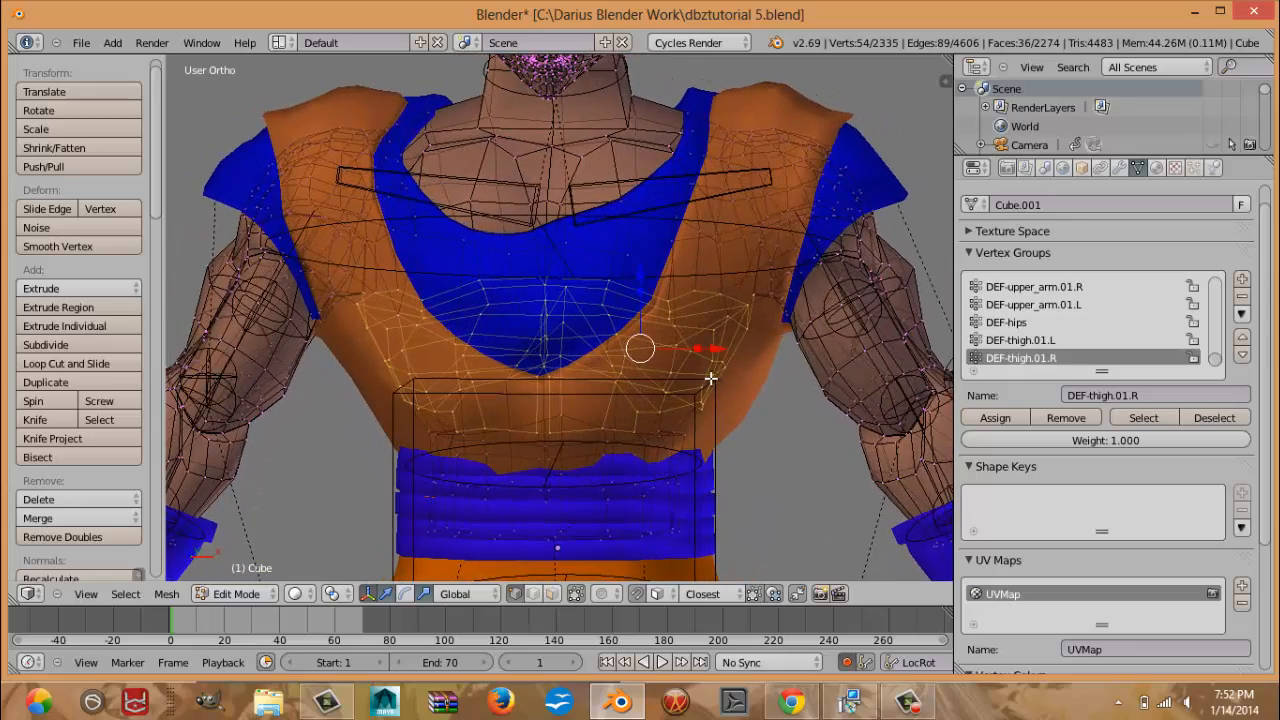
pyautogui.press('z')
pyautogui.press('z')
pyautogui.press('KP_1')
pyautogui.scroll(2, 696, 343)
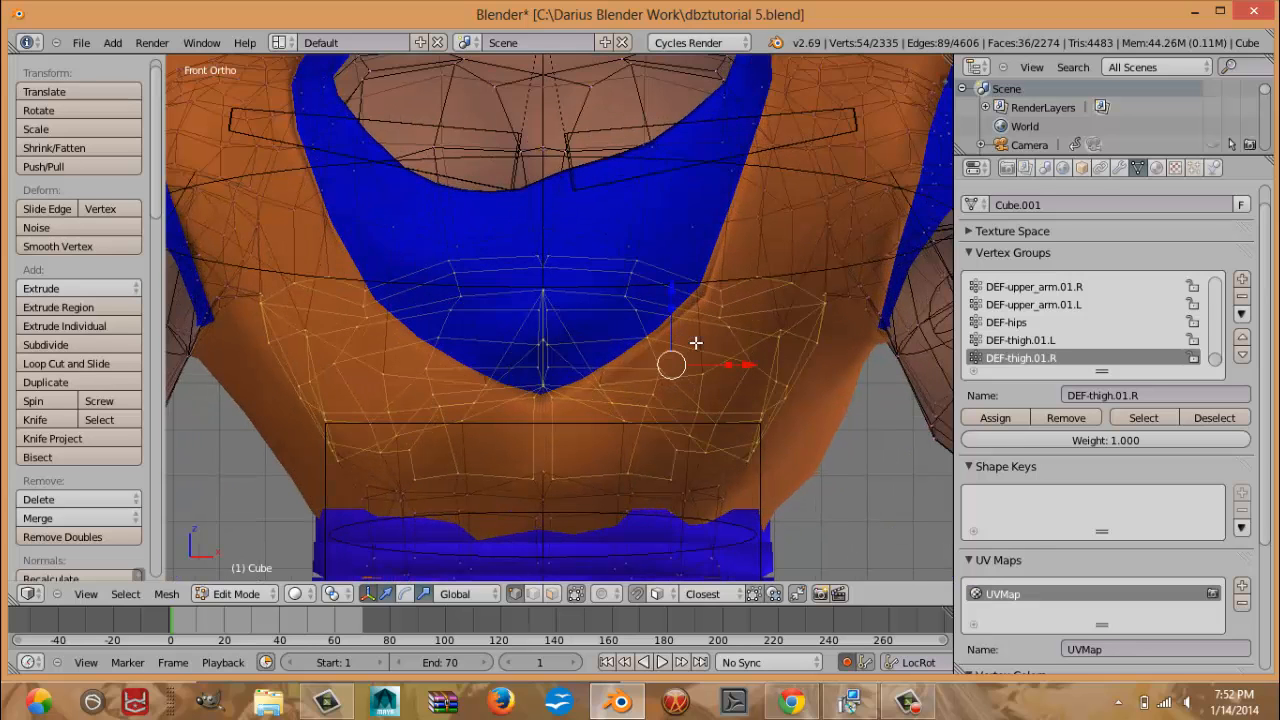
pyautogui.press('b')
pyautogui.moveTo(699, 273); pyautogui.dragTo(812, 298, button='middle')
pyautogui.press('b')
pyautogui.press('b')
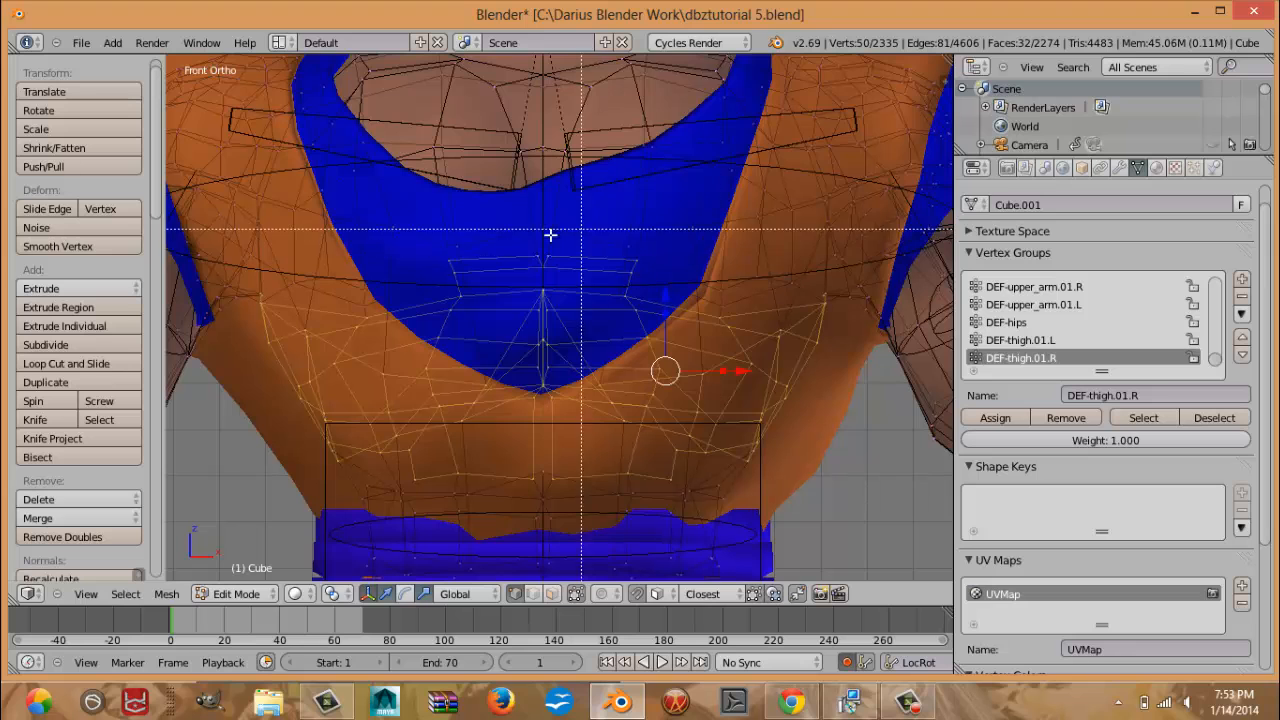
pyautogui.moveTo(525, 243); pyautogui.dragTo(663, 286, button='middle')
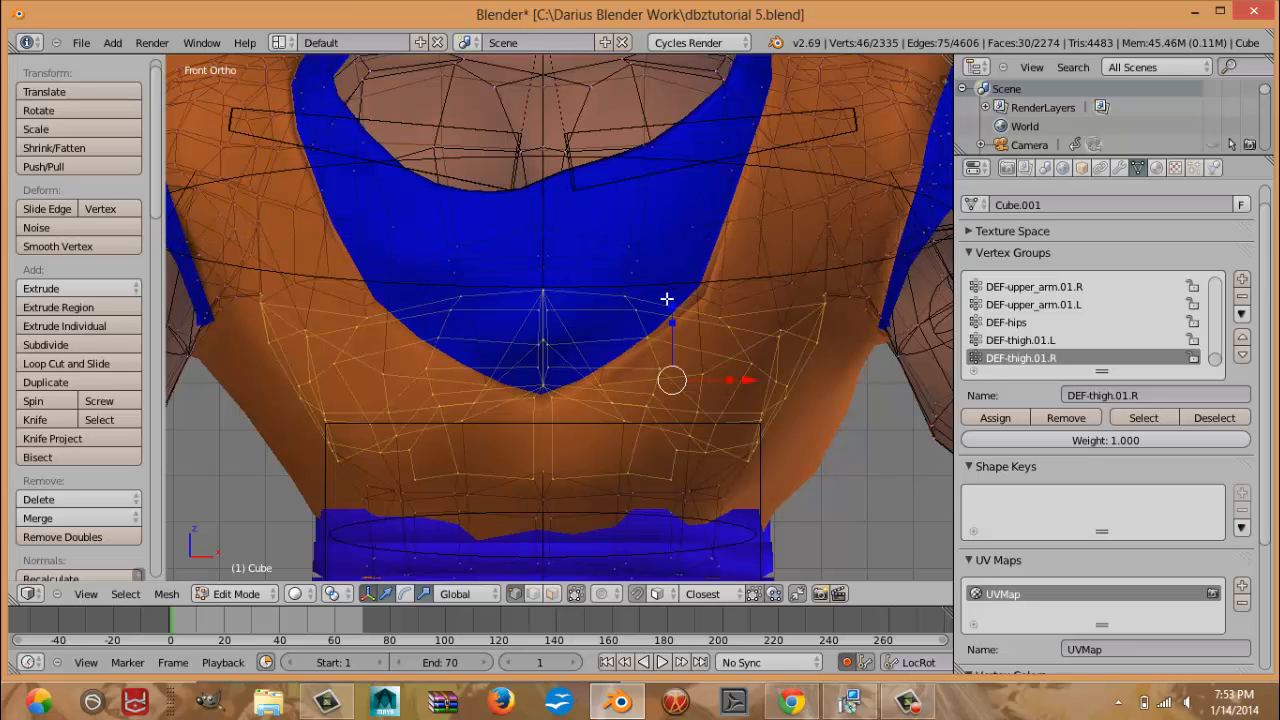
# Add the body's abdomen and waist vertices behind the gi and belt to the selection with box select.
pyautogui.scroll(-1, 637, 332)
pyautogui.scroll(-2, 637, 334)
pyautogui.keyDown('shift'); pyautogui.moveTo(657, 383); pyautogui.dragTo(665, 347, button='middle'); pyautogui.keyUp('shift')
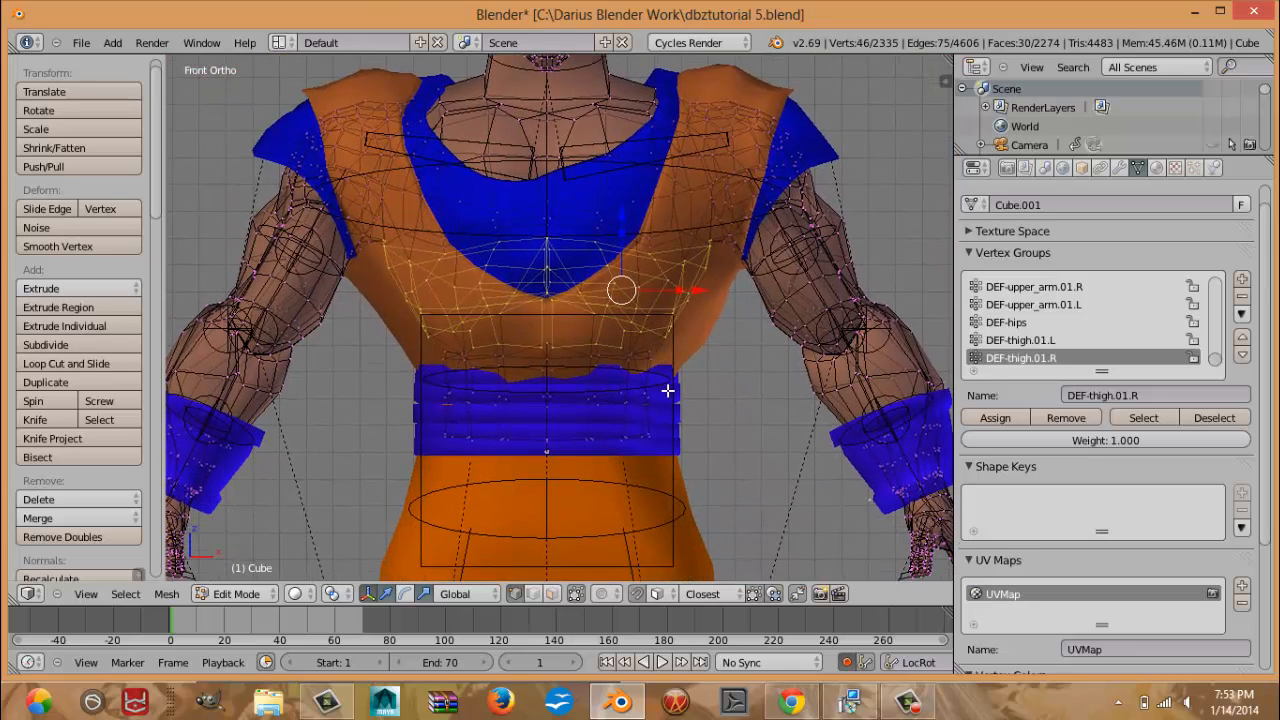
pyautogui.press('b')
pyautogui.moveTo(403, 321); pyautogui.dragTo(699, 482)
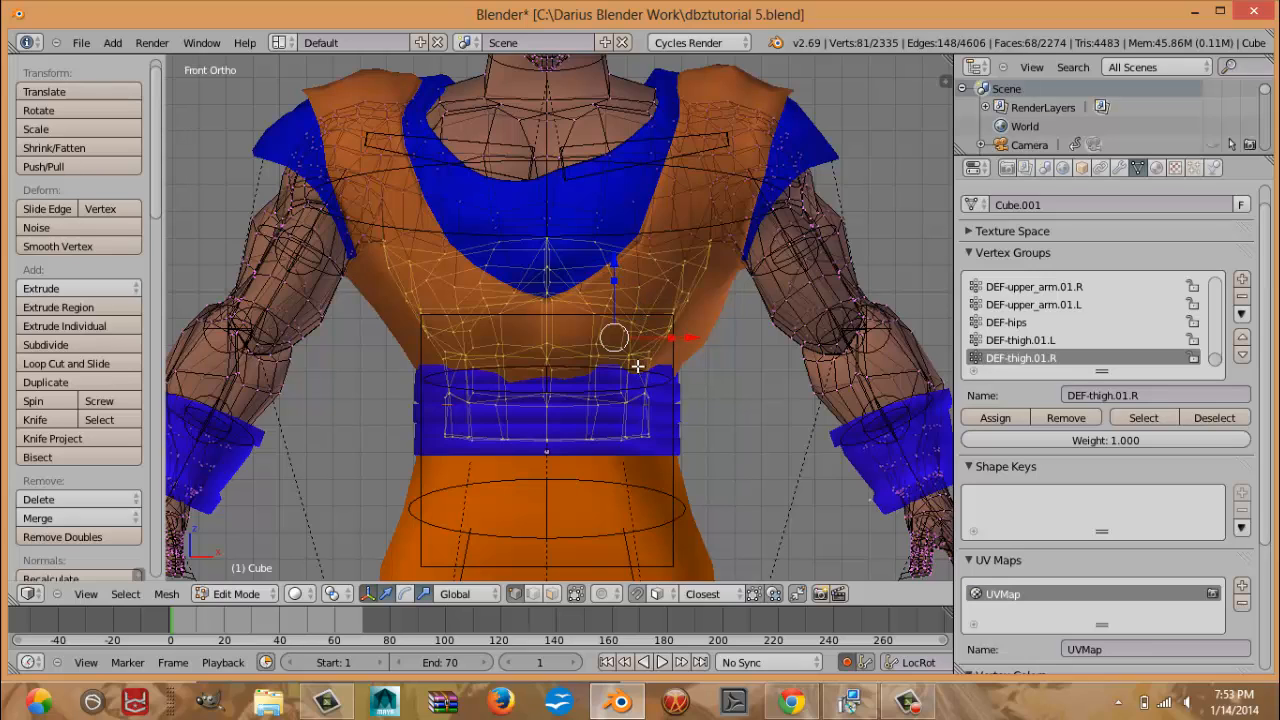
# Add the body vertices hidden under the gi at the character's left shoulder and sleeve to the selection with box select.
pyautogui.scroll(-3, 630, 360)
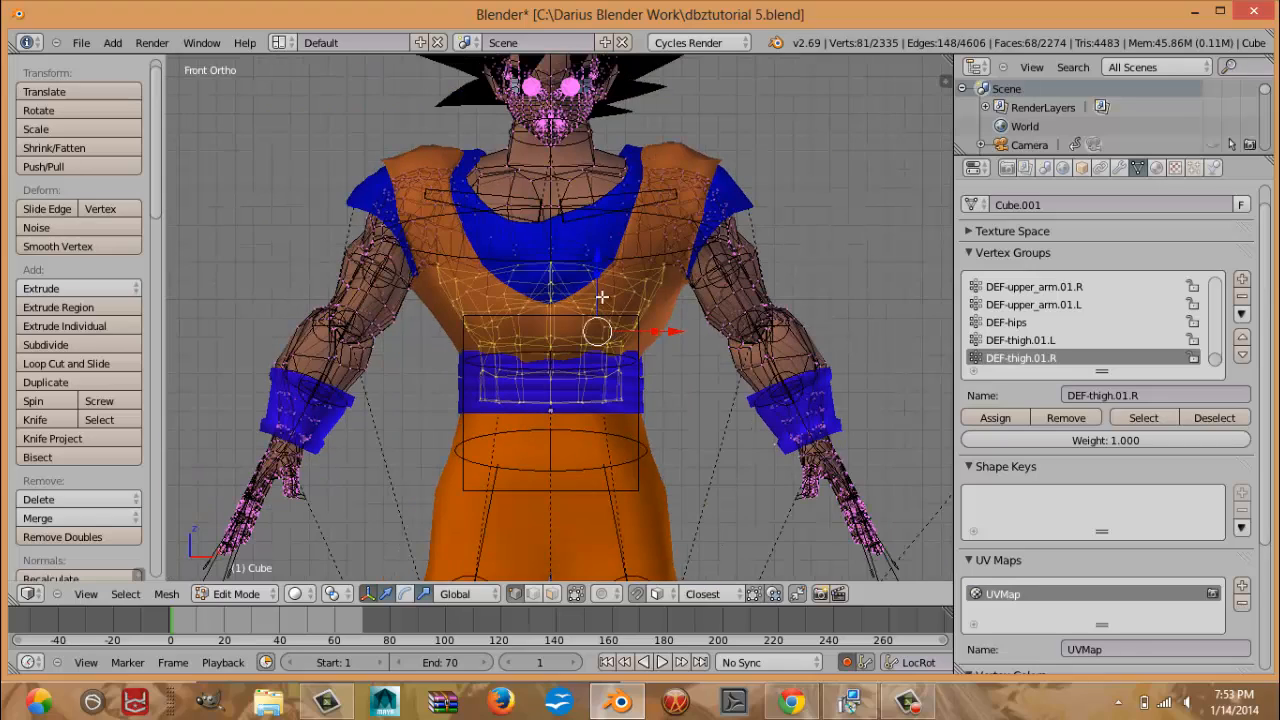
pyautogui.keyDown('shift'); pyautogui.moveTo(618, 362); pyautogui.dragTo(591, 271, button='middle'); pyautogui.keyUp('shift')
pyautogui.keyDown('shift'); pyautogui.moveTo(604, 196); pyautogui.dragTo(615, 396, button='middle'); pyautogui.keyUp('shift')
pyautogui.scroll(4, 615, 396)
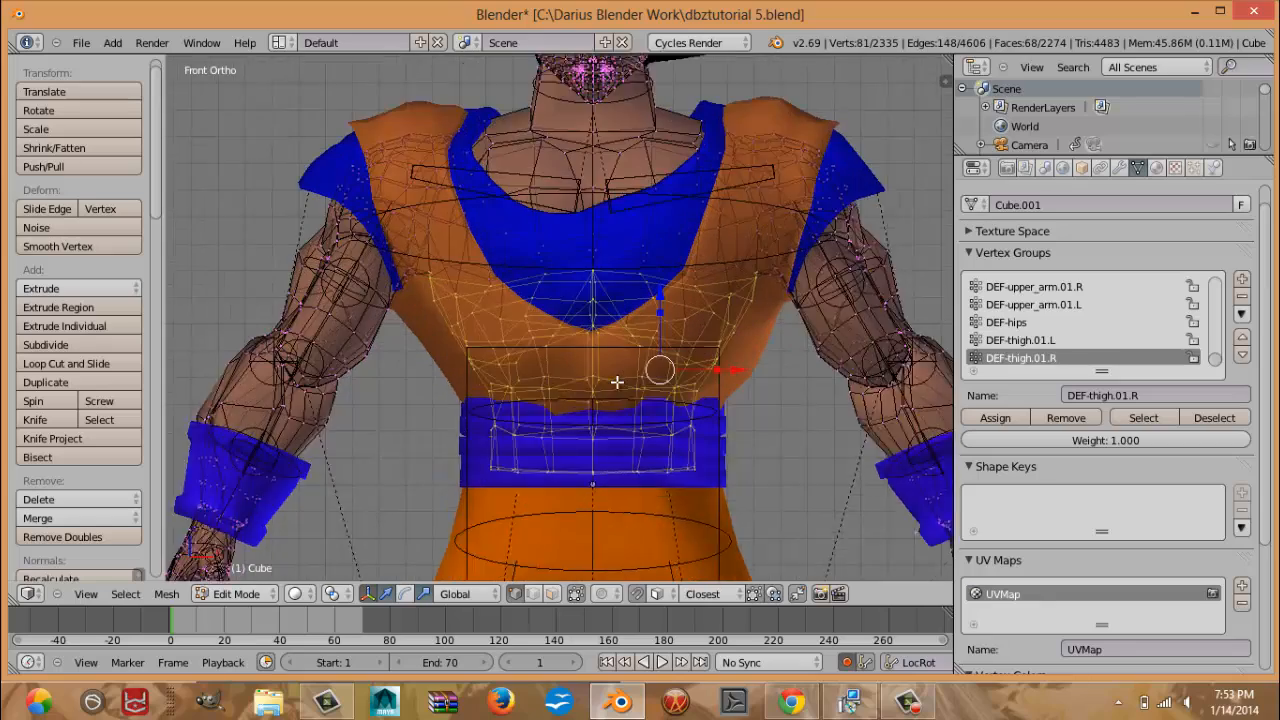
pyautogui.scroll(3, 631, 412)
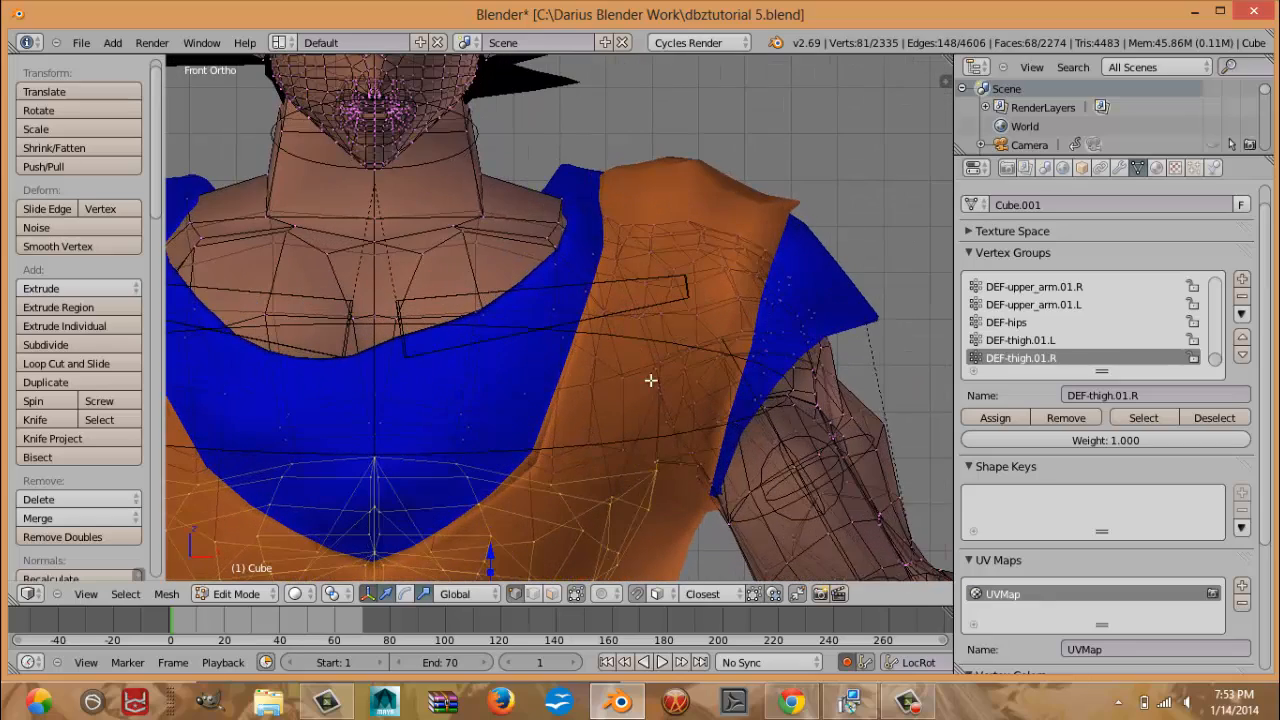
pyautogui.moveTo(638, 206); pyautogui.dragTo(810, 334)
pyautogui.press('b')
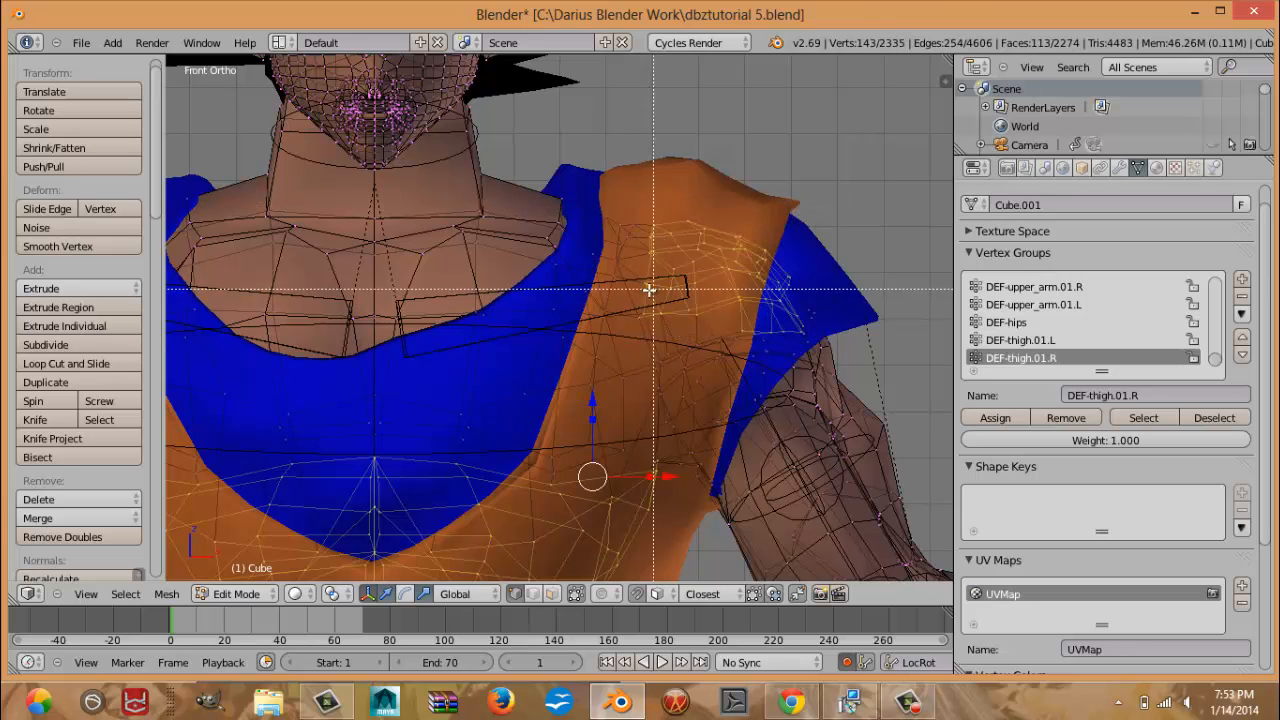
pyautogui.moveTo(630, 298); pyautogui.dragTo(720, 364)
pyautogui.press('b')
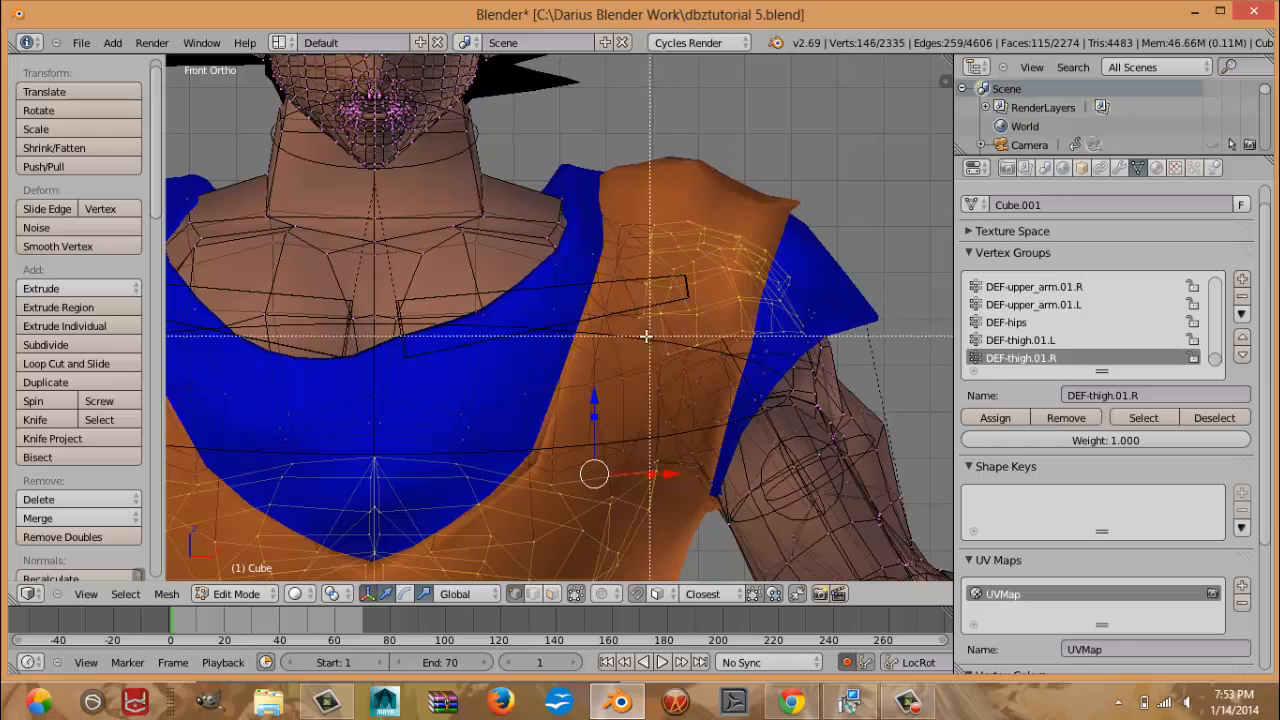
pyautogui.moveTo(646, 336); pyautogui.dragTo(672, 376)
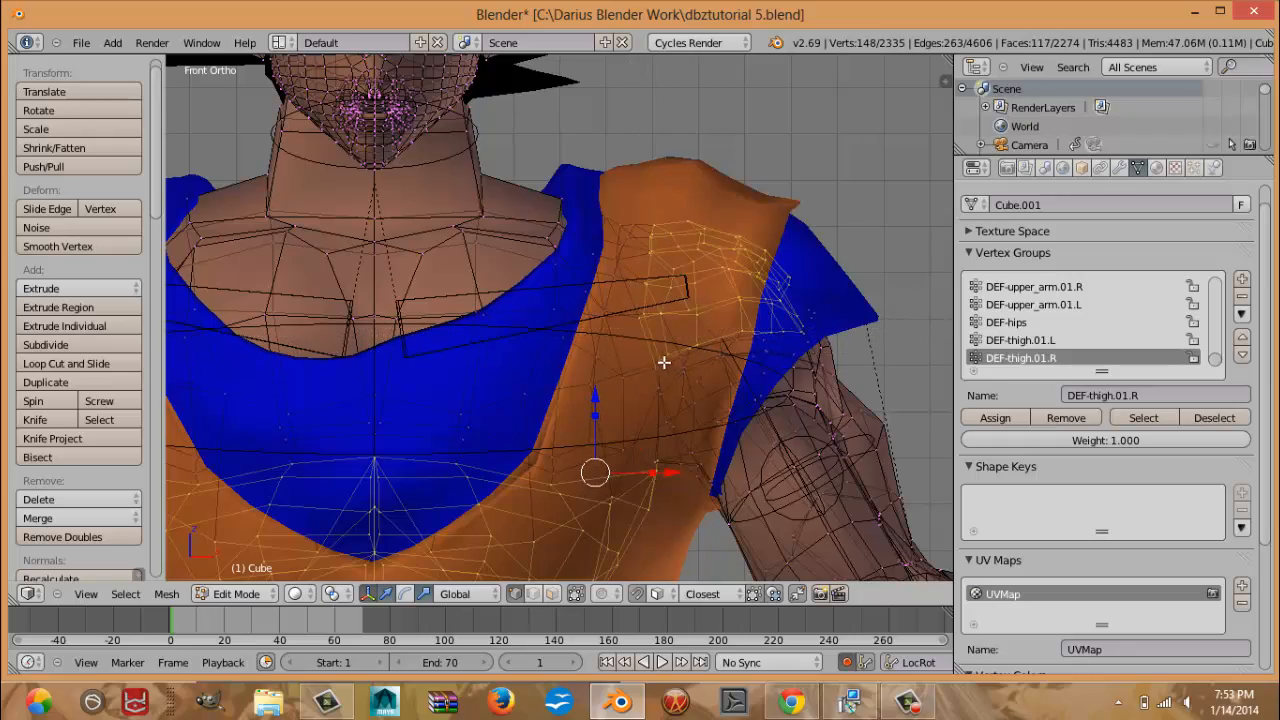
# Create a vertex group named "Hidden body", assign the selected vertices to it, and return to Object Mode.
pyautogui.scroll(-3, 664, 362)
pyautogui.moveTo(664, 362)
pyautogui.mouseDown(button='middle')
pyautogui.moveTo(615, 359)
pyautogui.moveTo(677, 351)
pyautogui.moveTo(695, 328)
pyautogui.mouseUp(button='middle')
pyautogui.press('KP_1')
pyautogui.moveTo(652, 390)
pyautogui.keyDown('shift'); pyautogui.mouseDown(button='middle')
pyautogui.moveTo(683, 362)
pyautogui.moveTo(643, 341)
pyautogui.mouseUp(button='middle'); pyautogui.keyUp('shift')
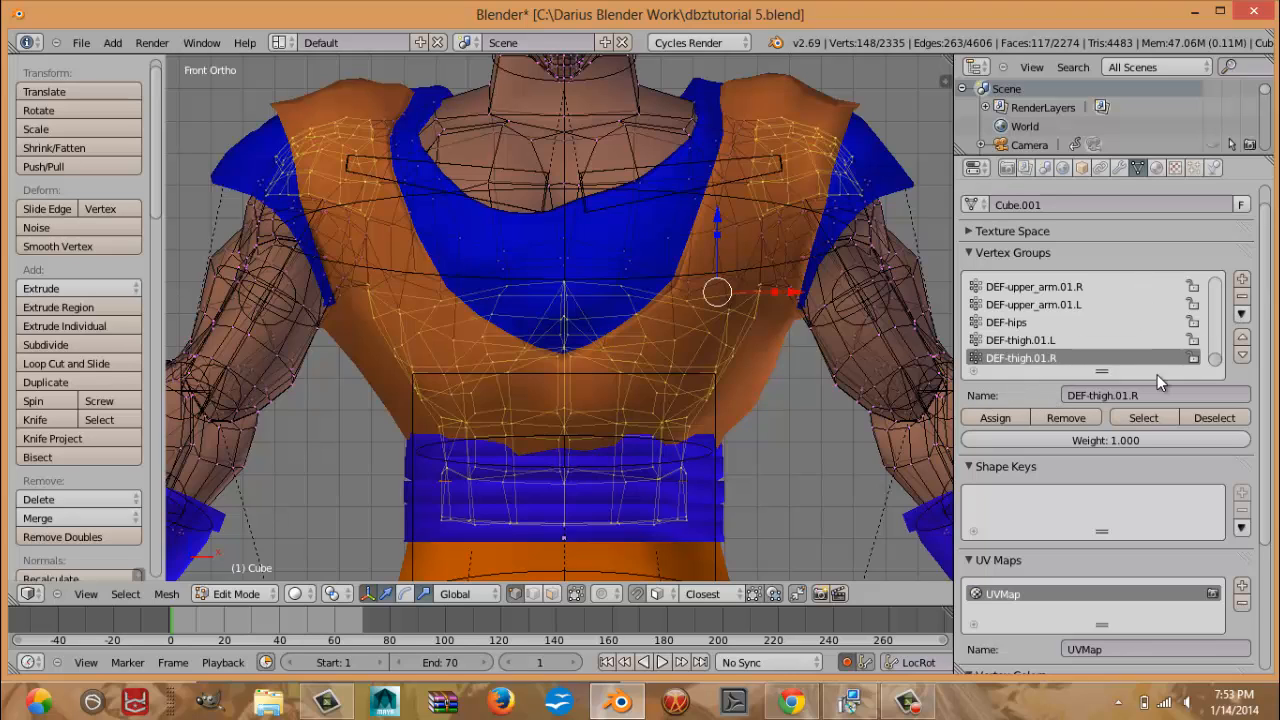
pyautogui.click(1241, 280)
pyautogui.doubleClick(1118, 395)
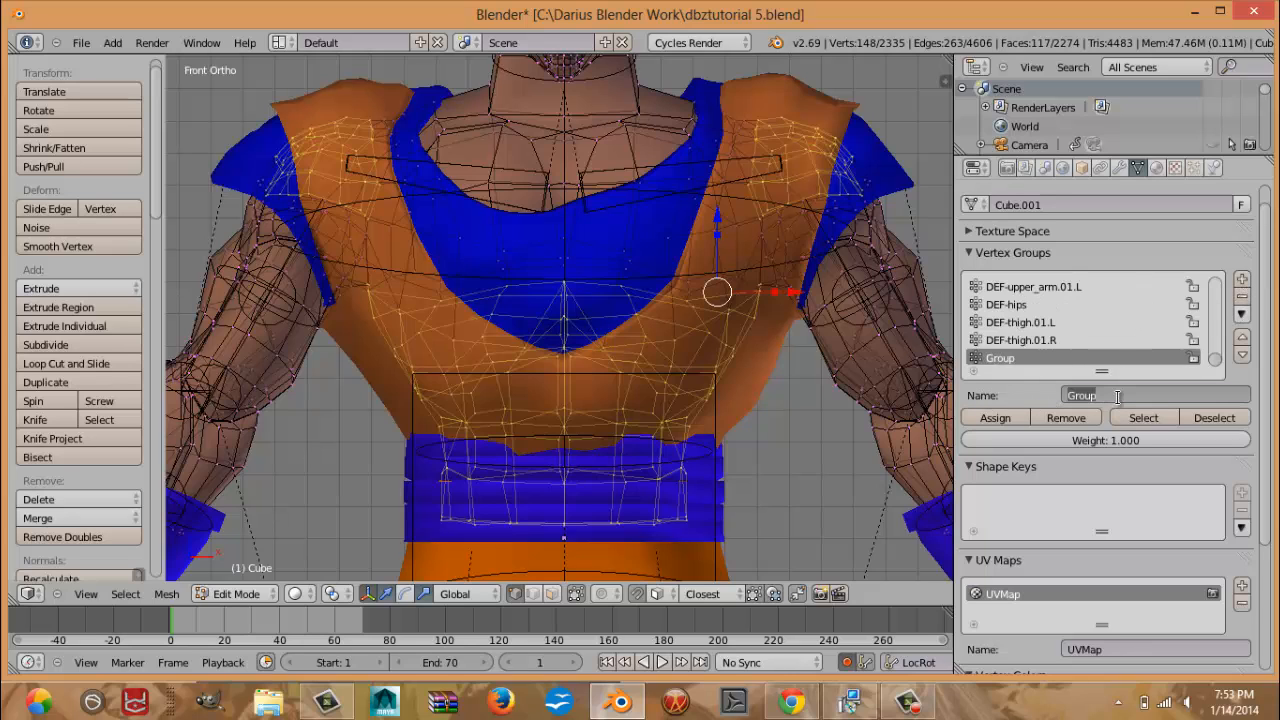
pyautogui.write('Hidden body')
pyautogui.press('Return')
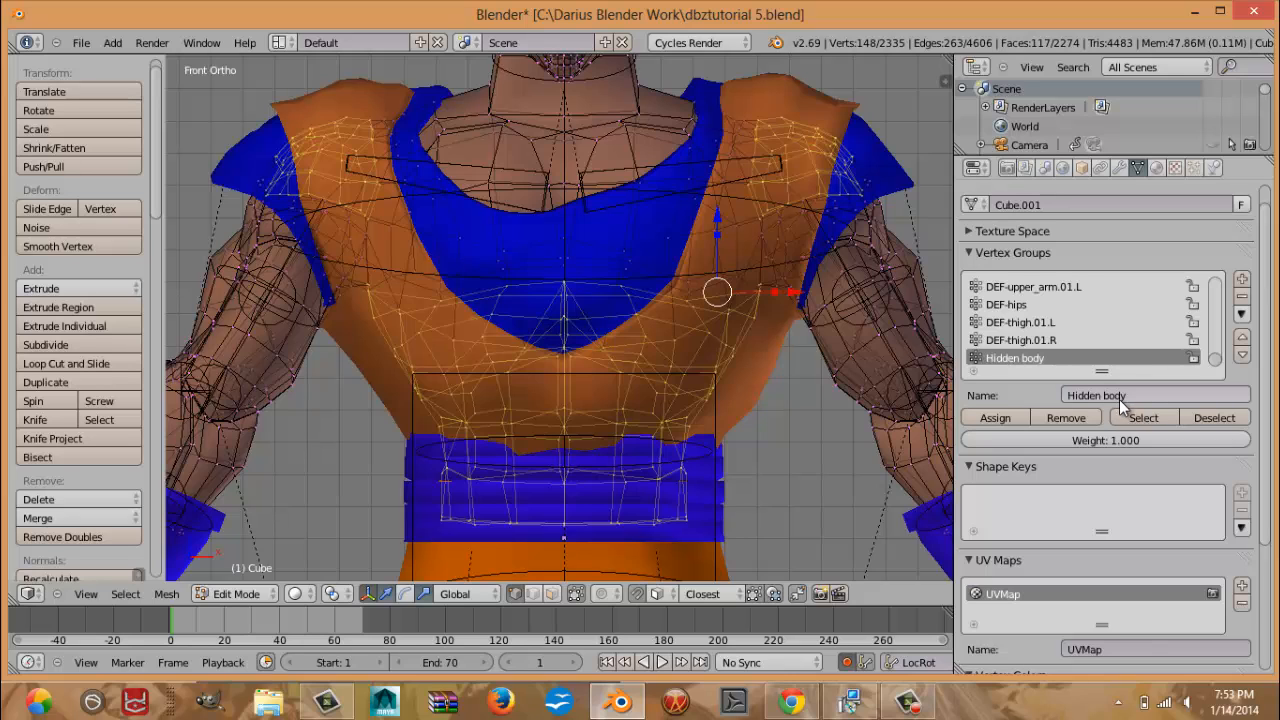
pyautogui.click(1009, 417)
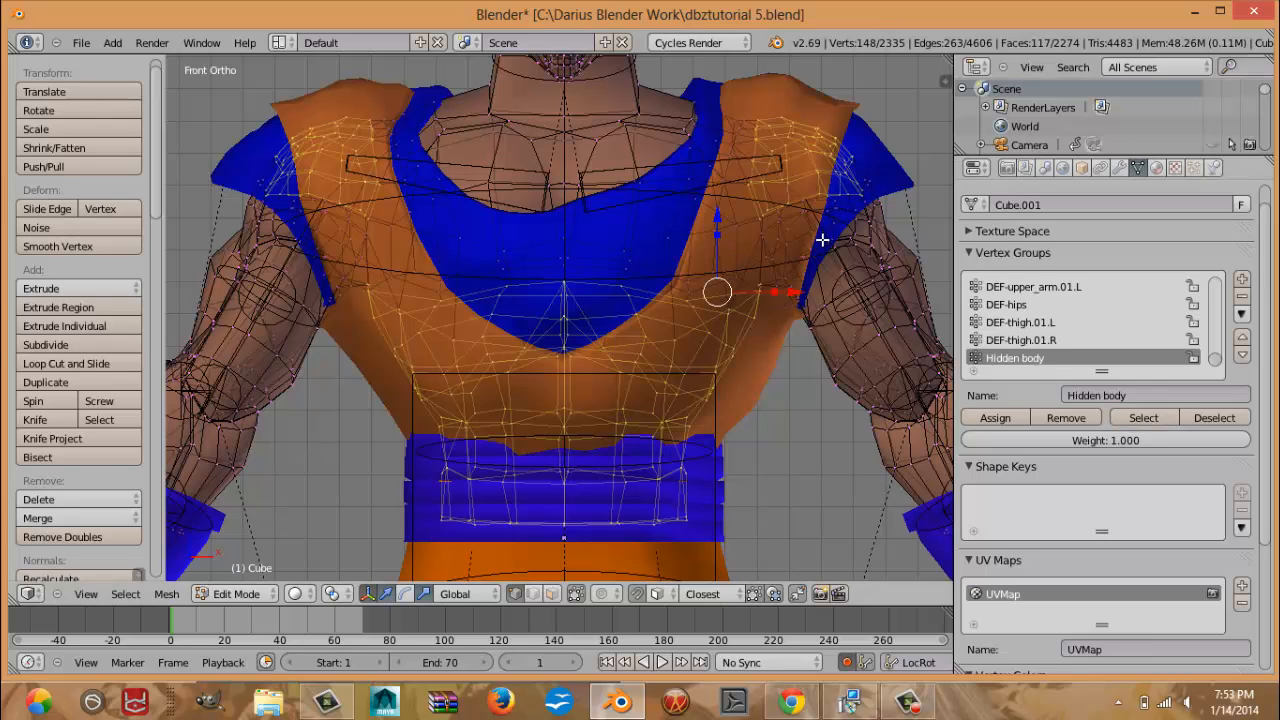
pyautogui.press('Tab')
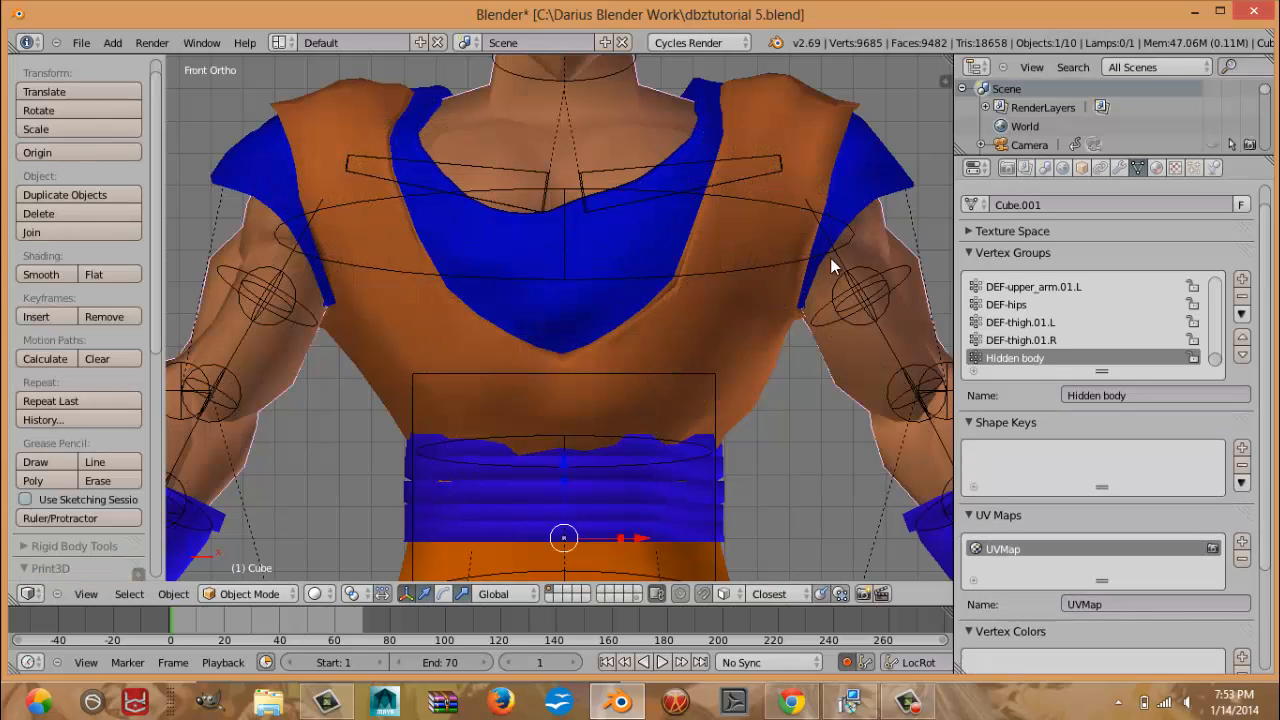
# Add a second Mask modifier to the body mesh.
pyautogui.click(1119, 167)
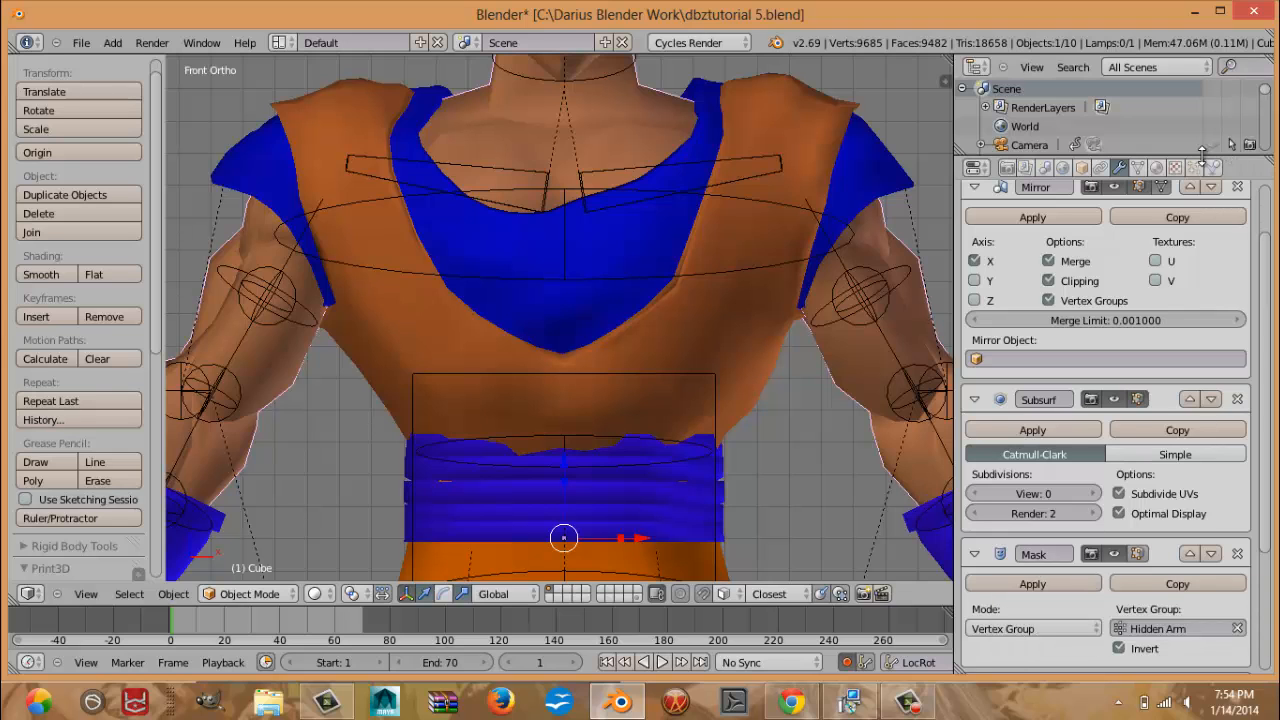
pyautogui.scroll(3, 1180, 218)
pyautogui.click(1137, 230)
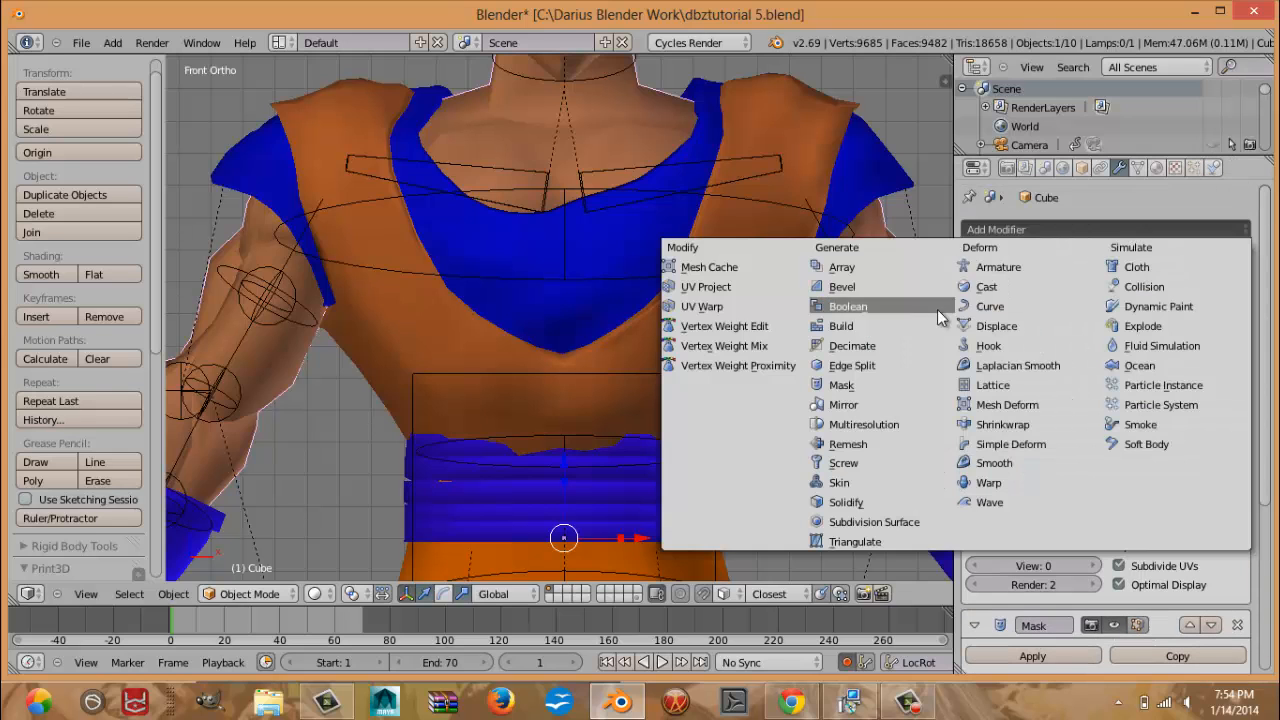
pyautogui.click(908, 384)
pyautogui.scroll(-5, 1070, 446)
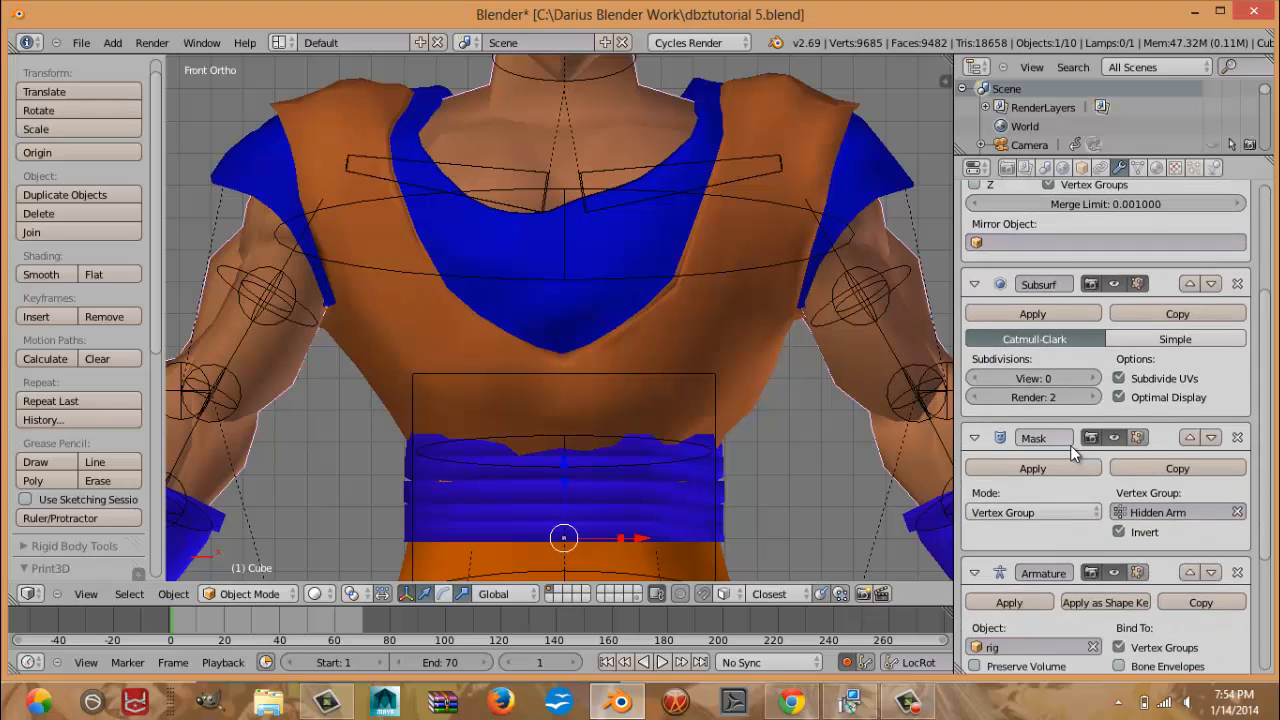
pyautogui.scroll(-5, 1133, 472)
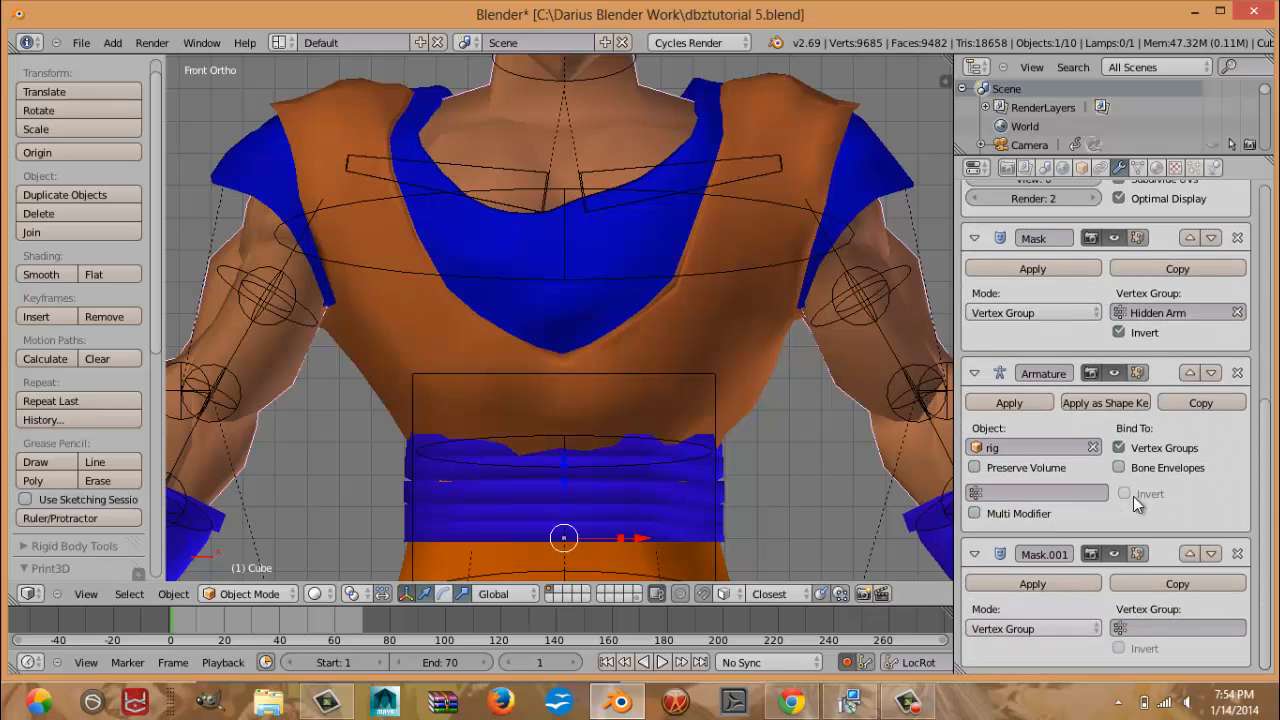
# Set the new Mask modifier's vertex group to Hidden body and invert the mask.
pyautogui.click(1136, 627)
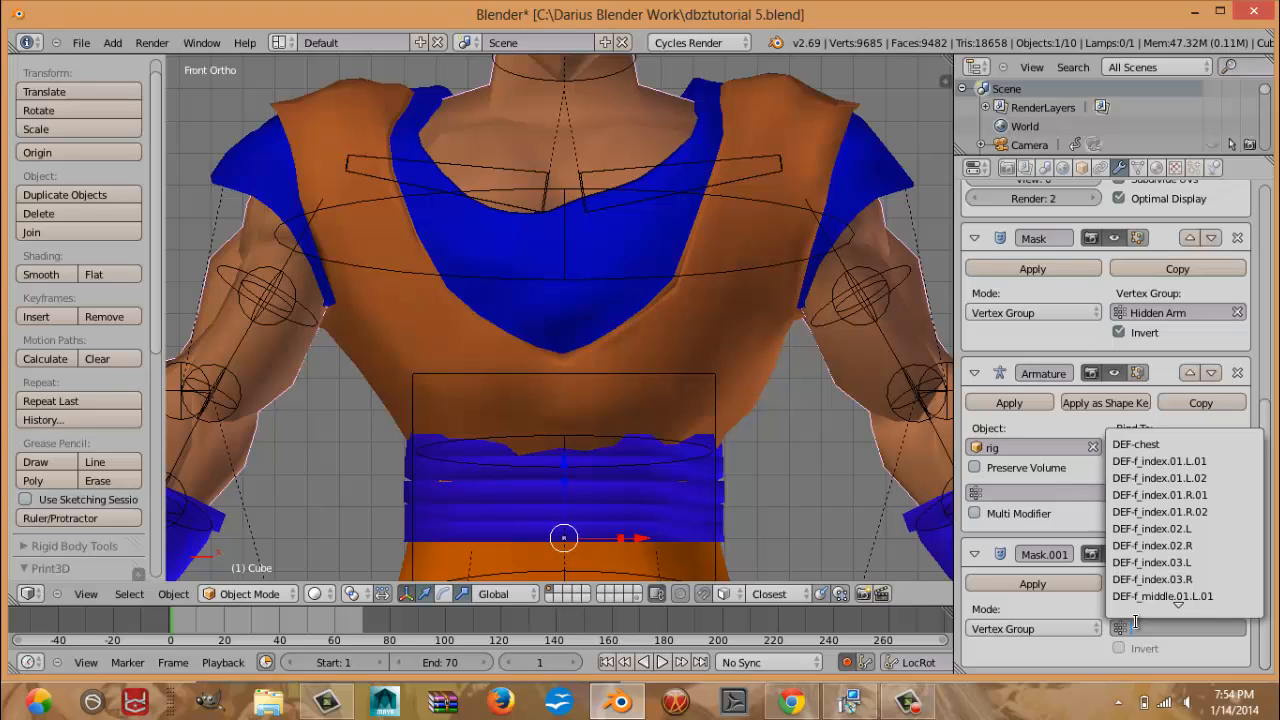
pyautogui.scroll(-10, 1136, 622)
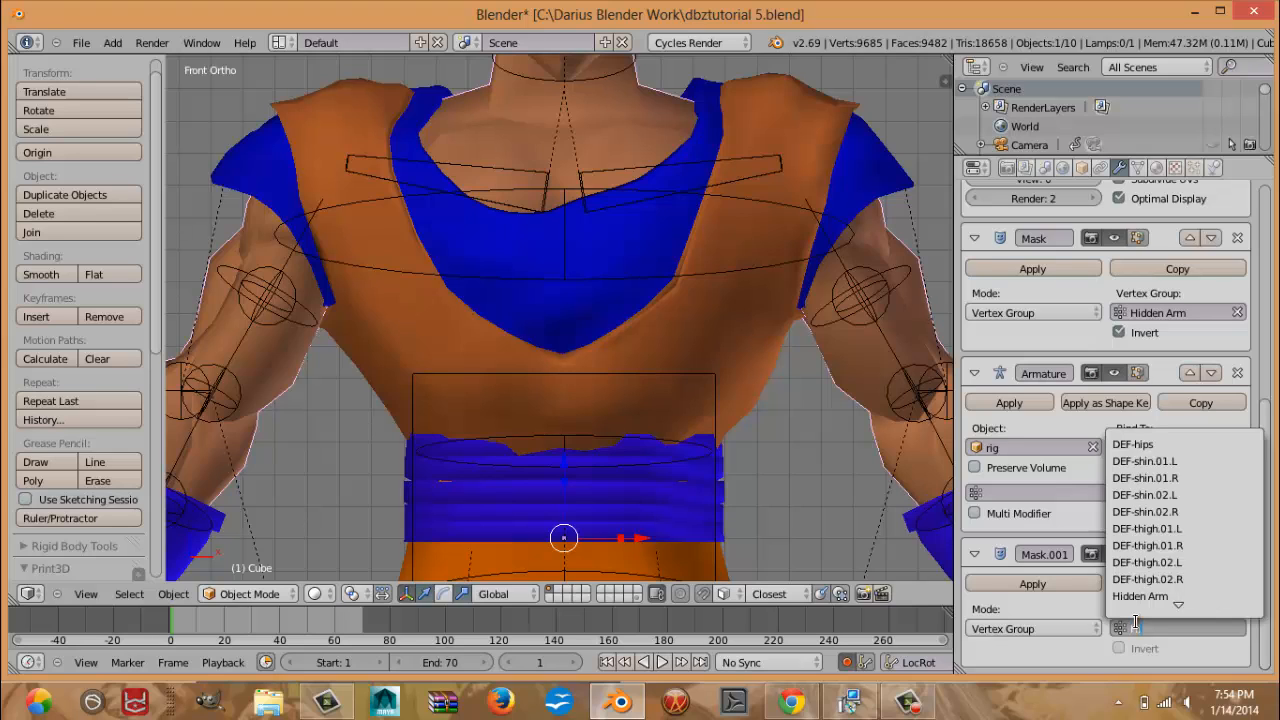
pyautogui.scroll(-3, 1136, 622)
pyautogui.click(1180, 474)
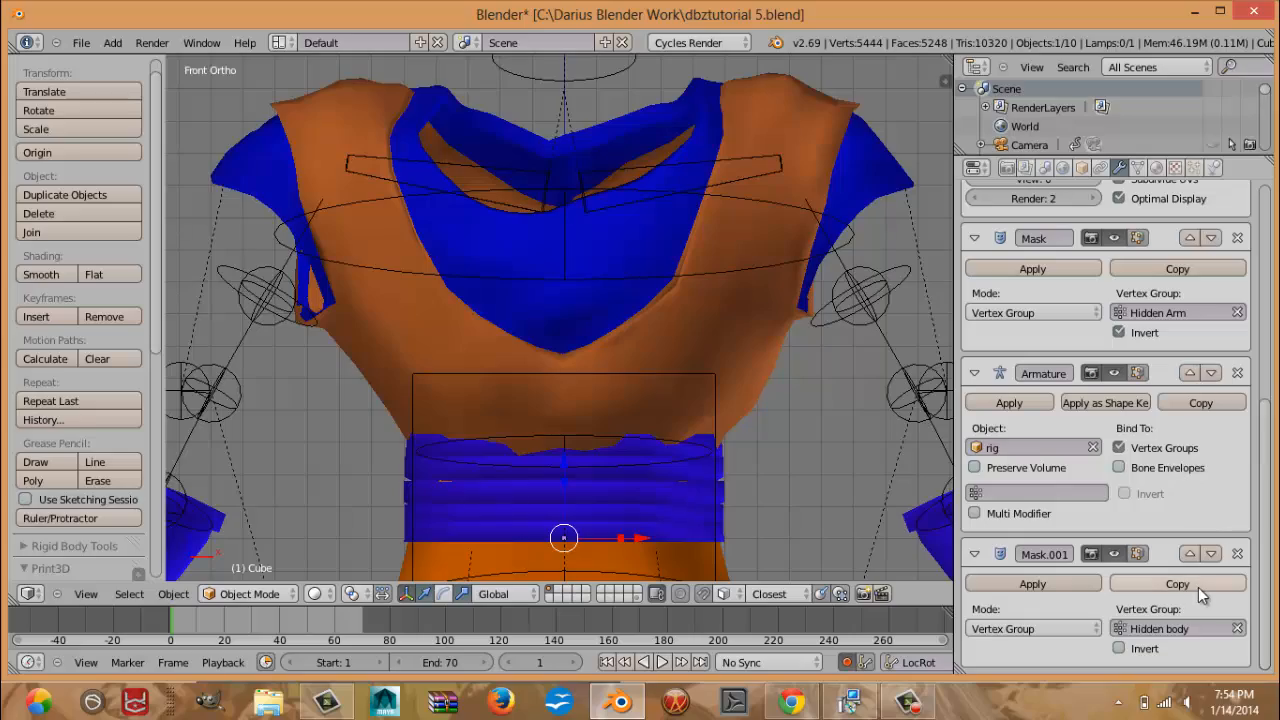
pyautogui.click(1119, 648)
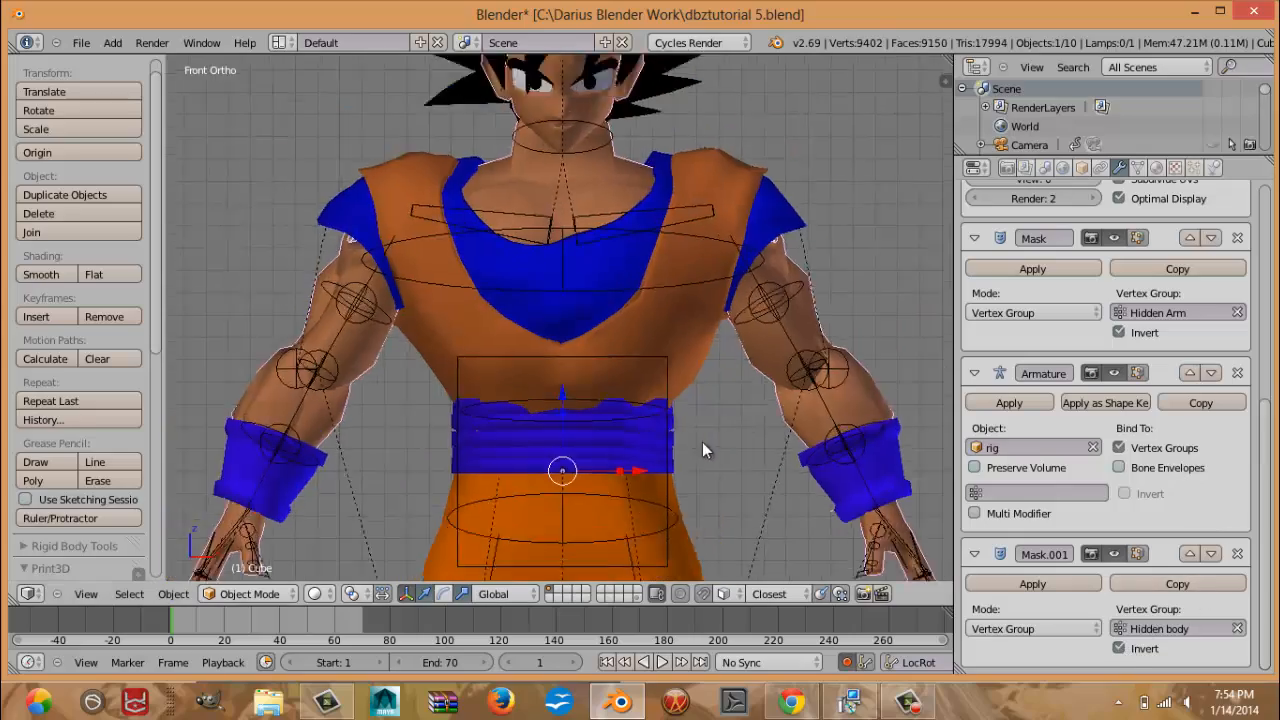
# Reopen the body mesh in Edit Mode with wireframe shading in front view and bring up its vertex groups.
pyautogui.press('z')
pyautogui.moveTo(701, 389)
pyautogui.mouseDown(button='middle')
pyautogui.moveTo(693, 399)
pyautogui.moveTo(819, 413)
pyautogui.moveTo(822, 400)
pyautogui.moveTo(635, 345)
pyautogui.moveTo(657, 336)
pyautogui.moveTo(598, 342)
pyautogui.moveTo(677, 366)
pyautogui.moveTo(757, 343)
pyautogui.mouseUp(button='middle')
pyautogui.press('z')
pyautogui.press('z')
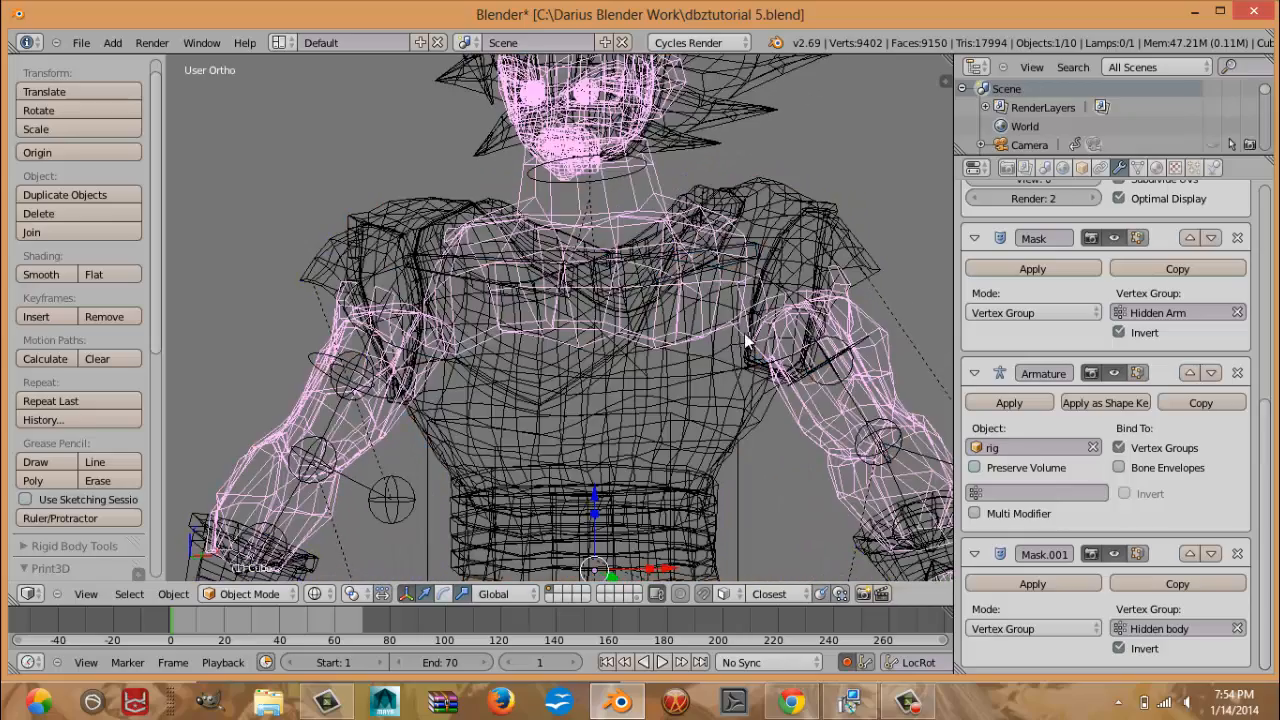
pyautogui.press('KP_1')
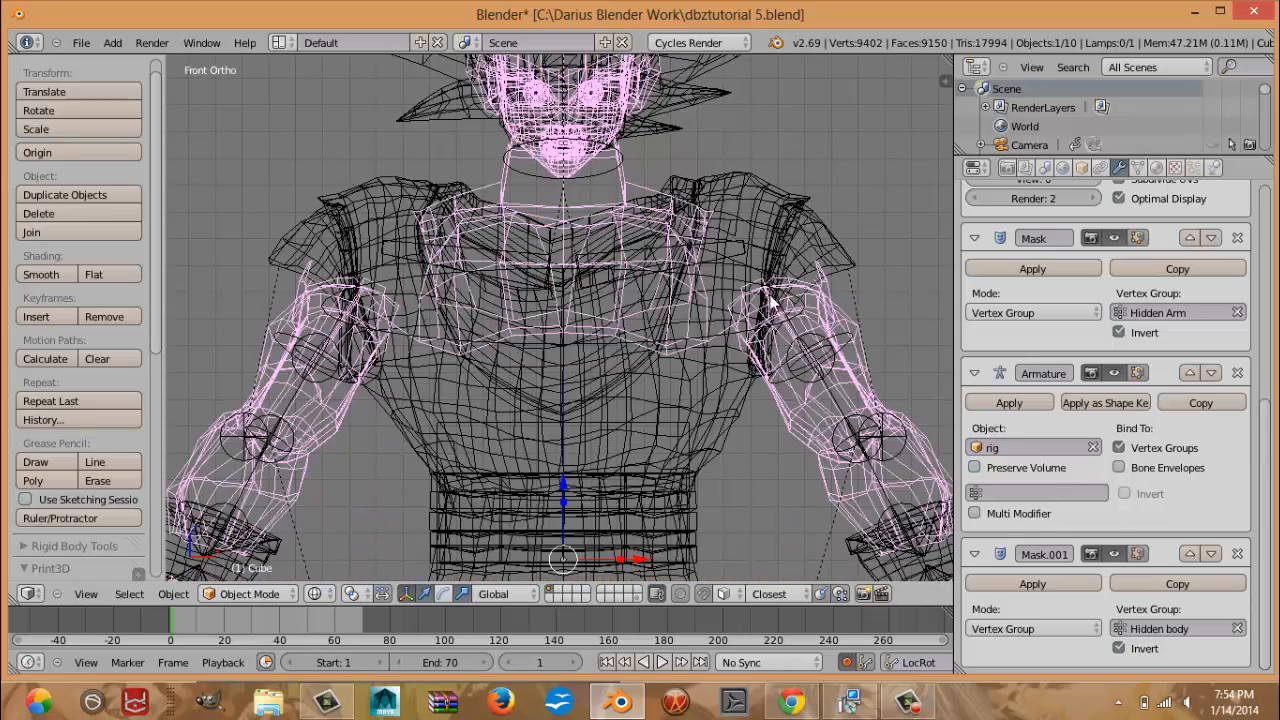
pyautogui.press('Tab')
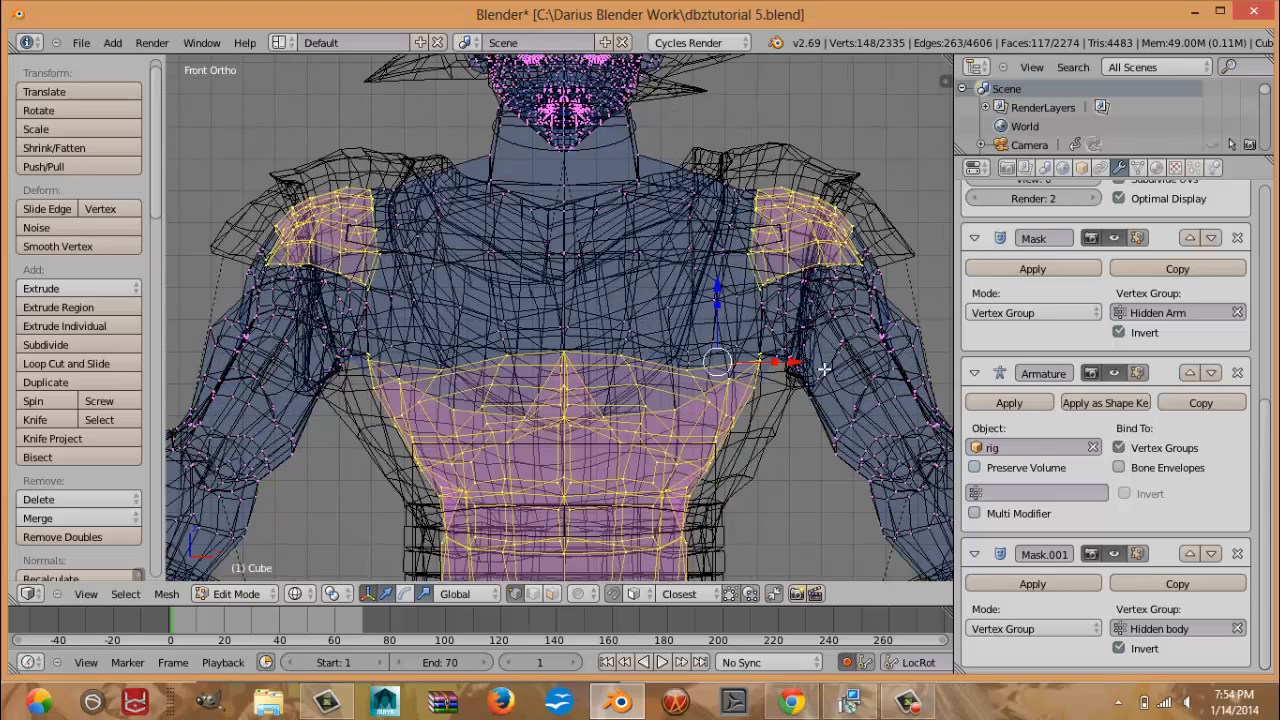
pyautogui.keyDown('shift'); pyautogui.moveTo(823, 369); pyautogui.dragTo(785, 351, button='middle'); pyautogui.keyUp('shift')
pyautogui.click(1137, 168)
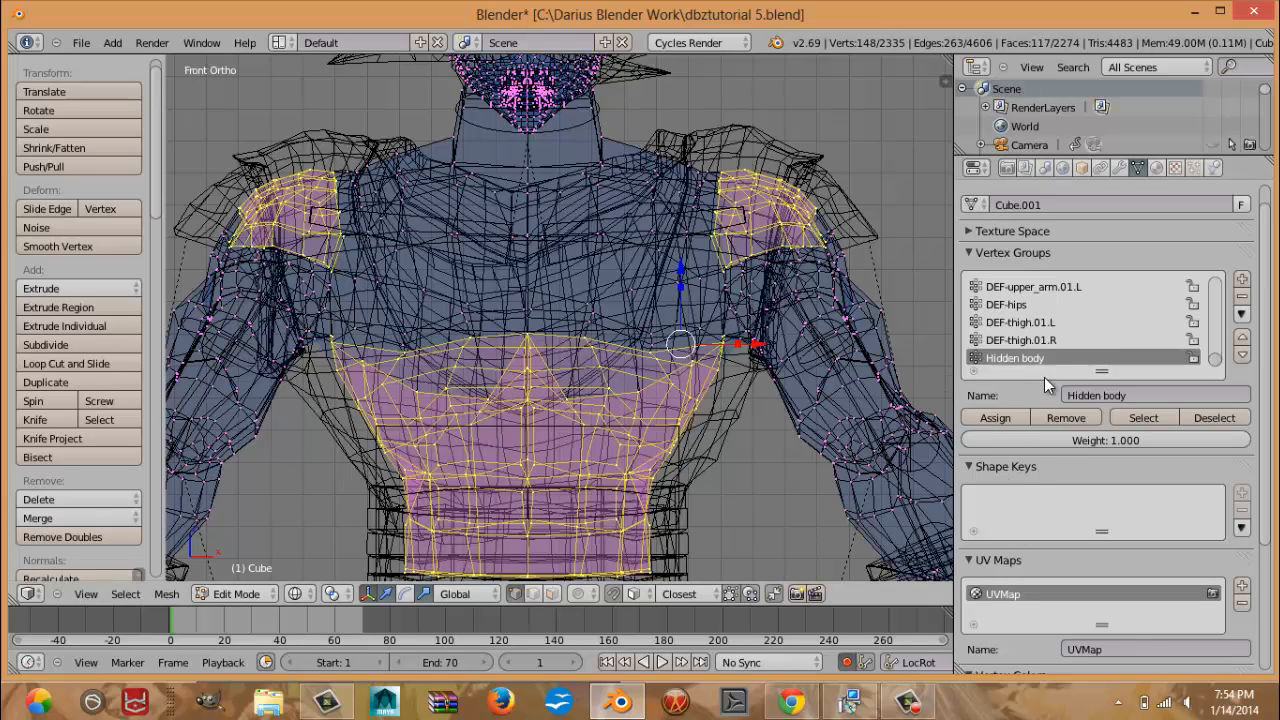
# Remove the selected vertices from the Hidden body vertex group and box-select the missing vertices at the shoulder's inner edge.
pyautogui.click(1069, 420)
pyautogui.keyDown('shift'); pyautogui.moveTo(789, 301); pyautogui.dragTo(728, 341, button='middle'); pyautogui.keyUp('shift')
pyautogui.scroll(5, 728, 341)
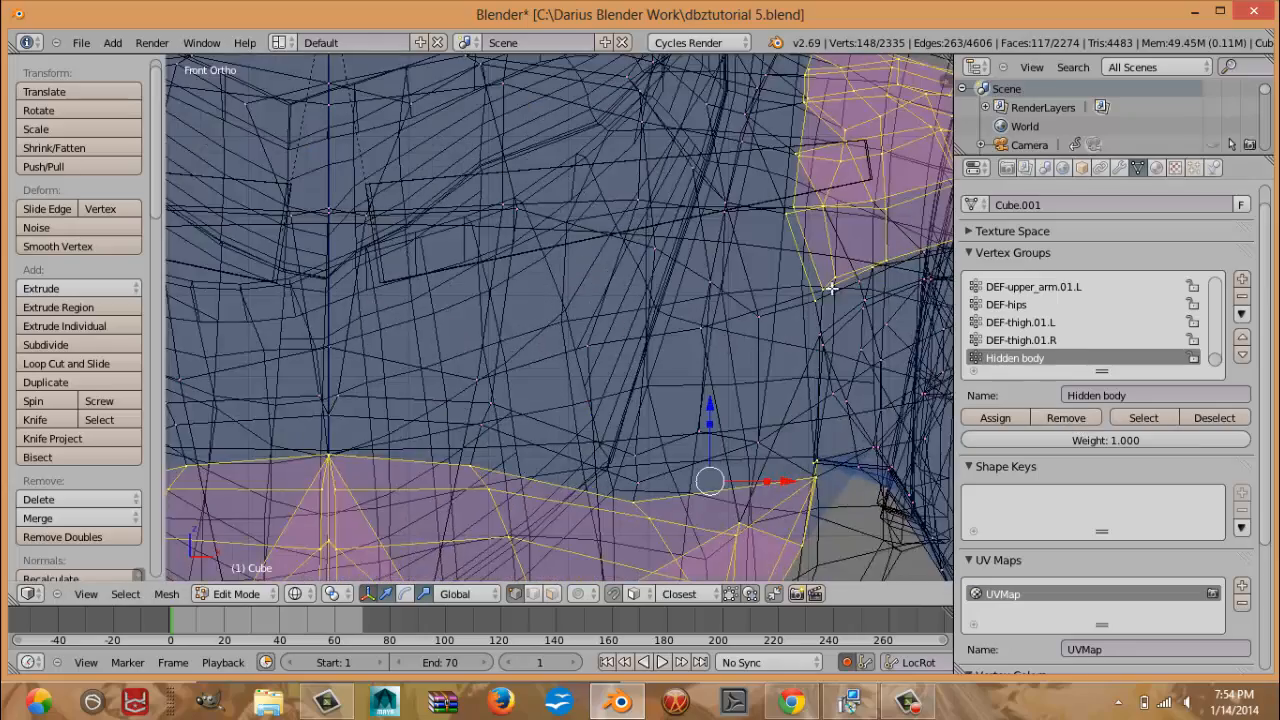
pyautogui.press('b')
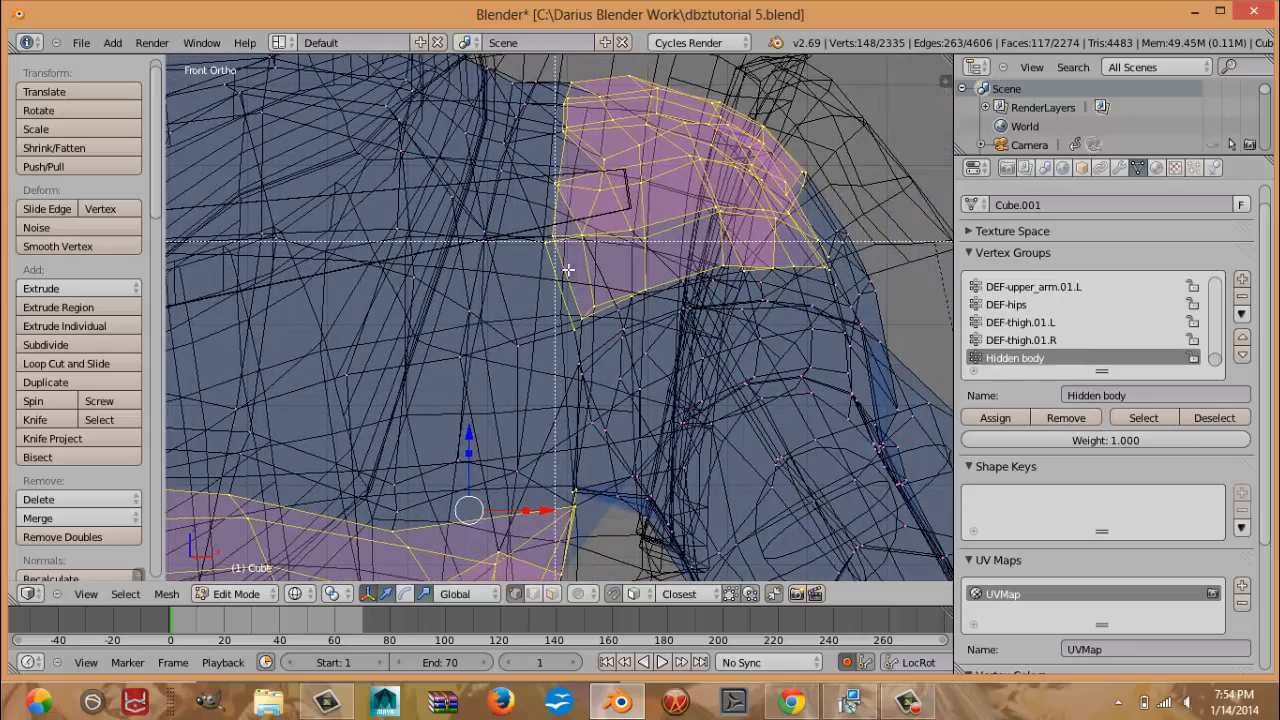
pyautogui.moveTo(518, 74); pyautogui.dragTo(546, 112)
pyautogui.press('b')
pyautogui.moveTo(517, 58); pyautogui.dragTo(866, 396, button='middle')
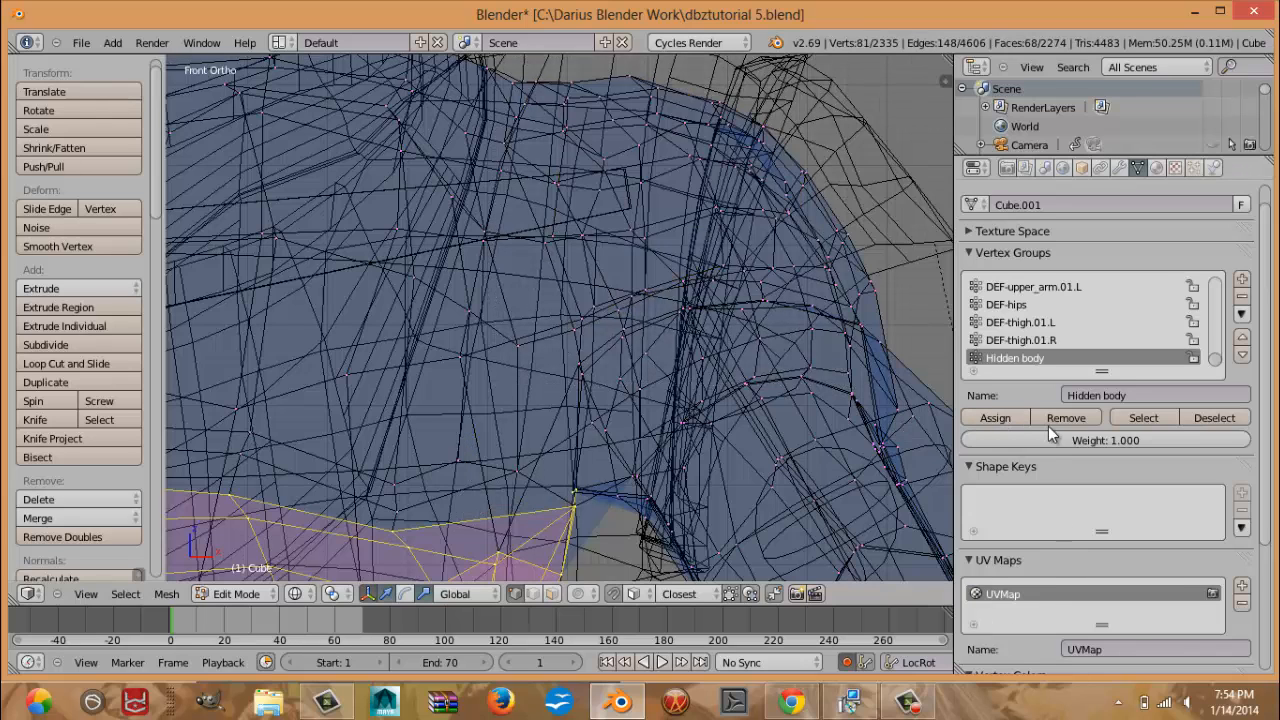
pyautogui.hotkey('ctrl', 'z')
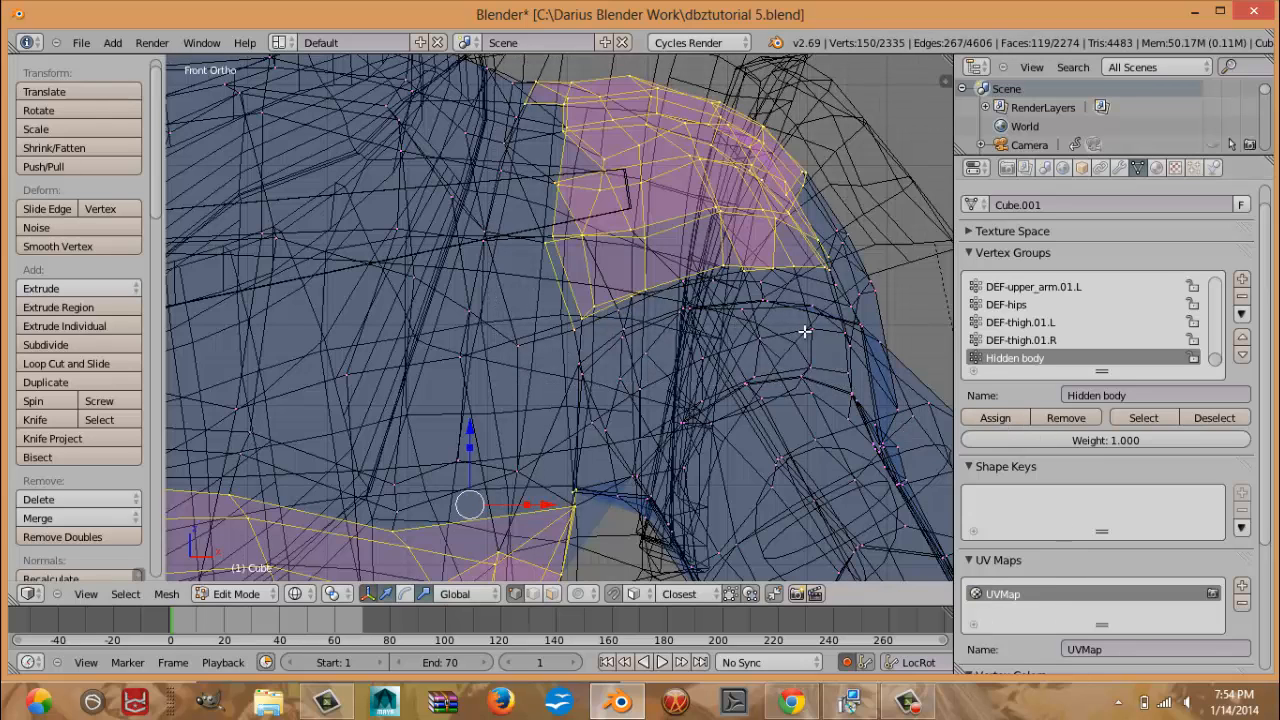
# Take the shoulder vertices out of the Hidden body vertex group, then deselect them and assign the remaining torso selection to it.
pyautogui.click(995, 414)
pyautogui.press('b')
pyautogui.moveTo(495, 62); pyautogui.dragTo(906, 359)
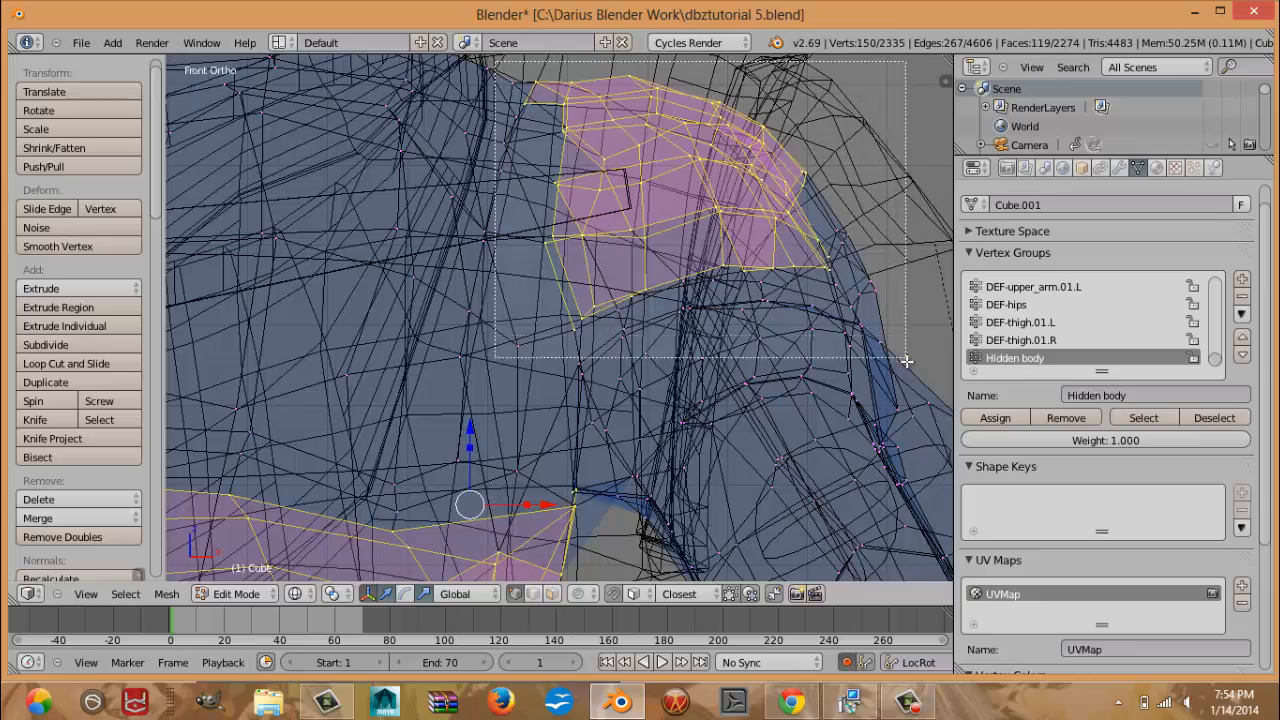
pyautogui.moveTo(906, 359); pyautogui.dragTo(906, 359, button='middle')
pyautogui.click(989, 416)
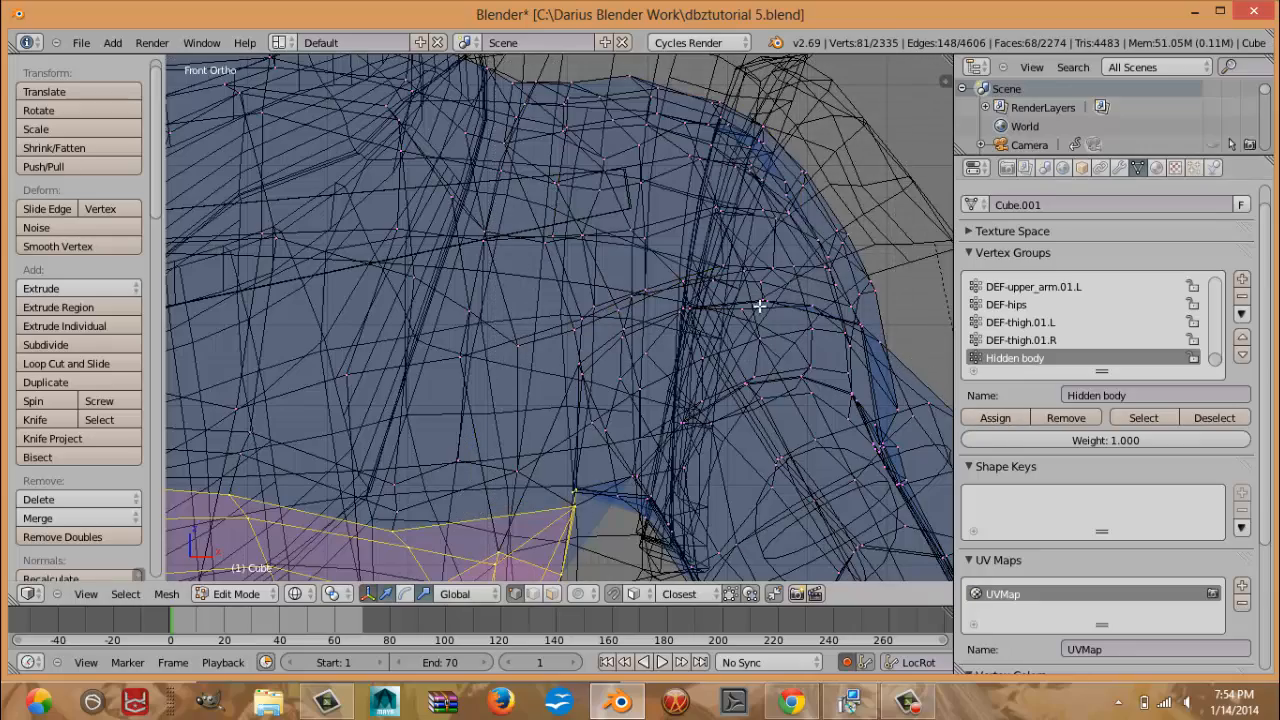
# Leave Edit Mode on the body mesh and display the character in solid shading.
pyautogui.press('Tab')
pyautogui.scroll(-5, 605, 318)
pyautogui.scroll(-3, 606, 324)
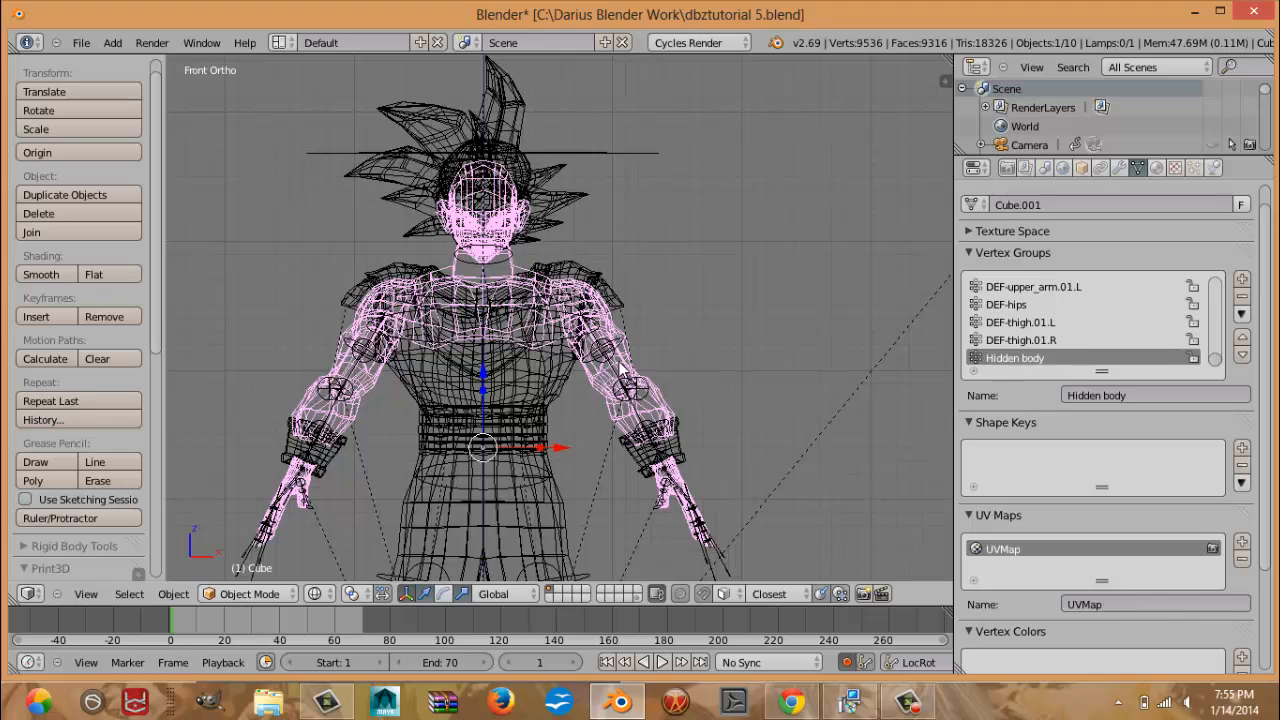
pyautogui.moveTo(620, 365)
pyautogui.keyDown('shift'); pyautogui.mouseDown(button='middle')
pyautogui.moveTo(658, 324)
pyautogui.moveTo(693, 353)
pyautogui.mouseUp(button='middle'); pyautogui.keyUp('shift')
pyautogui.press('z')
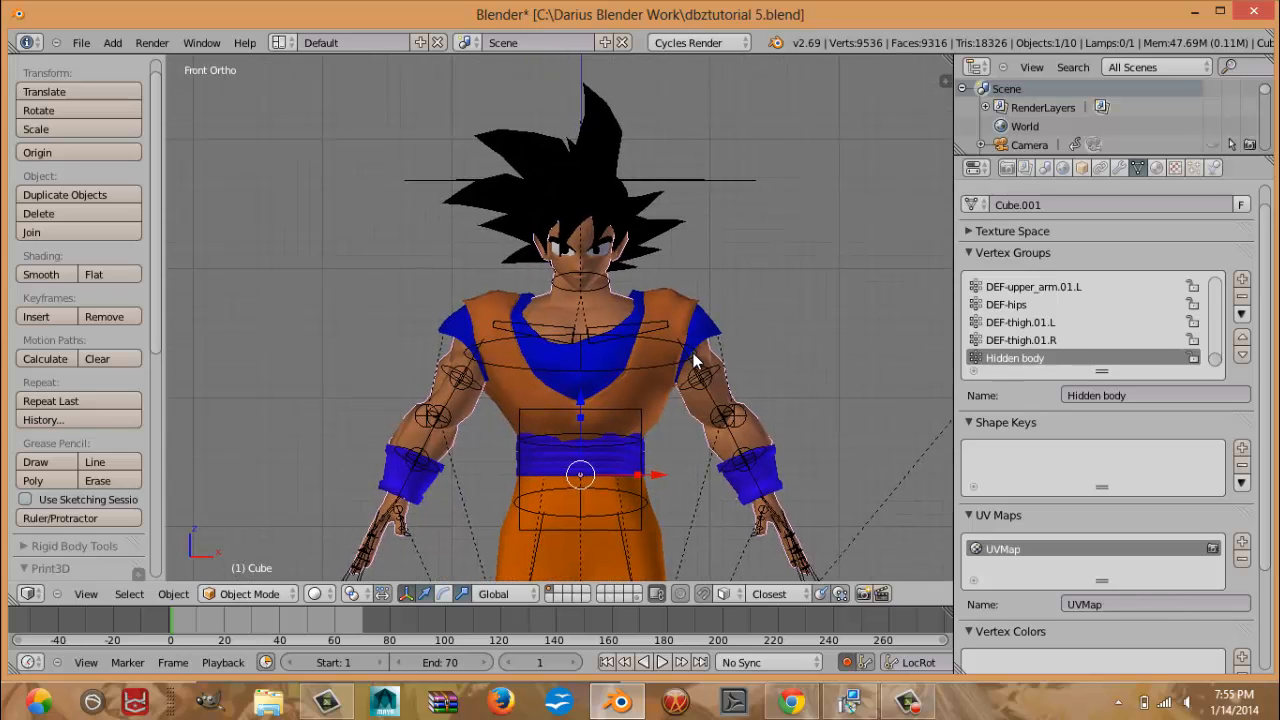
# Parent the hair object to the rig.
pyautogui.scroll(2, 696, 340)
pyautogui.rightClick(717, 263)
pyautogui.keyDown('shift'); pyautogui.rightClick(758, 178); pyautogui.keyUp('shift')
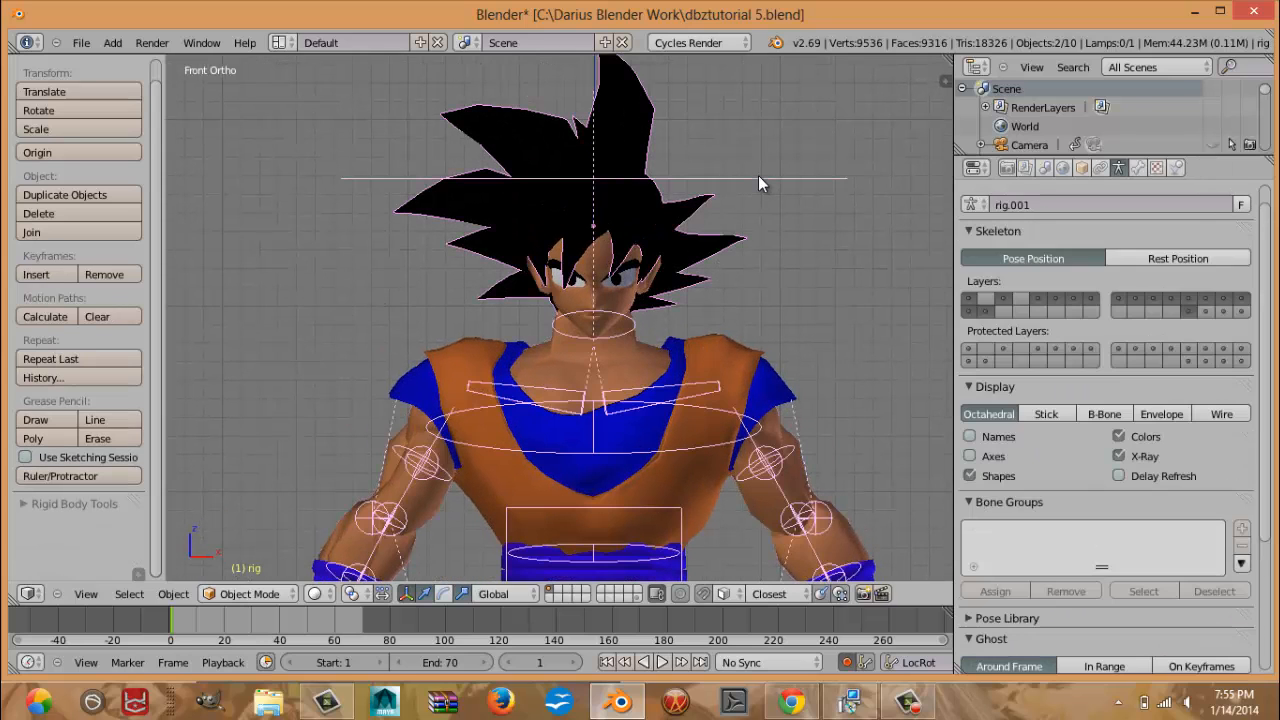
pyautogui.hotkey('ctrl', 'p')
pyautogui.click(758, 175)
# Select the rig through the overlapping clothing and switch it to Pose Mode.
pyautogui.keyDown('shift'); pyautogui.moveTo(744, 392); pyautogui.dragTo(730, 260, button='middle'); pyautogui.keyUp('shift')
pyautogui.scroll(-1, 724, 257)
pyautogui.rightClick(689, 252)
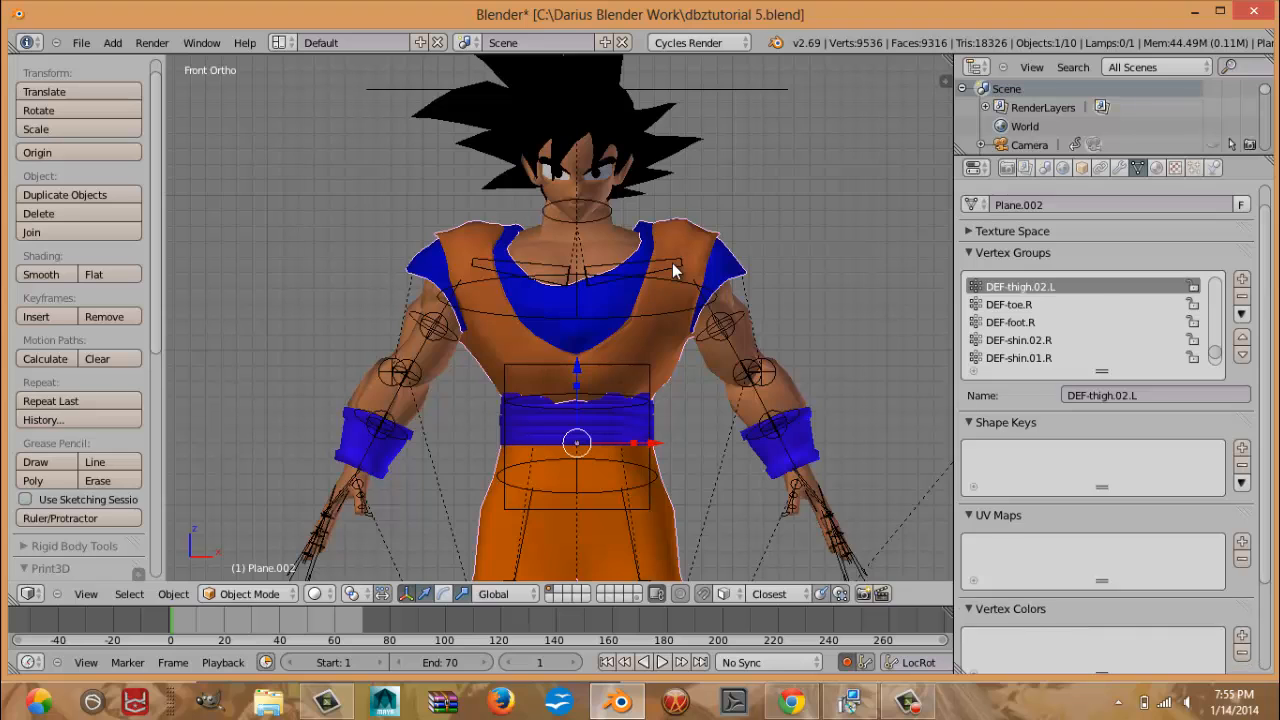
pyautogui.rightClick(672, 263)
pyautogui.rightClick(672, 263)
pyautogui.rightClick(672, 263)
pyautogui.rightClick(672, 263)
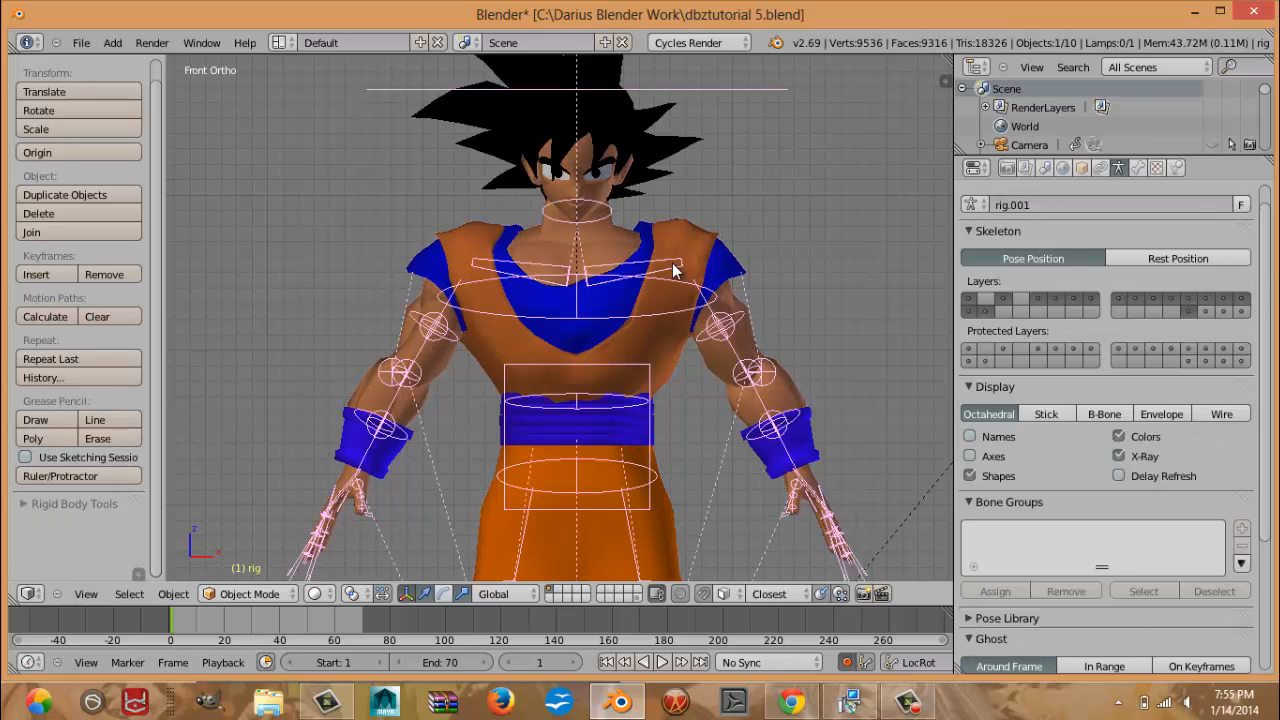
pyautogui.hotkey('ctrl', 'Tab')
# Test-rotate the left shoulder bone of the rig and cancel the rotation.
pyautogui.rightClick(672, 263)
pyautogui.press('r')
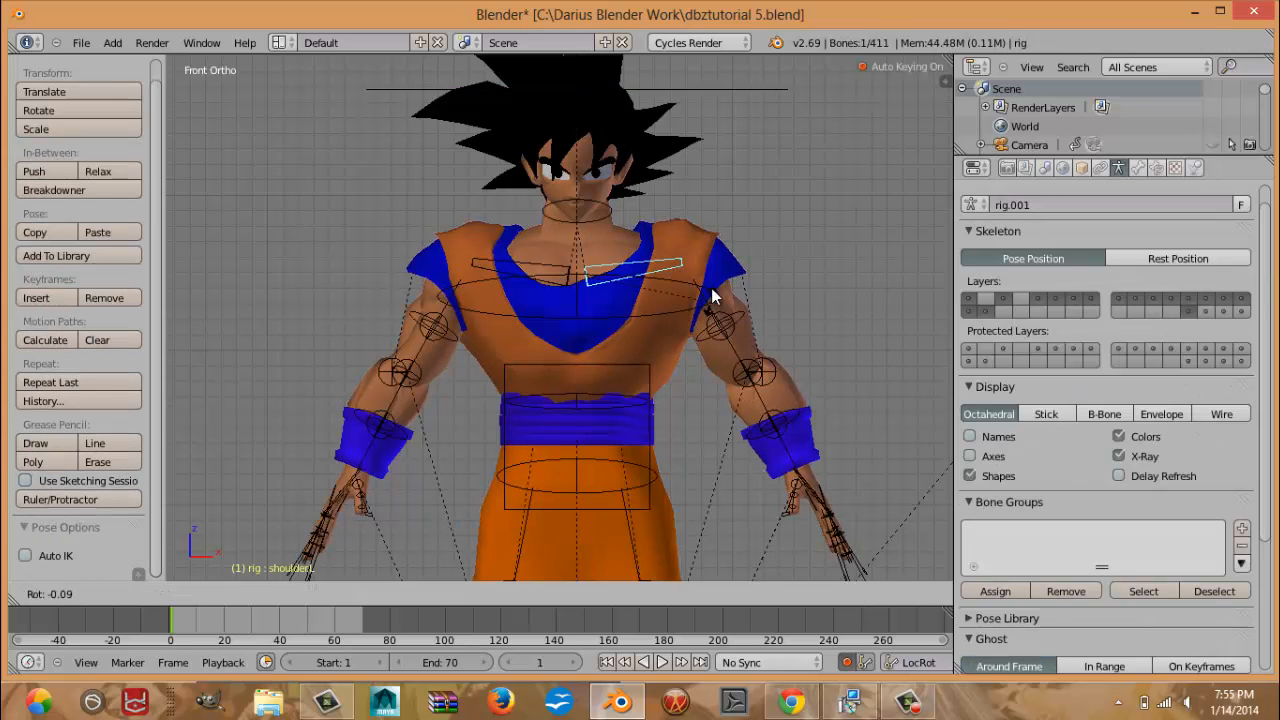
pyautogui.rightClick(715, 272)
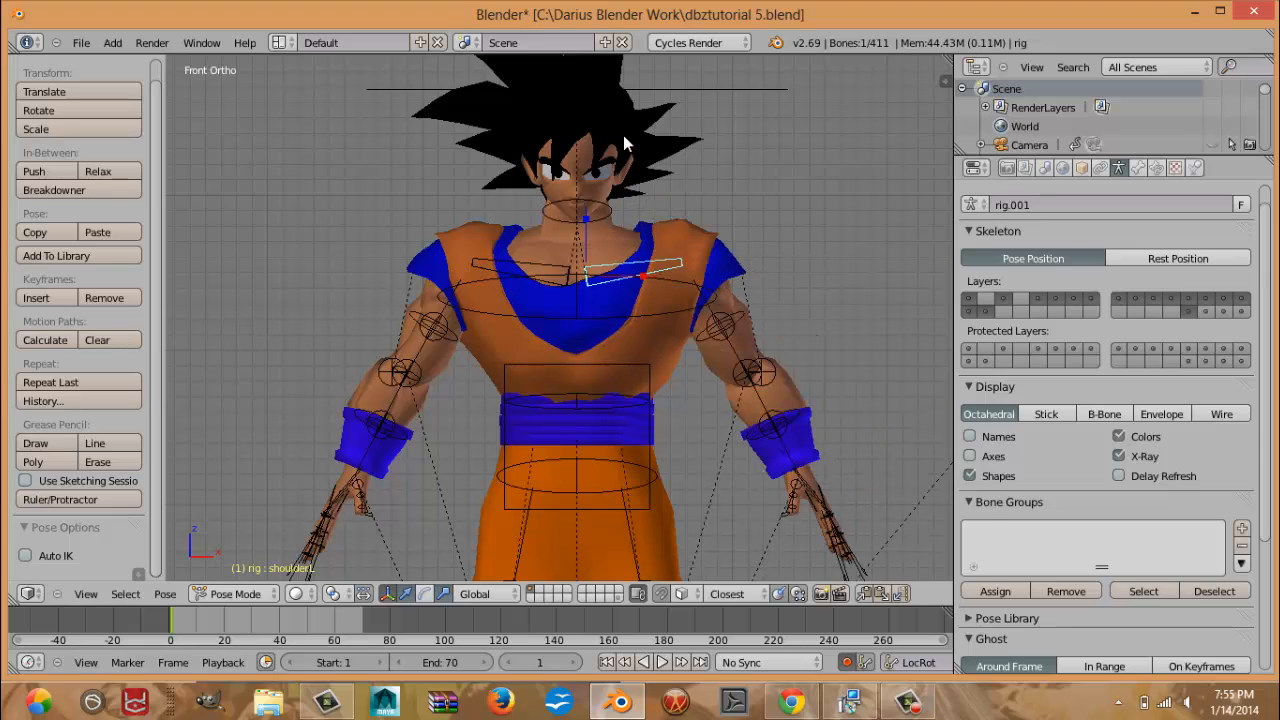
# Test-rotate the head bone freely with the trackball to check how head and hair follow, and cancel the rotation.
pyautogui.rightClick(668, 108)
pyautogui.rightClick(671, 92)
pyautogui.press('r')
pyautogui.press('r')
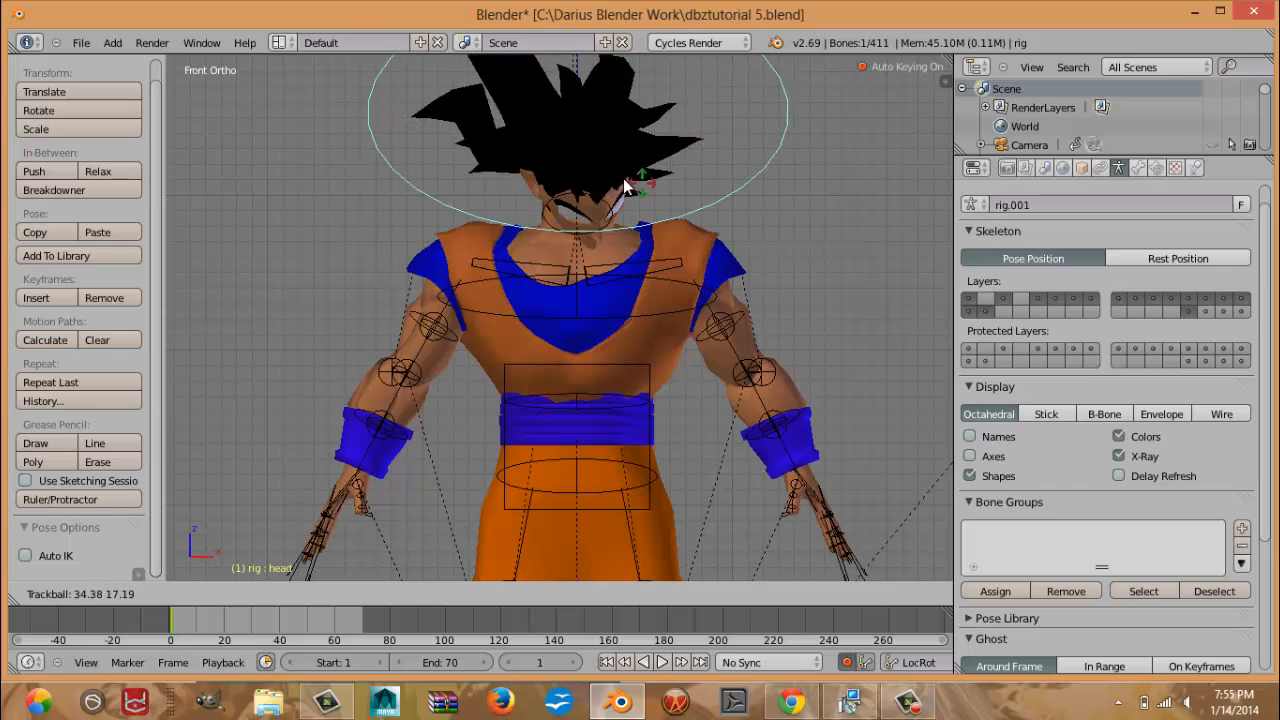
pyautogui.rightClick(612, 168)
# Display the character in wireframe from the front view.
pyautogui.scroll(4, 628, 180)
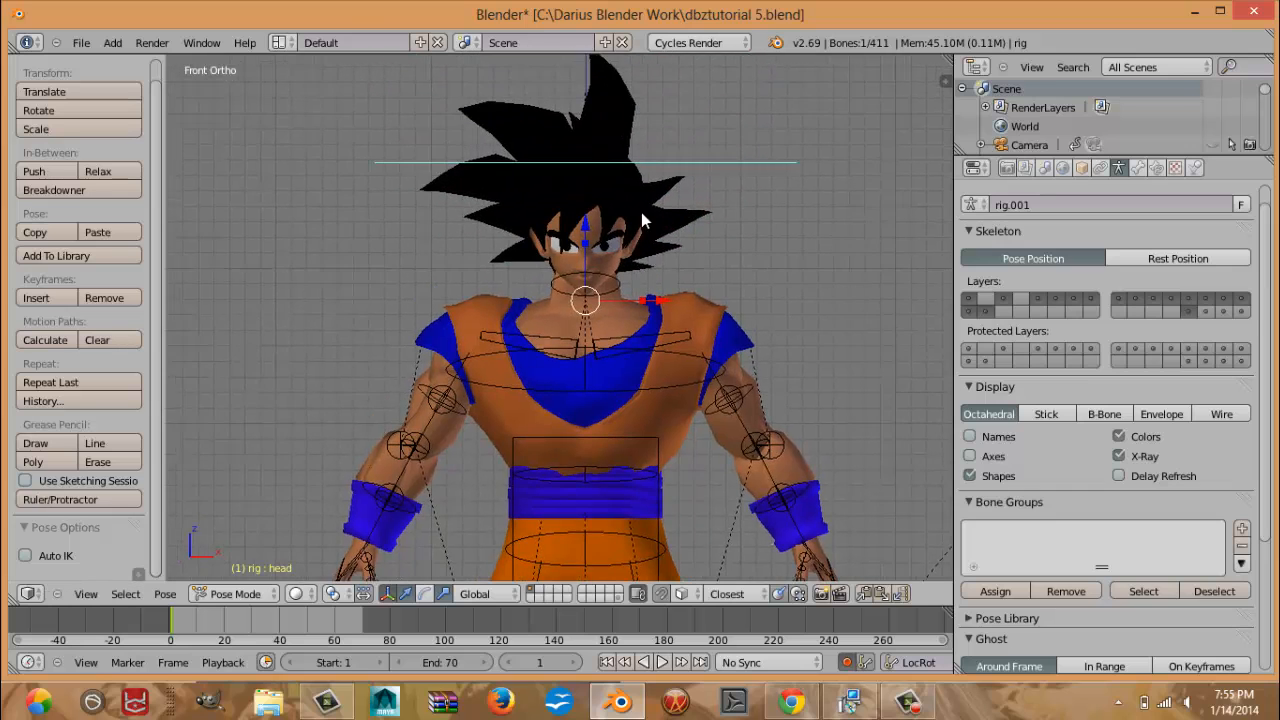
pyautogui.scroll(5, 687, 276)
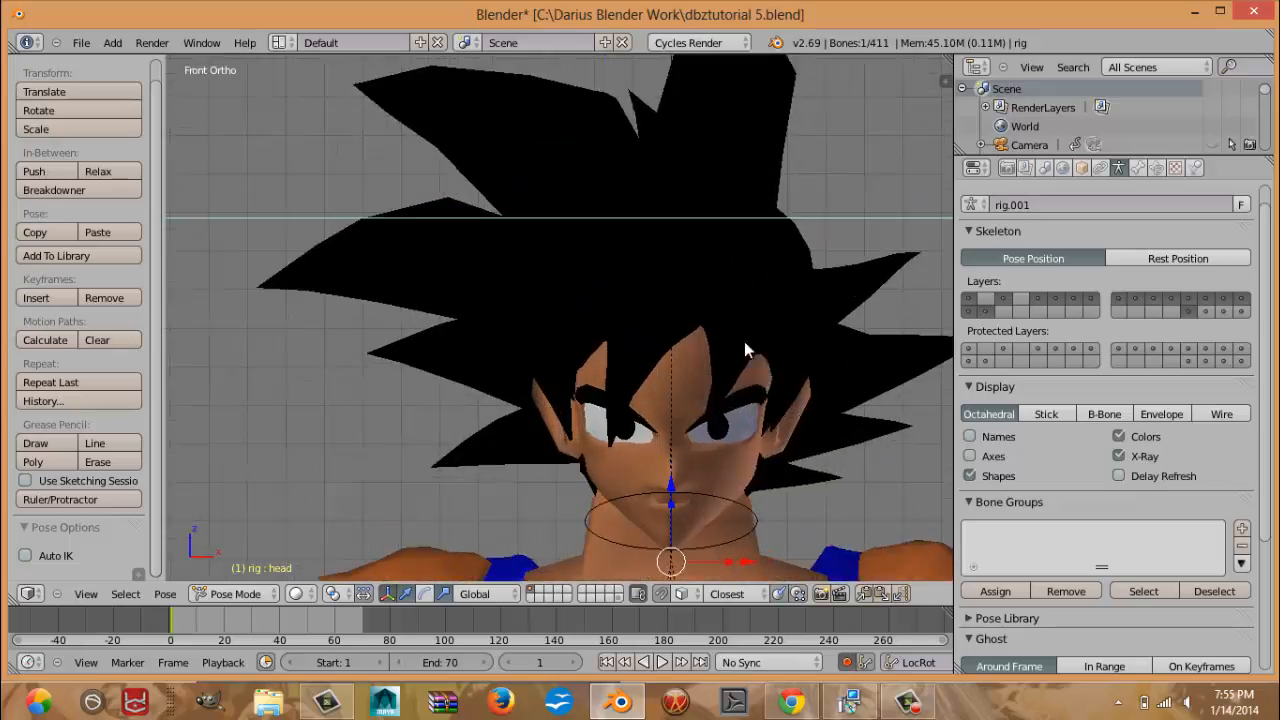
pyautogui.press('z')
pyautogui.moveTo(717, 317)
pyautogui.mouseDown(button='middle')
pyautogui.moveTo(463, 303)
pyautogui.moveTo(723, 327)
pyautogui.mouseUp(button='middle')
pyautogui.press('KP_1')
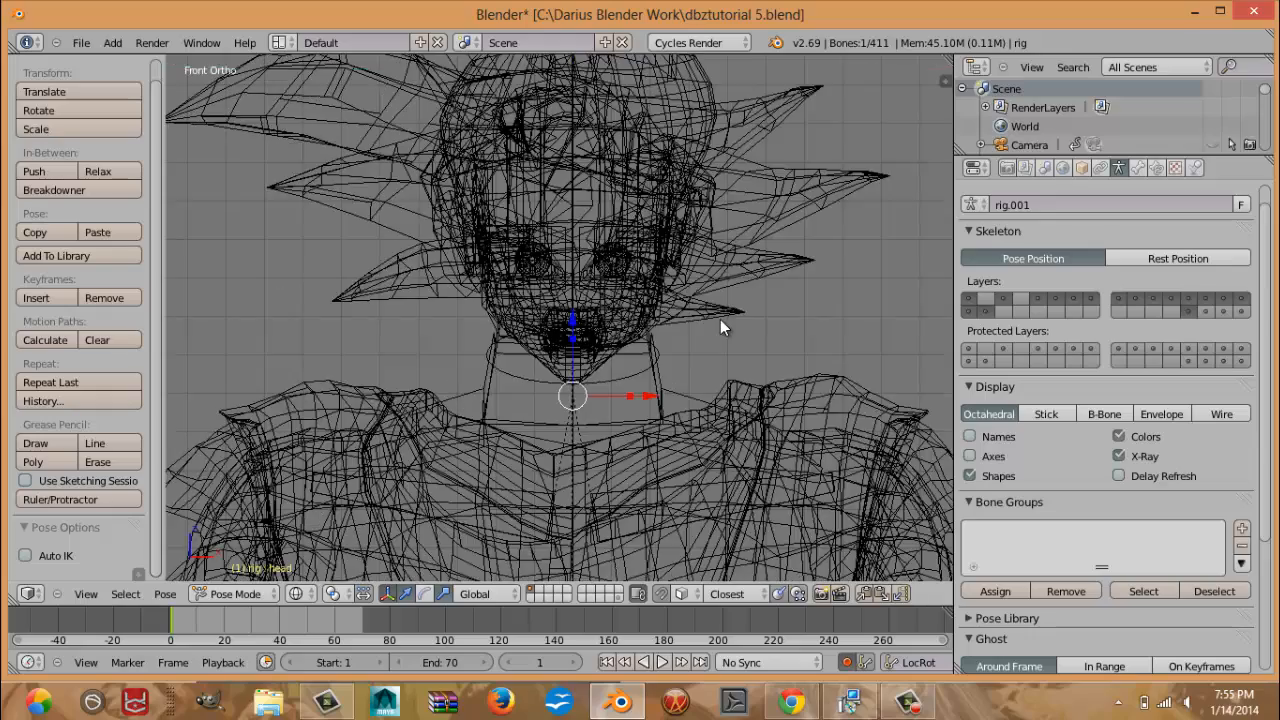
# Select the rig's neck bone.
pyautogui.scroll(-8, 695, 298)
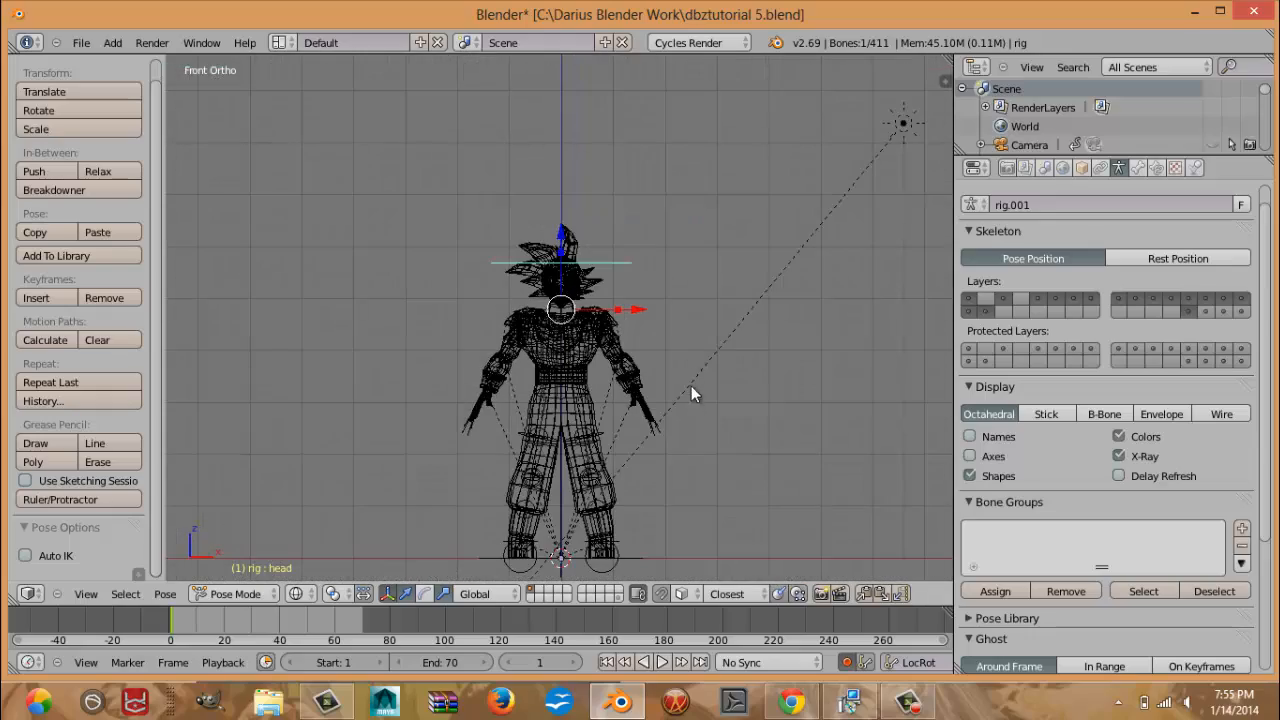
pyautogui.keyDown('shift'); pyautogui.moveTo(682, 346); pyautogui.dragTo(722, 261, button='middle'); pyautogui.keyUp('shift')
pyautogui.scroll(3, 721, 325)
pyautogui.scroll(4, 722, 263)
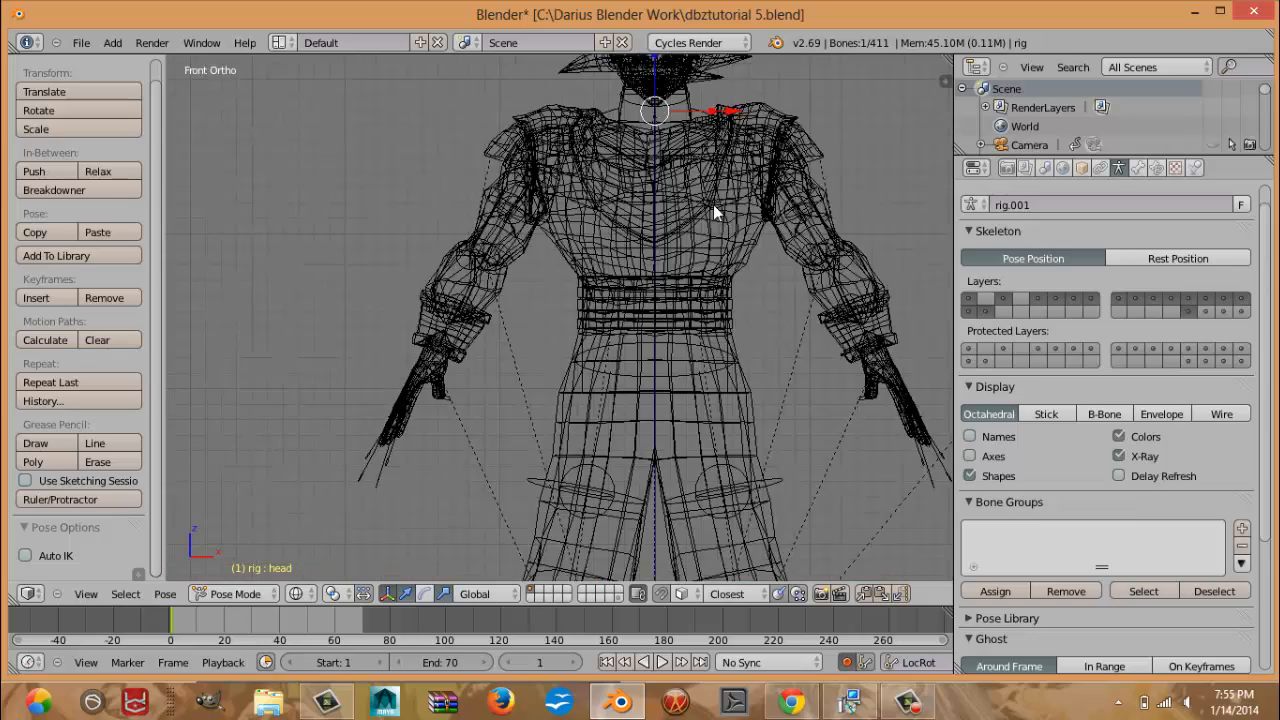
pyautogui.keyDown('shift'); pyautogui.moveTo(713, 204); pyautogui.dragTo(712, 339, button='middle'); pyautogui.keyUp('shift')
pyautogui.scroll(1, 680, 322)
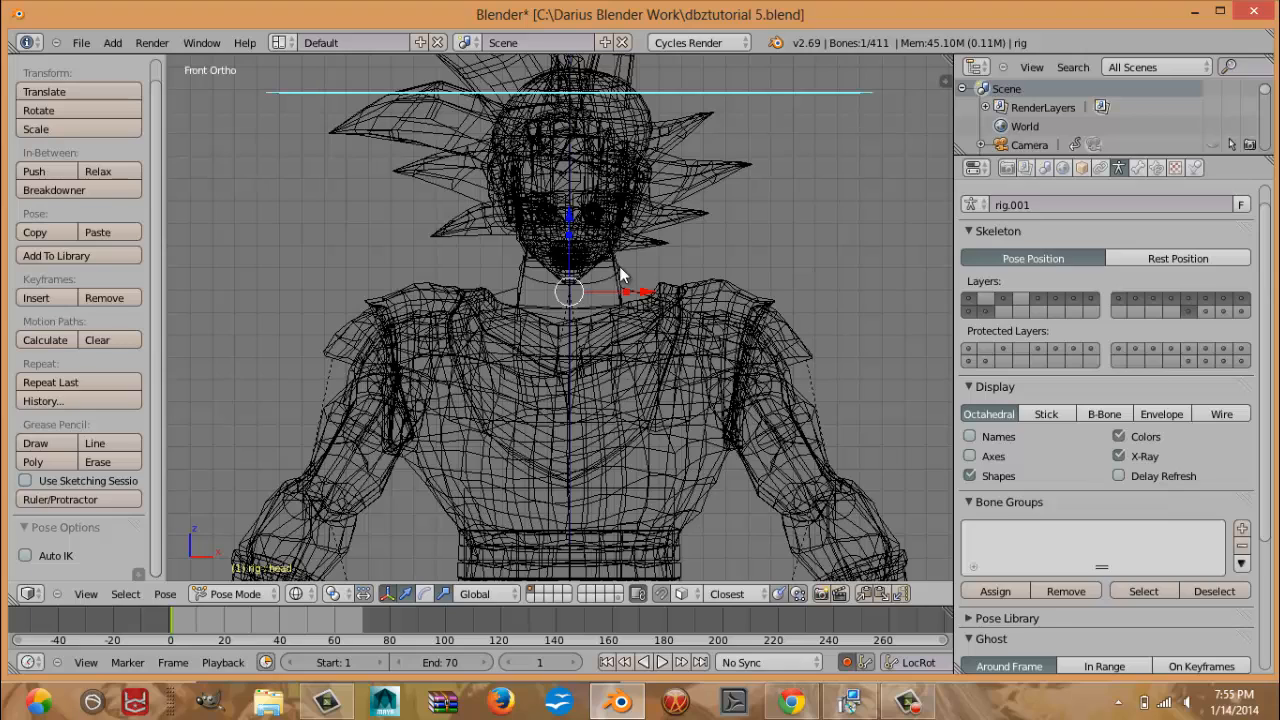
pyautogui.scroll(1, 701, 163)
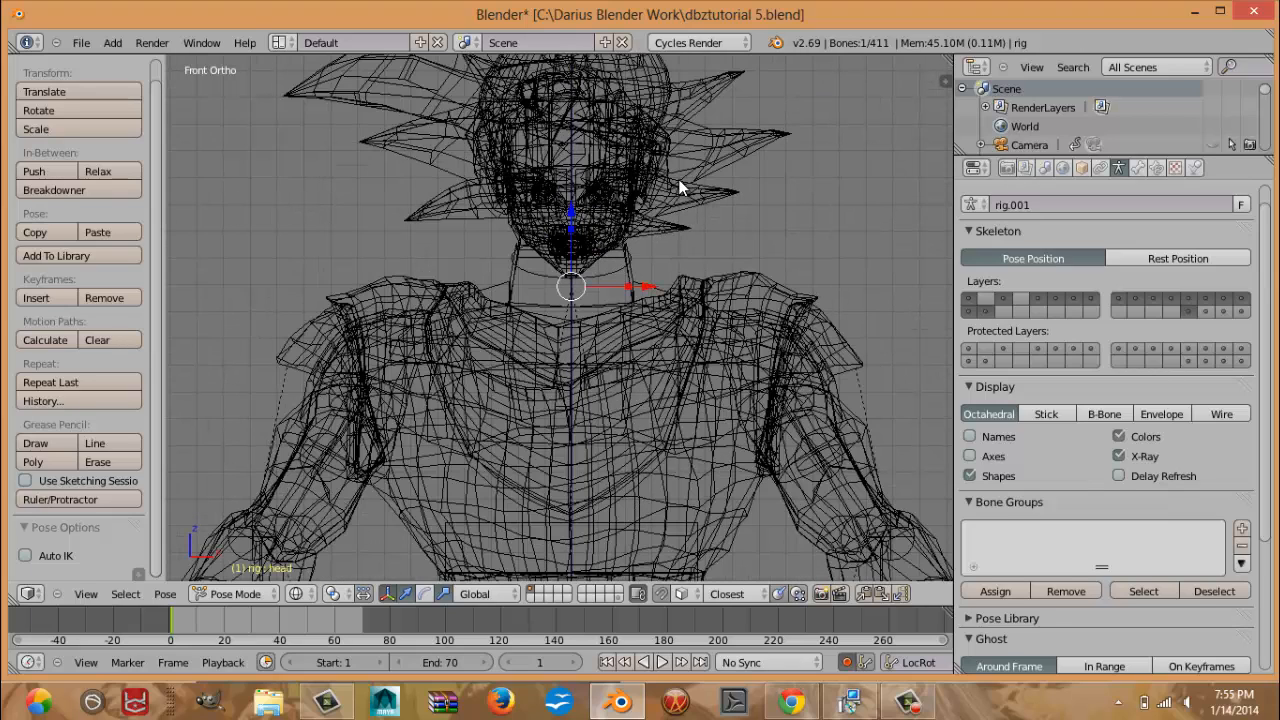
pyautogui.rightClick(629, 268)
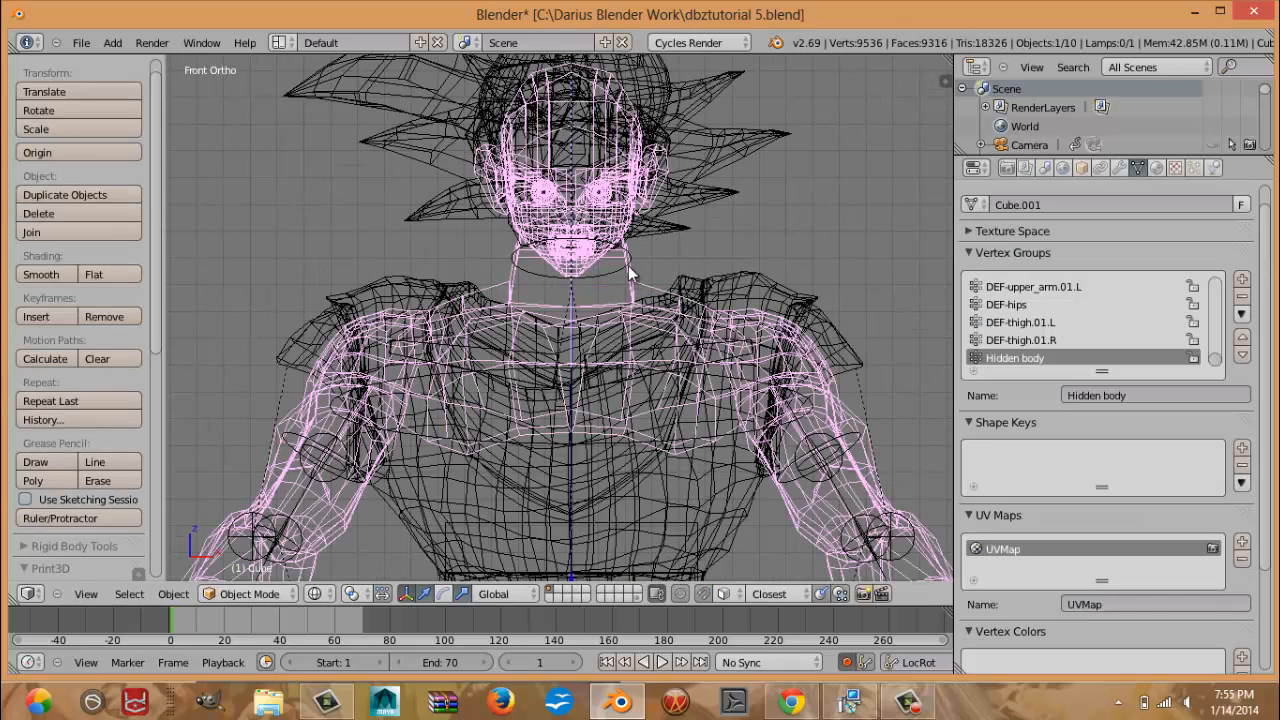
pyautogui.rightClick(624, 246)
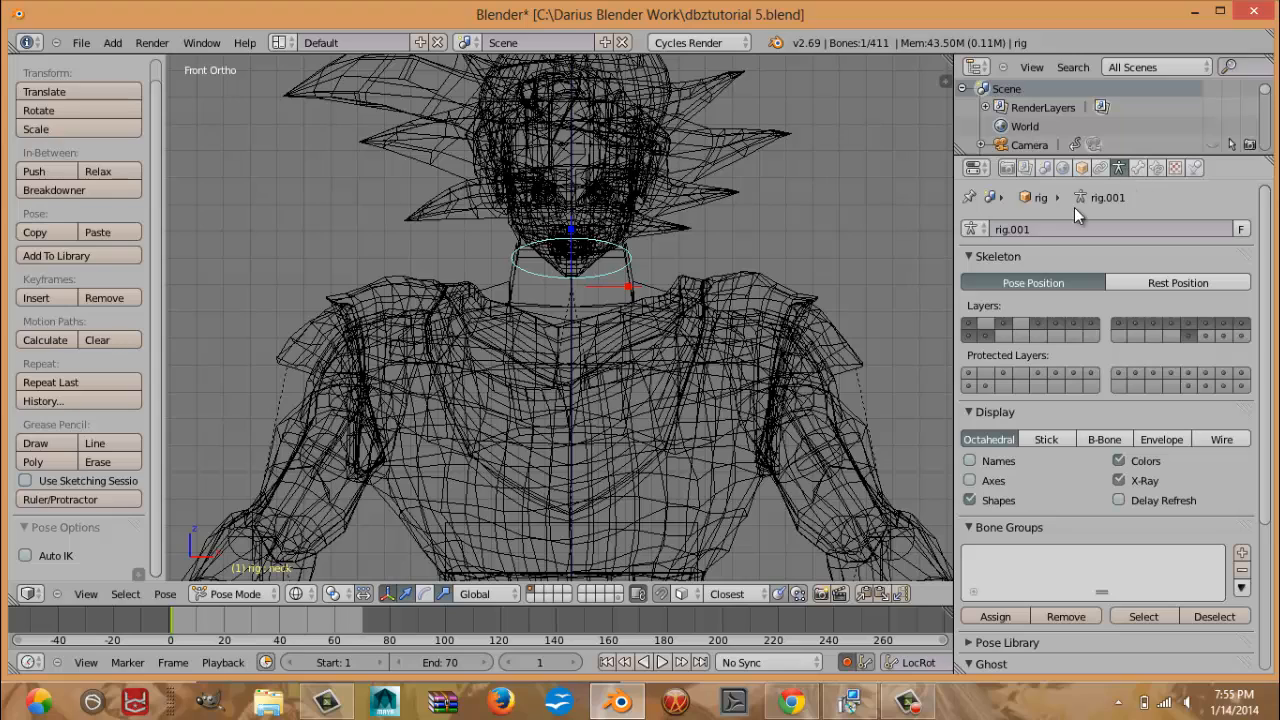
# Rename the armature data to "Goku Rig".
pyautogui.click(1043, 228)
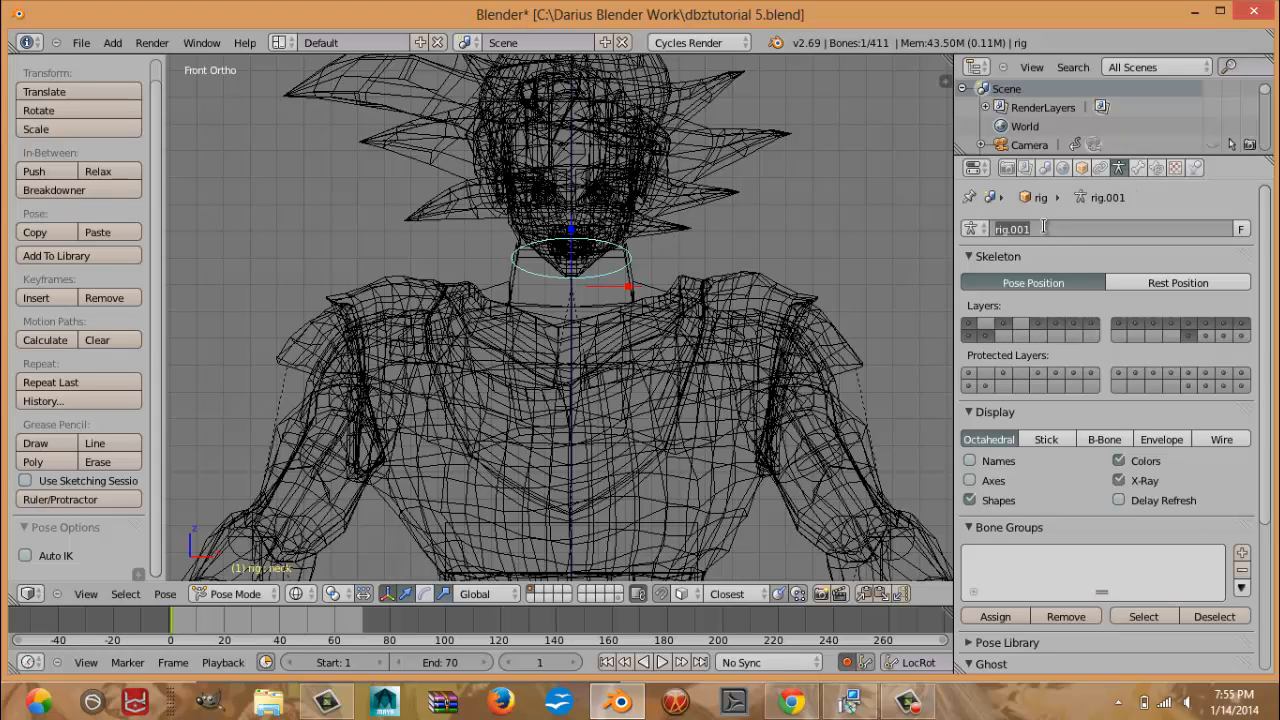
pyautogui.write('Goku Rig')
pyautogui.press('Return')
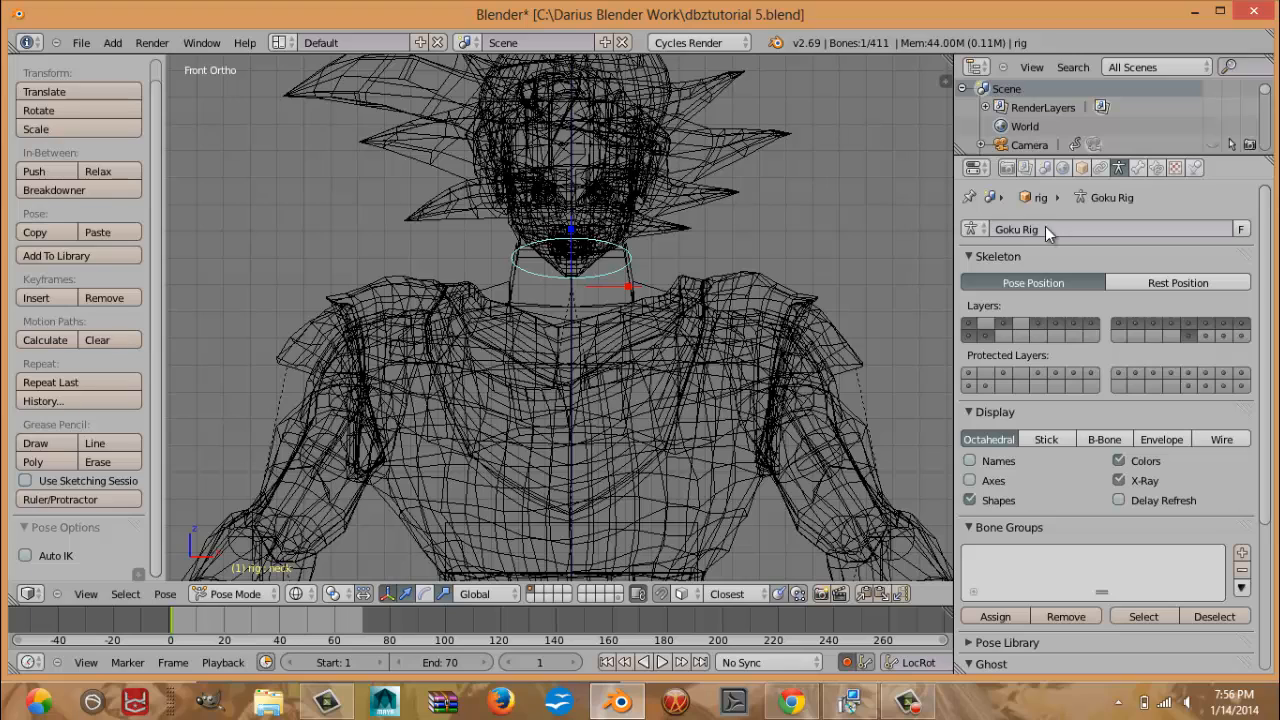
# Show the armature's deformation bone layer and put the body mesh into Weight Paint mode.
pyautogui.click(1205, 336)
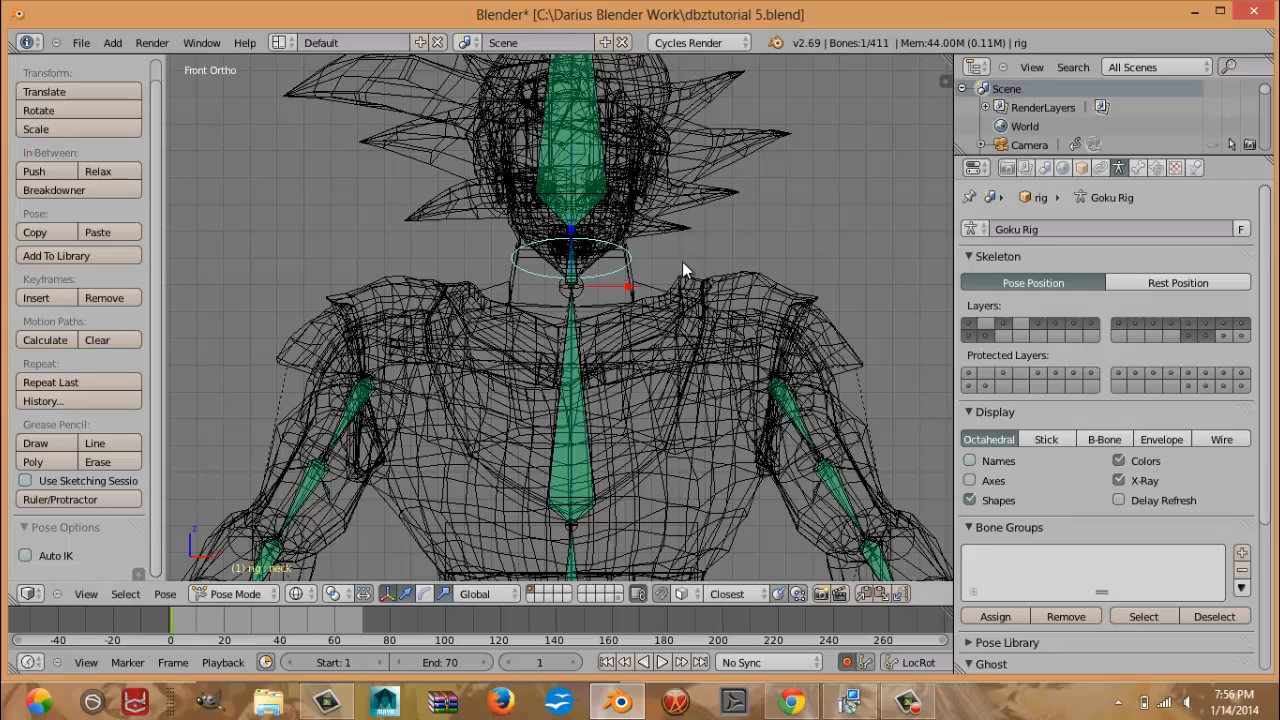
pyautogui.moveTo(703, 284); pyautogui.dragTo(695, 259, button='middle')
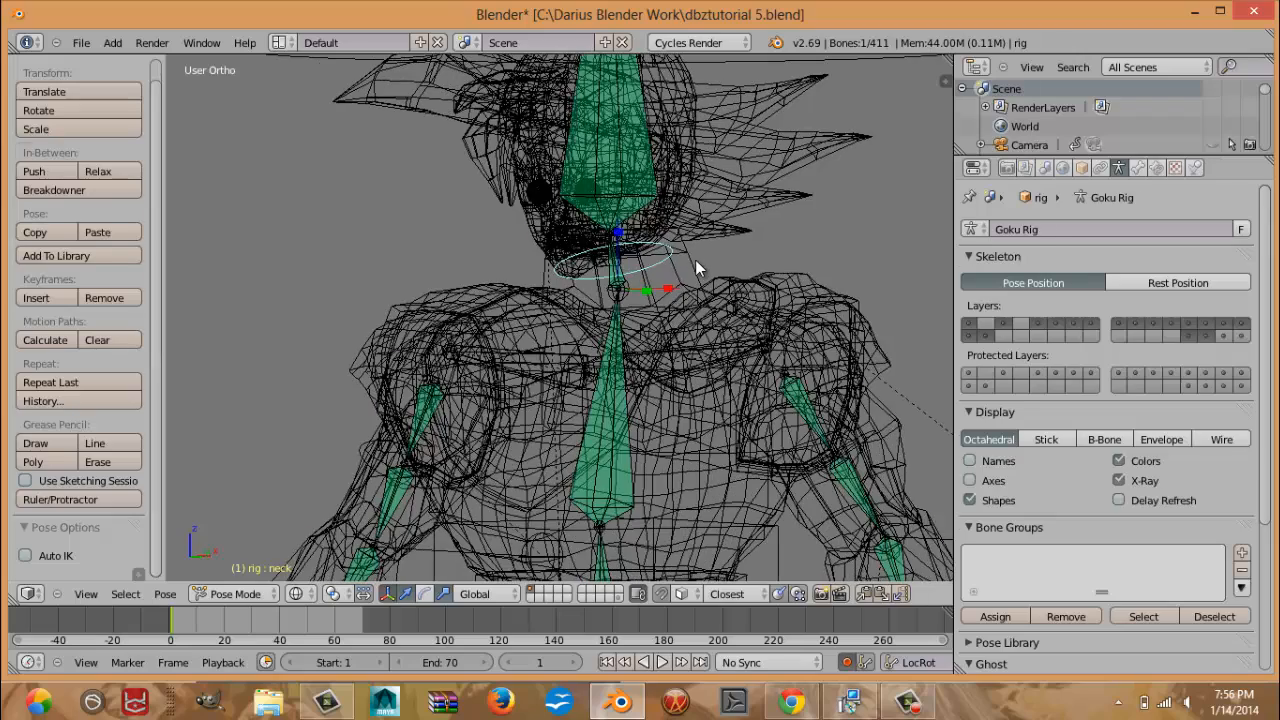
pyautogui.rightClick(695, 259)
pyautogui.press('KP_1')
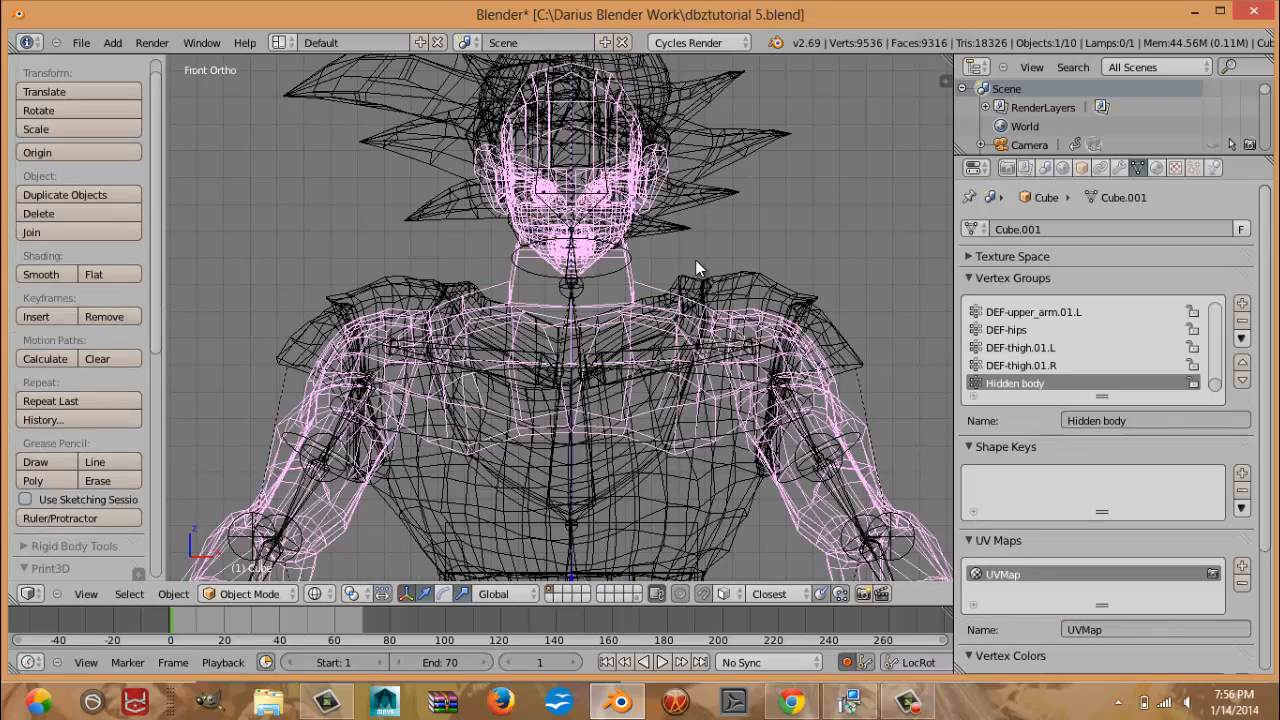
pyautogui.hotkey('ctrl', 'Tab')
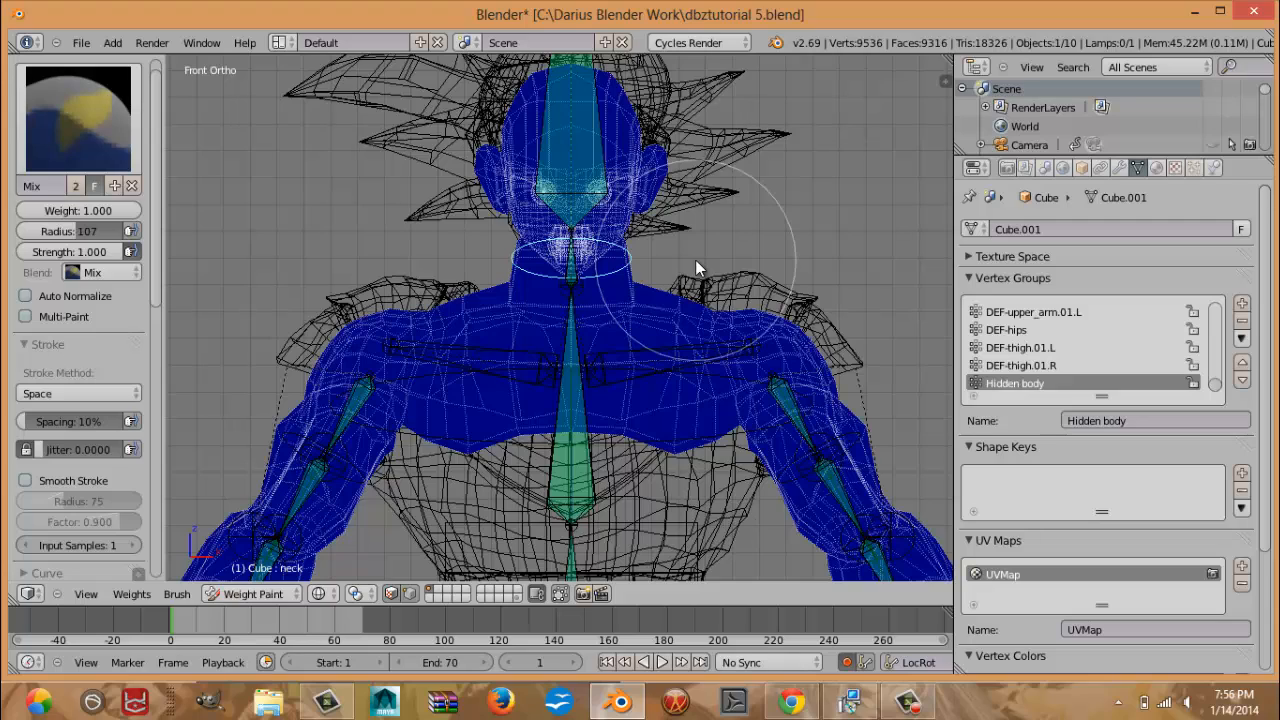
# Select the DEF-head bone from the right side view to show its weights on the body mesh.
pyautogui.press('KP_3')
pyautogui.scroll(3, 697, 252)
pyautogui.keyDown('shift'); pyautogui.moveTo(715, 229); pyautogui.dragTo(671, 401, button='middle'); pyautogui.keyUp('shift')
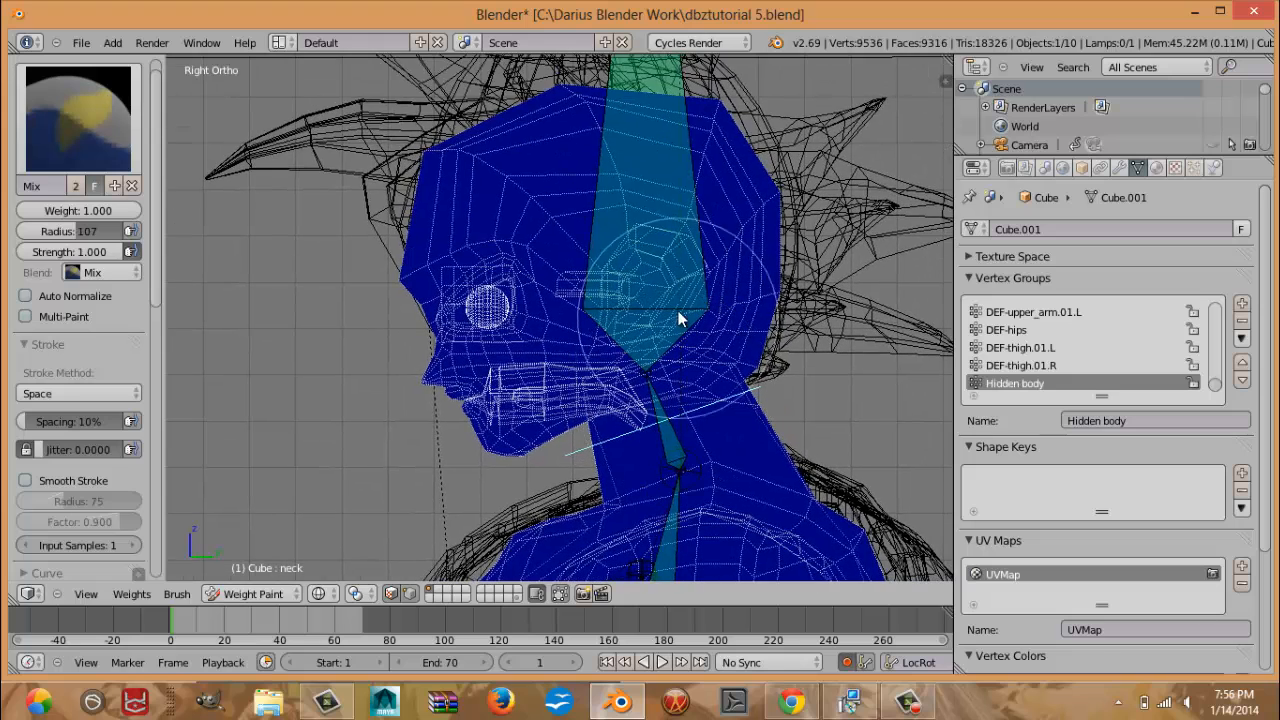
pyautogui.keyDown('ctrl'); pyautogui.rightClick(652, 190); pyautogui.keyUp('ctrl')
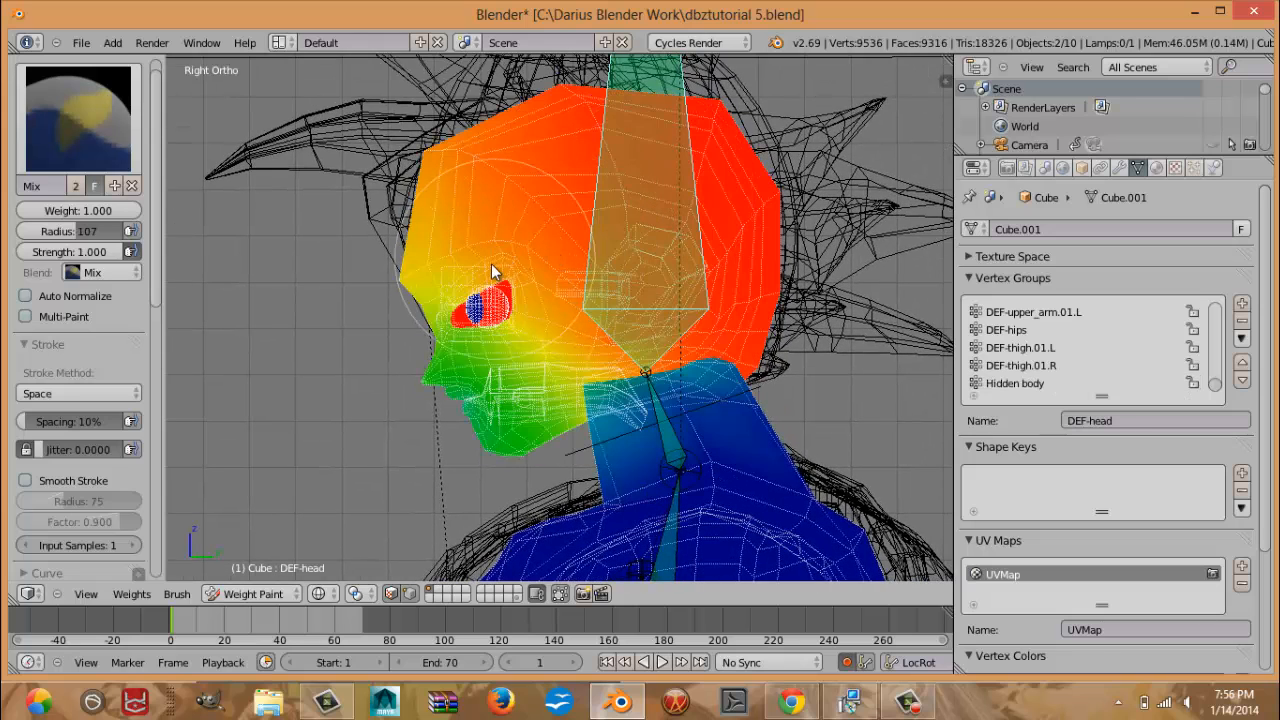
# Paint DEF-head weights of 1.000 over the lower back of the head, the upper neck and the jaw.
pyautogui.moveTo(491, 268); pyautogui.dragTo(491, 331, button='middle')
pyautogui.press('KP_3')
pyautogui.scroll(3, 641, 275)
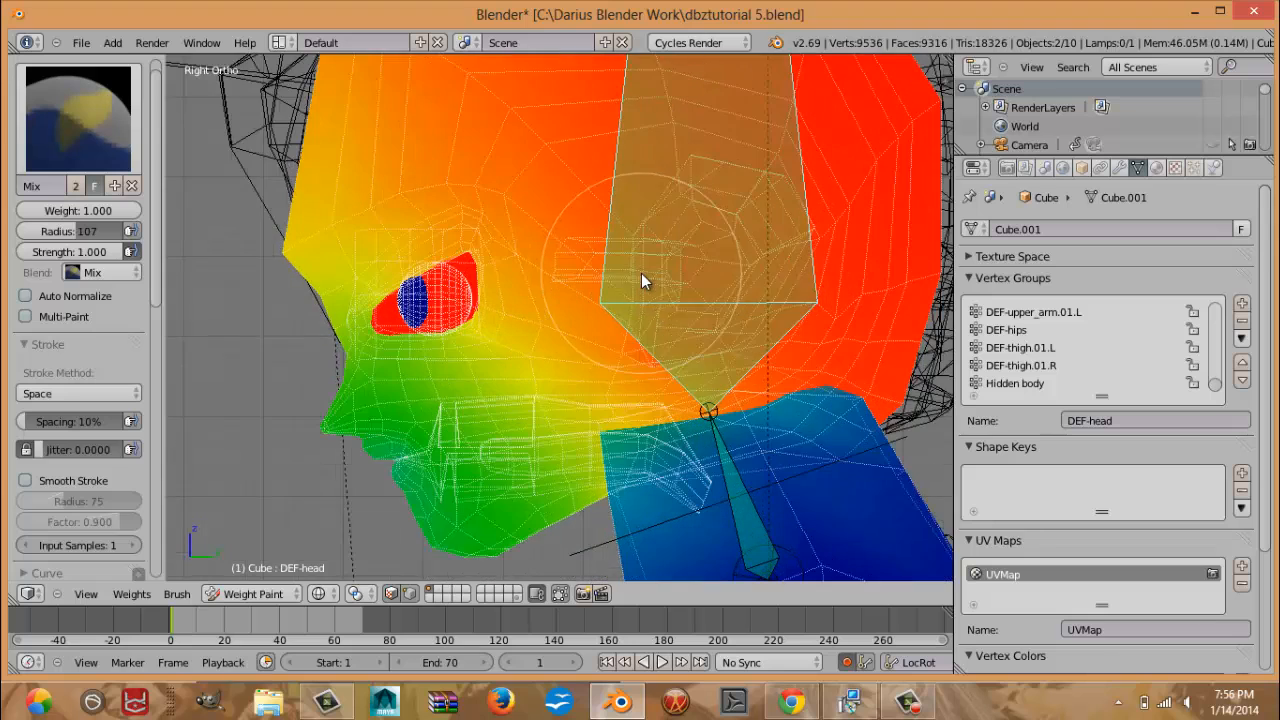
pyautogui.keyDown('shift'); pyautogui.moveTo(699, 308); pyautogui.dragTo(612, 197, button='middle'); pyautogui.keyUp('shift')
pyautogui.moveTo(800, 257)
pyautogui.mouseDown()
pyautogui.moveTo(677, 323)
pyautogui.moveTo(657, 316)
pyautogui.mouseUp()
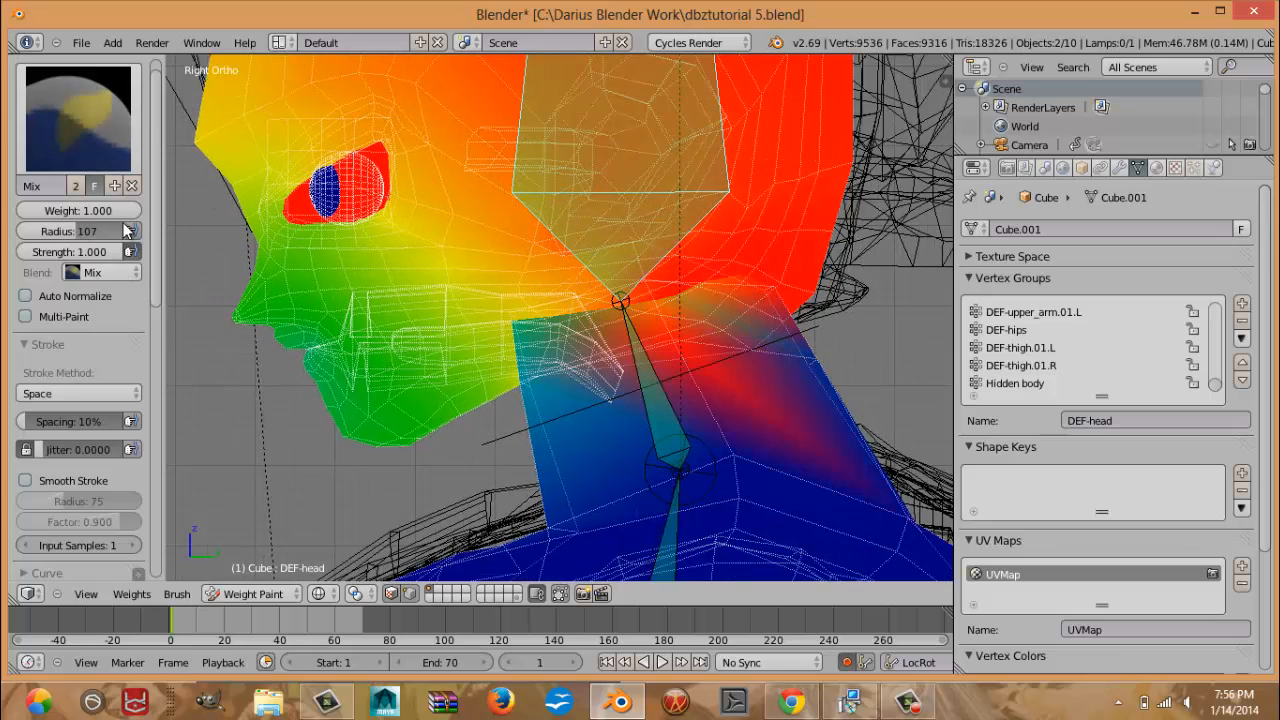
pyautogui.moveTo(802, 289)
pyautogui.mouseDown()
pyautogui.moveTo(806, 320)
pyautogui.moveTo(443, 380)
pyautogui.moveTo(373, 412)
pyautogui.moveTo(255, 380)
pyautogui.mouseUp()
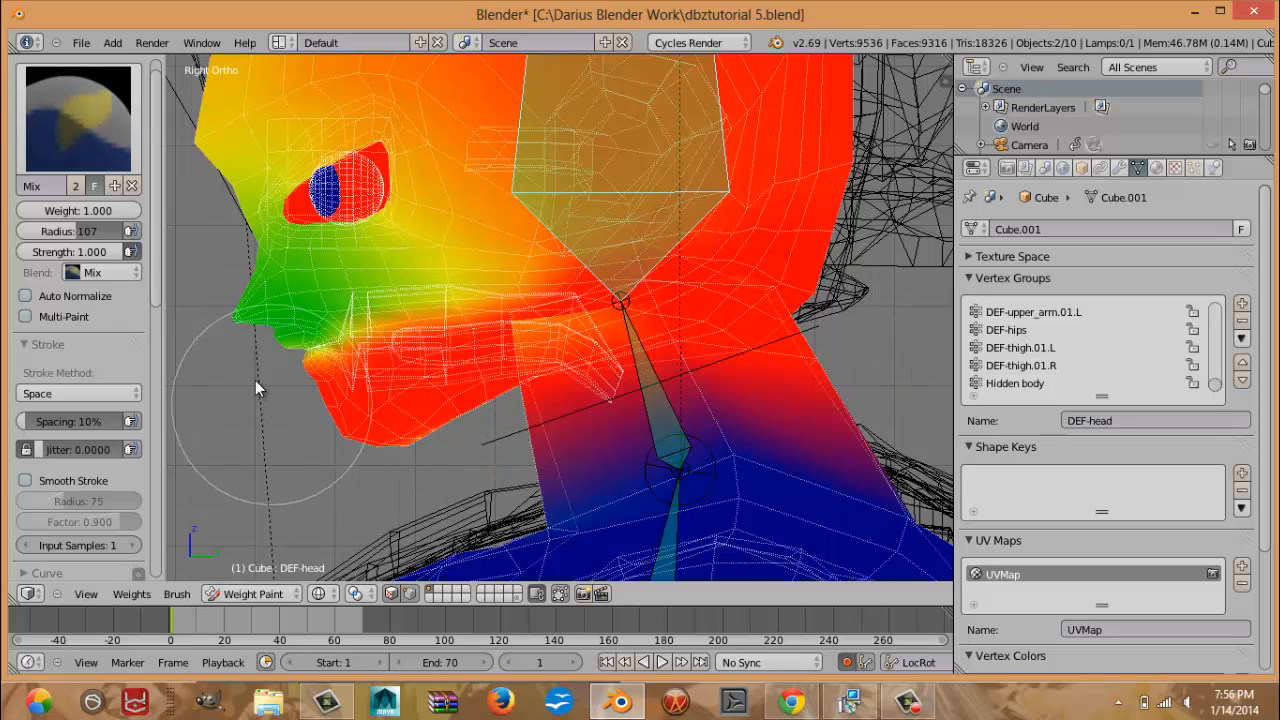
# Paint DEF-head weights of 1.000 over the face and the rest of the head on the body mesh.
pyautogui.scroll(-3, 135, 313)
pyautogui.scroll(-10, 136, 350)
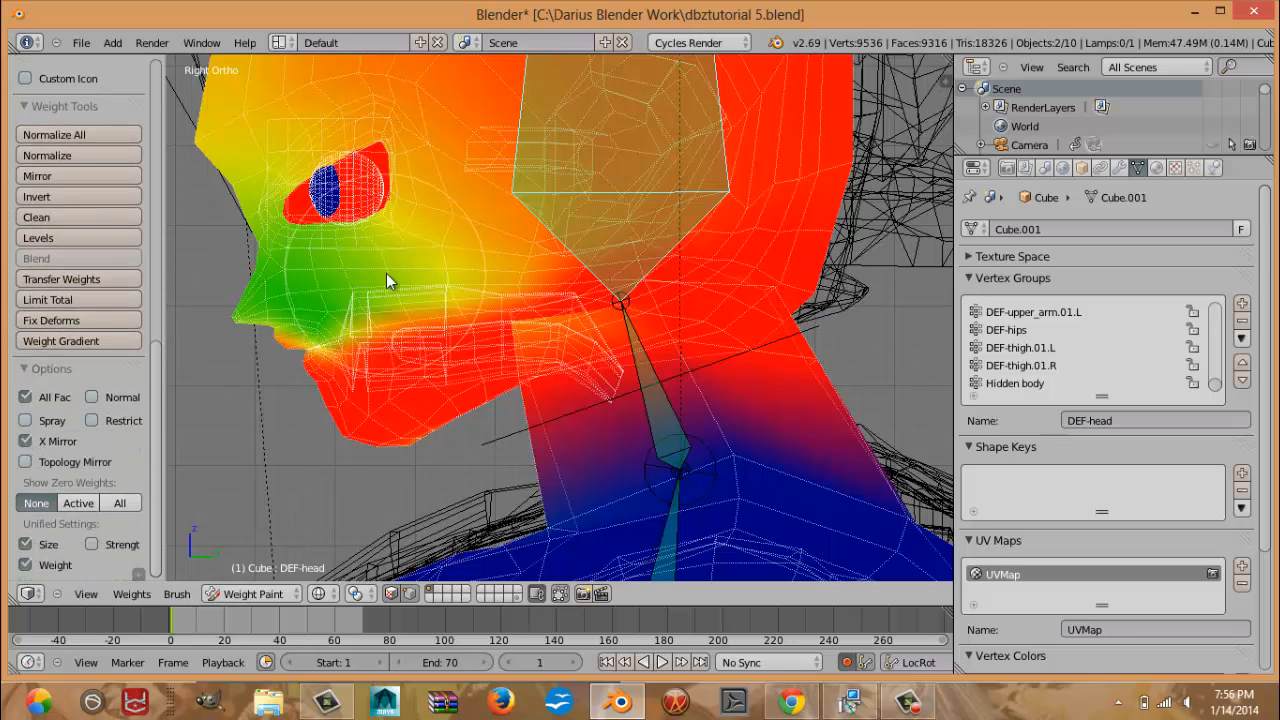
pyautogui.keyDown('shift'); pyautogui.moveTo(386, 273); pyautogui.dragTo(412, 297, button='middle'); pyautogui.keyUp('shift')
pyautogui.moveTo(582, 285)
pyautogui.mouseDown()
pyautogui.moveTo(495, 293)
pyautogui.moveTo(314, 182)
pyautogui.moveTo(438, 236)
pyautogui.moveTo(152, 90)
pyautogui.moveTo(326, 392)
pyautogui.moveTo(471, 360)
pyautogui.moveTo(413, 104)
pyautogui.mouseUp()
pyautogui.scroll(-3, 408, 194)
pyautogui.moveTo(439, 168)
pyautogui.mouseDown()
pyautogui.moveTo(616, 118)
pyautogui.moveTo(474, 172)
pyautogui.moveTo(582, 214)
pyautogui.moveTo(469, 248)
pyautogui.mouseUp()
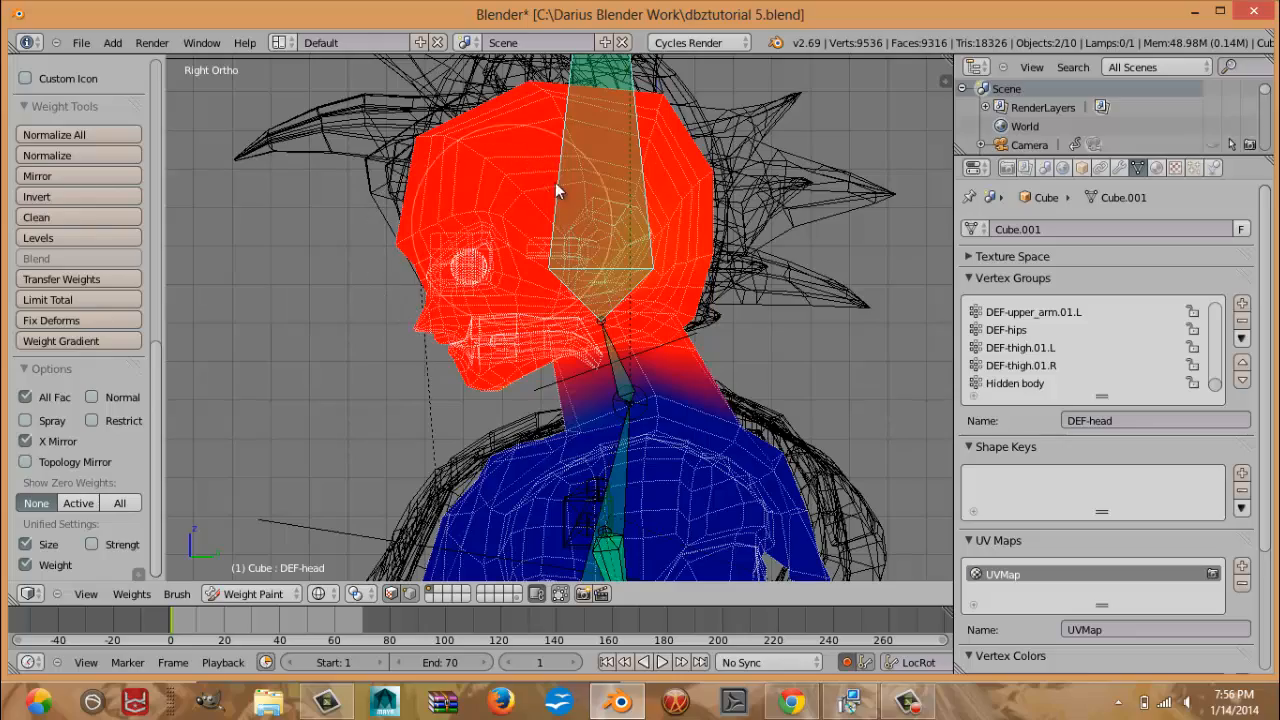
# Return the body mesh to Object Mode with solid shading and select the rig's head control bone.
pyautogui.moveTo(431, 265); pyautogui.dragTo(623, 255, button='middle')
pyautogui.hotkey('ctrl', 'Tab')
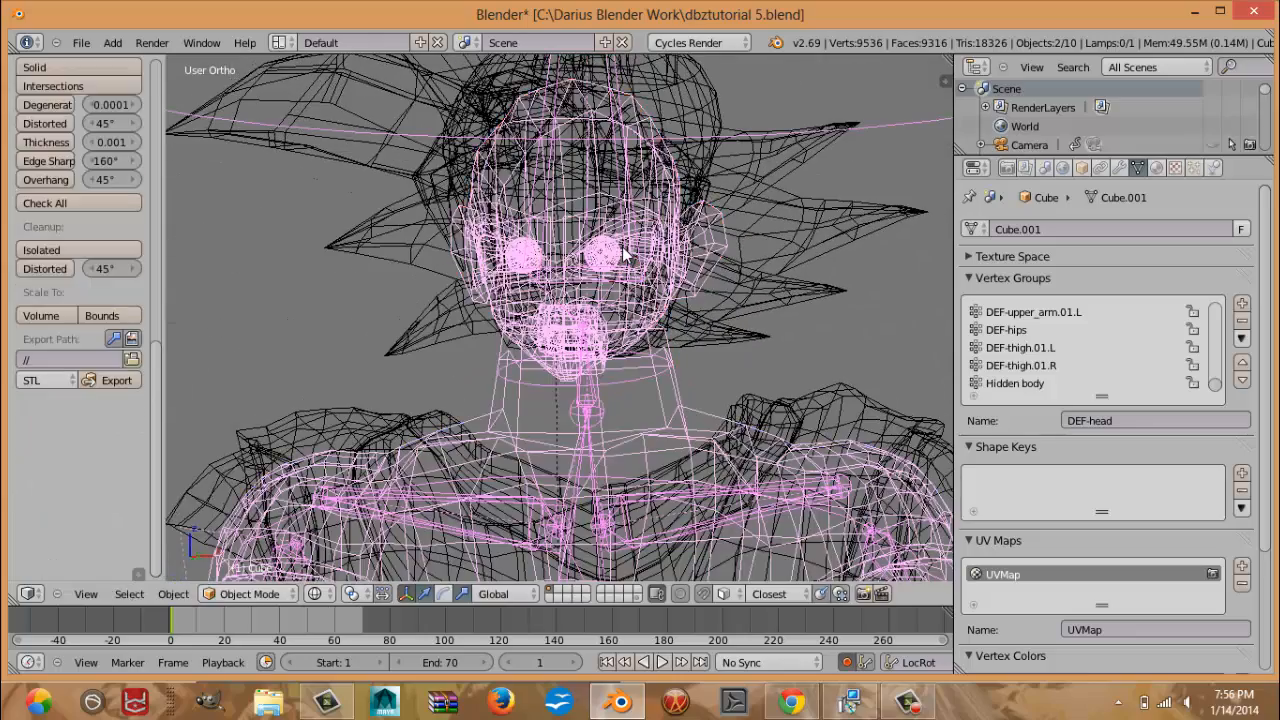
pyautogui.press('z')
pyautogui.rightClick(852, 127)
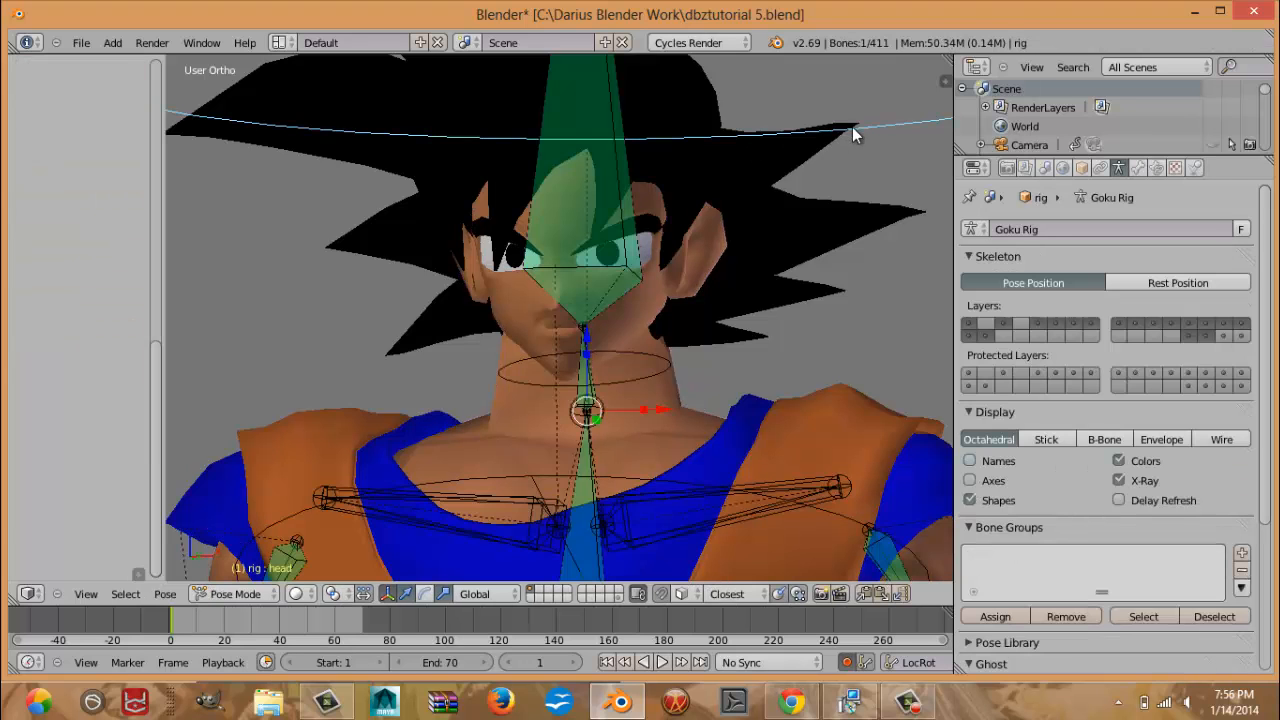
# Trial-rotate the head control freely from the front view to check the face deformation, cancelling the rotation.
pyautogui.press('KP_1')
pyautogui.scroll(-5, 640, 276)
pyautogui.press('r')
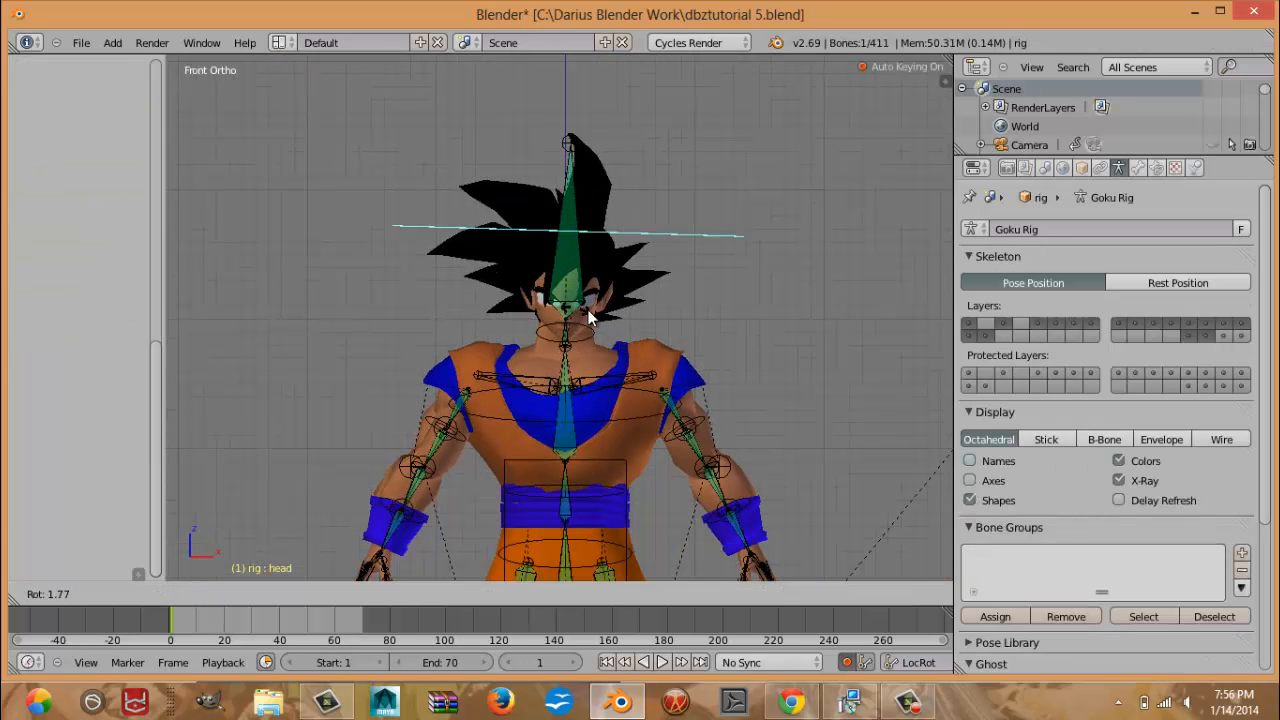
pyautogui.press('r')
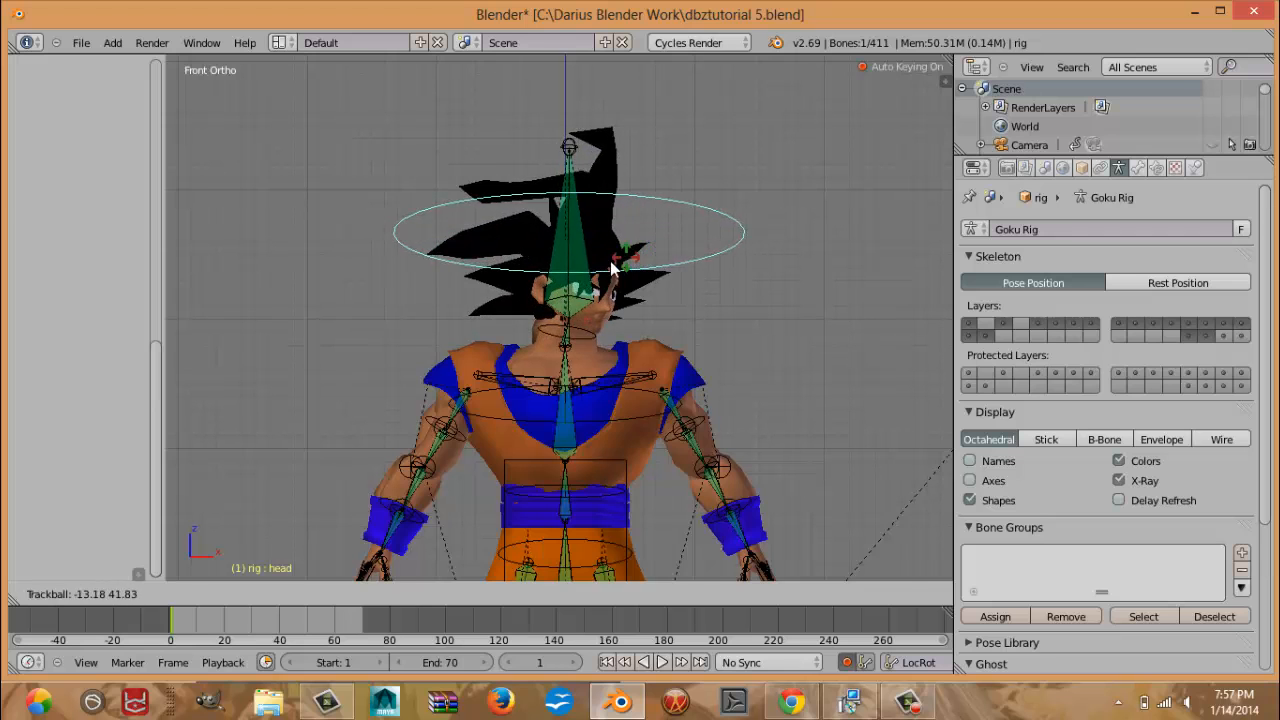
pyautogui.press('Escape')
pyautogui.scroll(5, 668, 300)
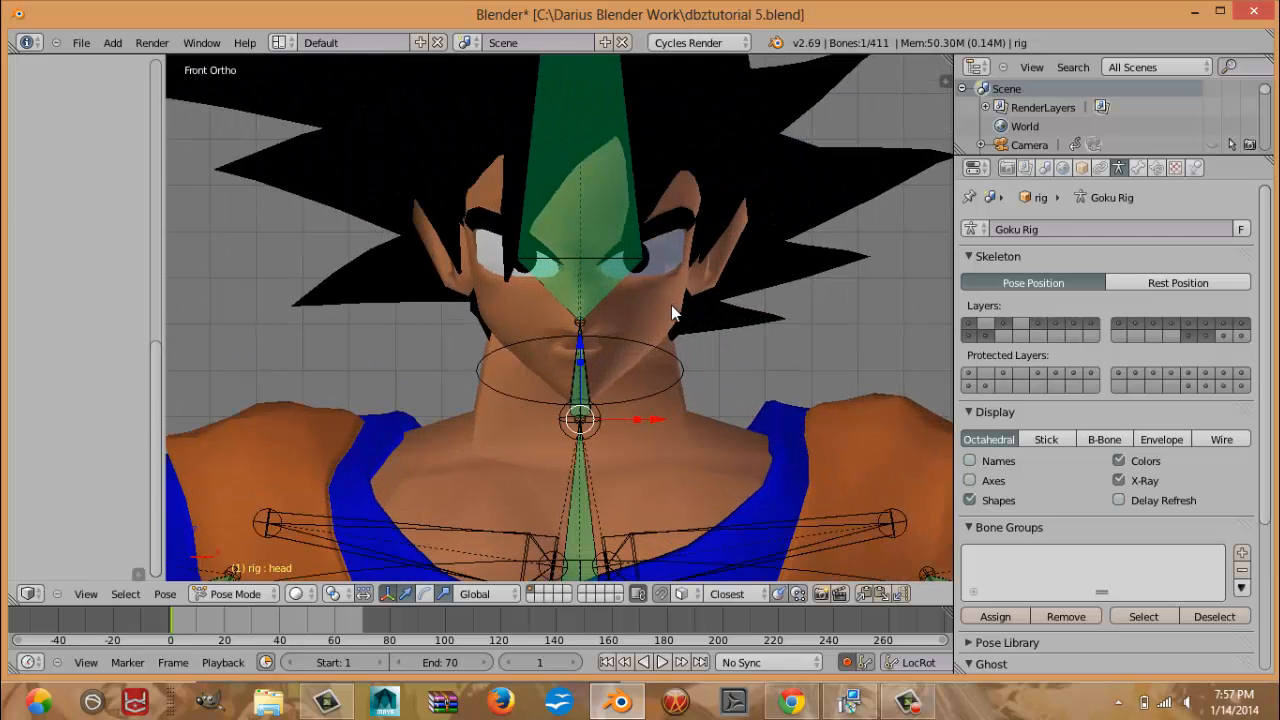
# Select all vertices of the body mesh in Edit Mode and run Normalize All Vertex Groups, returning to Object Mode.
pyautogui.hotkey('ctrl', 'Tab')
pyautogui.rightClick(670, 313)
pyautogui.press('Tab')
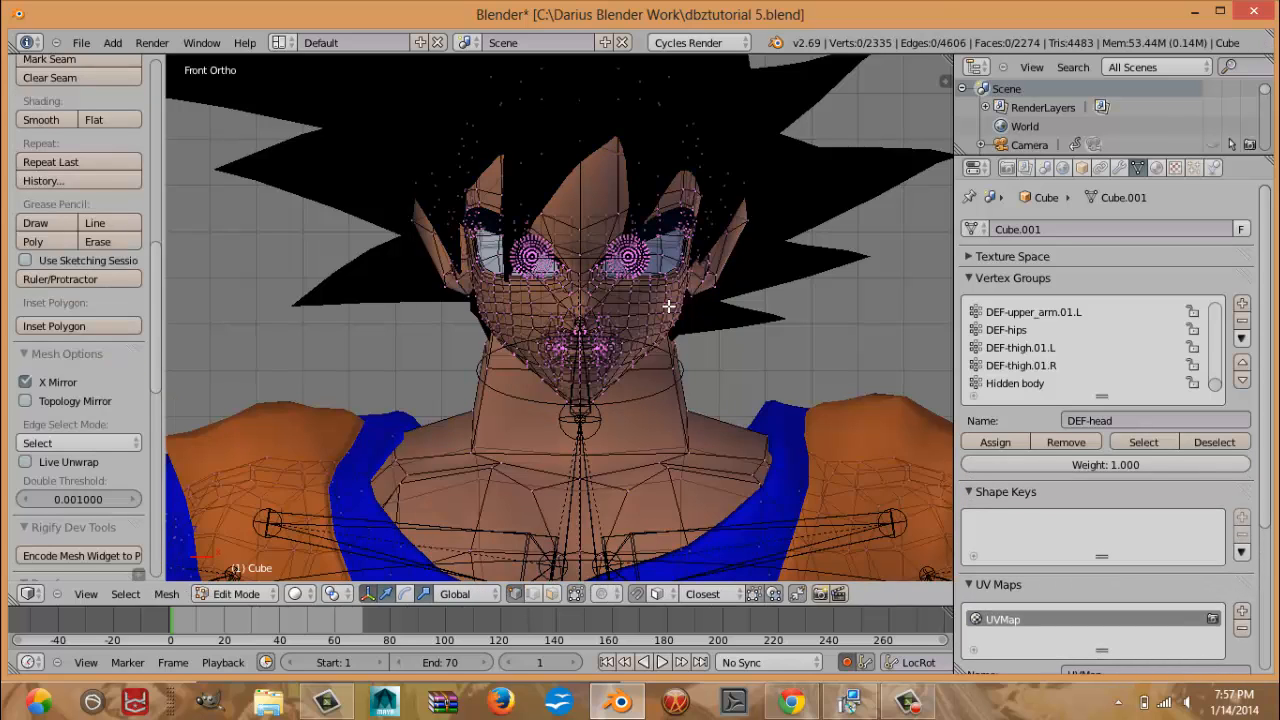
pyautogui.press('a')
pyautogui.press('space')
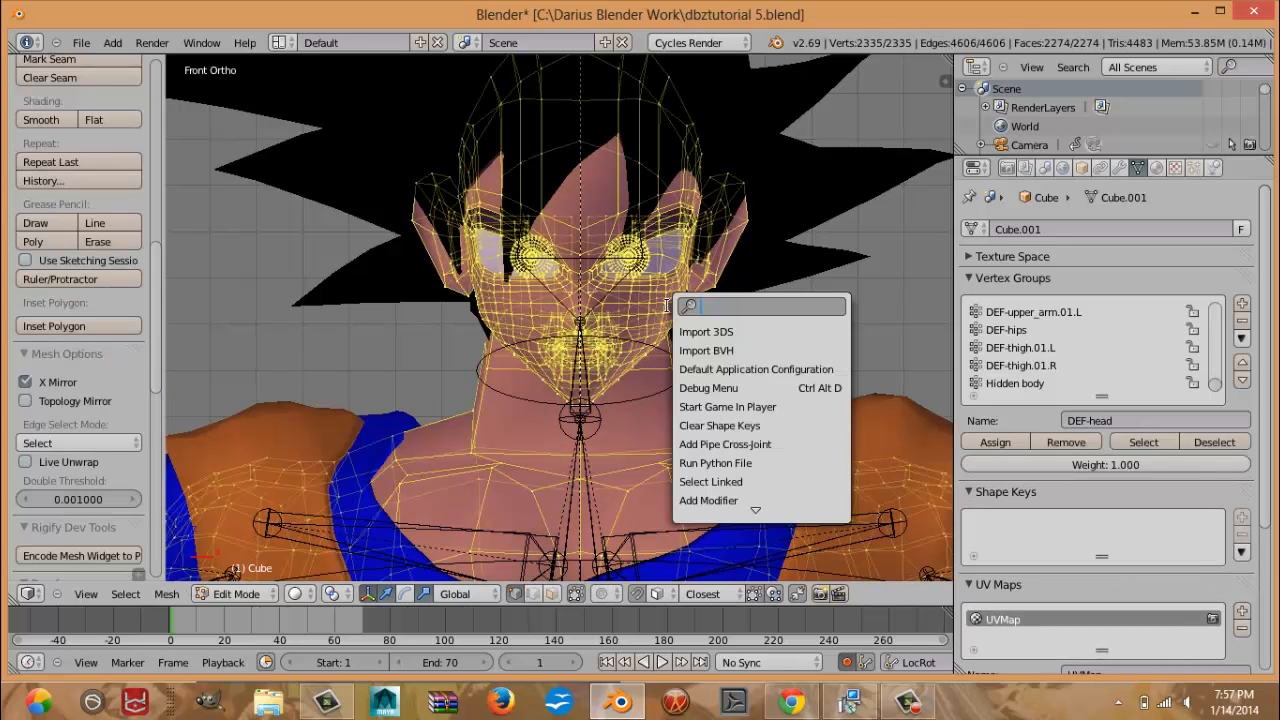
pyautogui.write('no')
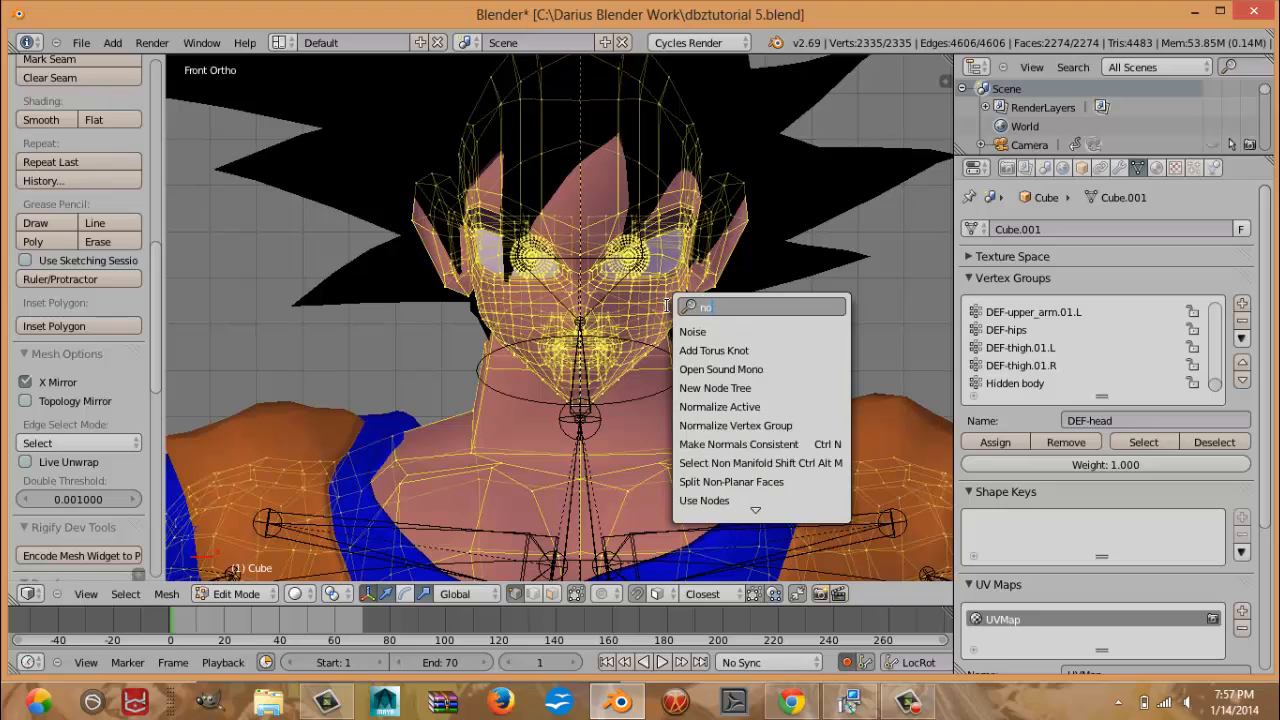
pyautogui.write('r')
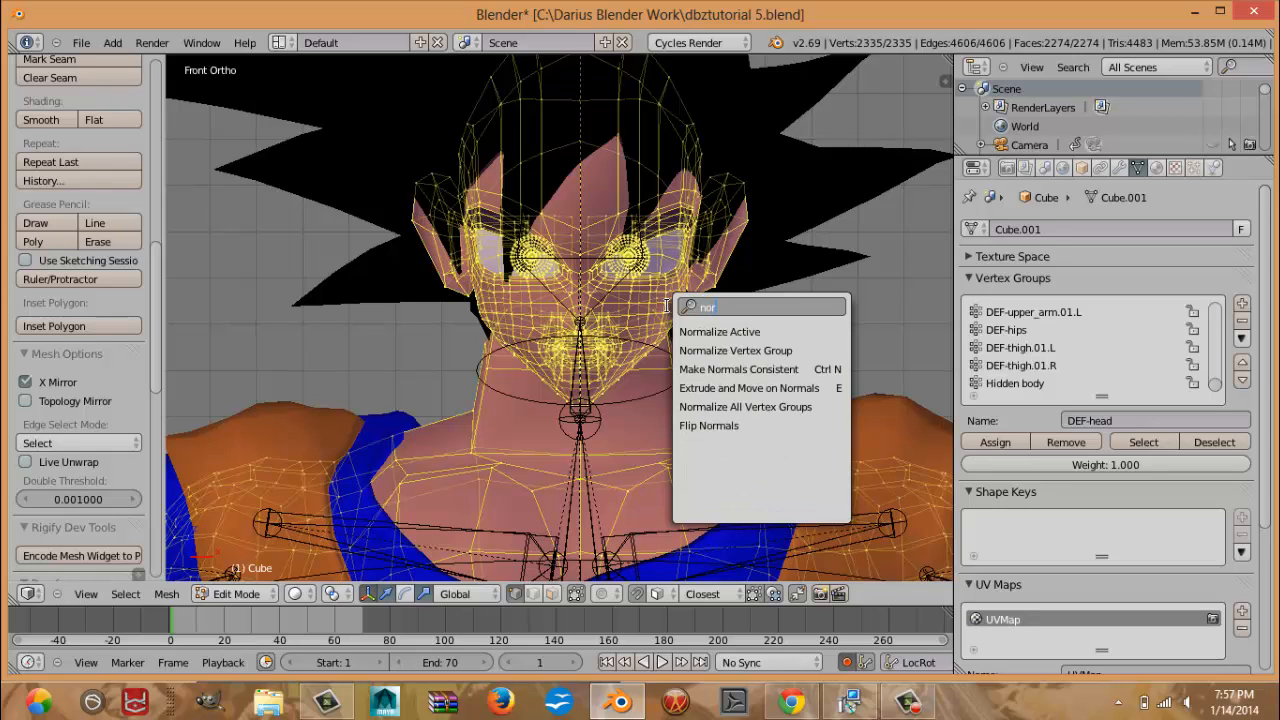
pyautogui.write('maiz')
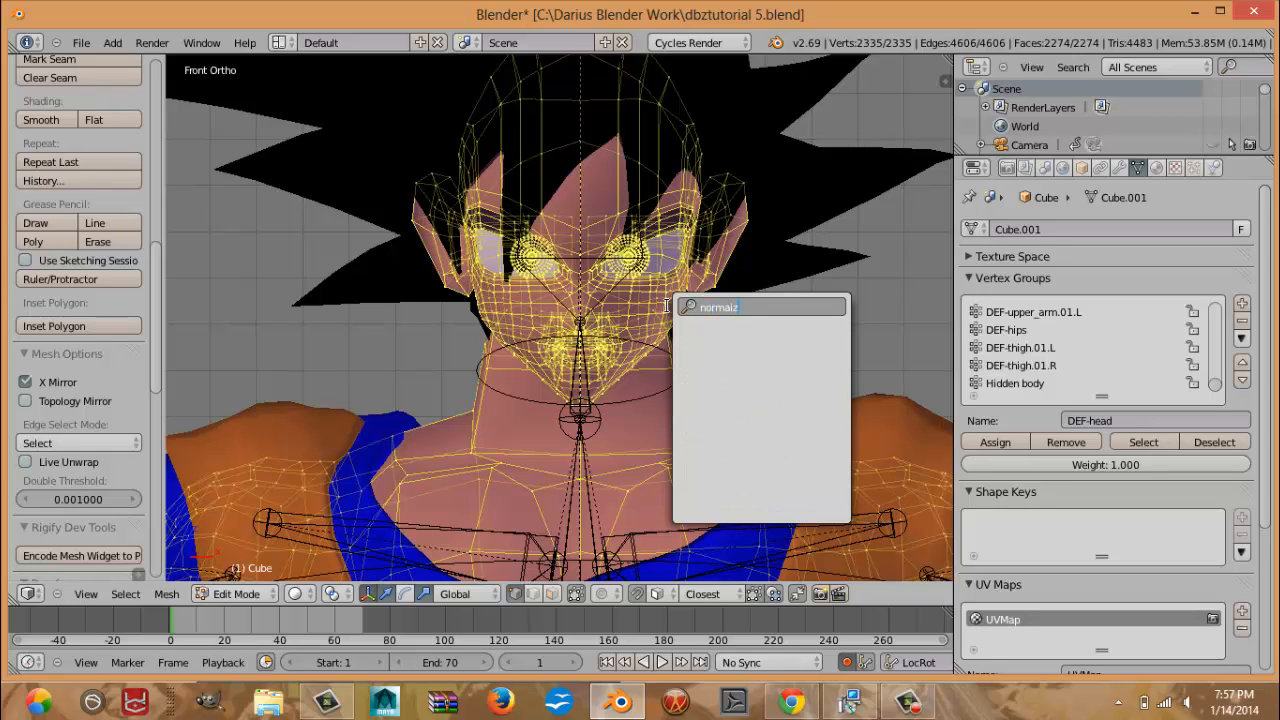
pyautogui.press('BackSpace')
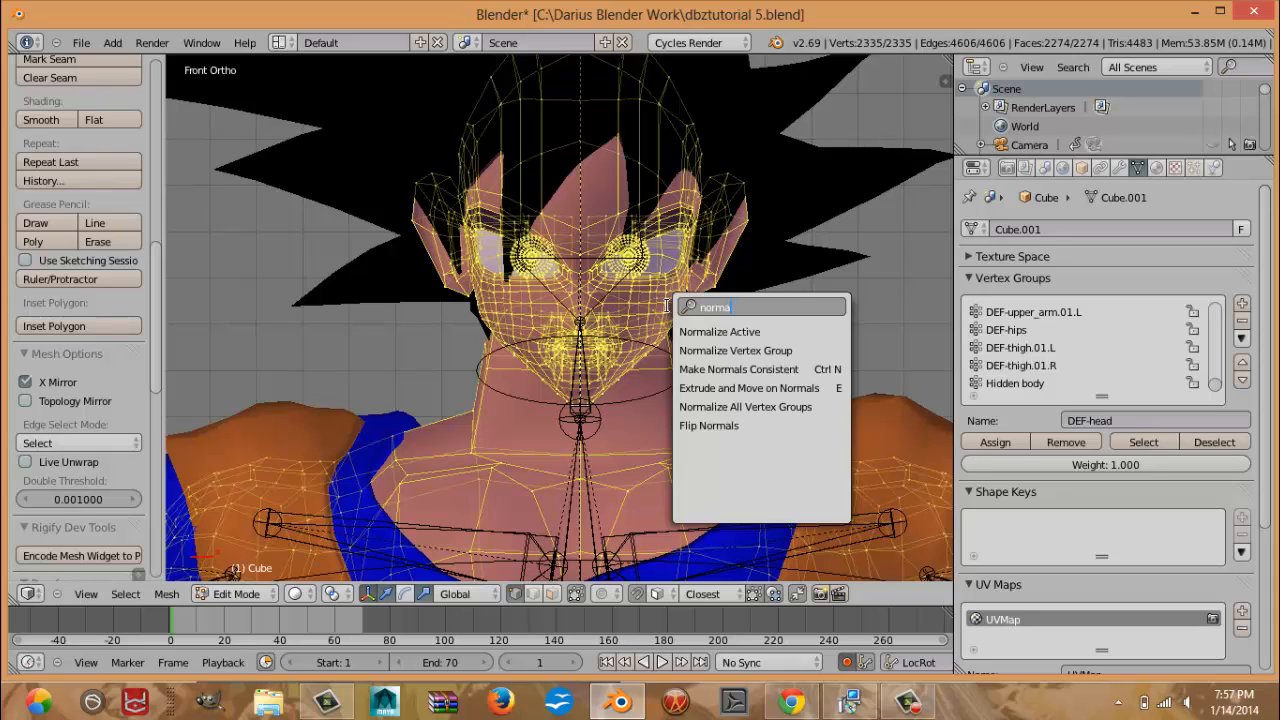
pyautogui.click(757, 407)
pyautogui.press('Tab')
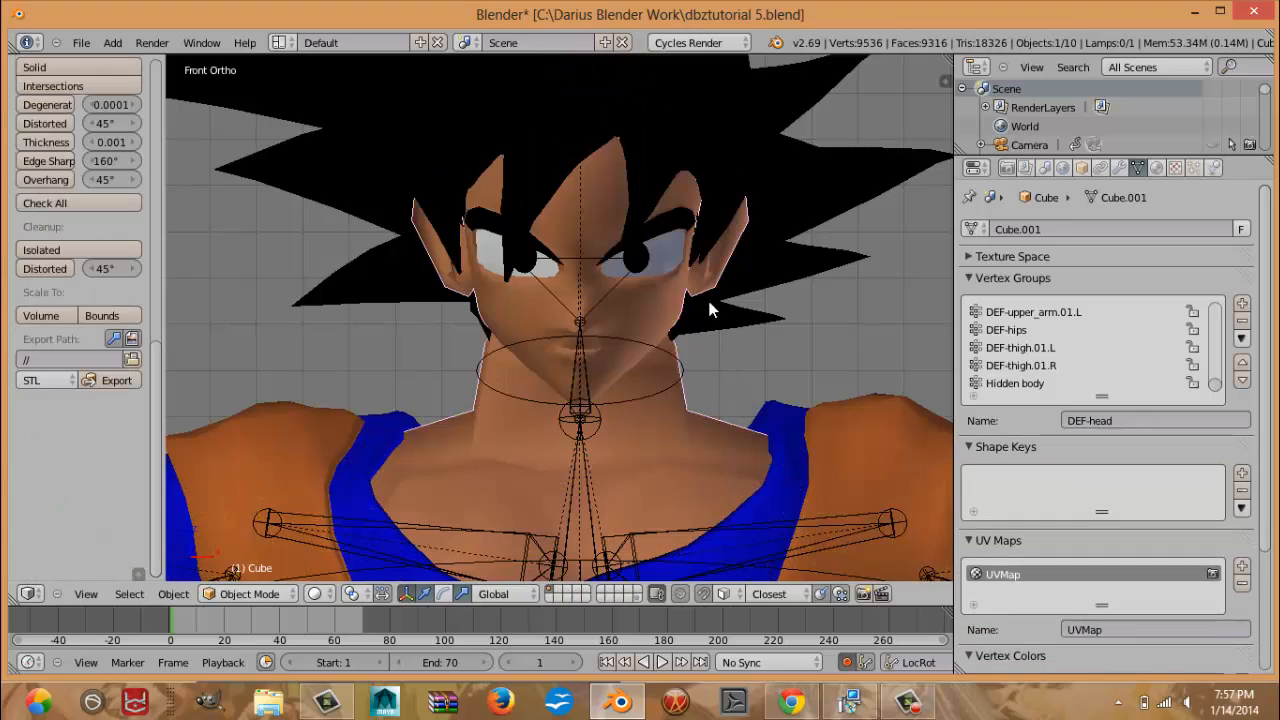
# Trial-rotate the head control to check how the normalized body mesh and the hair follow it, cancelling the rotation.
pyautogui.rightClick(721, 168)
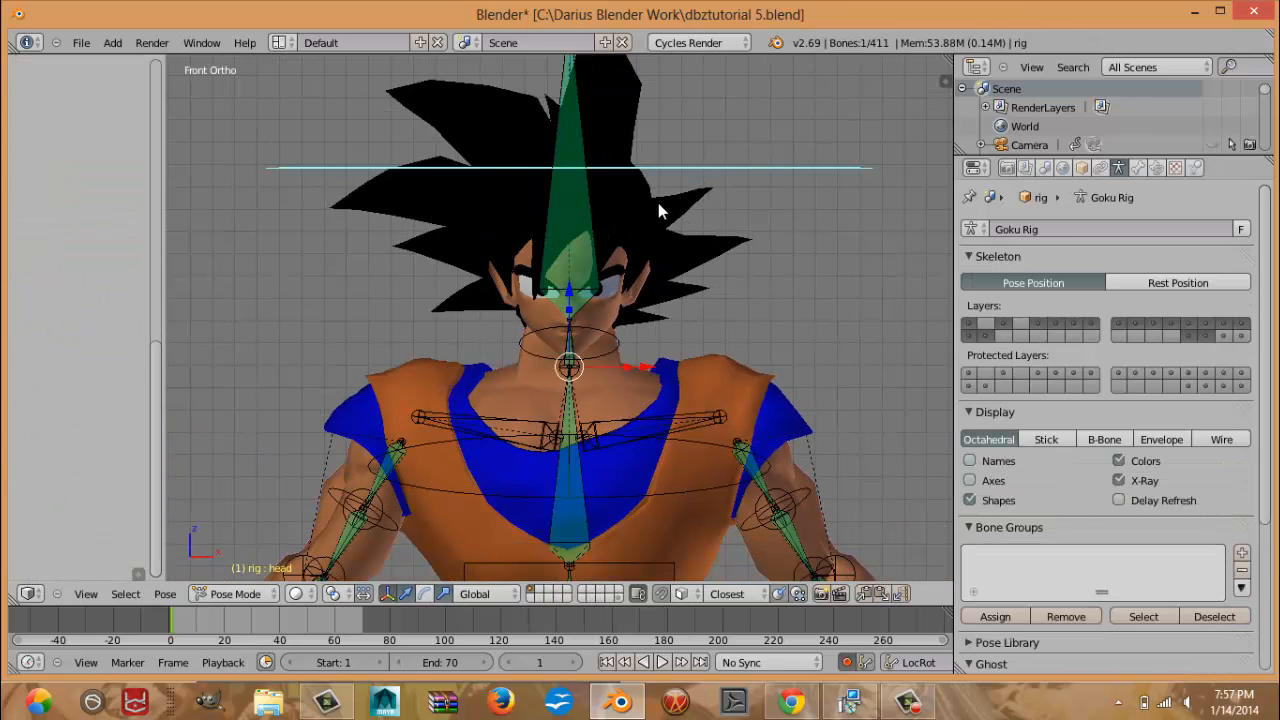
pyautogui.press('r')
pyautogui.press('r')
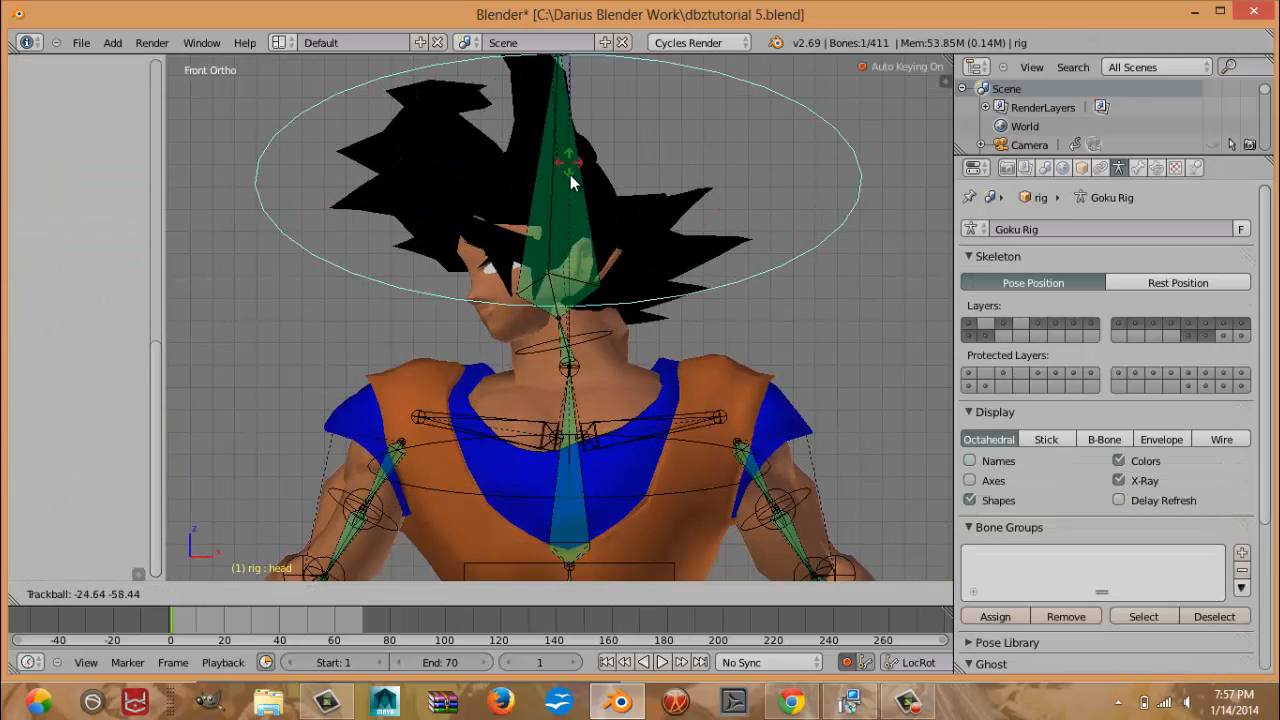
pyautogui.rightClick(667, 179)
# Put the hair mesh into Weight Paint mode and select the DEF-head bone from the right side view.
pyautogui.moveTo(667, 179); pyautogui.dragTo(749, 252, button='middle')
pyautogui.rightClick(751, 257)
pyautogui.press('KP_1')
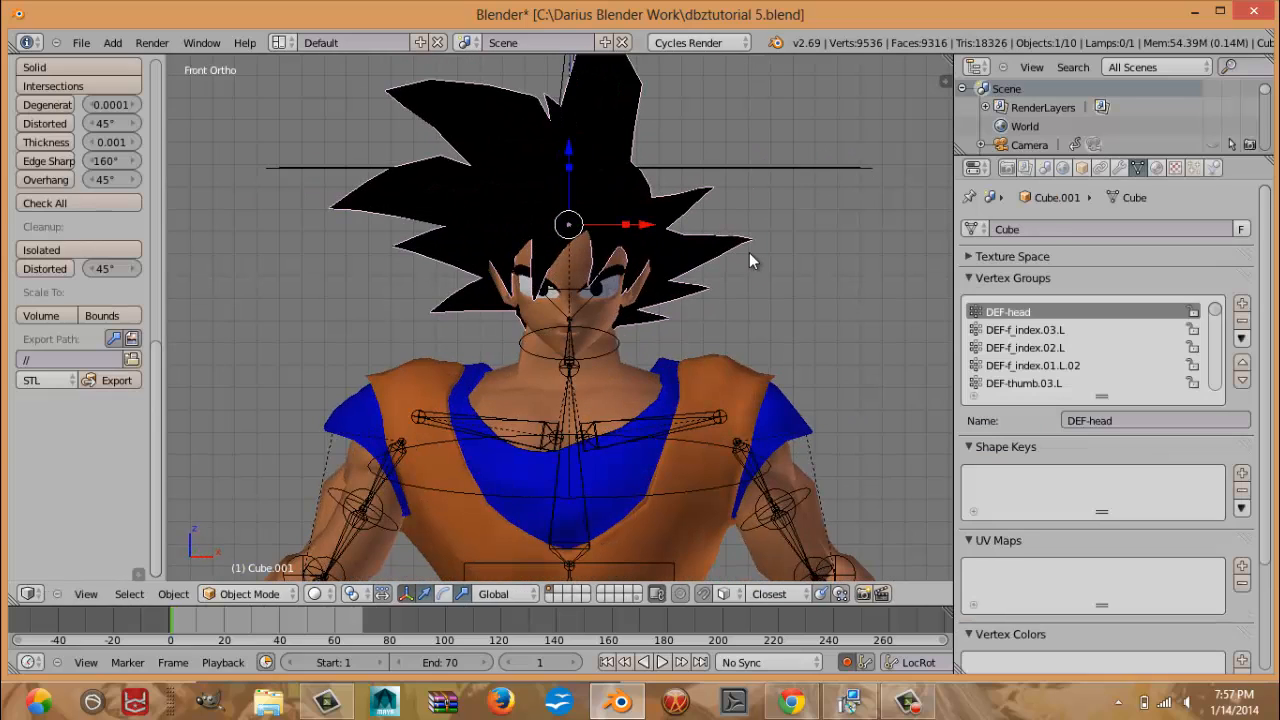
pyautogui.hotkey('ctrl', 'Tab')
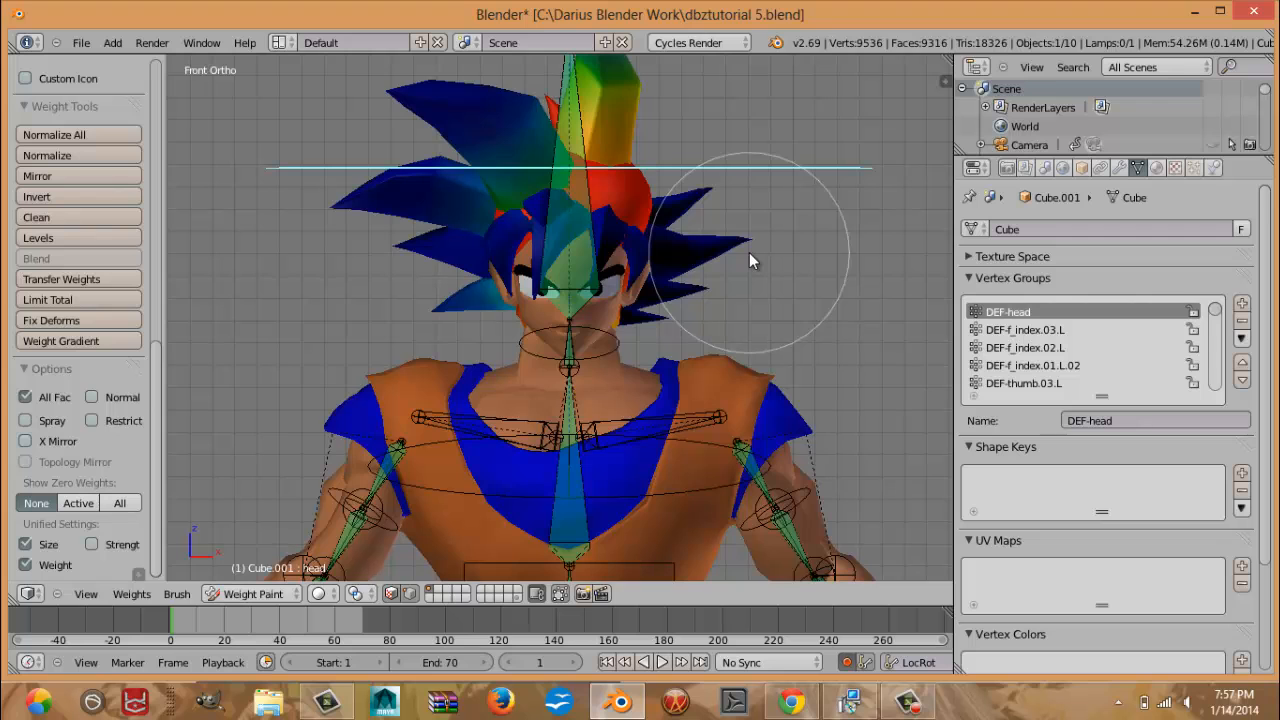
pyautogui.press('KP_3')
pyautogui.keyDown('shift'); pyautogui.moveTo(582, 168); pyautogui.dragTo(624, 239, button='middle'); pyautogui.keyUp('shift')
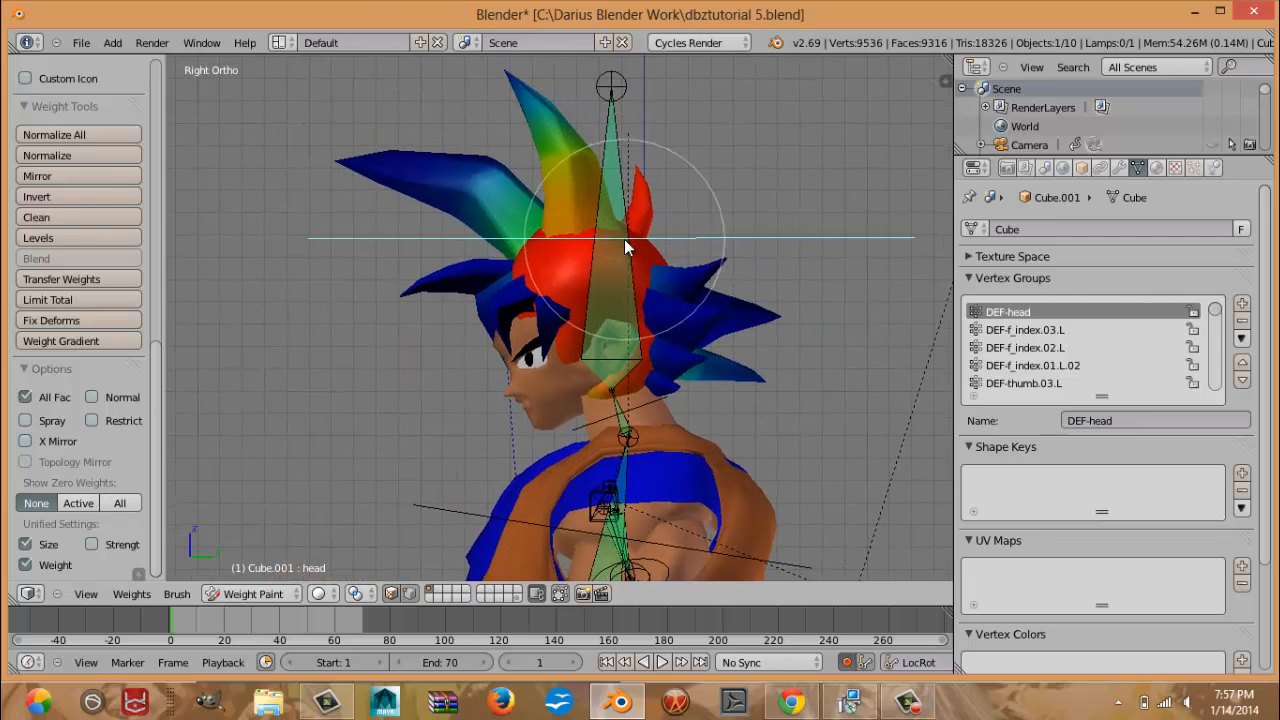
pyautogui.moveTo(624, 239)
pyautogui.mouseDown()
pyautogui.moveTo(595, 288)
pyautogui.moveTo(545, 265)
pyautogui.mouseUp()
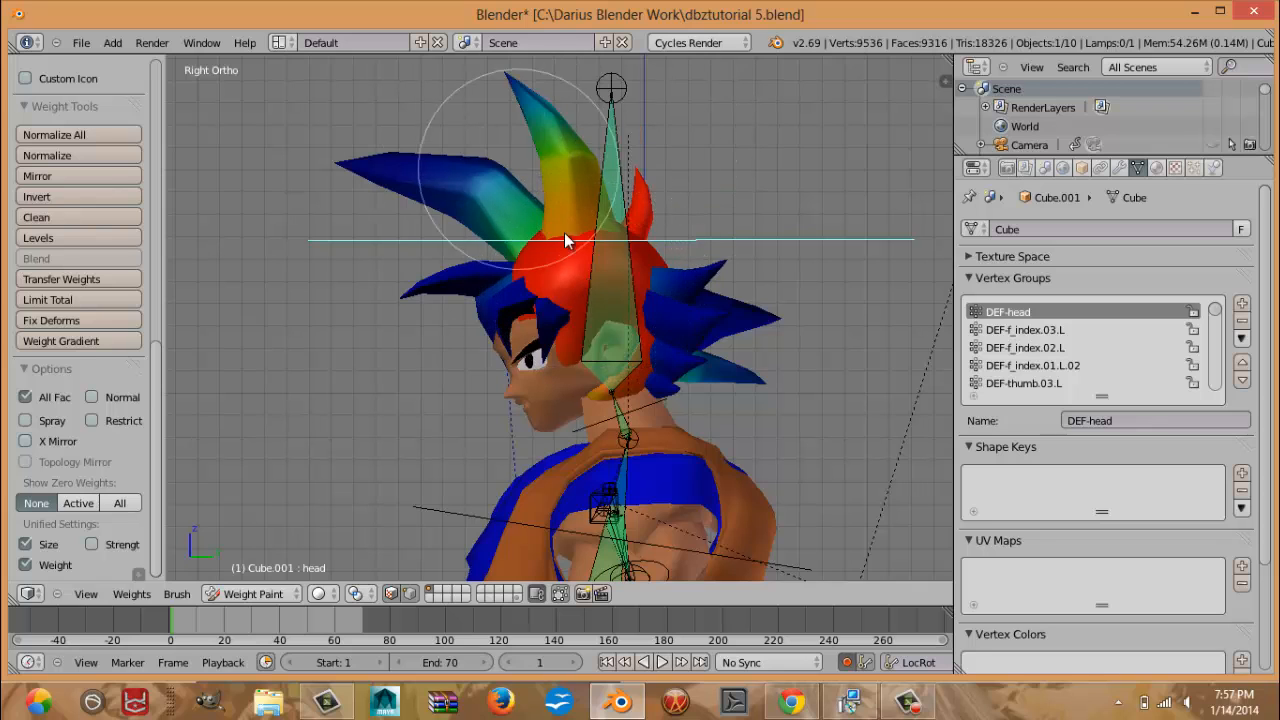
pyautogui.rightClick(589, 294)
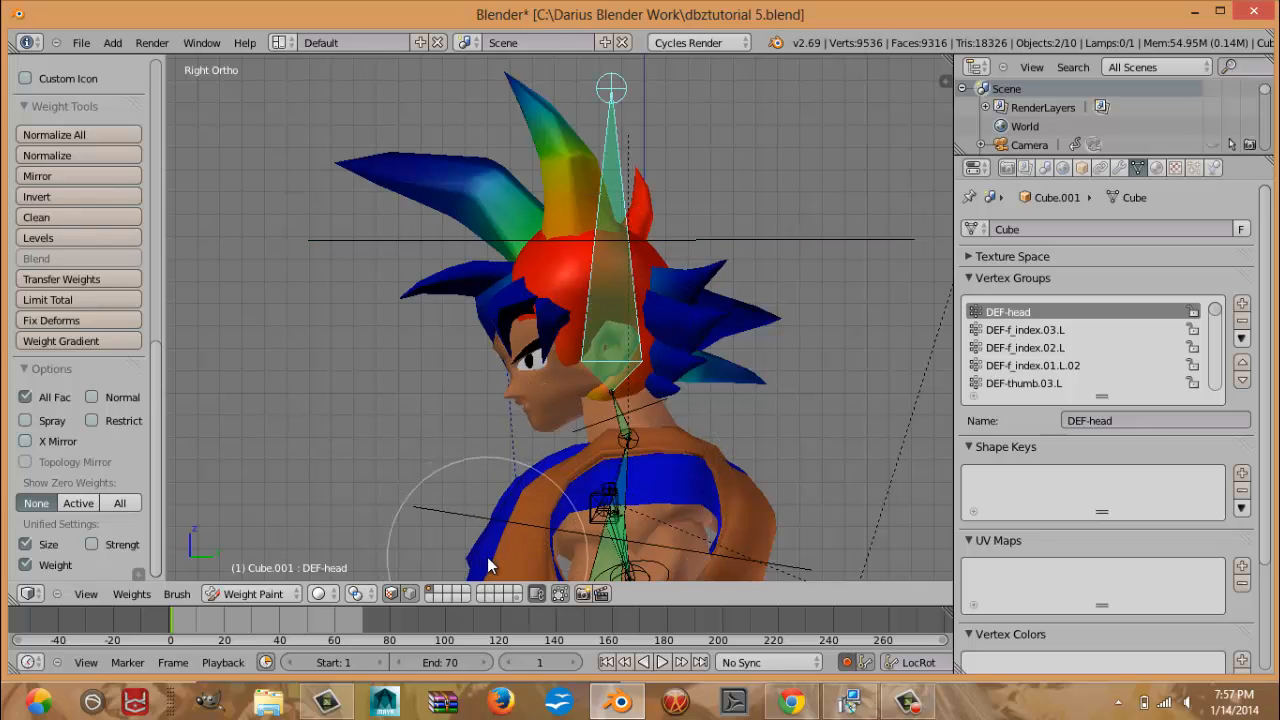
# Paint DEF-head weights of 1.000 over the entire hair mesh, leaving X Mirror disabled.
pyautogui.click(25, 441)
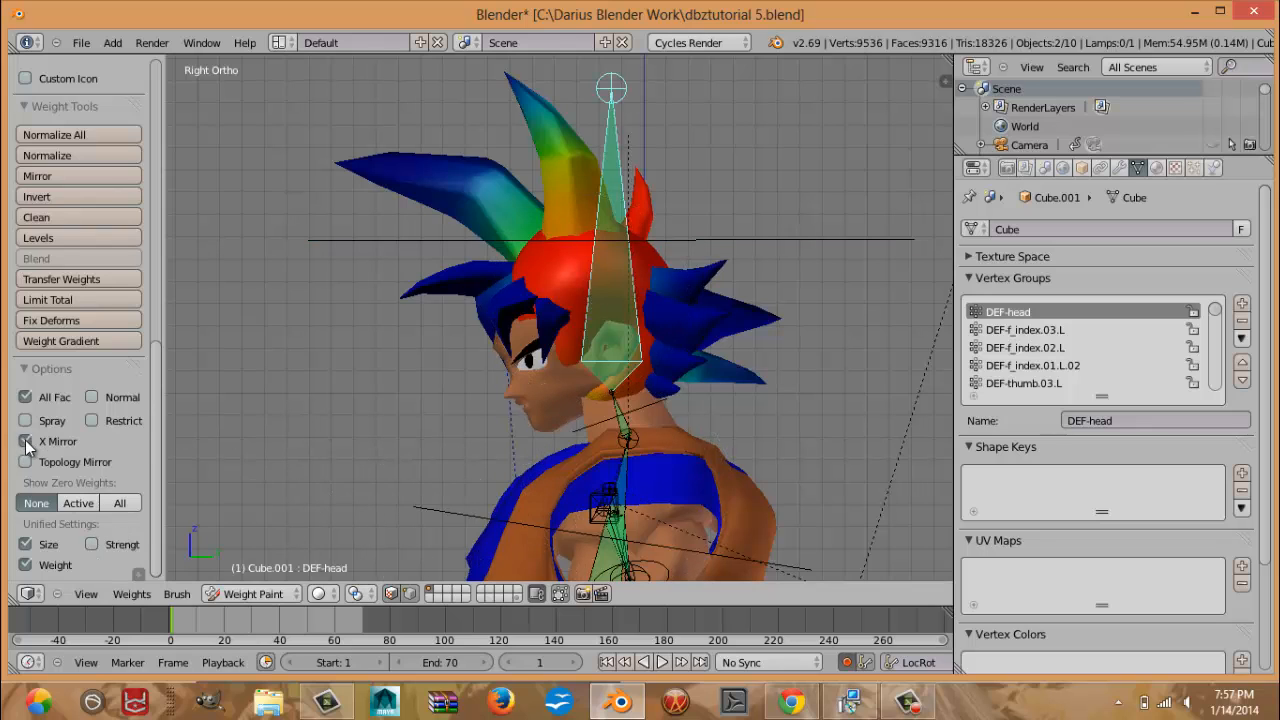
pyautogui.click(25, 441)
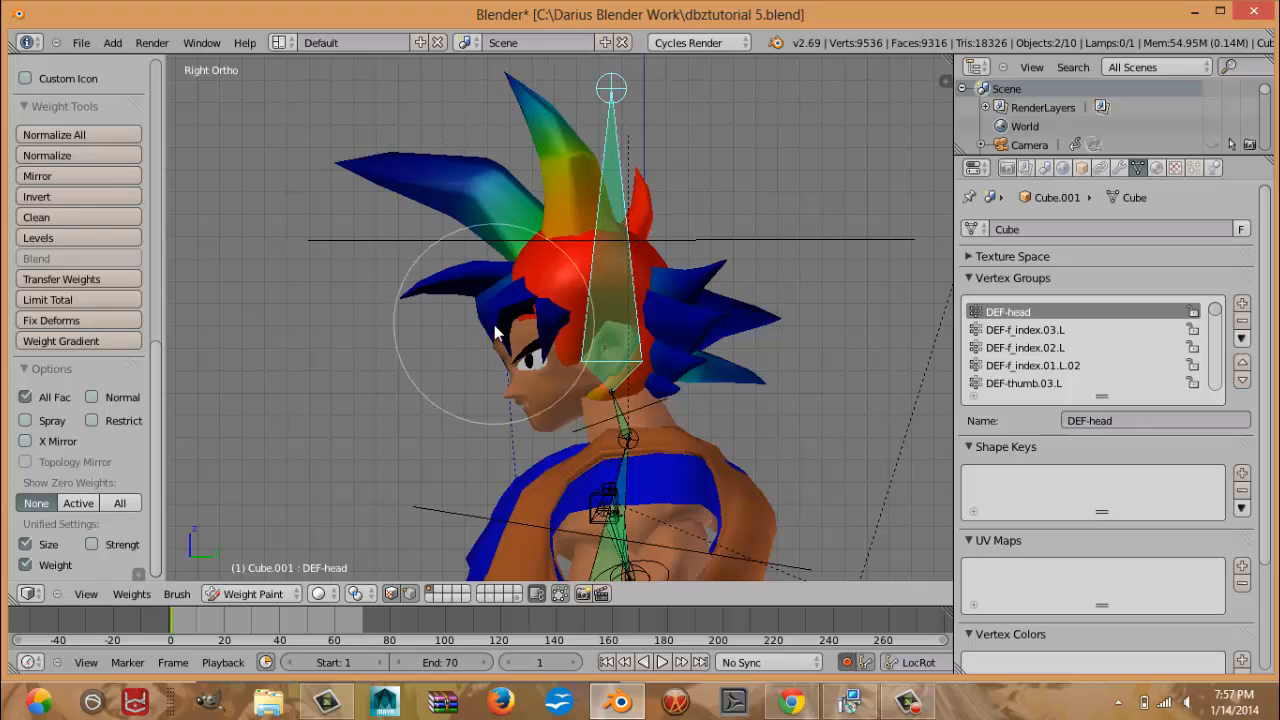
pyautogui.moveTo(500, 300); pyautogui.dragTo(588, 316, button='middle')
pyautogui.press('KP_3')
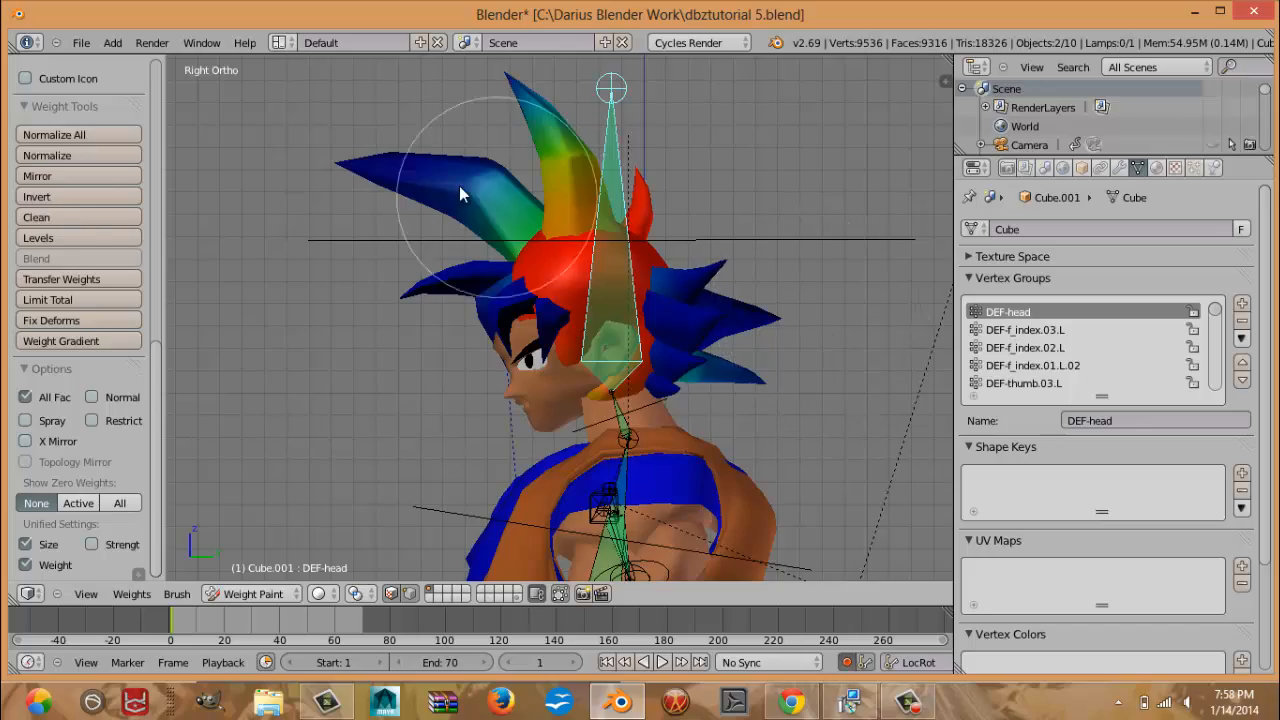
pyautogui.moveTo(466, 286); pyautogui.dragTo(473, 222, button='middle')
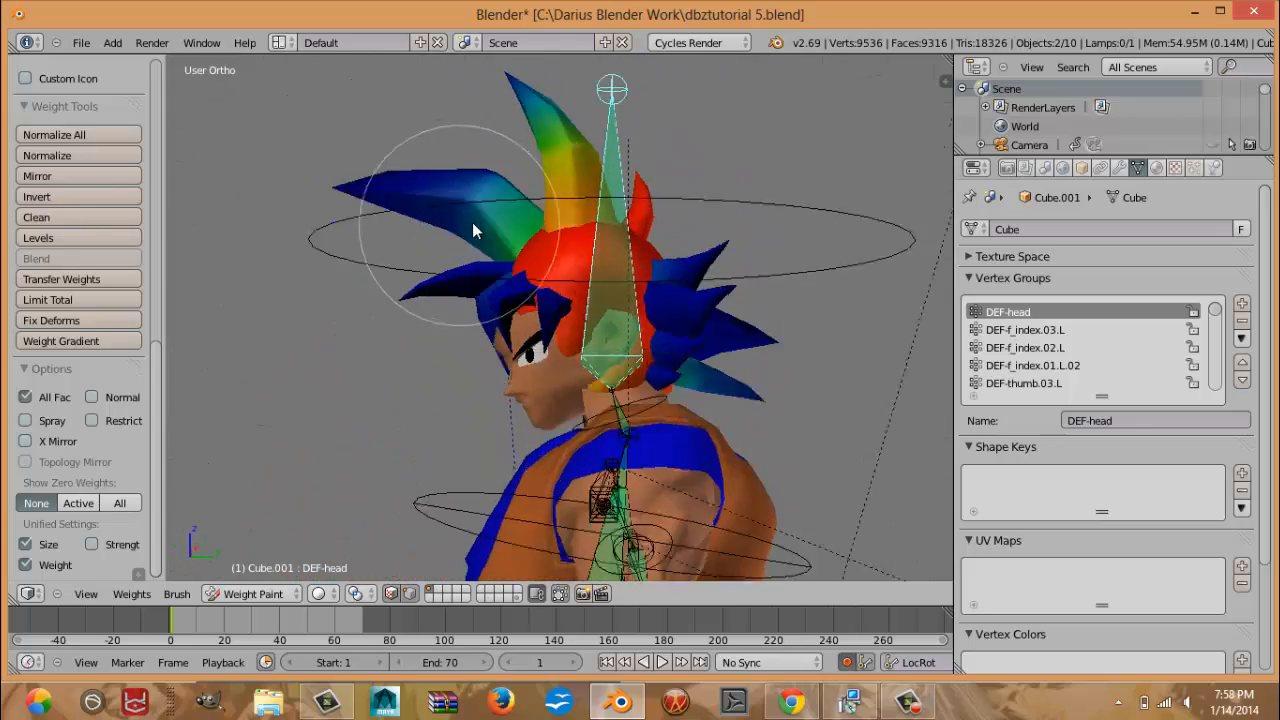
pyautogui.press('KP_3')
pyautogui.moveTo(825, 341)
pyautogui.mouseDown()
pyautogui.moveTo(663, 301)
pyautogui.moveTo(645, 340)
pyautogui.moveTo(503, 224)
pyautogui.moveTo(560, 170)
pyautogui.moveTo(480, 104)
pyautogui.moveTo(562, 306)
pyautogui.moveTo(508, 198)
pyautogui.moveTo(636, 238)
pyautogui.moveTo(665, 348)
pyautogui.moveTo(683, 318)
pyautogui.moveTo(659, 163)
pyautogui.moveTo(473, 157)
pyautogui.moveTo(708, 268)
pyautogui.moveTo(617, 287)
pyautogui.mouseUp()
pyautogui.moveTo(617, 287)
pyautogui.mouseDown(button='middle')
pyautogui.moveTo(852, 313)
pyautogui.moveTo(680, 287)
pyautogui.mouseUp(button='middle')
pyautogui.press('KP_1')
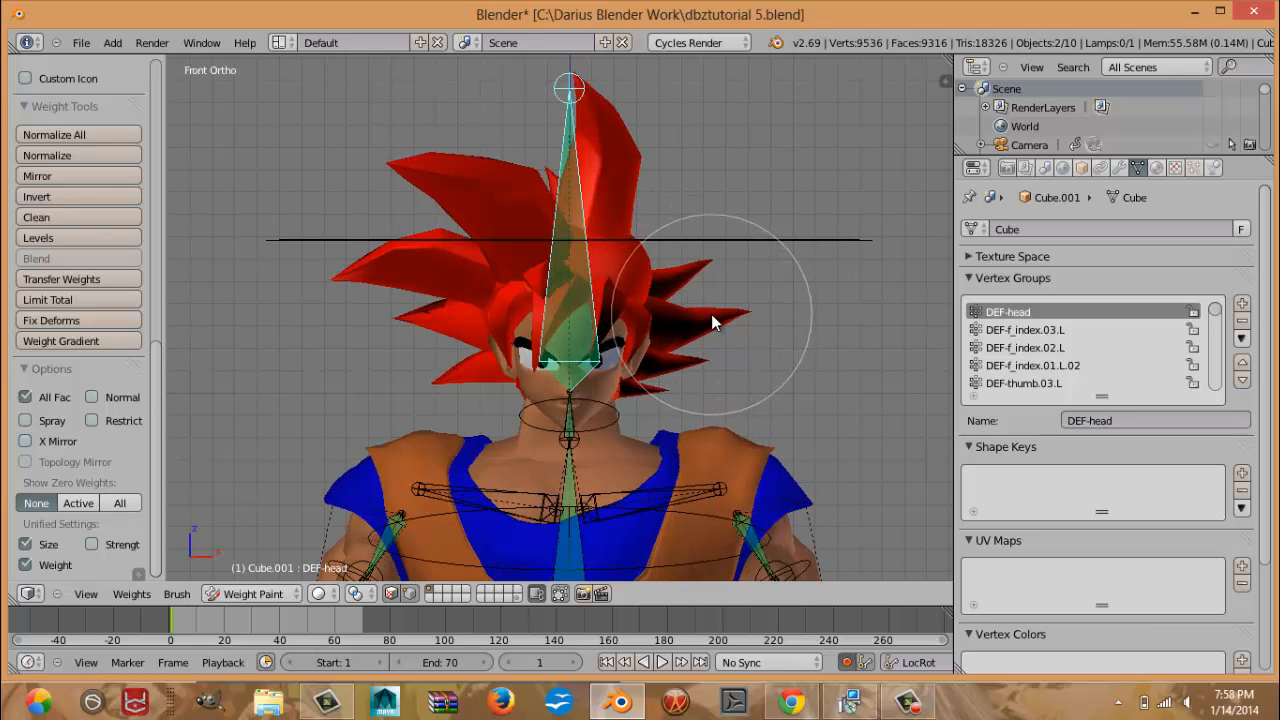
# Select all vertices of the hair mesh in Edit Mode and normalize all its vertex groups, returning to Object Mode.
pyautogui.hotkey('ctrl', 'Tab')
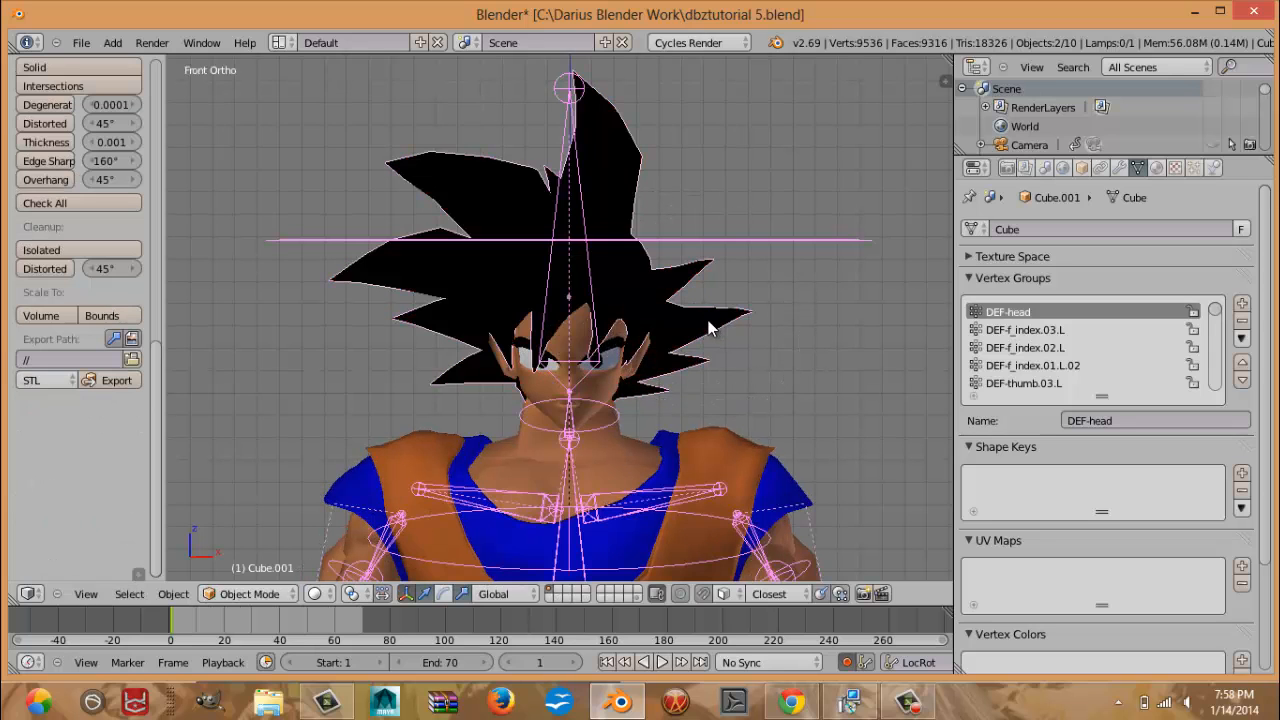
pyautogui.press('Tab')
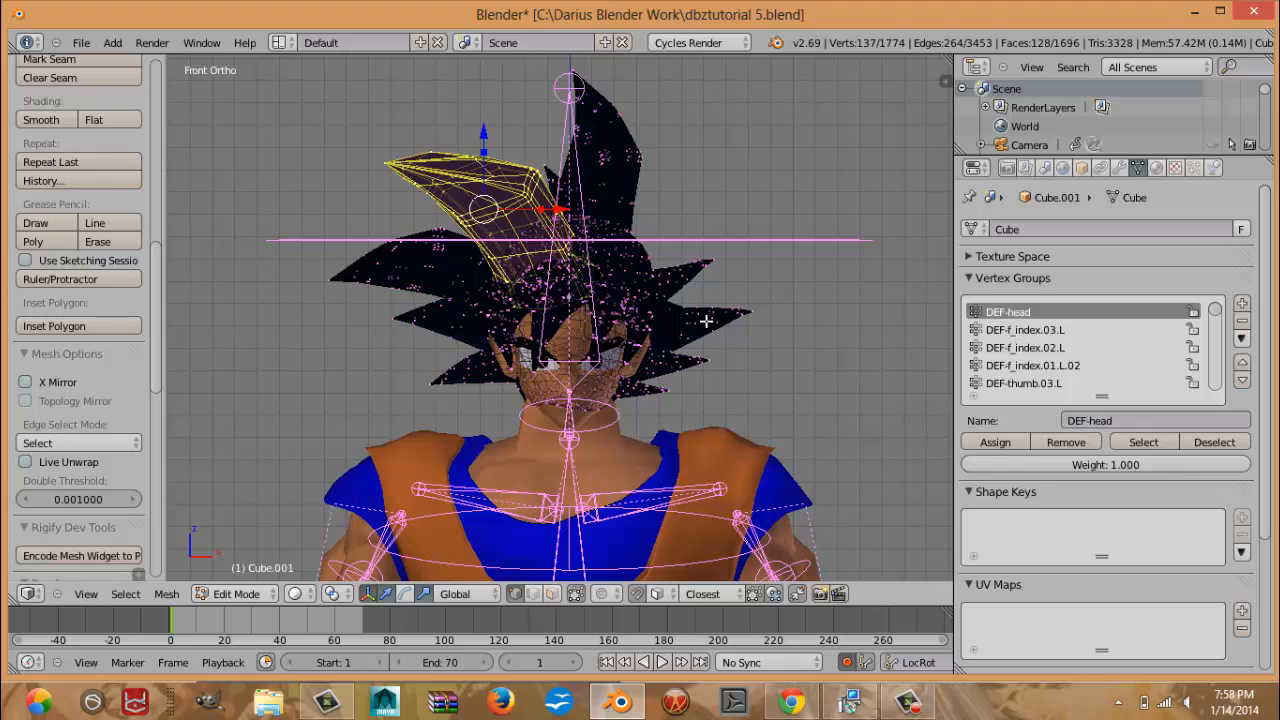
pyautogui.press('a')
pyautogui.press('a')
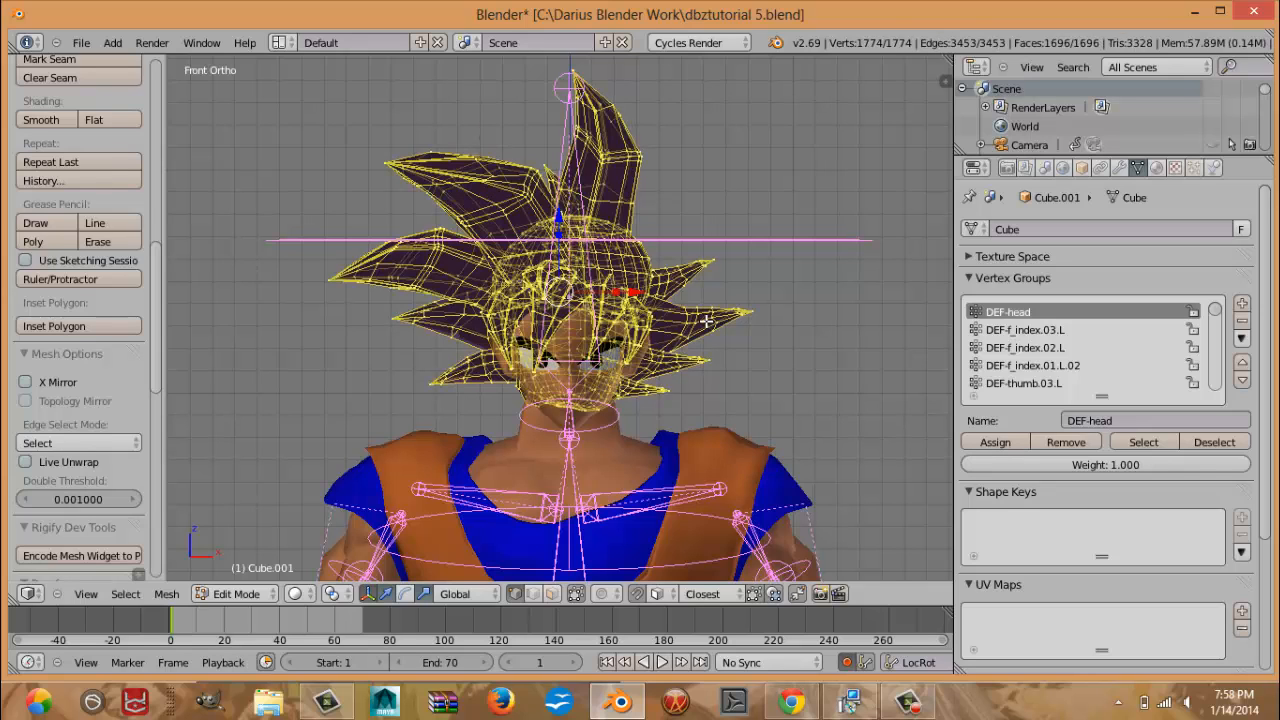
pyautogui.press('space')
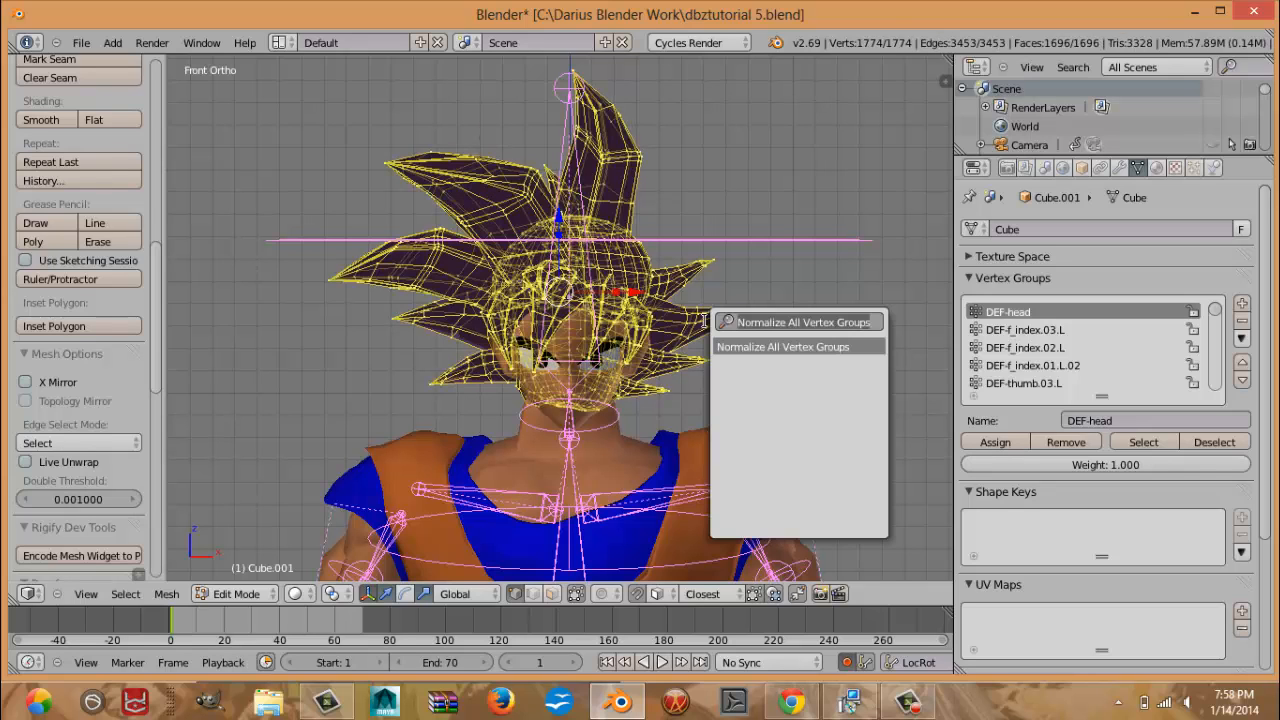
pyautogui.press('Return')
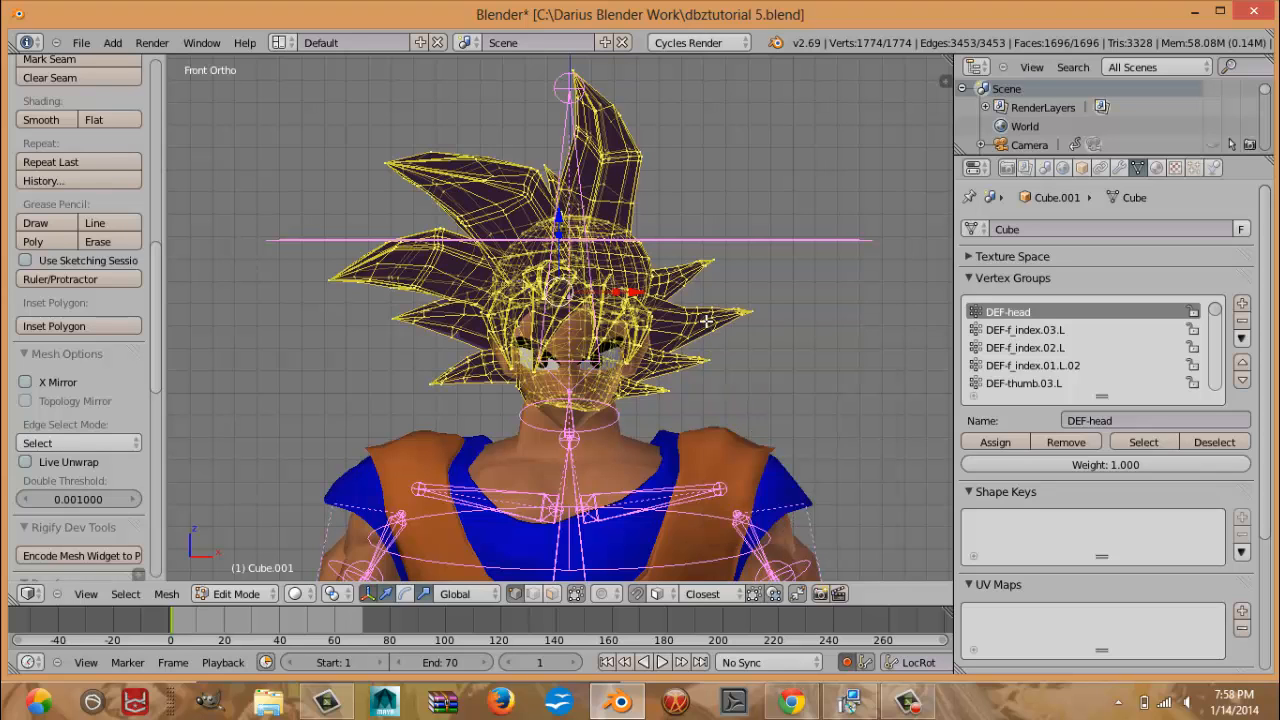
pyautogui.press('Tab')
# Trial-rotate the head control to check that the painted hair moves with the head, cancelling the rotation.
pyautogui.rightClick(737, 245)
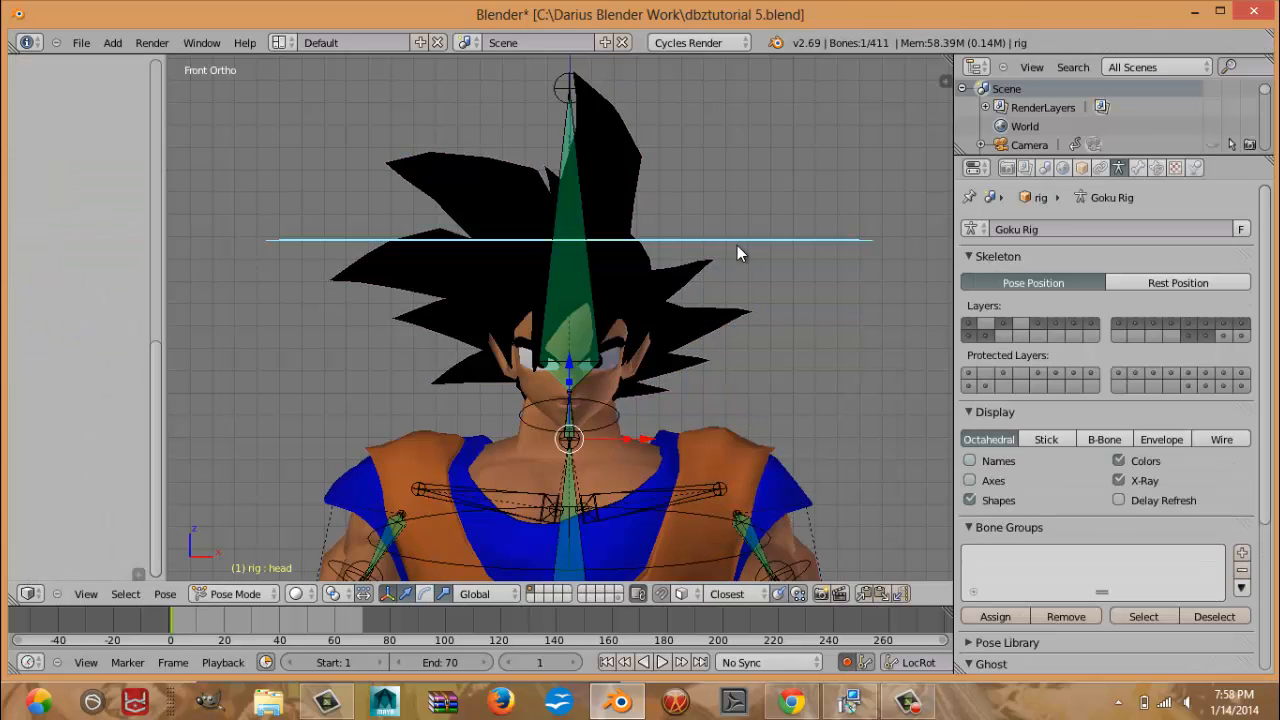
pyautogui.press('r')
pyautogui.press('r')
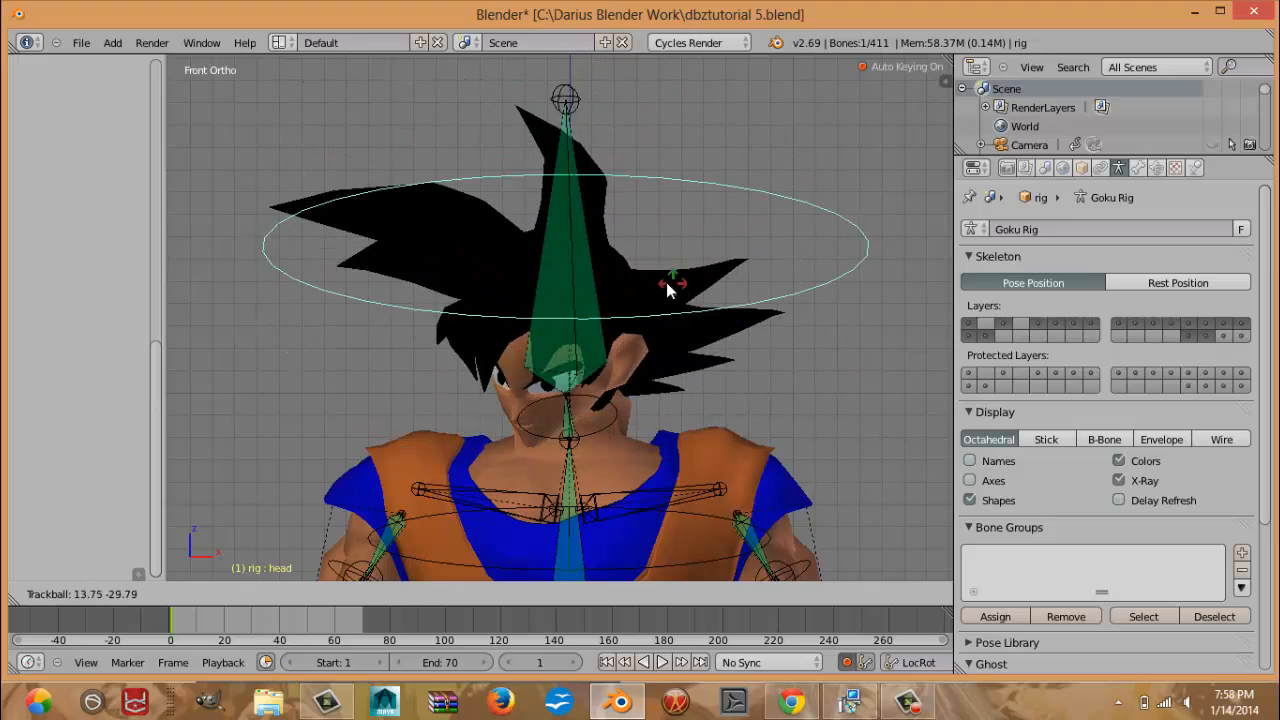
pyautogui.press('Escape')
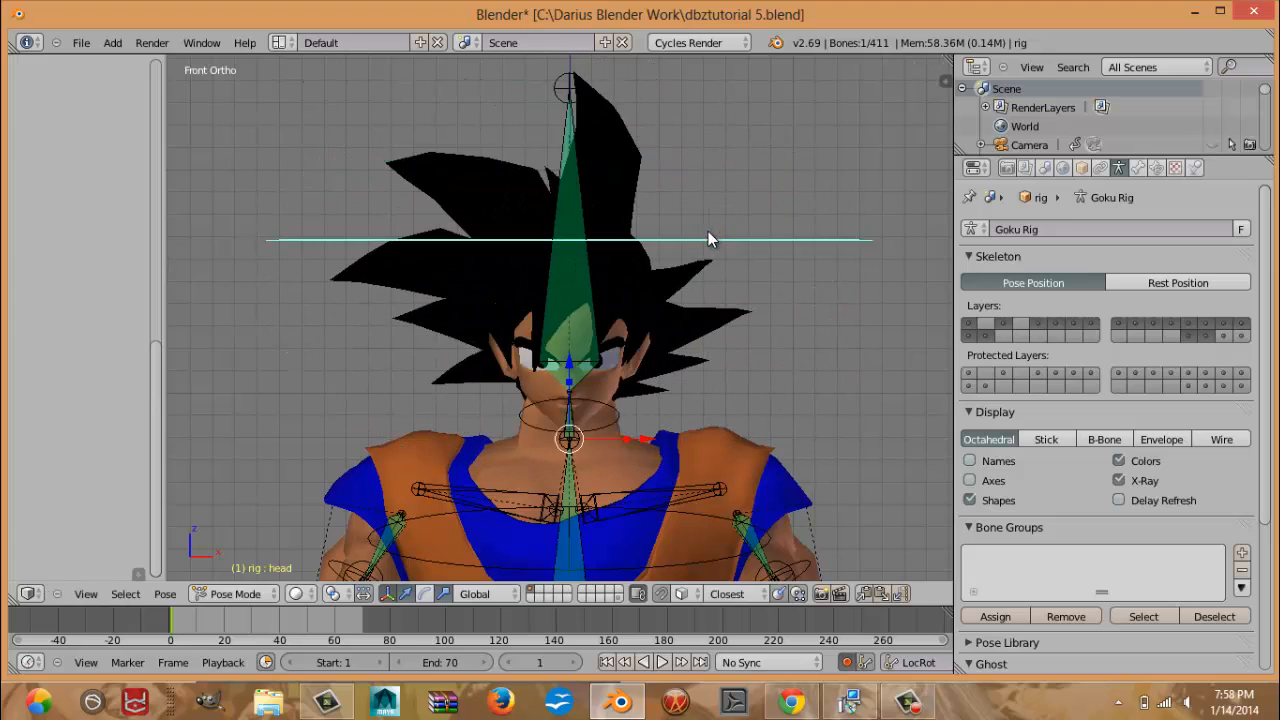
pyautogui.keyDown('shift'); pyautogui.moveTo(708, 355); pyautogui.dragTo(638, 99, button='middle'); pyautogui.keyUp('shift')
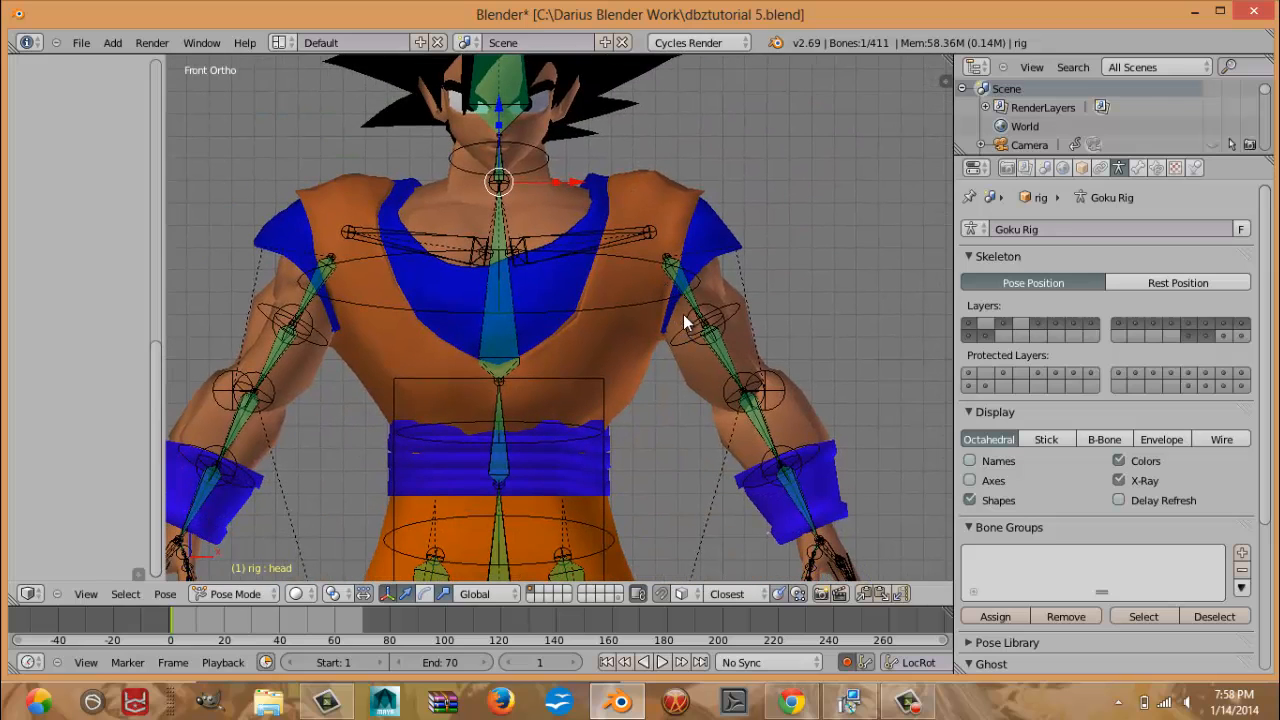
# Trial-rotate the left upper arm FK control and the left shoulder control to check the sleeve deformation, cancelling both rotations.
pyautogui.rightClick(743, 305)
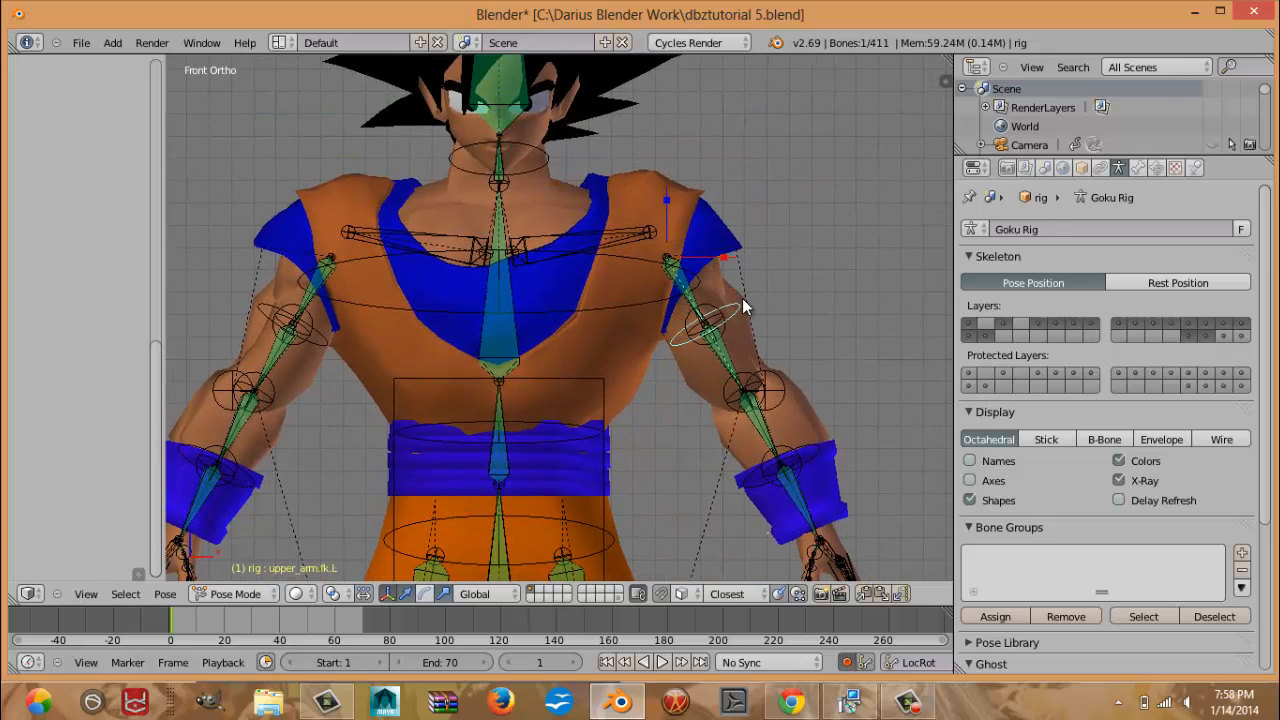
pyautogui.scroll(-5, 698, 329)
pyautogui.scroll(5, 695, 328)
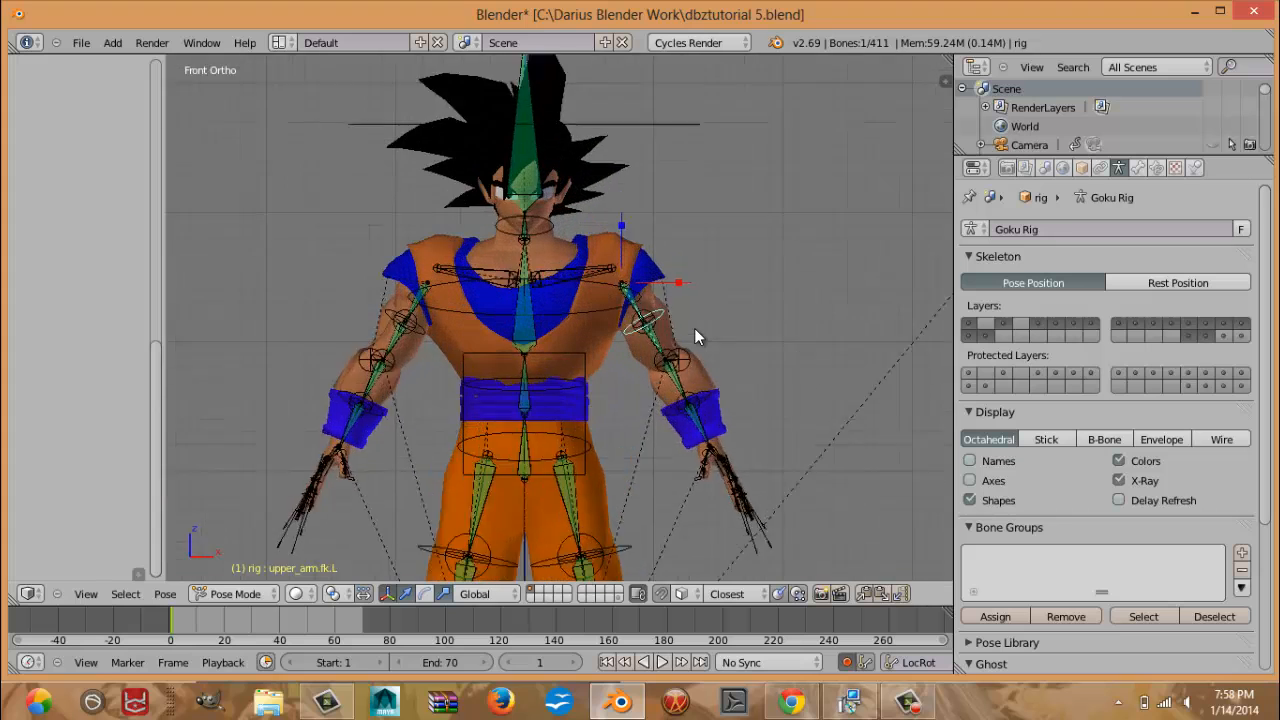
pyautogui.press('r')
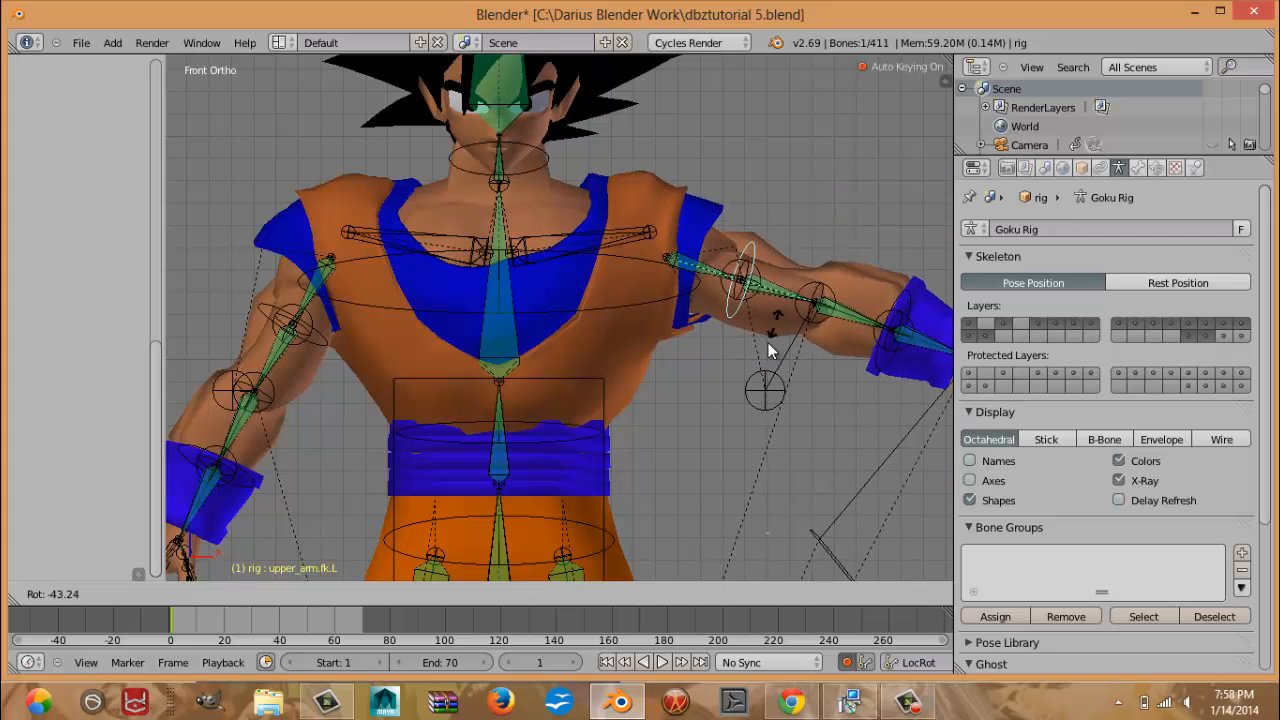
pyautogui.press('Escape')
pyautogui.rightClick(655, 241)
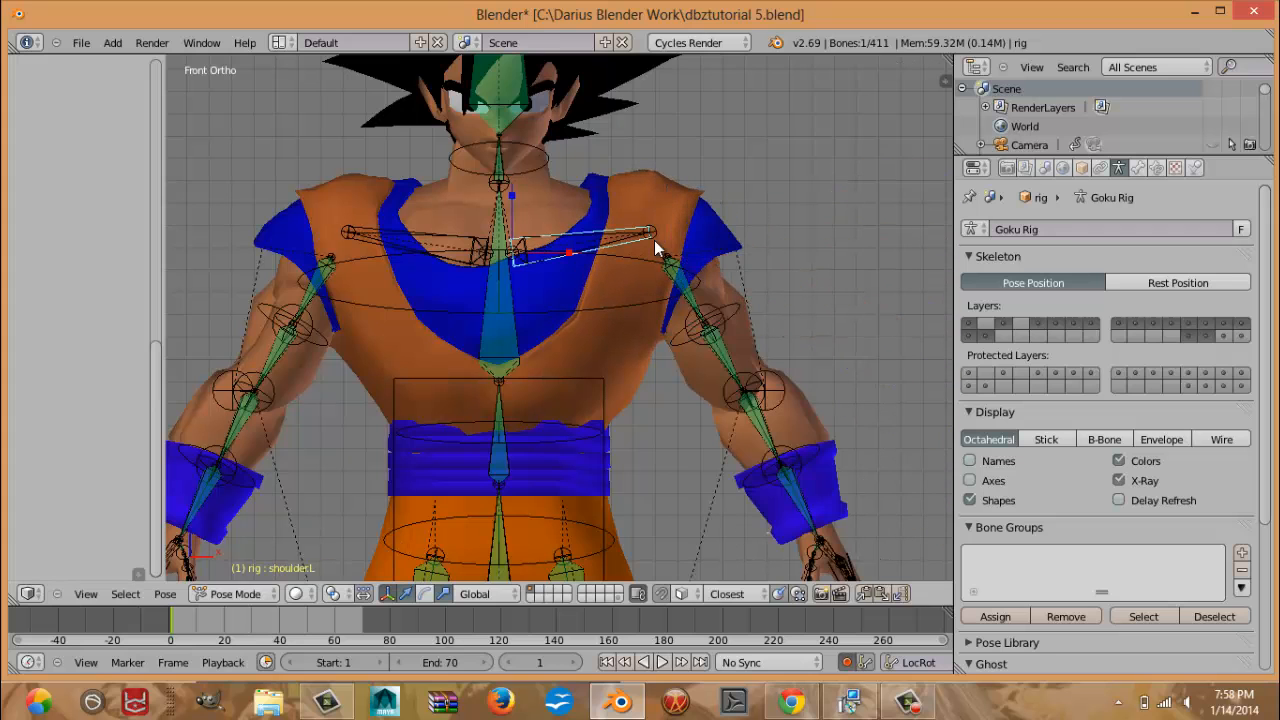
pyautogui.press('r')
pyautogui.rightClick(696, 209)
# Raise the left upper arm FK control to horizontal to inspect the shoulder deformation, and clear the rotation of all bones.
pyautogui.rightClick(700, 318)
pyautogui.press('r')
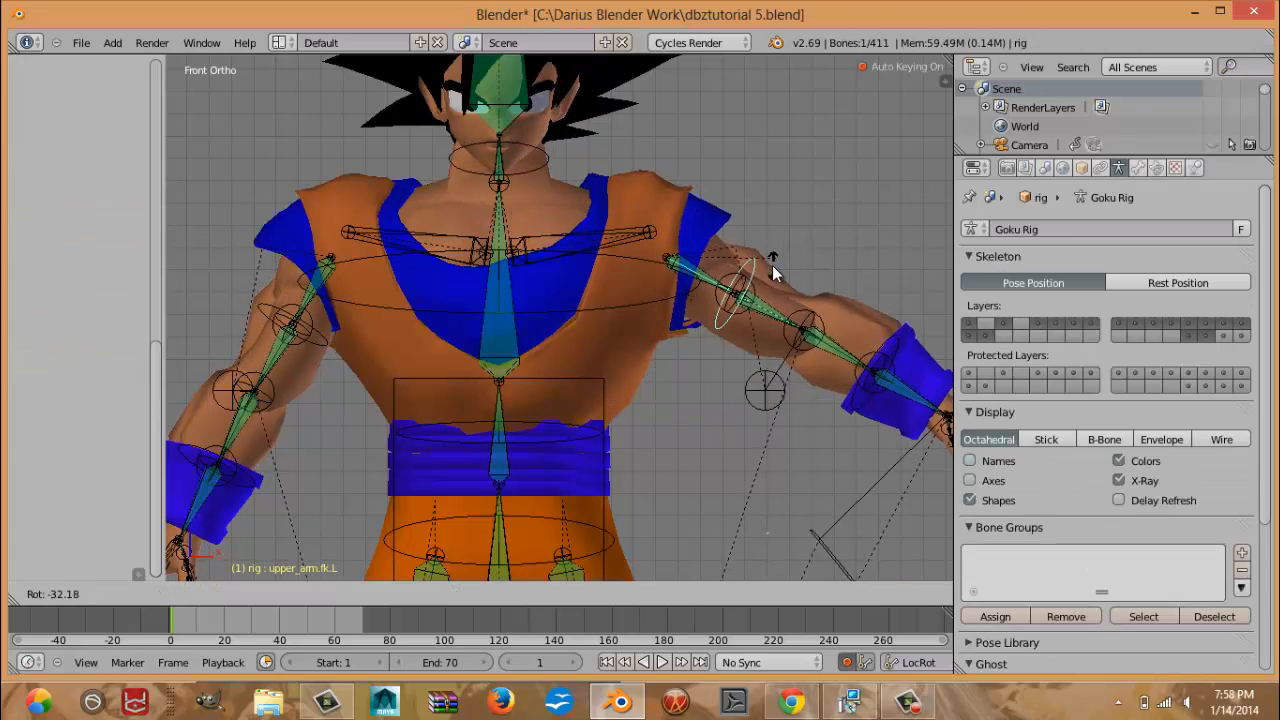
pyautogui.click(791, 187)
pyautogui.moveTo(791, 187); pyautogui.dragTo(763, 256, button='middle')
pyautogui.press('KP_1')
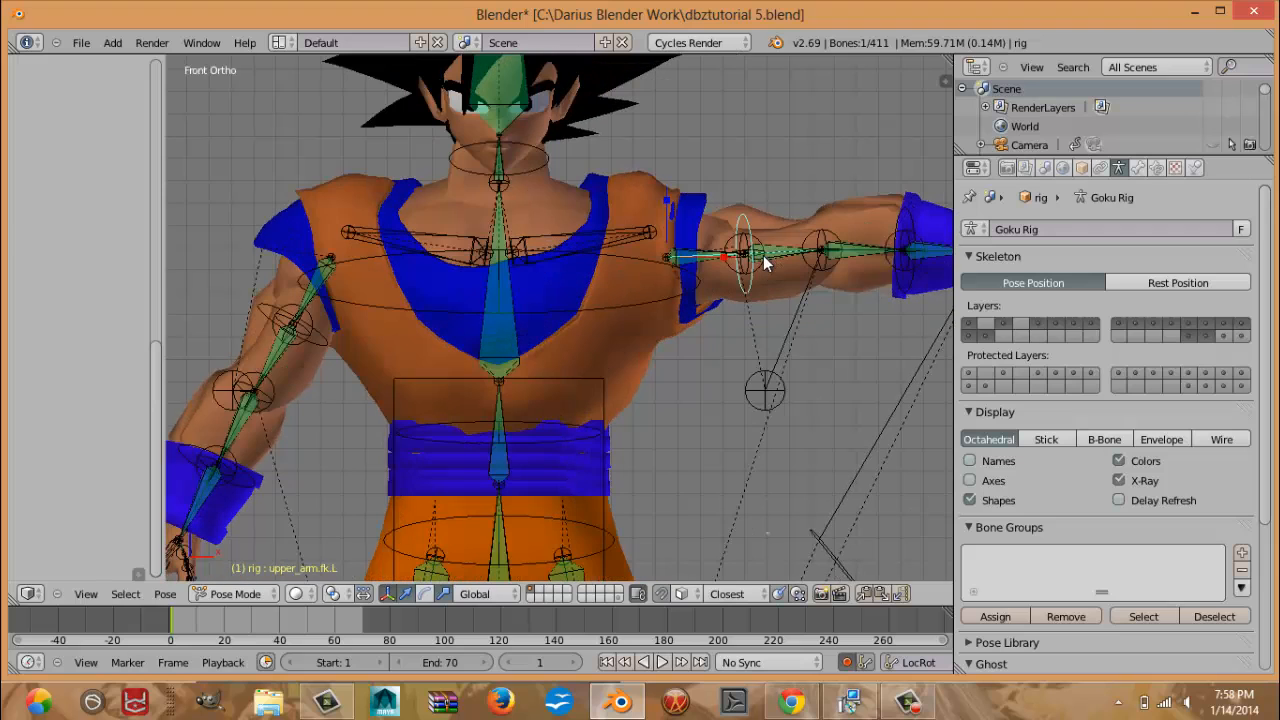
pyautogui.press('r')
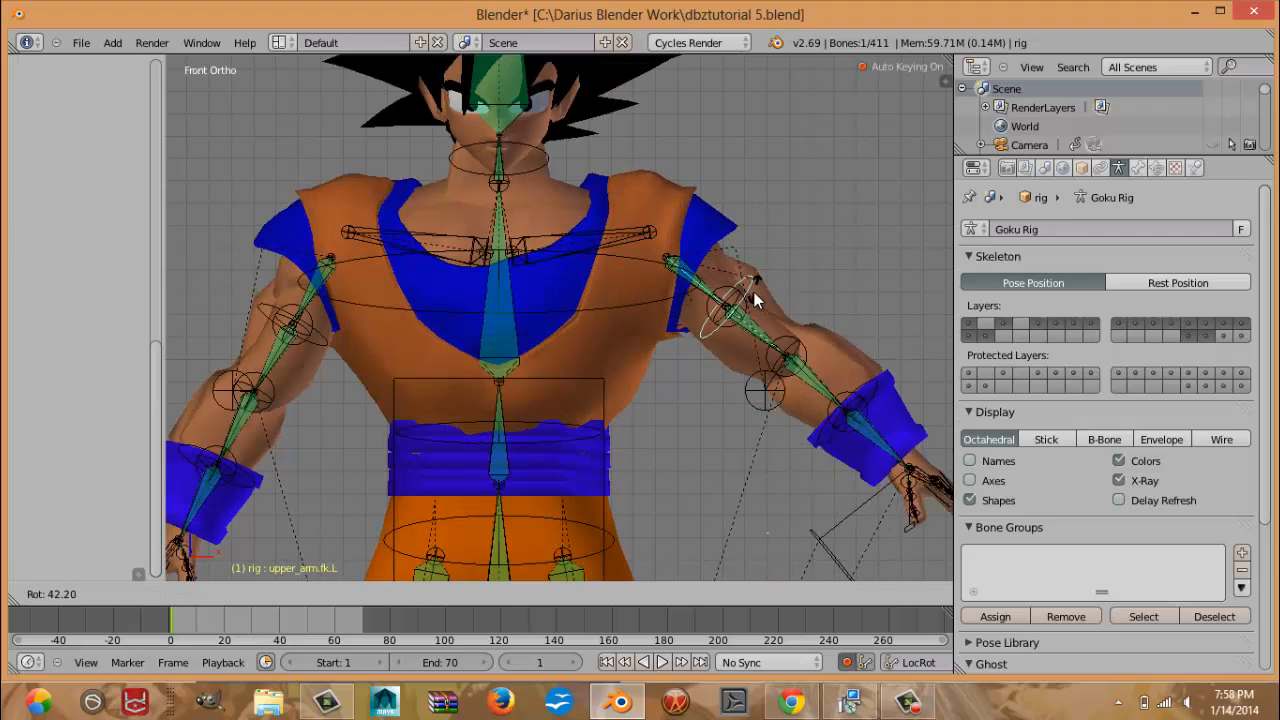
pyautogui.rightClick(767, 251)
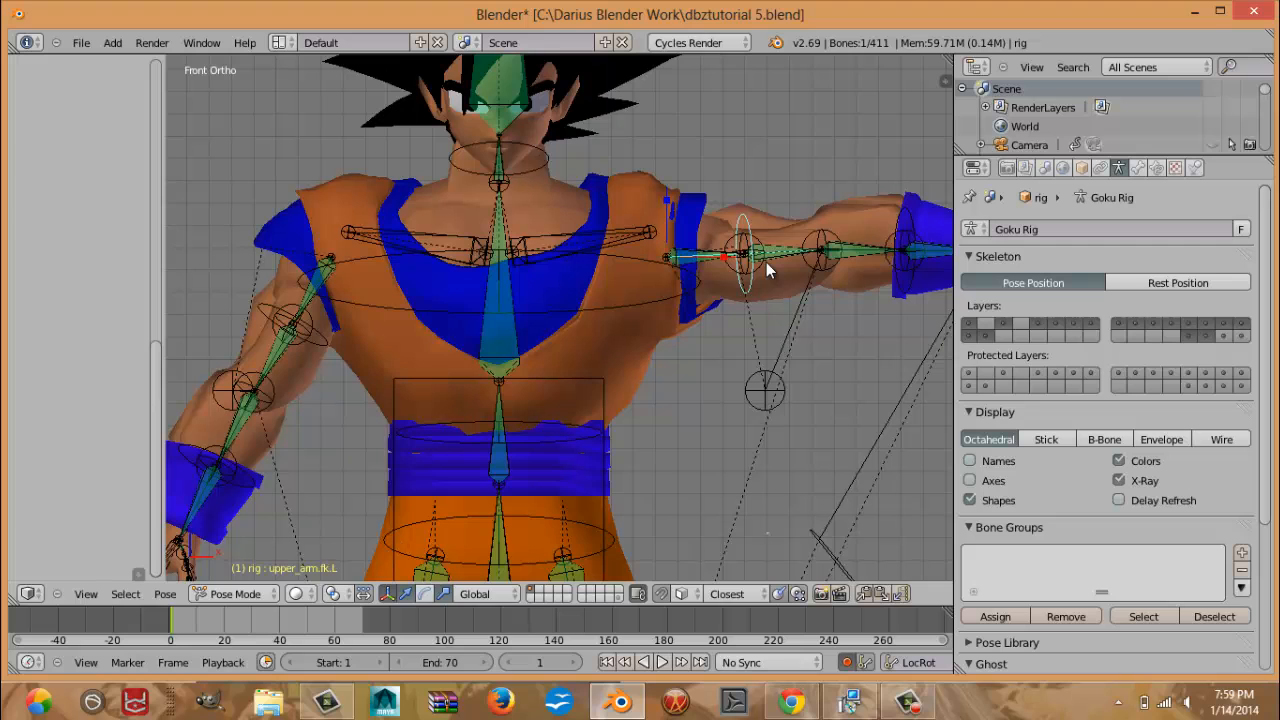
pyautogui.press('a')
pyautogui.hotkey('alt', 'r')
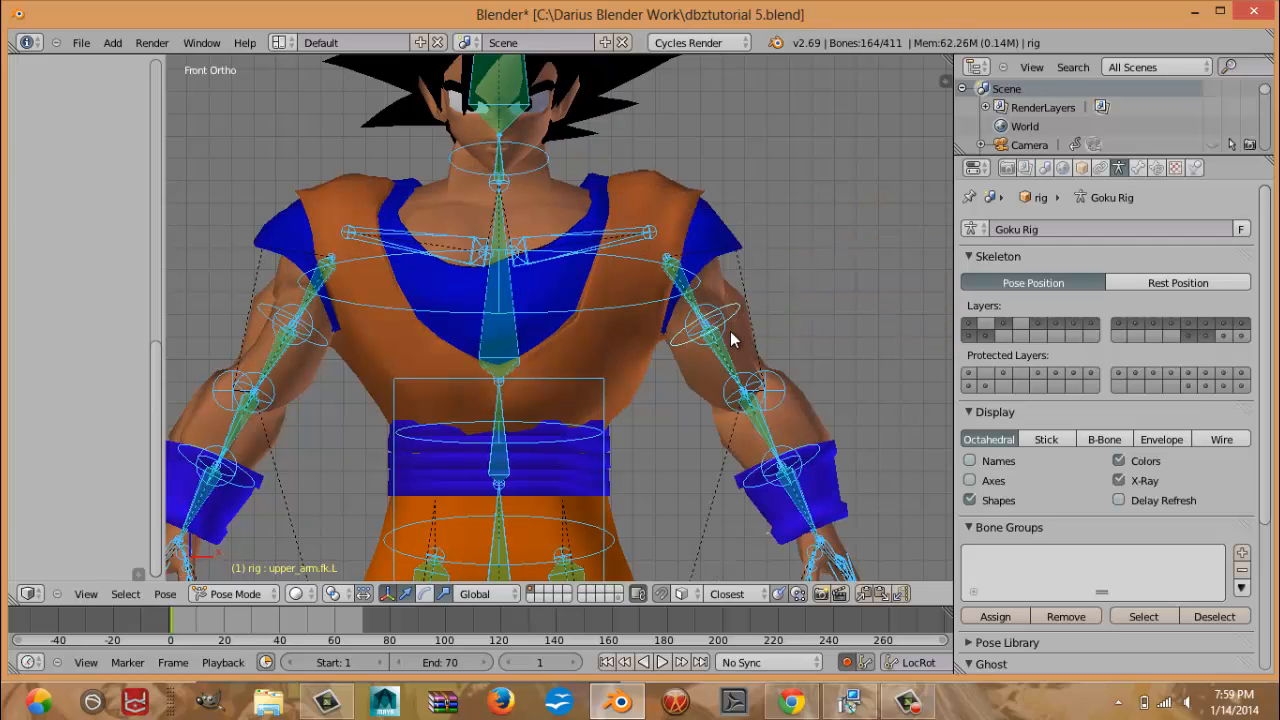
# Select the left thigh FK control and put the clothing mesh Plane.002 into Weight Paint mode in the right side view.
pyautogui.scroll(-5, 730, 331)
pyautogui.scroll(5, 691, 294)
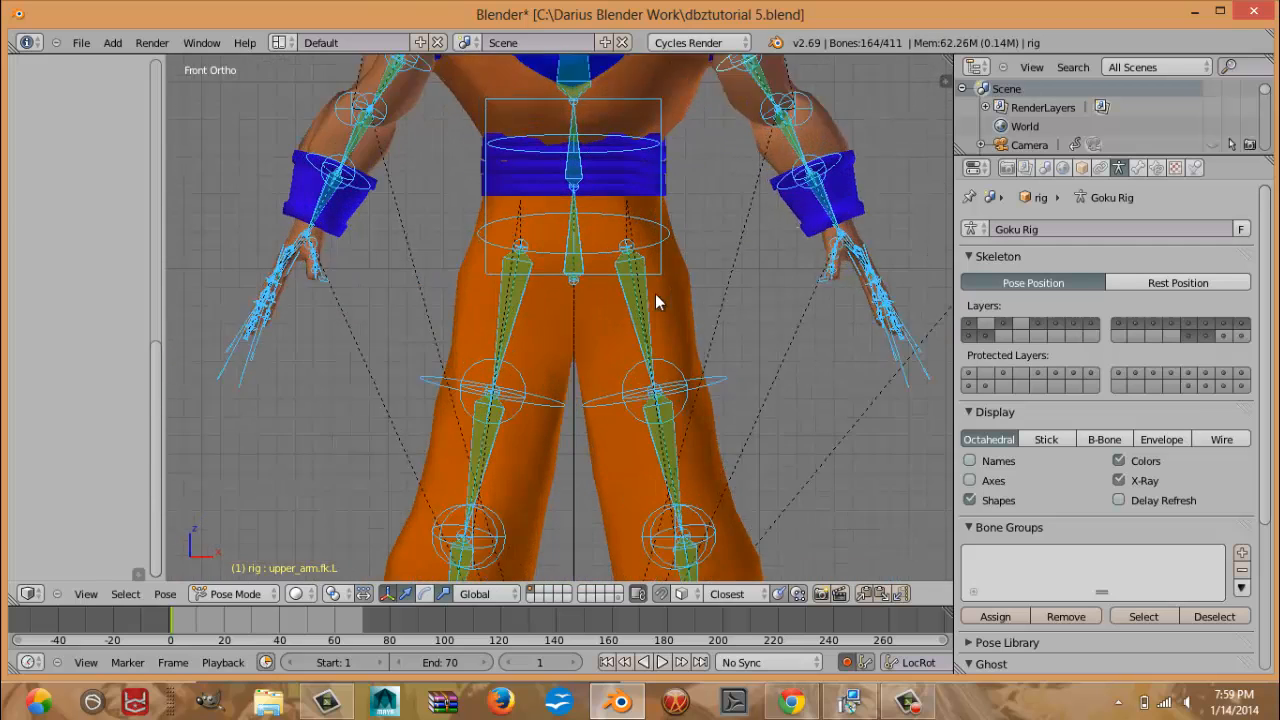
pyautogui.scroll(1, 657, 295)
pyautogui.moveTo(707, 311); pyautogui.dragTo(756, 358, button='middle')
pyautogui.rightClick(697, 306)
pyautogui.rightClick(763, 396)
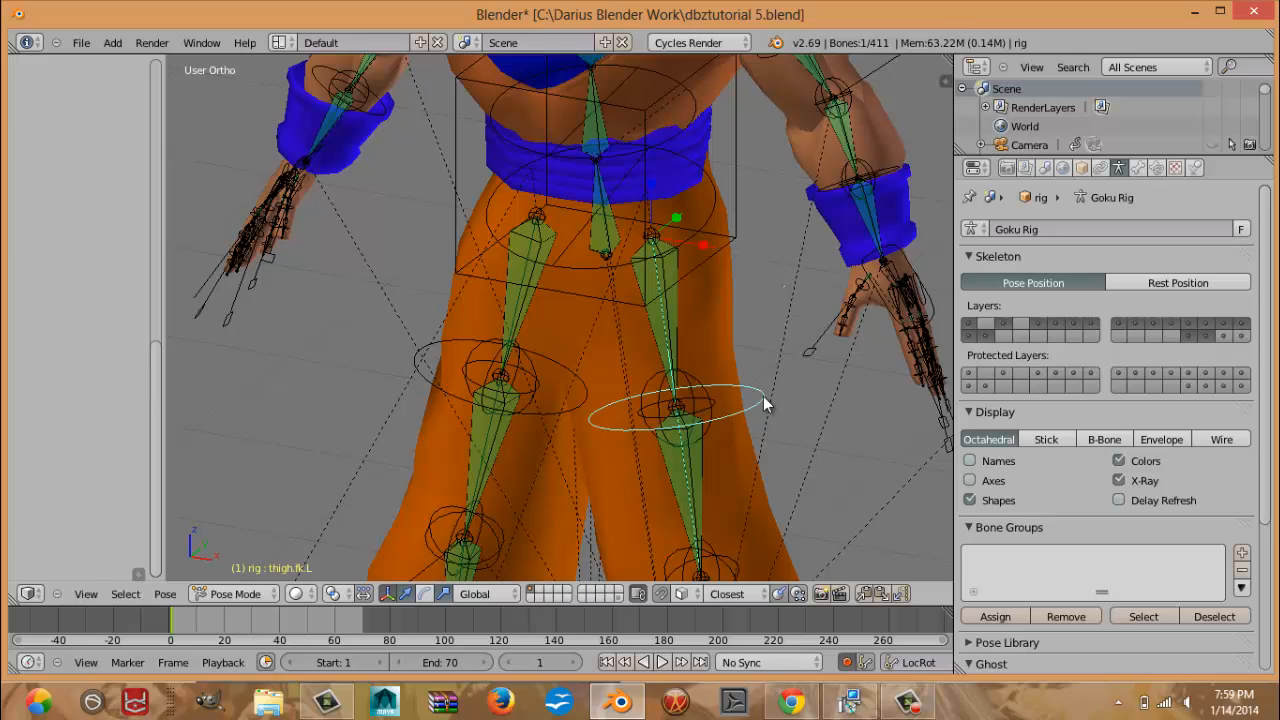
pyautogui.press('KP_3')
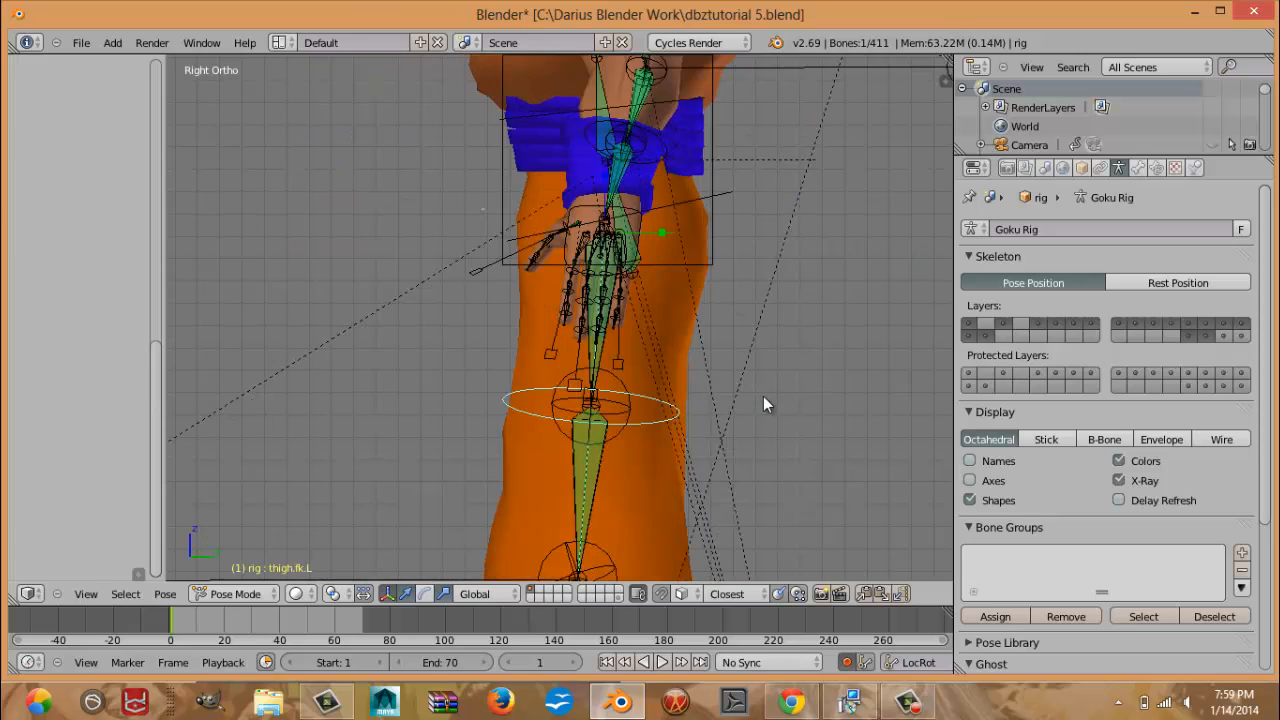
pyautogui.keyDown('shift'); pyautogui.rightClick(512, 352); pyautogui.keyUp('shift')
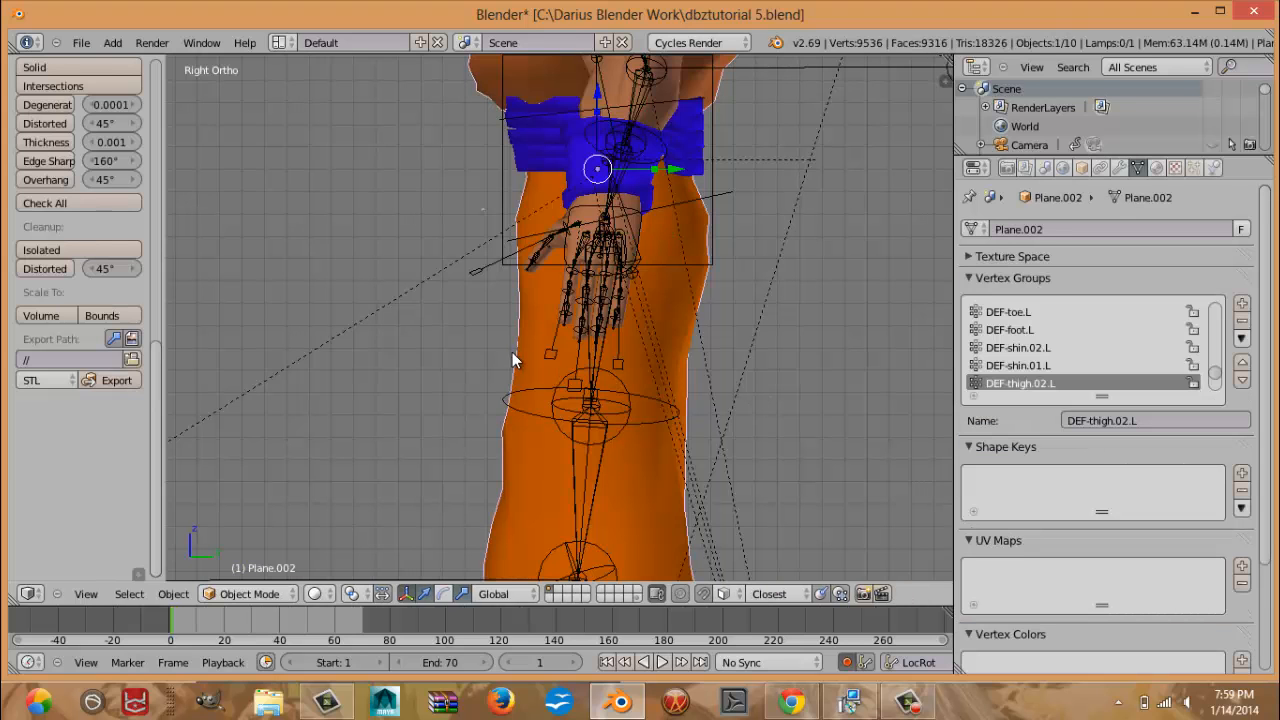
pyautogui.hotkey('ctrl', 'Tab')
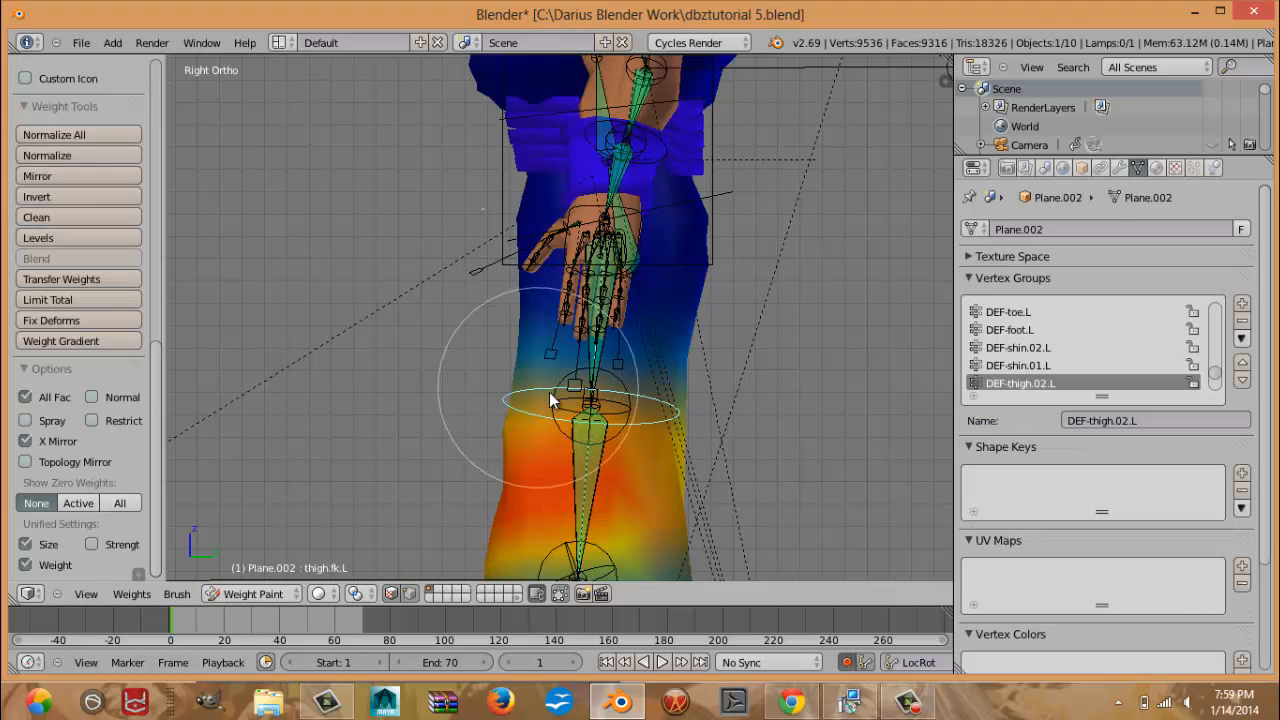
# Rotate the left thigh FK control about 85° forward so the leg is horizontal, and examine the hip deformation.
pyautogui.press('r')
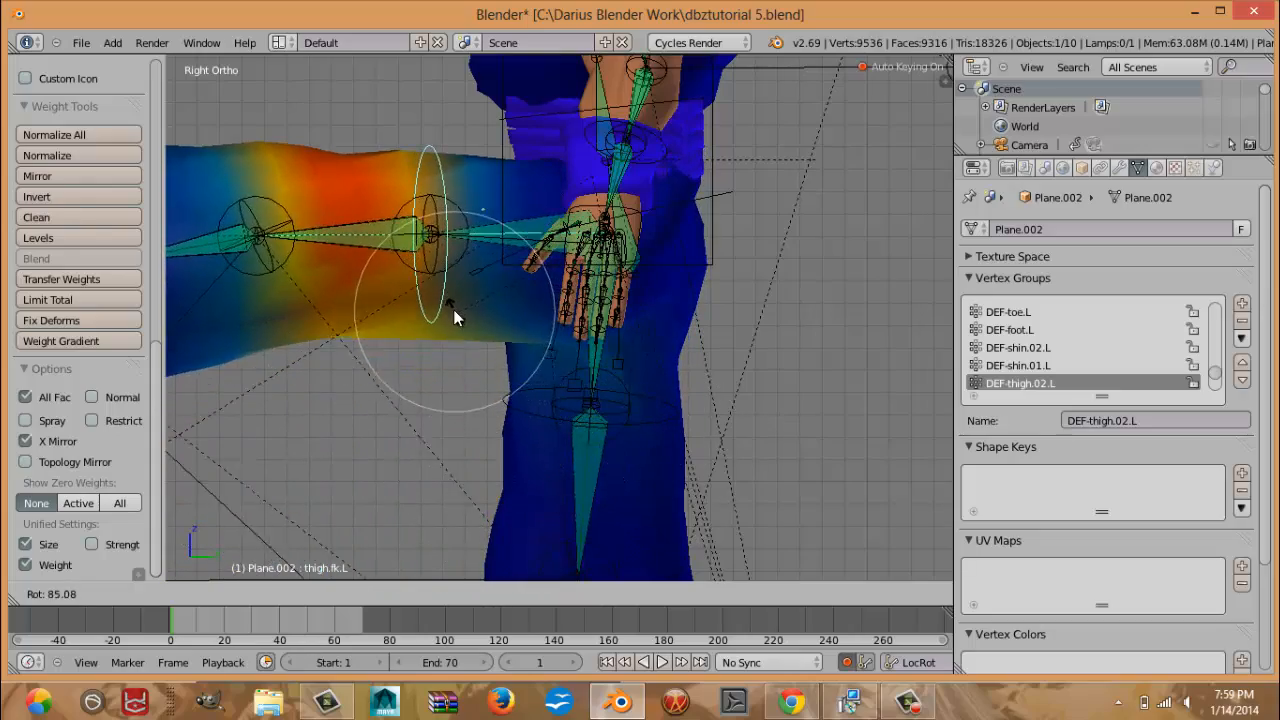
pyautogui.click(445, 300)
pyautogui.moveTo(508, 420)
pyautogui.mouseDown(button='middle')
pyautogui.moveTo(391, 418)
pyautogui.moveTo(561, 460)
pyautogui.moveTo(575, 370)
pyautogui.mouseUp(button='middle')
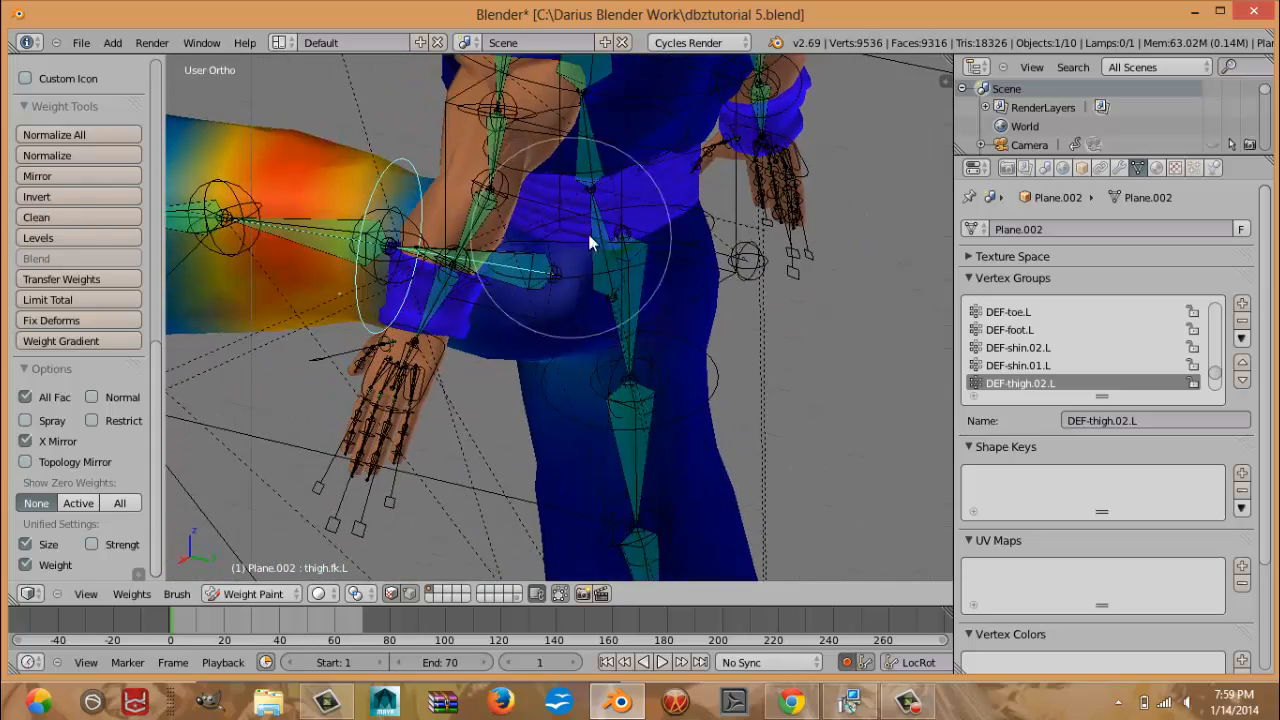
pyautogui.moveTo(624, 270)
pyautogui.mouseDown(button='middle')
pyautogui.moveTo(545, 256)
pyautogui.moveTo(554, 211)
pyautogui.moveTo(707, 266)
pyautogui.mouseUp(button='middle')
pyautogui.press('KP_3')
pyautogui.scroll(3, 628, 262)
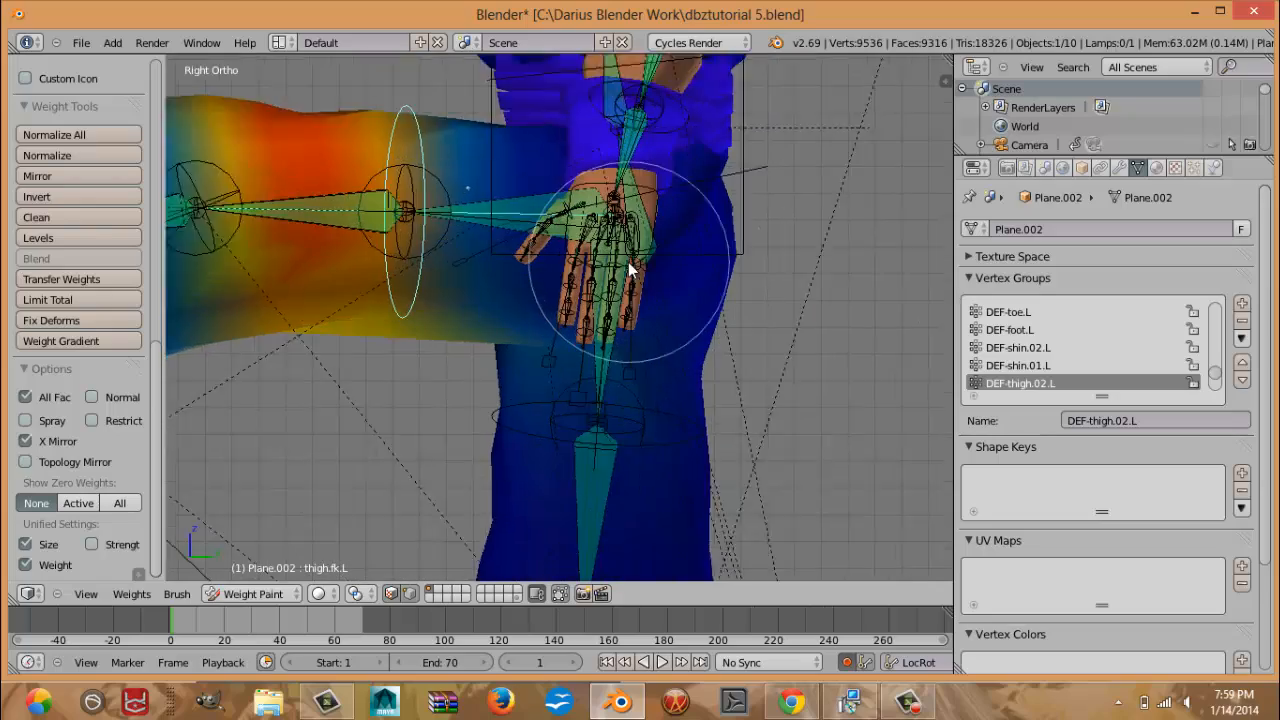
pyautogui.keyDown('shift'); pyautogui.moveTo(482, 176); pyautogui.dragTo(514, 260, button='middle'); pyautogui.keyUp('shift')
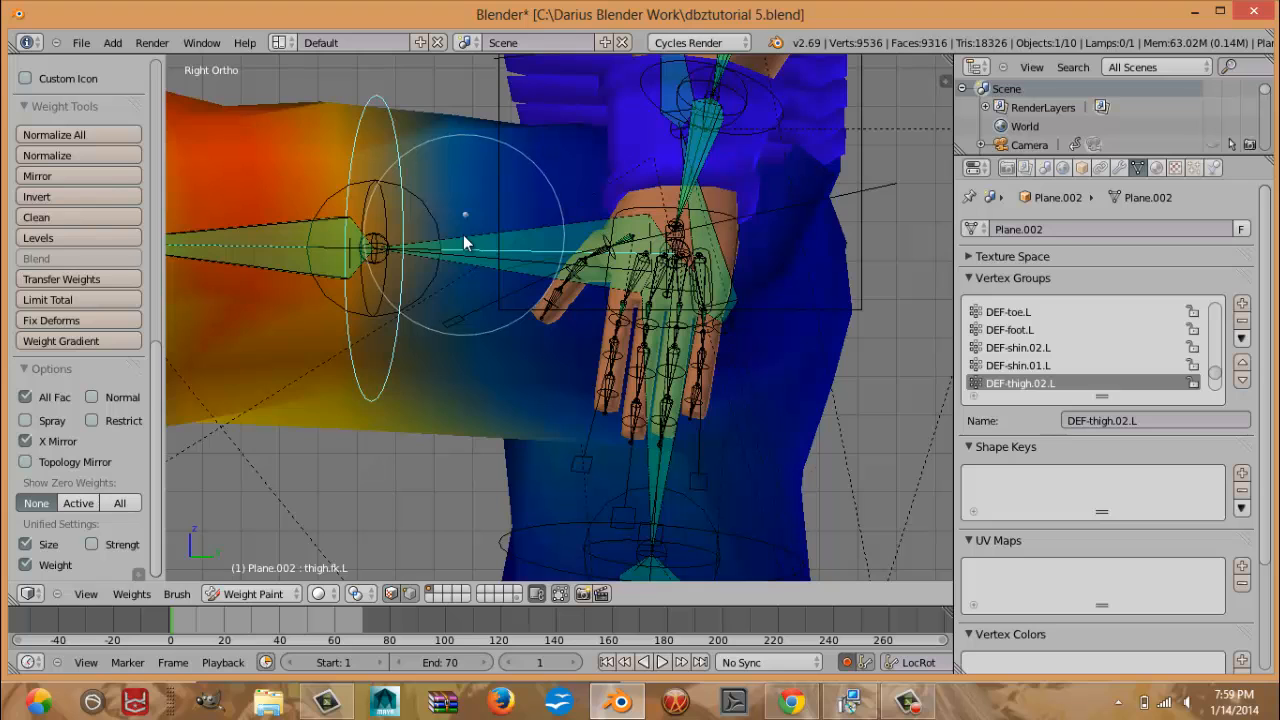
# Select the DEF-thigh.01.L bone for weight painting and set the brush's blending mode to Subtract.
pyautogui.rightClick(463, 235)
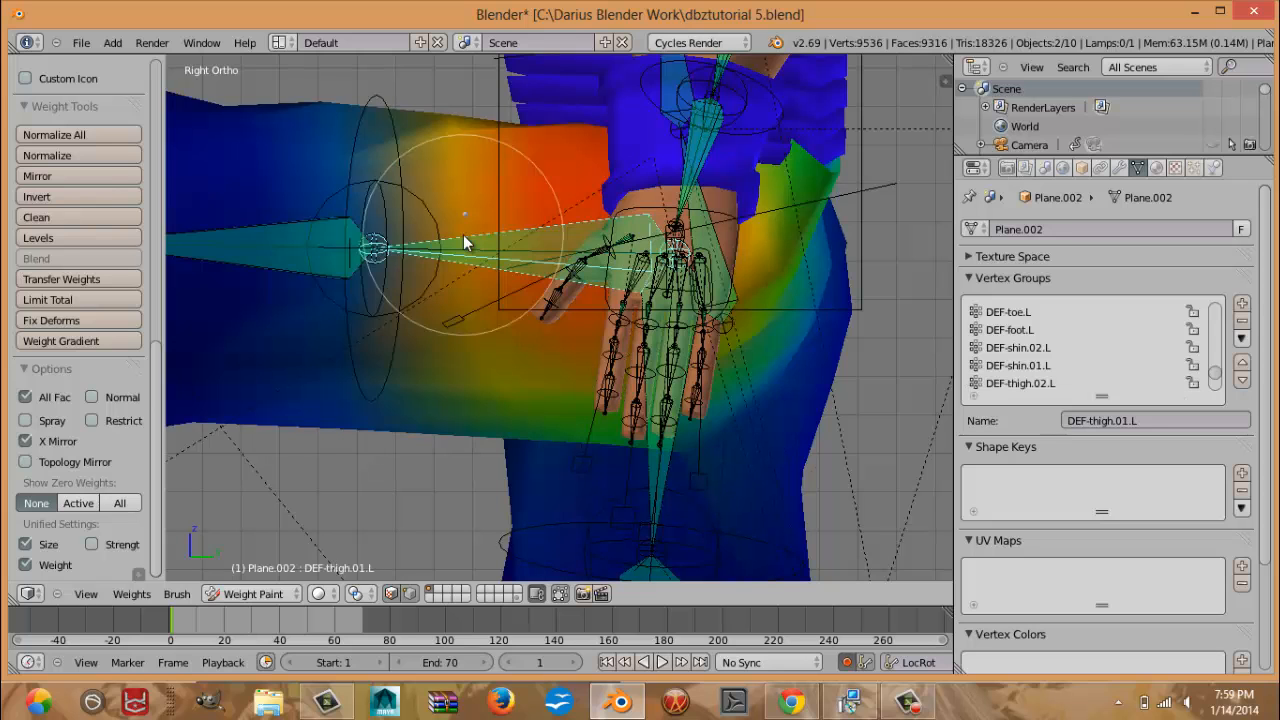
pyautogui.scroll(-2, 435, 283)
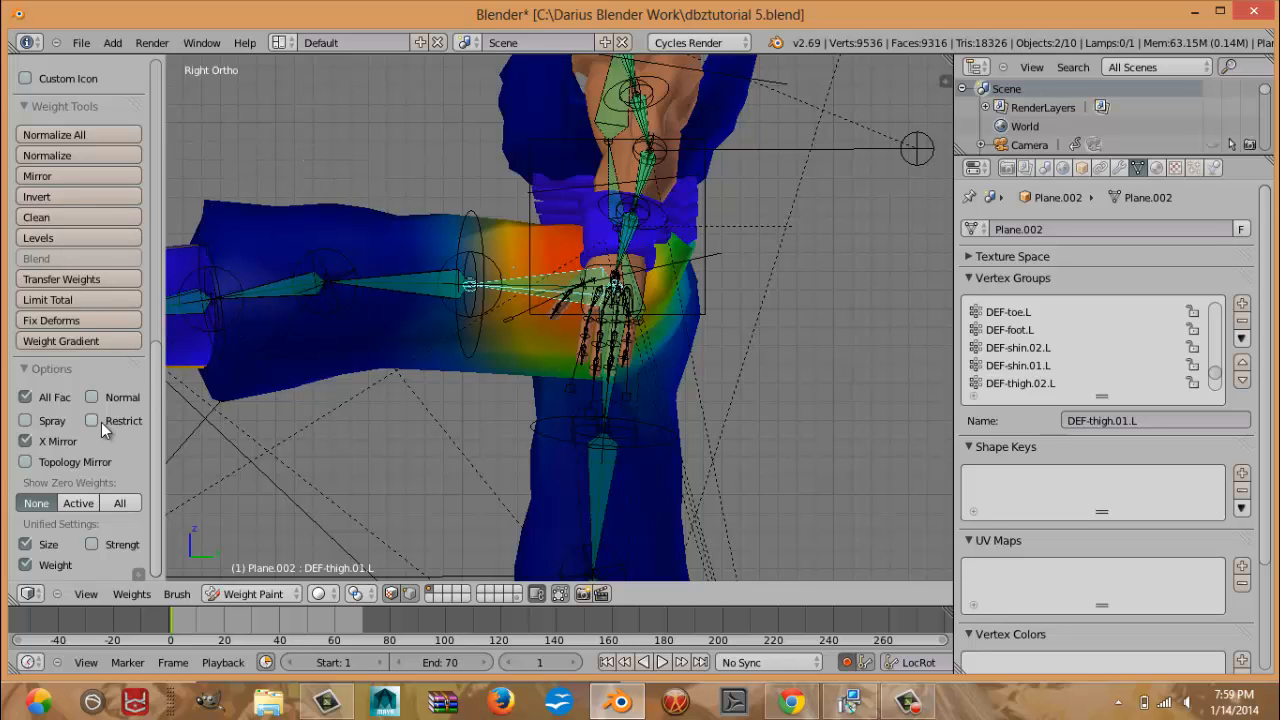
pyautogui.scroll(8, 73, 403)
pyautogui.scroll(5, 73, 403)
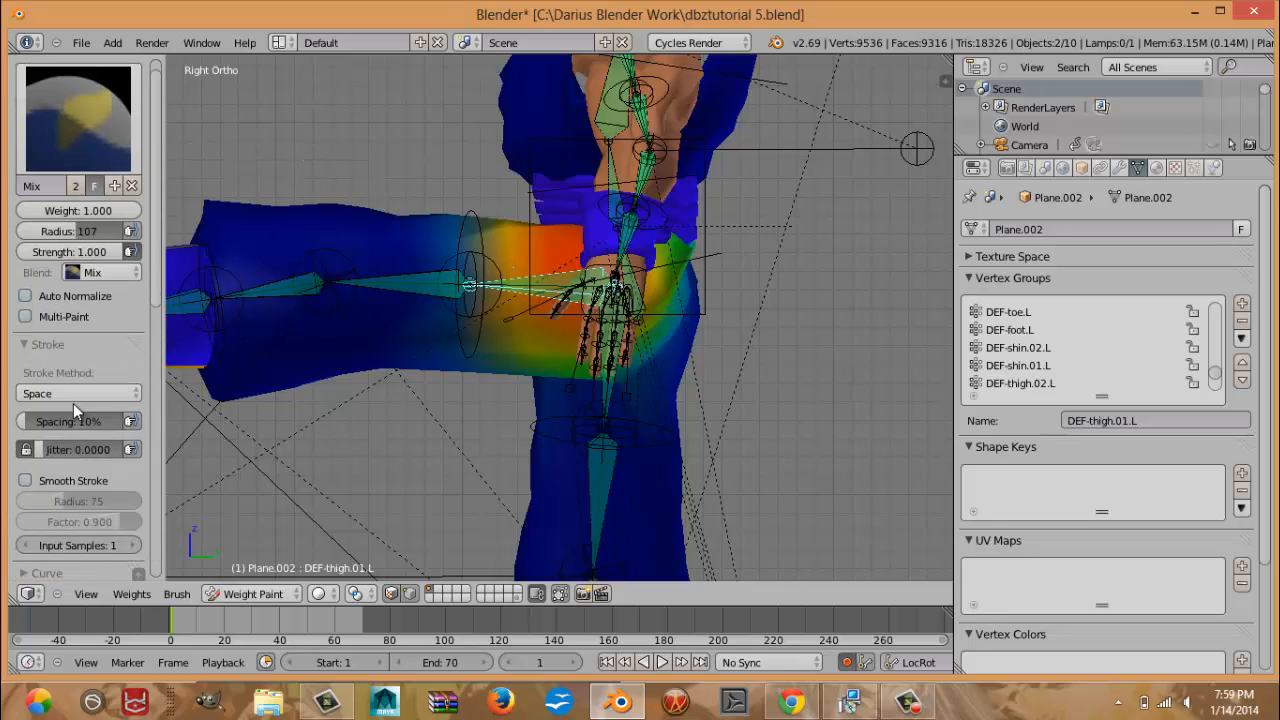
pyautogui.click(134, 294)
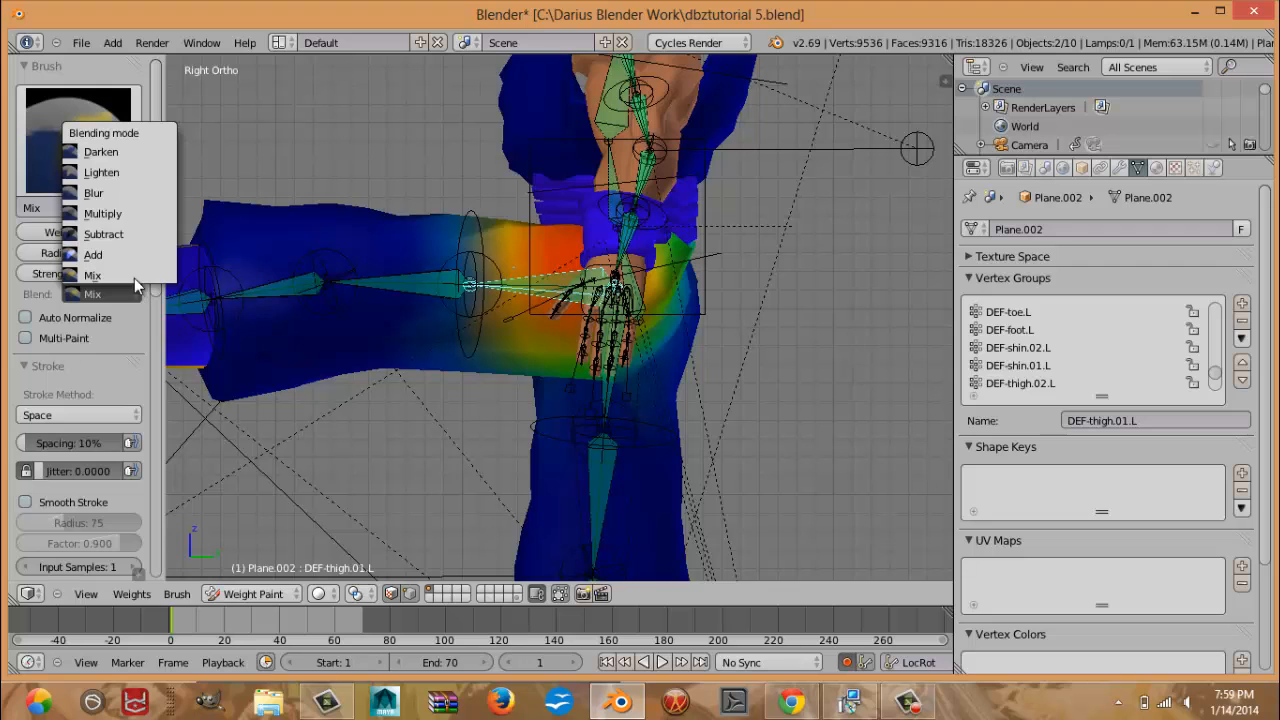
pyautogui.click(127, 236)
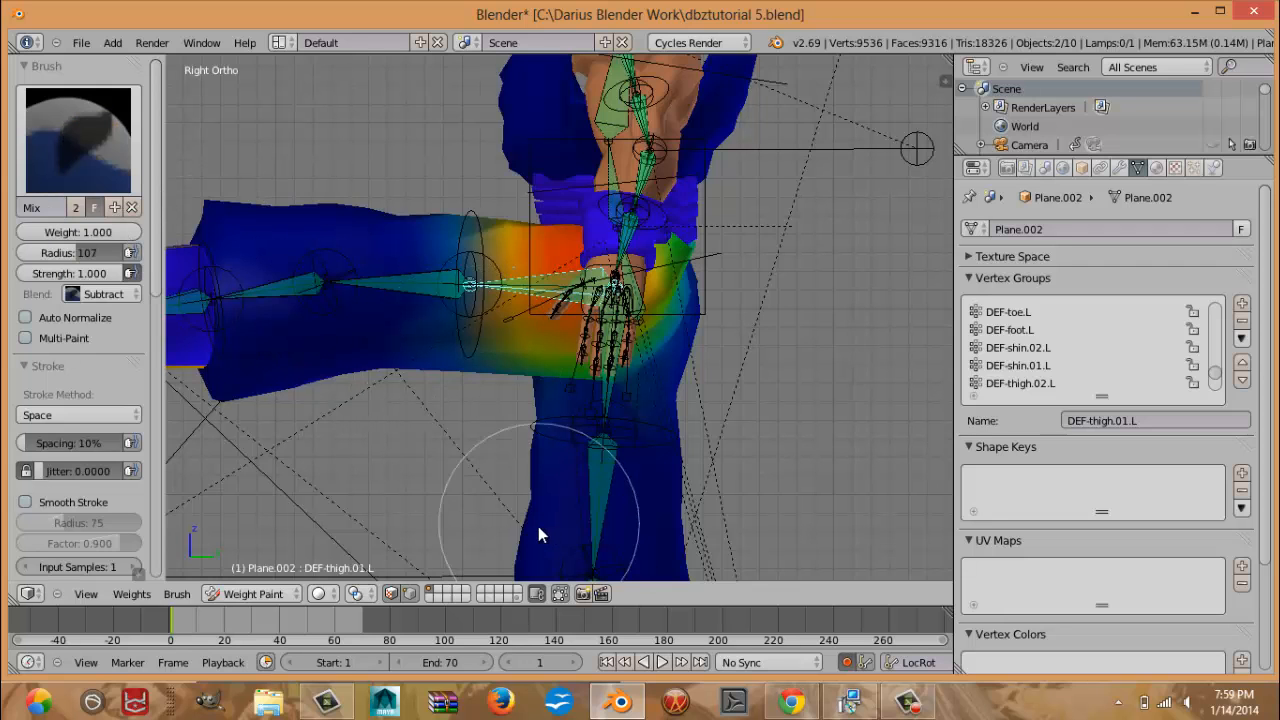
# Subtract DEF-thigh.01.L weight from the pants along the waist just below the belt.
pyautogui.moveTo(588, 440); pyautogui.dragTo(472, 399, button='middle')
pyautogui.scroll(3, 472, 399)
pyautogui.keyDown('shift'); pyautogui.moveTo(482, 212); pyautogui.dragTo(580, 379, button='middle'); pyautogui.keyUp('shift')
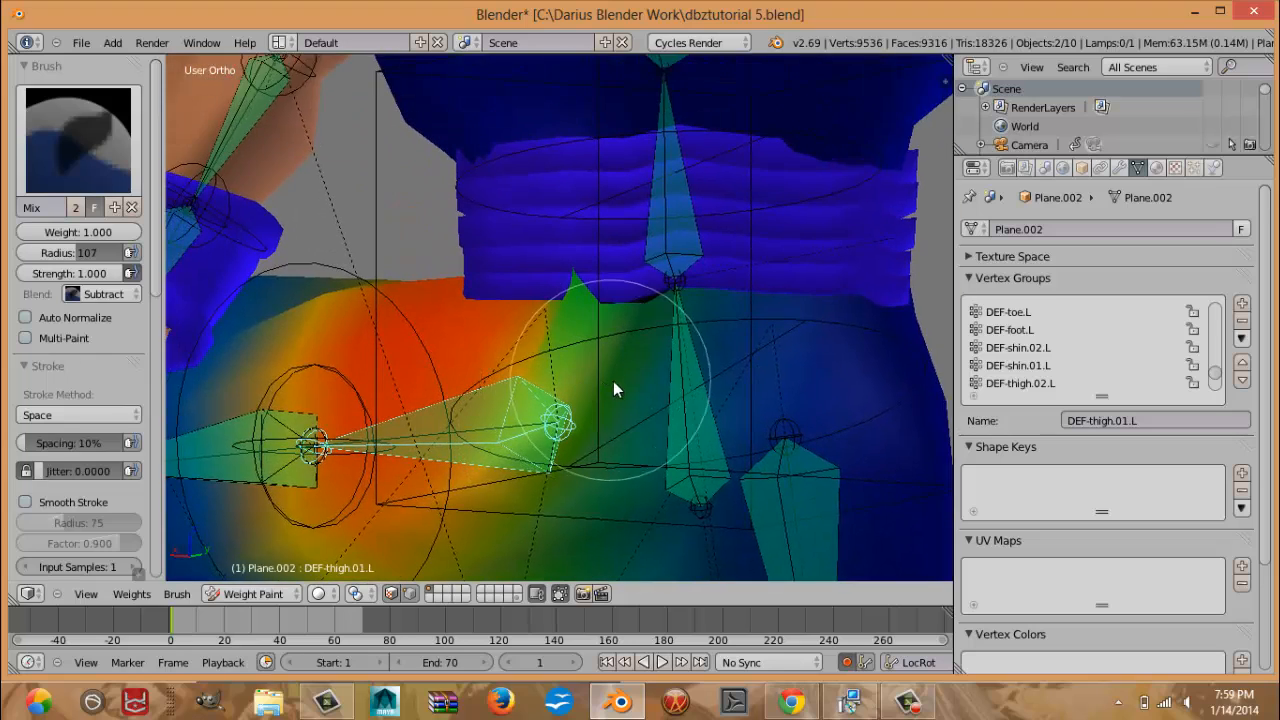
pyautogui.scroll(3, 613, 381)
pyautogui.keyDown('shift'); pyautogui.moveTo(788, 330); pyautogui.dragTo(710, 332, button='middle'); pyautogui.keyUp('shift')
pyautogui.keyDown('shift'); pyautogui.moveTo(797, 308); pyautogui.dragTo(657, 294, button='middle'); pyautogui.keyUp('shift')
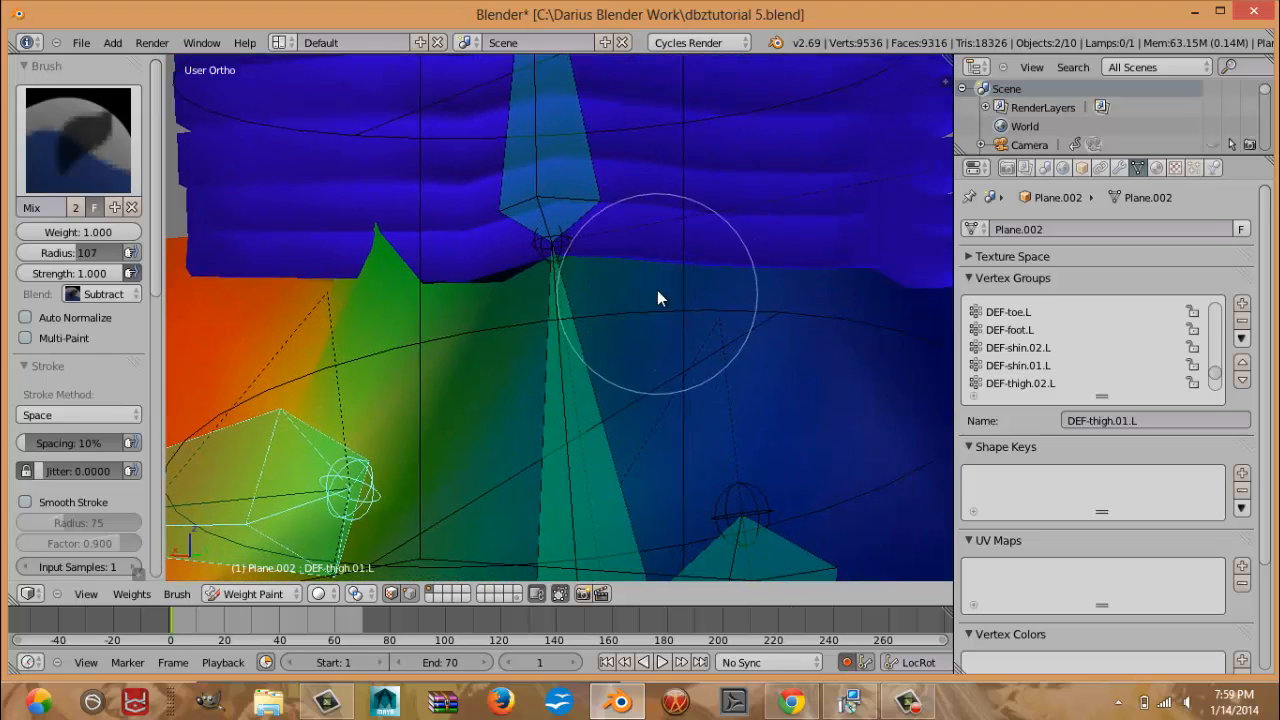
pyautogui.moveTo(783, 276)
pyautogui.mouseDown()
pyautogui.moveTo(541, 277)
pyautogui.moveTo(314, 217)
pyautogui.moveTo(388, 278)
pyautogui.mouseUp()
pyautogui.moveTo(386, 270)
pyautogui.mouseDown(button='middle')
pyautogui.moveTo(577, 306)
pyautogui.moveTo(423, 309)
pyautogui.moveTo(660, 362)
pyautogui.moveTo(779, 288)
pyautogui.moveTo(652, 317)
pyautogui.moveTo(675, 316)
pyautogui.moveTo(708, 420)
pyautogui.moveTo(689, 473)
pyautogui.moveTo(719, 480)
pyautogui.moveTo(698, 495)
pyautogui.moveTo(833, 419)
pyautogui.moveTo(703, 523)
pyautogui.moveTo(712, 500)
pyautogui.mouseUp(button='middle')
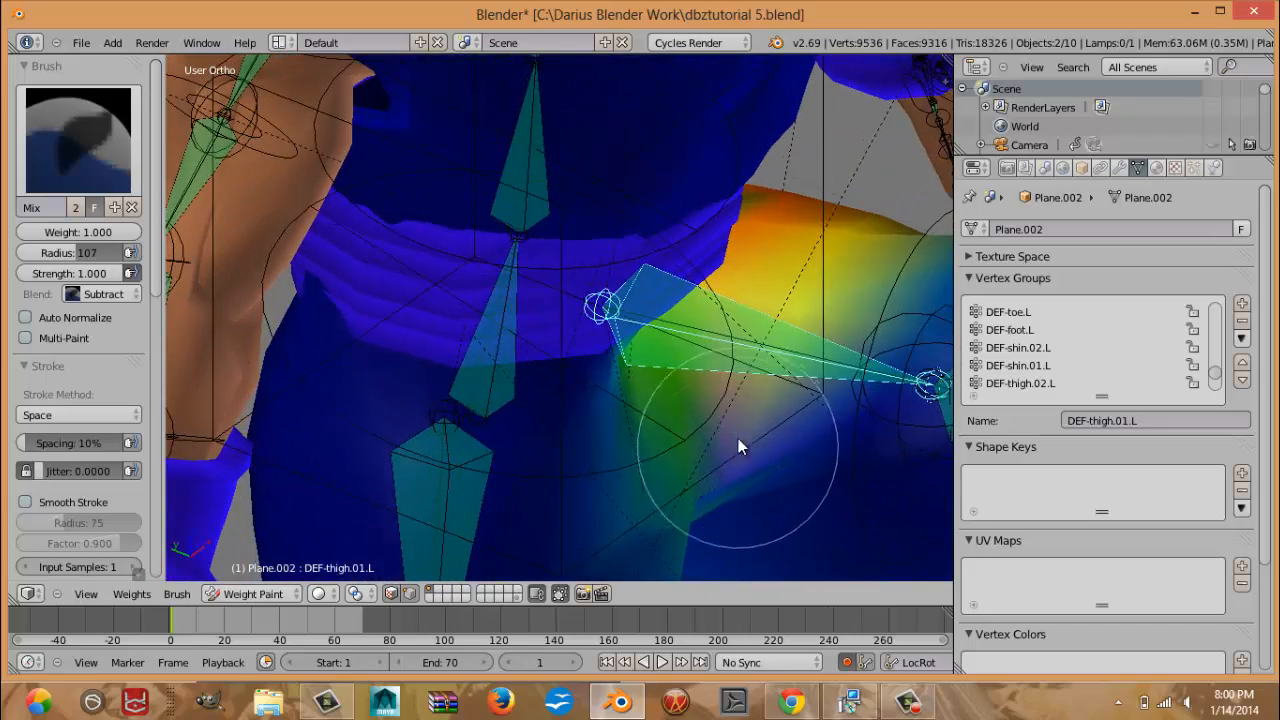
# Try subtracting DEF-thigh.01.L weight around the left inner thigh and crotch, and undo those strokes.
pyautogui.moveTo(760, 383)
pyautogui.mouseDown()
pyautogui.moveTo(771, 363)
pyautogui.moveTo(748, 422)
pyautogui.mouseUp()
pyautogui.moveTo(747, 422)
pyautogui.mouseDown(button='middle')
pyautogui.moveTo(650, 379)
pyautogui.moveTo(673, 527)
pyautogui.mouseUp(button='middle')
pyautogui.moveTo(667, 549); pyautogui.dragTo(657, 495)
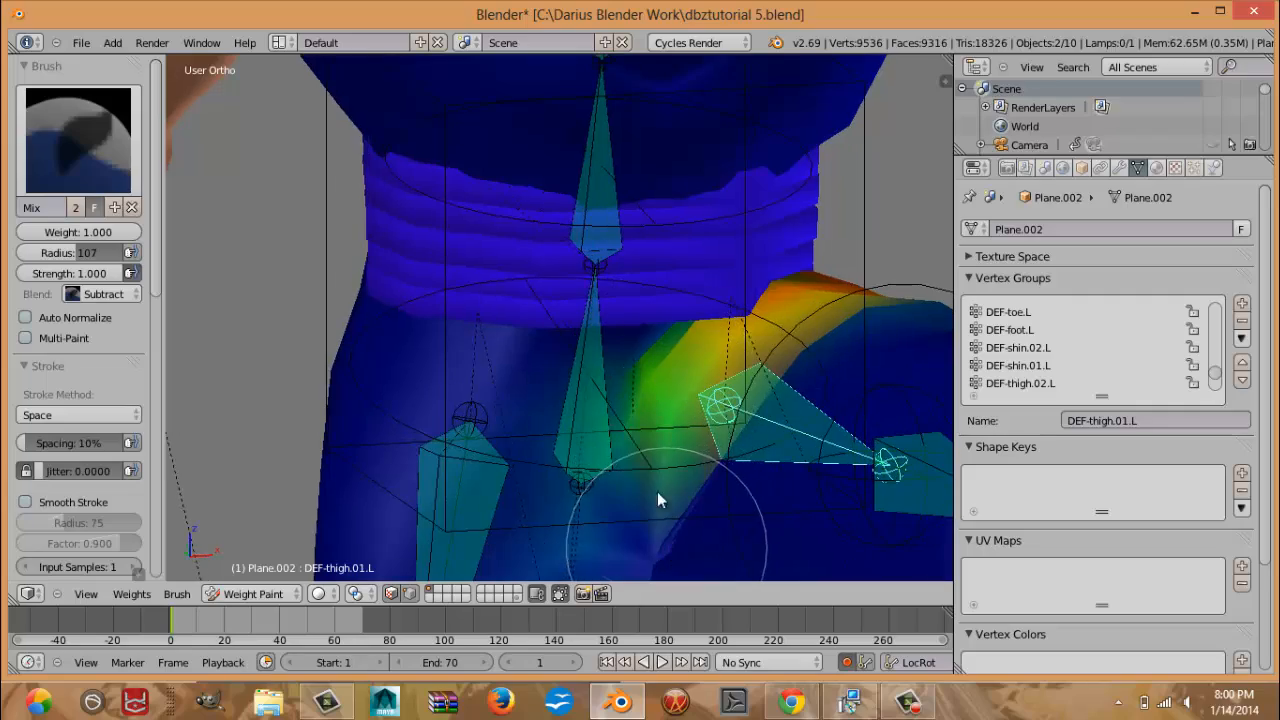
pyautogui.moveTo(657, 495)
pyautogui.mouseDown(button='middle')
pyautogui.moveTo(830, 475)
pyautogui.moveTo(744, 435)
pyautogui.mouseUp(button='middle')
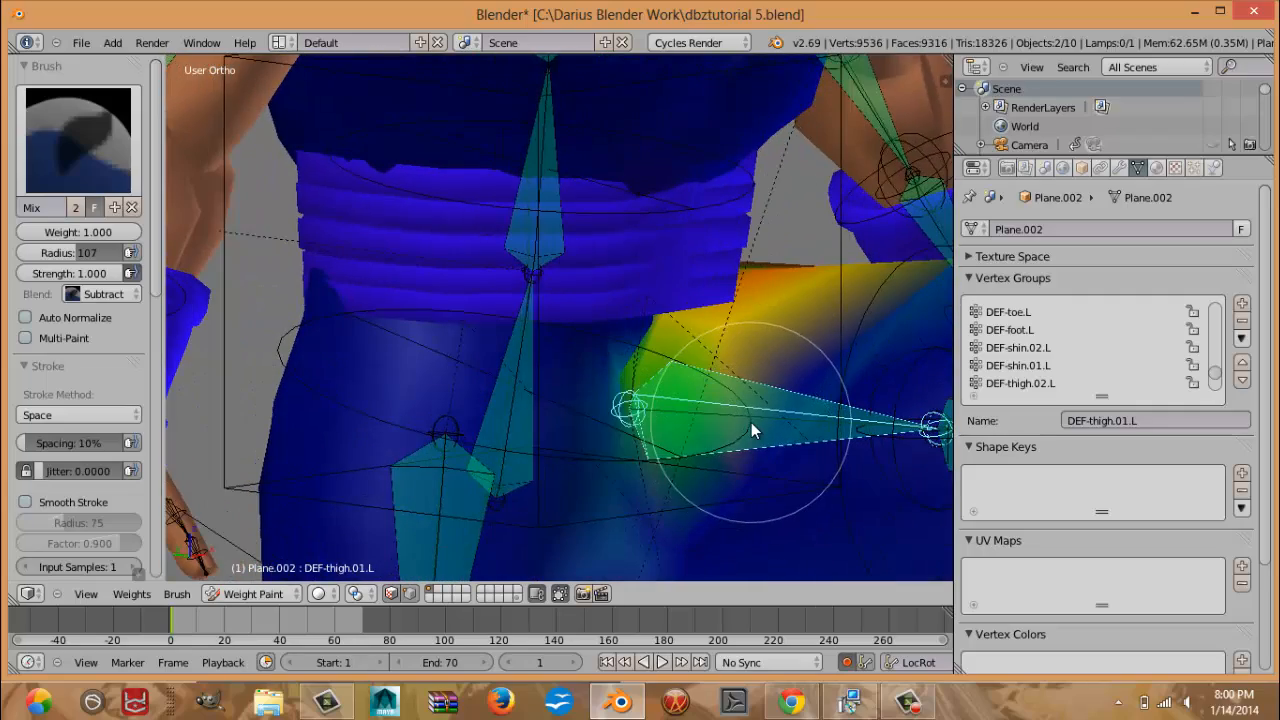
pyautogui.hotkey('ctrl', 'z')
pyautogui.hotkey('ctrl', 'z')
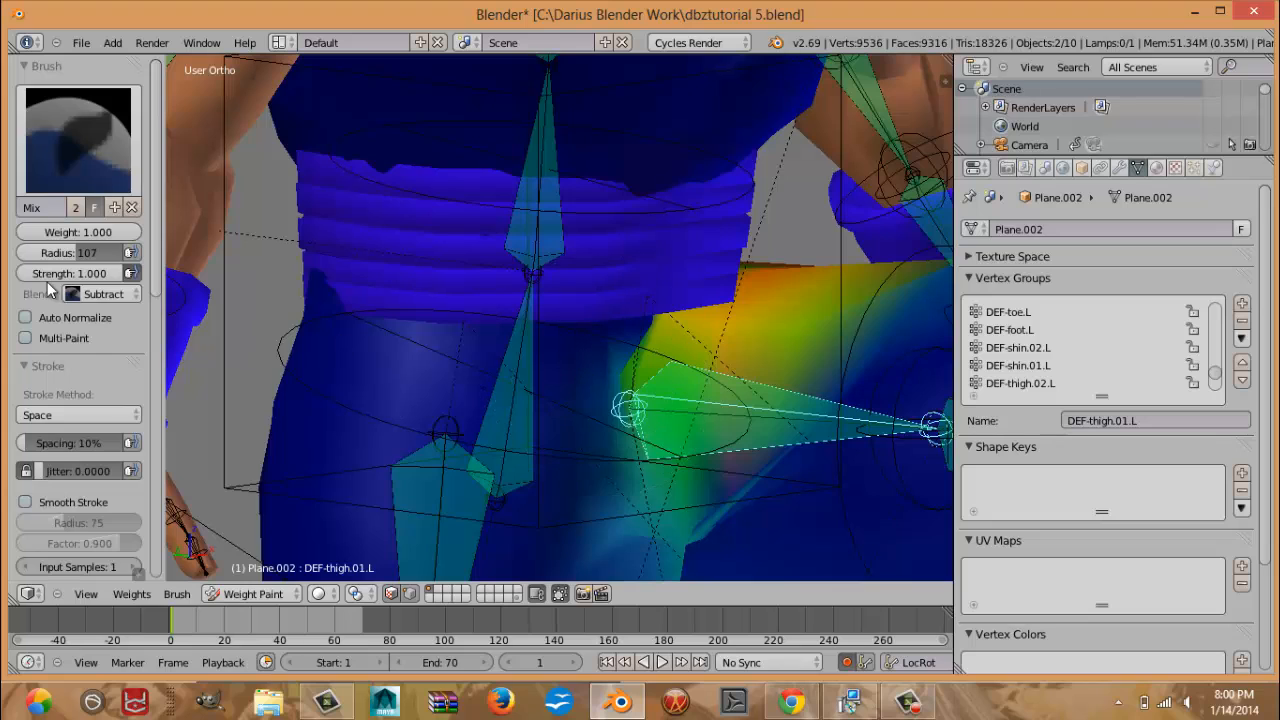
# Paint DEF-thigh.01.L weight of 1.000 over the left inner thigh and hip using the Mix blending mode.
pyautogui.click(82, 293)
pyautogui.click(109, 276)
pyautogui.moveTo(547, 483); pyautogui.dragTo(602, 503, button='middle')
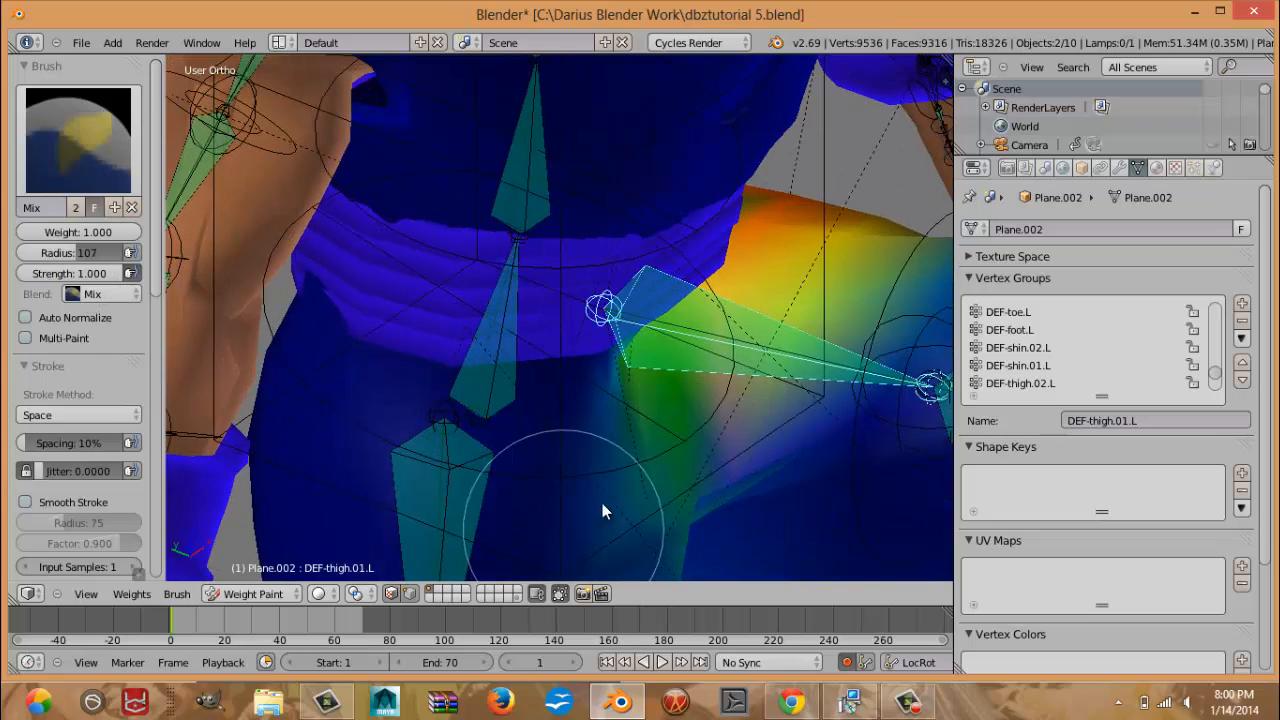
pyautogui.moveTo(741, 451)
pyautogui.mouseDown()
pyautogui.moveTo(760, 436)
pyautogui.moveTo(729, 421)
pyautogui.mouseUp()
pyautogui.moveTo(729, 419)
pyautogui.mouseDown(button='middle')
pyautogui.moveTo(691, 377)
pyautogui.moveTo(724, 454)
pyautogui.mouseUp(button='middle')
pyautogui.moveTo(701, 453)
pyautogui.mouseDown()
pyautogui.moveTo(719, 401)
pyautogui.moveTo(766, 372)
pyautogui.moveTo(782, 340)
pyautogui.mouseUp()
pyautogui.moveTo(782, 340)
pyautogui.mouseDown(button='middle')
pyautogui.moveTo(666, 419)
pyautogui.moveTo(759, 415)
pyautogui.moveTo(659, 420)
pyautogui.moveTo(724, 416)
pyautogui.moveTo(580, 348)
pyautogui.moveTo(623, 377)
pyautogui.moveTo(597, 400)
pyautogui.mouseUp(button='middle')
# Switch the brush back to Subtract and remove DEF-thigh.01.L weight at the left hip crease below the belt.
pyautogui.scroll(5, 557, 412)
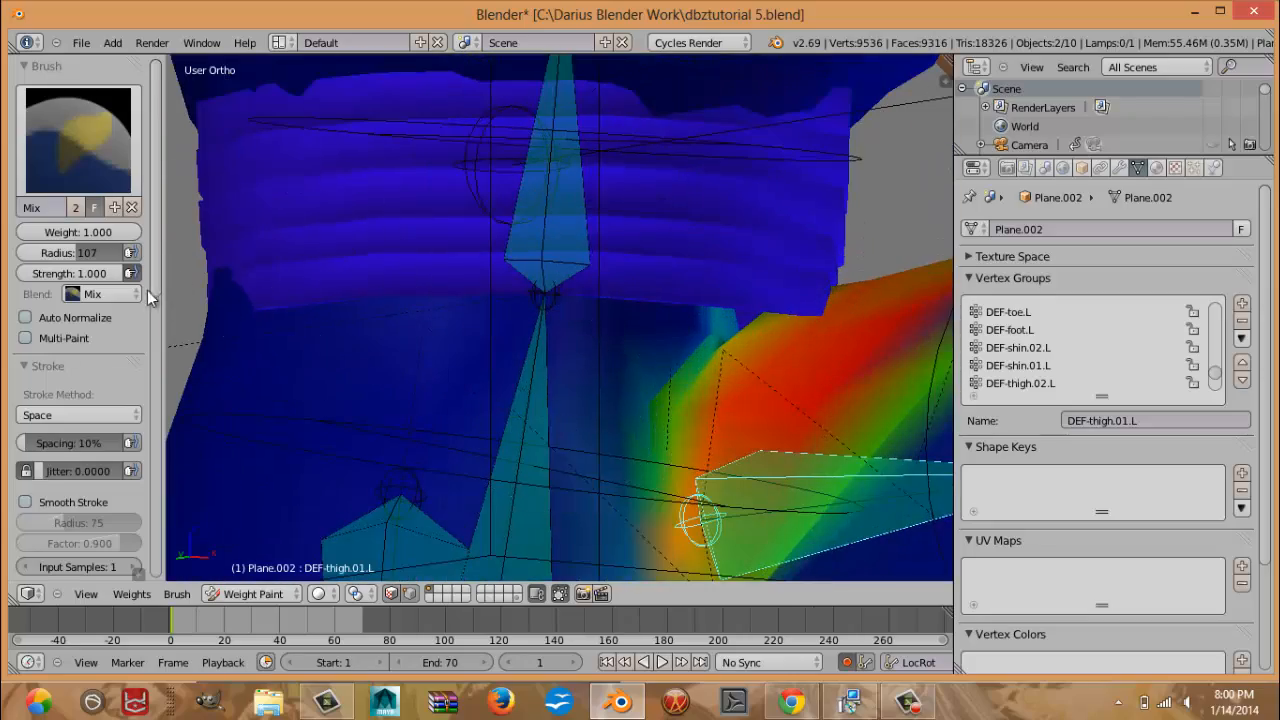
pyautogui.click(118, 293)
pyautogui.click(120, 231)
pyautogui.keyDown('shift'); pyautogui.moveTo(341, 352); pyautogui.dragTo(320, 352, button='middle'); pyautogui.keyUp('shift')
pyautogui.scroll(5, 330, 358)
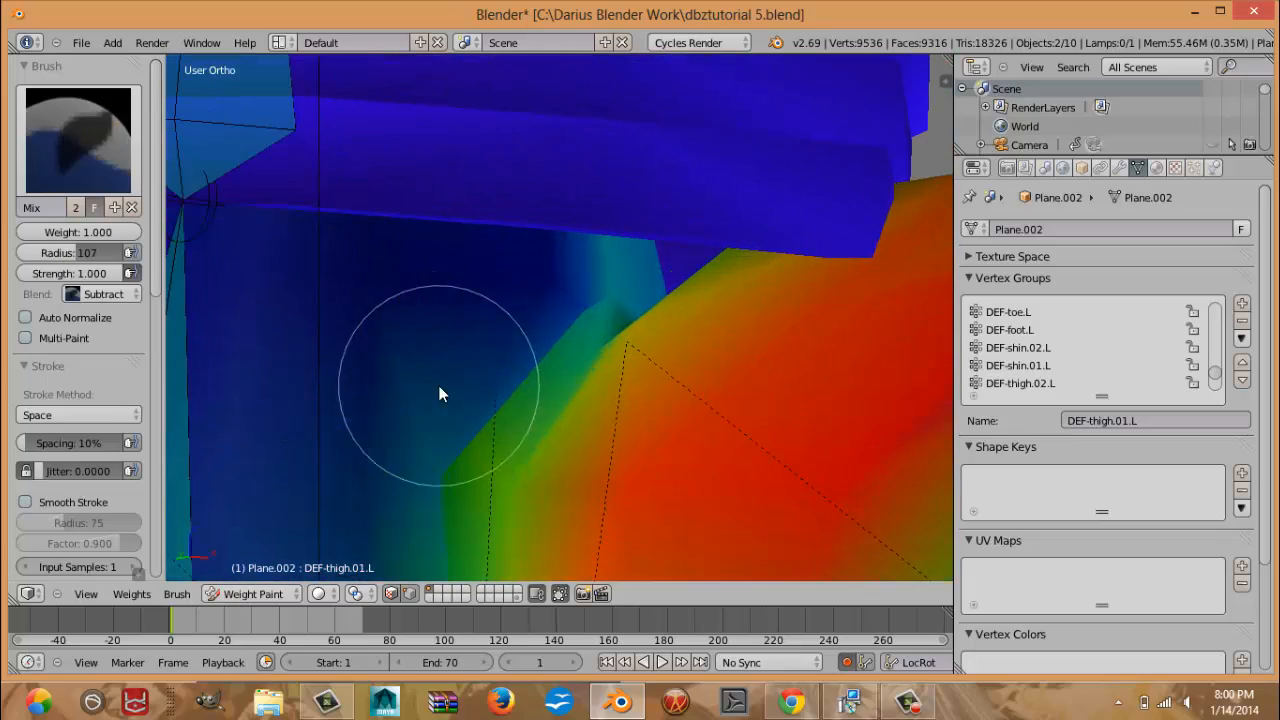
pyautogui.click(587, 335)
pyautogui.scroll(-2, 635, 347)
pyautogui.moveTo(636, 353)
pyautogui.mouseDown(button='middle')
pyautogui.moveTo(700, 314)
pyautogui.moveTo(711, 337)
pyautogui.moveTo(629, 366)
pyautogui.moveTo(532, 337)
pyautogui.moveTo(559, 295)
pyautogui.moveTo(519, 292)
pyautogui.moveTo(459, 329)
pyautogui.moveTo(484, 393)
pyautogui.moveTo(605, 407)
pyautogui.moveTo(534, 391)
pyautogui.moveTo(578, 320)
pyautogui.moveTo(517, 328)
pyautogui.moveTo(493, 412)
pyautogui.moveTo(557, 394)
pyautogui.moveTo(337, 456)
pyautogui.mouseUp(button='middle')
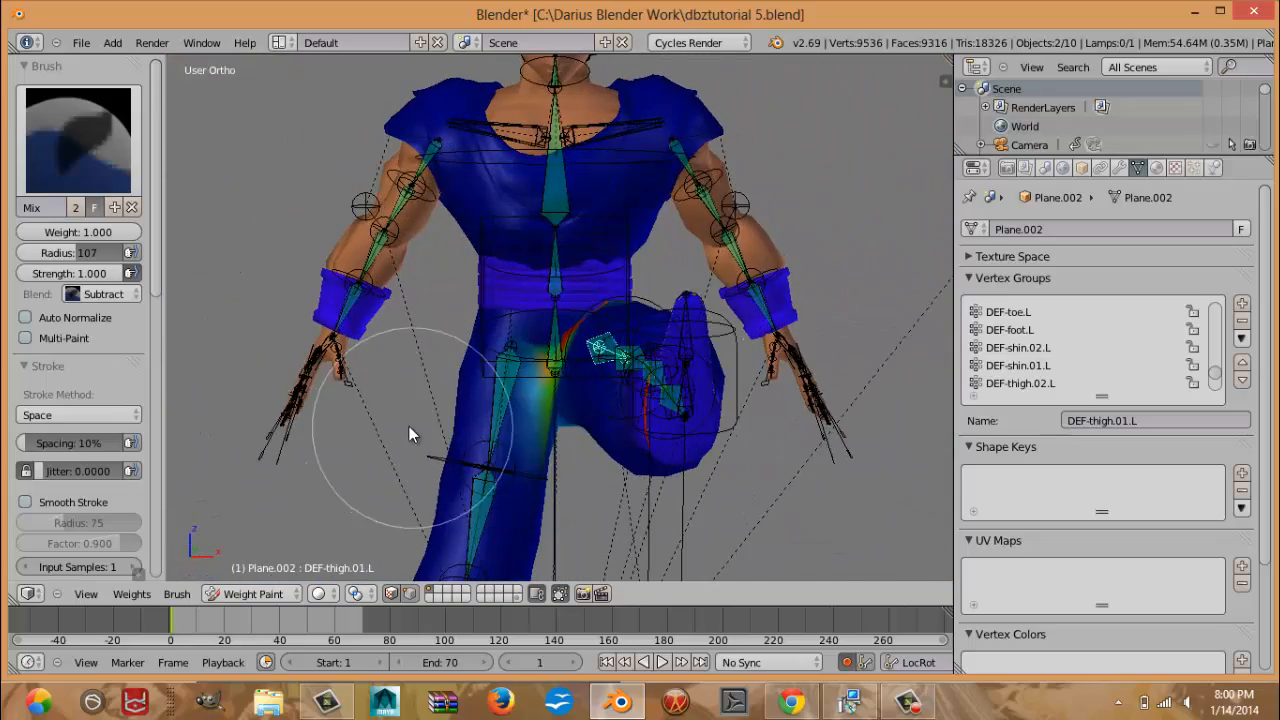
# Select the DEF-thigh.01.R bone to display its weights on the pants, and clear the rotation of all pose bones.
pyautogui.moveTo(423, 403)
pyautogui.mouseDown(button='middle')
pyautogui.moveTo(510, 379)
pyautogui.moveTo(535, 424)
pyautogui.moveTo(516, 422)
pyautogui.mouseUp(button='middle')
pyautogui.rightClick(494, 410)
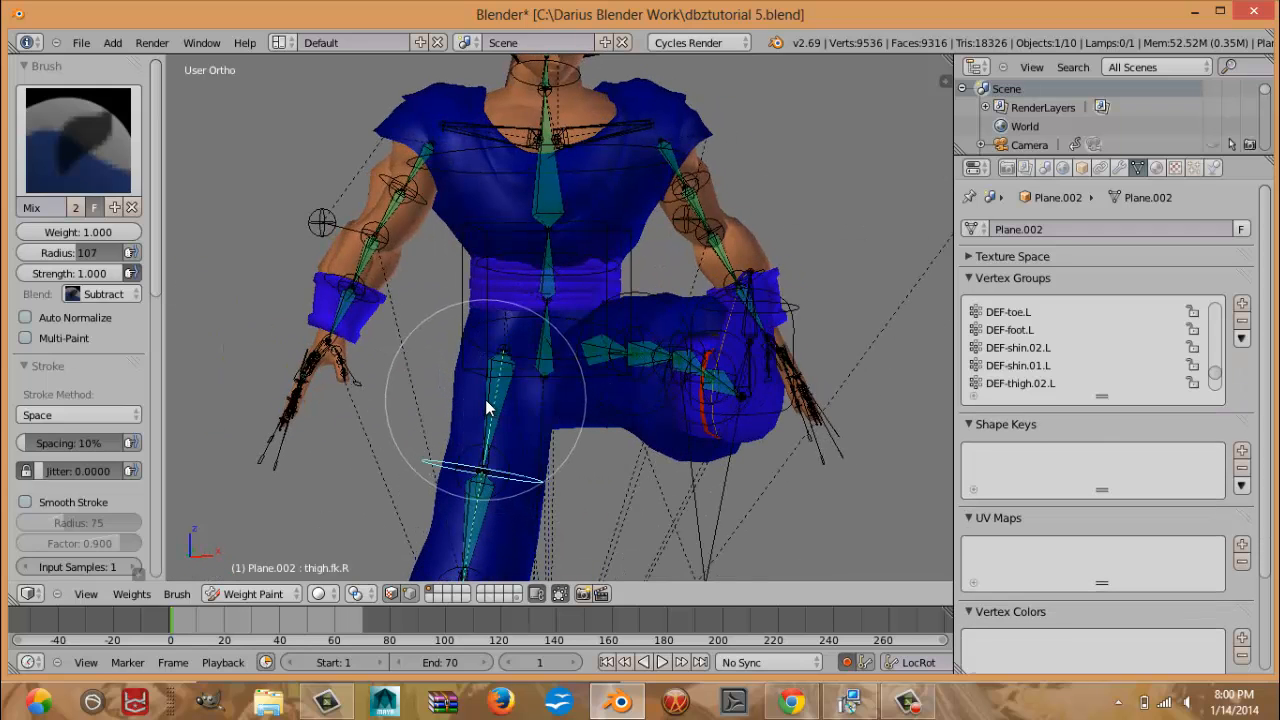
pyautogui.rightClick(458, 422)
pyautogui.moveTo(458, 422)
pyautogui.mouseDown(button='middle')
pyautogui.moveTo(557, 456)
pyautogui.moveTo(505, 456)
pyautogui.moveTo(577, 455)
pyautogui.moveTo(486, 462)
pyautogui.moveTo(294, 399)
pyautogui.moveTo(406, 427)
pyautogui.mouseUp(button='middle')
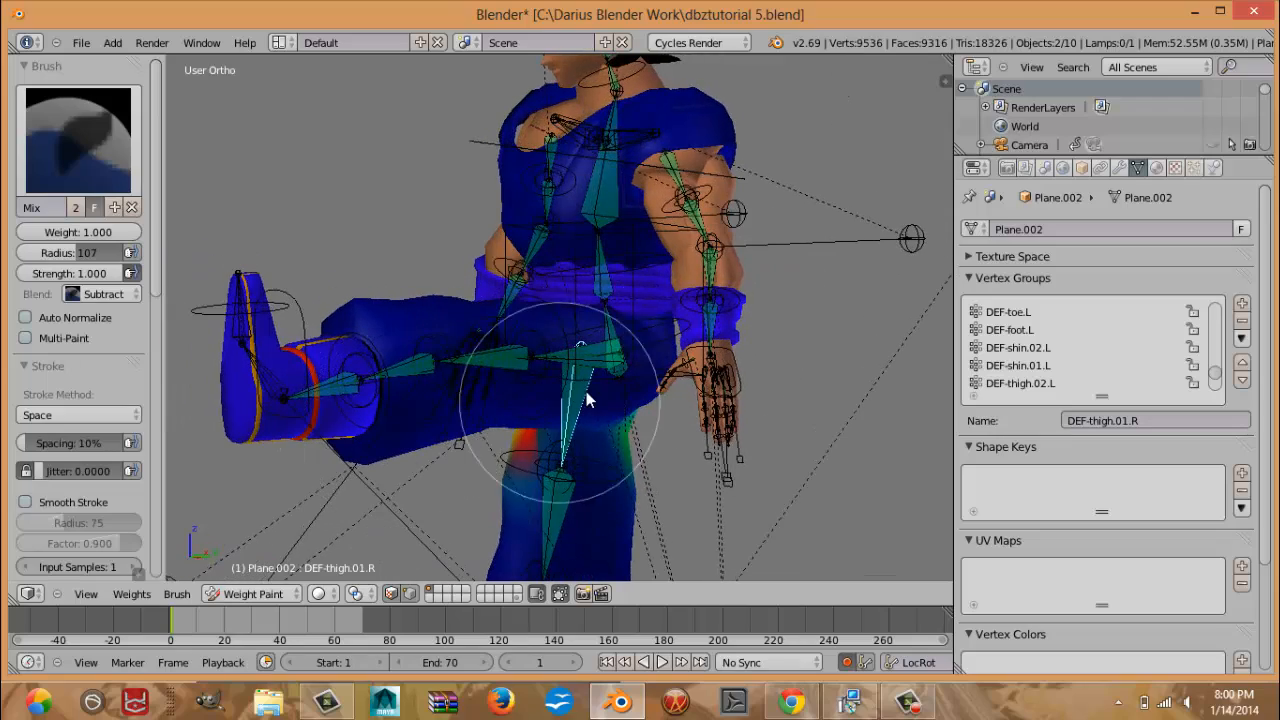
pyautogui.moveTo(481, 410)
pyautogui.mouseDown(button='middle')
pyautogui.moveTo(638, 407)
pyautogui.moveTo(609, 405)
pyautogui.mouseUp(button='middle')
pyautogui.press('a')
pyautogui.hotkey('alt', 'r')
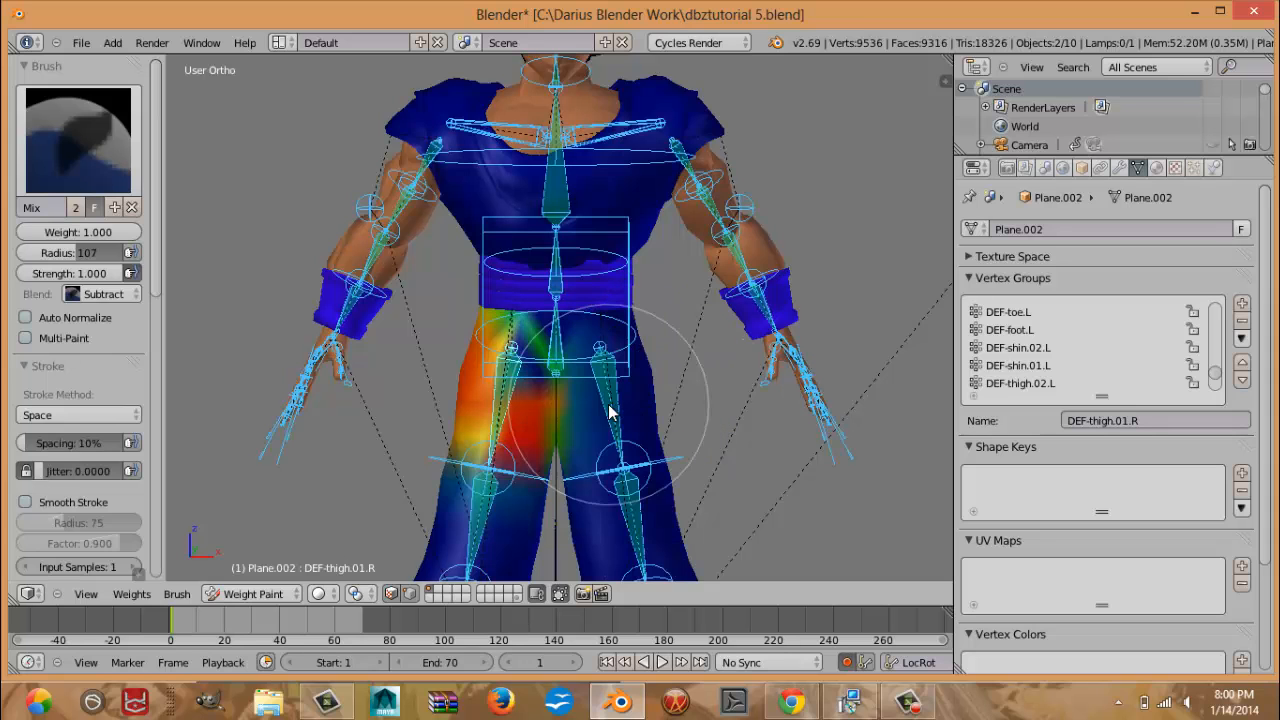
# Take the pants mesh out of Weight Paint and return it to Object Mode.
pyautogui.press('Tab')
pyautogui.scroll(-4, 620, 420)
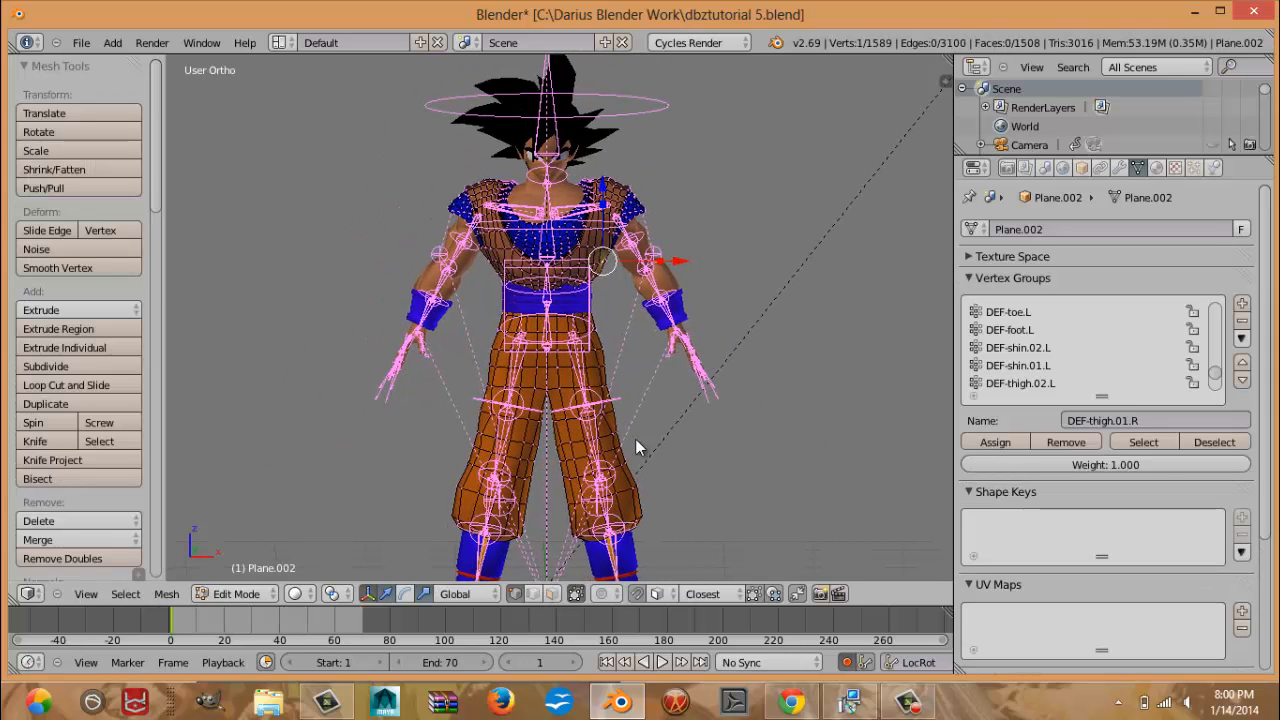
pyautogui.press('Tab')
pyautogui.hotkey('ctrl', 'Tab')
pyautogui.scroll(2, 560, 427)
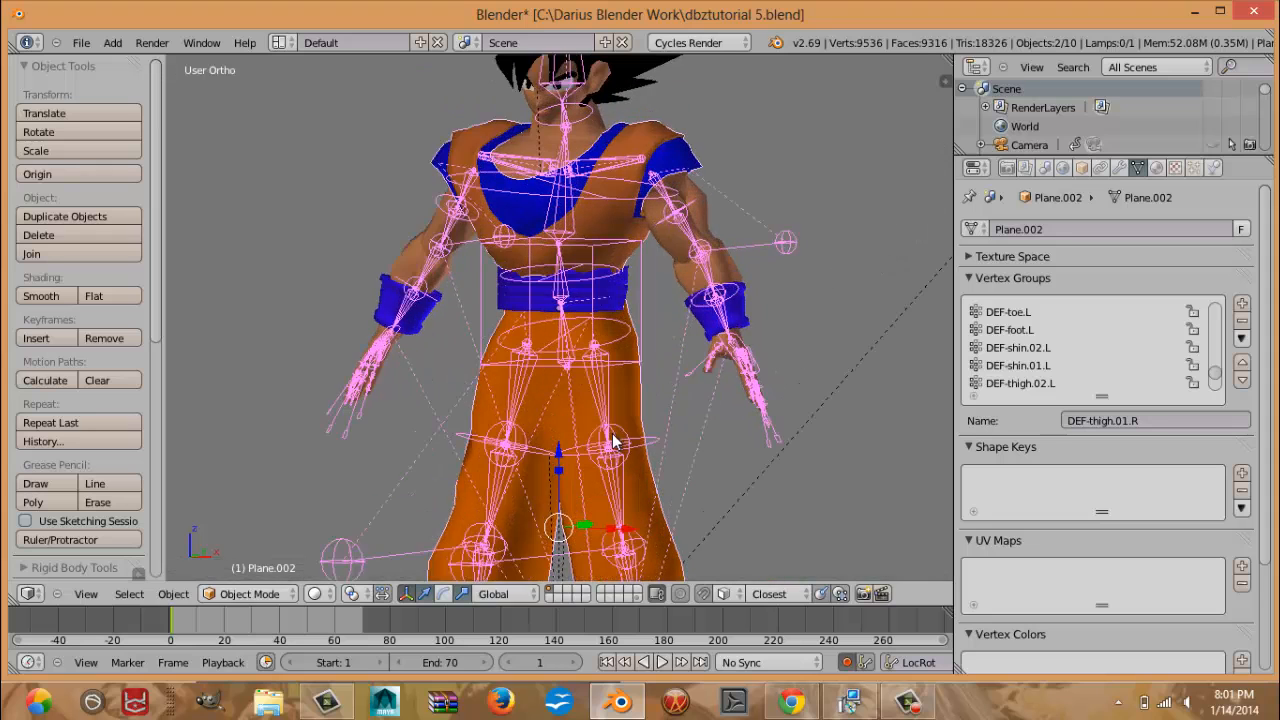
pyautogui.scroll(4, 560, 425)
# Test how the left thumb bends by scaling its thumb.L control bone, and cancel the scaling.
pyautogui.rightClick(663, 424)
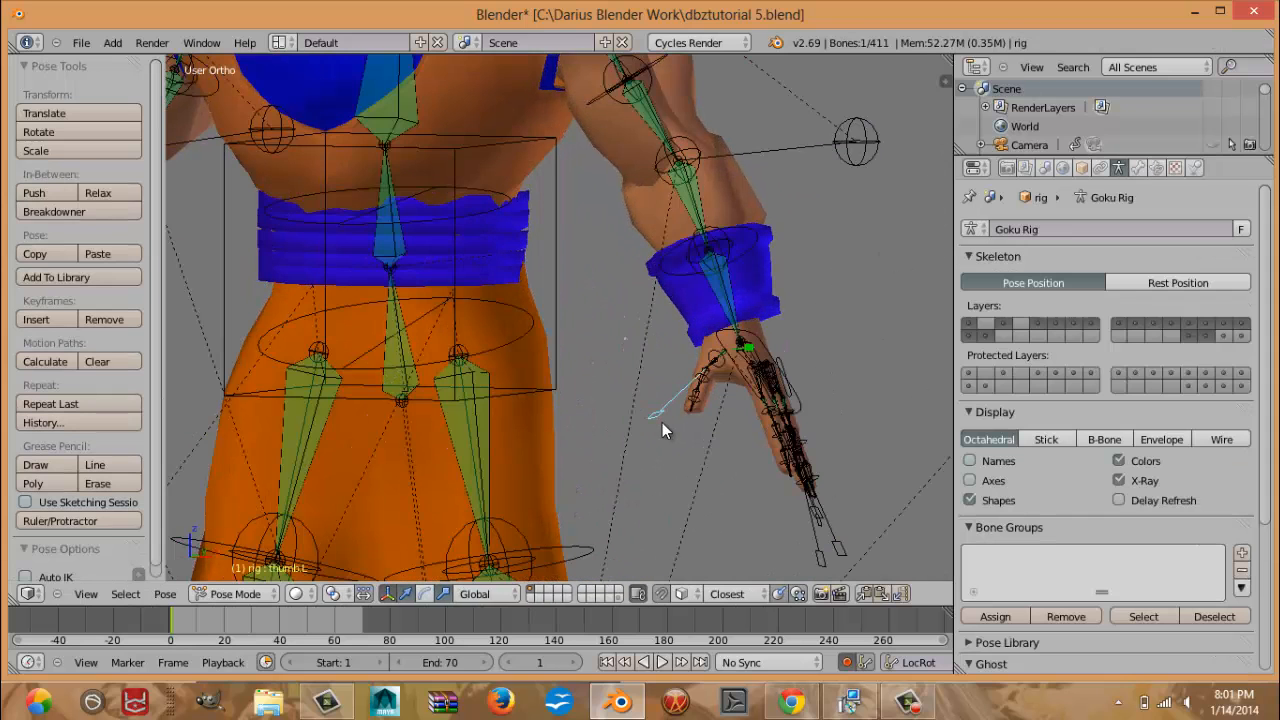
pyautogui.press('s')
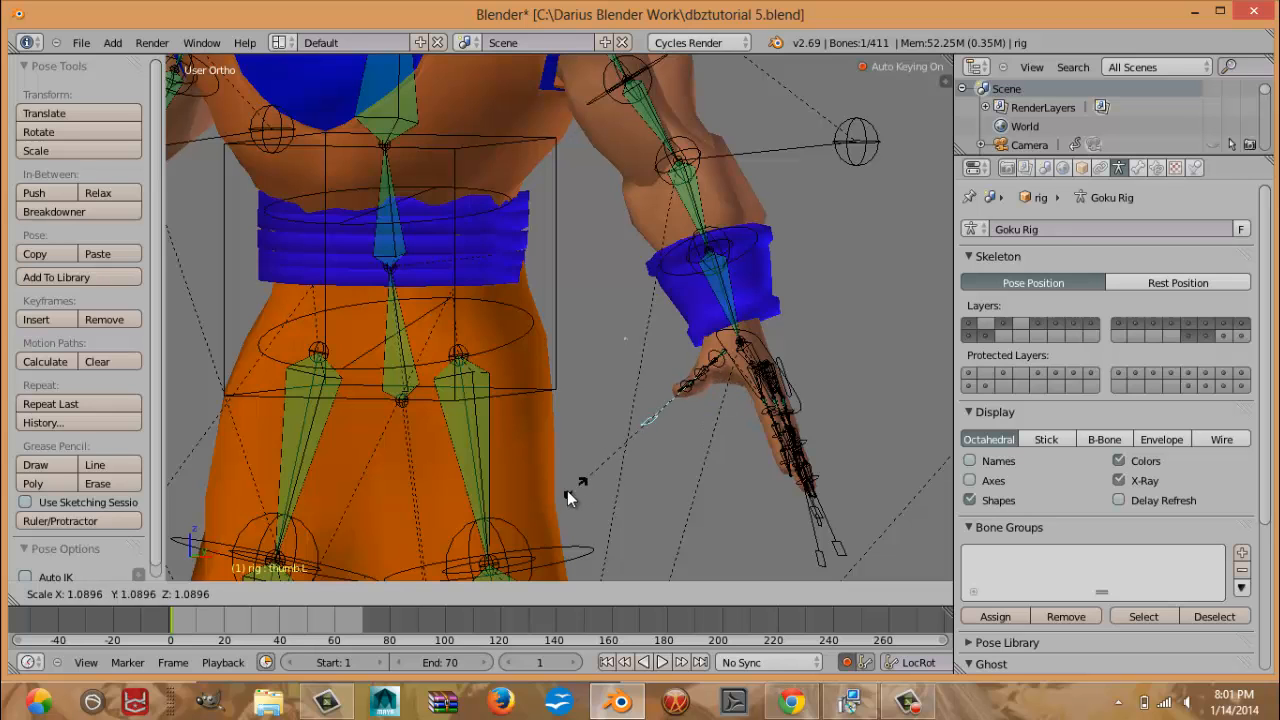
pyautogui.rightClick(667, 421)
pyautogui.moveTo(705, 434); pyautogui.dragTo(602, 437, button='middle')
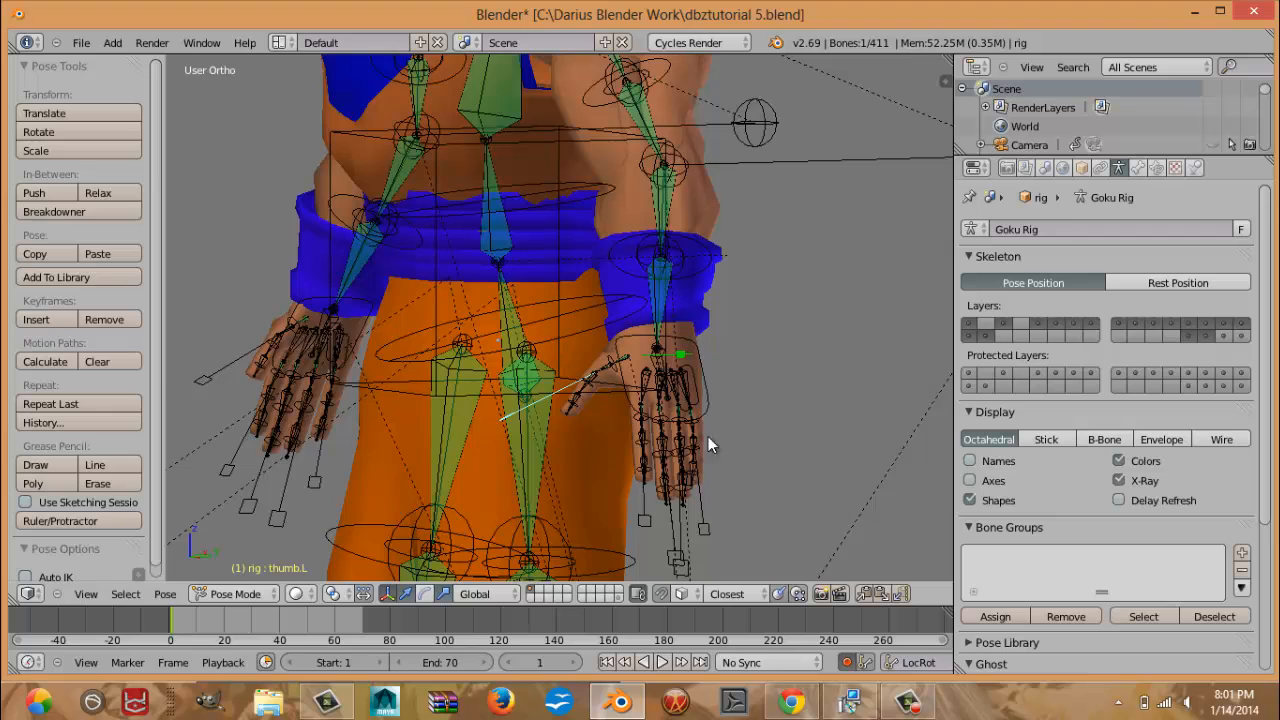
pyautogui.keyDown('shift'); pyautogui.moveTo(708, 436); pyautogui.dragTo(768, 324, button='middle'); pyautogui.keyUp('shift')
# Test the left pinky, ring, middle and index finger controls by scaling each one and cancelling.
pyautogui.rightClick(767, 412)
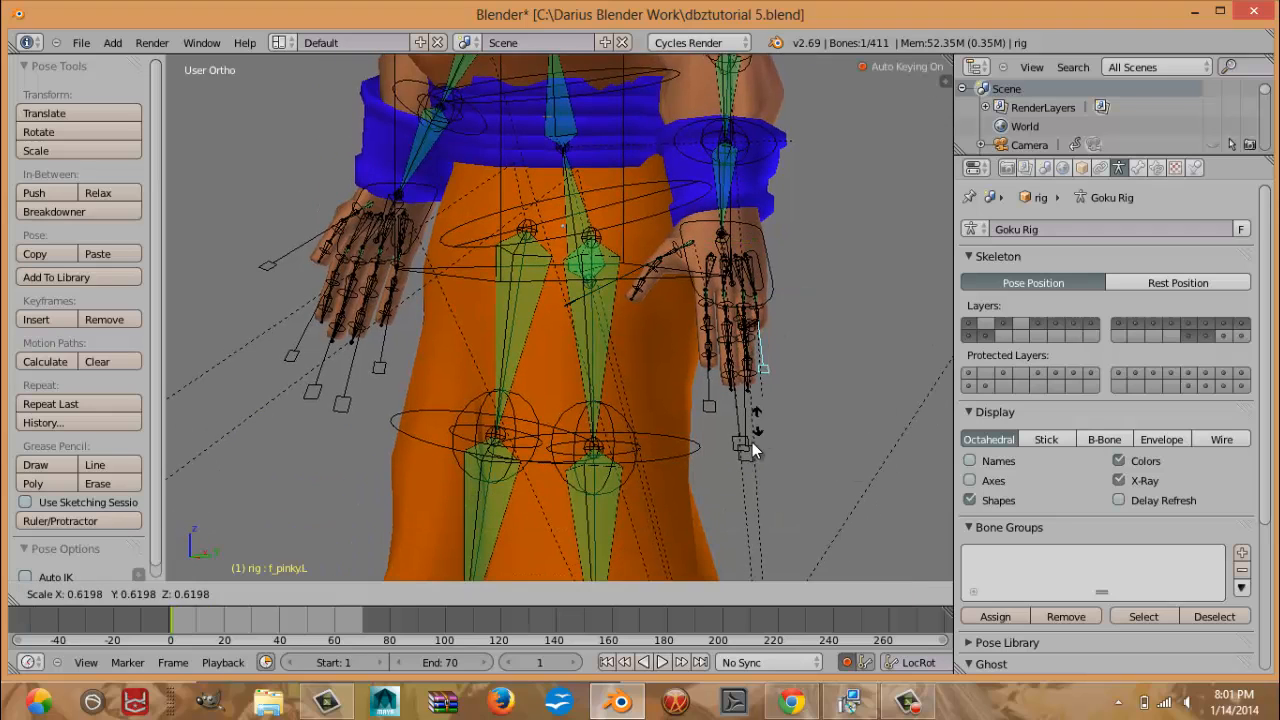
pyautogui.rightClick(746, 459)
pyautogui.press('s')
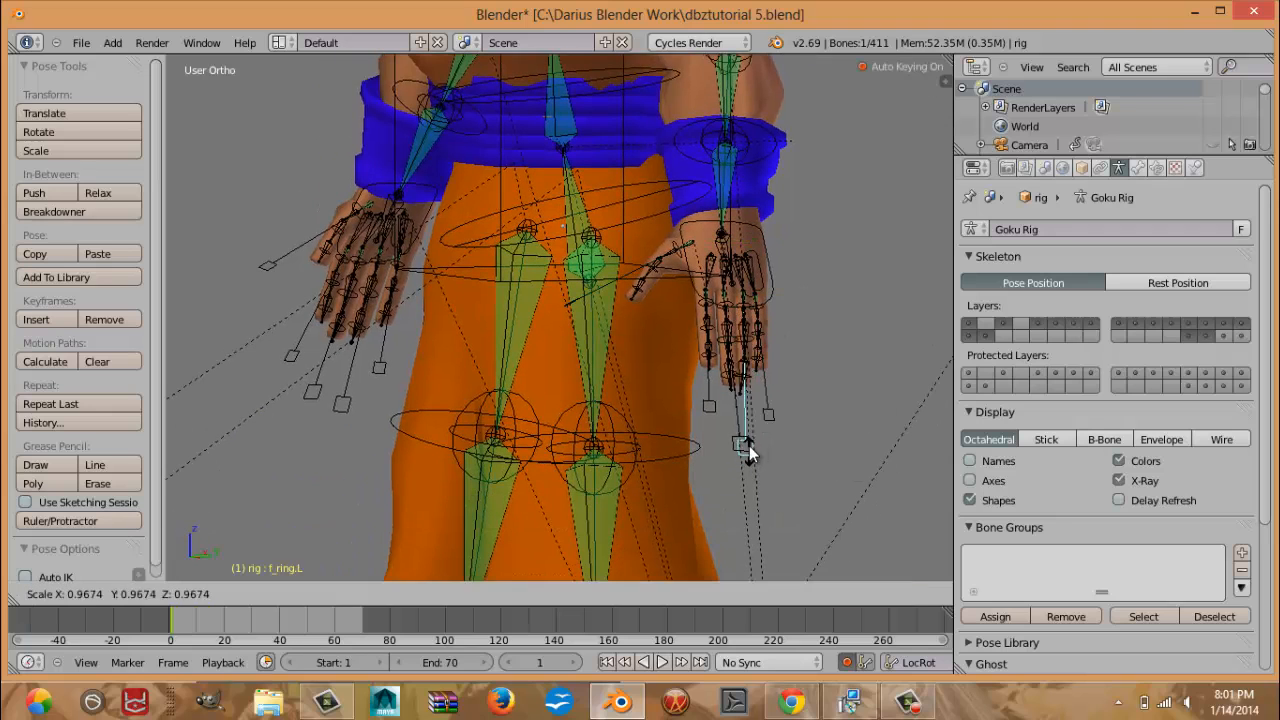
pyautogui.rightClick(752, 401)
pyautogui.rightClick(727, 443)
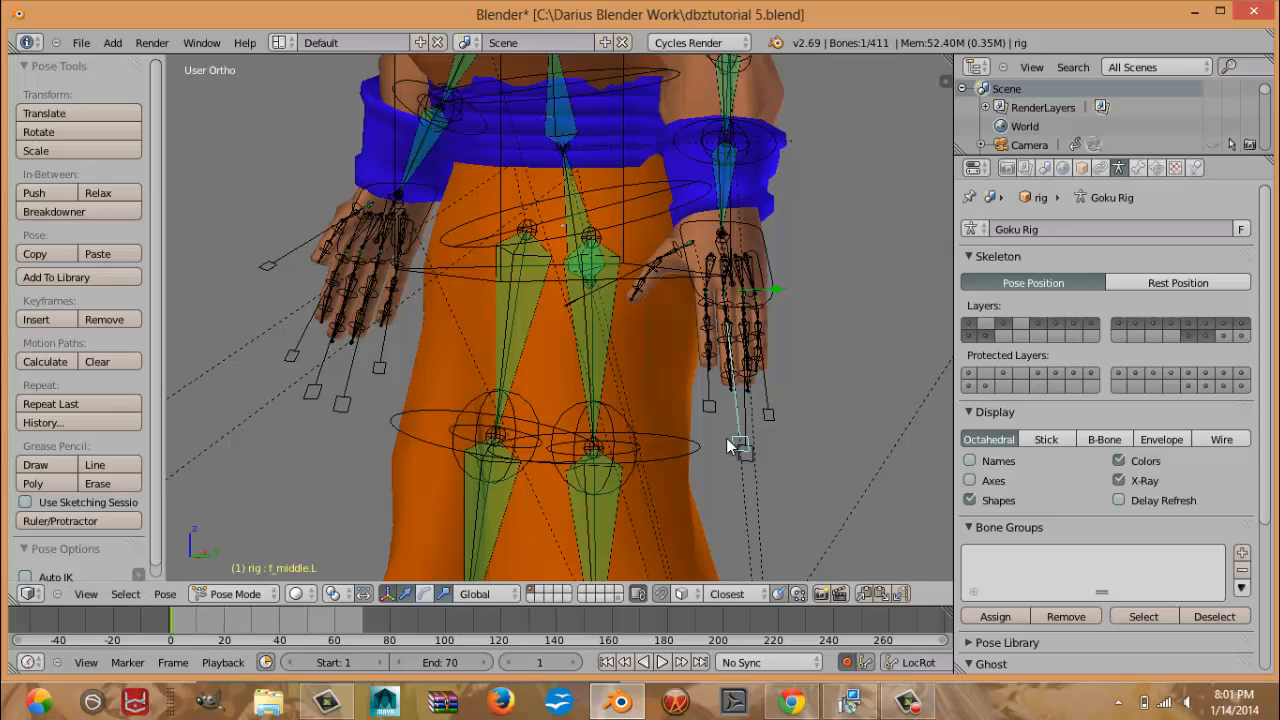
pyautogui.press('s')
pyautogui.rightClick(721, 375)
pyautogui.rightClick(712, 405)
pyautogui.press('s')
pyautogui.rightClick(689, 373)
# Delete the stray Sphere object located beside the left hand.
pyautogui.scroll(-5, 590, 487)
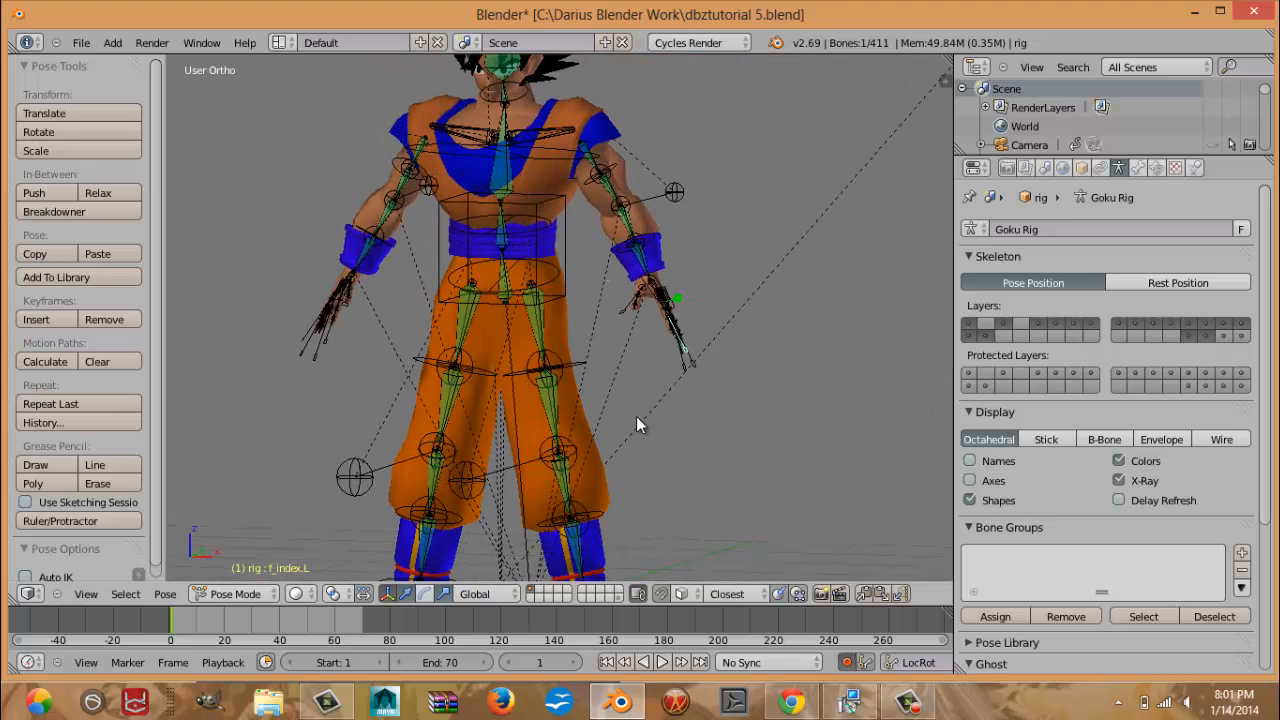
pyautogui.scroll(1, 583, 304)
pyautogui.rightClick(618, 282)
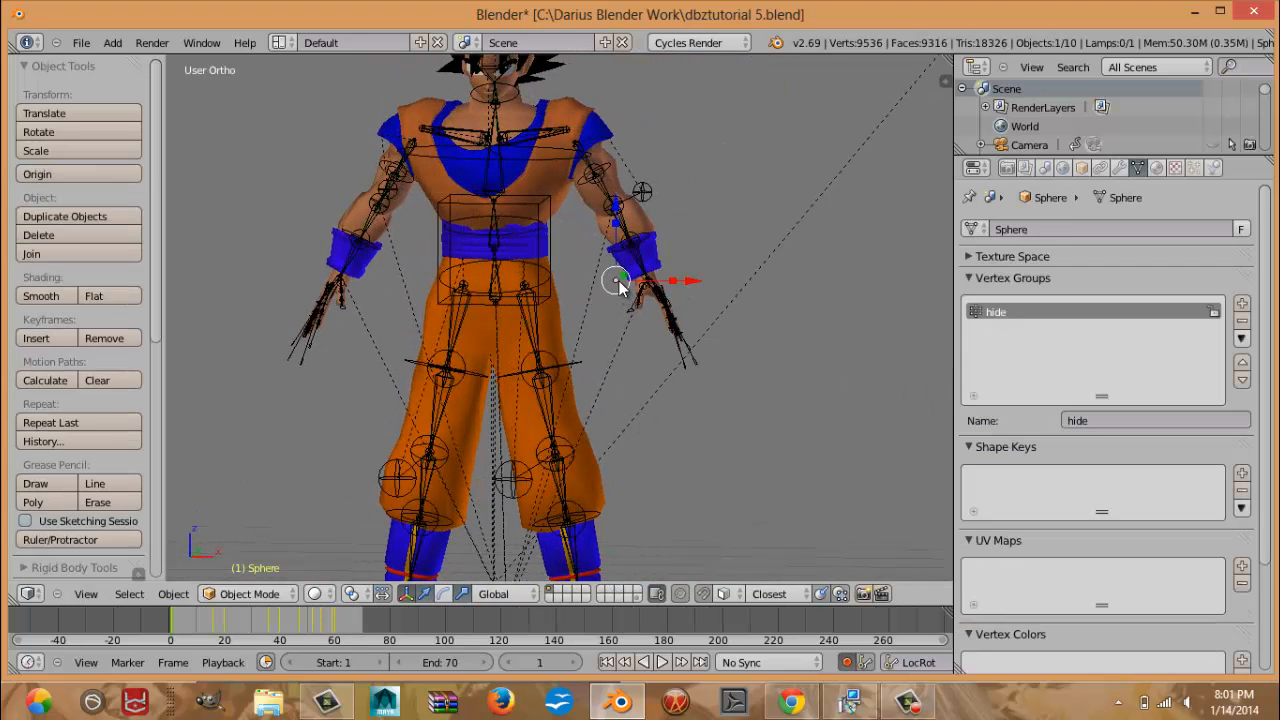
pyautogui.press('x')
pyautogui.click(600, 280)
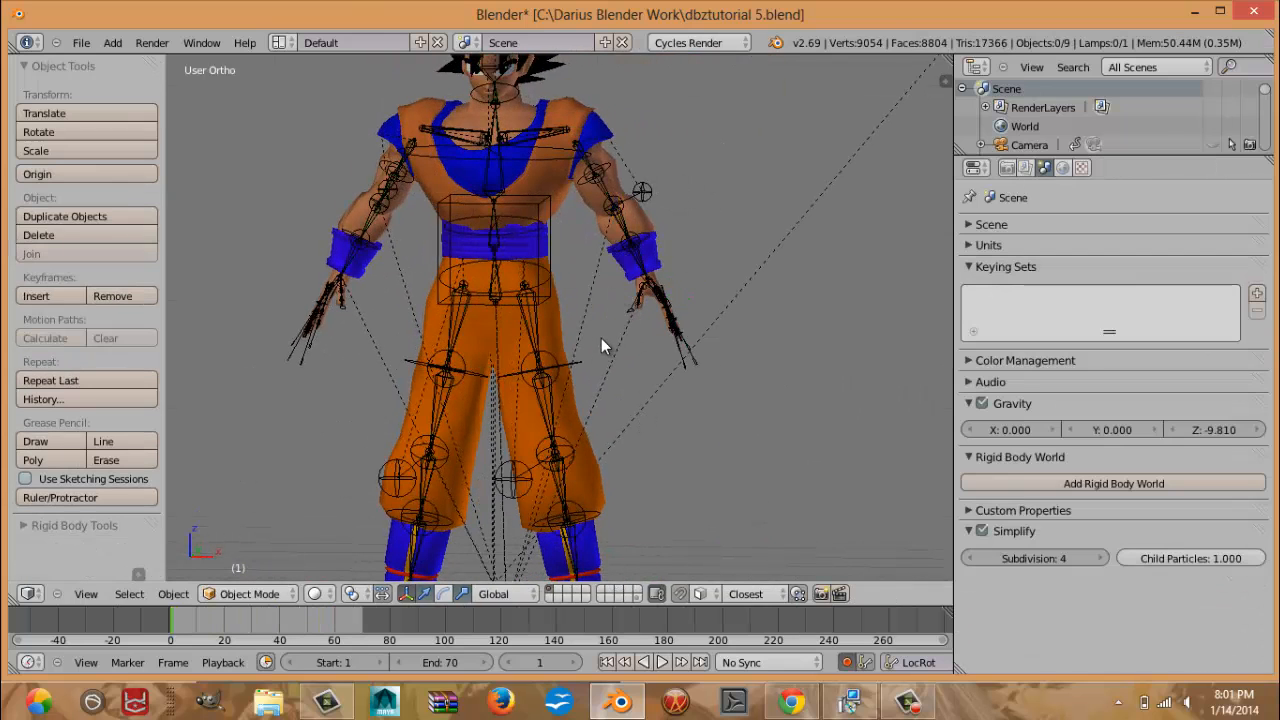
# Select the elbow_target.ik.R control in side view and bring up the rig's Rig Layers settings.
pyautogui.press('KP_1')
pyautogui.scroll(-6, 600, 294)
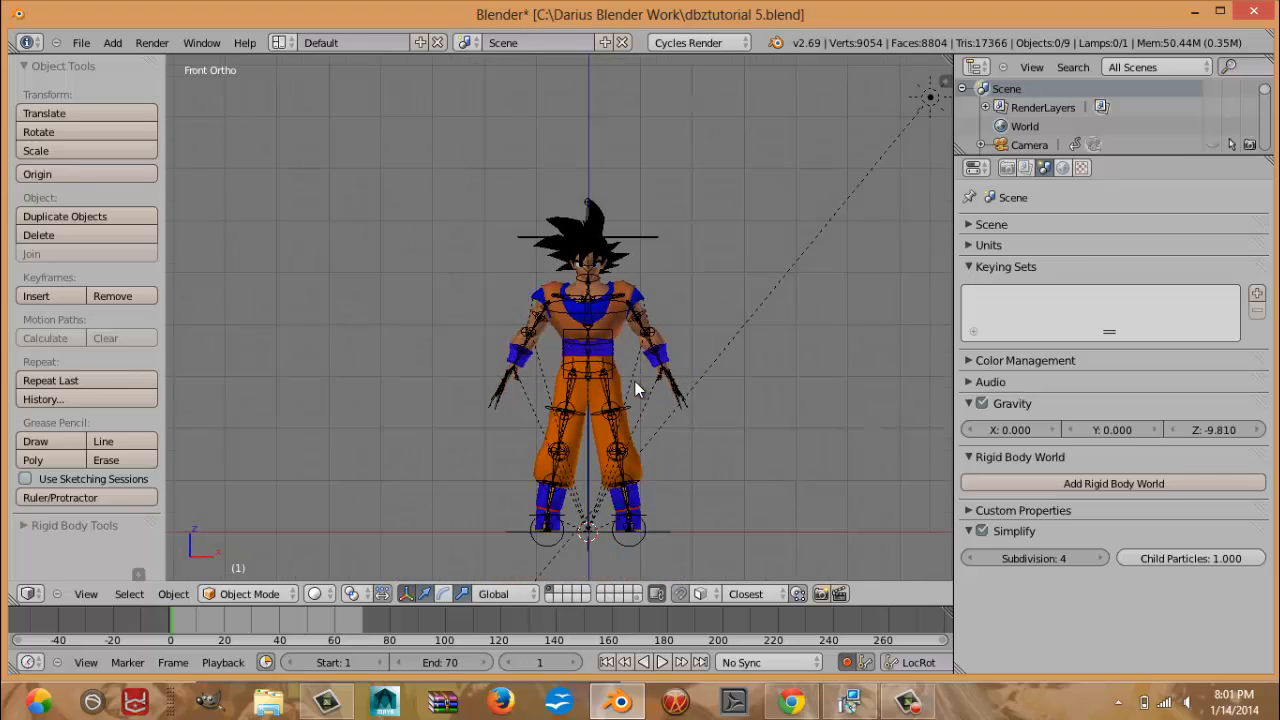
pyautogui.press('KP_3')
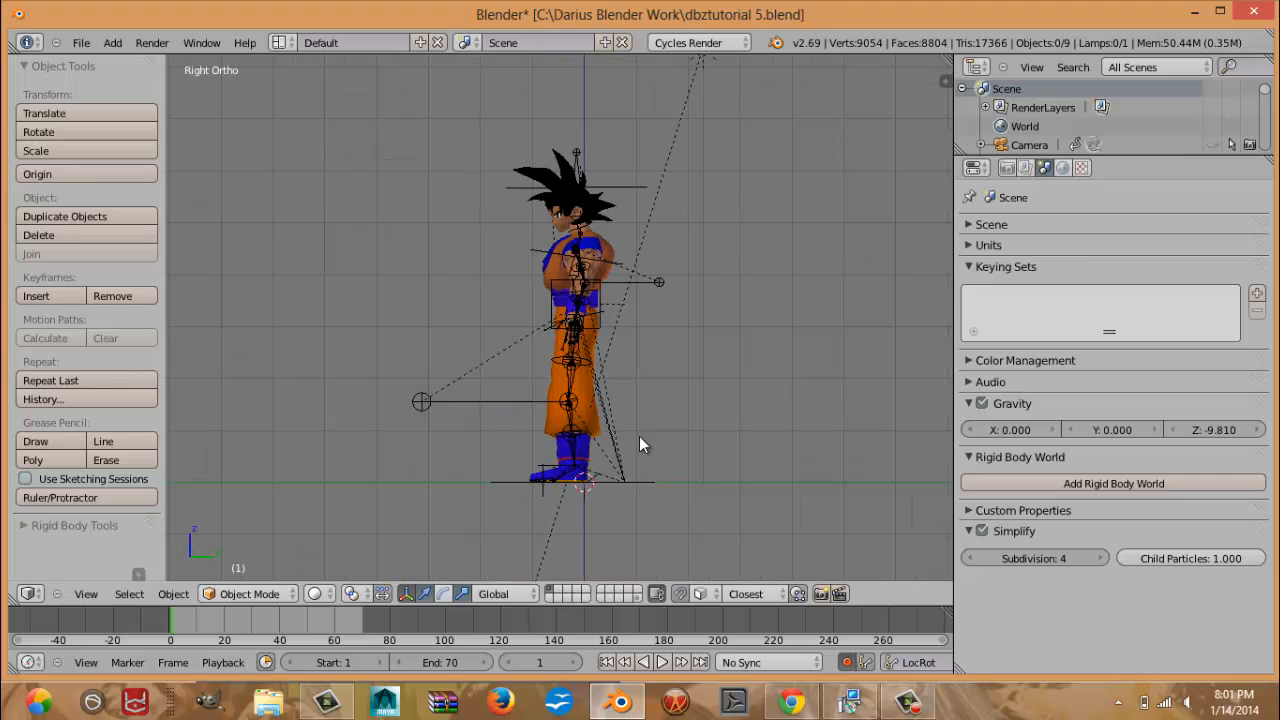
pyautogui.scroll(2, 639, 436)
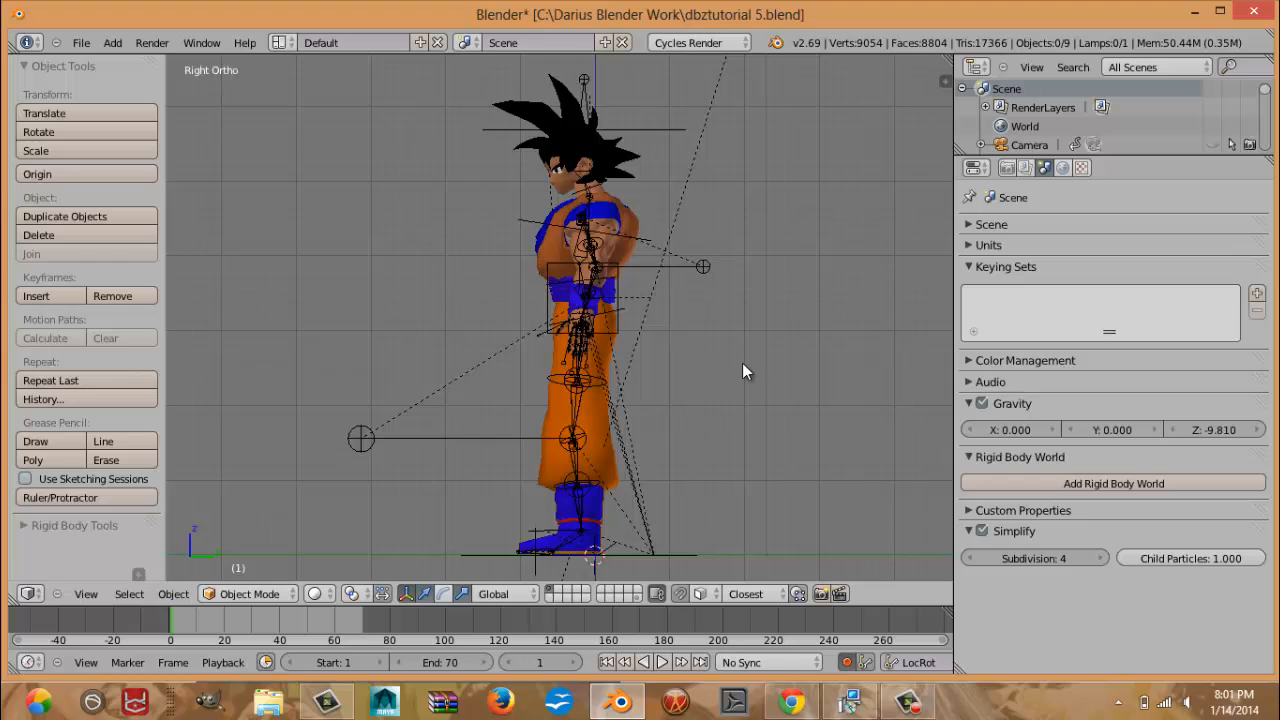
pyautogui.press('n')
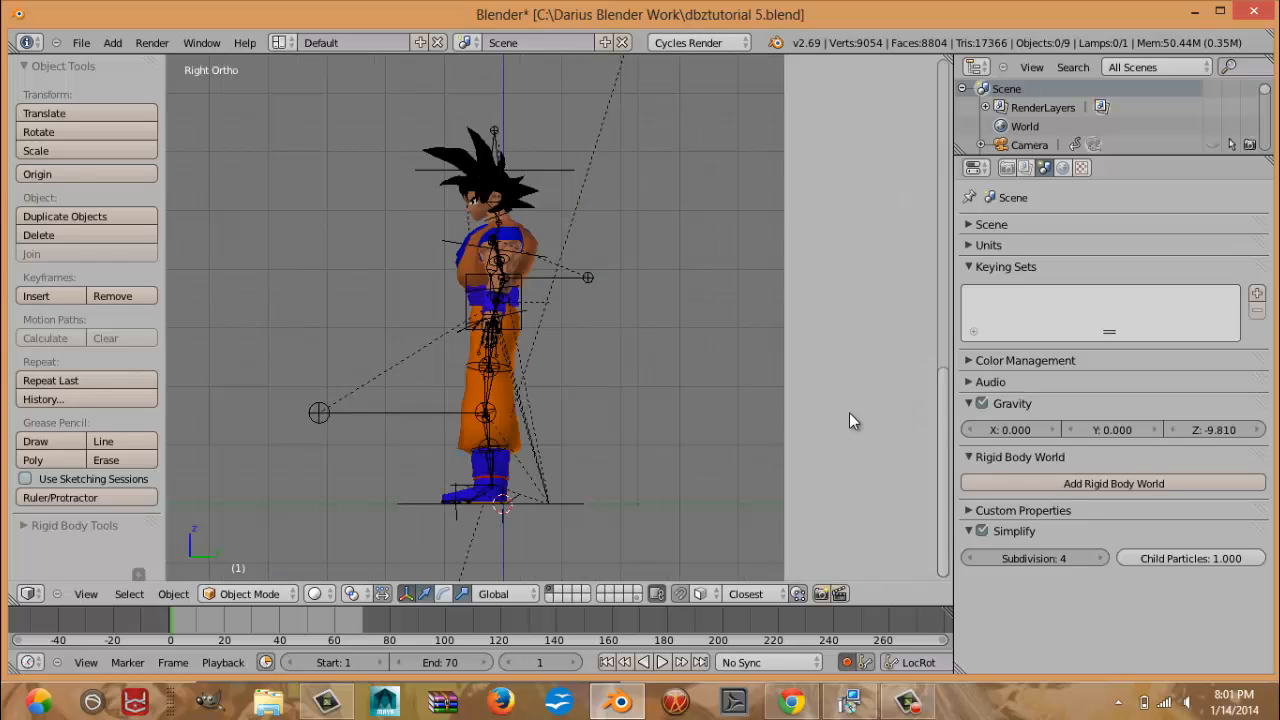
pyautogui.scroll(5, 850, 413)
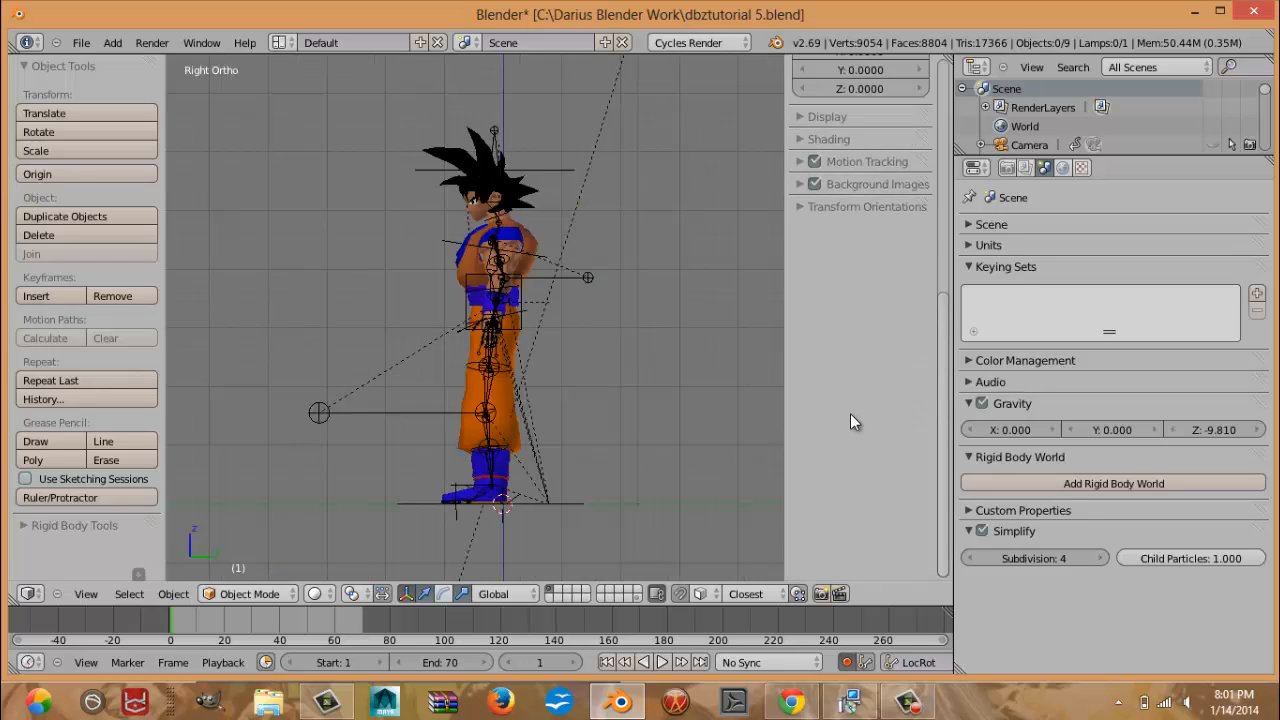
pyautogui.rightClick(577, 276)
pyautogui.scroll(-12, 858, 340)
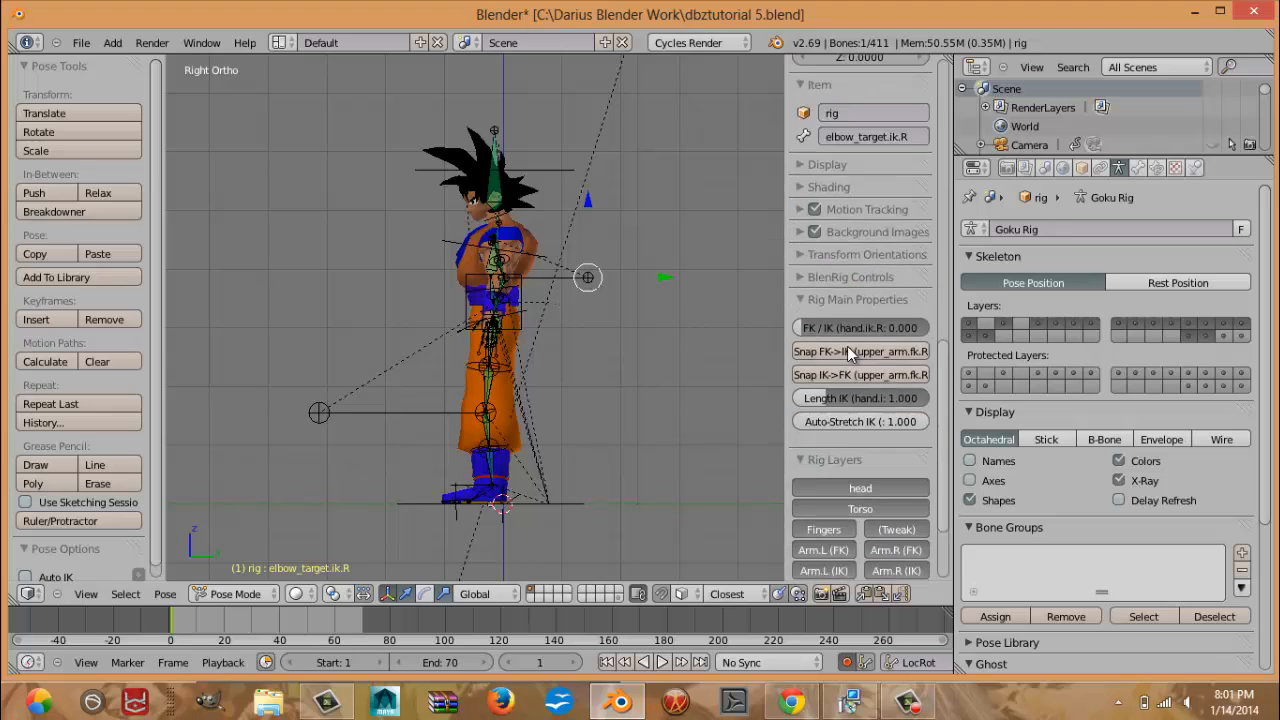
pyautogui.scroll(-3, 880, 340)
pyautogui.scroll(-1, 885, 353)
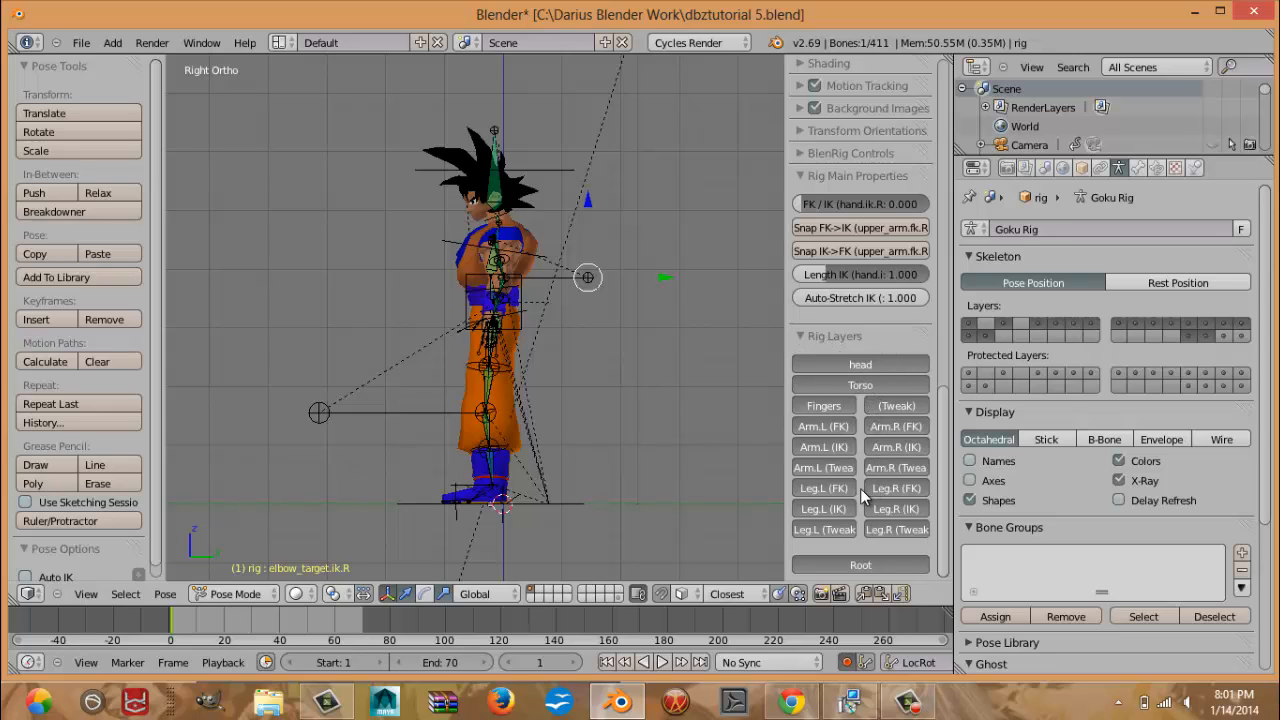
# Hide the FK and Tweak rig layers of both the left and right legs.
pyautogui.click(829, 487)
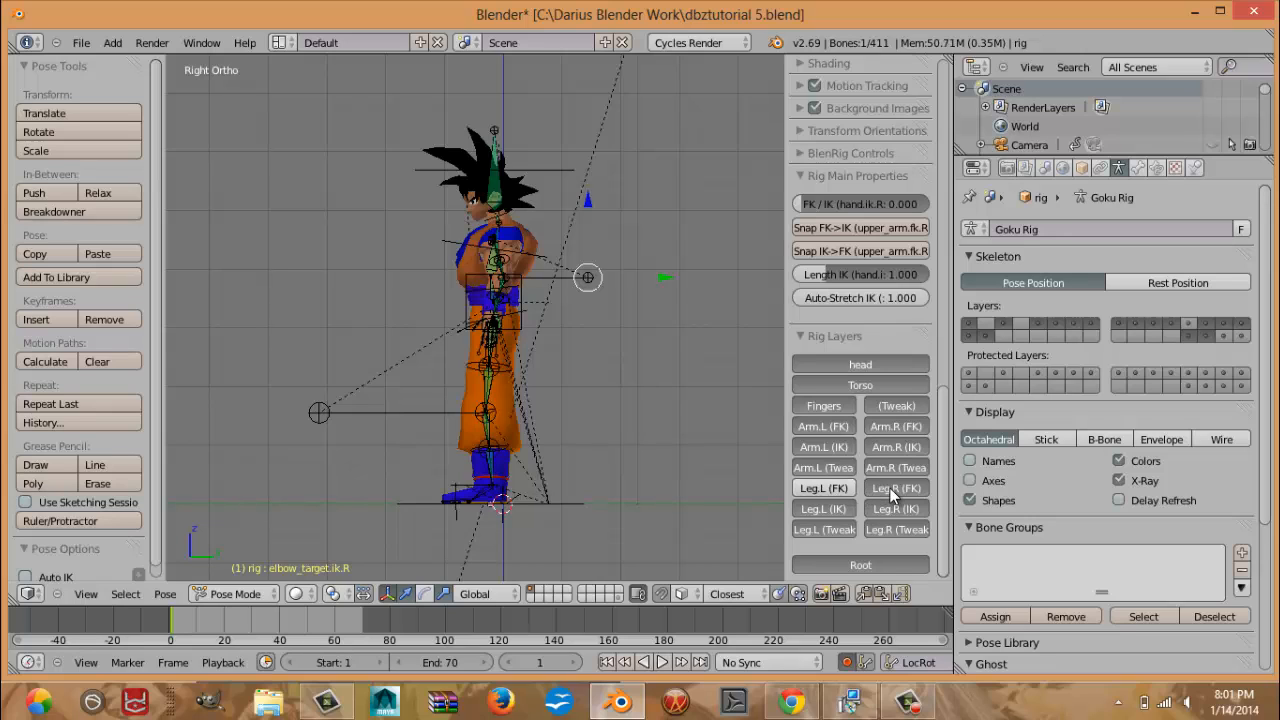
pyautogui.click(892, 489)
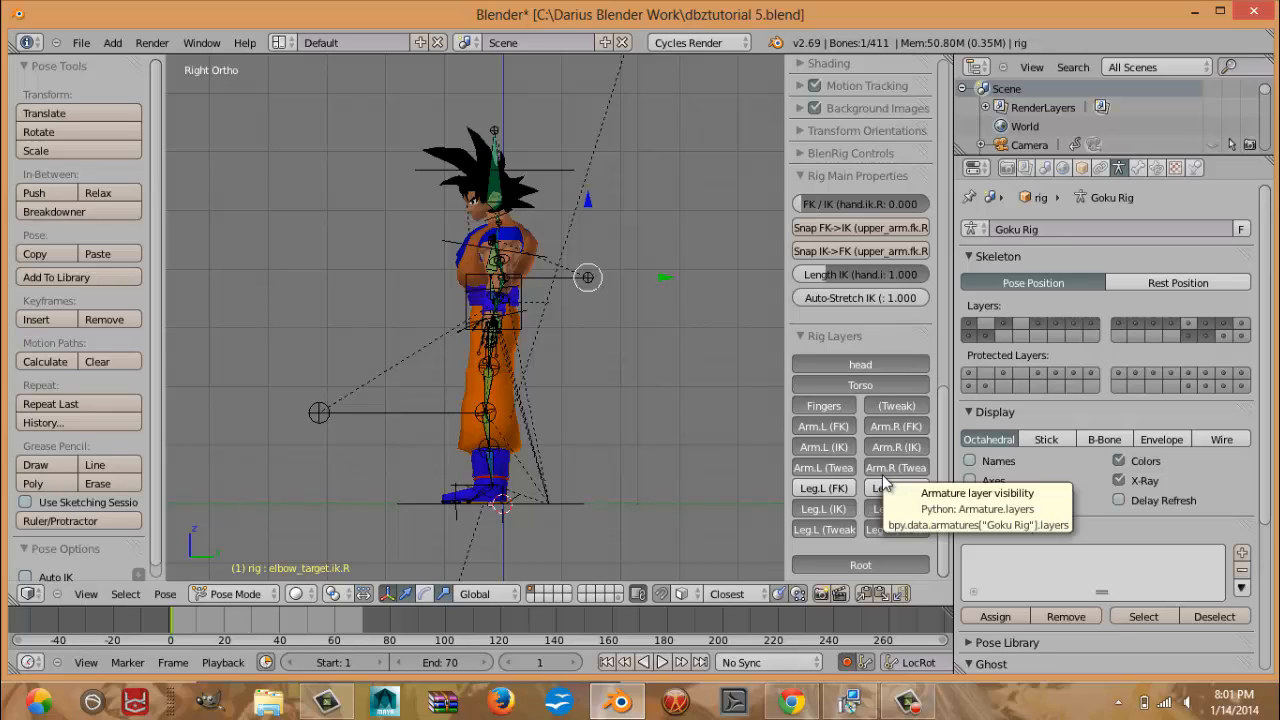
pyautogui.click(833, 530)
pyautogui.click(886, 529)
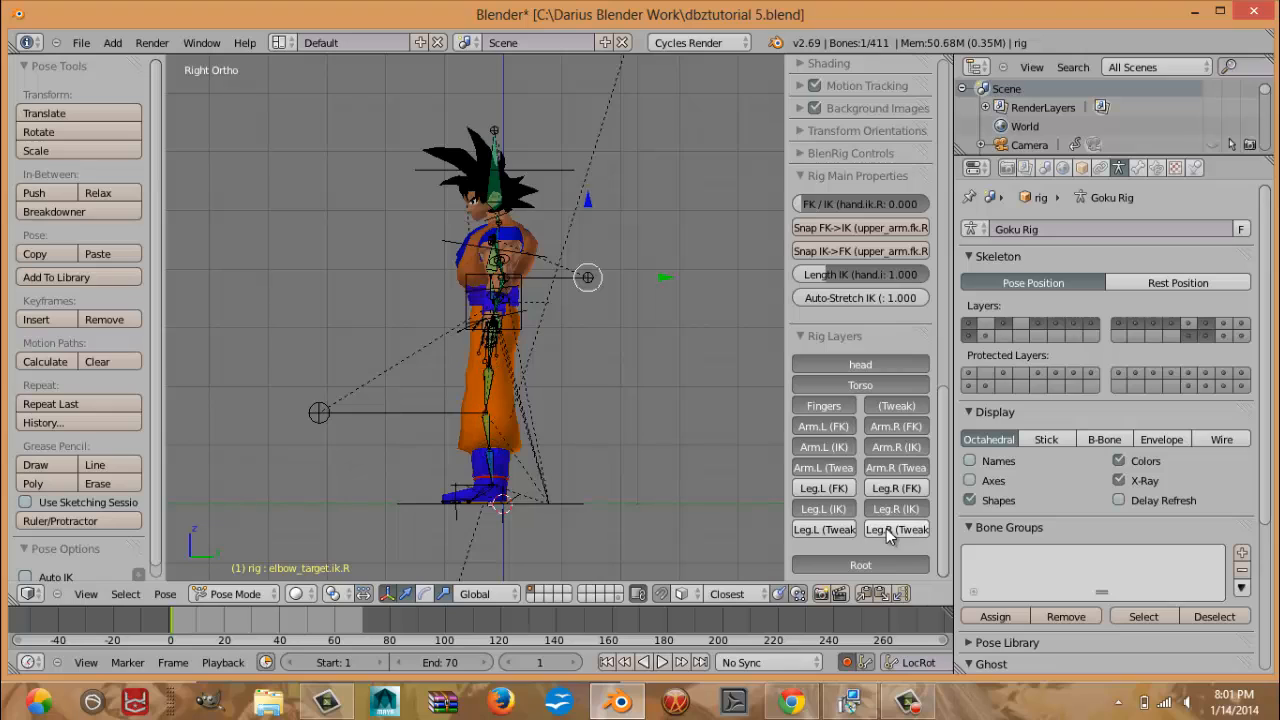
# Hide the Tweak and IK rig layers of both the left and right arms.
pyautogui.click(840, 470)
pyautogui.click(884, 474)
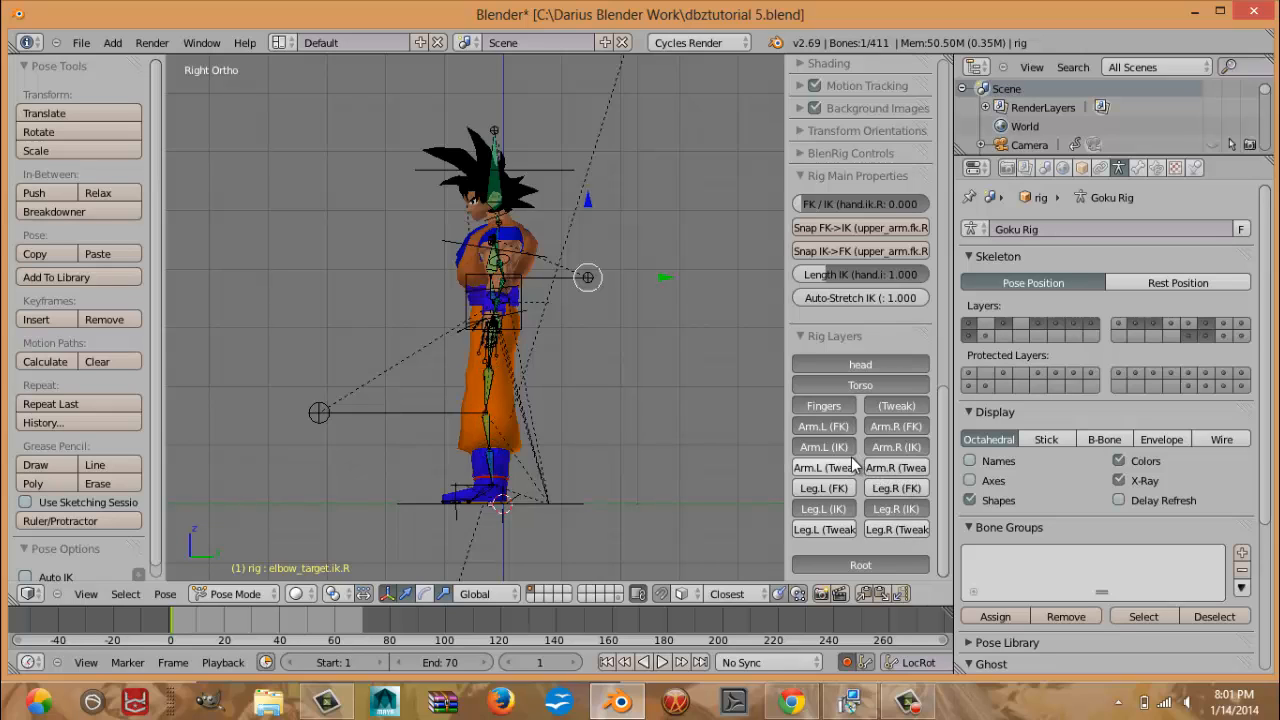
pyautogui.click(846, 452)
pyautogui.scroll(-8, 877, 452)
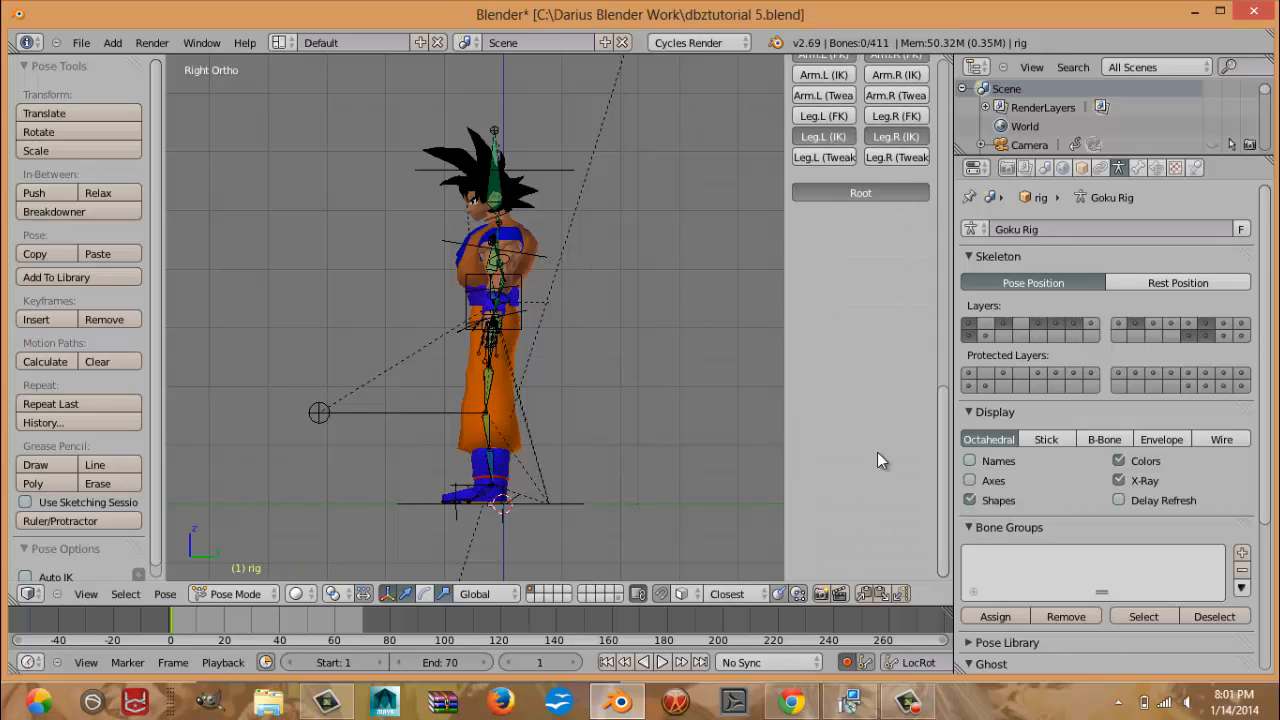
pyautogui.scroll(8, 899, 460)
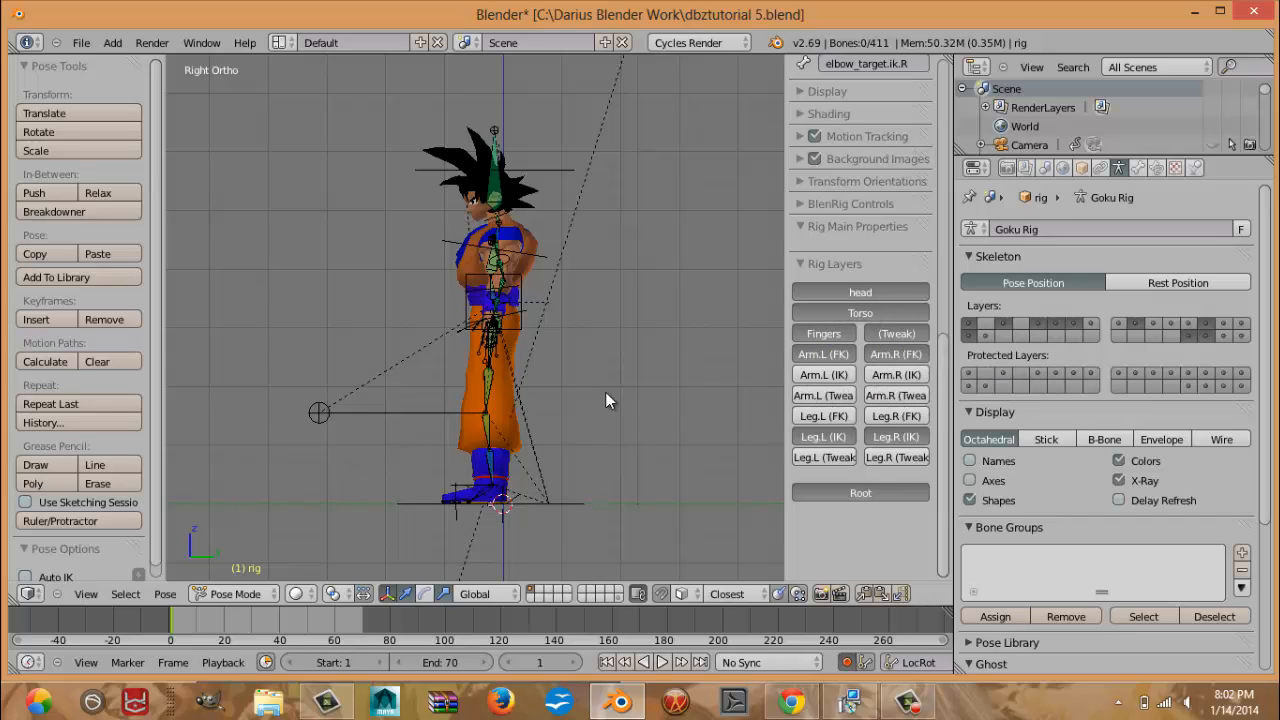
# Hide the armature layer holding the octahedral deform bones so only the control shapes are displayed.
pyautogui.press('KP_1')
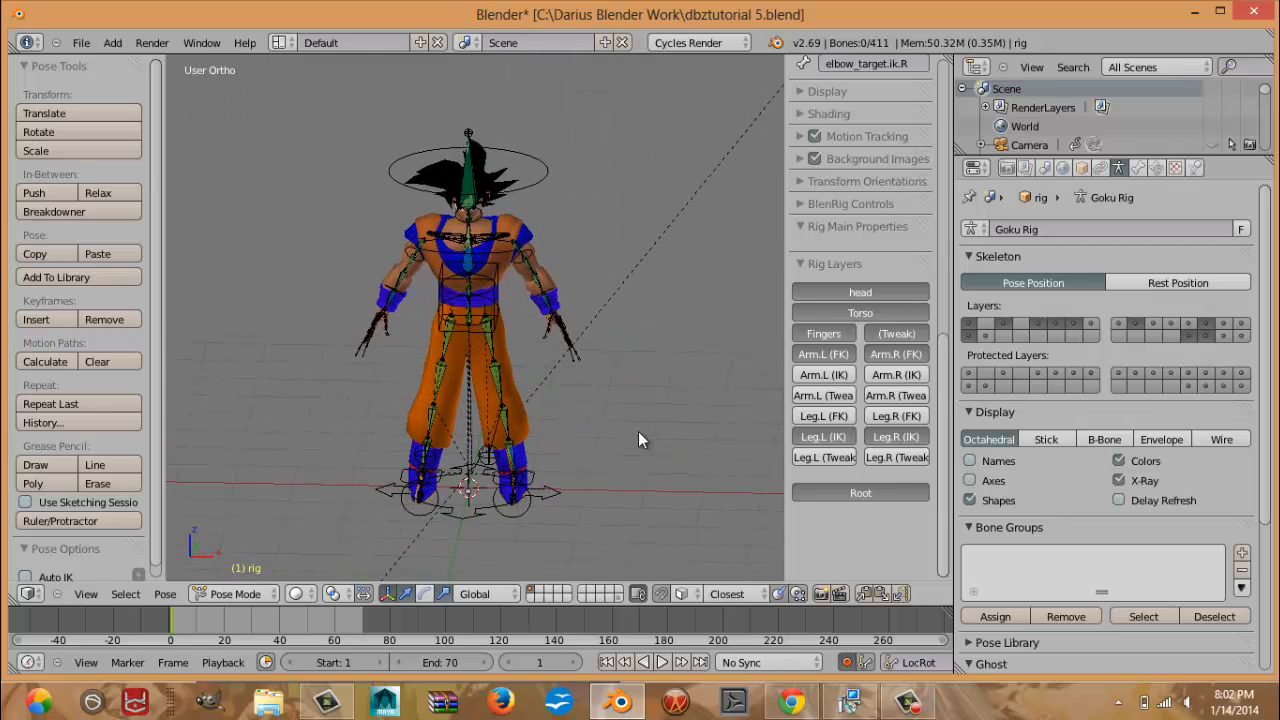
pyautogui.scroll(4, 638, 431)
pyautogui.scroll(3, 606, 420)
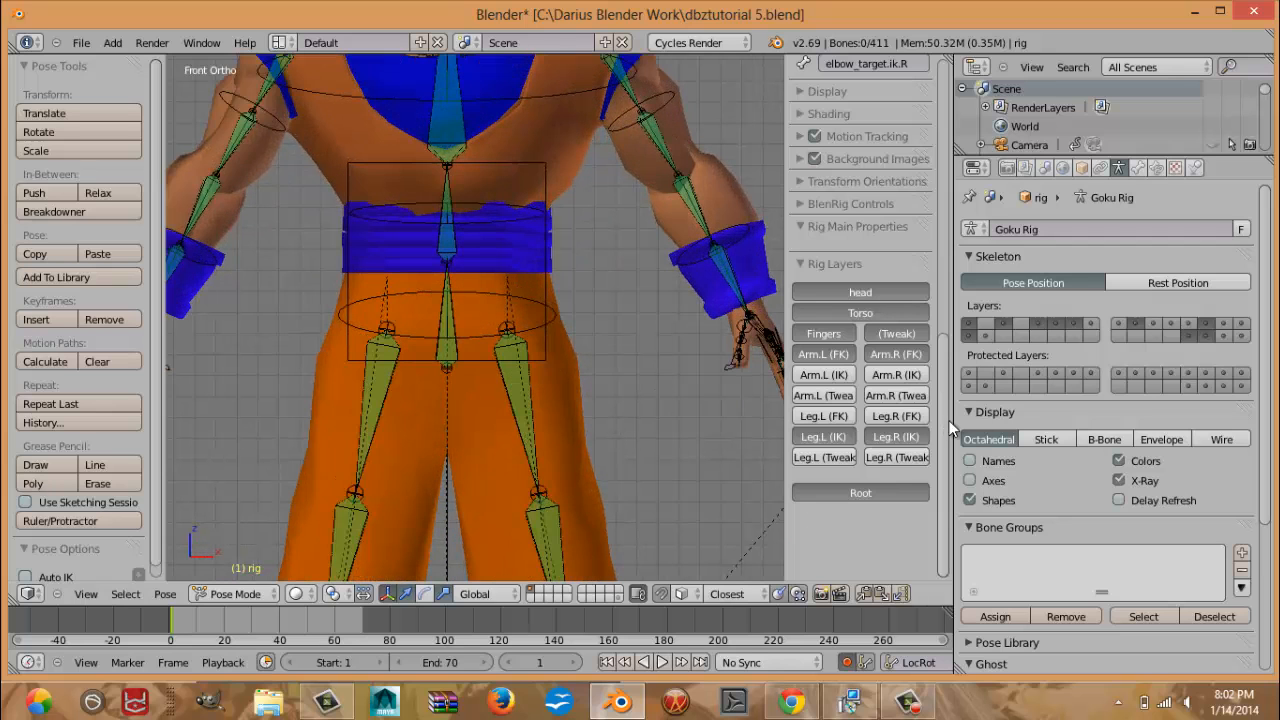
pyautogui.click(1205, 337)
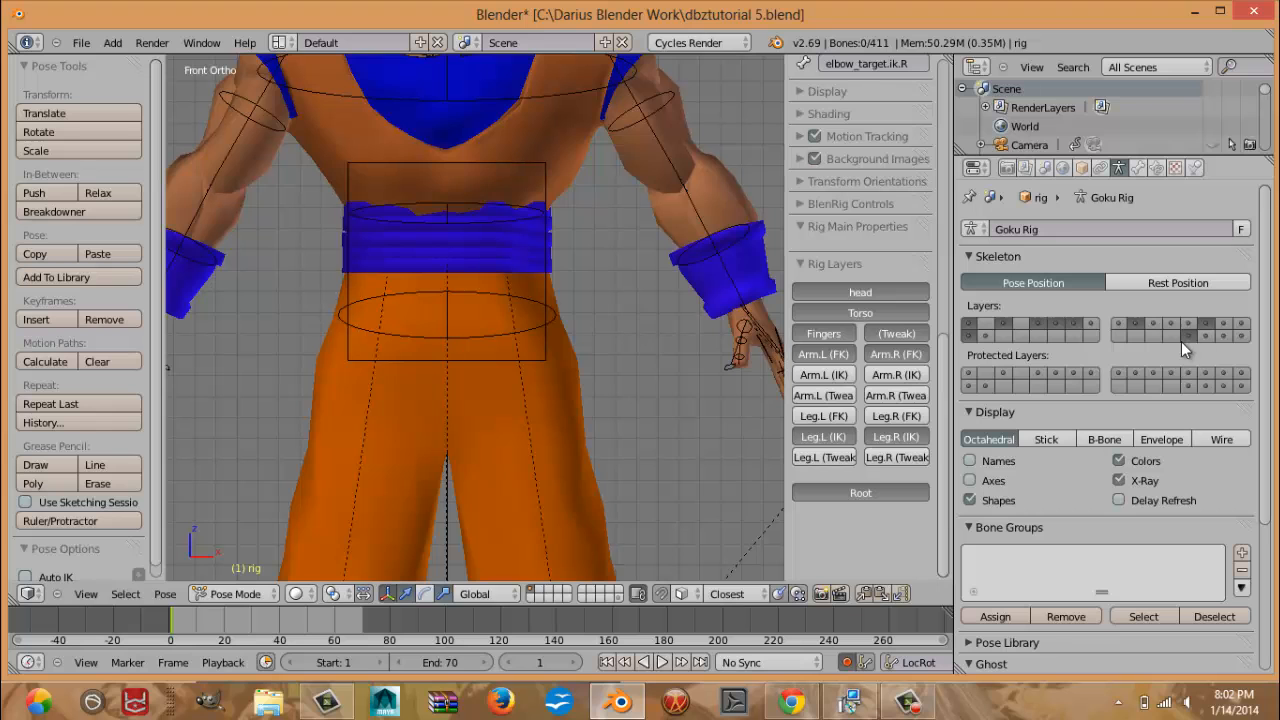
pyautogui.scroll(-5, 600, 265)
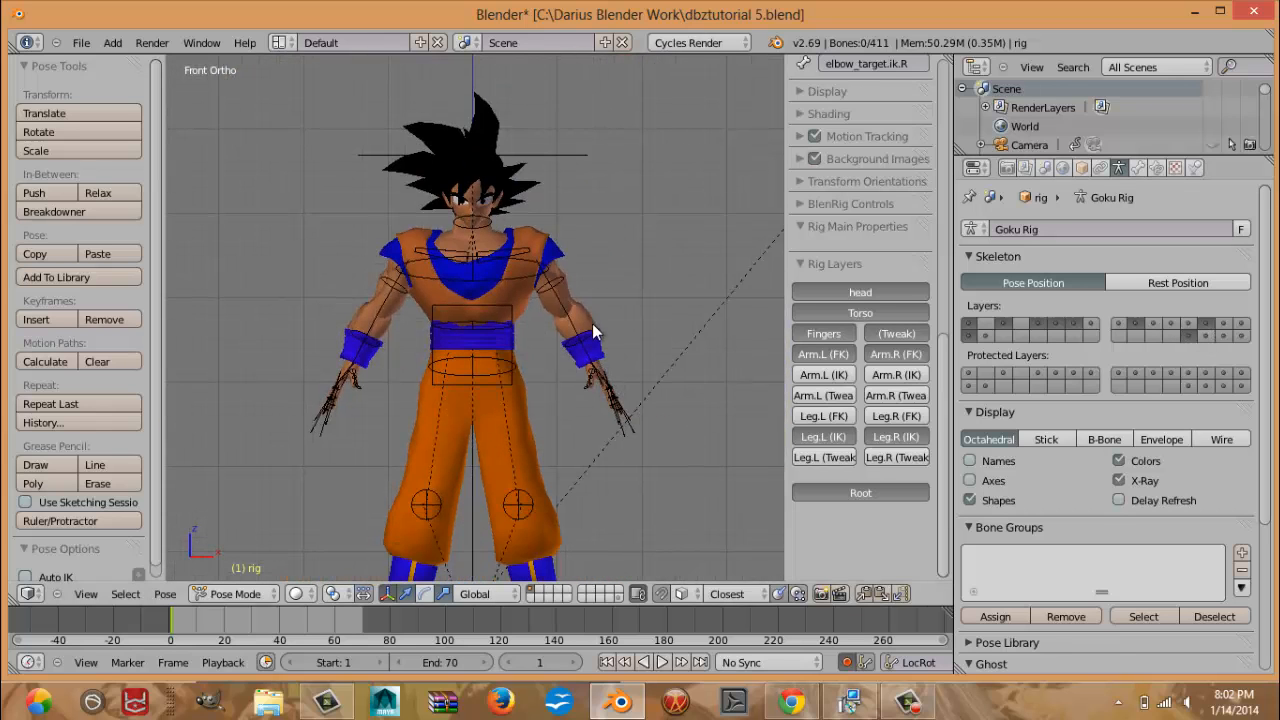
# Test the upper_arm.fk.L and upper_arm.fk.R controls by rotating each one and cancelling.
pyautogui.rightClick(557, 267)
pyautogui.rightClick(562, 282)
pyautogui.press('r')
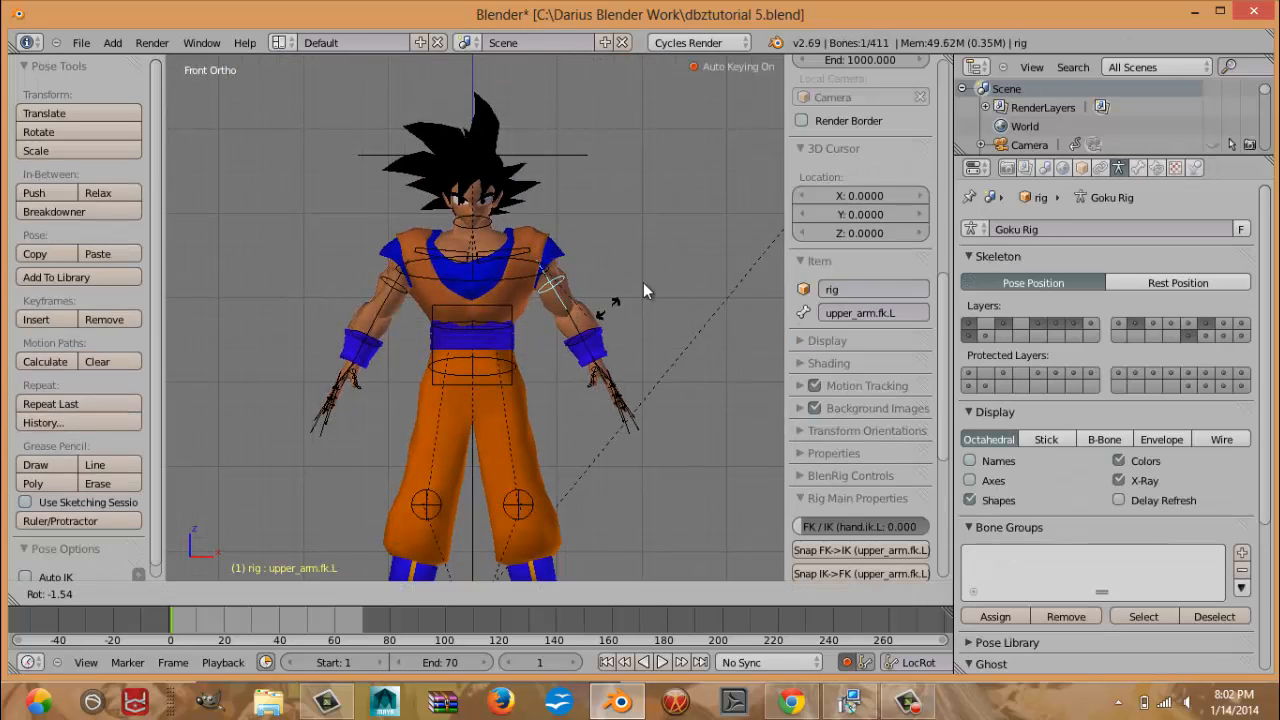
pyautogui.rightClick(671, 247)
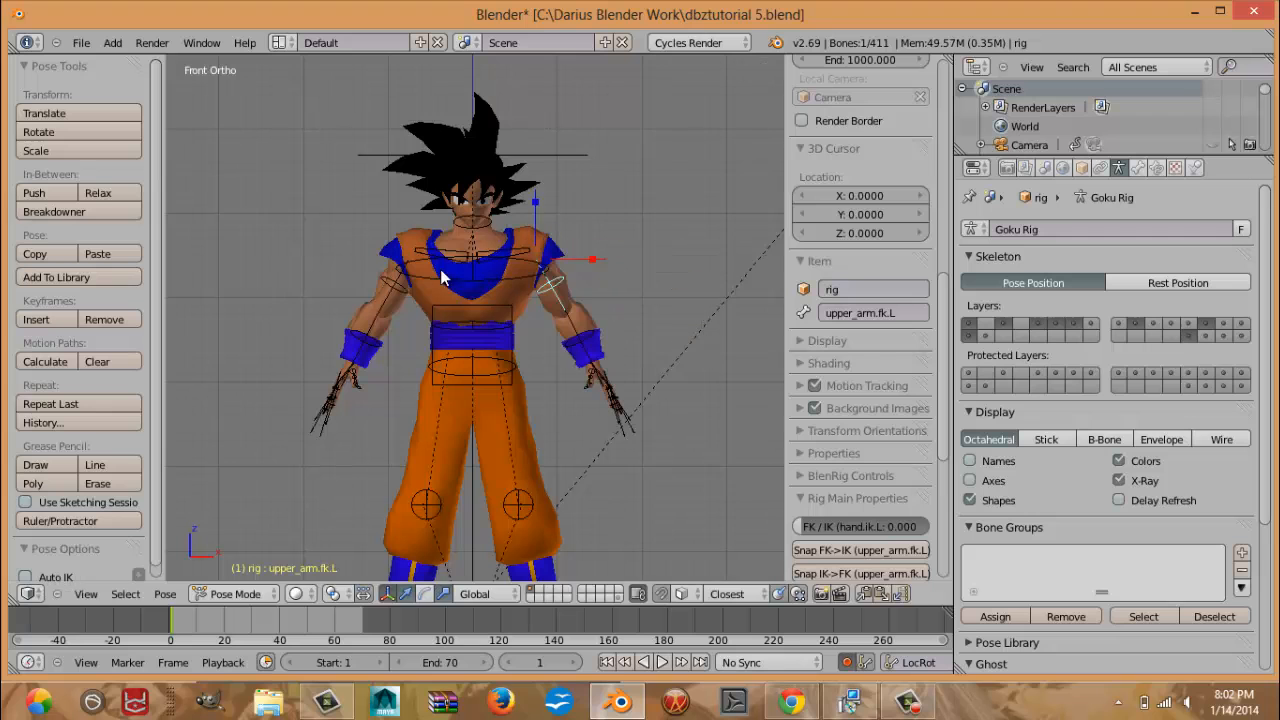
pyautogui.rightClick(390, 292)
pyautogui.press('r')
pyautogui.press('Escape')
# Set FK / IK to 1.000 and Auto-Stretch IK to 0.000 for foot.ik.L, and test the control with a cancelled move.
pyautogui.moveTo(487, 378); pyautogui.dragTo(563, 496, button='middle')
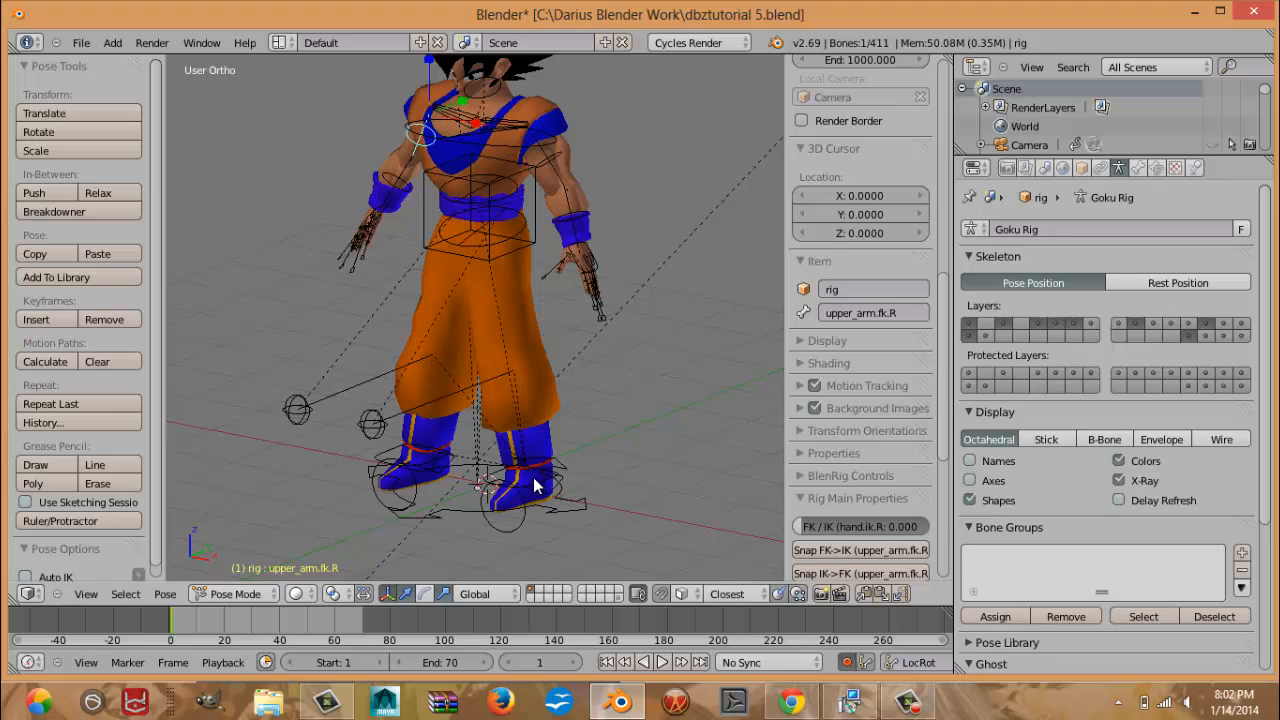
pyautogui.rightClick(533, 482)
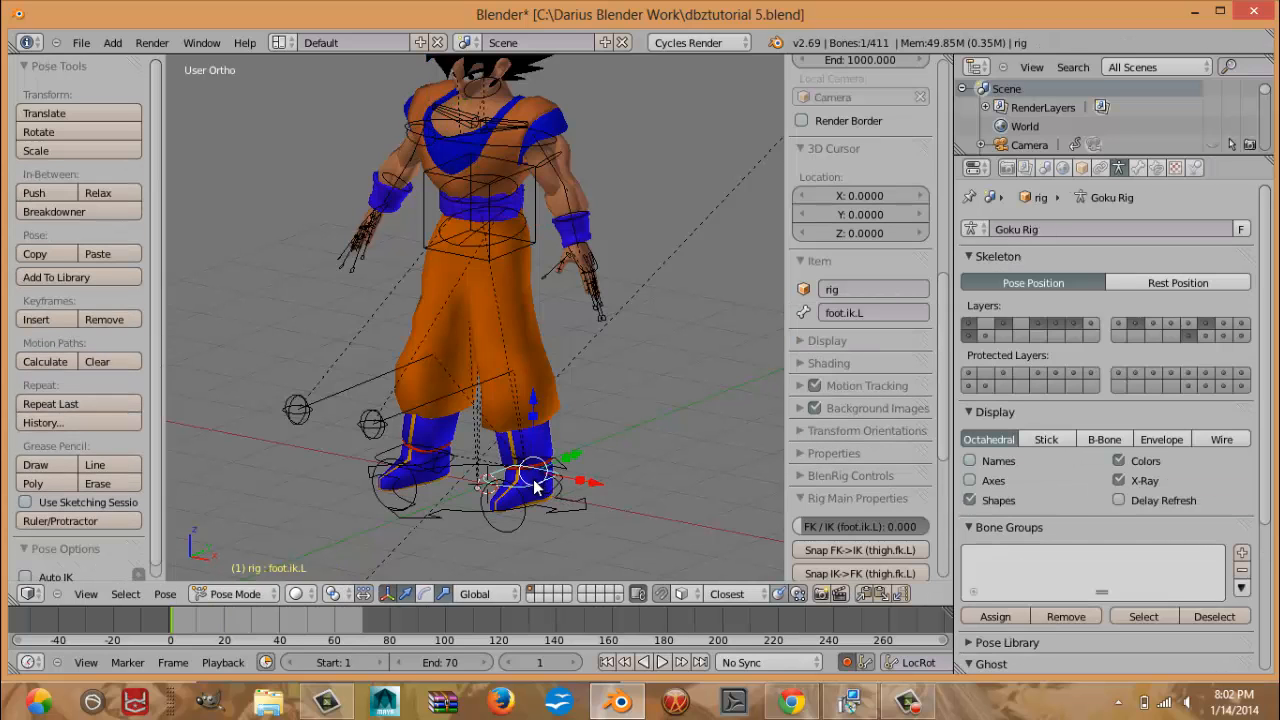
pyautogui.press('KP_3')
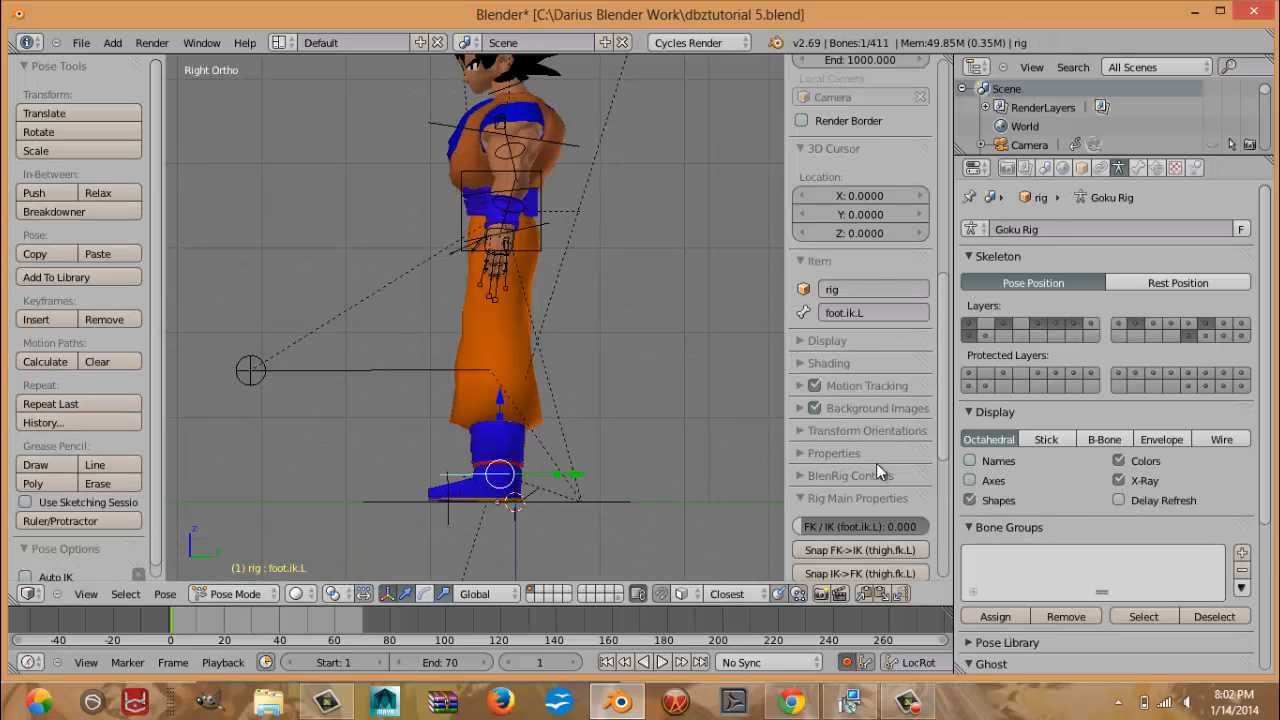
pyautogui.scroll(-6, 872, 493)
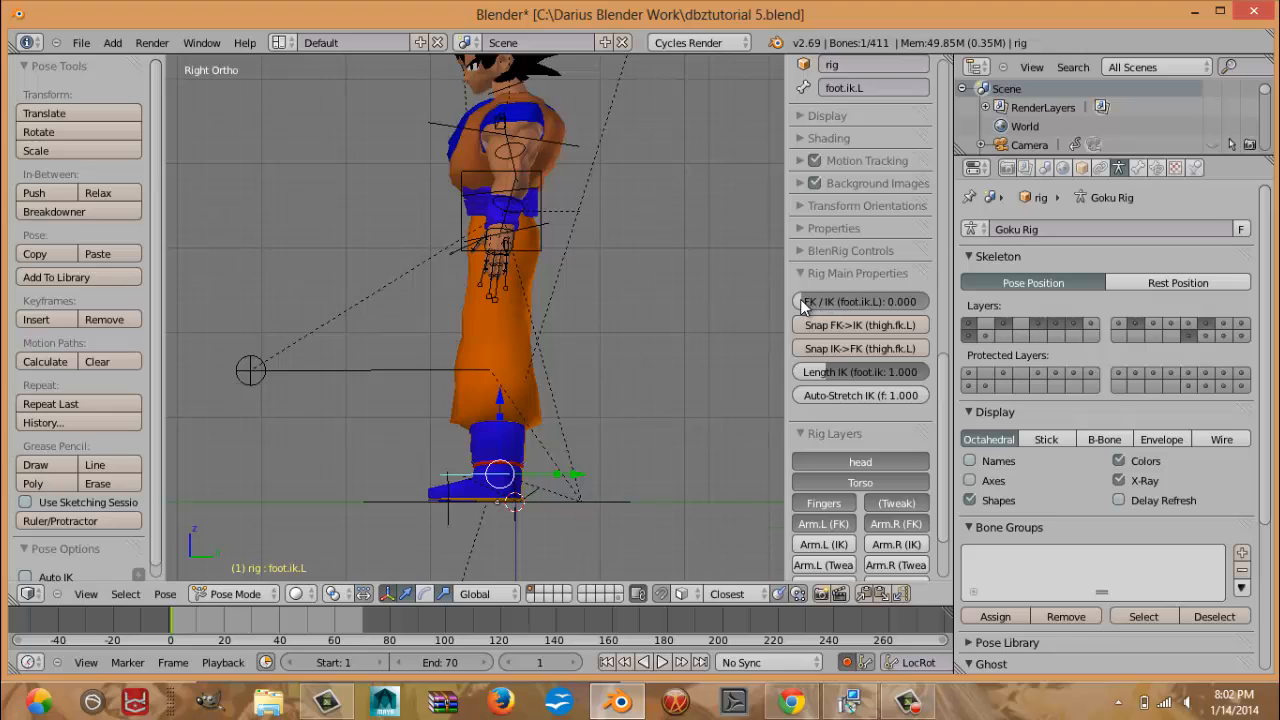
pyautogui.moveTo(800, 299); pyautogui.dragTo(952, 306)
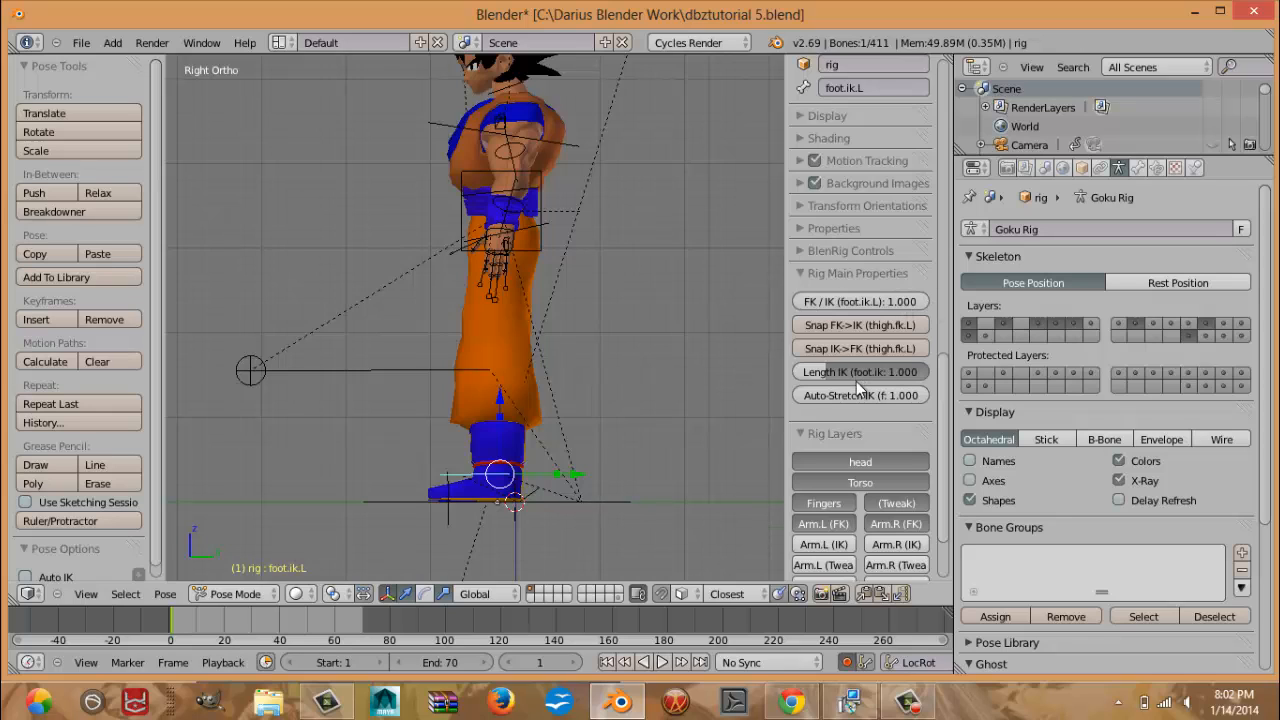
pyautogui.moveTo(904, 397); pyautogui.dragTo(802, 398)
pyautogui.moveTo(610, 332); pyautogui.dragTo(666, 360, button='middle')
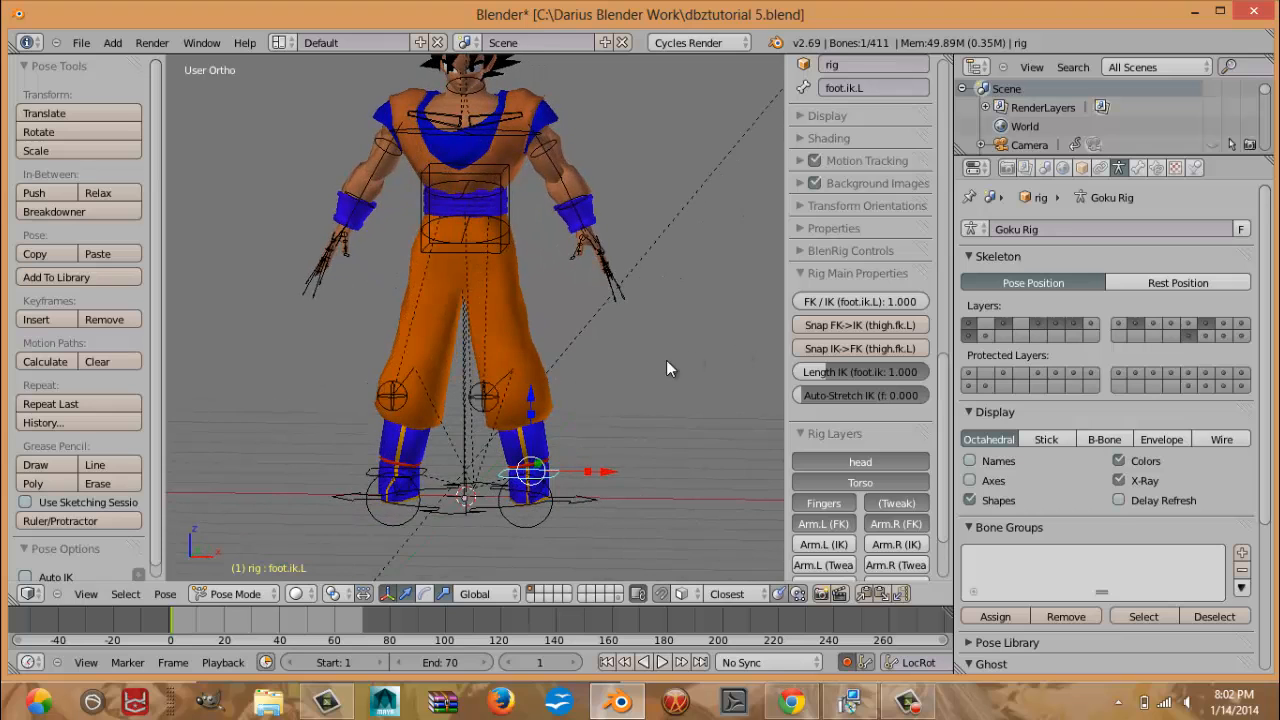
pyautogui.press('g')
pyautogui.rightClick(590, 397)
# Set Auto-Stretch IK to 0.000 and FK / IK to 1.000 for foot.ik.R, testing the control with cancelled moves before and after.
pyautogui.moveTo(452, 456); pyautogui.dragTo(392, 466, button='middle')
pyautogui.rightClick(363, 464)
pyautogui.press('g')
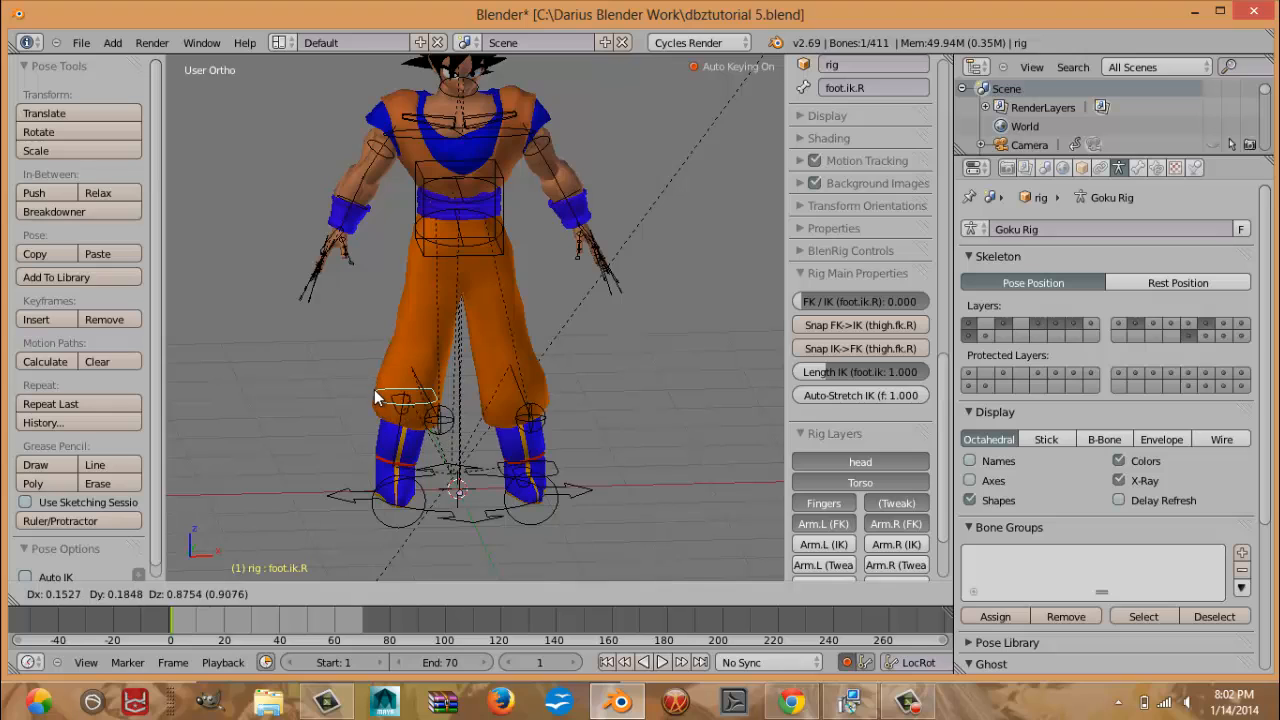
pyautogui.rightClick(374, 392)
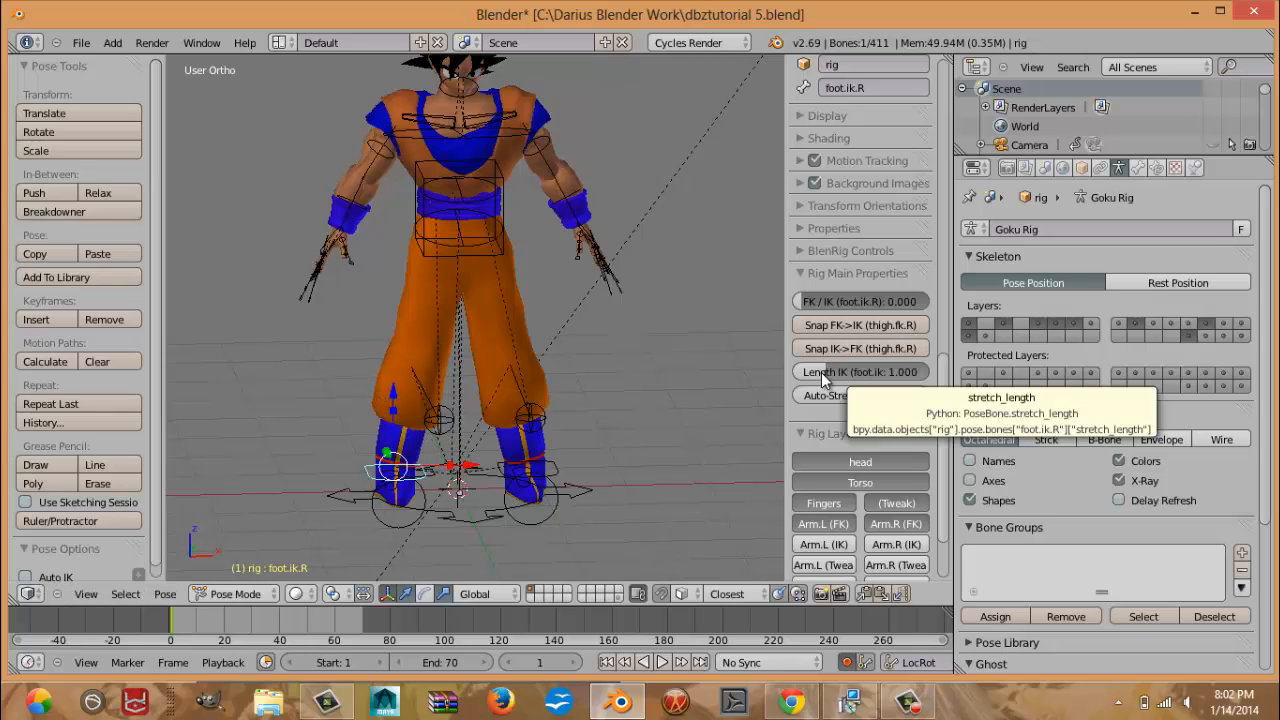
pyautogui.moveTo(888, 395); pyautogui.dragTo(692, 407)
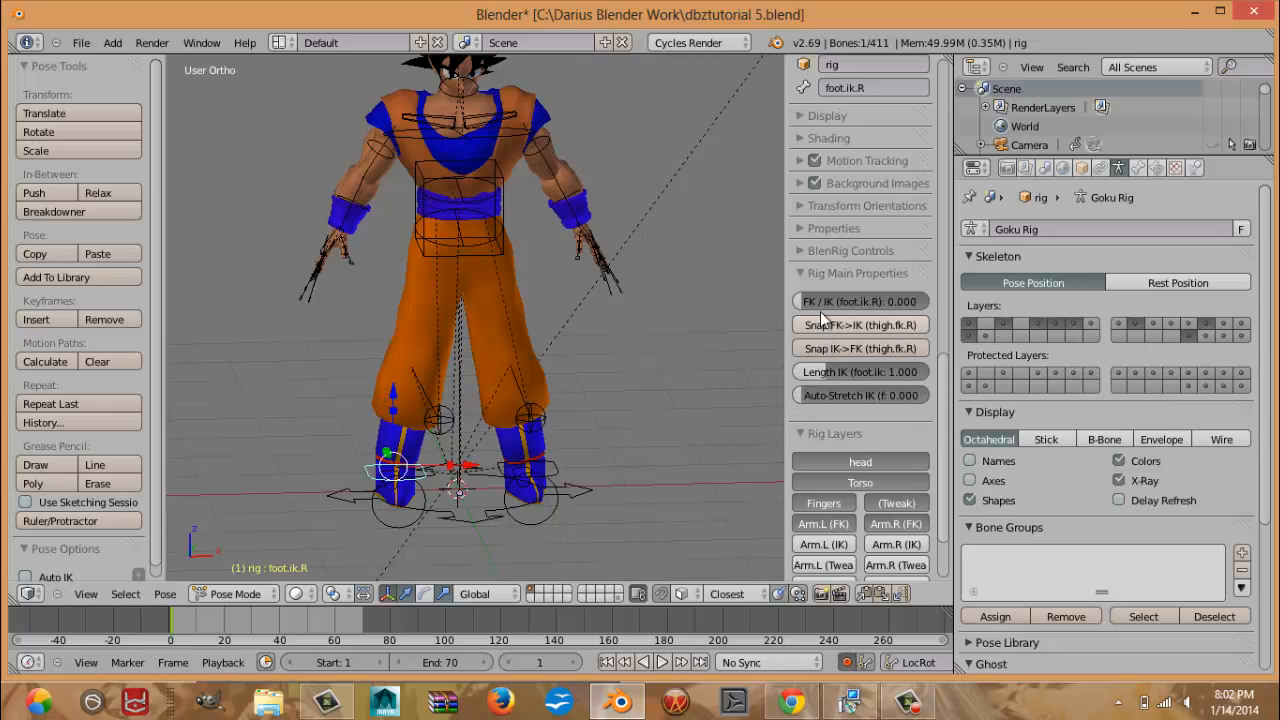
pyautogui.moveTo(846, 303); pyautogui.dragTo(1012, 311)
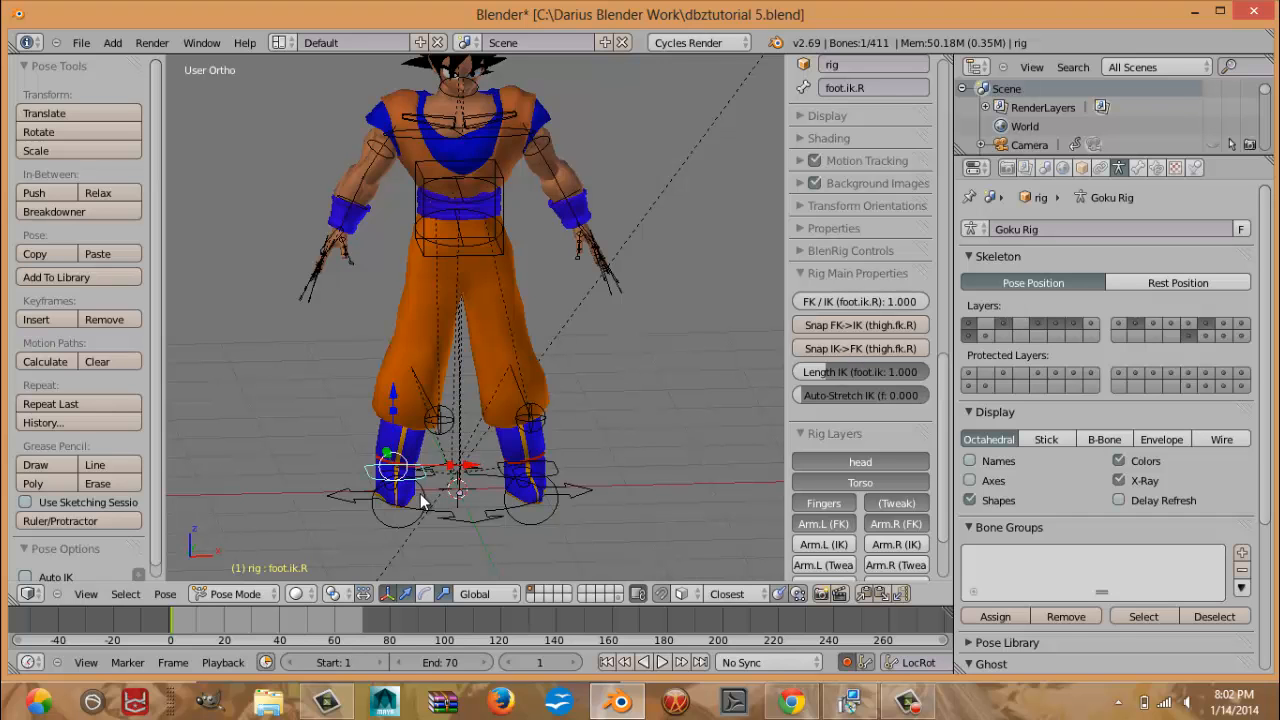
pyautogui.press('g')
pyautogui.rightClick(492, 420)
# Test the foot_roll.ik.L control by rotating it in side view and cancelling the rotation.
pyautogui.moveTo(690, 465); pyautogui.dragTo(523, 449, button='middle')
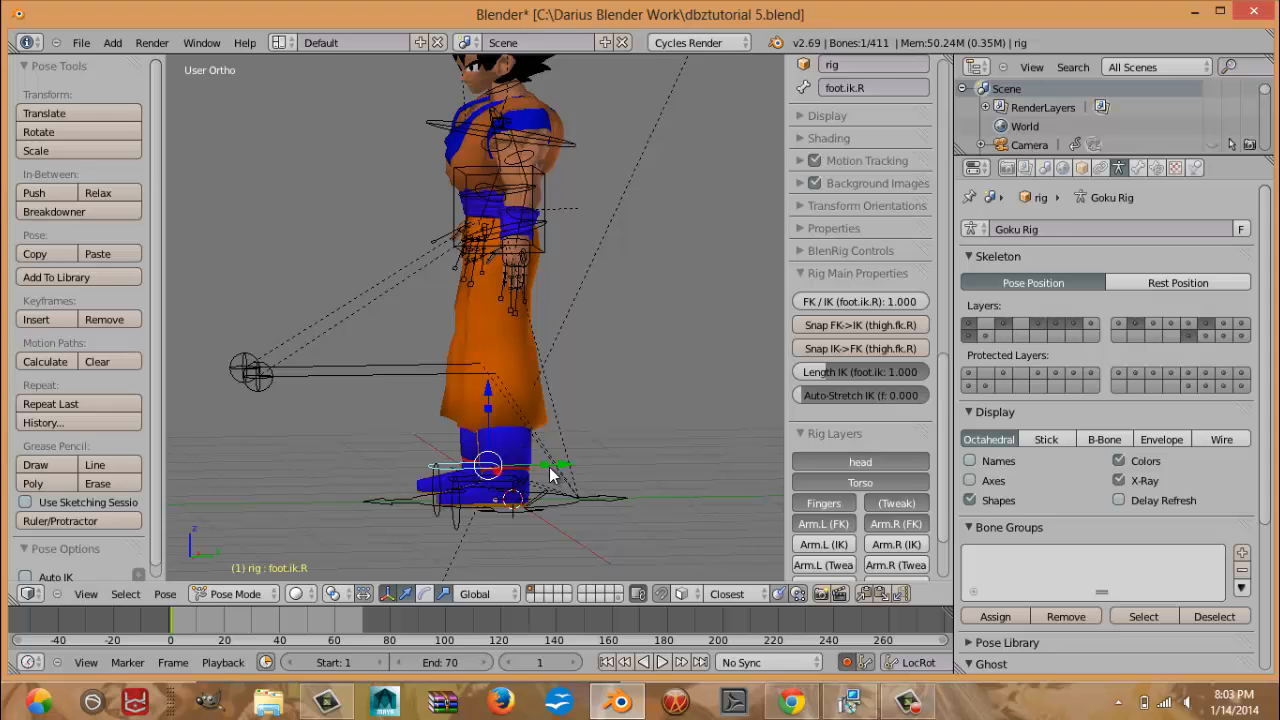
pyautogui.press('KP_3')
pyautogui.scroll(5, 560, 480)
pyautogui.keyDown('shift'); pyautogui.moveTo(572, 484); pyautogui.dragTo(549, 317, button='middle'); pyautogui.keyUp('shift')
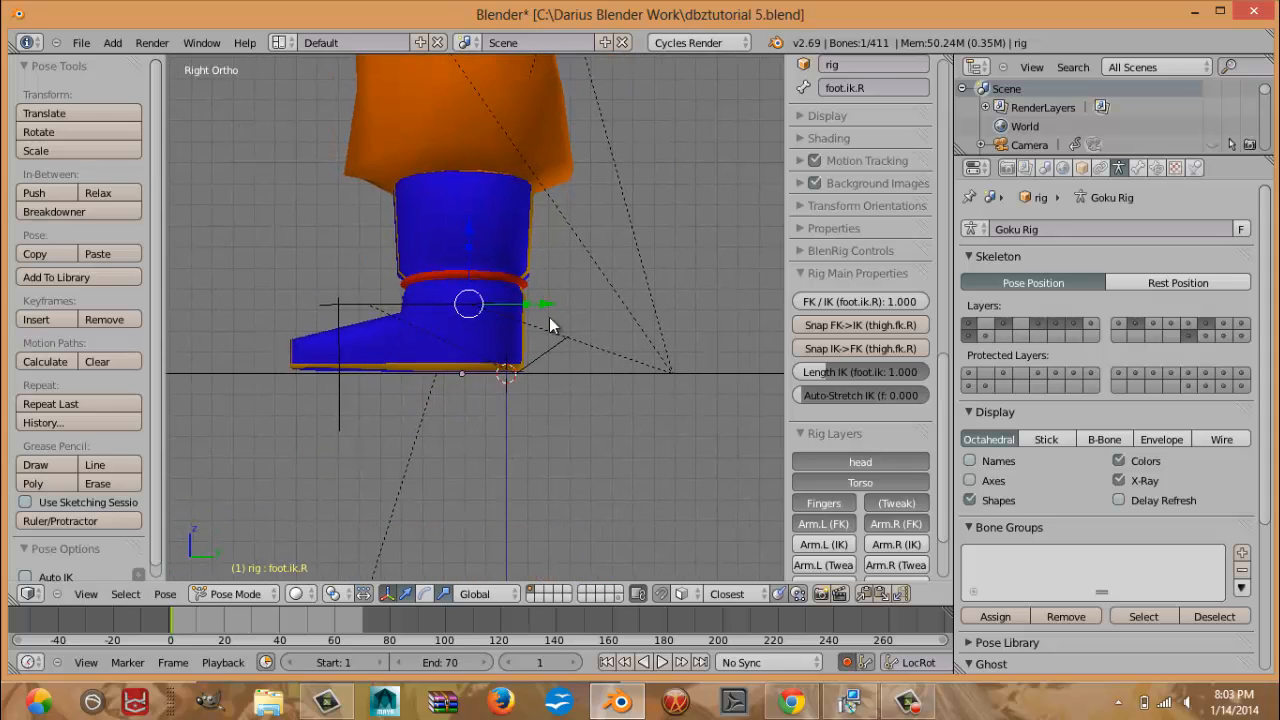
pyautogui.rightClick(556, 346)
pyautogui.press('r')
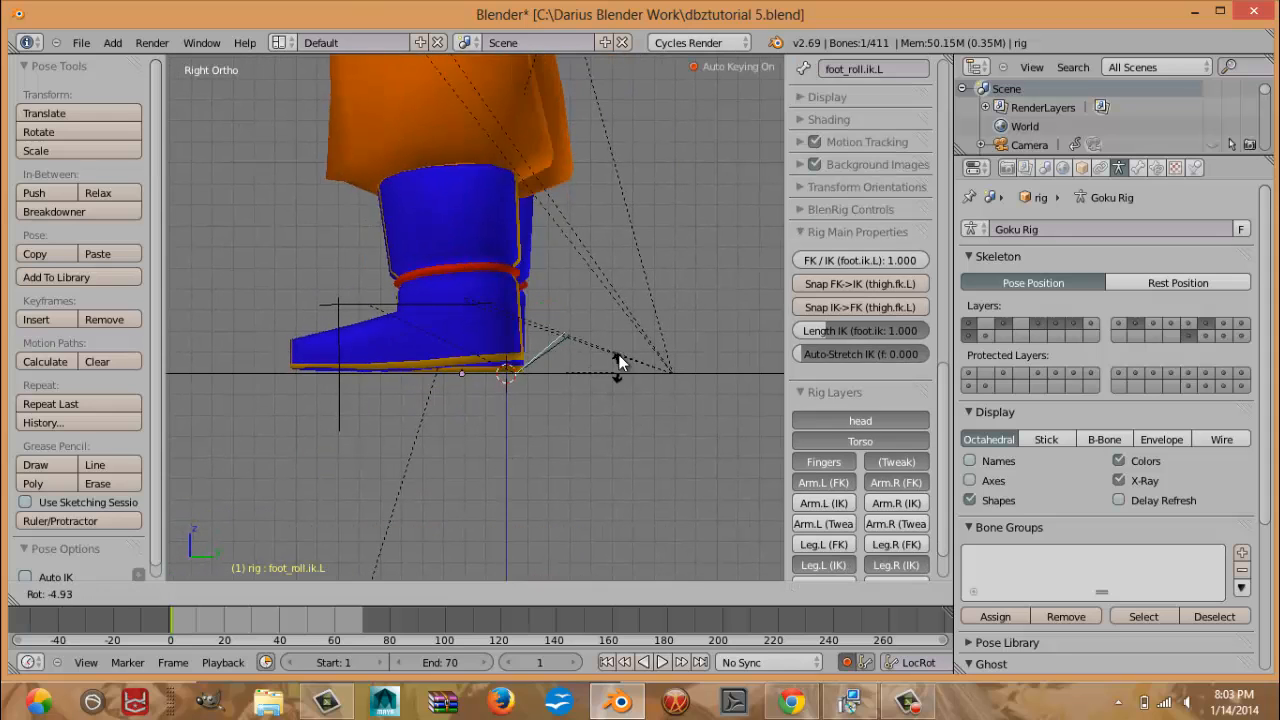
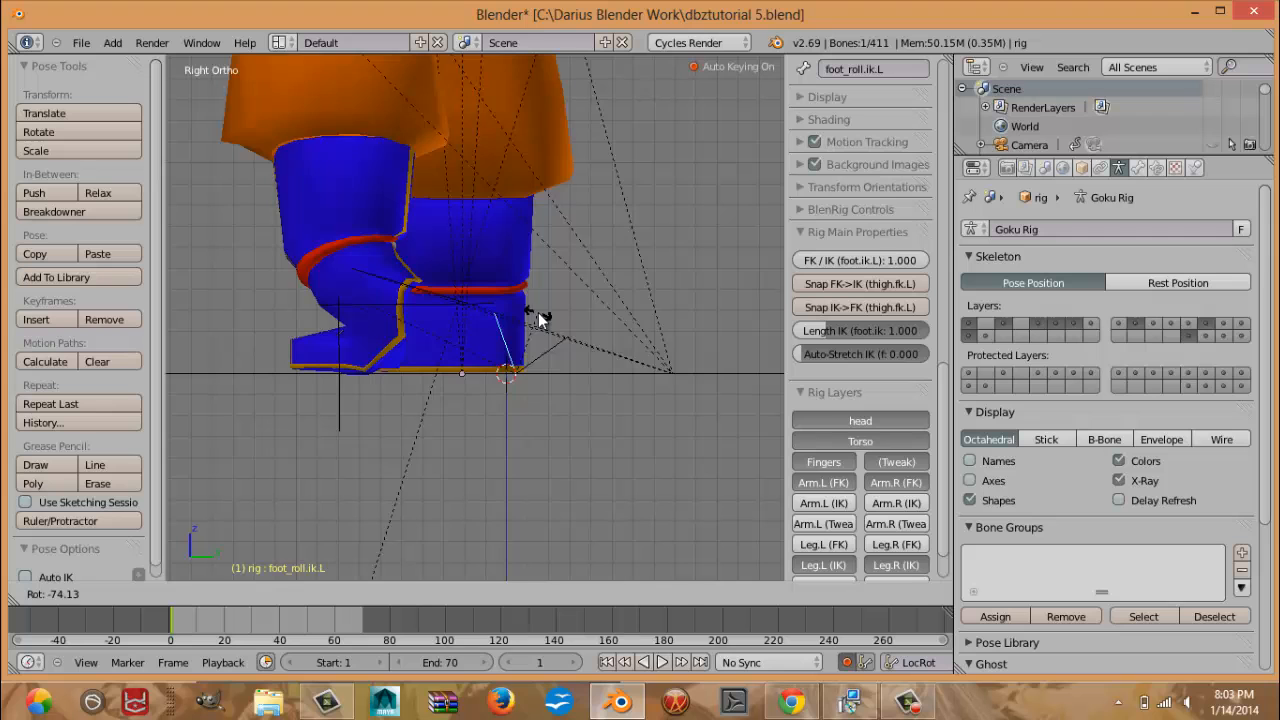
pyautogui.rightClick(538, 313)
# Rotate the chest control forward in side view and examine how the shirt deforms at the back.
pyautogui.scroll(-8, 538, 313)
pyautogui.keyDown('shift'); pyautogui.moveTo(447, 176); pyautogui.dragTo(501, 338, button='middle'); pyautogui.keyUp('shift')
pyautogui.press('KP_1')
pyautogui.scroll(6, 582, 279)
pyautogui.scroll(4, 534, 301)
pyautogui.rightClick(479, 321)
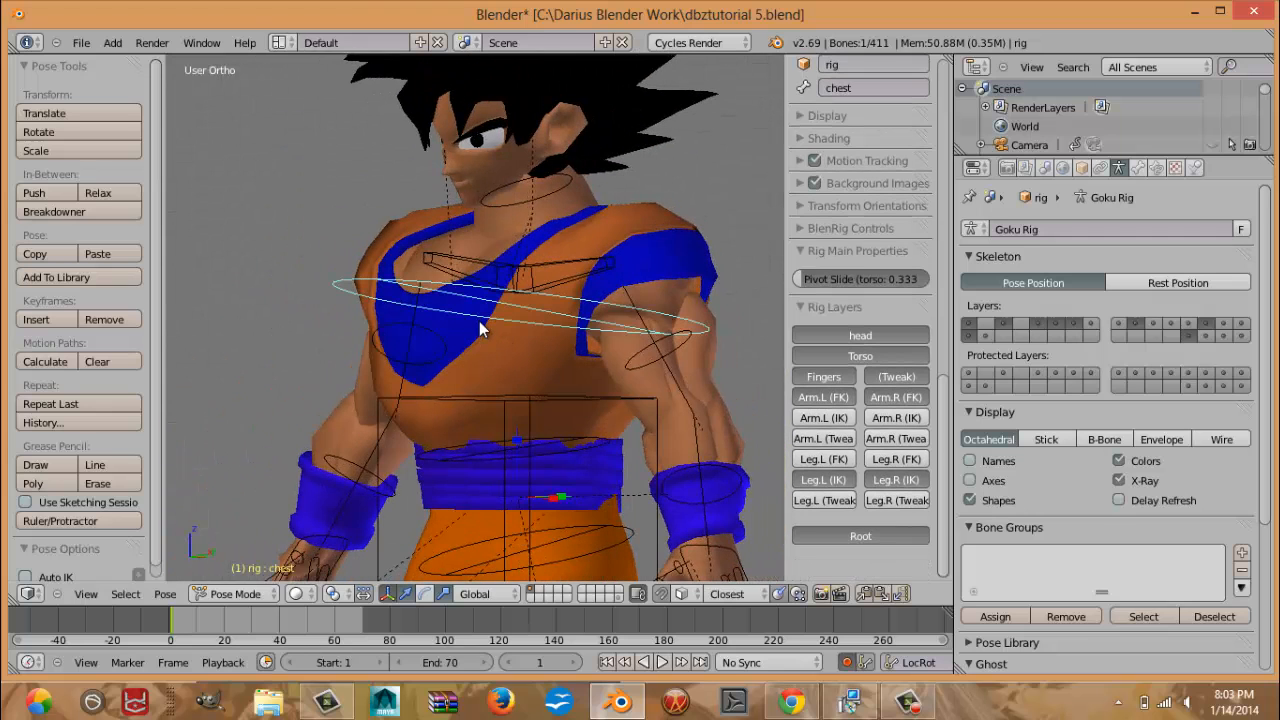
pyautogui.press('KP_3')
pyautogui.scroll(3, 479, 321)
pyautogui.scroll(-3, 479, 321)
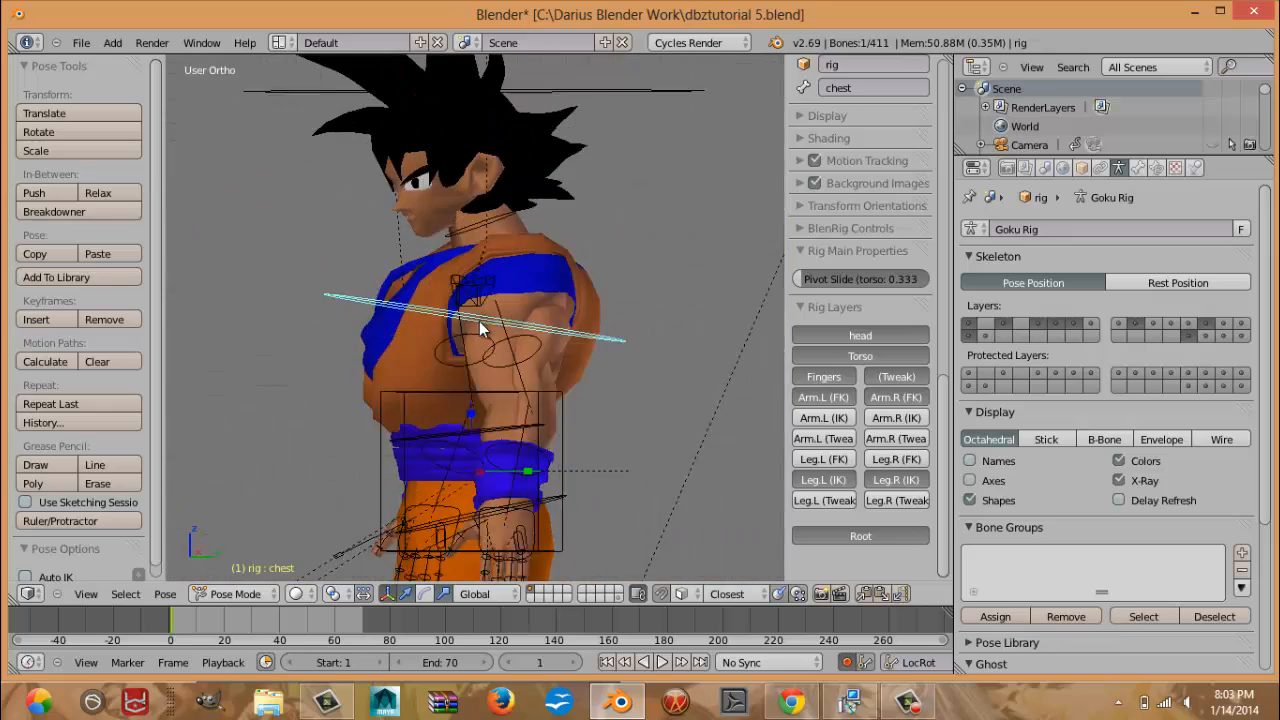
pyautogui.press('r')
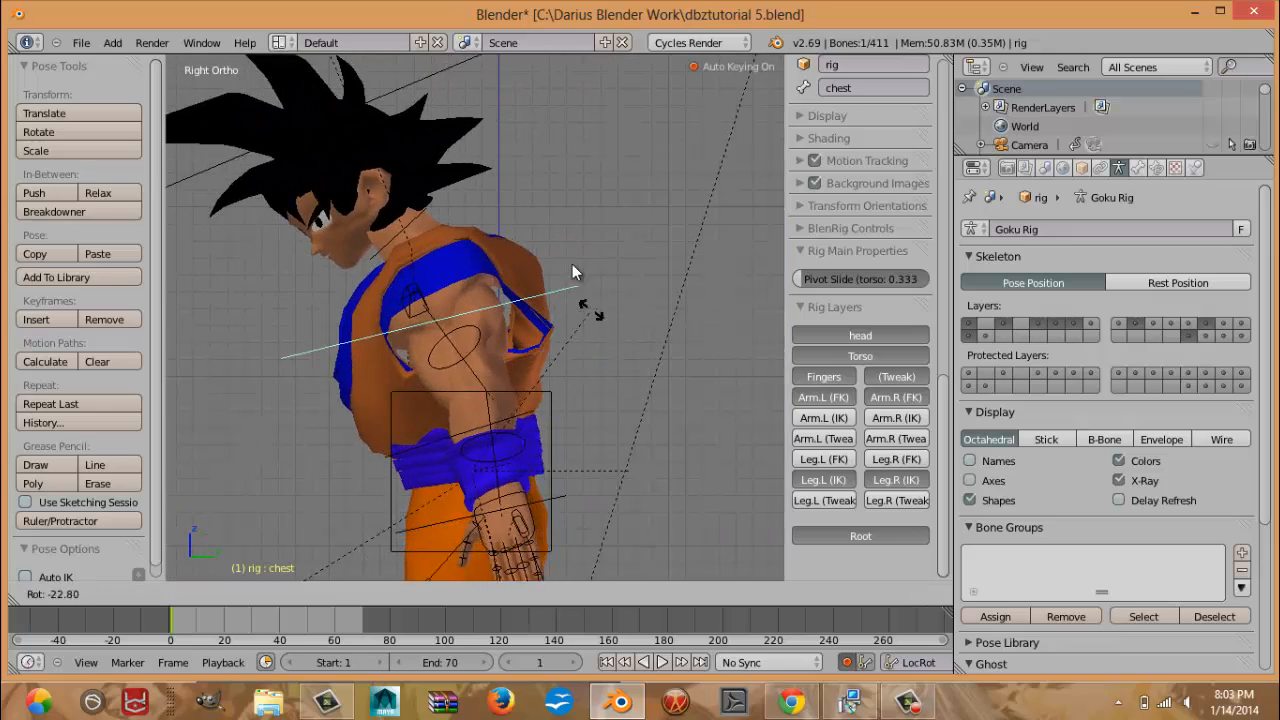
pyautogui.click(568, 257)
pyautogui.moveTo(565, 338); pyautogui.dragTo(336, 383, button='middle')
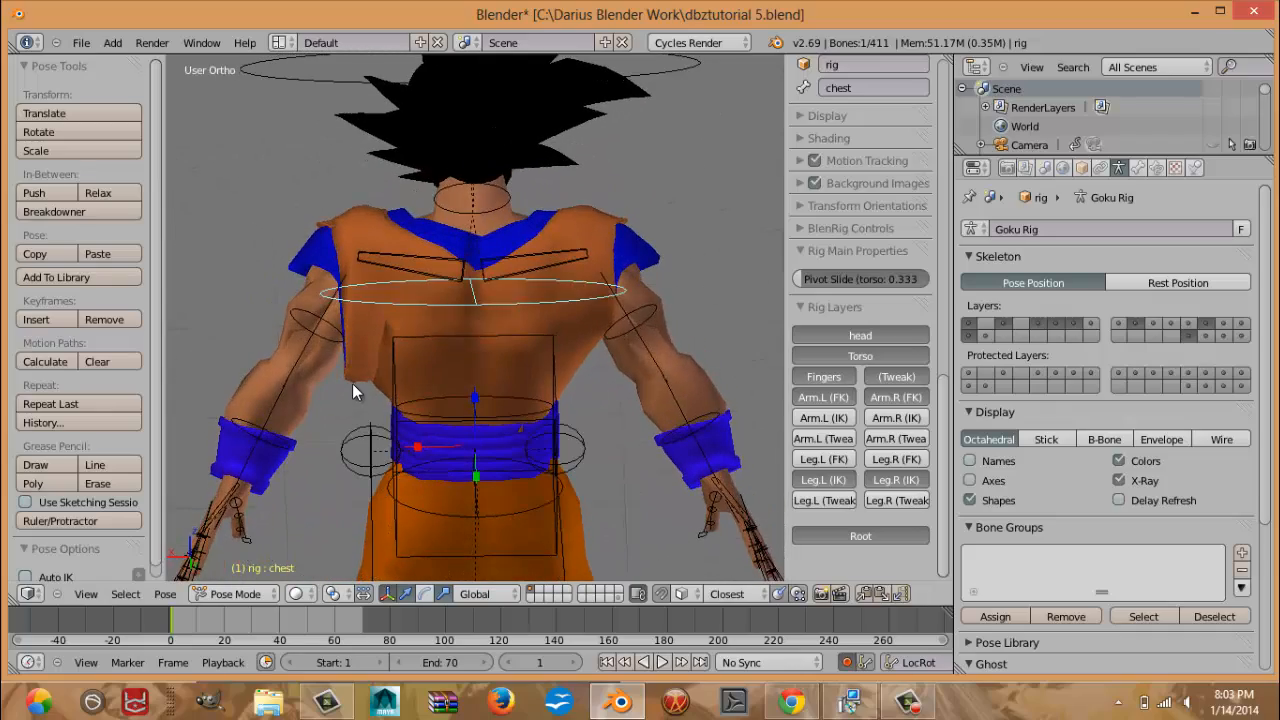
# Show the rig's octahedral deform bone layer and put the shirt mesh Plane.002 into Weight Paint mode.
pyautogui.hotkey('ctrl', 'Tab')
pyautogui.rightClick(354, 381)
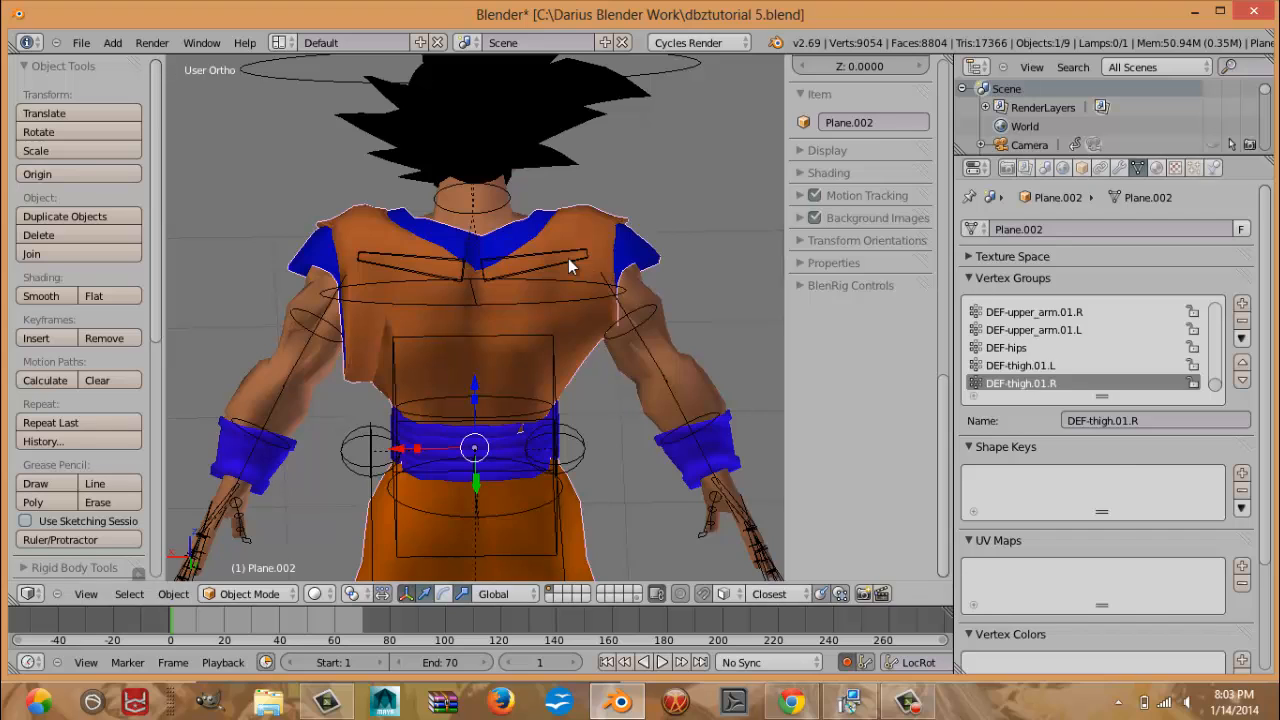
pyautogui.rightClick(569, 259)
pyautogui.keyDown('shift'); pyautogui.click(1205, 336); pyautogui.keyUp('shift')
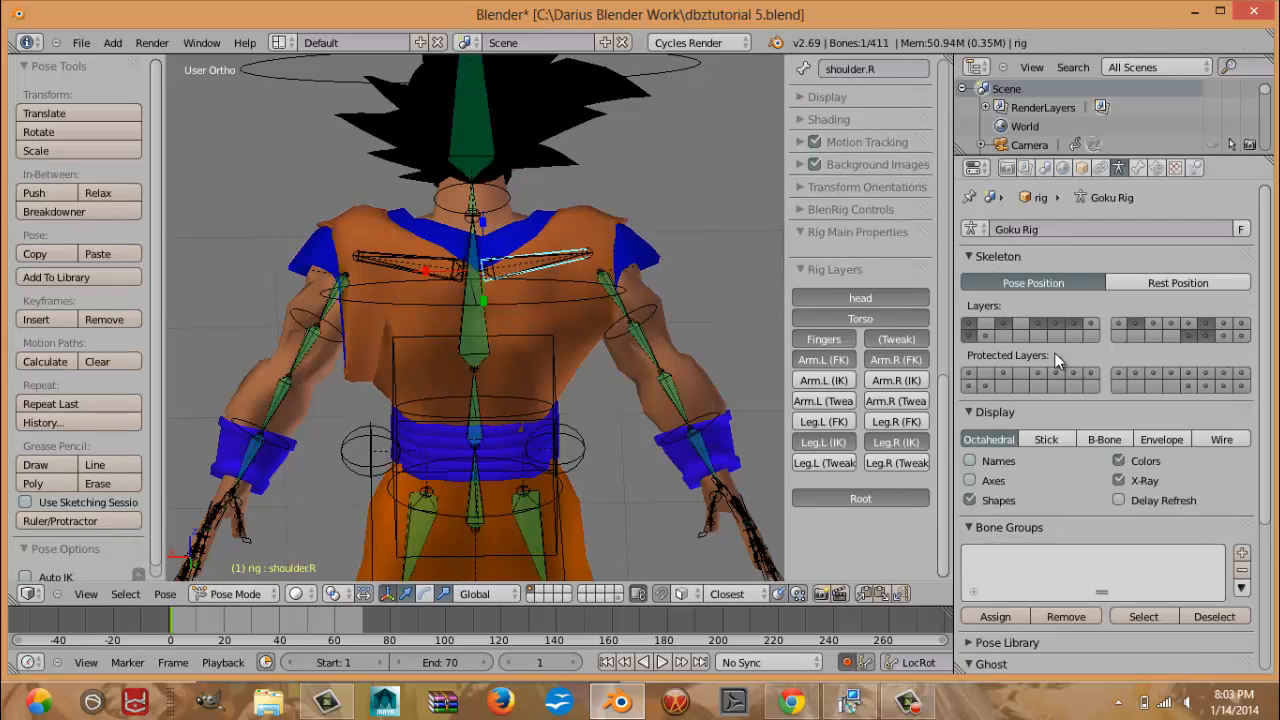
pyautogui.rightClick(351, 350)
pyautogui.rightClick(350, 366)
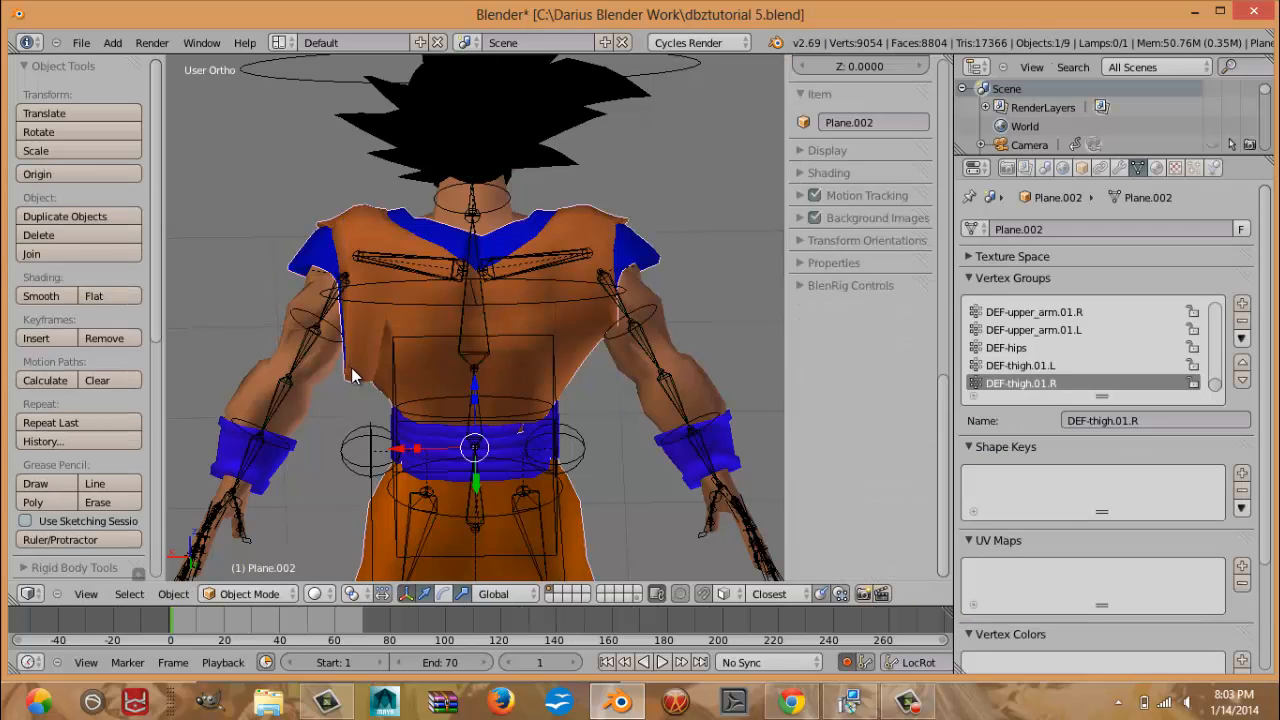
pyautogui.hotkey('ctrl', 'Tab')
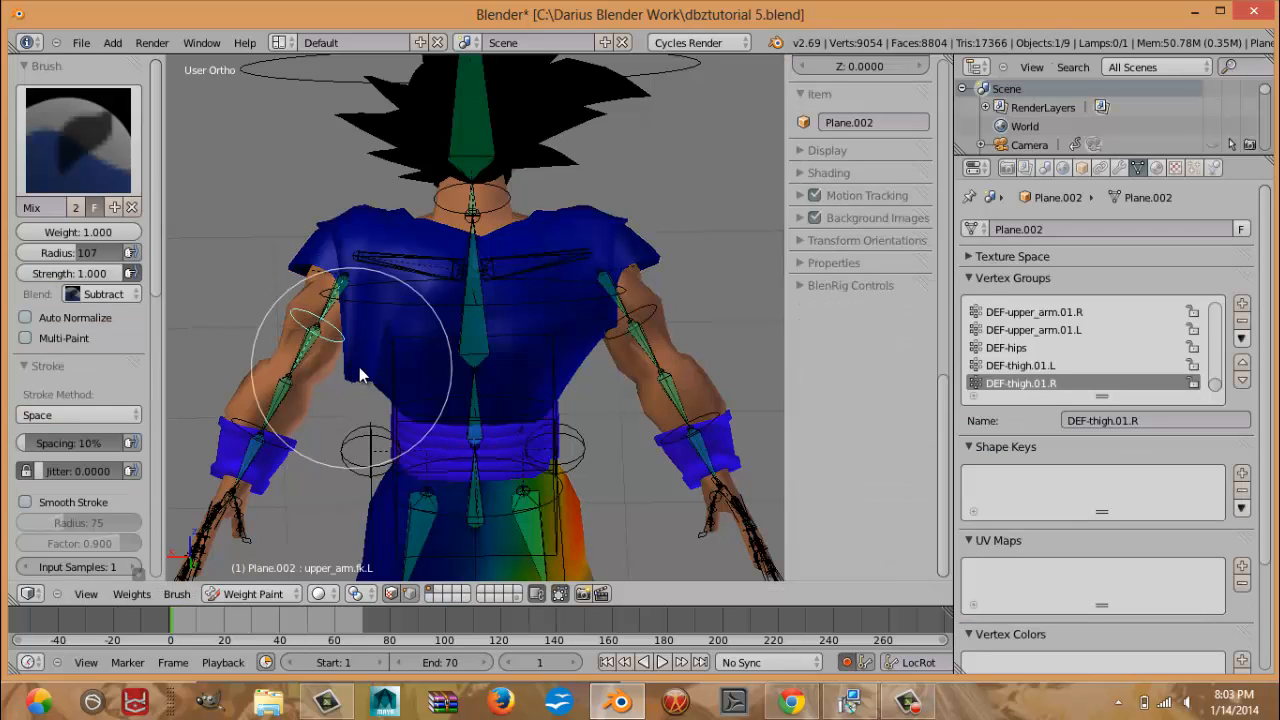
# Pick the DEF-chest bone for painting and set the brush to Mix blending with a weight of 0.248.
pyautogui.rightClick(459, 324)
pyautogui.scroll(2, 362, 348)
pyautogui.moveTo(353, 358)
pyautogui.keyDown('shift'); pyautogui.mouseDown(button='middle')
pyautogui.moveTo(396, 357)
pyautogui.moveTo(372, 304)
pyautogui.moveTo(396, 292)
pyautogui.moveTo(377, 369)
pyautogui.moveTo(394, 360)
pyautogui.mouseUp(button='middle'); pyautogui.keyUp('shift')
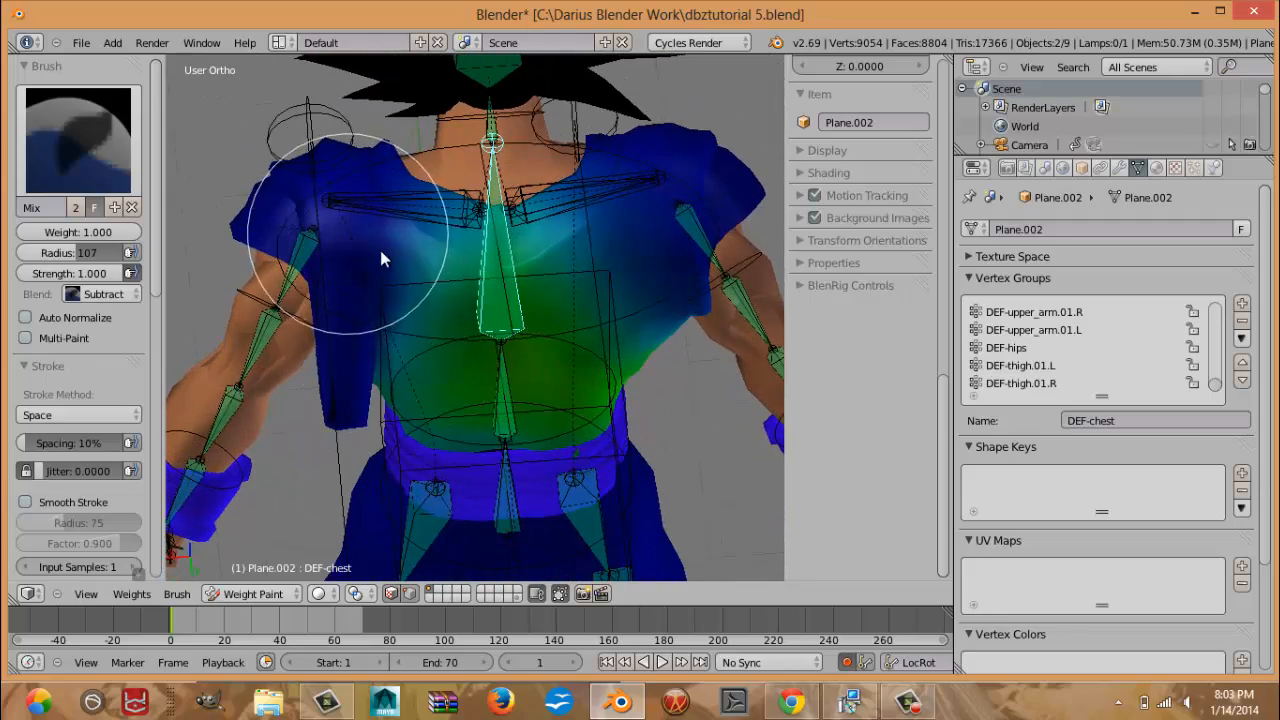
pyautogui.scroll(-3, 156, 341)
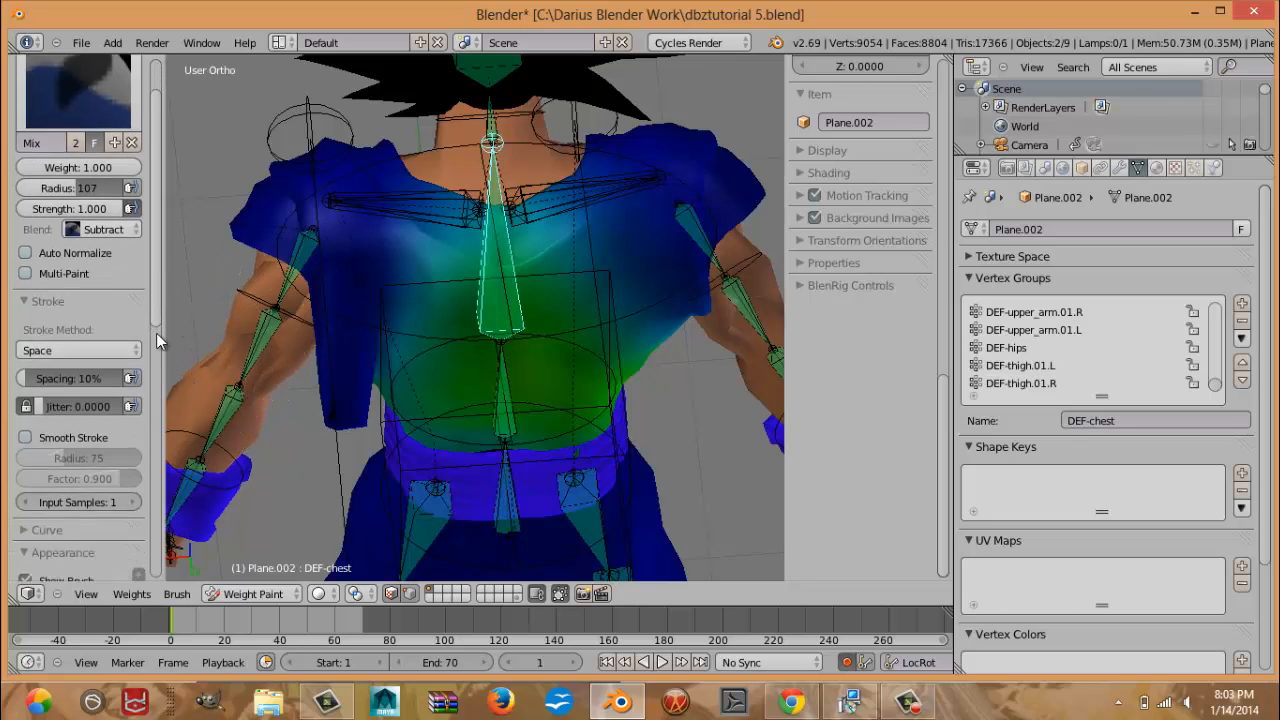
pyautogui.scroll(3, 158, 325)
pyautogui.click(105, 294)
pyautogui.click(120, 272)
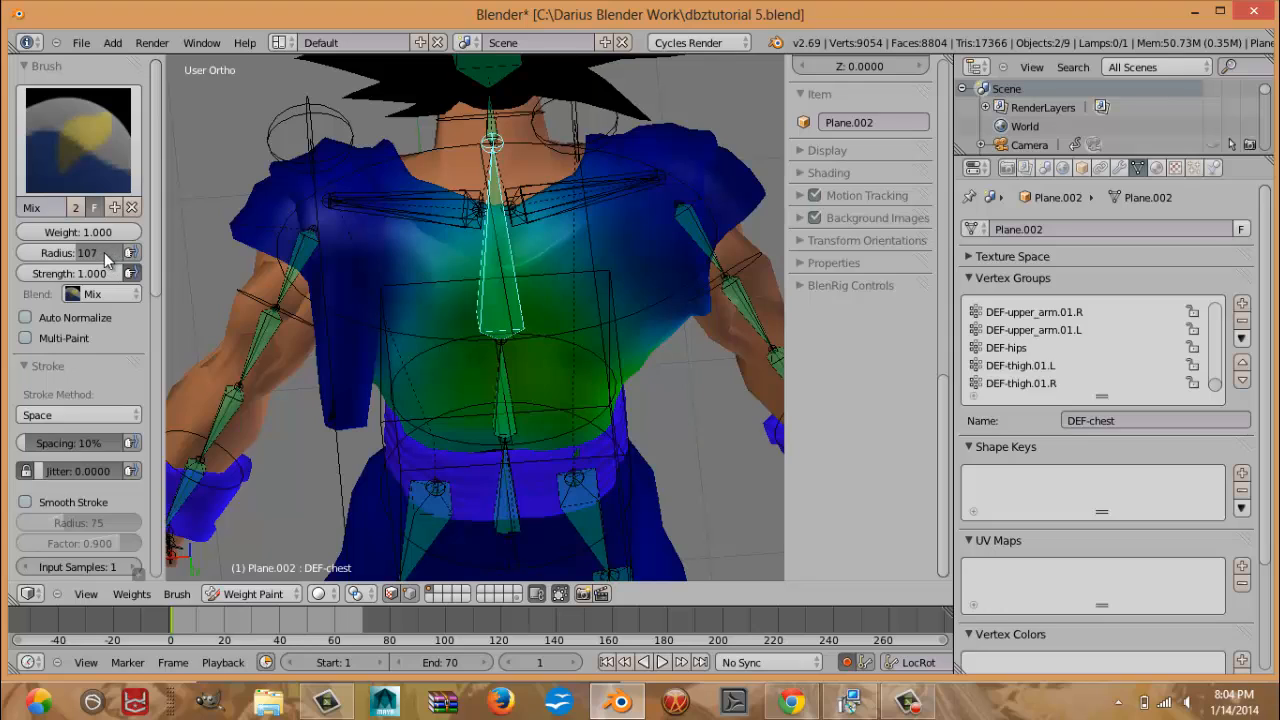
pyautogui.moveTo(106, 234); pyautogui.dragTo(22, 229)
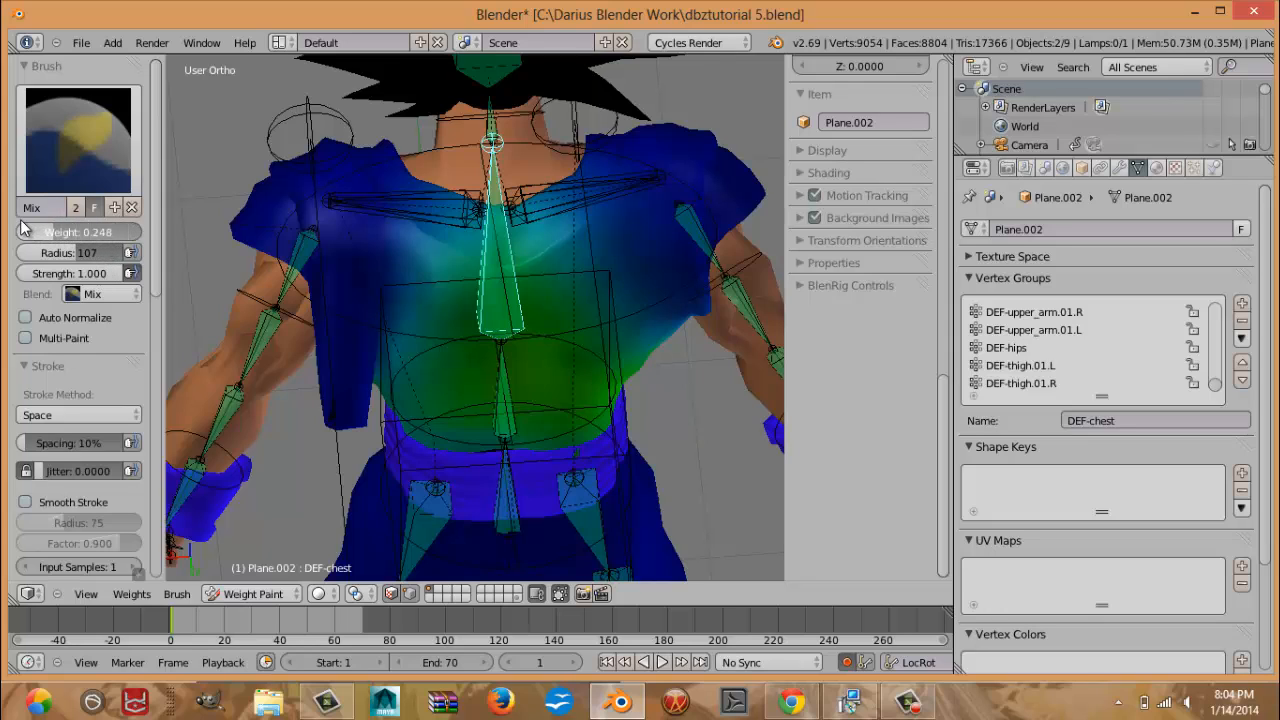
# Paint DEF-chest weight onto the unweighted flap of the shirt below the armpit so it follows the torso.
pyautogui.scroll(4, 425, 319)
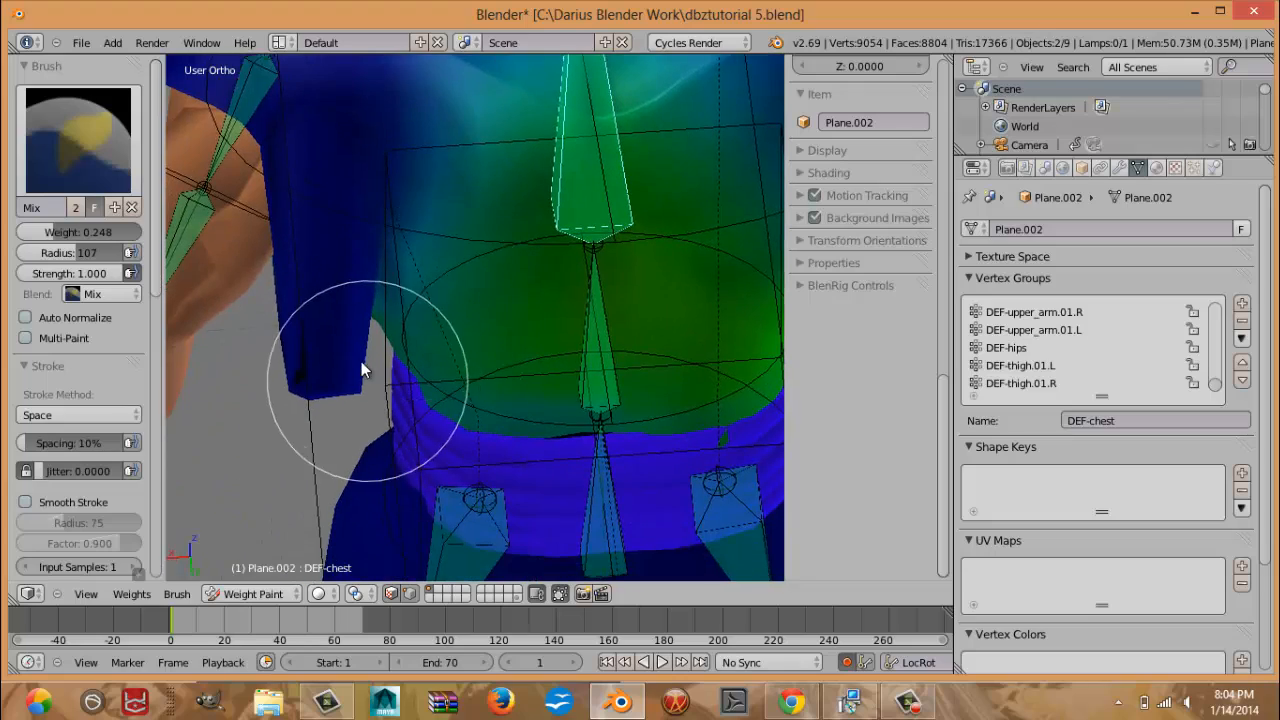
pyautogui.scroll(2, 355, 340)
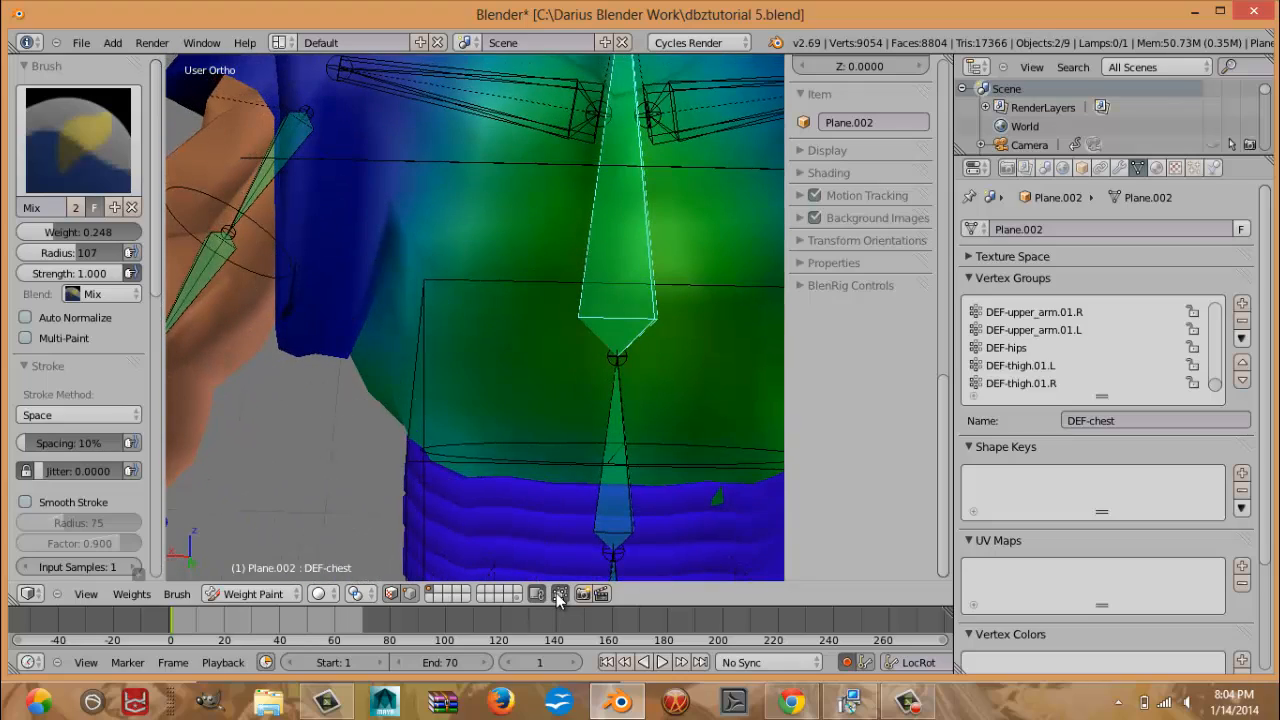
pyautogui.moveTo(387, 370); pyautogui.dragTo(366, 259, button='middle')
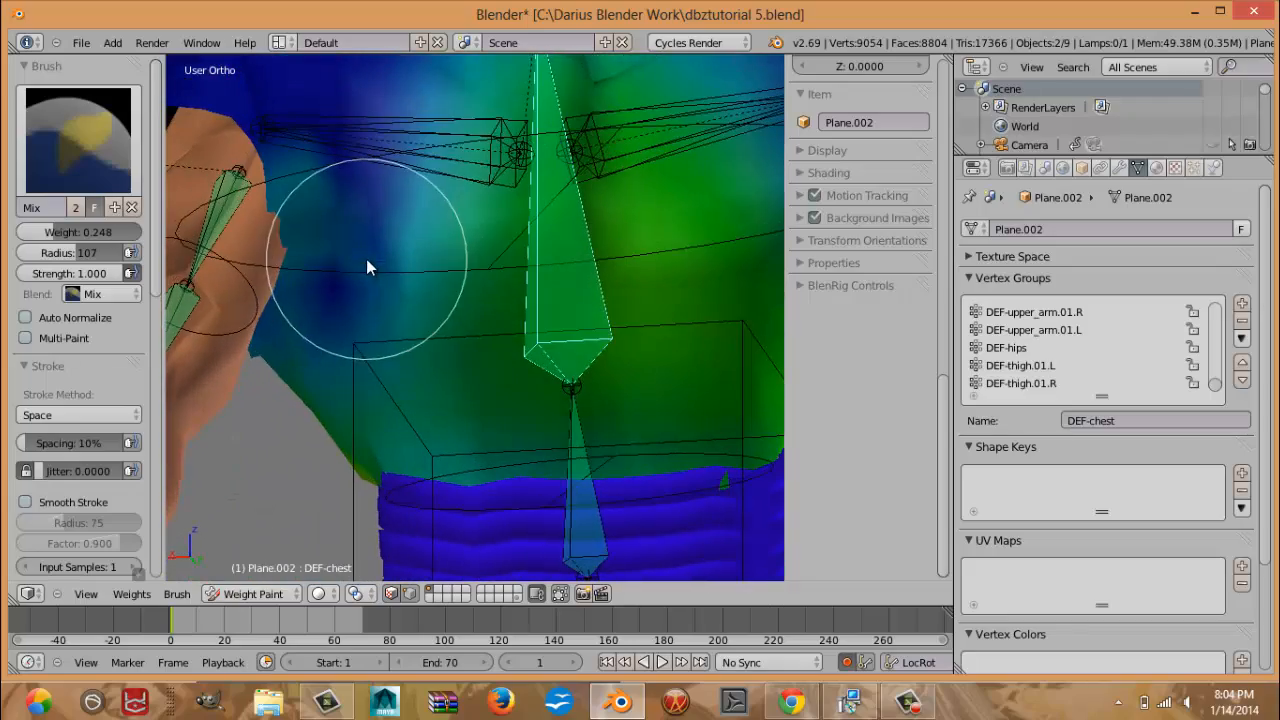
pyautogui.moveTo(334, 306); pyautogui.dragTo(320, 333, button='middle')
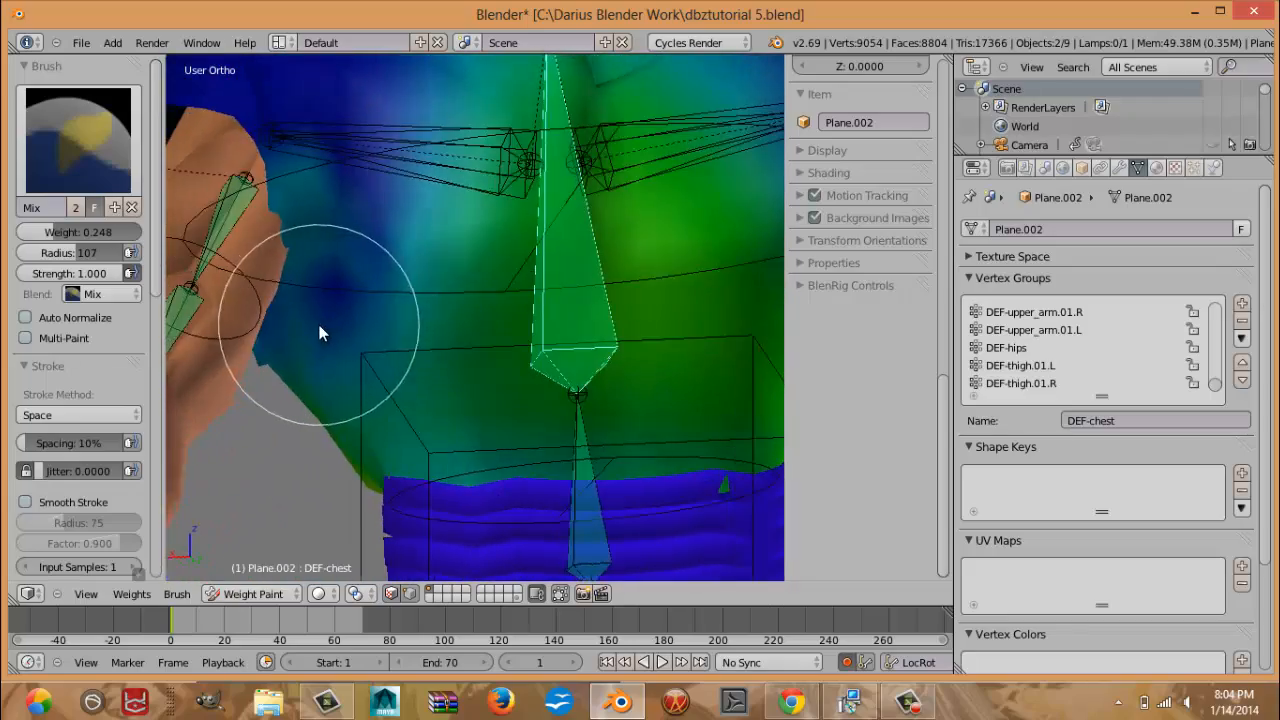
pyautogui.scroll(-4, 320, 333)
pyautogui.moveTo(405, 349); pyautogui.dragTo(605, 319, button='middle')
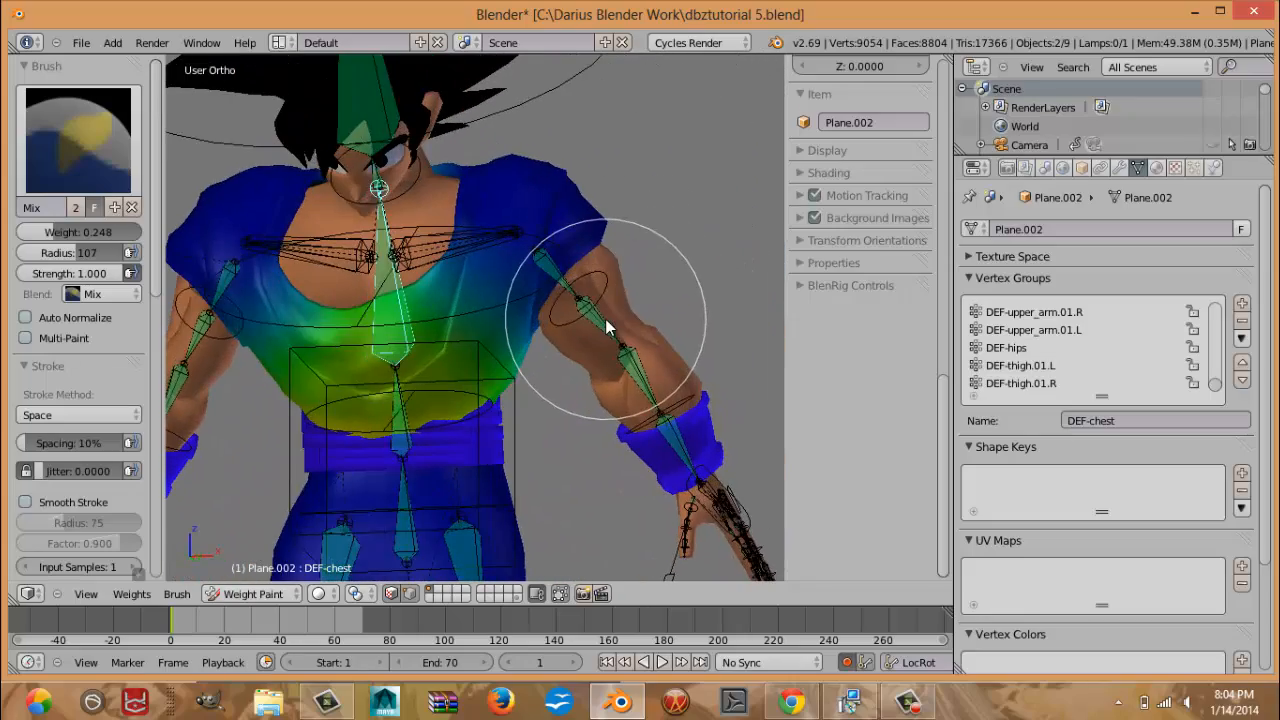
# Leave weight painting, select the rig's chest control and hide the octahedral deform bone layer.
pyautogui.hotkey('ctrl', 'Tab')
pyautogui.rightClick(544, 298)
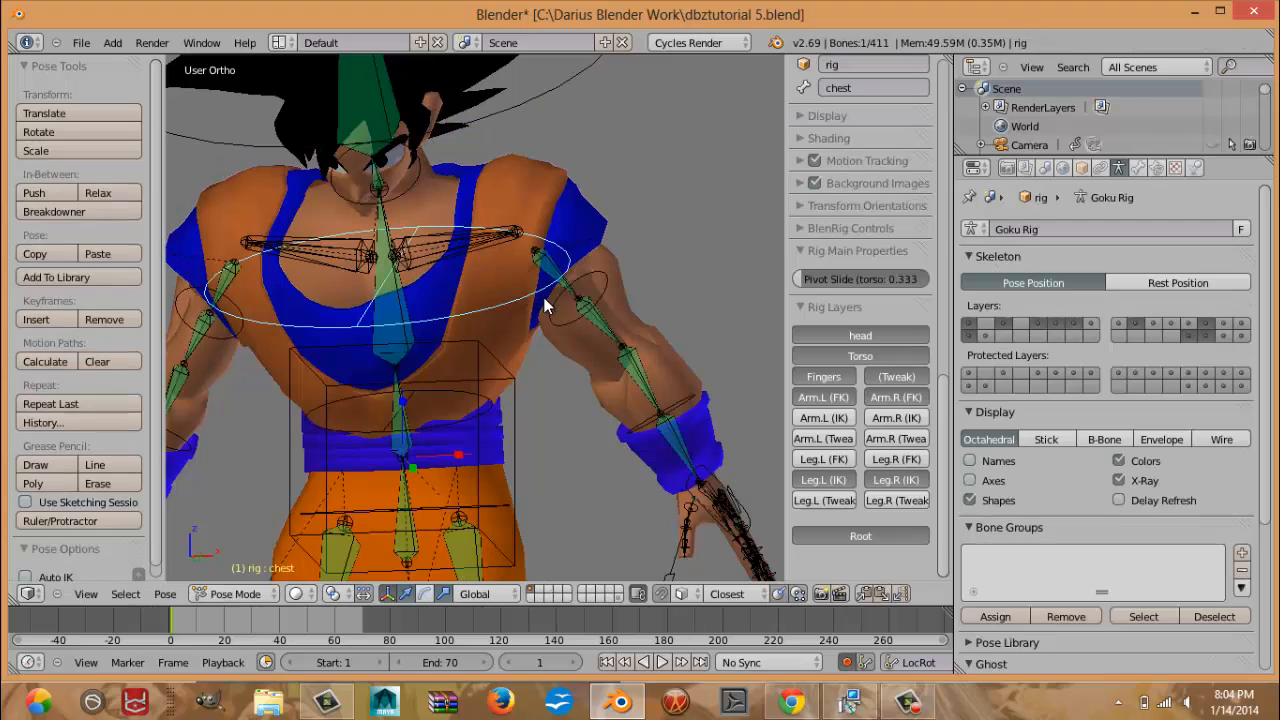
pyautogui.click(1207, 340)
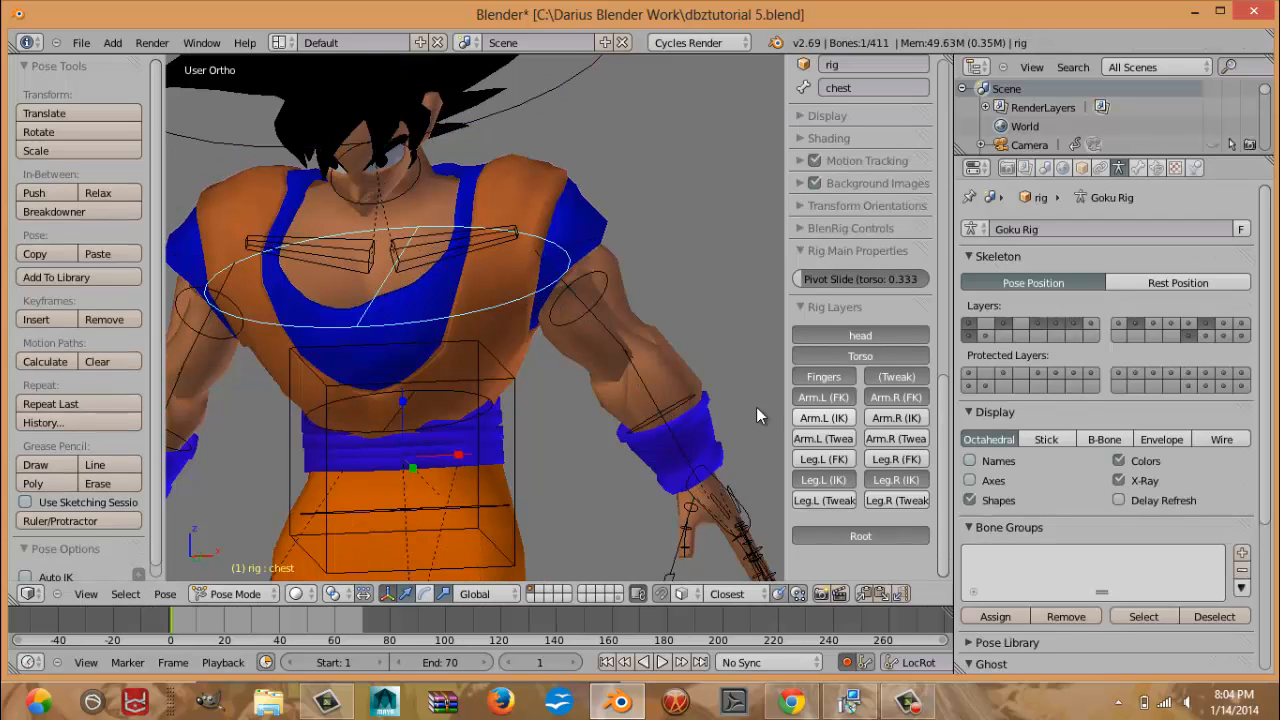
# Select all the rig's control bones and clear their rotation to return the character to its upright pose.
pyautogui.scroll(-3, 559, 365)
pyautogui.press('a')
pyautogui.press('a')
pyautogui.scroll(1, 559, 372)
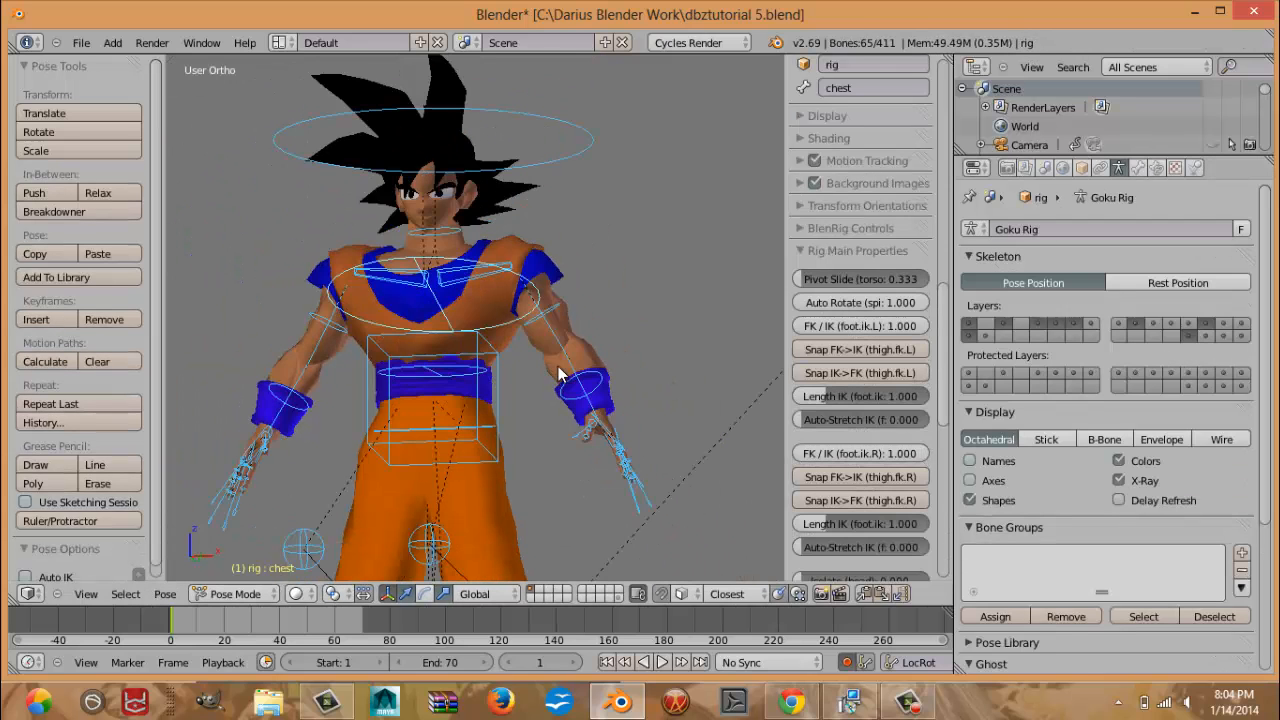
pyautogui.rightClick(566, 301)
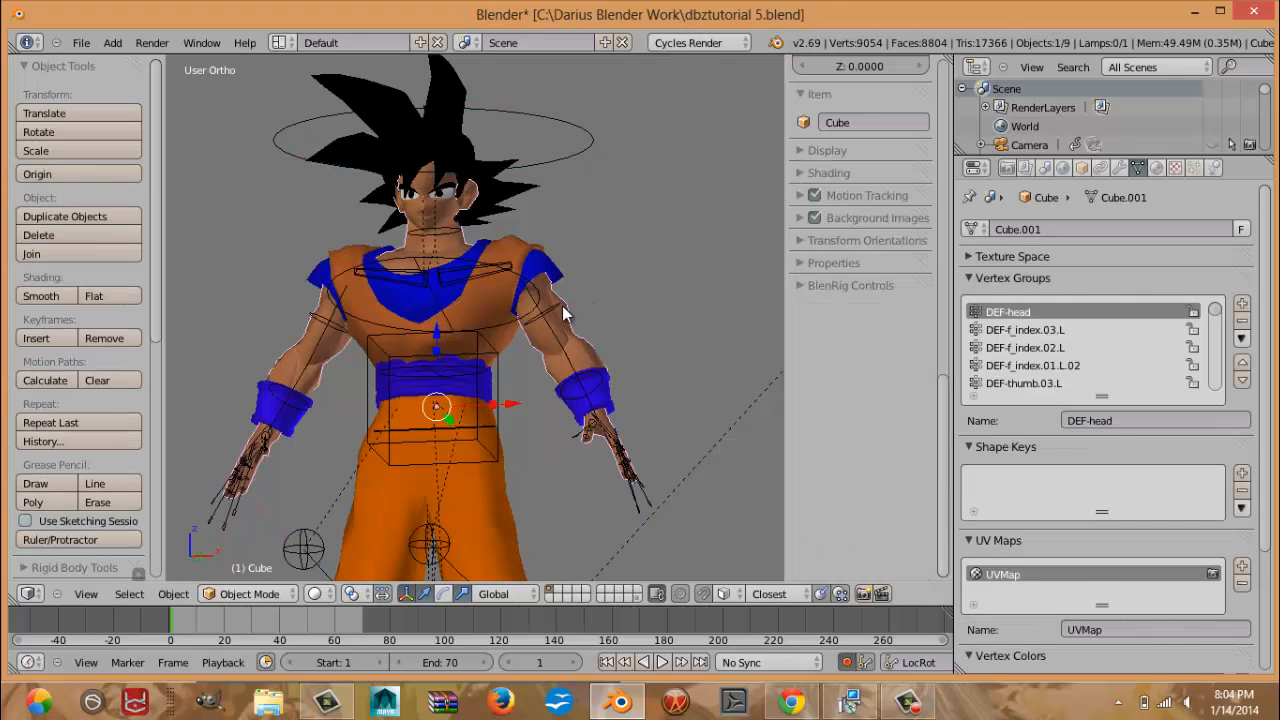
# Test-rotate the left and right FK upper arm controls, cancelling each rotation.
pyautogui.rightClick(566, 310)
pyautogui.press('r')
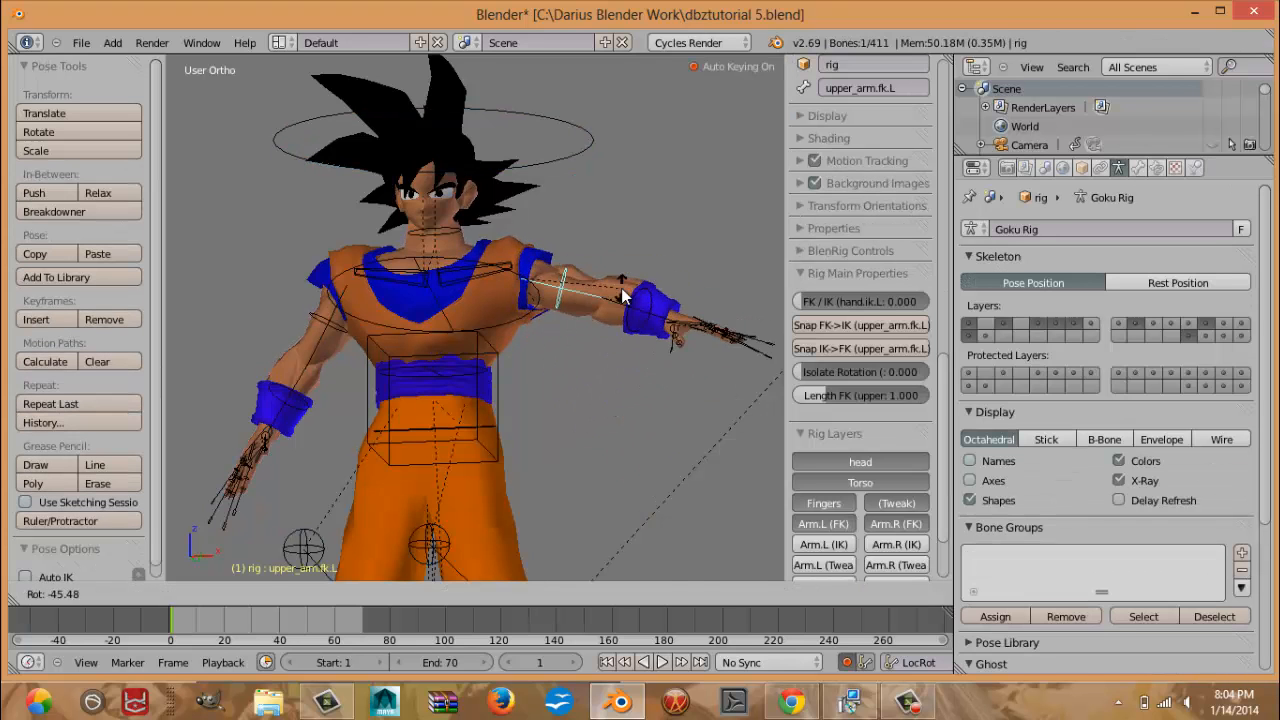
pyautogui.rightClick(622, 294)
pyautogui.rightClick(317, 313)
pyautogui.press('r')
pyautogui.rightClick(320, 273)
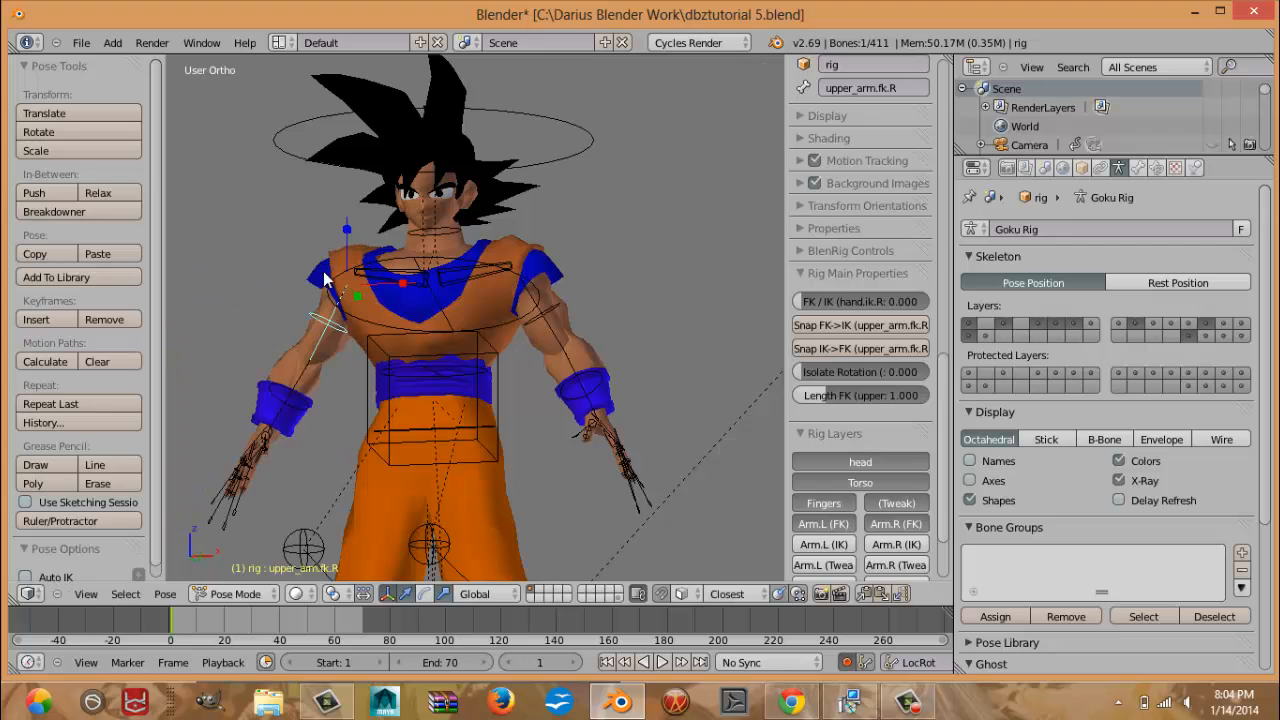
# Test-rotate the left and right shoulder controls, cancelling each rotation.
pyautogui.rightClick(483, 273)
pyautogui.press('r')
pyautogui.rightClick(480, 262)
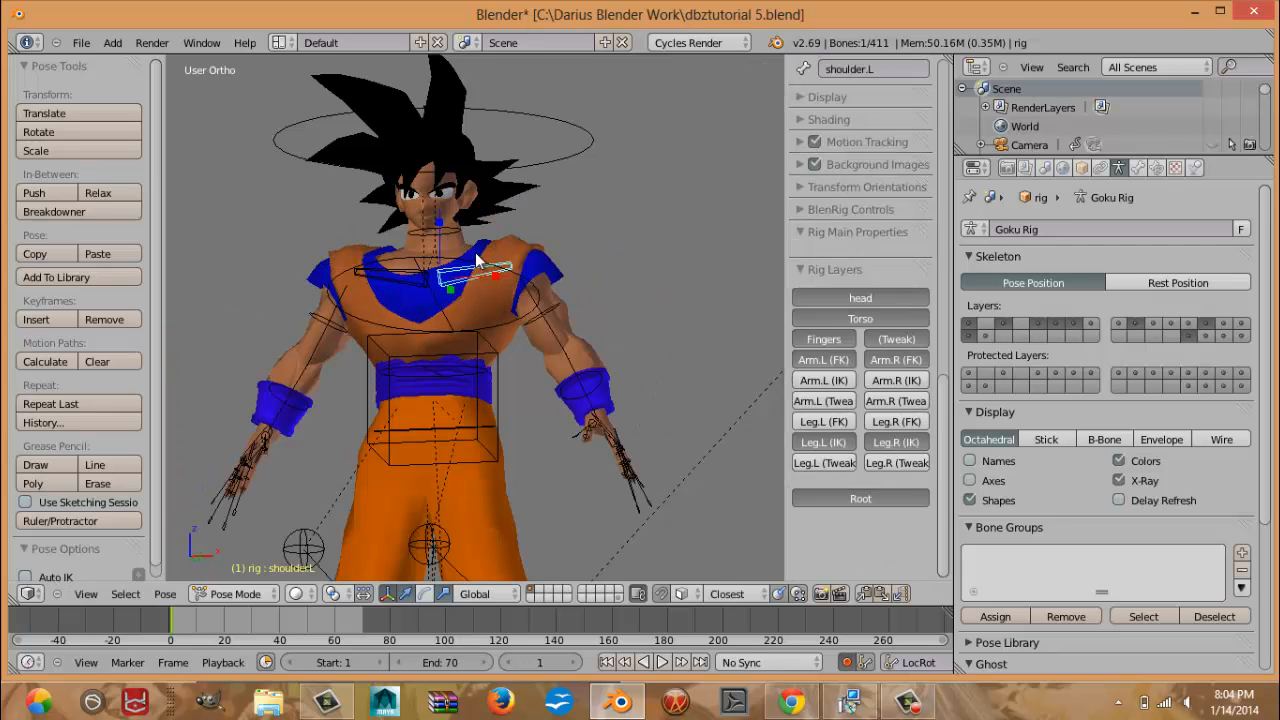
pyautogui.rightClick(401, 273)
pyautogui.press('r')
pyautogui.rightClick(385, 250)
pyautogui.moveTo(435, 298); pyautogui.dragTo(489, 256, button='middle')
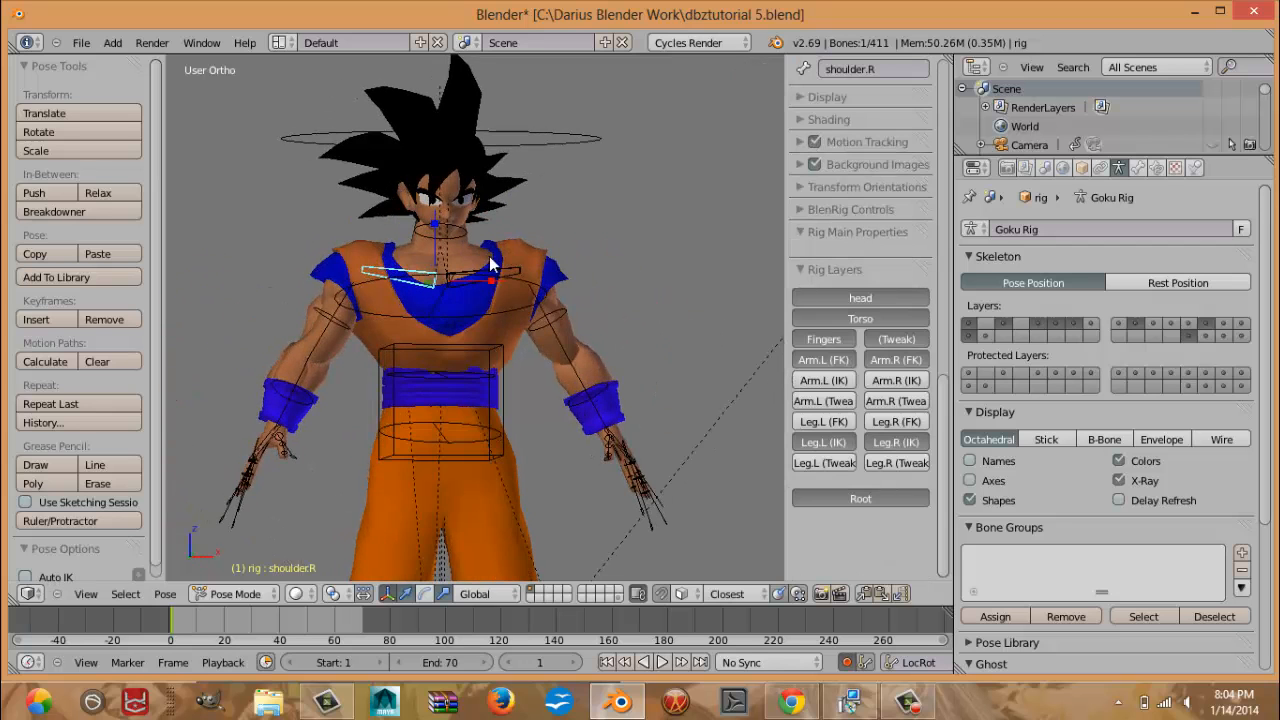
# Try the head control with a free trackball rotation and cancel it.
pyautogui.rightClick(519, 157)
pyautogui.press('g')
pyautogui.rightClick(558, 158)
pyautogui.rightClick(556, 140)
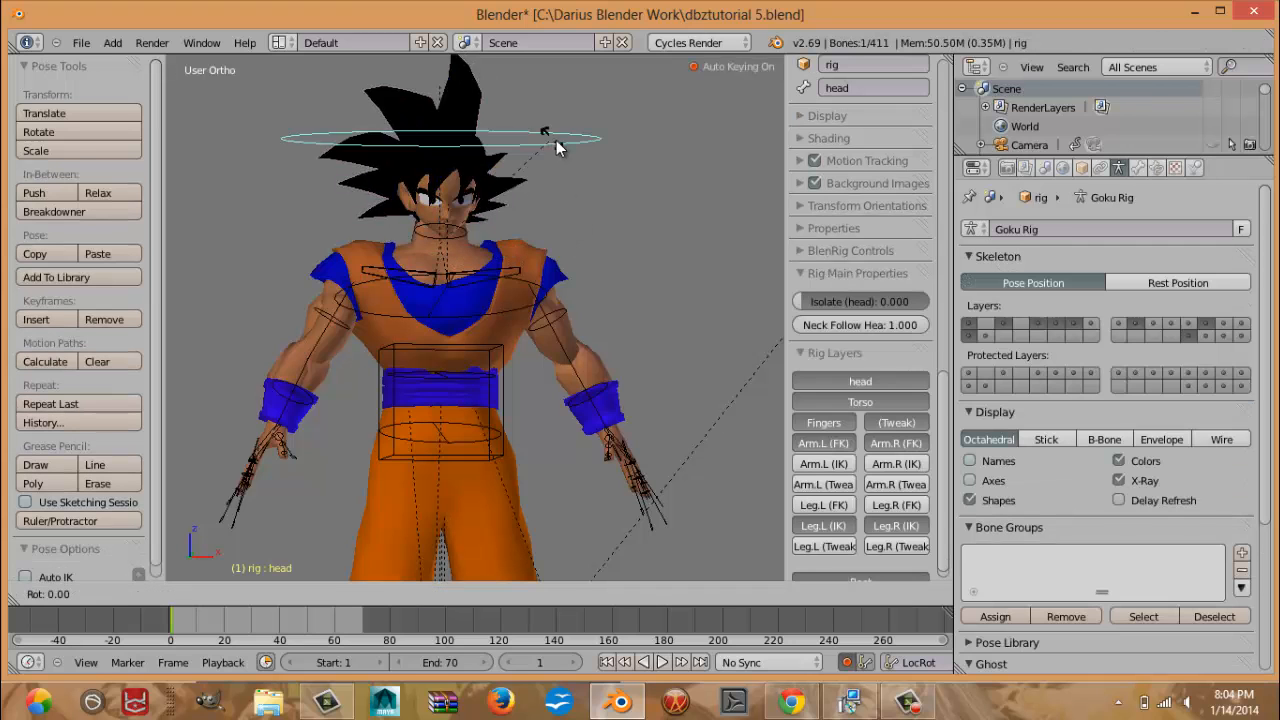
pyautogui.press('r')
pyautogui.press('r')
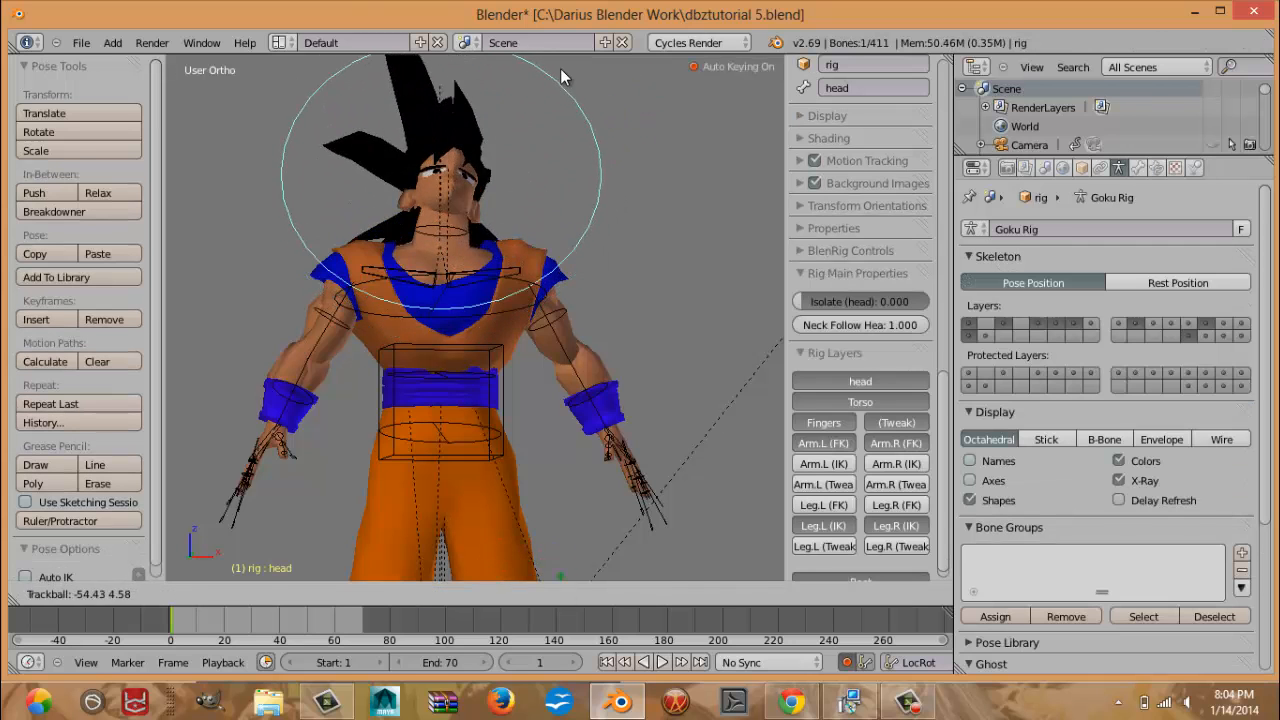
pyautogui.rightClick(502, 279)
# Rotate the chest control about the global X axis to bend the torso backwards and examine the shirt's front at the waist.
pyautogui.rightClick(503, 310)
pyautogui.press('r')
pyautogui.press('x')
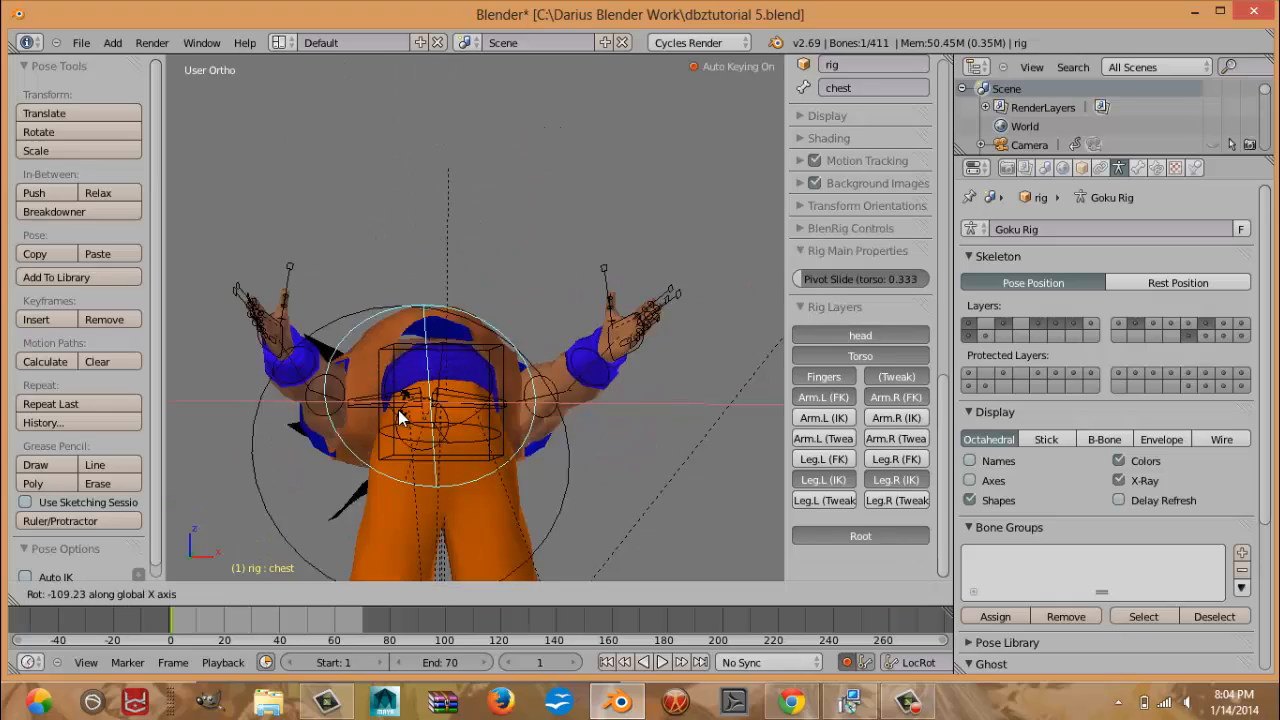
pyautogui.click(407, 362)
pyautogui.moveTo(446, 341); pyautogui.dragTo(376, 332, button='middle')
pyautogui.hotkey('ctrl', 'z')
pyautogui.press('KP_1')
pyautogui.scroll(5, 397, 350)
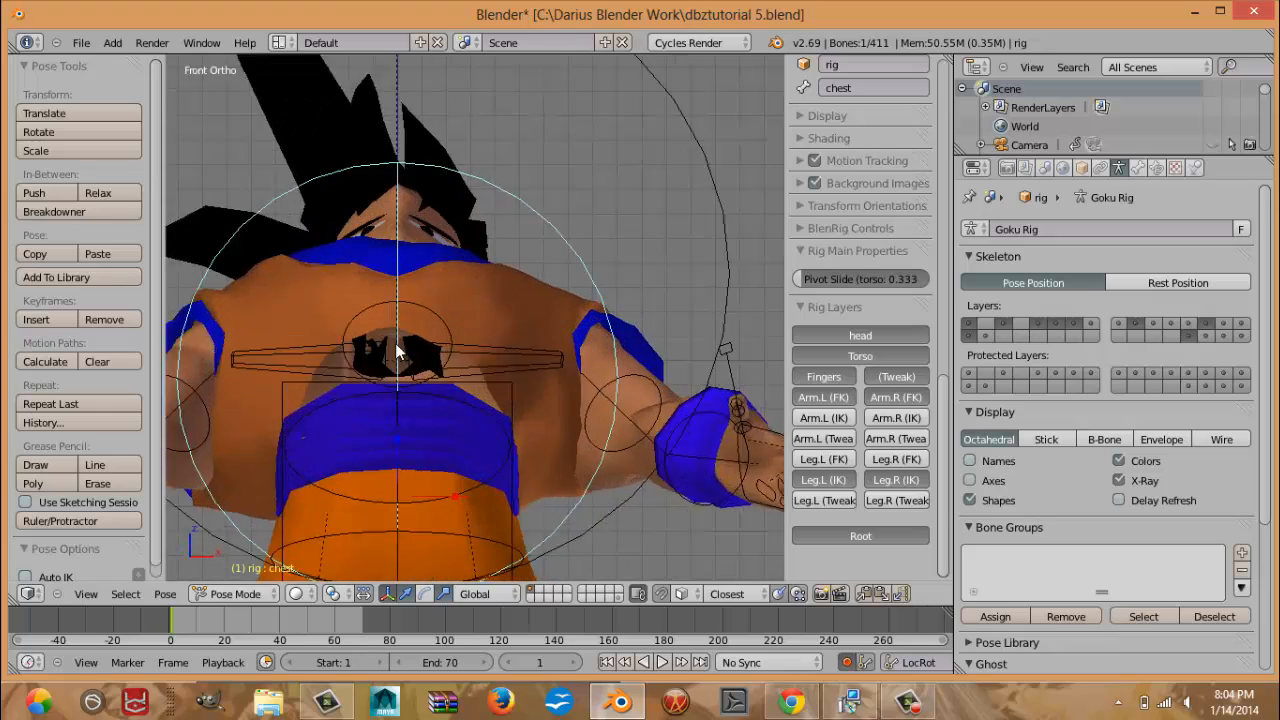
pyautogui.scroll(5, 397, 352)
pyautogui.moveTo(565, 218); pyautogui.dragTo(426, 383, button='middle')
# Show the rig's deform bone layer and put the clothing mesh Plane.002 into weight painting.
pyautogui.rightClick(425, 385)
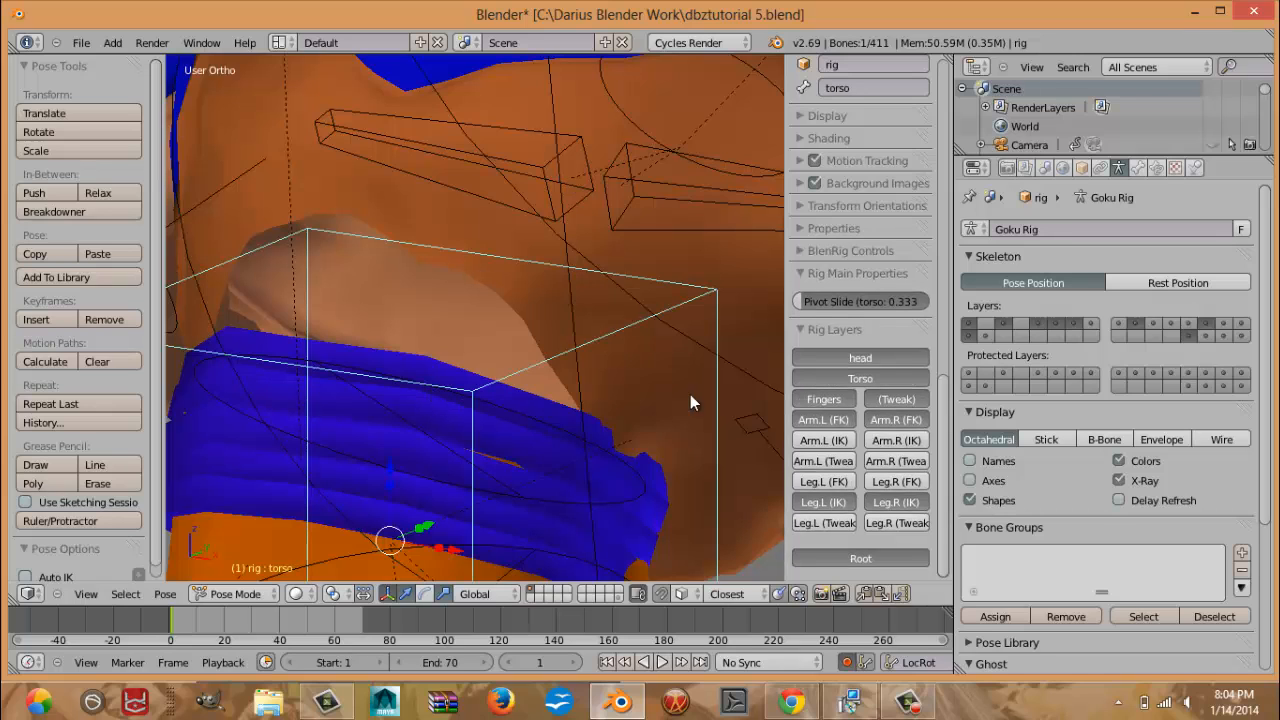
pyautogui.keyDown('shift'); pyautogui.click(1206, 338); pyautogui.keyUp('shift')
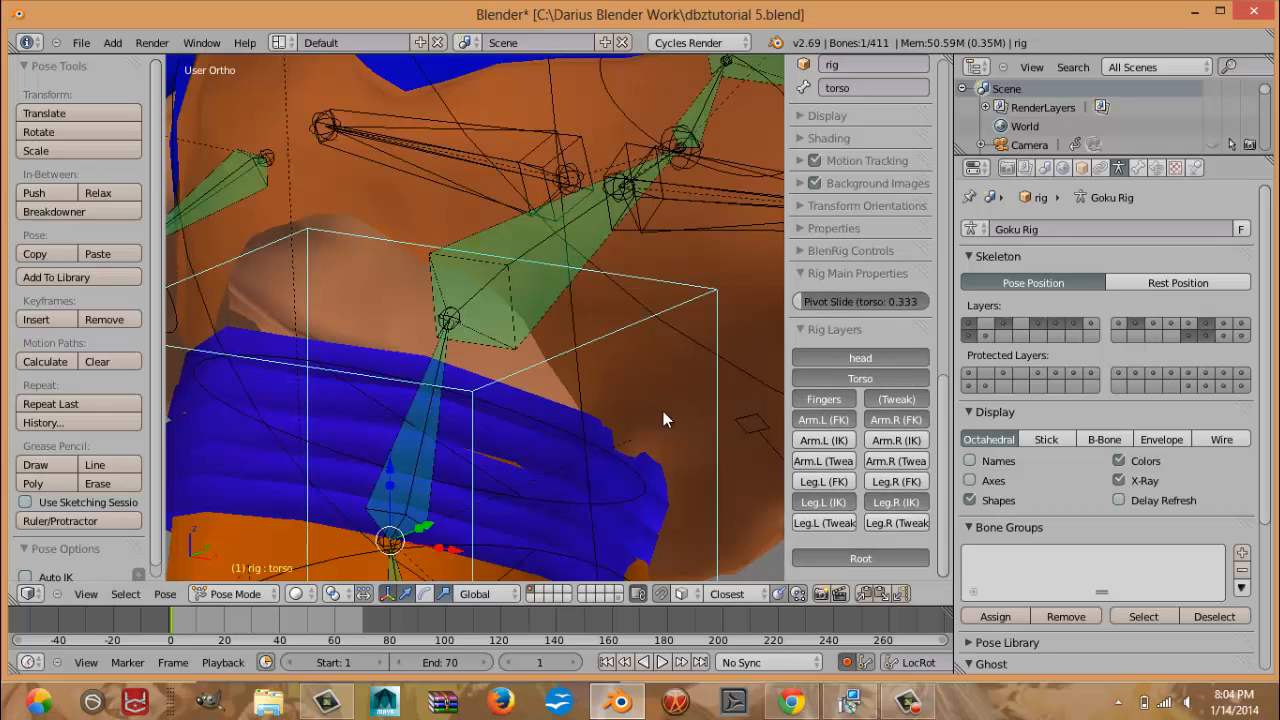
pyautogui.keyDown('shift'); pyautogui.rightClick(329, 200); pyautogui.keyUp('shift')
pyautogui.hotkey('ctrl', 'Tab')
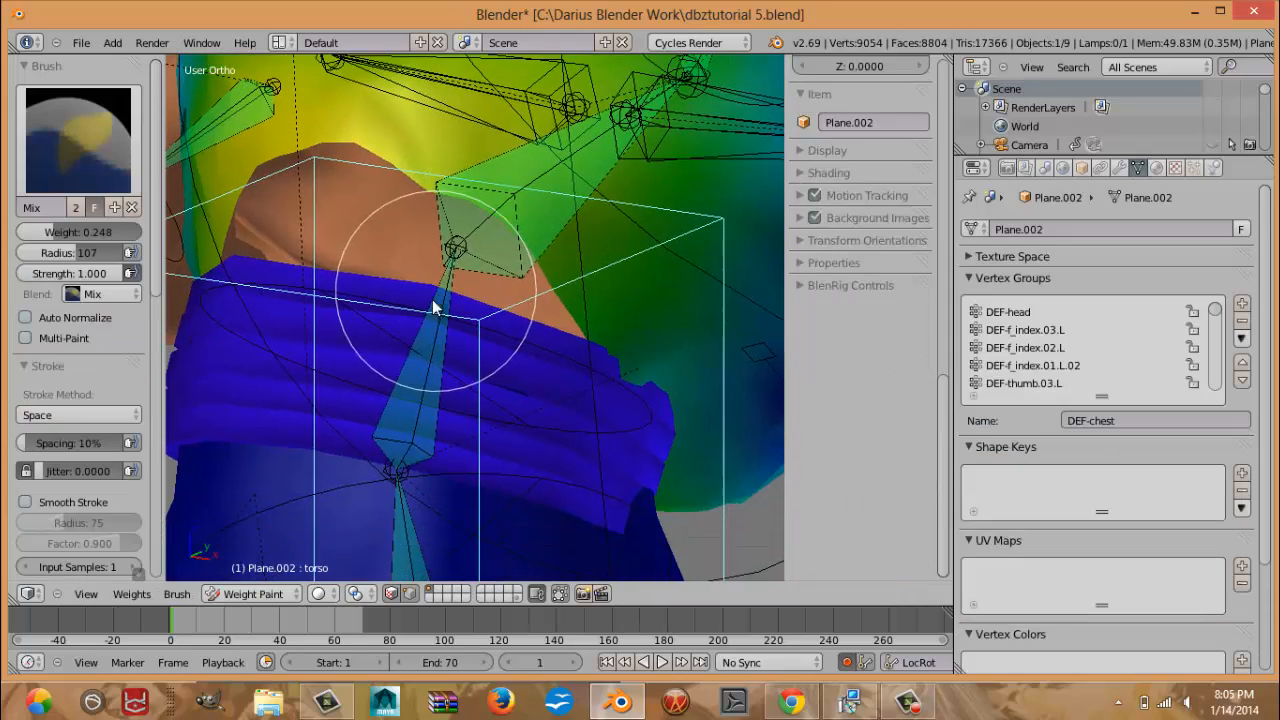
# Pick the DEF-spine bone to work on its weights around the waist.
pyautogui.scroll(-4, 410, 326)
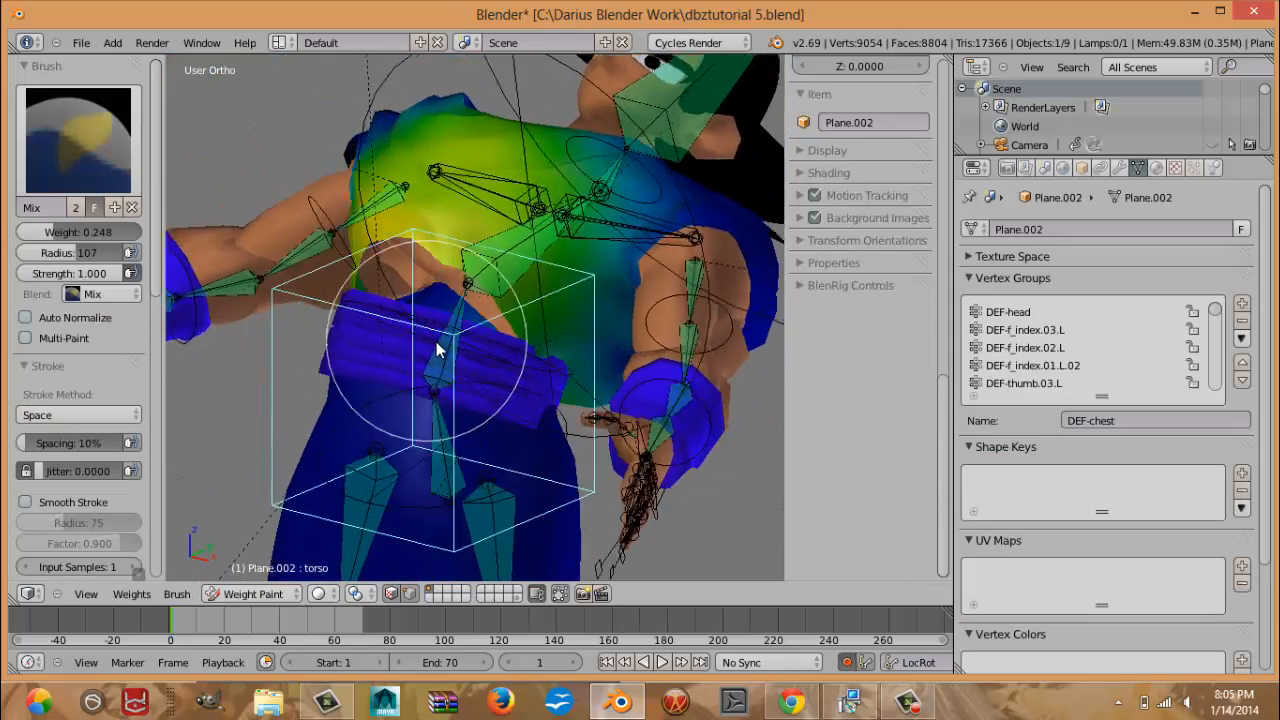
pyautogui.moveTo(437, 348); pyautogui.dragTo(454, 374, button='middle')
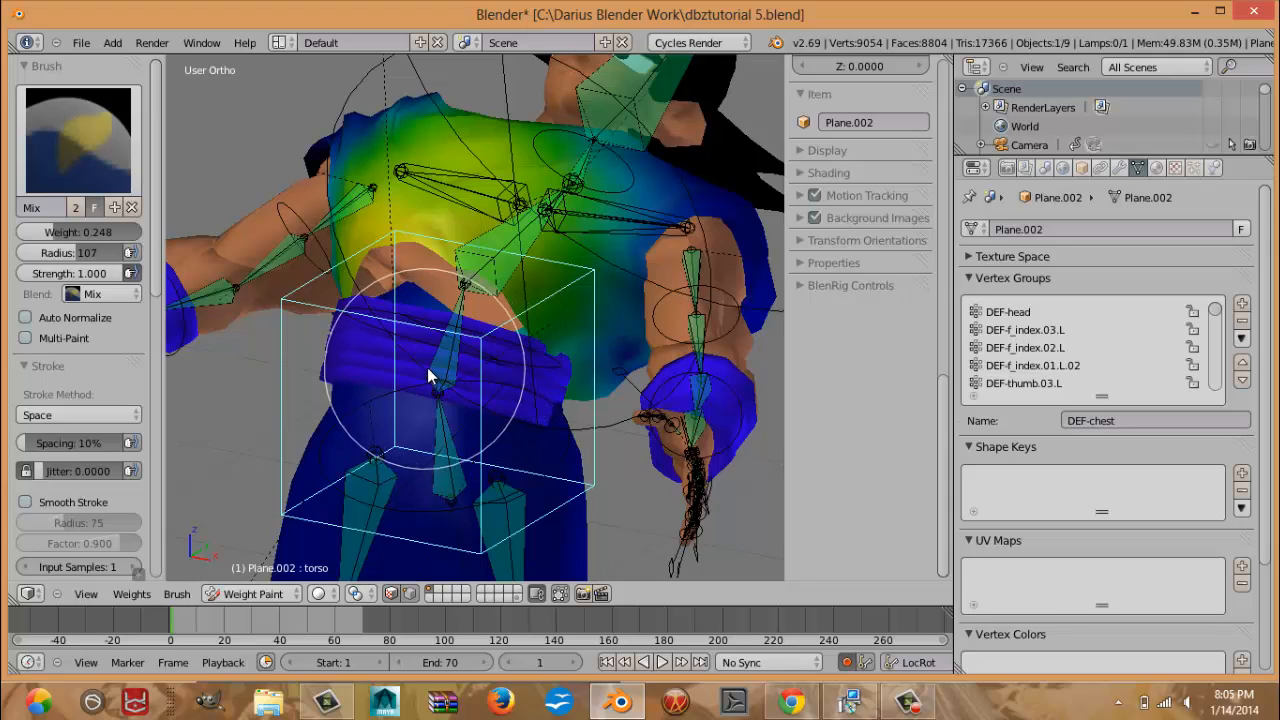
pyautogui.rightClick(428, 368)
pyautogui.rightClick(437, 355)
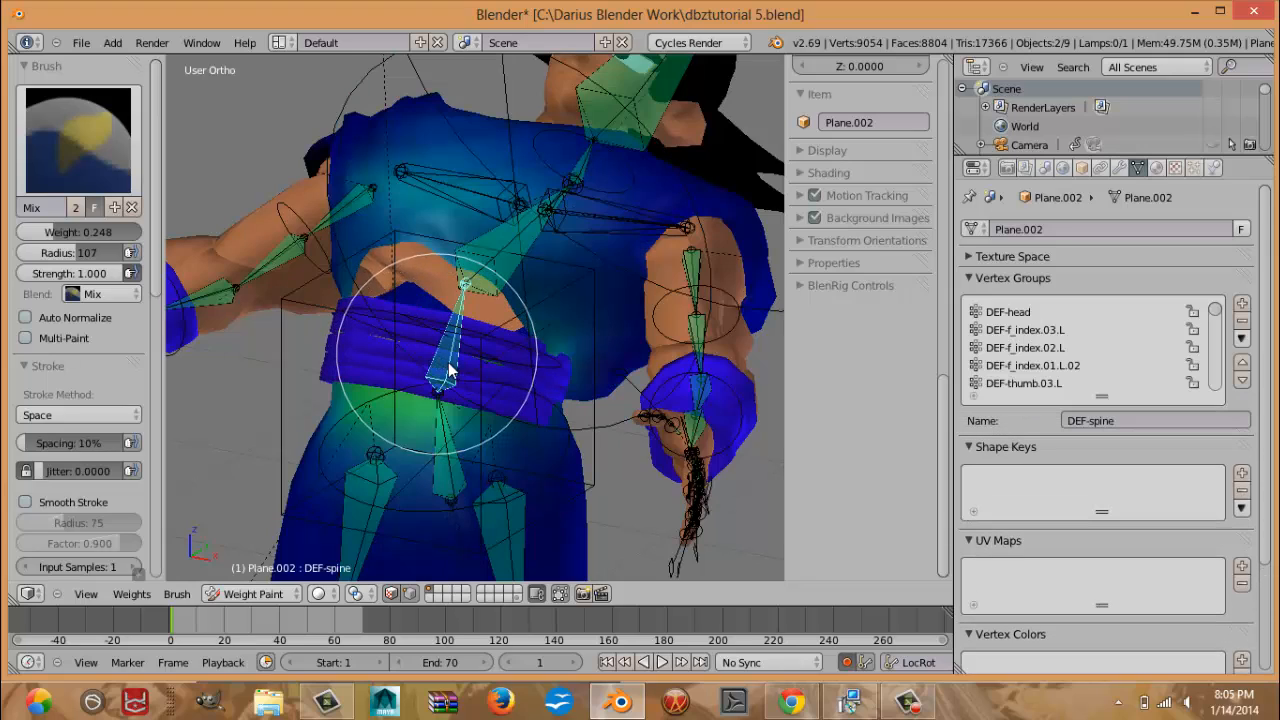
pyautogui.moveTo(449, 371)
pyautogui.mouseDown(button='middle')
pyautogui.moveTo(371, 366)
pyautogui.moveTo(451, 406)
pyautogui.moveTo(461, 382)
pyautogui.moveTo(440, 367)
pyautogui.mouseUp(button='middle')
pyautogui.scroll(2, 304, 337)
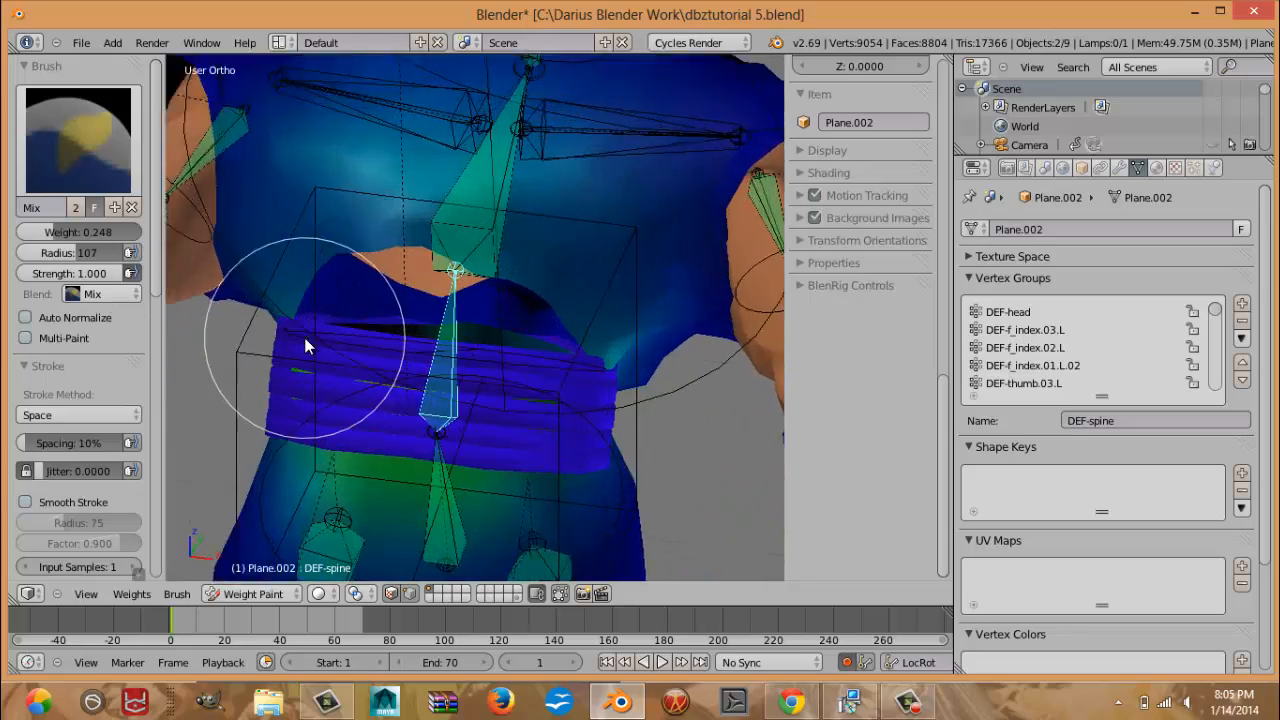
# In a wireframe side view, paint DEF-spine along the shirt's front hem with brush radius 40 and weight 1.000.
pyautogui.moveTo(304, 337); pyautogui.dragTo(497, 340, button='middle')
pyautogui.press('KP_3')
pyautogui.press('z')
pyautogui.scroll(3, 413, 312)
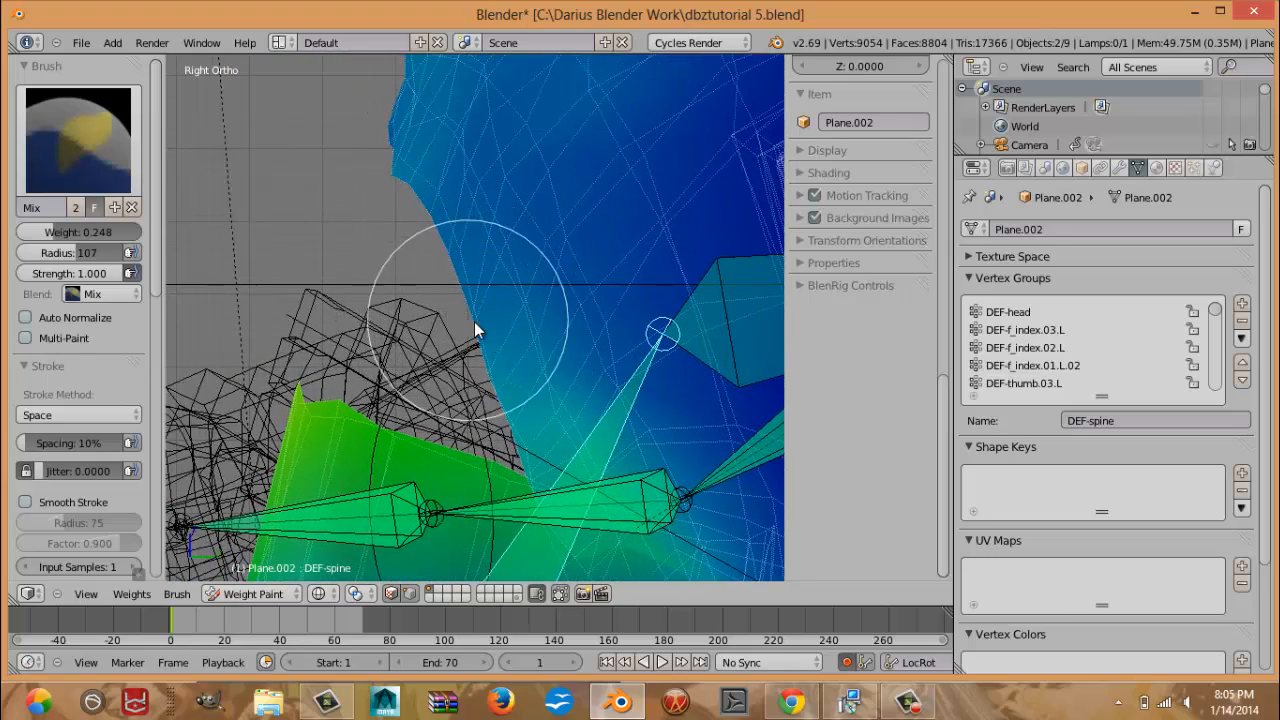
pyautogui.press('f')
pyautogui.click(404, 304)
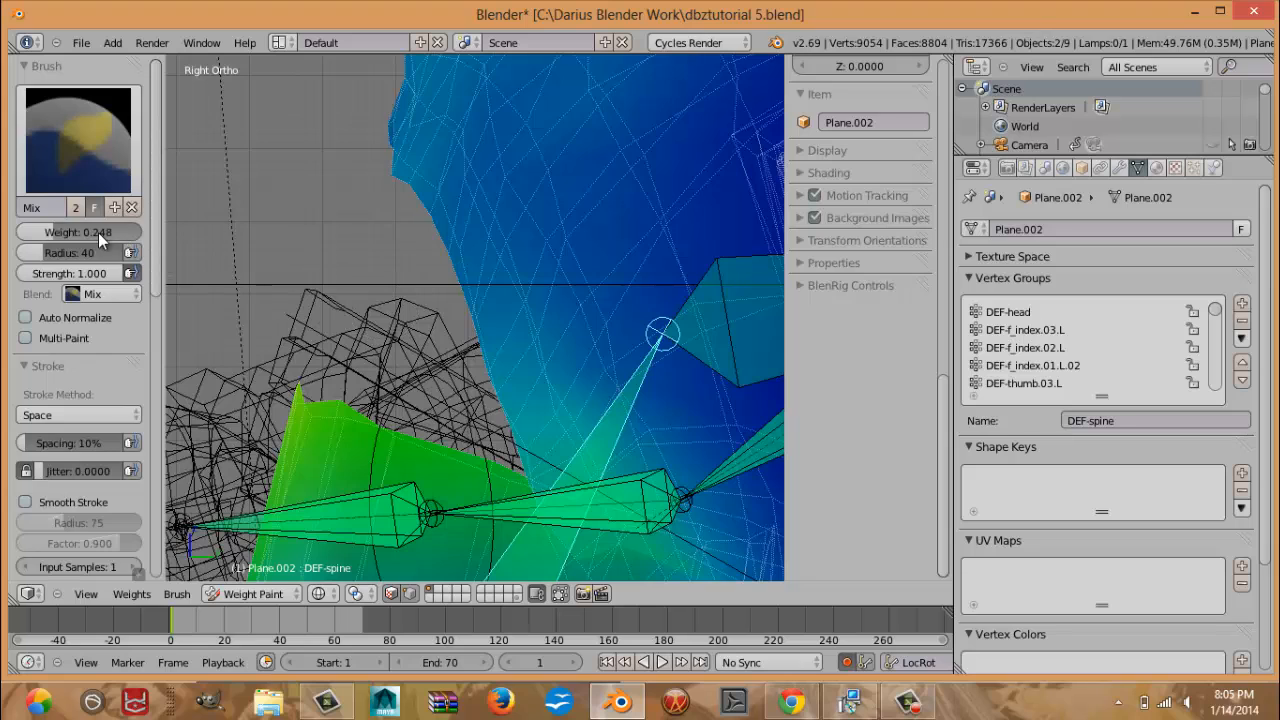
pyautogui.moveTo(98, 232); pyautogui.dragTo(297, 262)
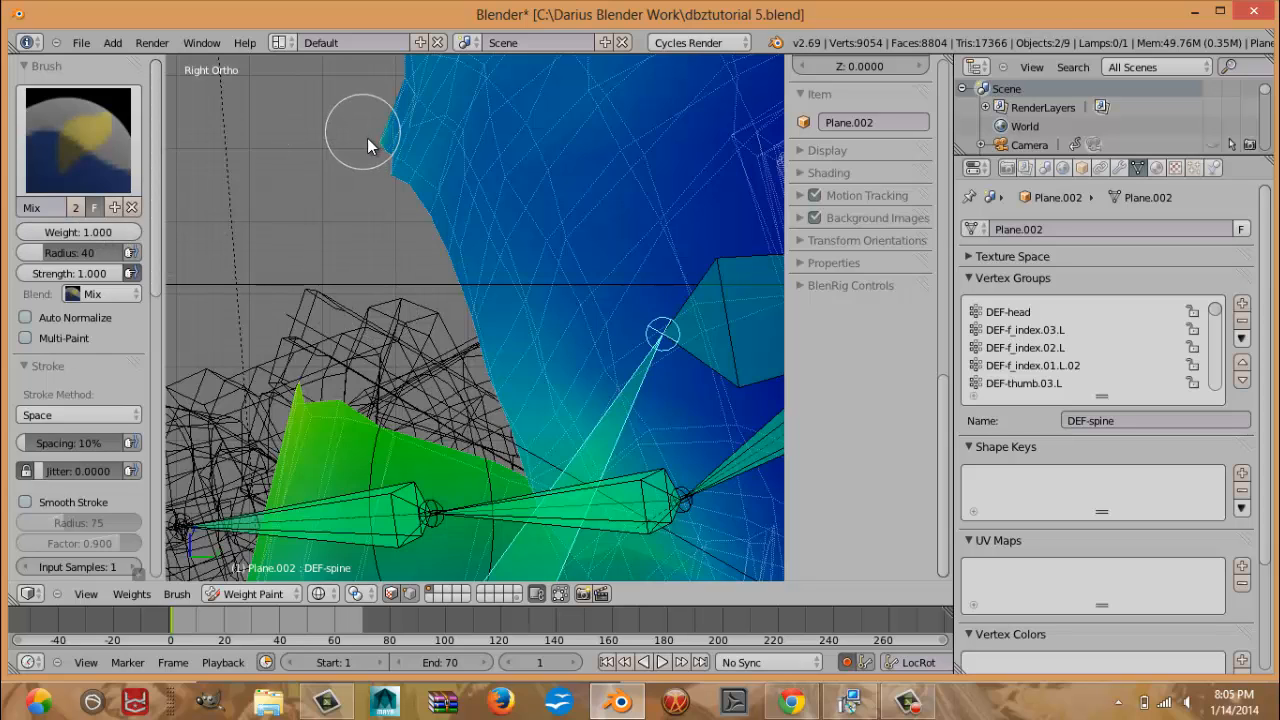
pyautogui.moveTo(367, 138)
pyautogui.mouseDown()
pyautogui.moveTo(401, 178)
pyautogui.moveTo(406, 215)
pyautogui.moveTo(462, 258)
pyautogui.moveTo(412, 218)
pyautogui.moveTo(449, 270)
pyautogui.moveTo(434, 248)
pyautogui.moveTo(401, 250)
pyautogui.moveTo(422, 241)
pyautogui.moveTo(370, 199)
pyautogui.moveTo(512, 408)
pyautogui.mouseUp()
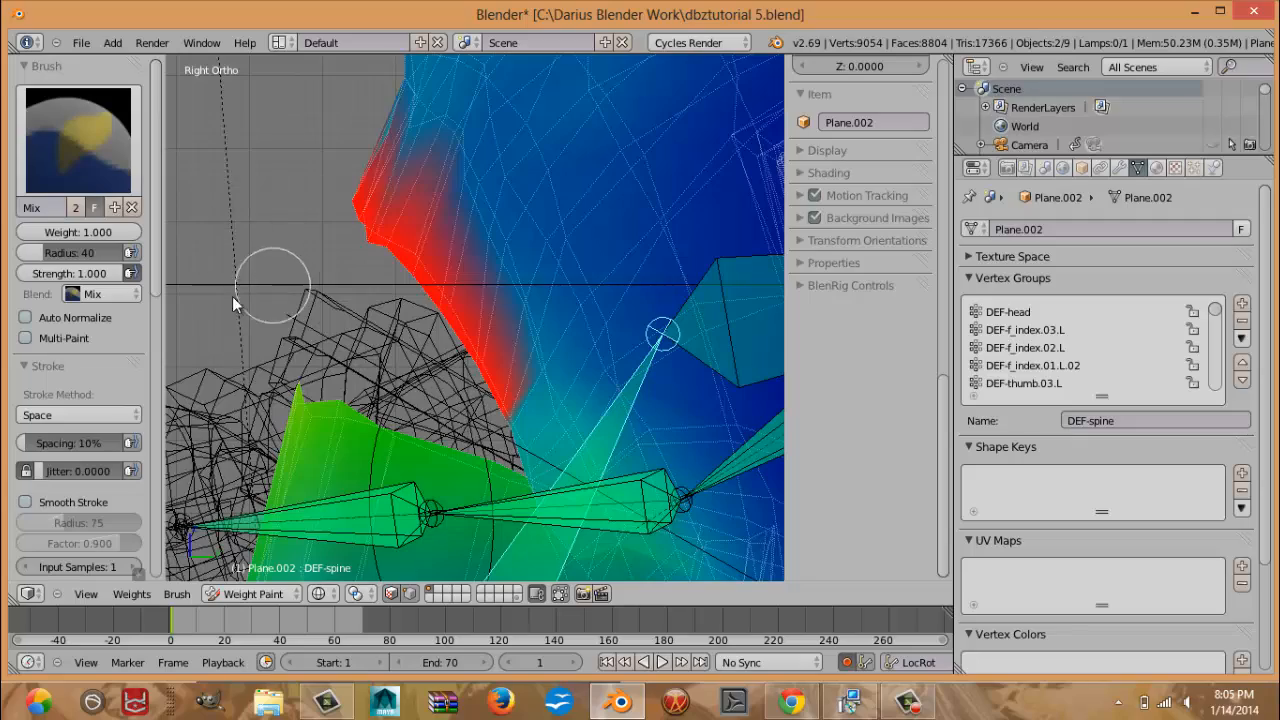
# Pick the DEF-hips bone and paint its weight along the shirt's front hem so it follows the waist.
pyautogui.scroll(-6, 324, 331)
pyautogui.scroll(4, 324, 331)
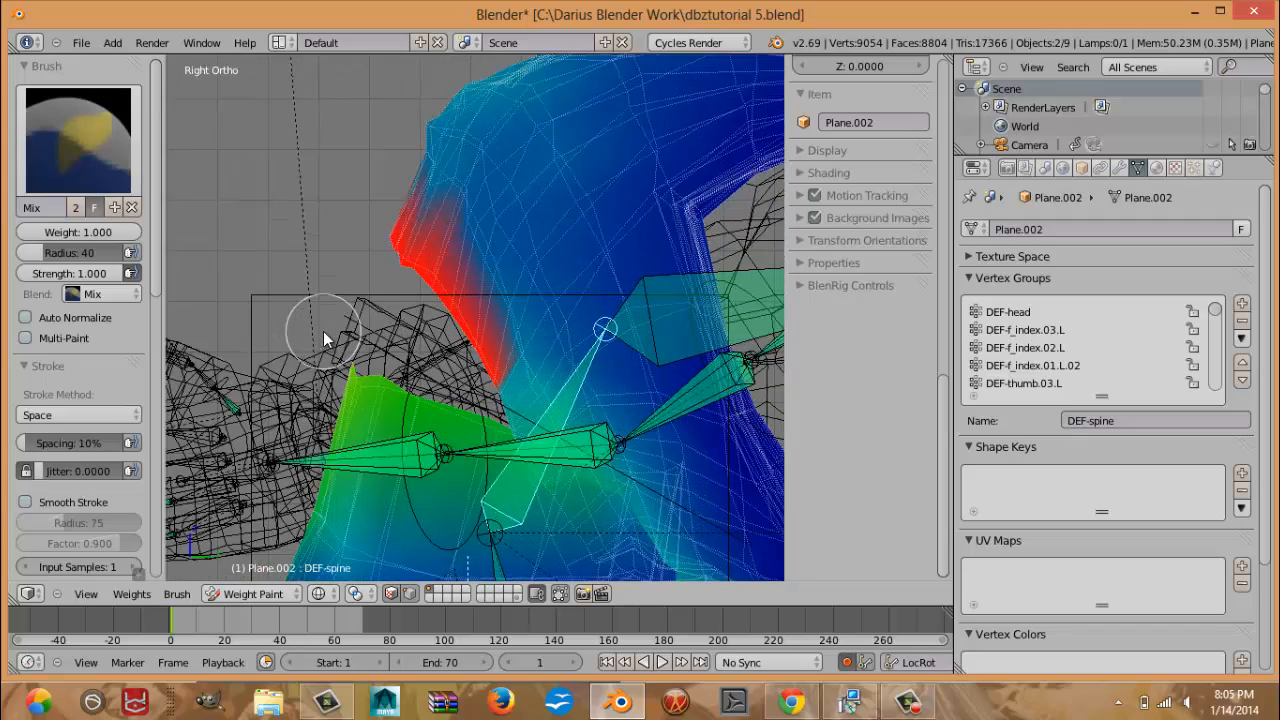
pyautogui.keyDown('shift'); pyautogui.moveTo(345, 355); pyautogui.dragTo(333, 192, button='middle'); pyautogui.keyUp('shift')
pyautogui.rightClick(485, 414)
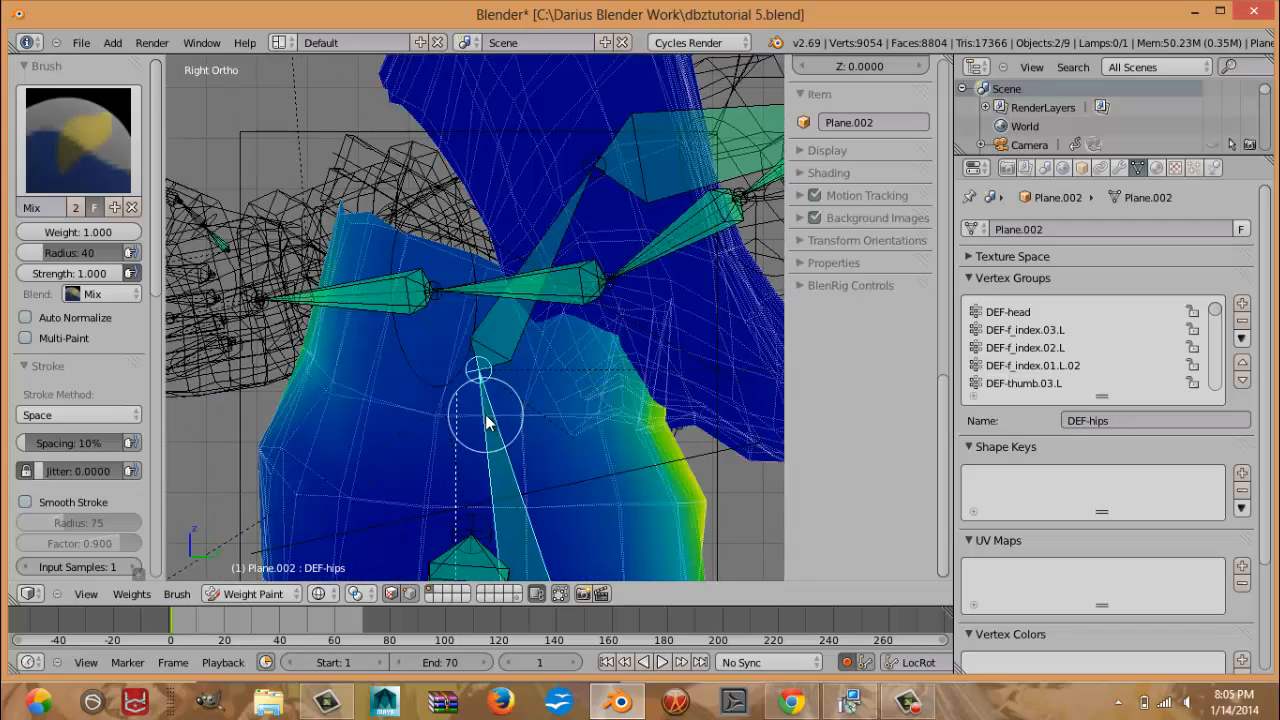
pyautogui.keyDown('shift'); pyautogui.moveTo(428, 278); pyautogui.dragTo(460, 383, button='middle'); pyautogui.keyUp('shift')
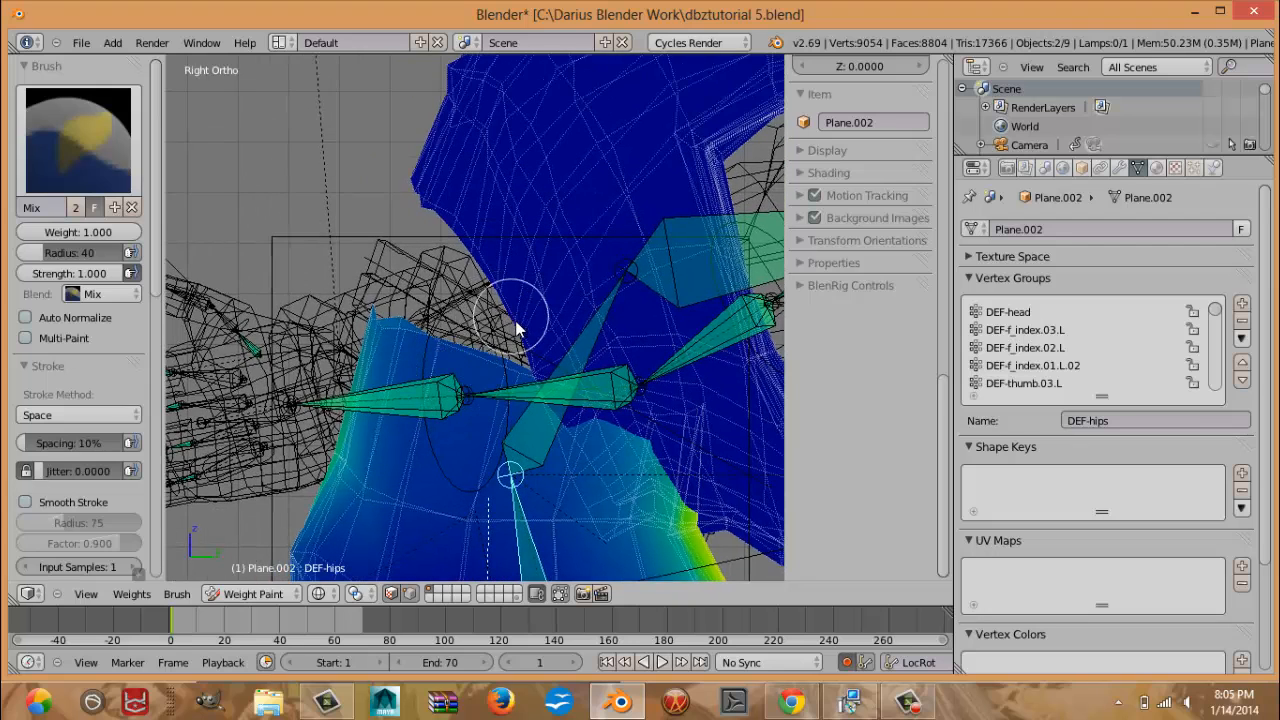
pyautogui.moveTo(523, 322)
pyautogui.mouseDown()
pyautogui.moveTo(526, 340)
pyautogui.moveTo(422, 202)
pyautogui.moveTo(371, 175)
pyautogui.moveTo(486, 304)
pyautogui.mouseUp()
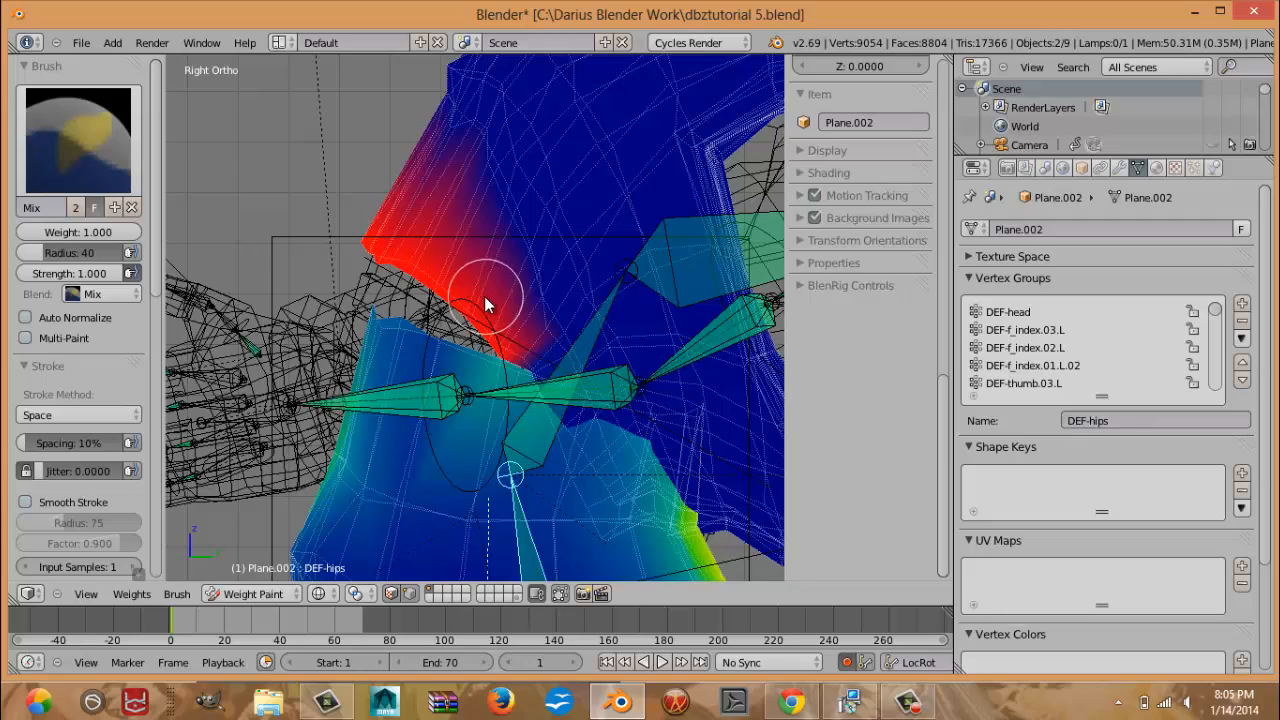
# Extend the DEF-hips weight over the protruding front corner of the shirt hem in the wireframe side view.
pyautogui.moveTo(463, 286)
pyautogui.mouseDown(button='middle')
pyautogui.moveTo(549, 289)
pyautogui.moveTo(389, 267)
pyautogui.mouseUp(button='middle')
pyautogui.press('KP_3')
pyautogui.press('z')
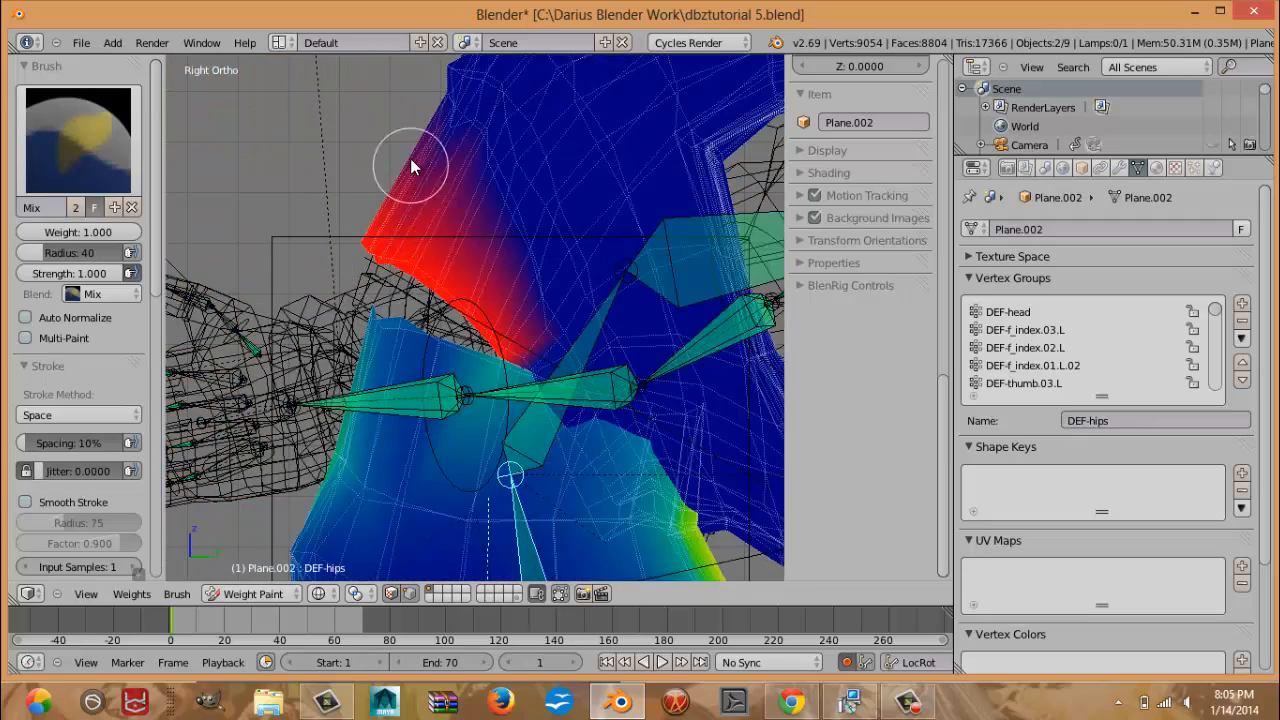
pyautogui.moveTo(410, 160)
pyautogui.mouseDown()
pyautogui.moveTo(423, 137)
pyautogui.moveTo(360, 225)
pyautogui.moveTo(372, 257)
pyautogui.mouseUp()
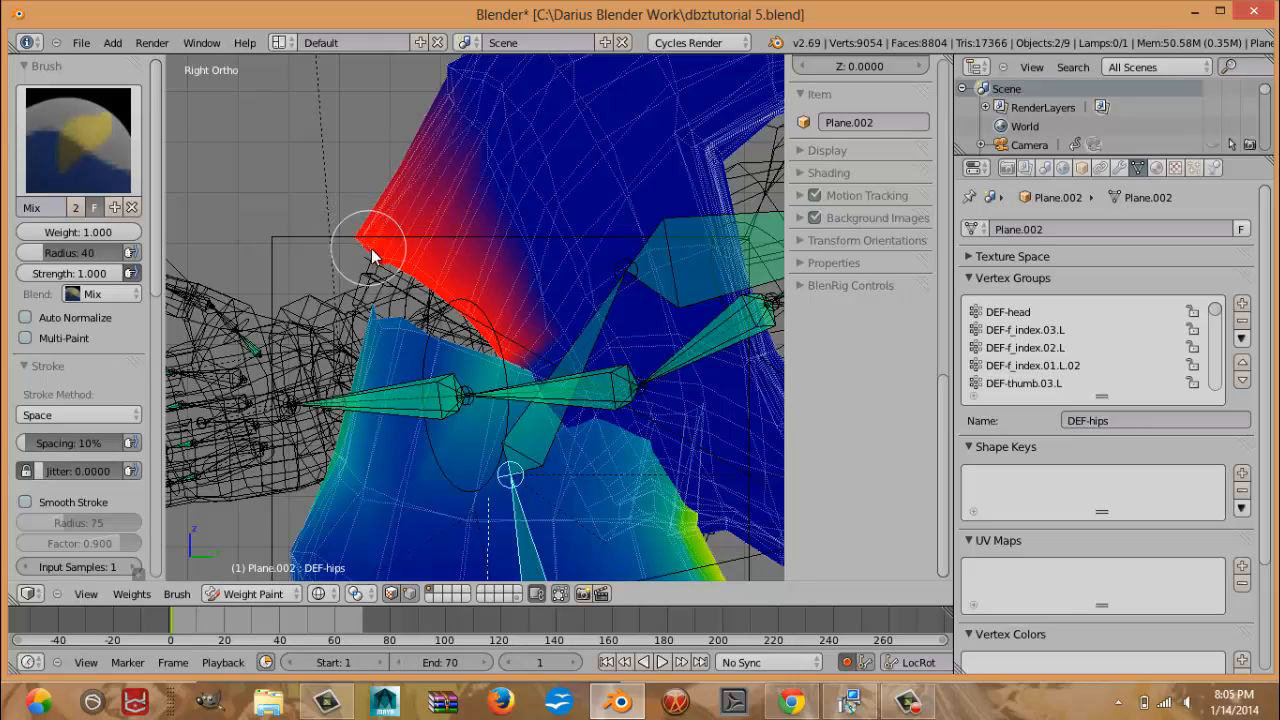
# Touch up the DEF-hips weight at the centre of the shirt's front hem and check it against the belt.
pyautogui.moveTo(372, 257)
pyautogui.mouseDown(button='middle')
pyautogui.moveTo(590, 277)
pyautogui.moveTo(337, 300)
pyautogui.mouseUp(button='middle')
pyautogui.scroll(-12, 53, 381)
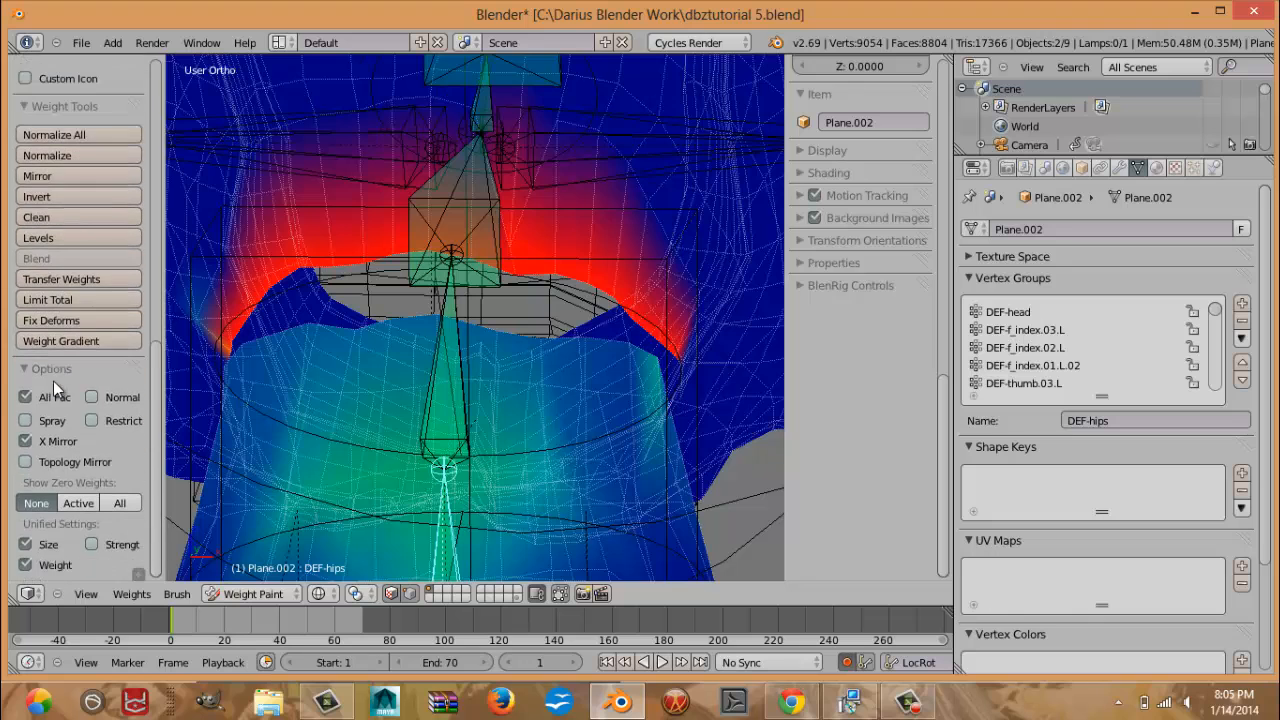
pyautogui.moveTo(340, 278); pyautogui.dragTo(318, 276, button='middle')
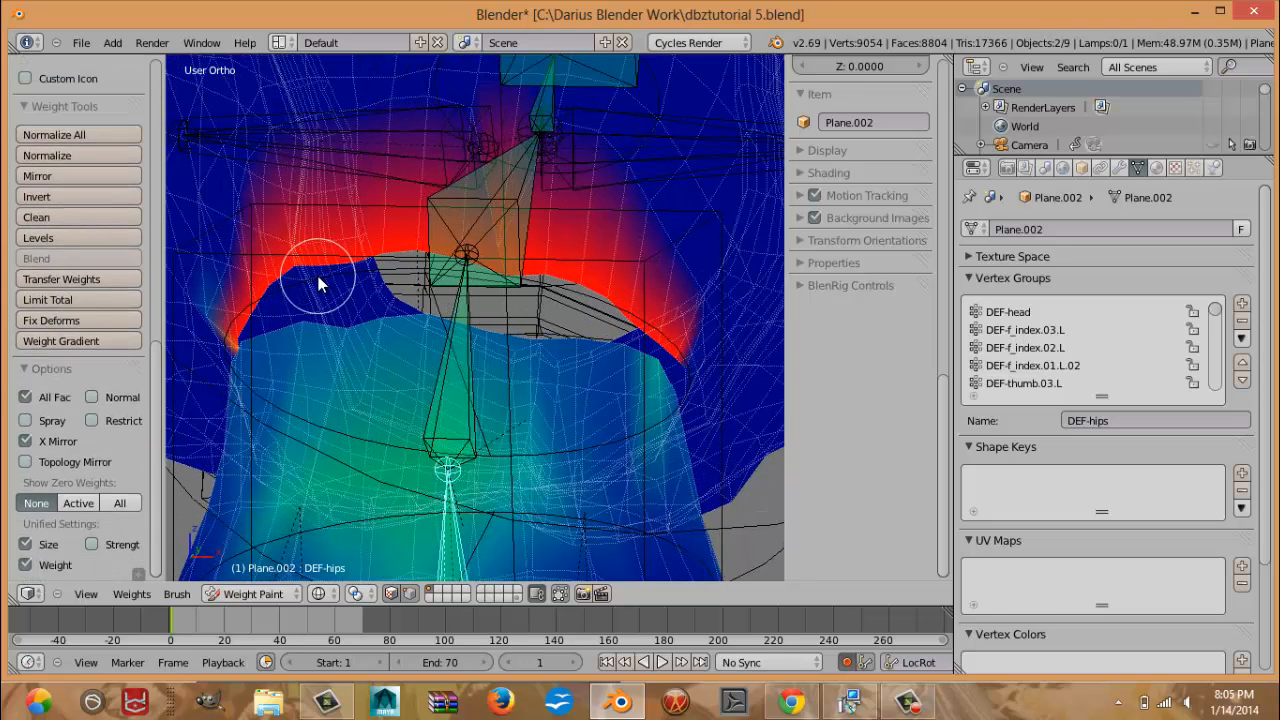
pyautogui.moveTo(461, 233); pyautogui.dragTo(461, 234)
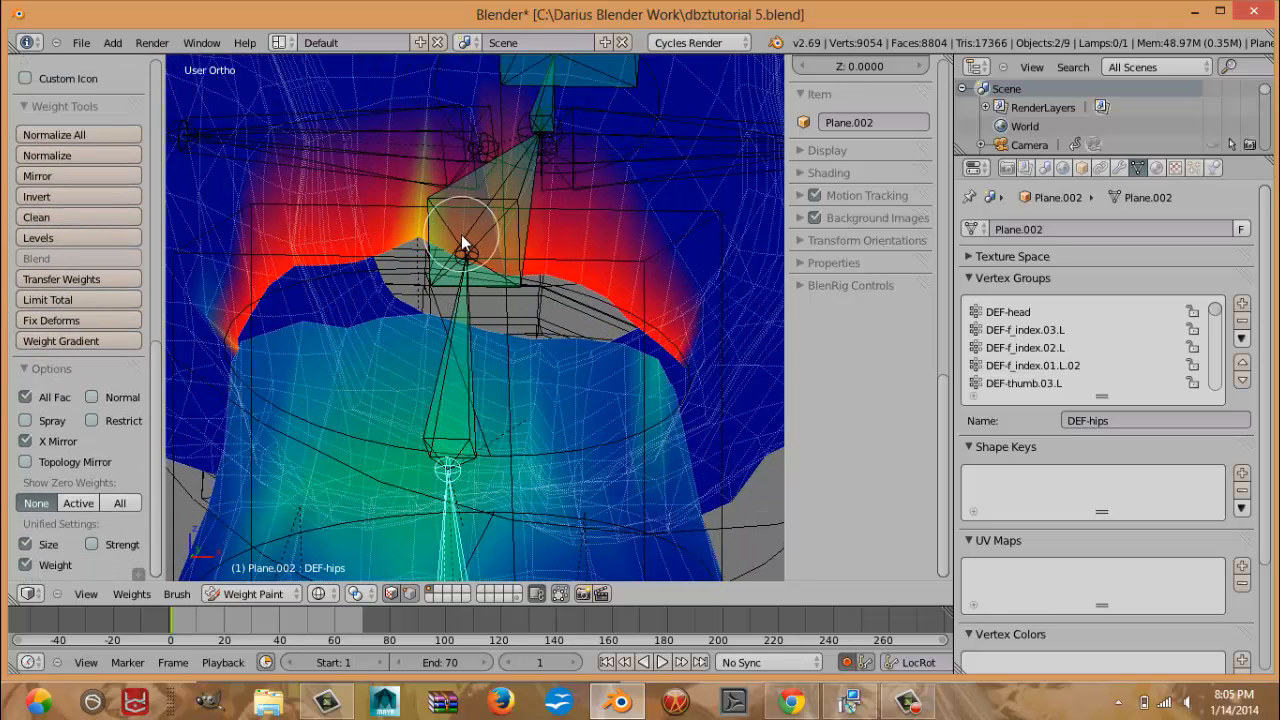
pyautogui.moveTo(464, 239); pyautogui.dragTo(480, 281, button='middle')
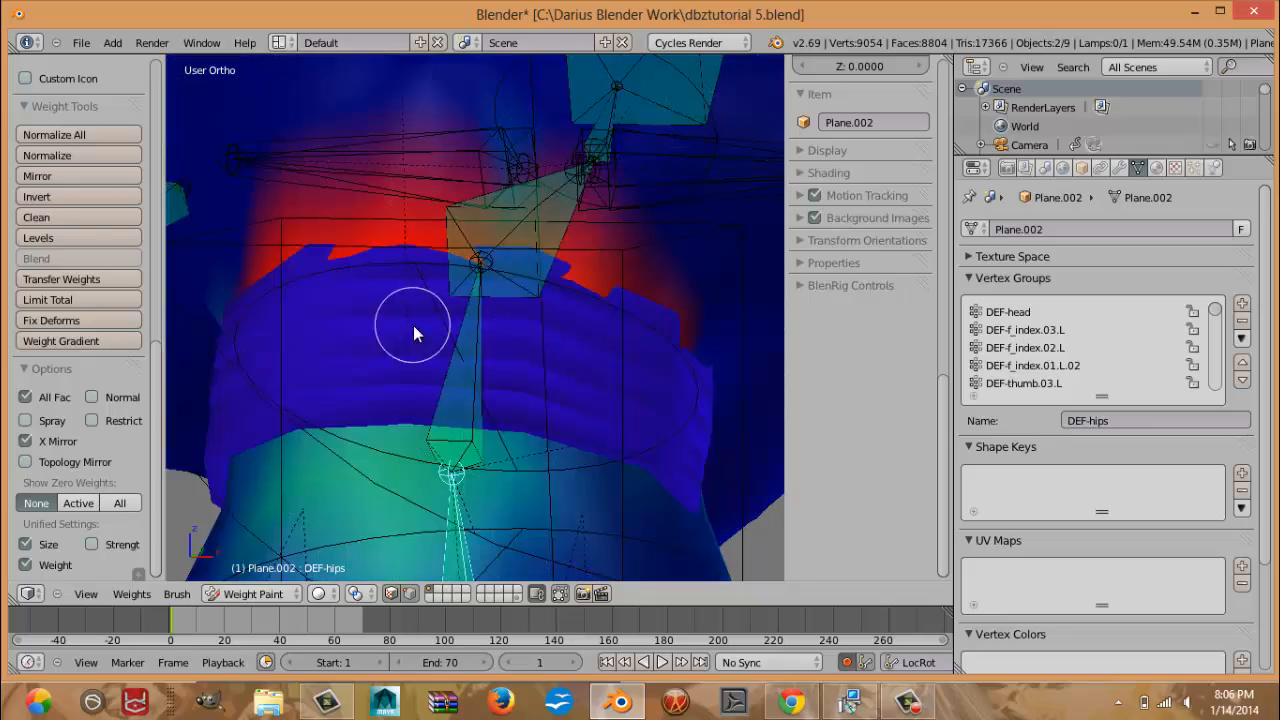
pyautogui.moveTo(413, 325); pyautogui.dragTo(400, 349, button='middle')
# Rotate the chest control in side view to bend the torso forwards and examine the shirt's back at the belt.
pyautogui.press('KP_3')
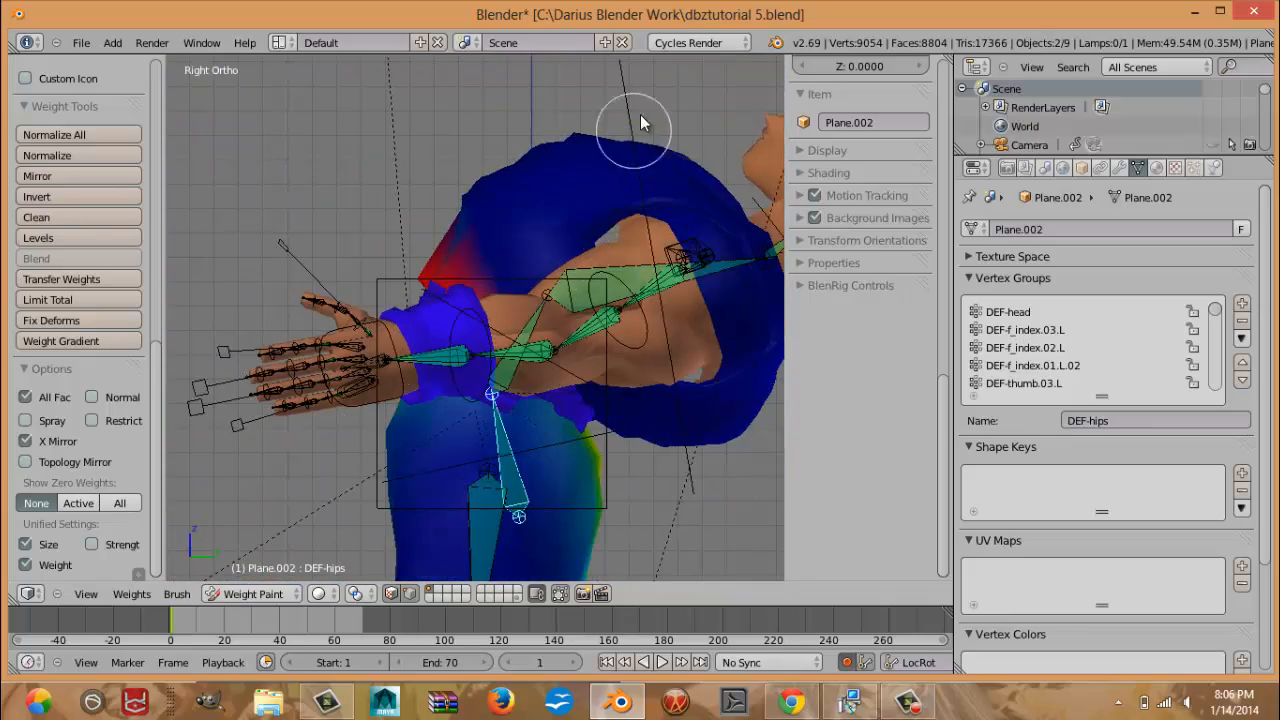
pyautogui.rightClick(623, 107)
pyautogui.press('r')
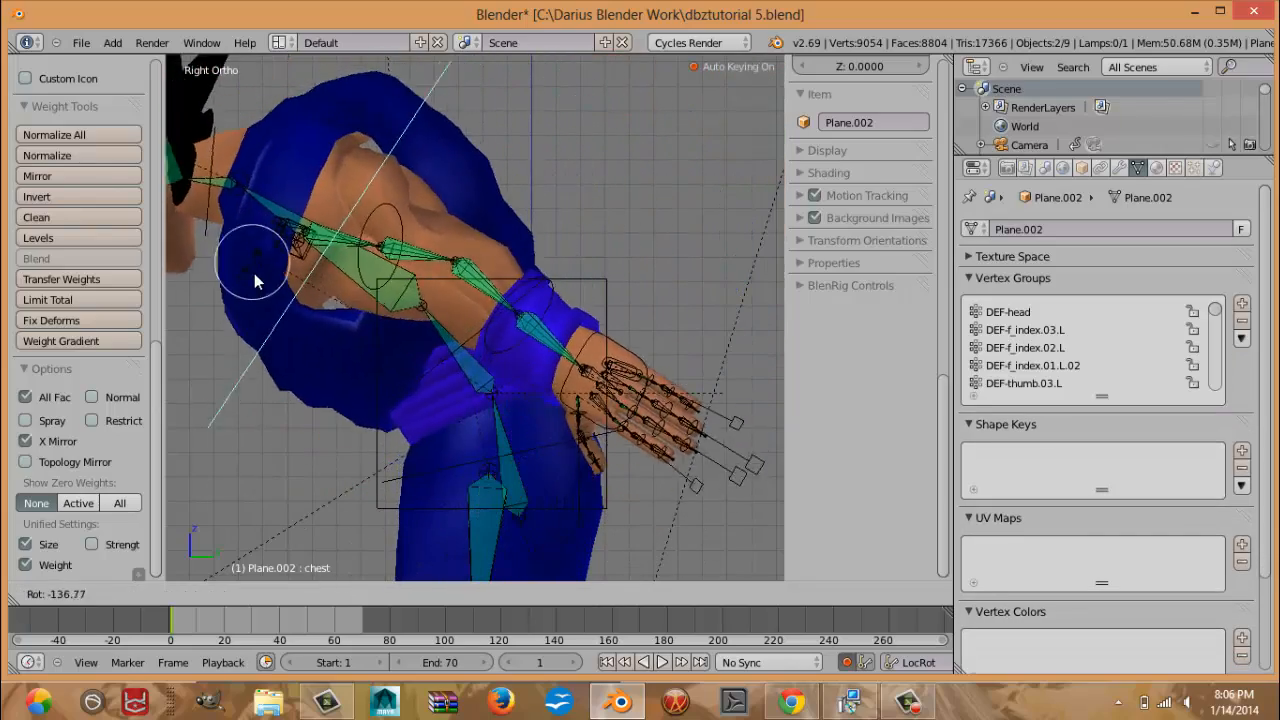
pyautogui.click(266, 392)
pyautogui.moveTo(429, 271); pyautogui.dragTo(563, 345, button='middle')
pyautogui.scroll(4, 540, 292)
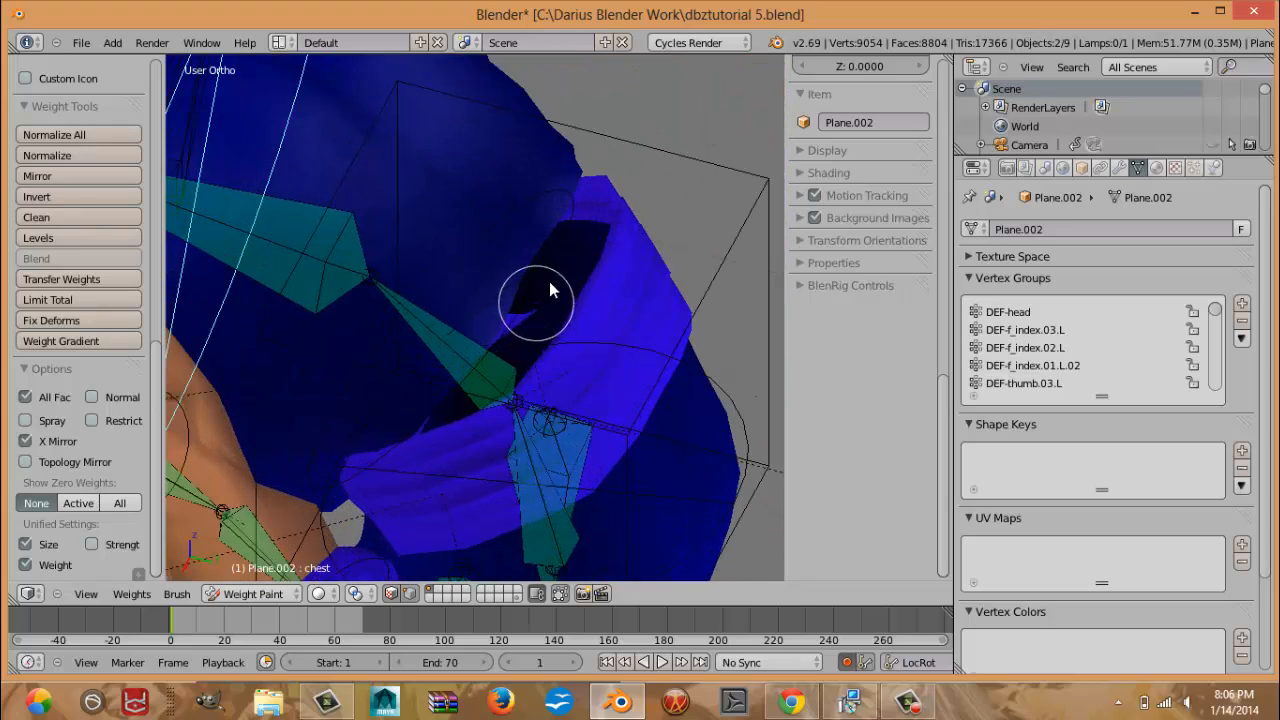
# Pick the DEF-chest bone and subtract its weight along the shirt's back hem with the Subtract blend in the wireframe side view.
pyautogui.rightClick(335, 252)
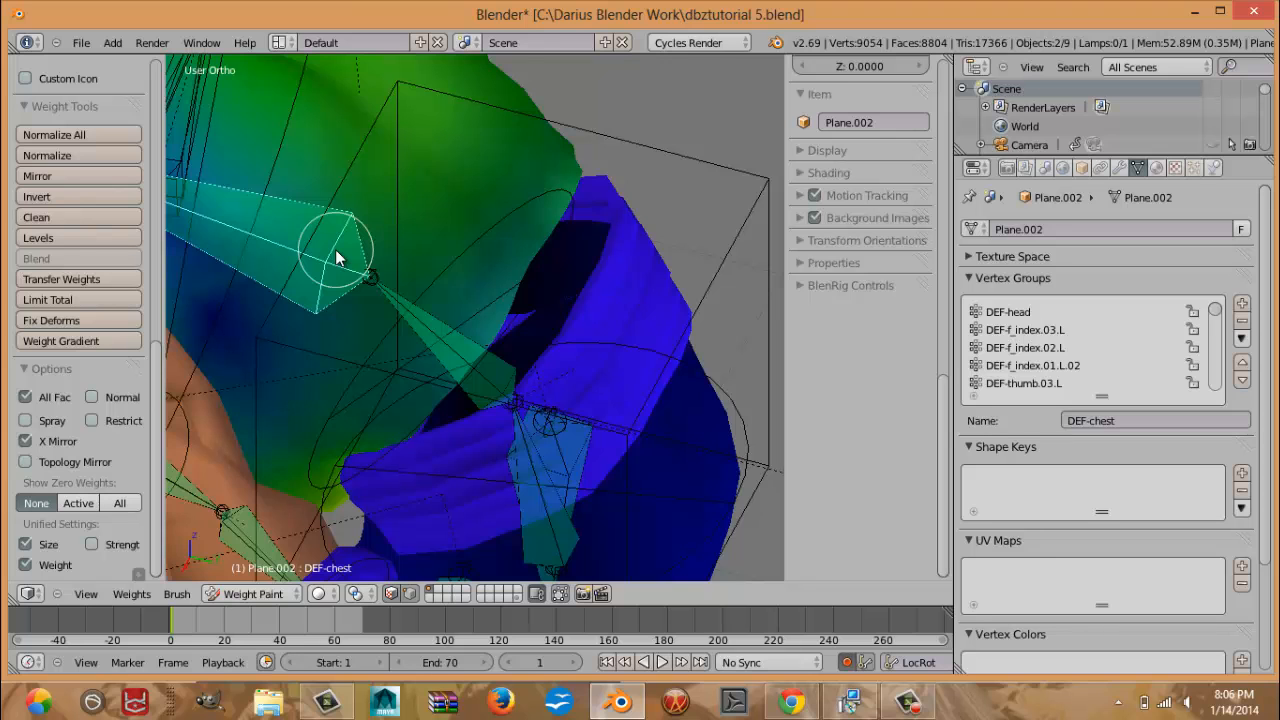
pyautogui.press('KP_3')
pyautogui.scroll(5, 75, 270)
pyautogui.scroll(8, 75, 270)
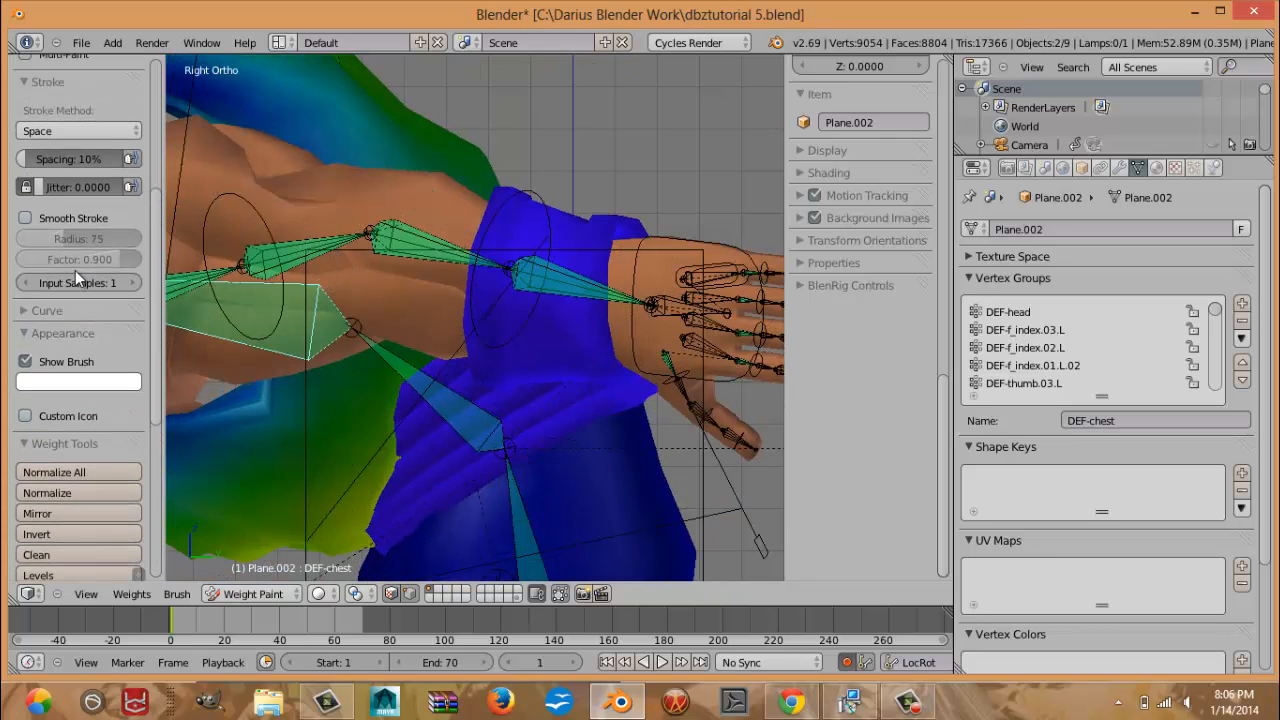
pyautogui.scroll(2, 104, 233)
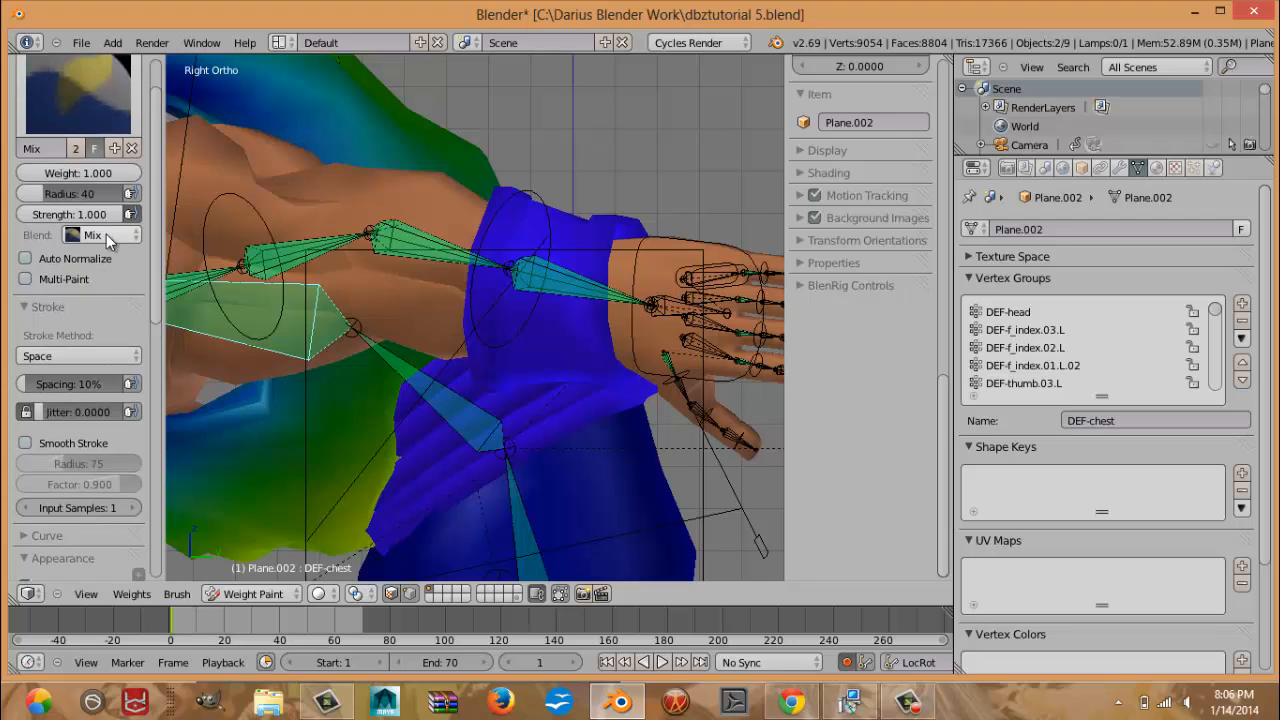
pyautogui.click(106, 234)
pyautogui.click(112, 217)
pyautogui.click(127, 233)
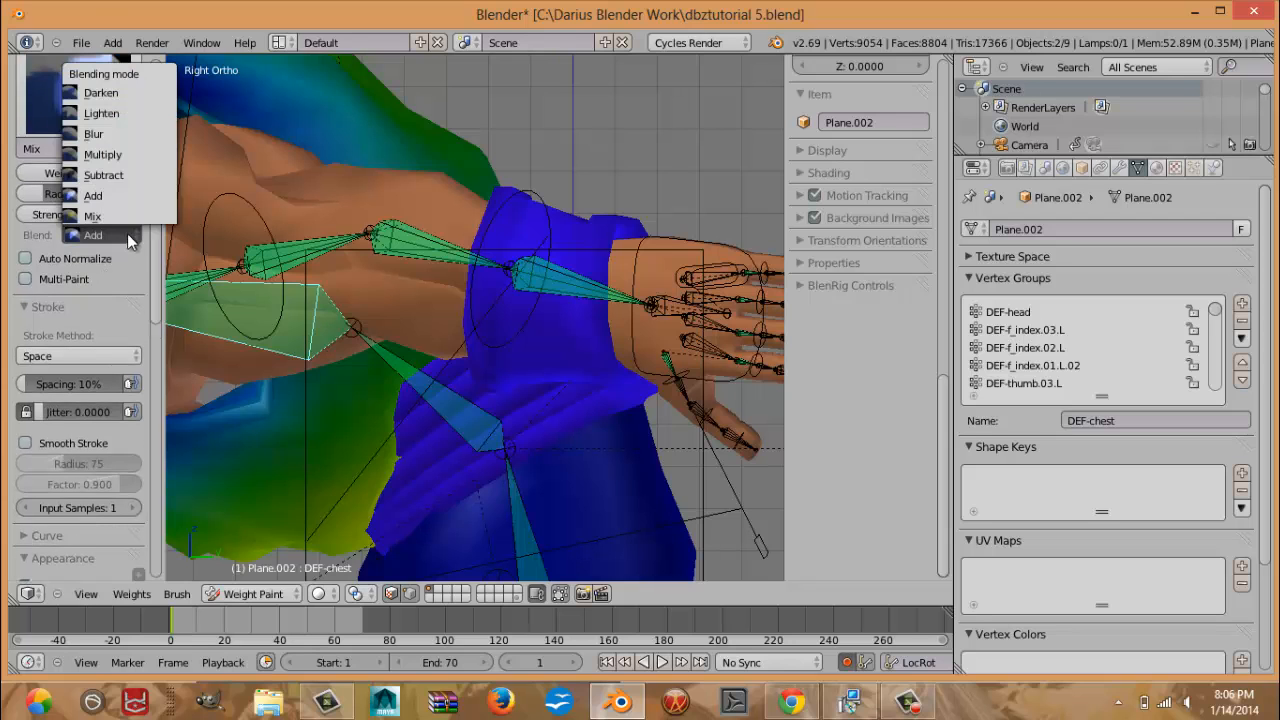
pyautogui.click(128, 178)
pyautogui.press('z')
pyautogui.moveTo(575, 263)
pyautogui.mouseDown()
pyautogui.moveTo(560, 220)
pyautogui.moveTo(492, 286)
pyautogui.moveTo(485, 311)
pyautogui.mouseUp()
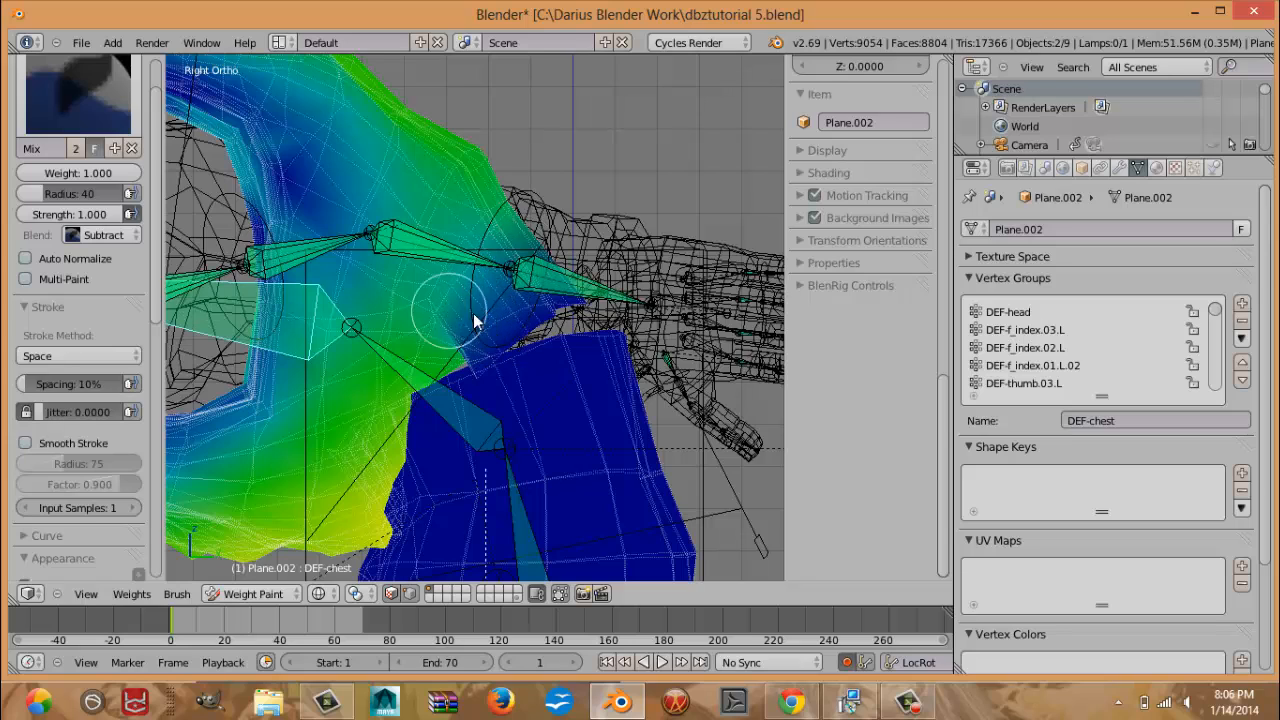
pyautogui.press('z')
pyautogui.moveTo(557, 309); pyautogui.dragTo(371, 349, button='middle')
pyautogui.moveTo(473, 435); pyautogui.dragTo(503, 321, button='middle')
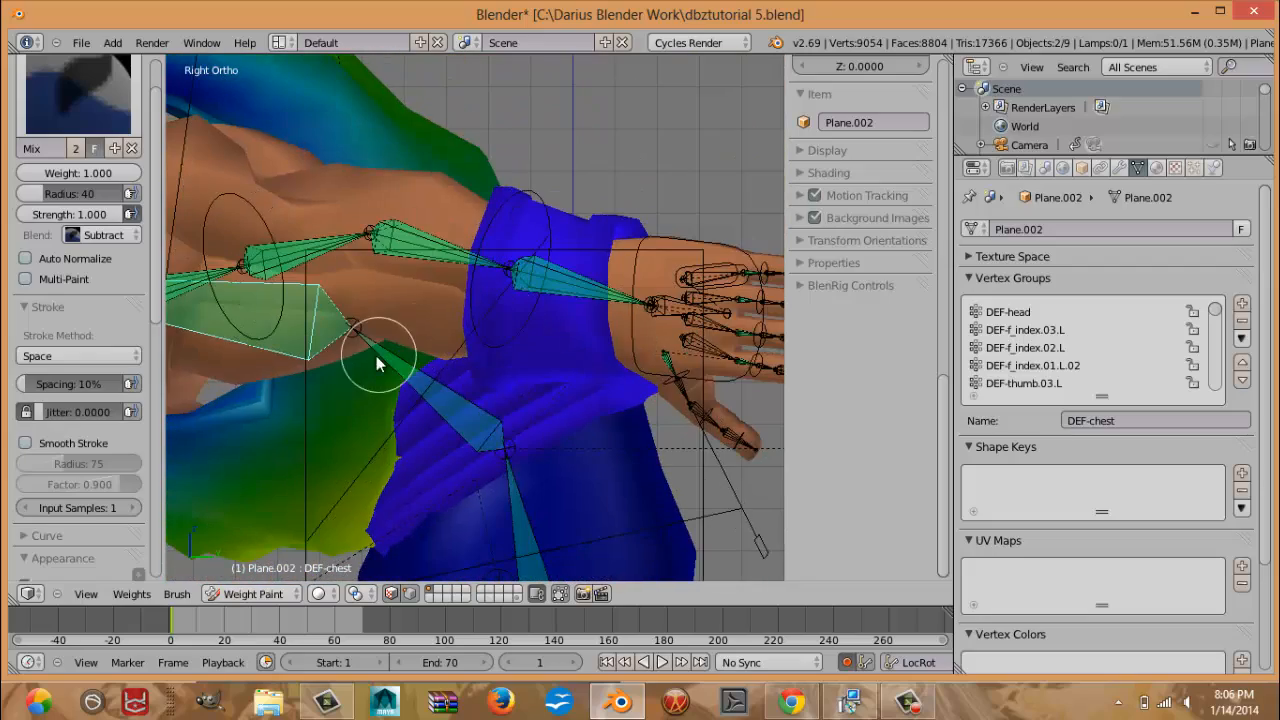
# Pick the DEF-hips bone and paint its weight onto the shirt's back hem with the Mix blend at full weight.
pyautogui.press('z')
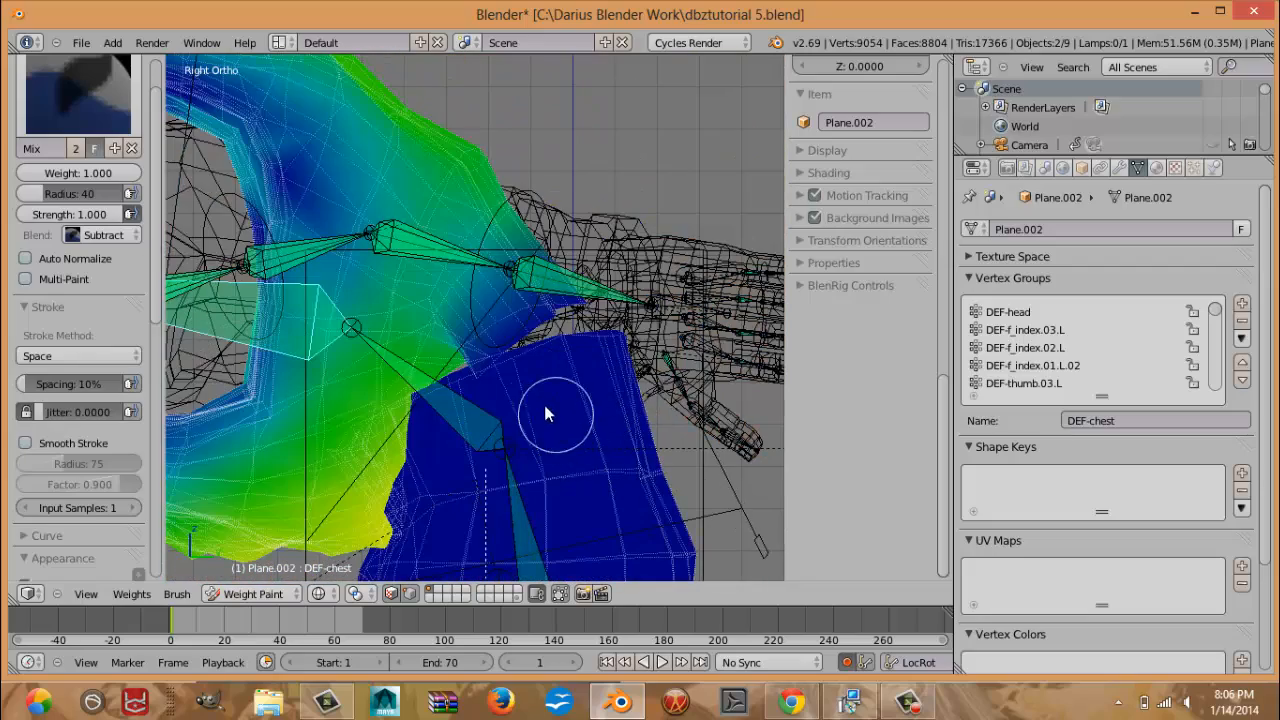
pyautogui.rightClick(517, 486)
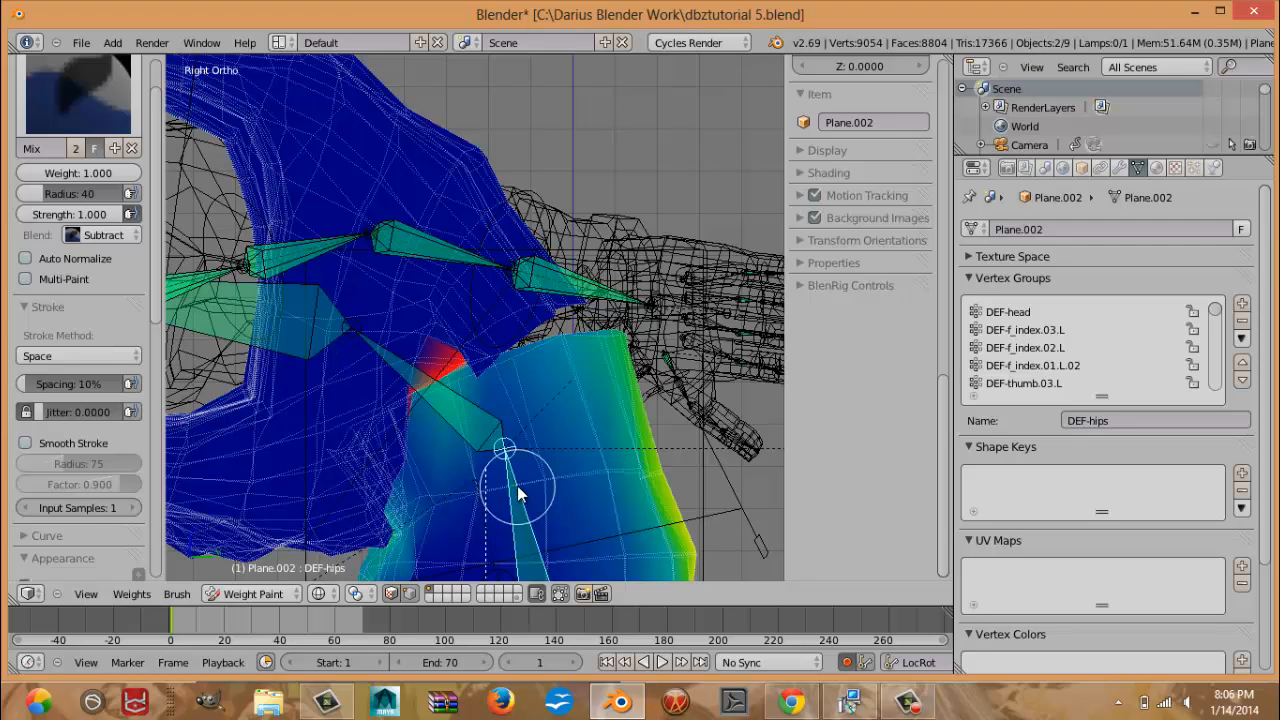
pyautogui.click(113, 236)
pyautogui.click(124, 217)
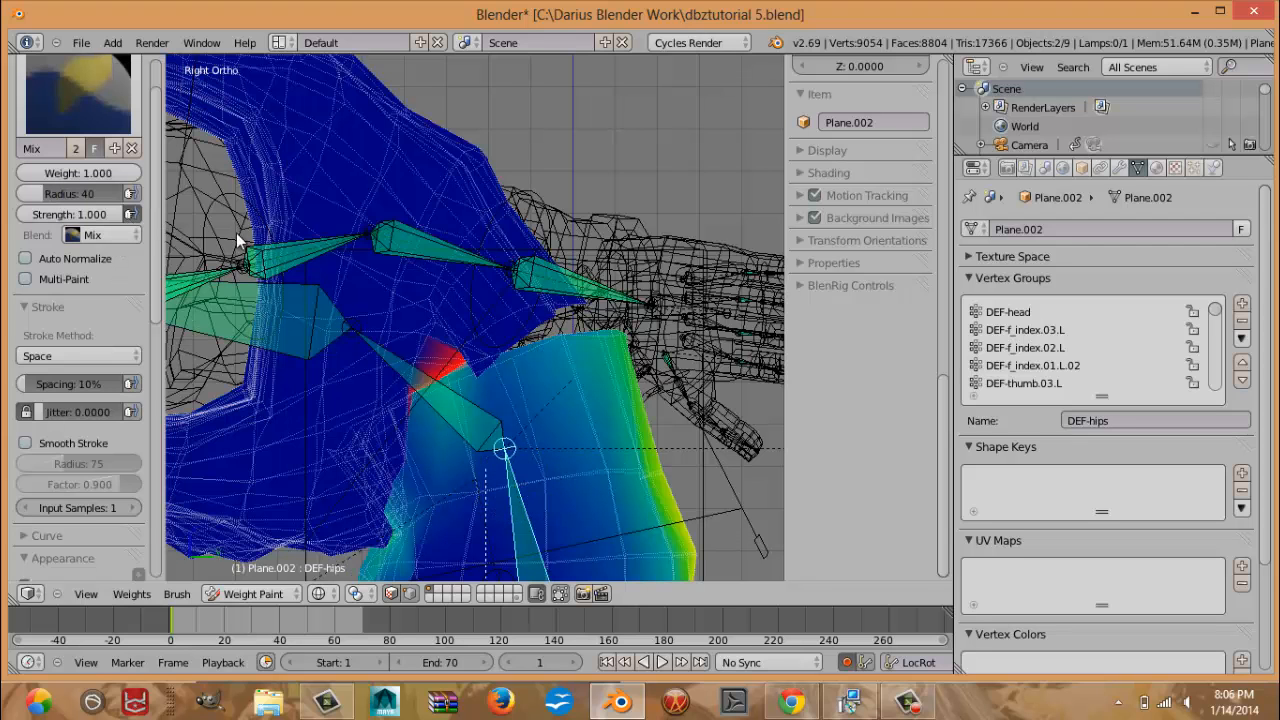
pyautogui.scroll(5, 572, 287)
pyautogui.moveTo(633, 272)
pyautogui.mouseDown()
pyautogui.moveTo(740, 264)
pyautogui.moveTo(573, 354)
pyautogui.mouseUp()
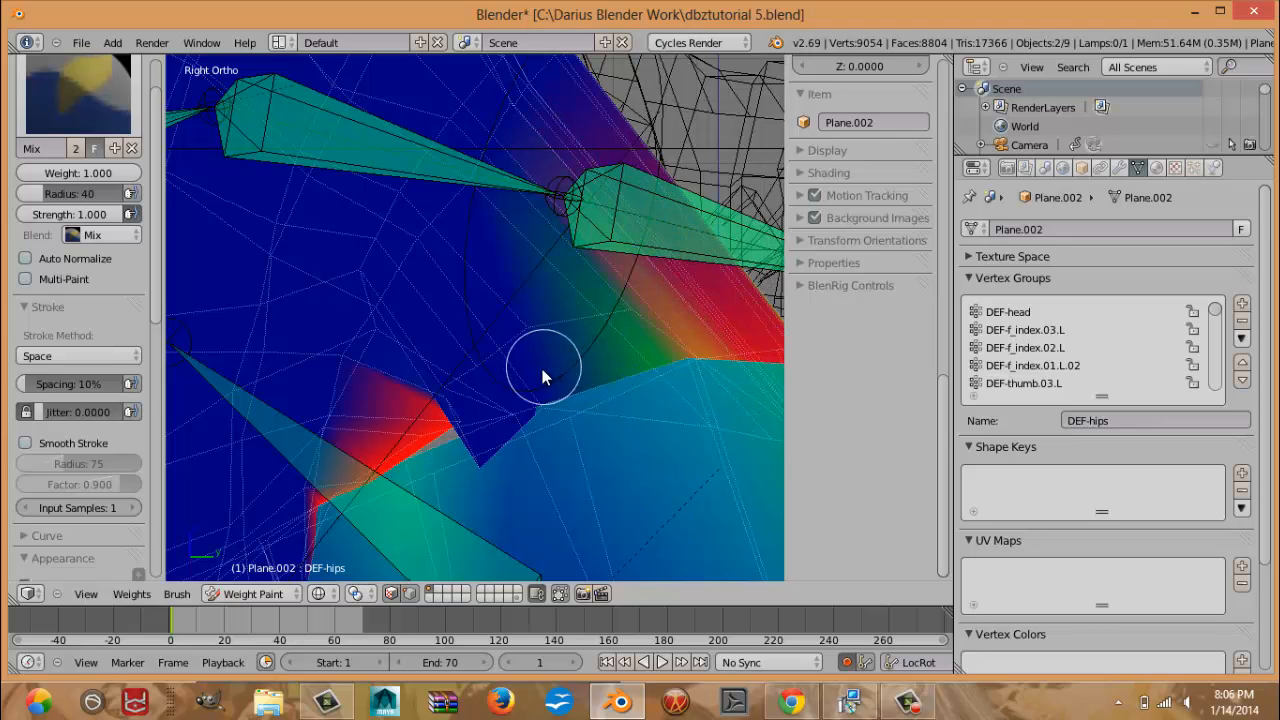
pyautogui.scroll(4, 543, 405)
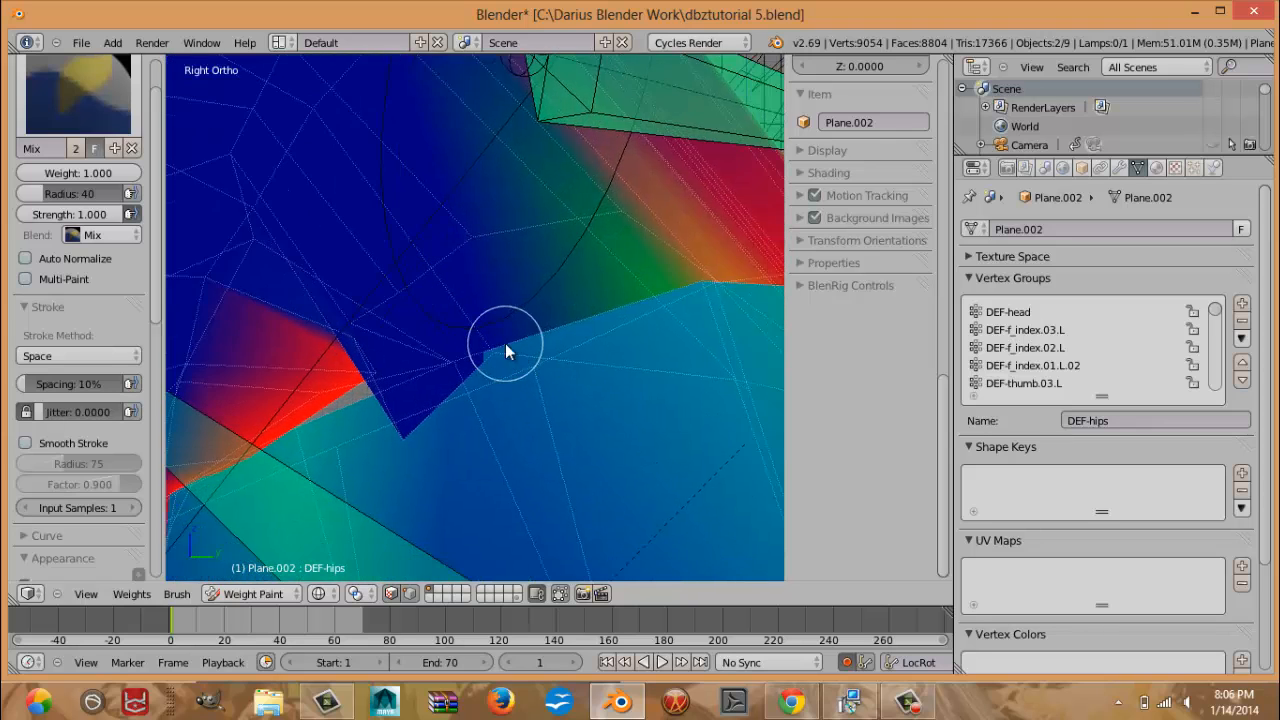
pyautogui.click(514, 369)
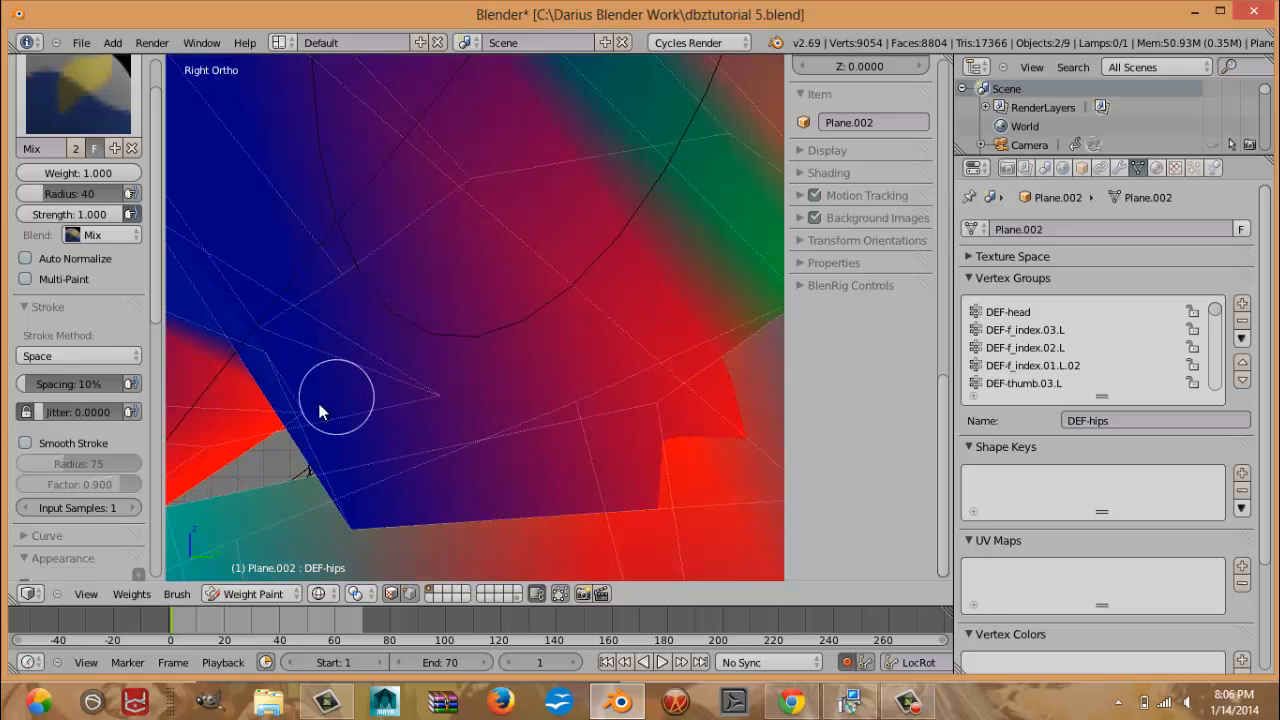
pyautogui.scroll(-3, 378, 379)
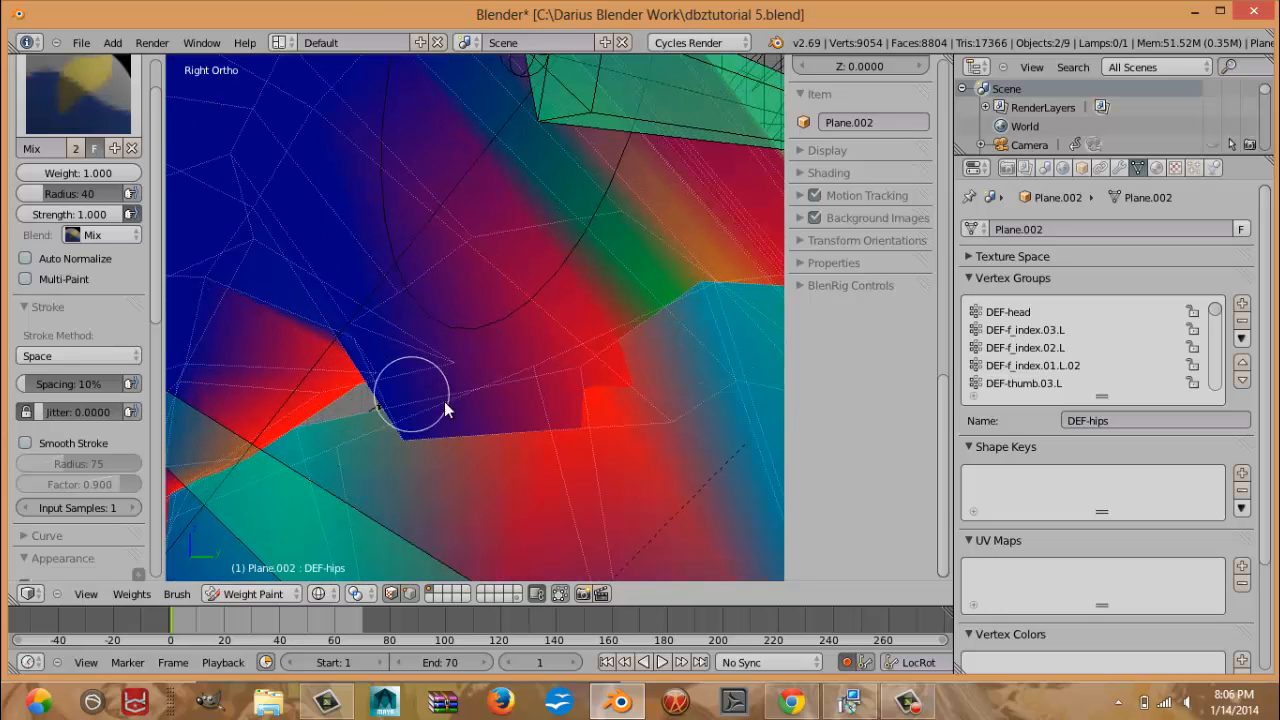
# Subtract the stray DEF-hips weight from the trousers beneath the back hem, with the brush weight at 0.496.
pyautogui.click(118, 233)
pyautogui.click(116, 173)
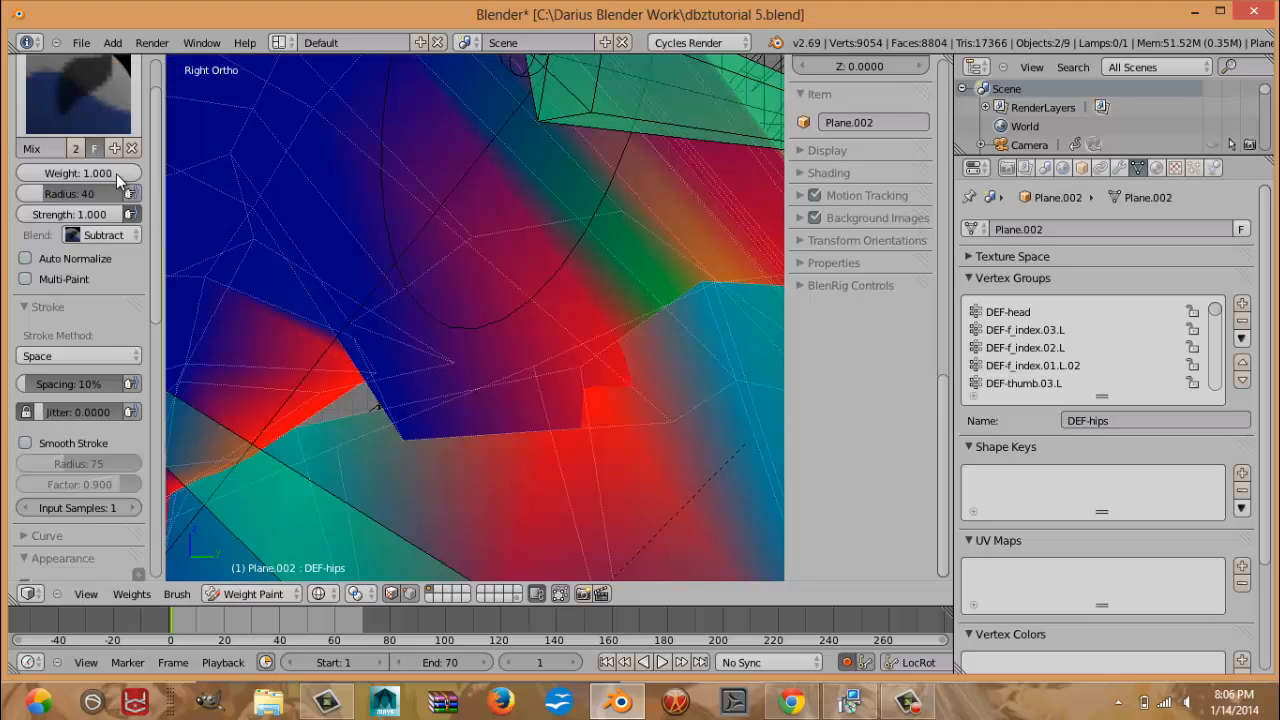
pyautogui.moveTo(116, 173); pyautogui.dragTo(58, 173)
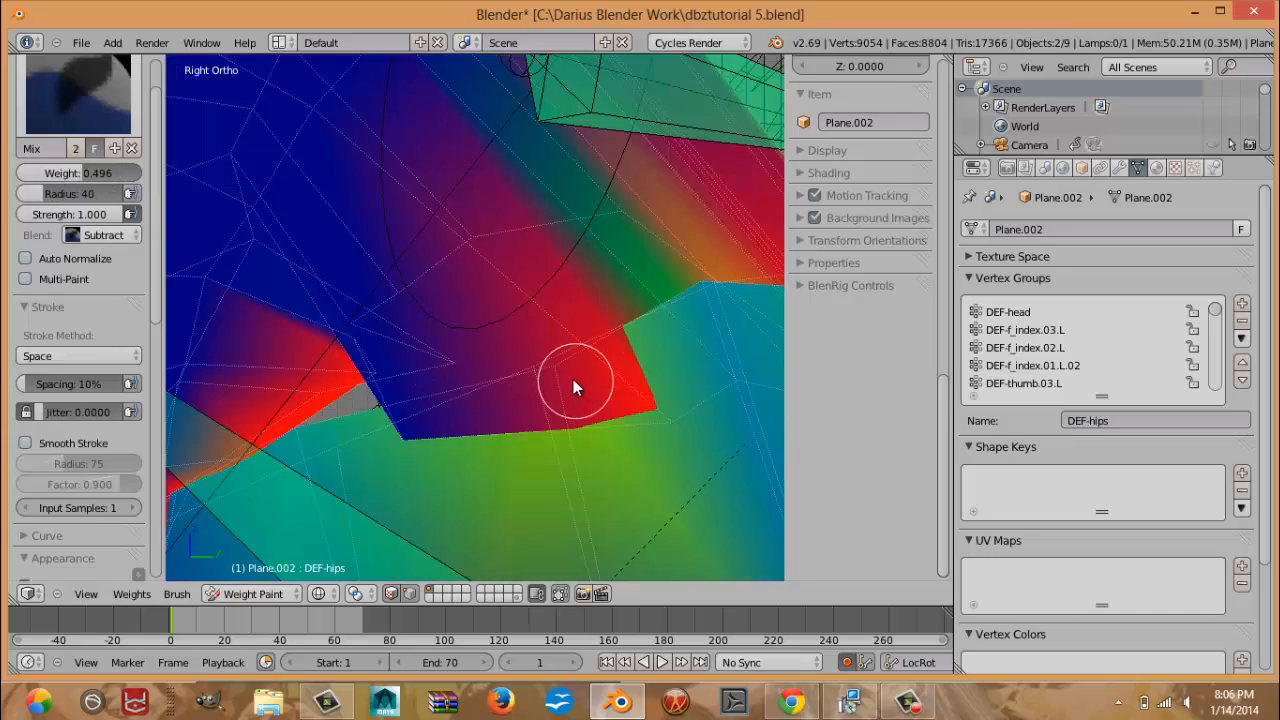
pyautogui.moveTo(573, 379); pyautogui.dragTo(496, 360)
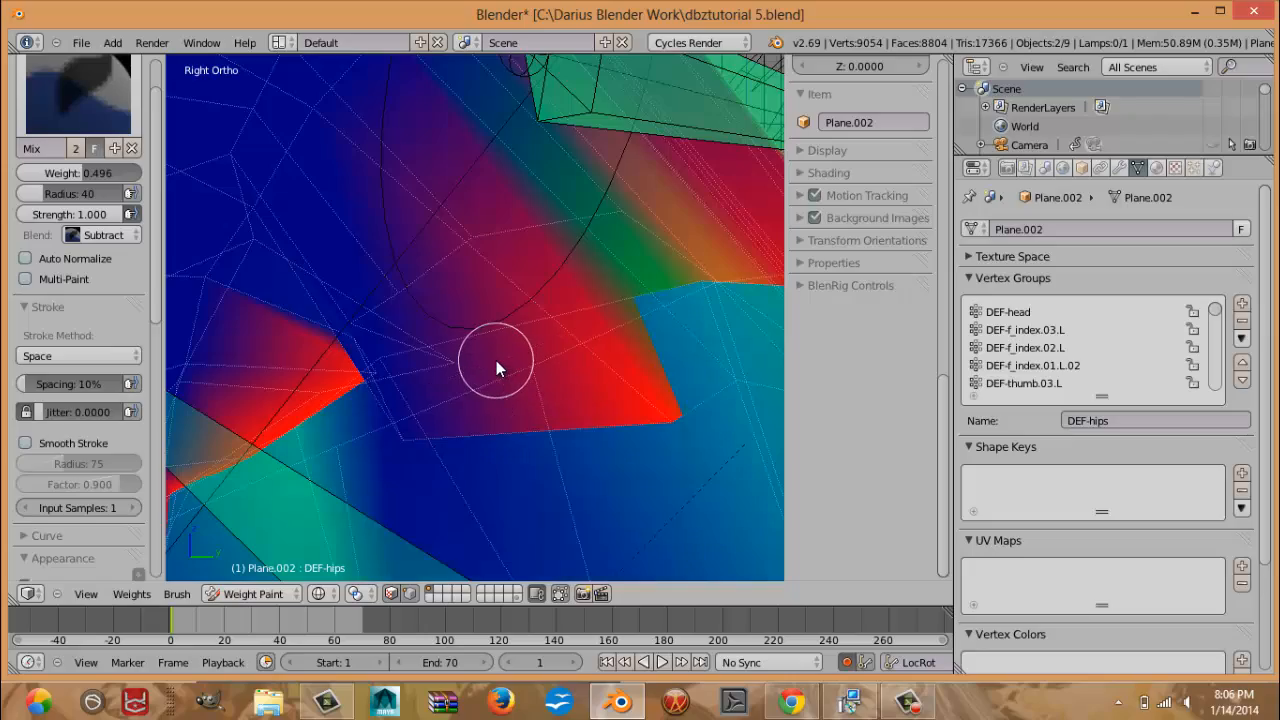
pyautogui.scroll(-6, 493, 413)
# Leave weight painting, return to solid shading and clear the chest control's rotation so the torso stands upright.
pyautogui.press('Tab')
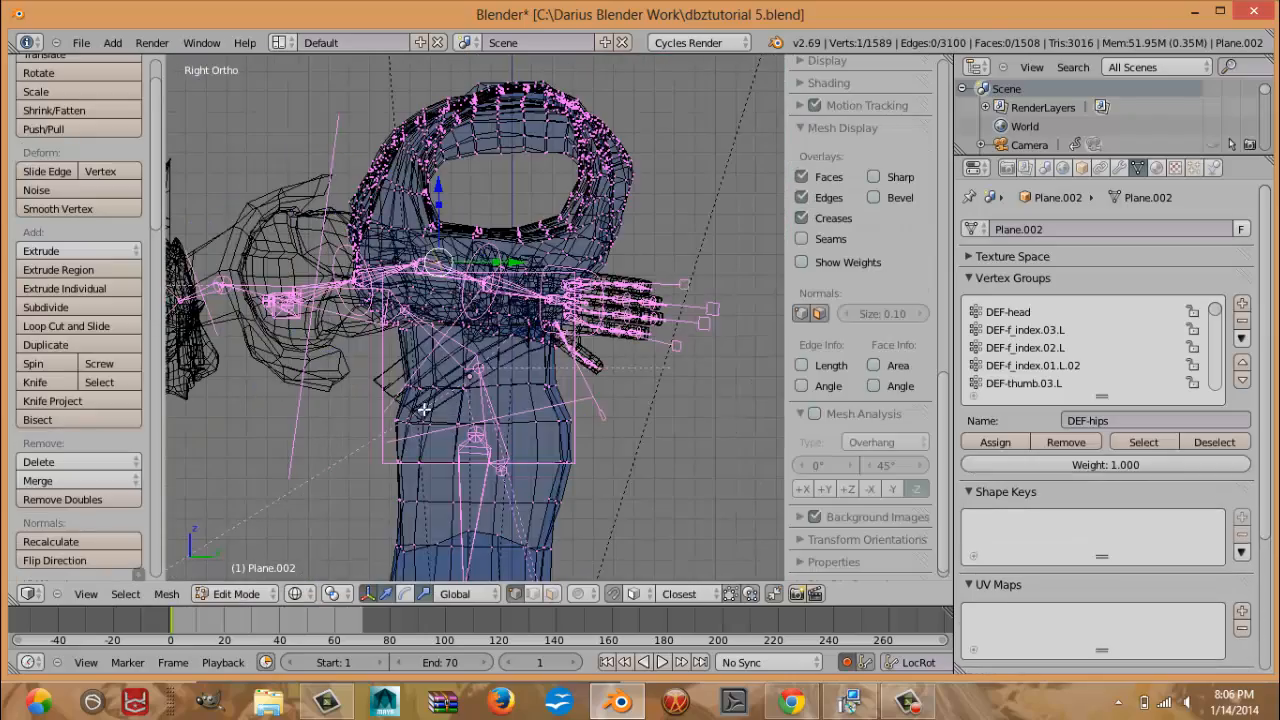
pyautogui.moveTo(424, 409)
pyautogui.mouseDown(button='middle')
pyautogui.moveTo(480, 420)
pyautogui.moveTo(421, 413)
pyautogui.moveTo(509, 354)
pyautogui.moveTo(614, 431)
pyautogui.moveTo(471, 351)
pyautogui.moveTo(316, 161)
pyautogui.mouseUp(button='middle')
pyautogui.press('Tab')
pyautogui.hotkey('ctrl', 'Tab')
pyautogui.press('z')
pyautogui.rightClick(290, 149)
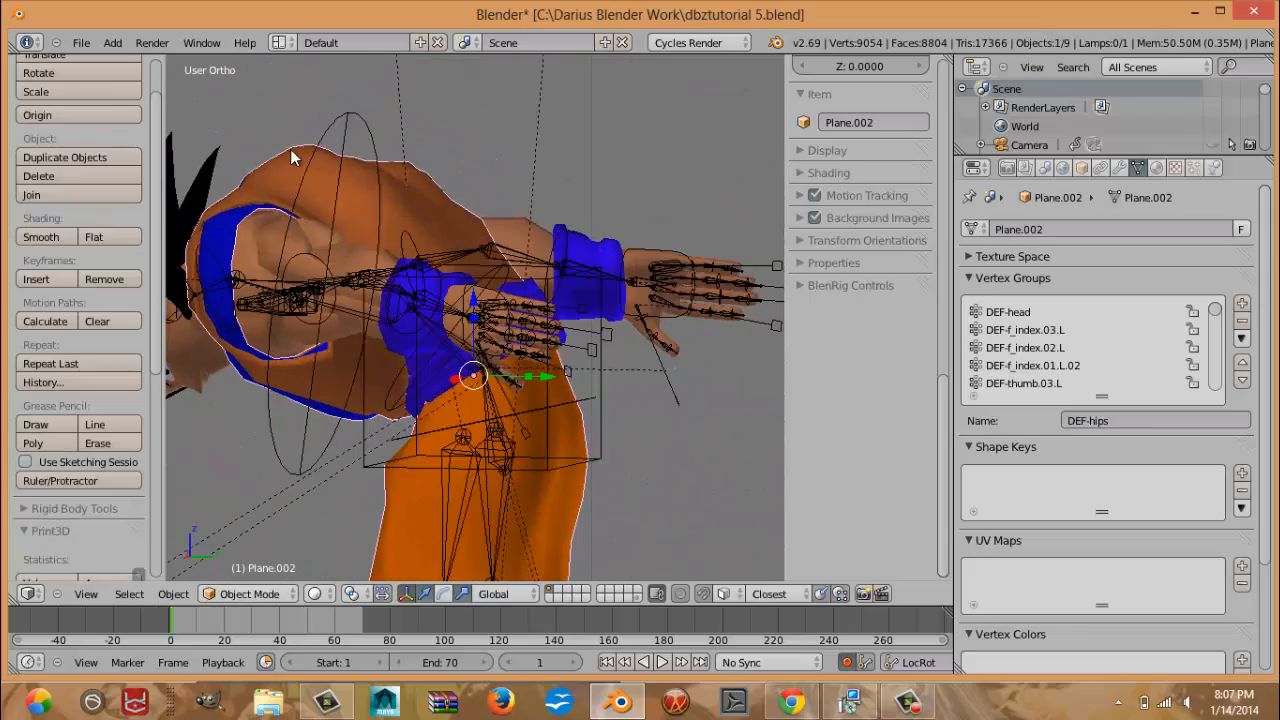
pyautogui.rightClick(328, 131)
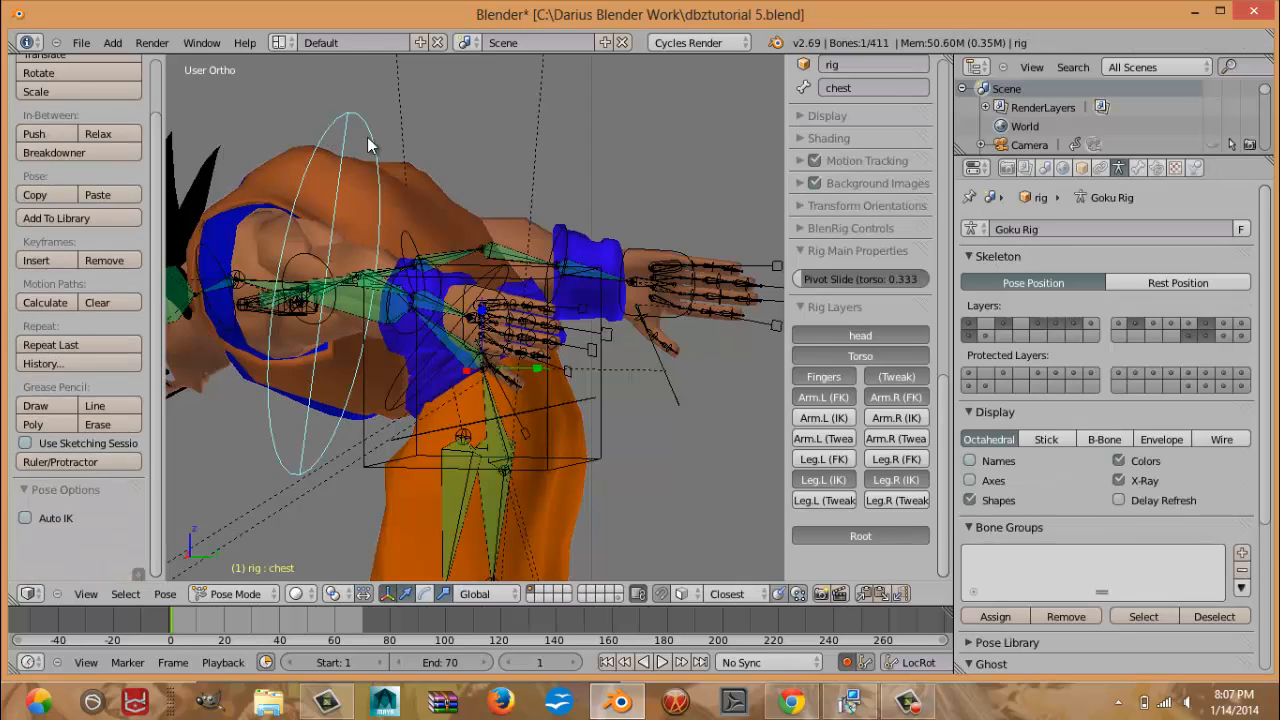
pyautogui.press('KP_3')
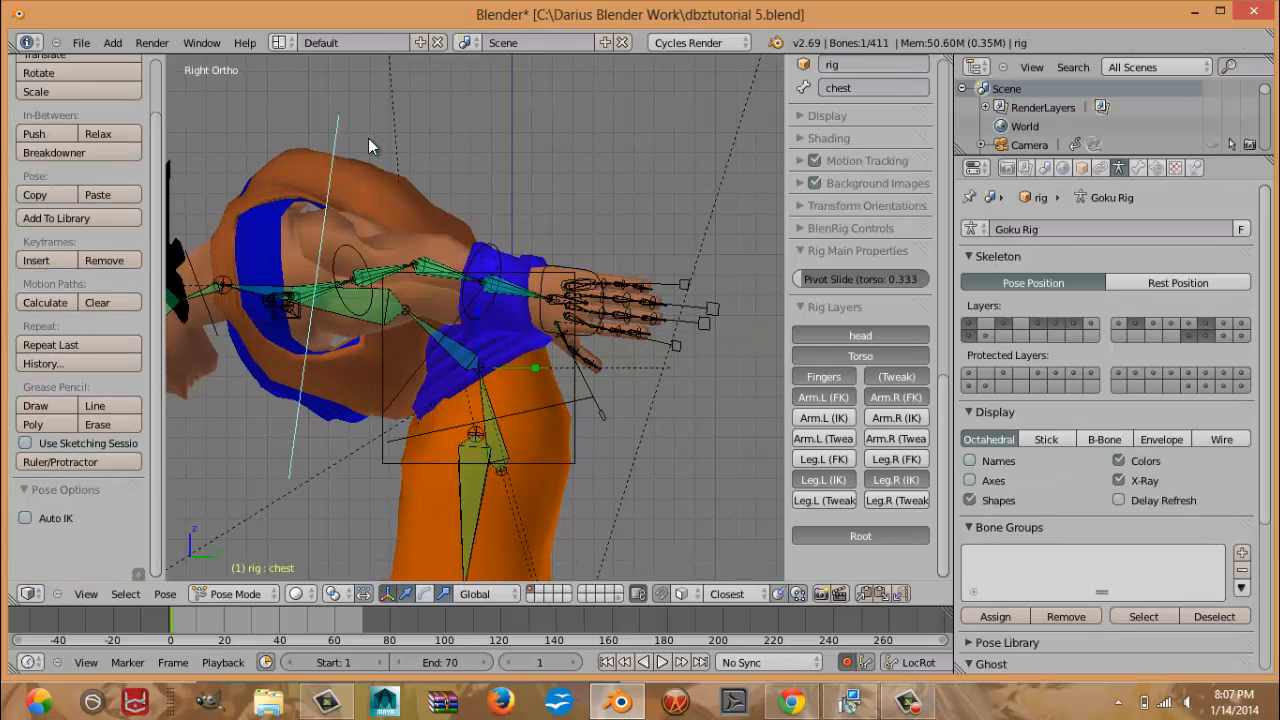
pyautogui.hotkey('alt', 'r')
# Open the Cube body mesh for editing in front view with none of its vertices selected.
pyautogui.moveTo(406, 243); pyautogui.dragTo(611, 237, button='middle')
pyautogui.hotkey('ctrl', 'Tab')
pyautogui.rightClick(637, 280)
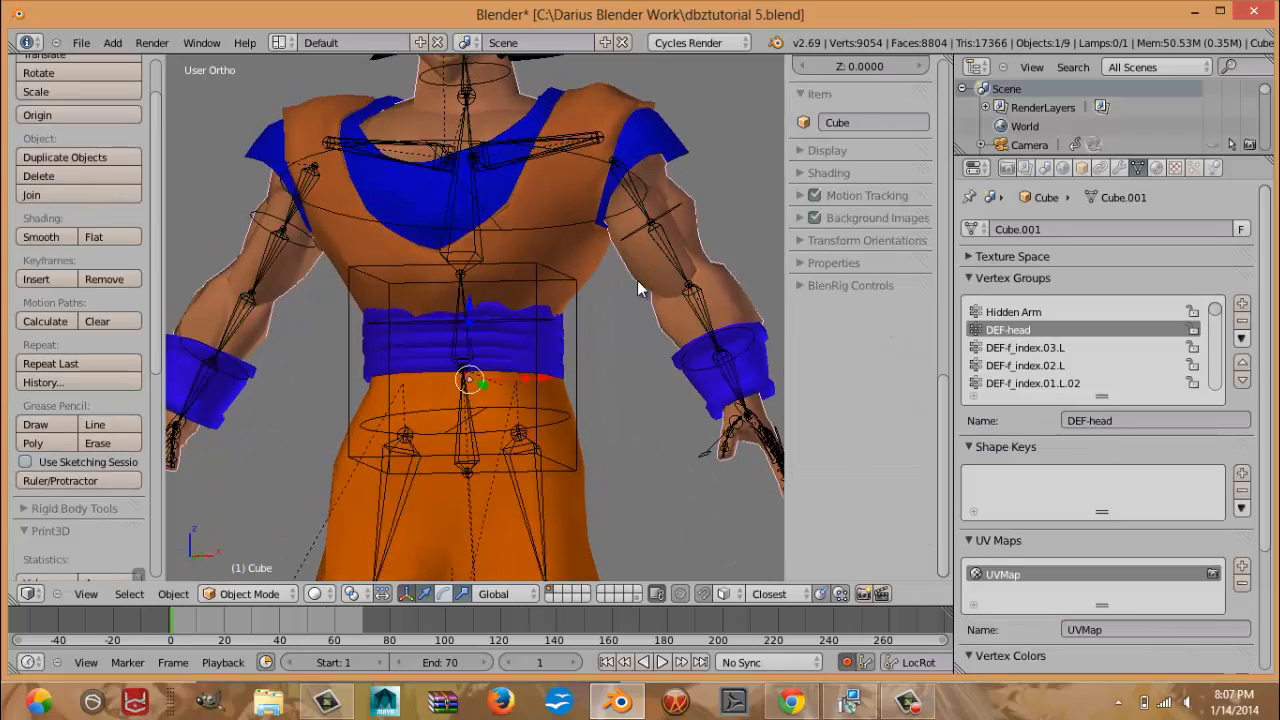
pyautogui.press('Tab')
pyautogui.moveTo(637, 280); pyautogui.dragTo(632, 293, button='middle')
pyautogui.press('KP_1')
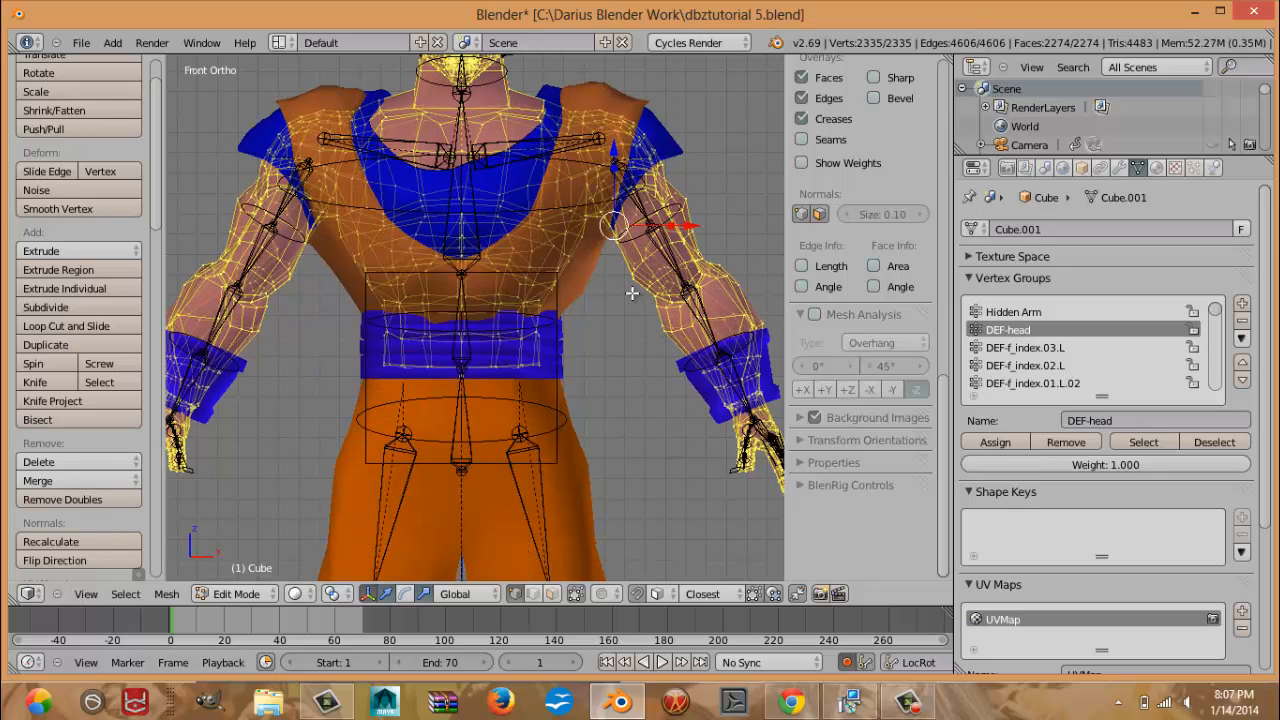
pyautogui.press('a')
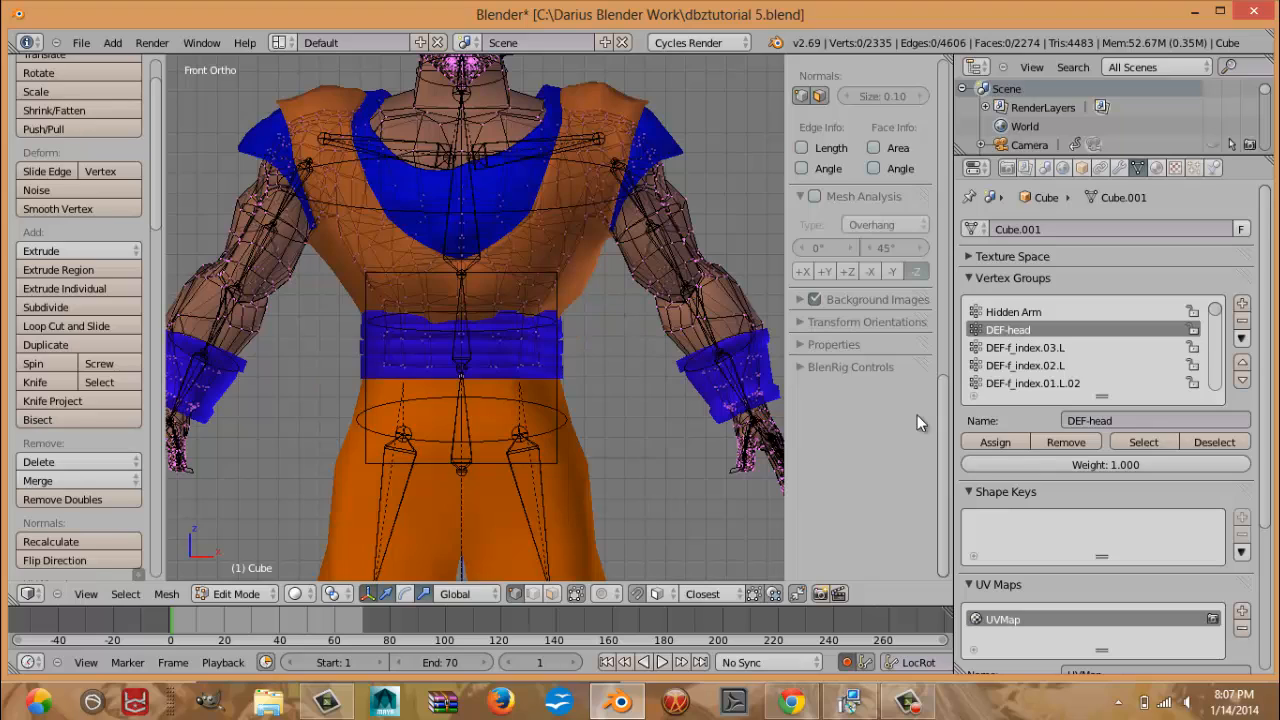
# Move the DEF-head vertex group several places down the body mesh's vertex group list.
pyautogui.click(1120, 420)
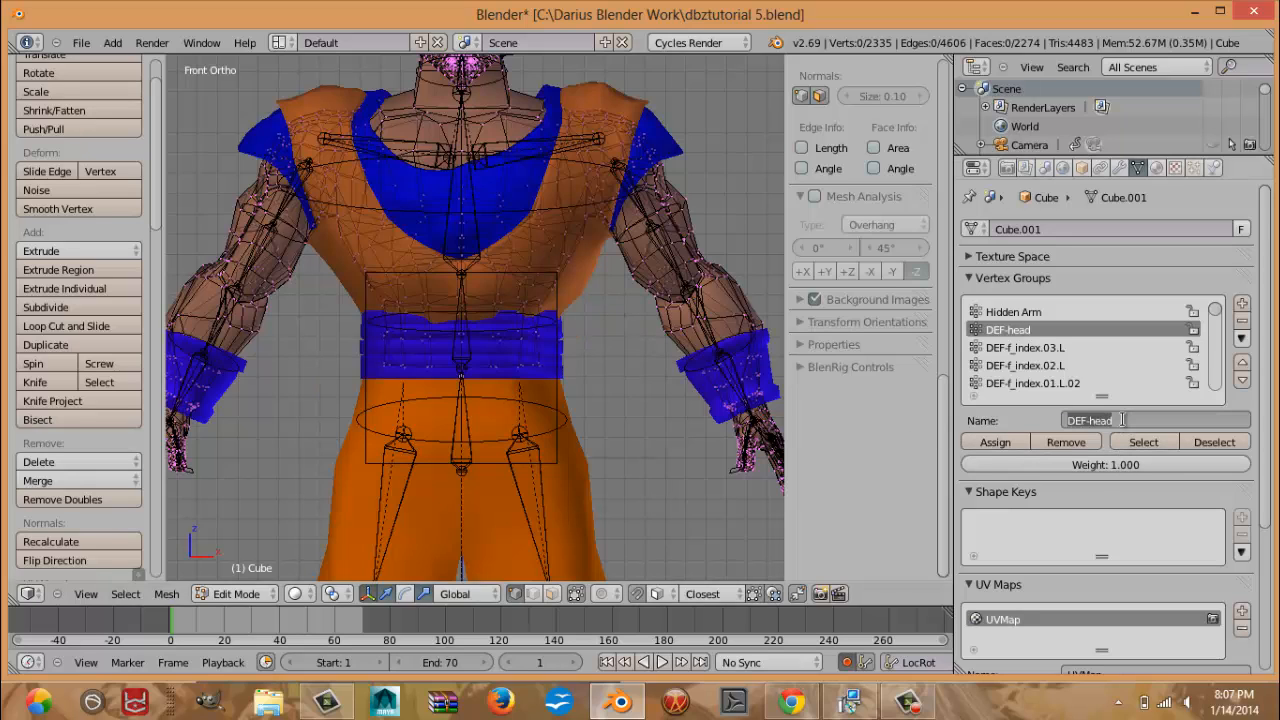
pyautogui.click(1205, 329)
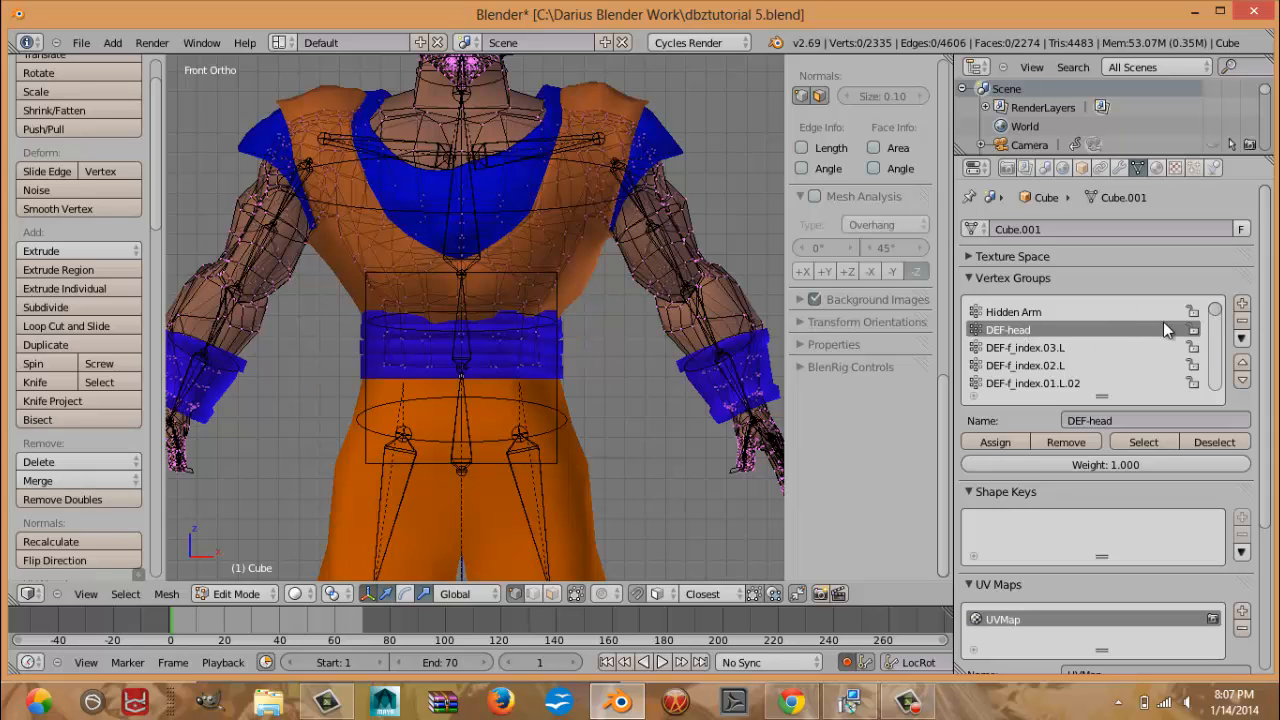
pyautogui.click(1241, 380)
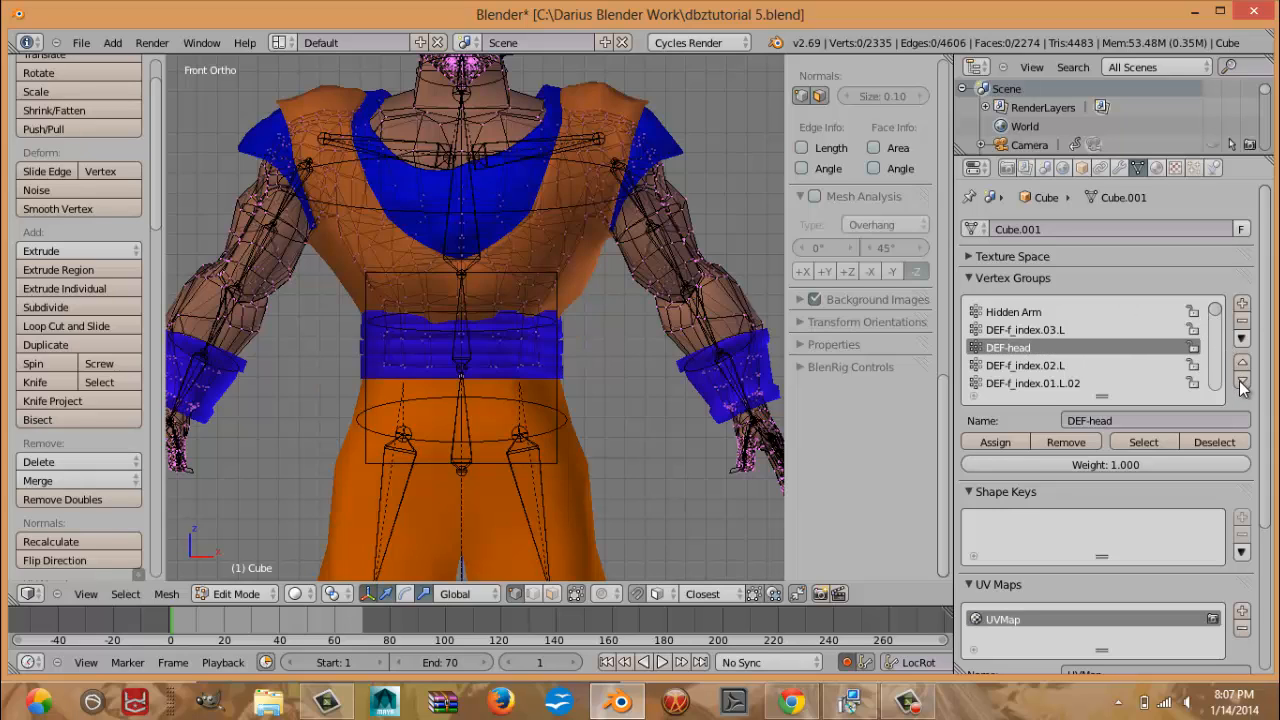
pyautogui.click(1241, 381)
pyautogui.click(1241, 381)
pyautogui.click(1242, 384)
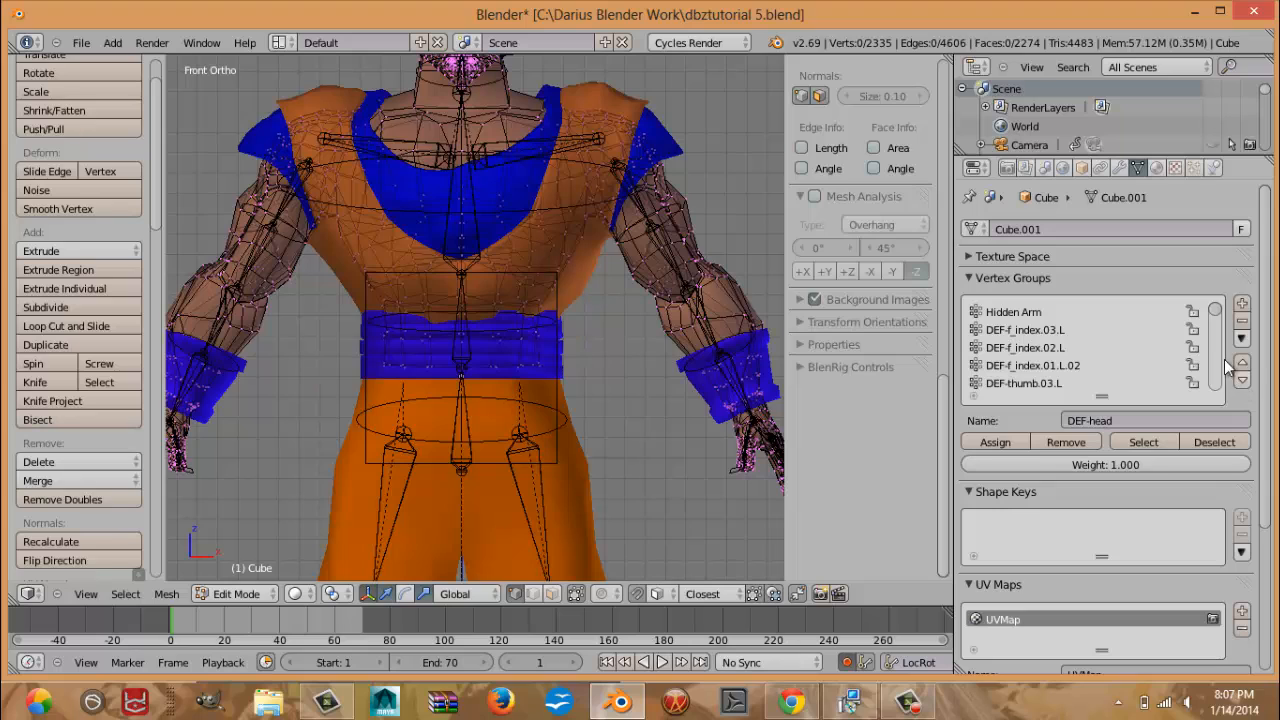
# Select the vertices belonging to the body mesh's Hidden body vertex group.
pyautogui.scroll(-8, 1215, 325)
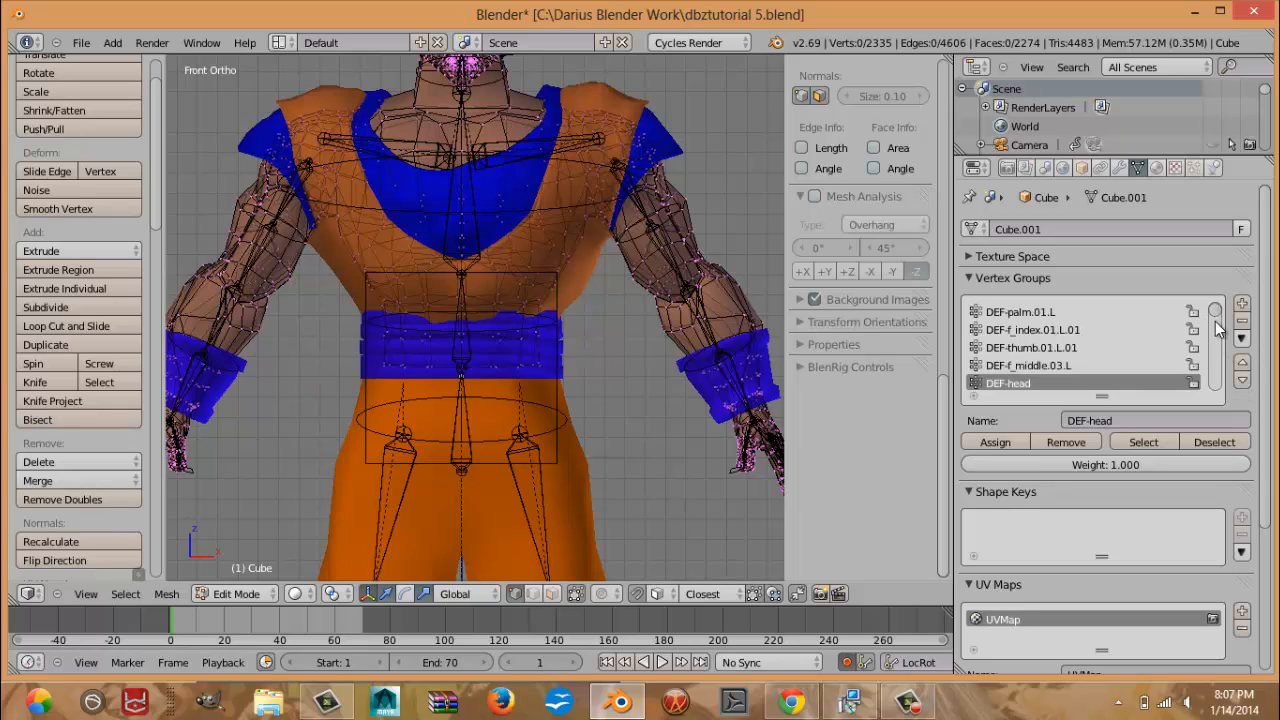
pyautogui.scroll(-6, 1218, 342)
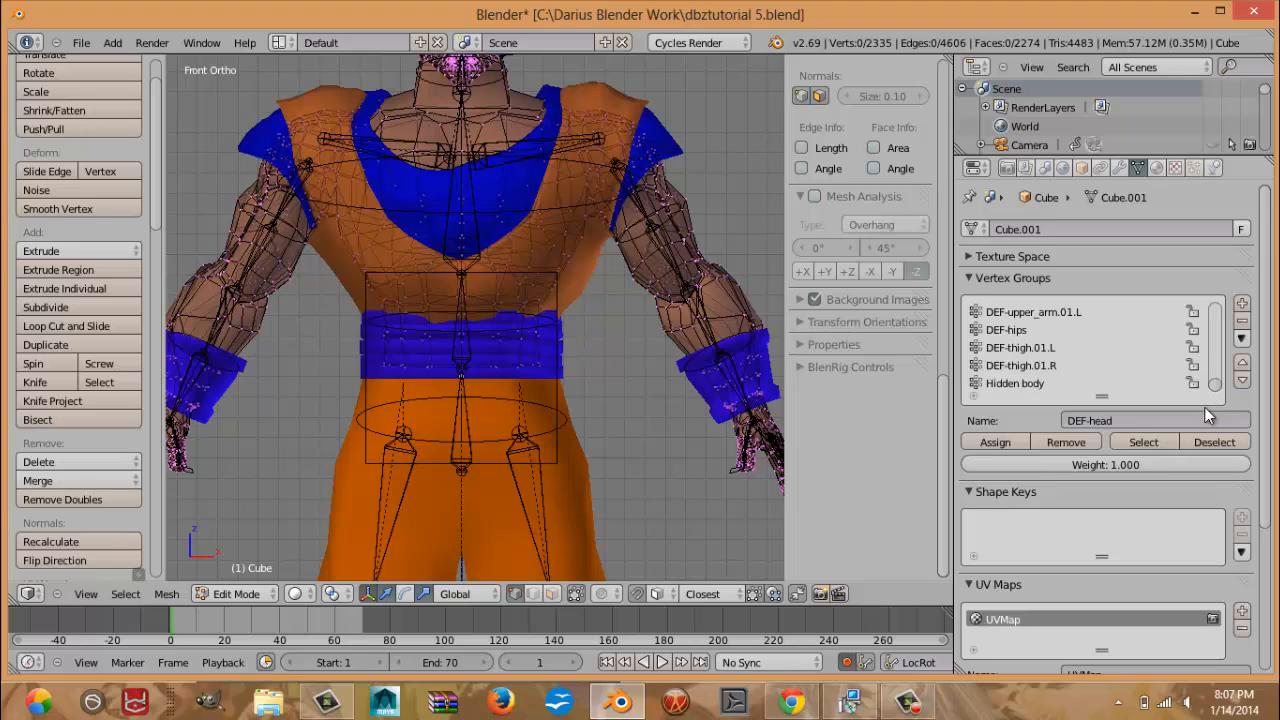
pyautogui.click(1012, 383)
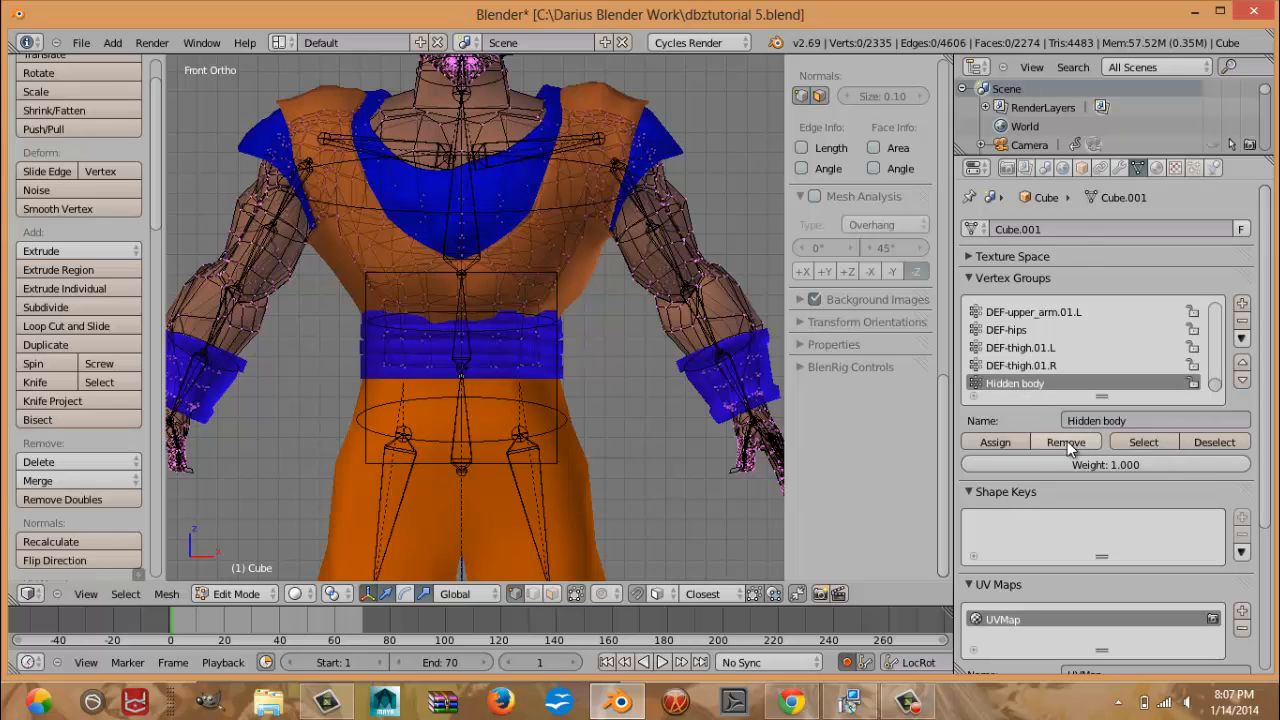
pyautogui.click(1148, 441)
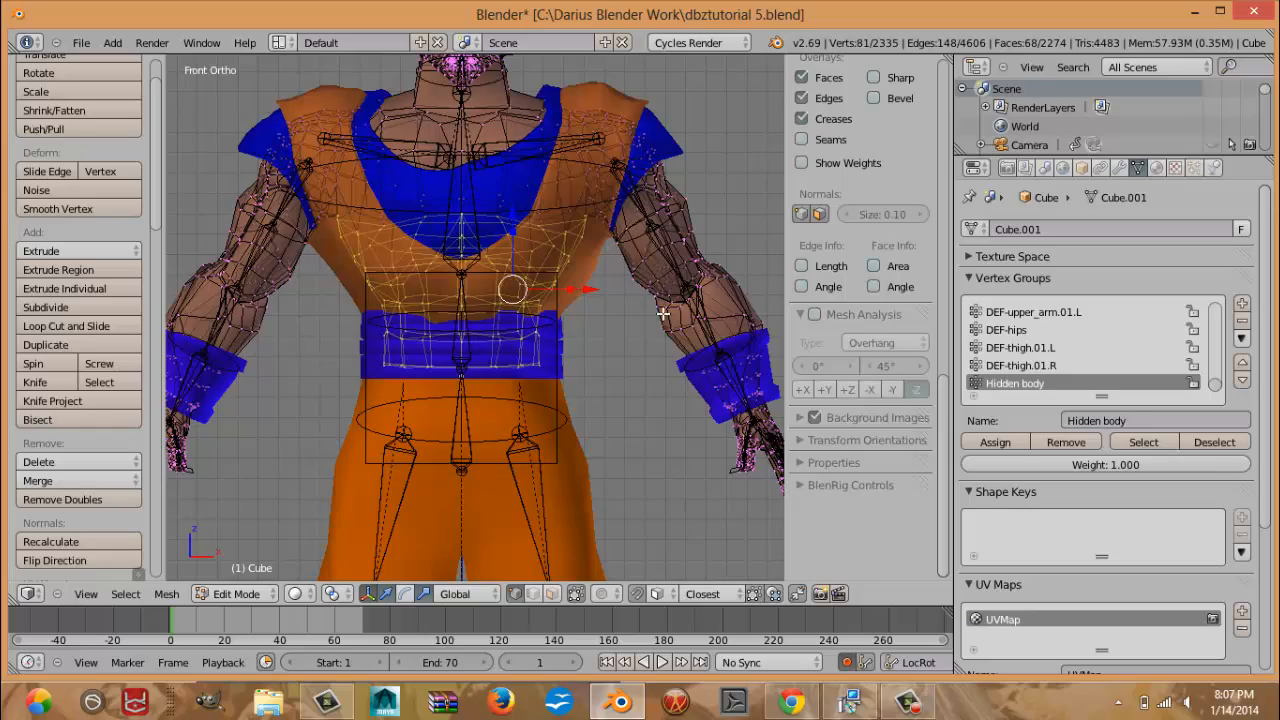
# Drop several upper chest vertices from the selection and assign the remaining ones to the Hidden body vertex group.
pyautogui.scroll(3, 537, 292)
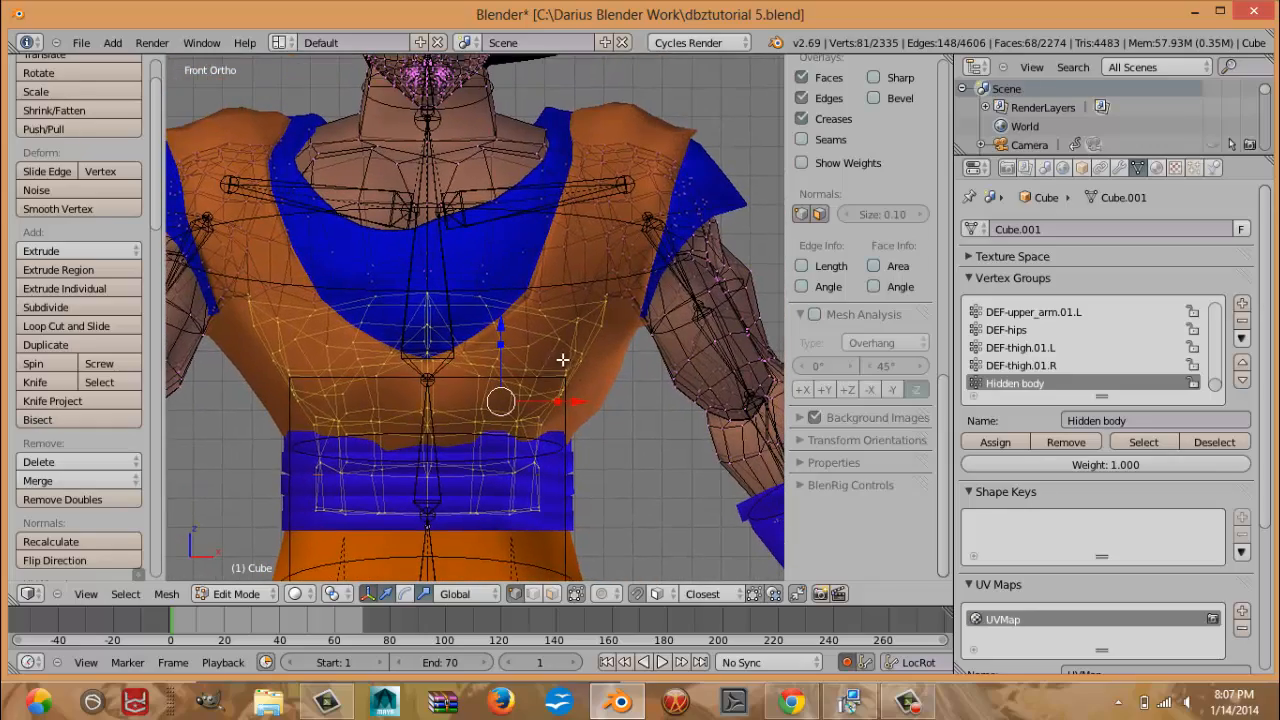
pyautogui.scroll(3, 586, 371)
pyautogui.moveTo(574, 346); pyautogui.dragTo(457, 251, button='middle')
pyautogui.press('b')
pyautogui.moveTo(600, 219); pyautogui.dragTo(461, 305, button='middle')
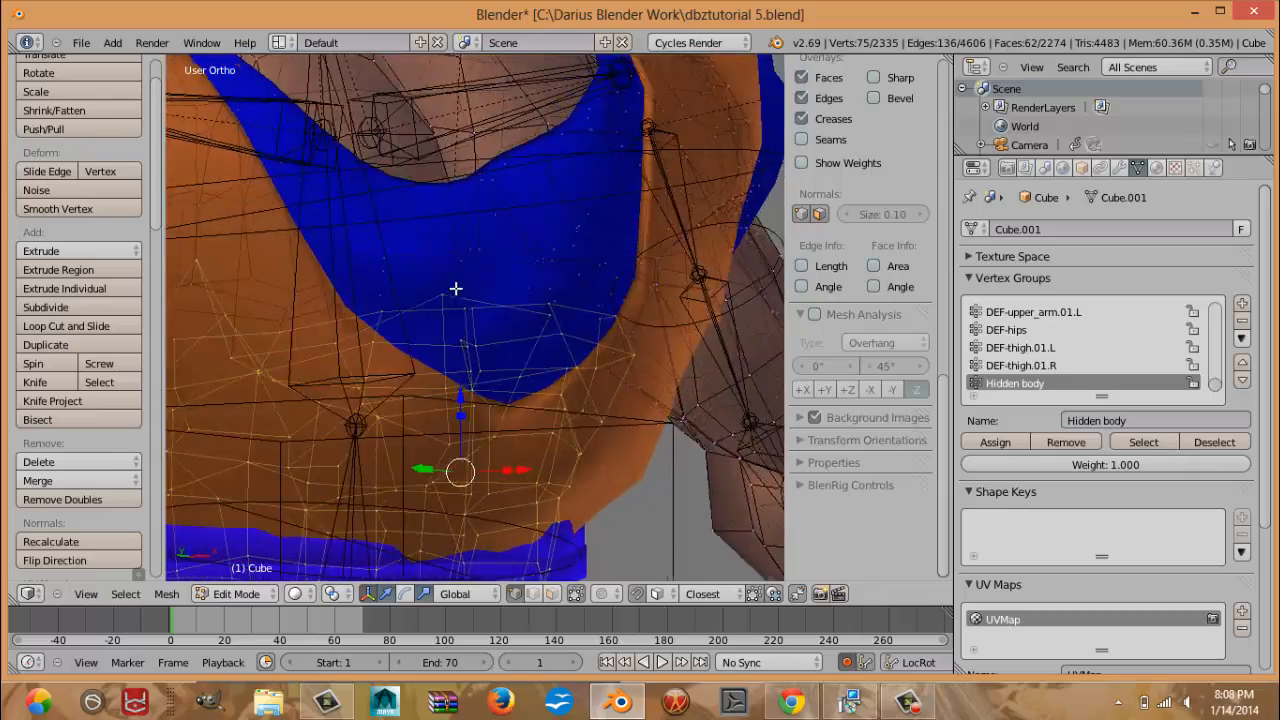
pyautogui.scroll(-2, 465, 345)
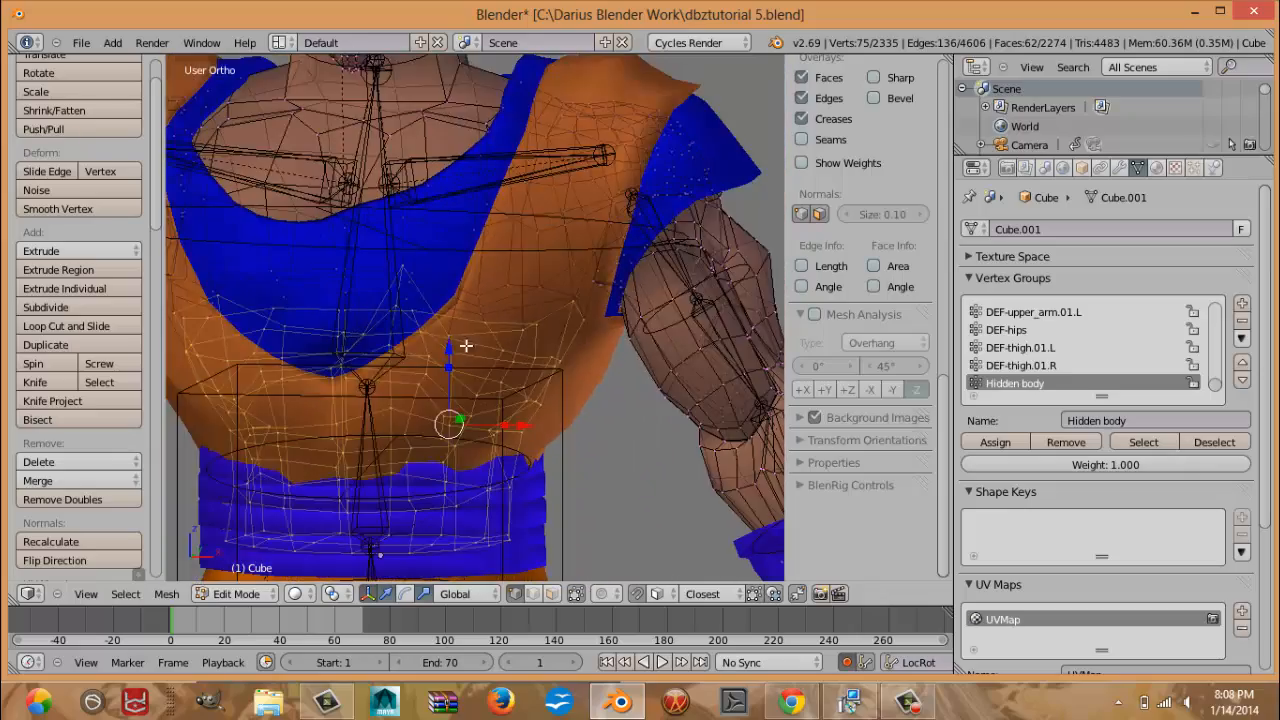
pyautogui.moveTo(372, 305); pyautogui.dragTo(434, 326, button='middle')
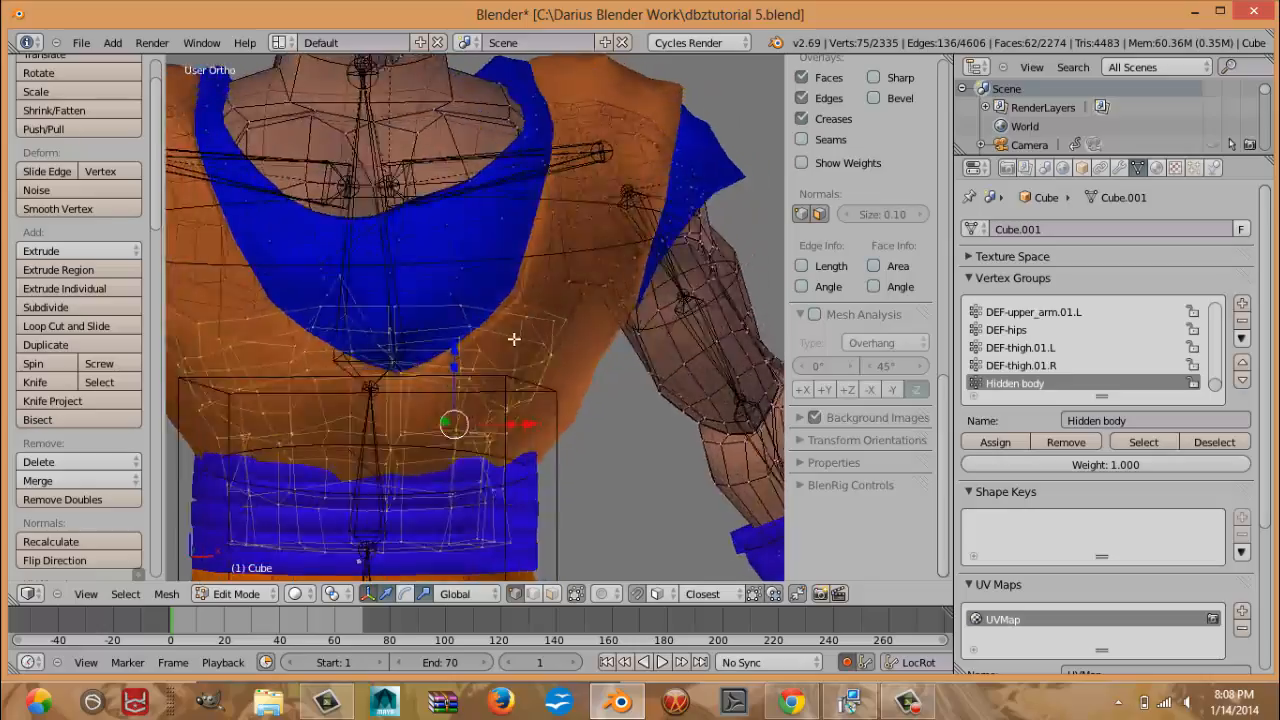
pyautogui.moveTo(513, 339); pyautogui.dragTo(579, 303, button='middle')
pyautogui.press('b')
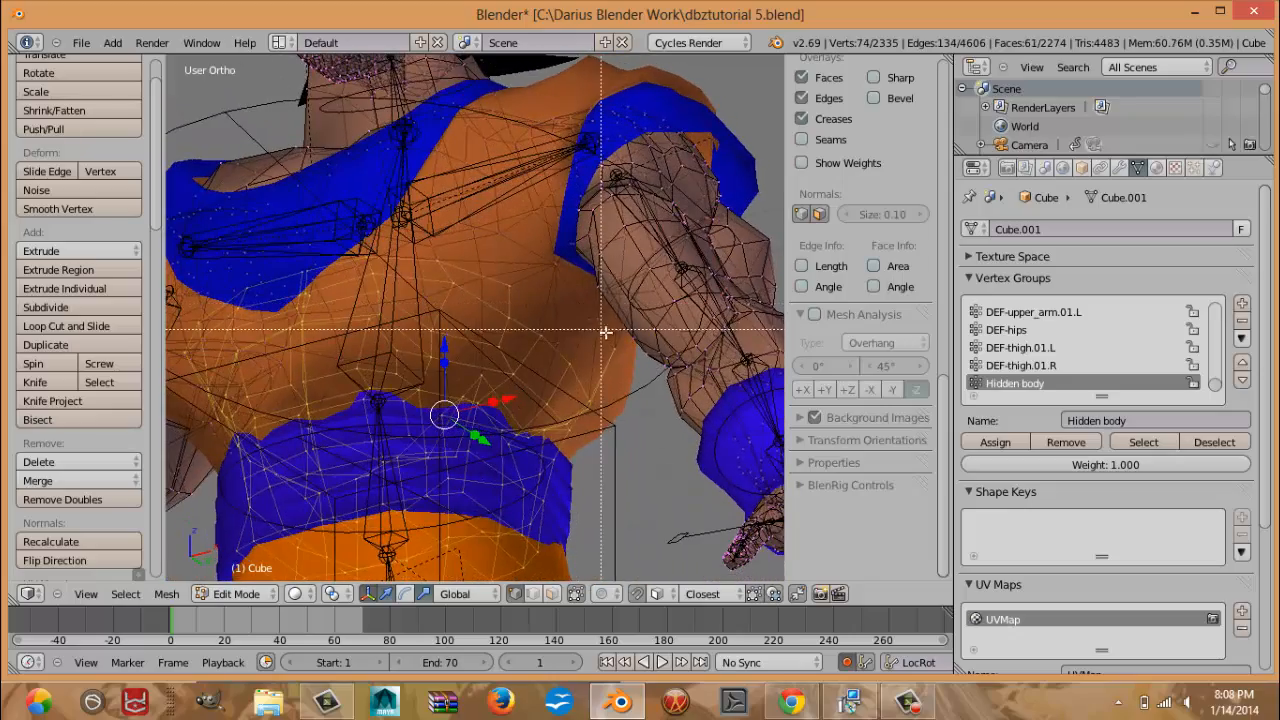
pyautogui.moveTo(623, 362); pyautogui.dragTo(560, 390, button='middle')
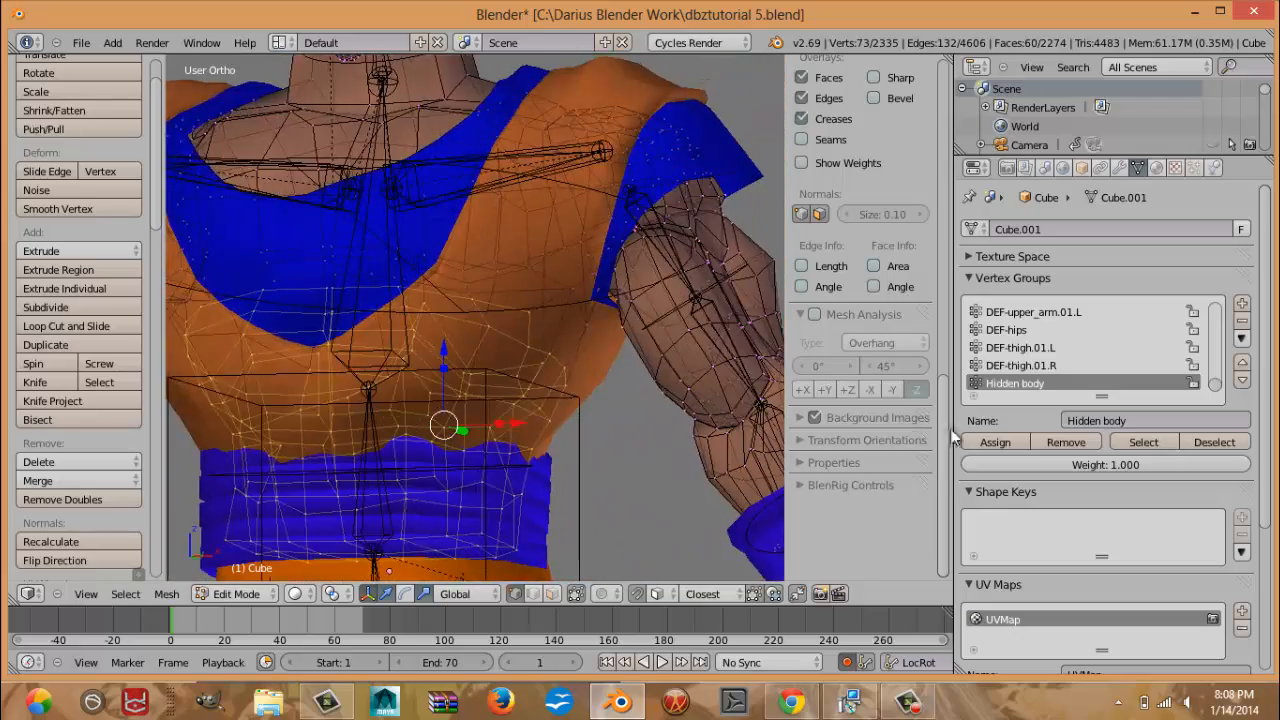
pyautogui.click(1004, 439)
pyautogui.press('a')
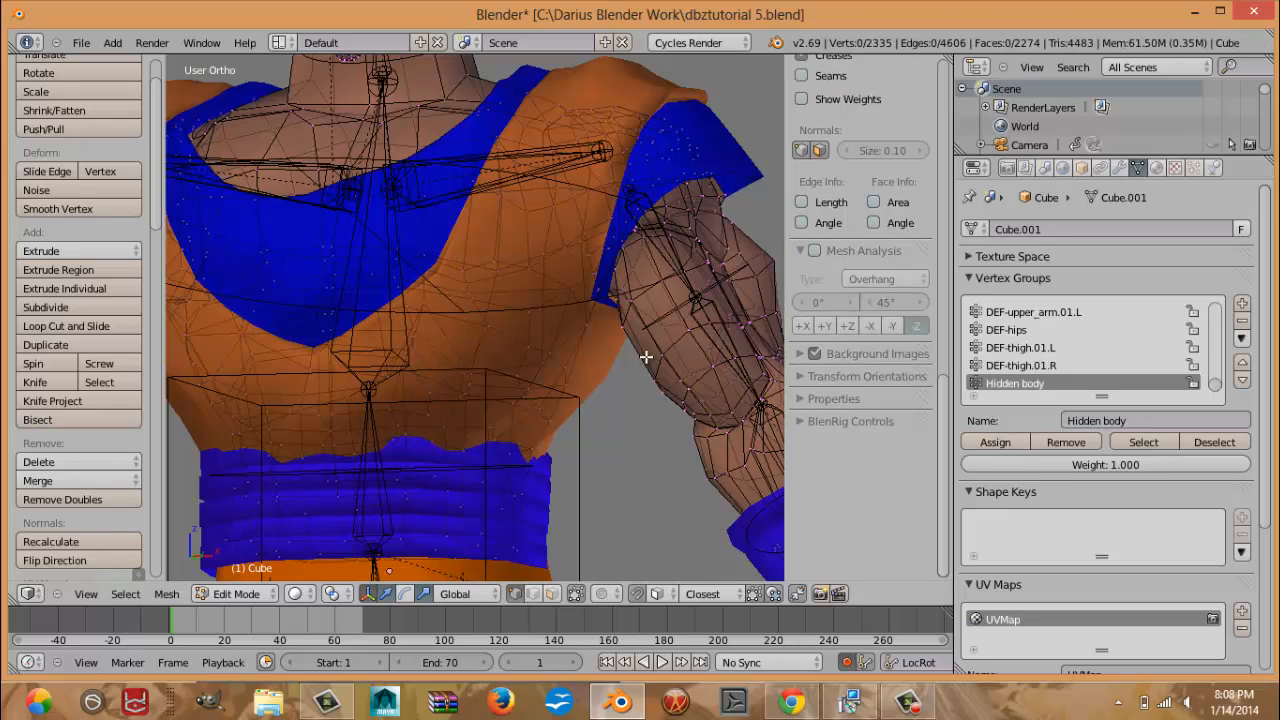
# Reselect the Hidden body group's vertices, deselect those along the upper chest edge and leave mesh editing.
pyautogui.click(1147, 443)
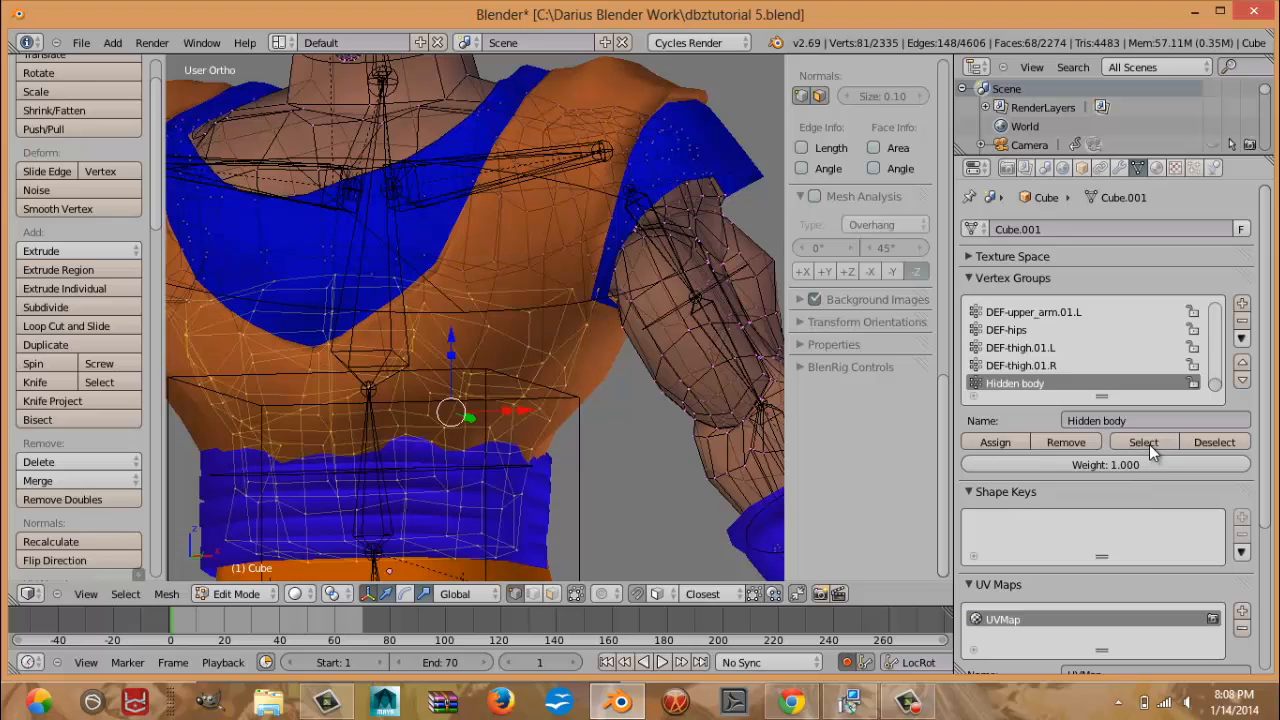
pyautogui.press('b')
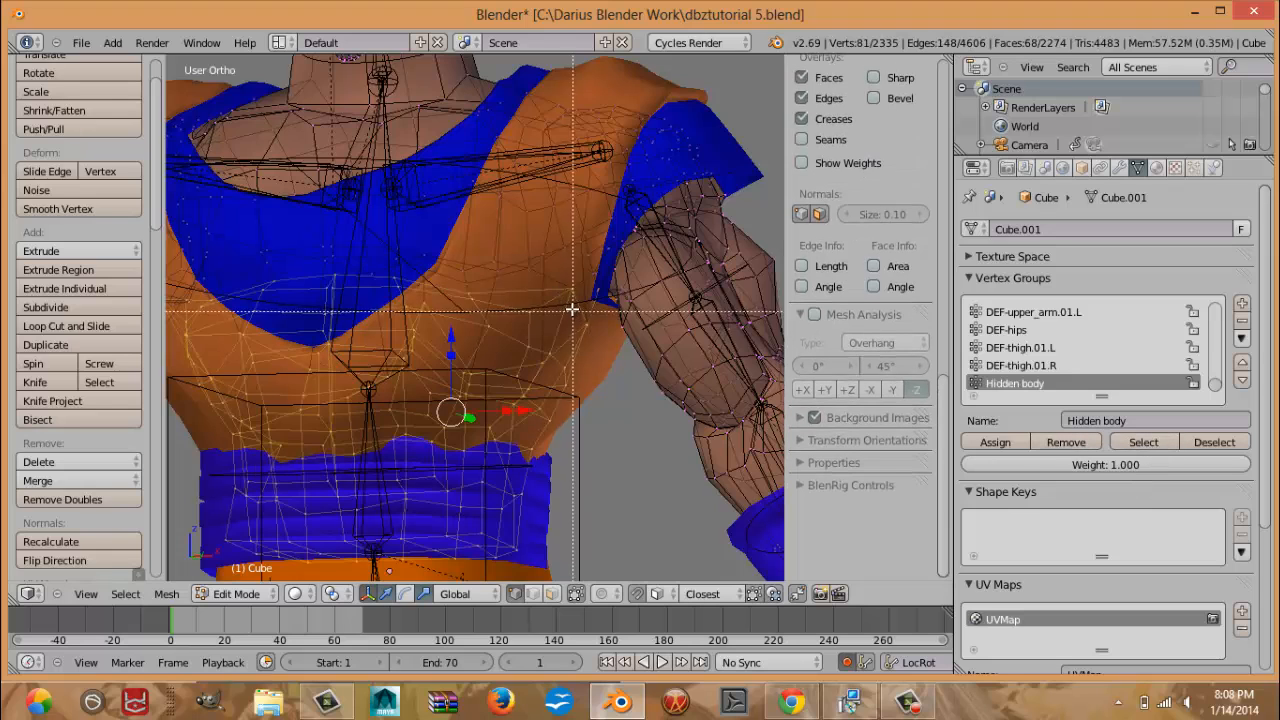
pyautogui.moveTo(575, 286); pyautogui.dragTo(595, 308, button='middle')
pyautogui.press('b')
pyautogui.moveTo(462, 259); pyautogui.dragTo(492, 297, button='middle')
pyautogui.press('b')
pyautogui.moveTo(312, 247); pyautogui.dragTo(440, 290, button='middle')
pyautogui.moveTo(440, 290)
pyautogui.mouseDown(button='middle')
pyautogui.moveTo(400, 297)
pyautogui.moveTo(489, 323)
pyautogui.moveTo(452, 311)
pyautogui.mouseUp(button='middle')
pyautogui.press('b')
pyautogui.moveTo(511, 249); pyautogui.dragTo(674, 318, button='middle')
pyautogui.moveTo(674, 318); pyautogui.dragTo(621, 344, button='middle')
pyautogui.press('b')
pyautogui.press('b')
pyautogui.keyDown('shift'); pyautogui.rightClick(510, 319); pyautogui.keyUp('shift')
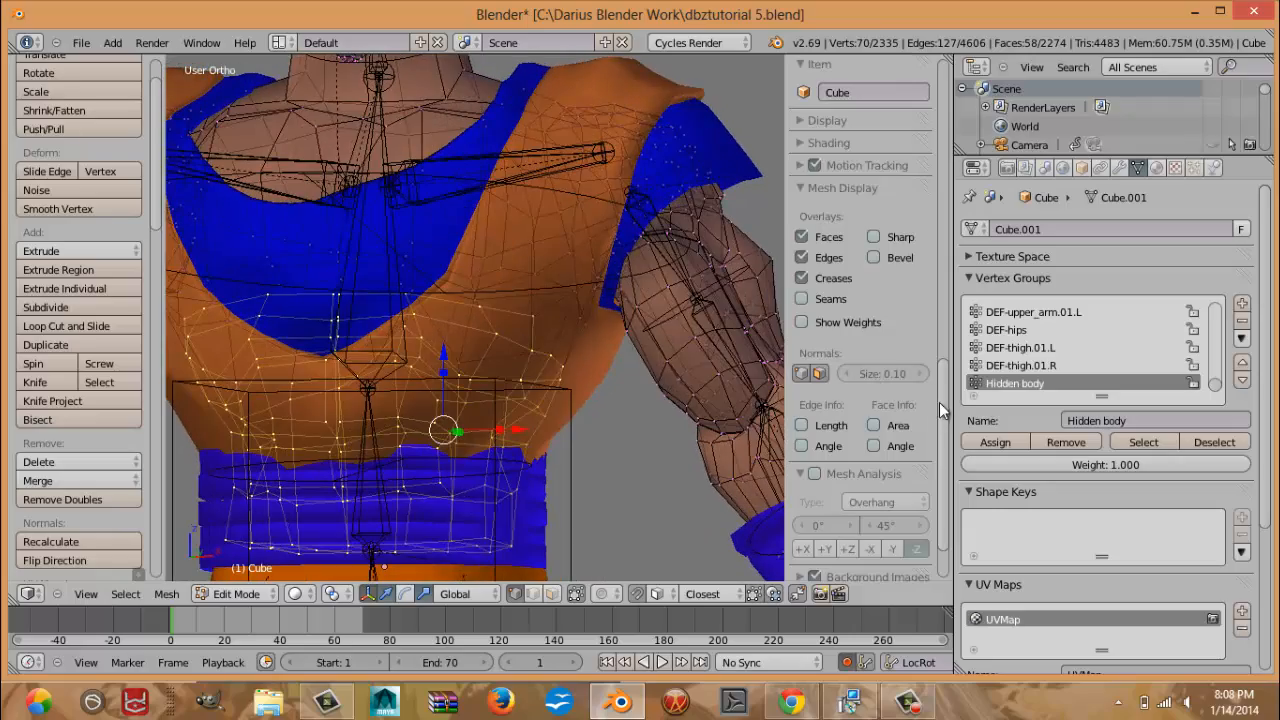
pyautogui.scroll(1, 803, 383)
pyautogui.press('Tab')
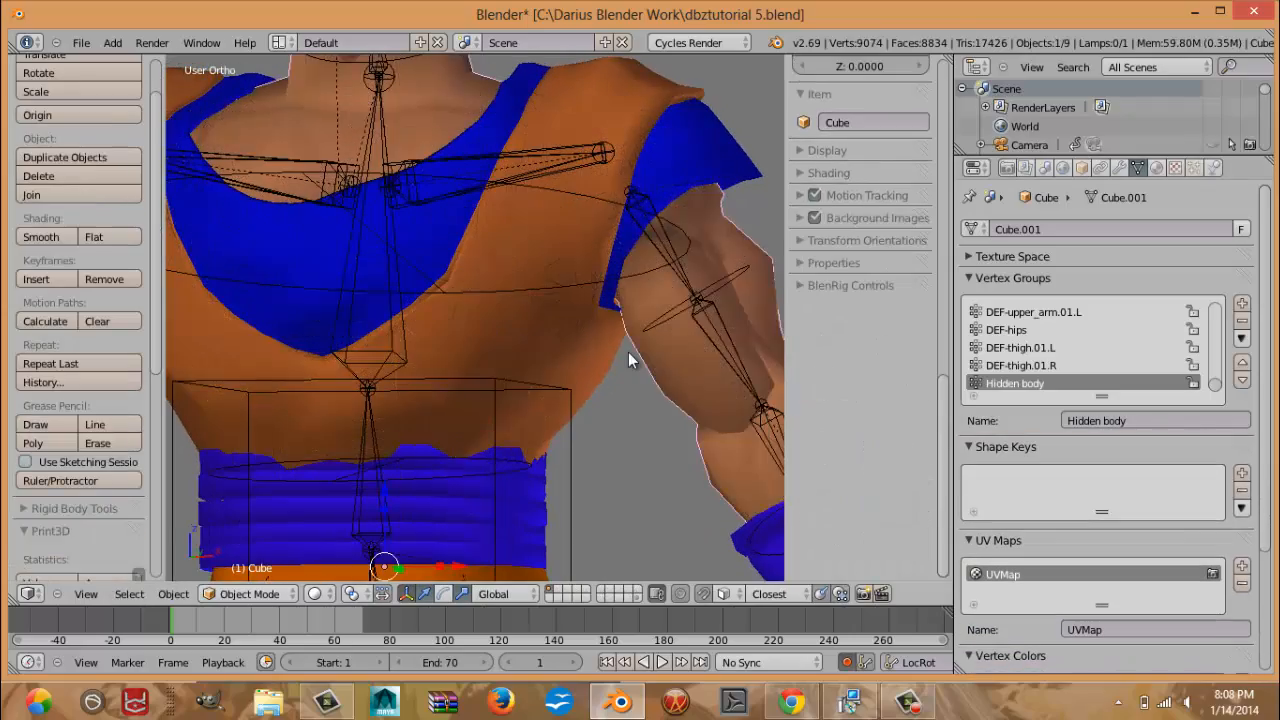
# Hide the rig's deform bones layer and test the left upper arm FK control with a slight rotation in front view.
pyautogui.scroll(-3, 628, 352)
pyautogui.moveTo(564, 340)
pyautogui.mouseDown(button='middle')
pyautogui.moveTo(498, 318)
pyautogui.moveTo(379, 320)
pyautogui.moveTo(443, 356)
pyautogui.moveTo(637, 341)
pyautogui.moveTo(697, 350)
pyautogui.moveTo(777, 314)
pyautogui.moveTo(714, 357)
pyautogui.moveTo(597, 368)
pyautogui.mouseUp(button='middle')
pyautogui.press('z')
pyautogui.press('z')
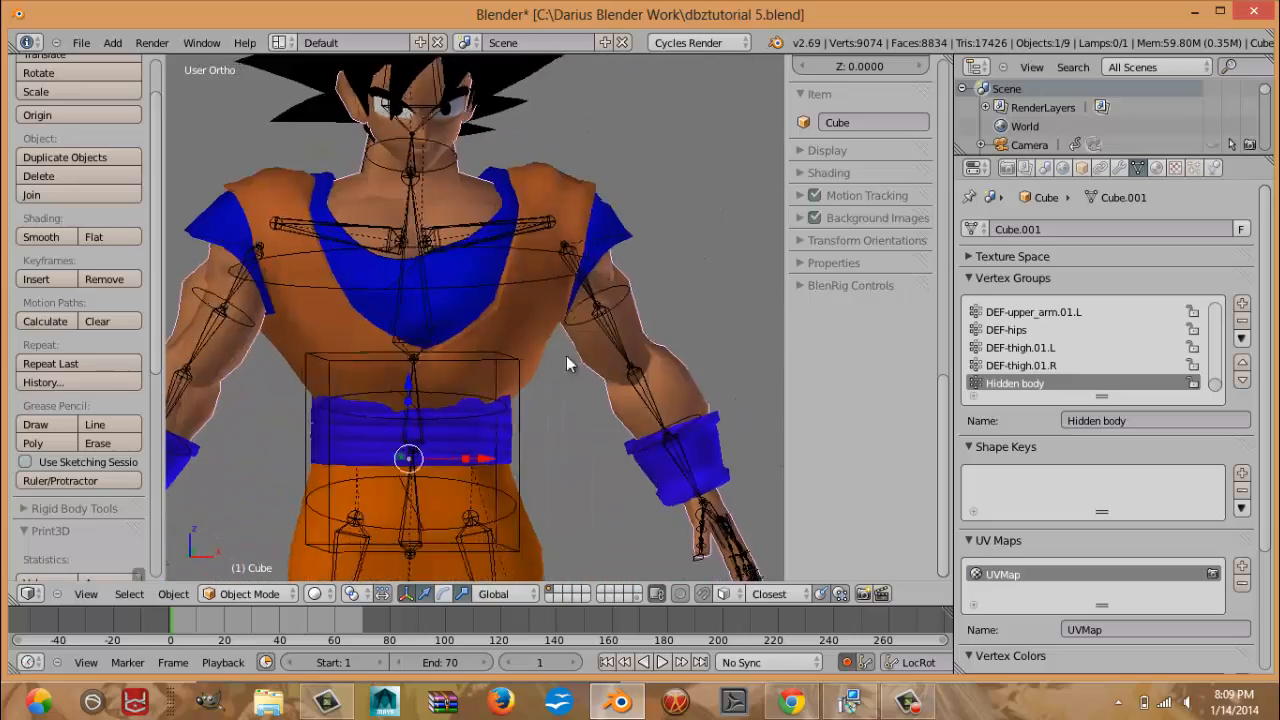
pyautogui.press('KP_1')
pyautogui.rightClick(579, 298)
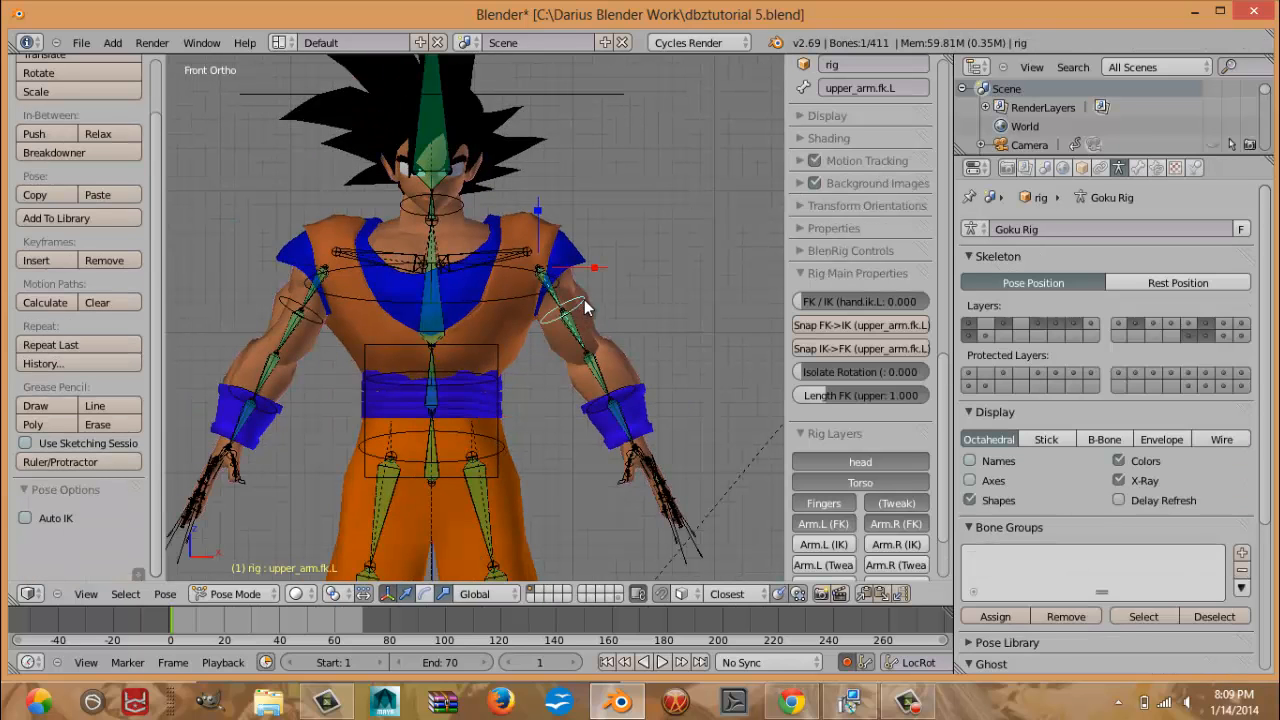
pyautogui.click(1207, 337)
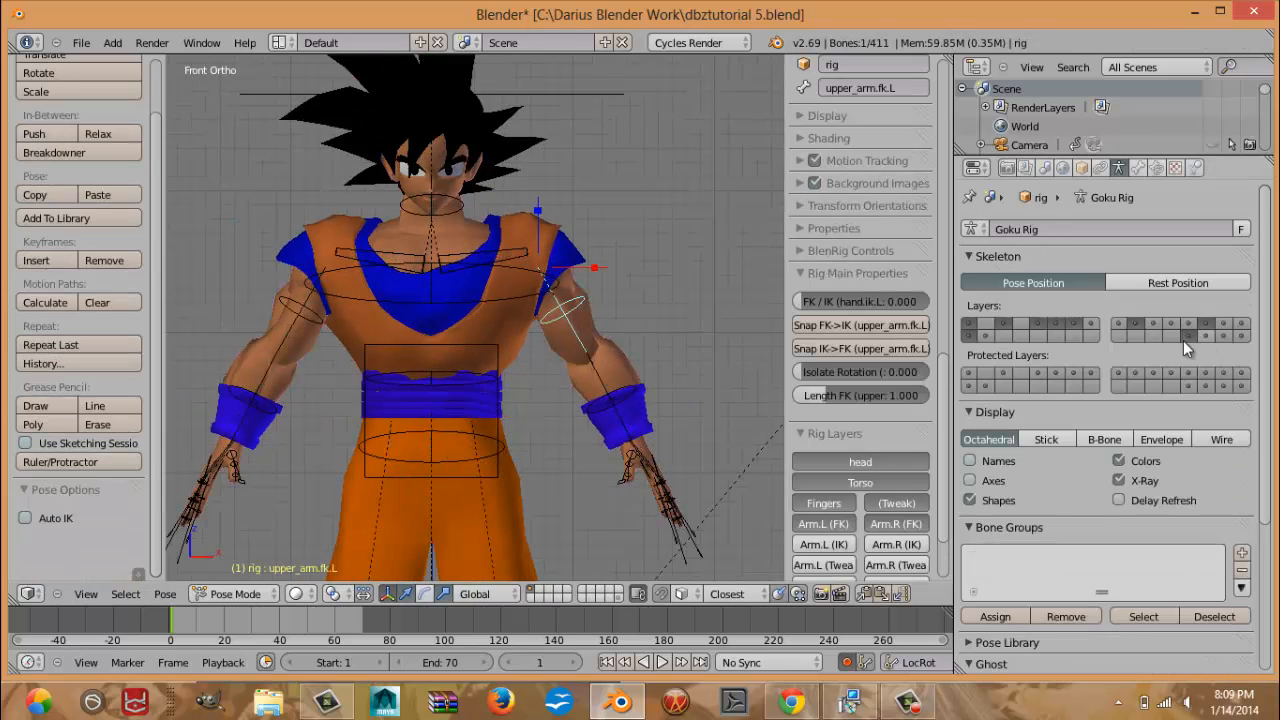
pyautogui.press('r')
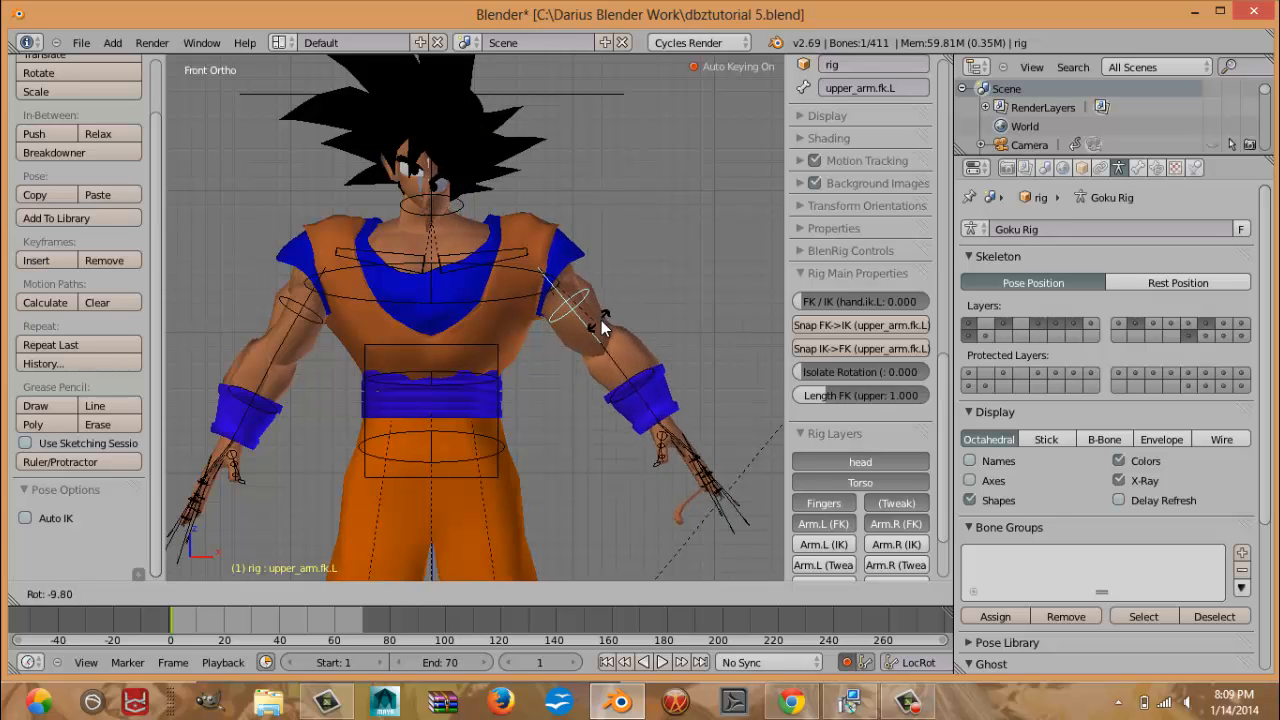
pyautogui.click(591, 335)
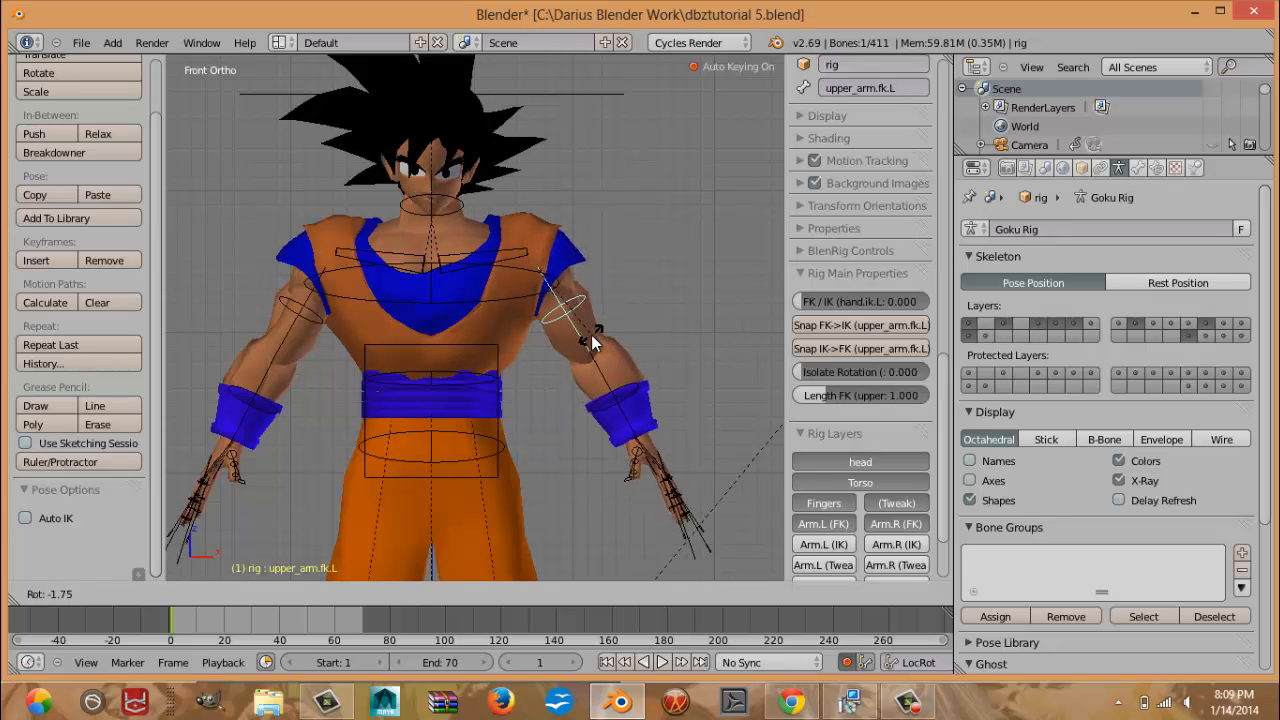
# Clear the parent of the Cube body mesh.
pyautogui.scroll(4, 565, 337)
pyautogui.keyDown('shift'); pyautogui.moveTo(741, 508); pyautogui.dragTo(669, 428, button='middle'); pyautogui.keyUp('shift')
pyautogui.rightClick(669, 428)
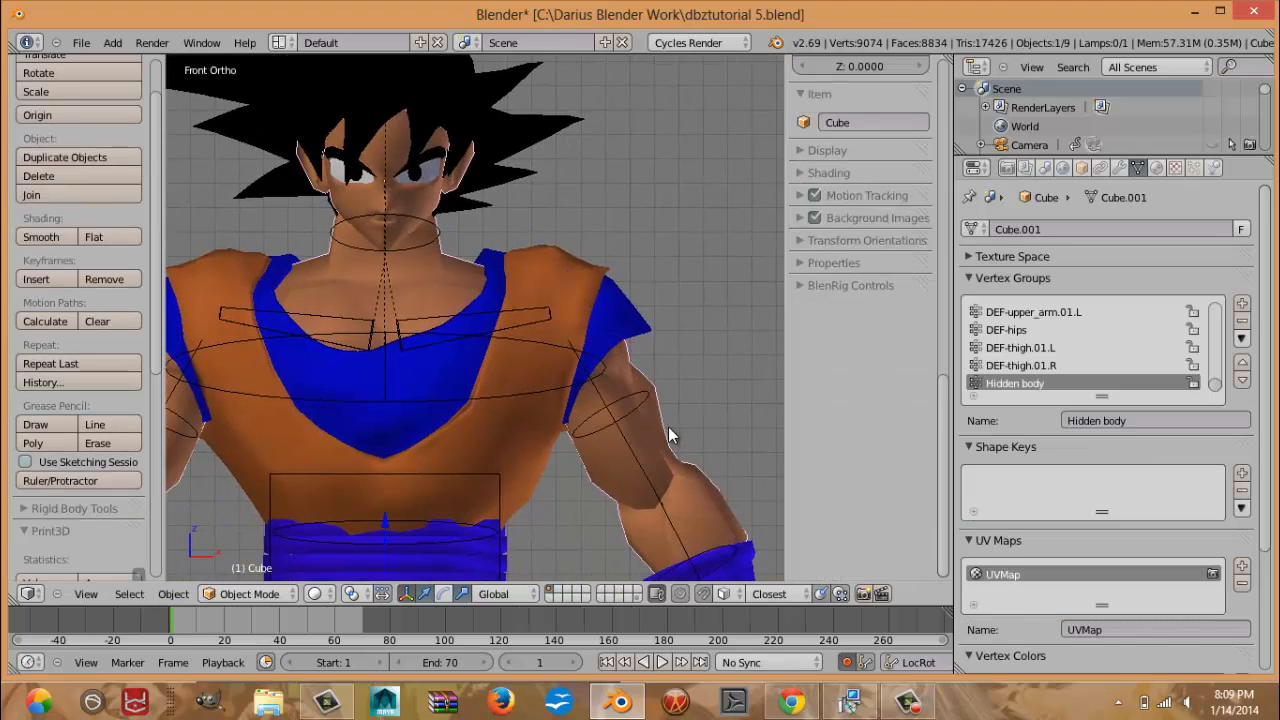
pyautogui.hotkey('alt', 'p')
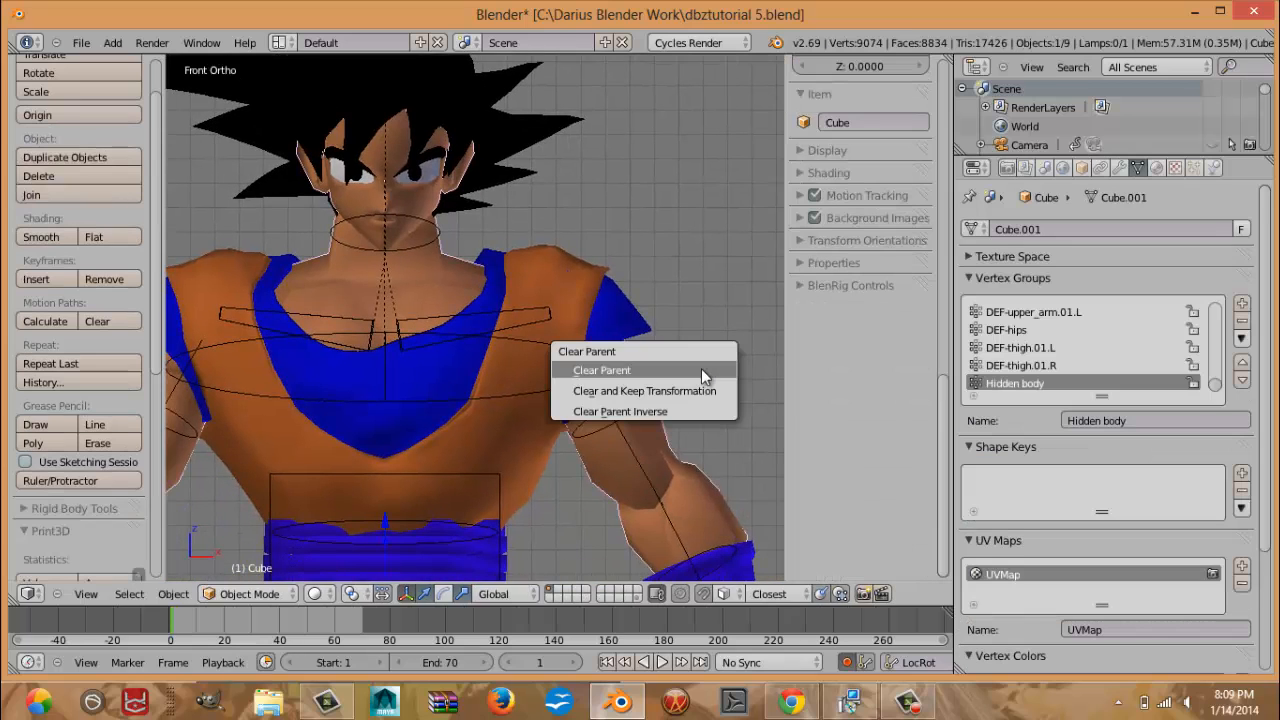
pyautogui.click(701, 368)
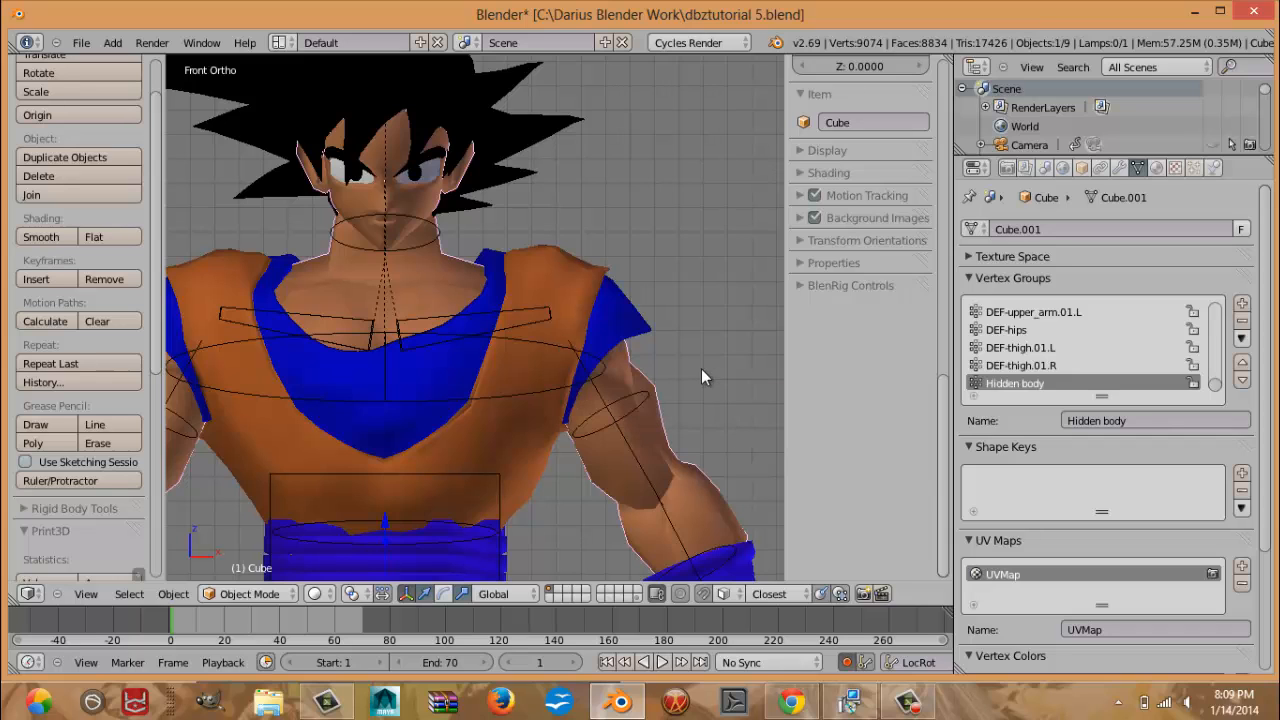
# Parent the body mesh to the rig again and test it by rotating the left upper arm FK control.
pyautogui.keyDown('shift'); pyautogui.rightClick(630, 398); pyautogui.keyUp('shift')
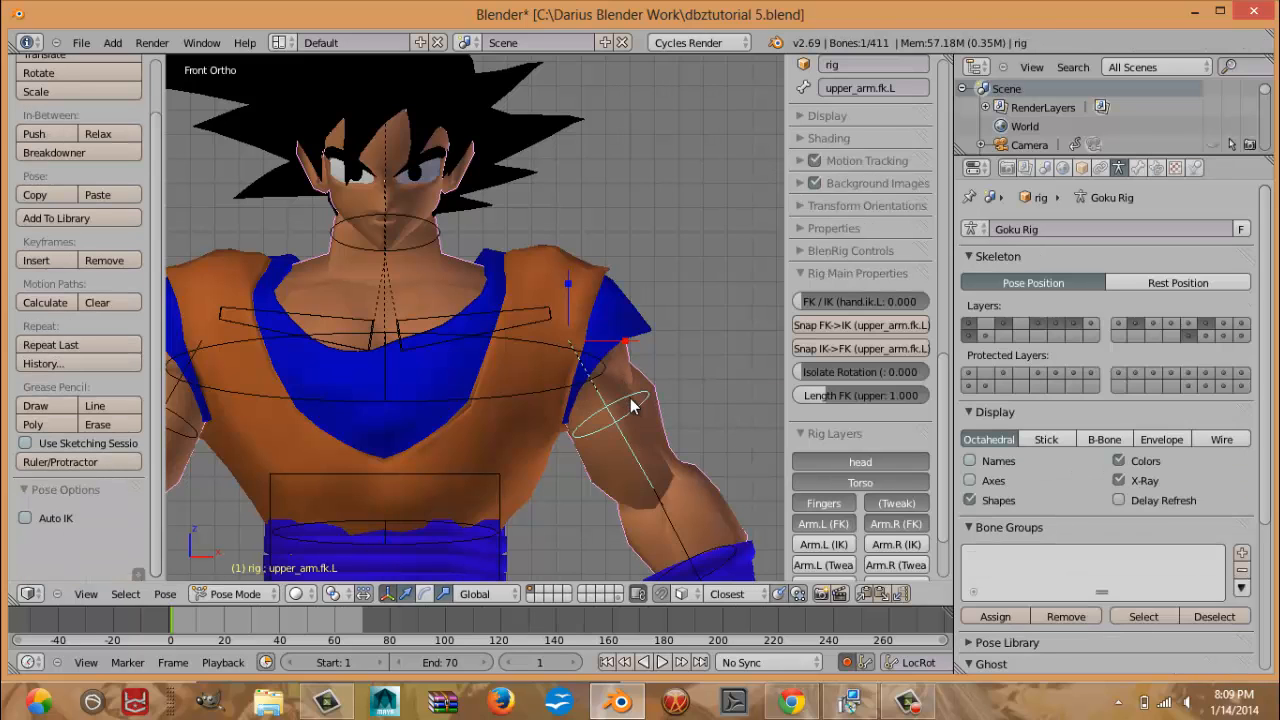
pyautogui.hotkey('ctrl', 'p')
pyautogui.click(630, 399)
pyautogui.press('r')
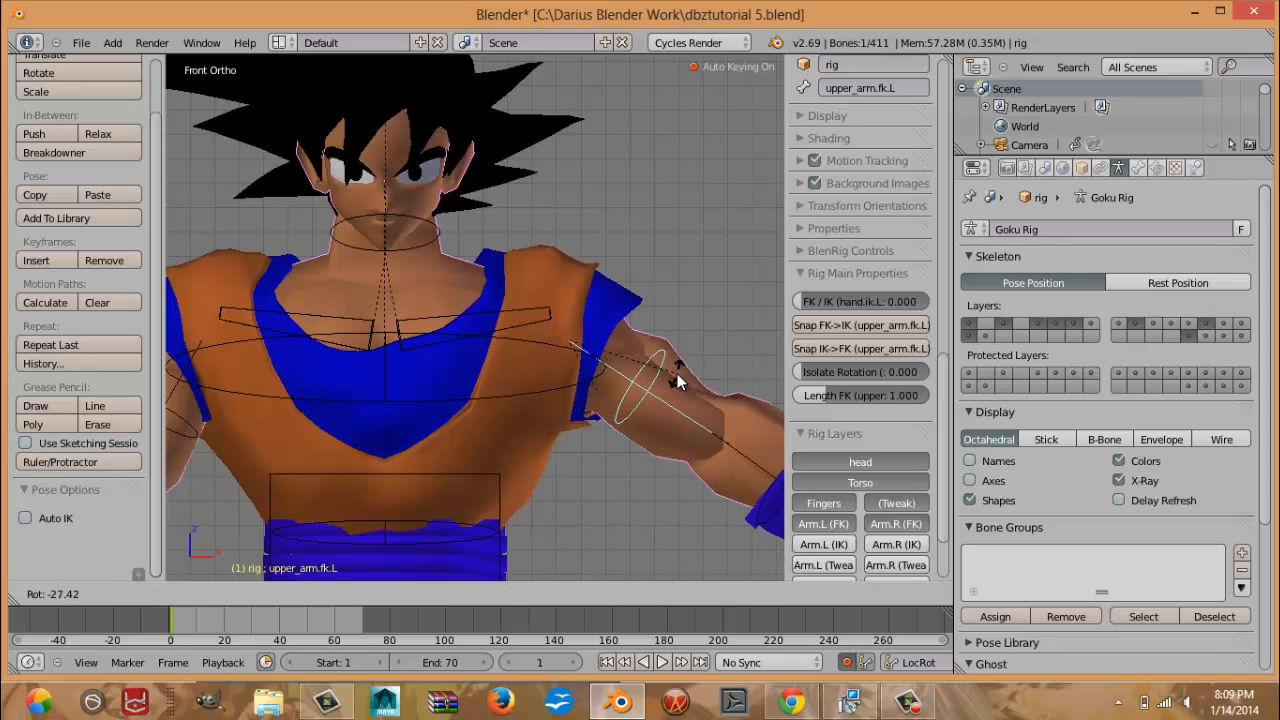
pyautogui.rightClick(677, 378)
pyautogui.rightClick(450, 268)
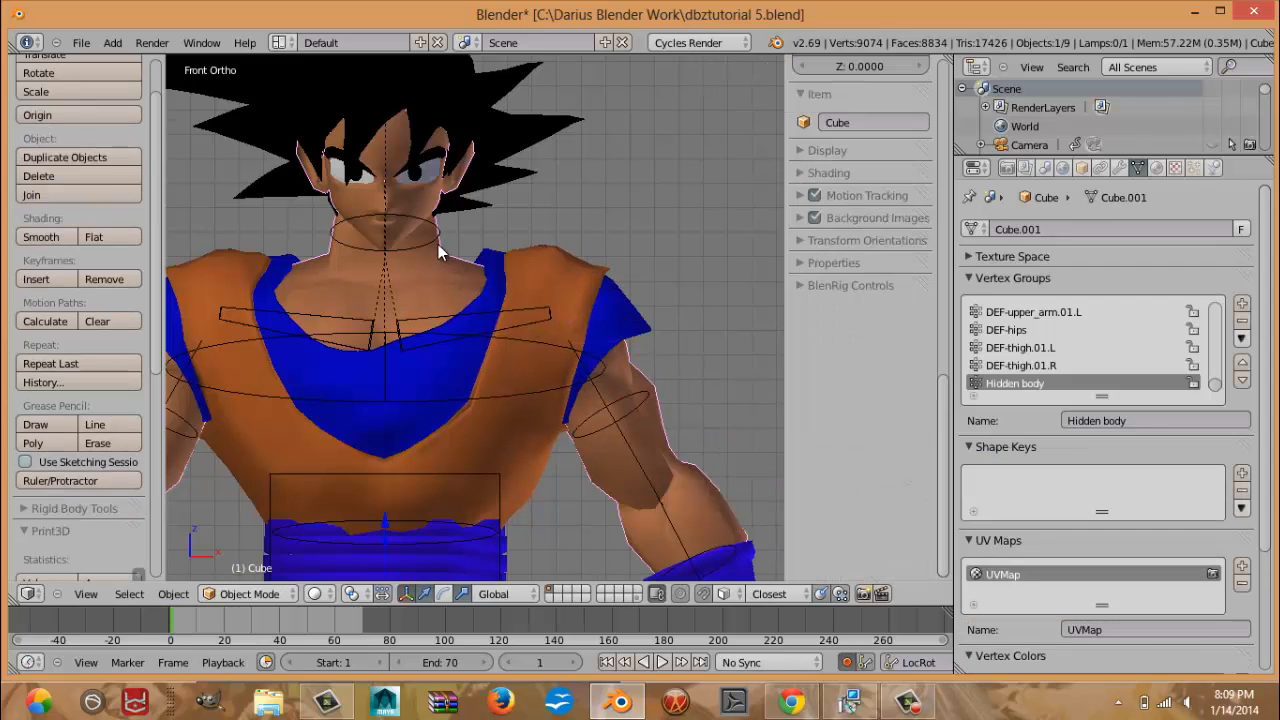
pyautogui.hotkey('ctrl', 'Tab')
pyautogui.keyDown('shift'); pyautogui.moveTo(454, 234); pyautogui.dragTo(496, 328, button='middle'); pyautogui.keyUp('shift')
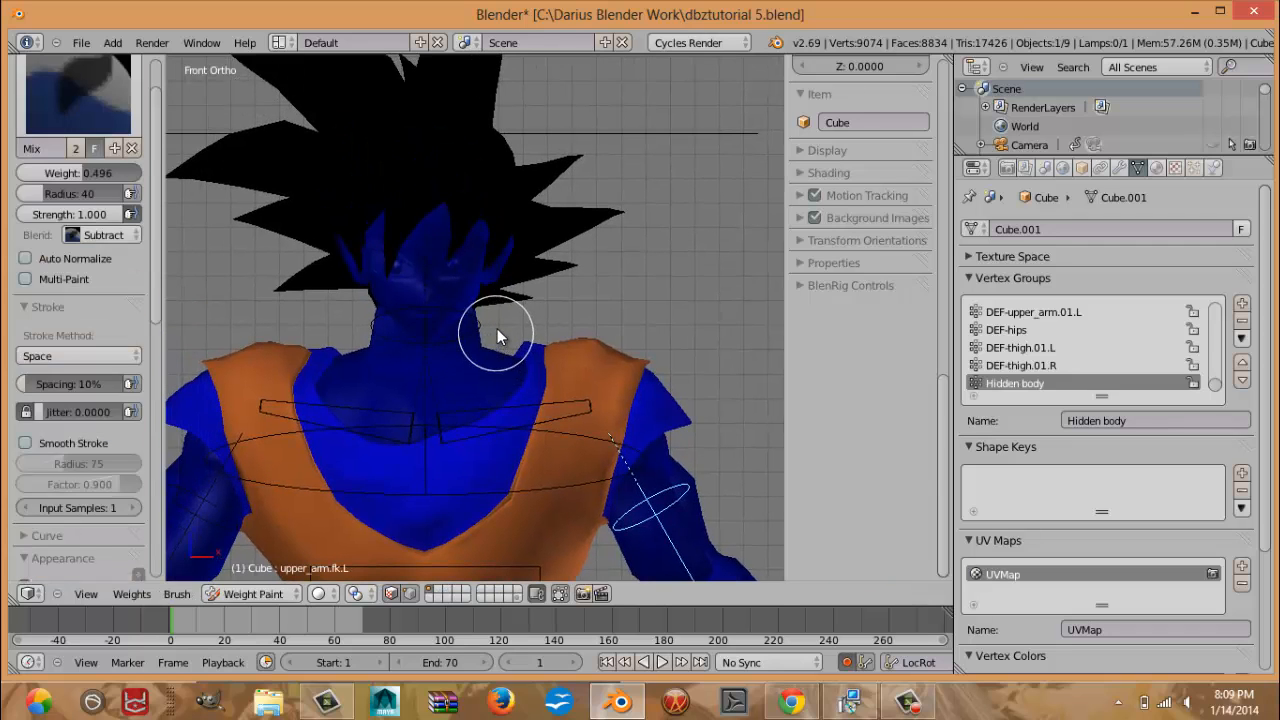
pyautogui.hotkey('ctrl', 'Tab')
# Select the rig's neck control and show the deform bones layer again in the armature settings.
pyautogui.rightClick(496, 318)
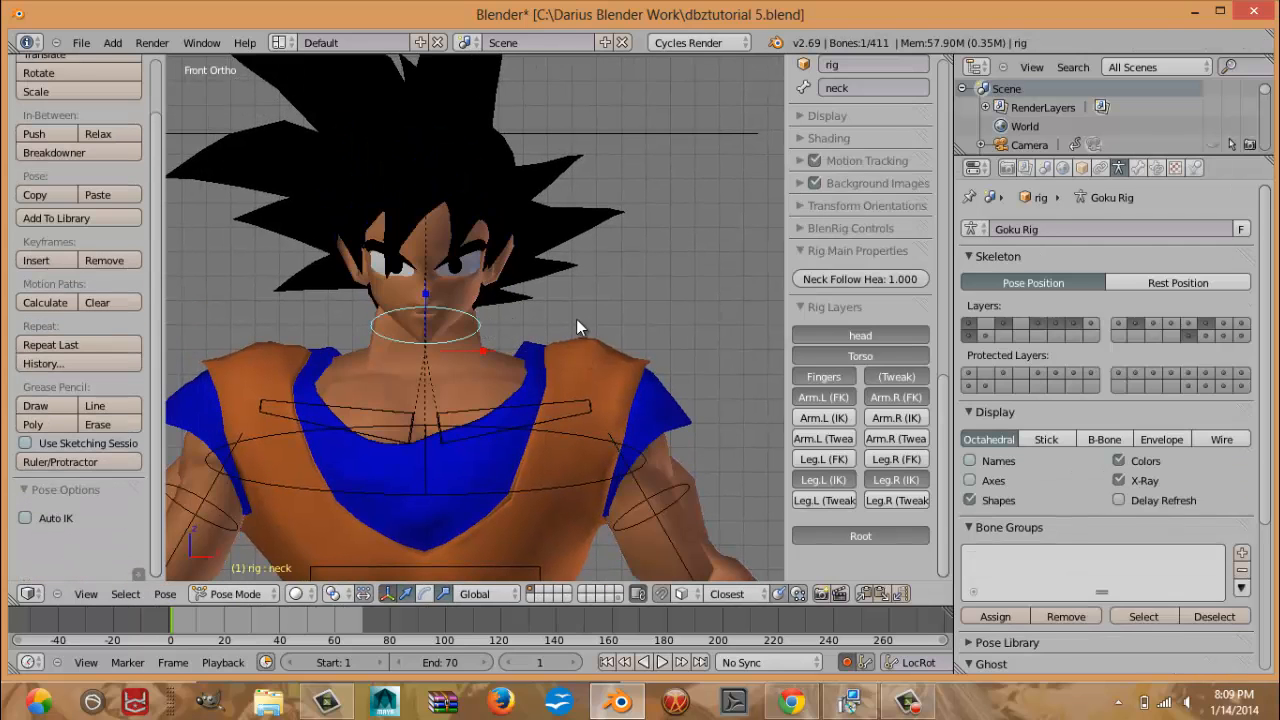
pyautogui.click(1137, 169)
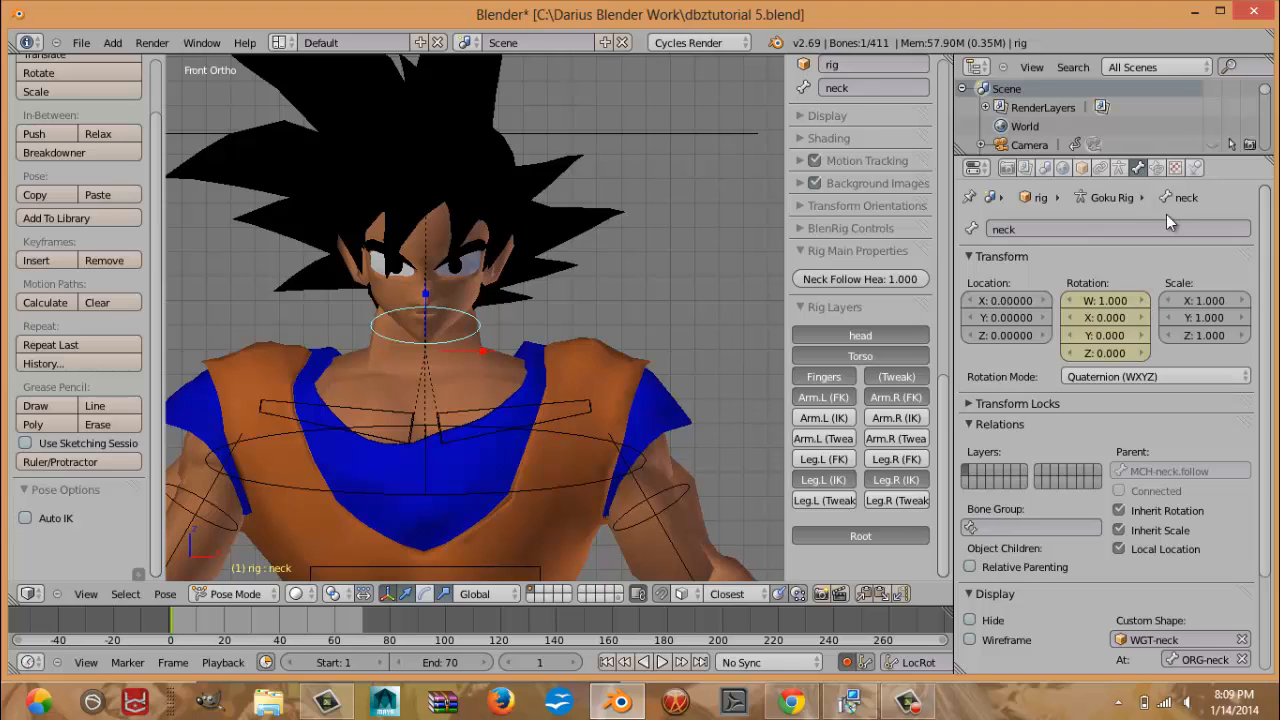
pyautogui.click(1156, 170)
pyautogui.click(1121, 166)
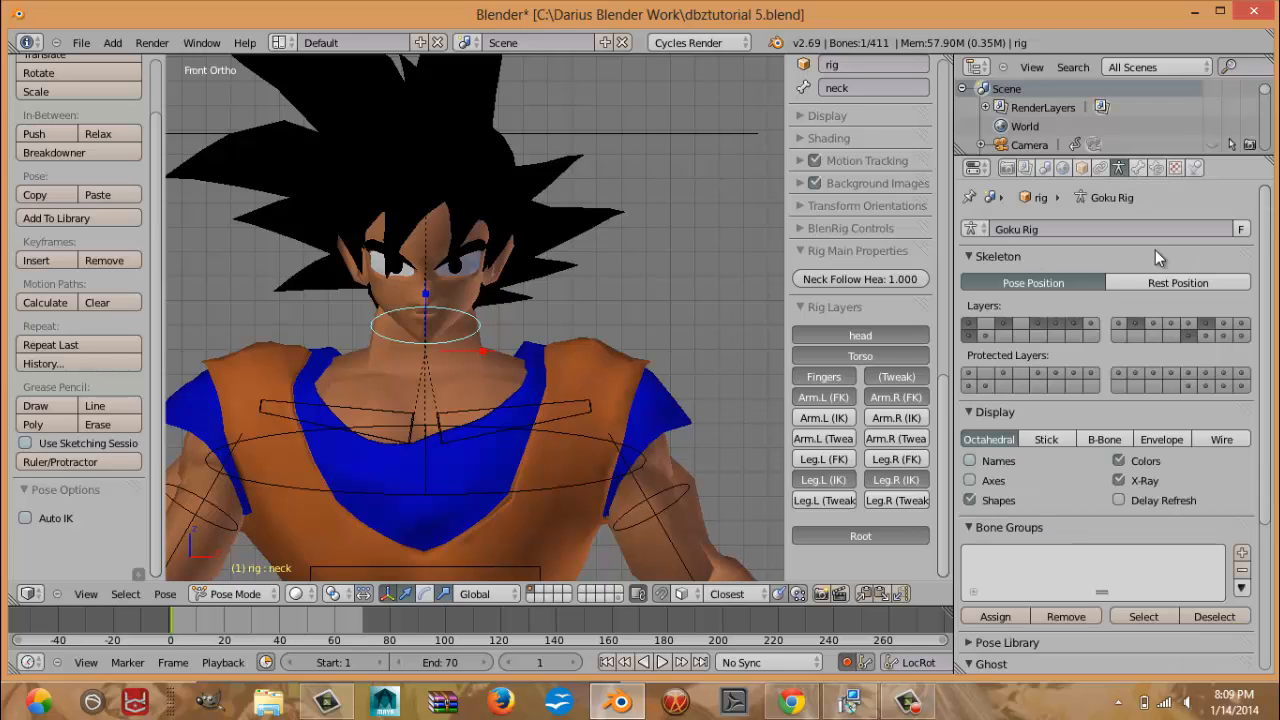
pyautogui.keyDown('shift'); pyautogui.click(1207, 336); pyautogui.keyUp('shift')
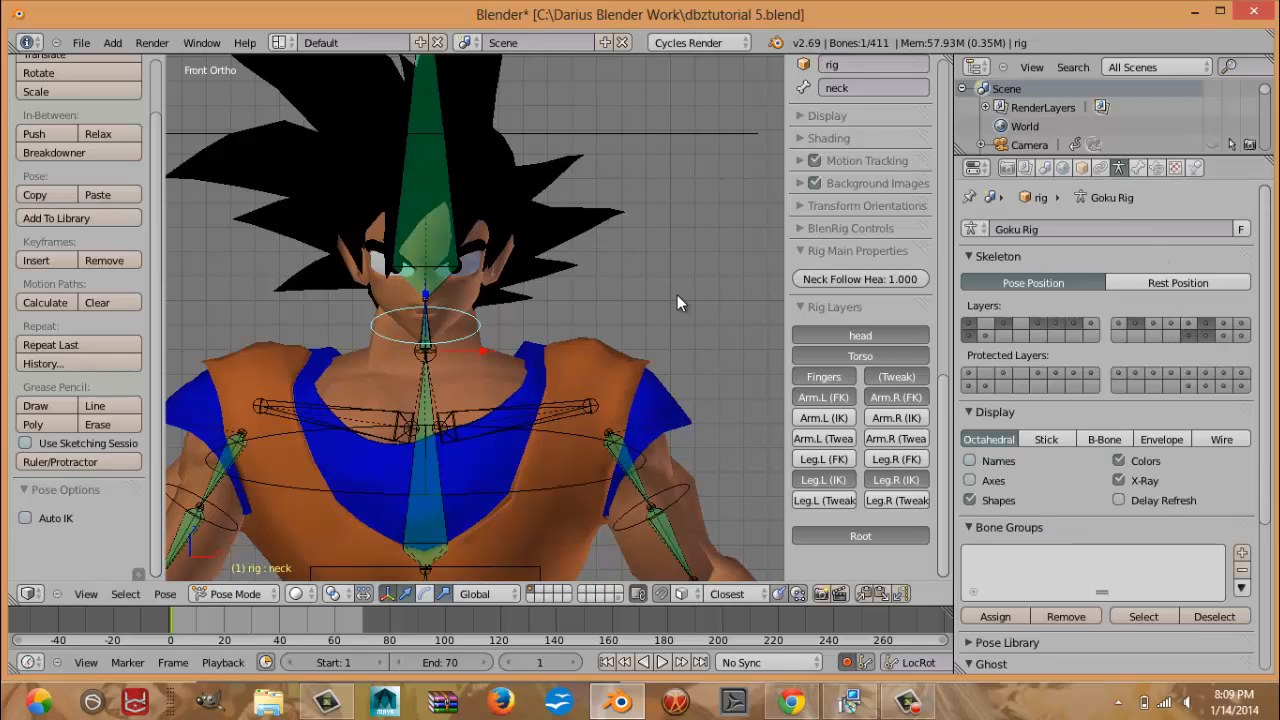
# Start weight painting the body mesh with the DEF-head bone active and the brush blend set to Mix.
pyautogui.rightClick(491, 361)
pyautogui.hotkey('ctrl', 'Tab')
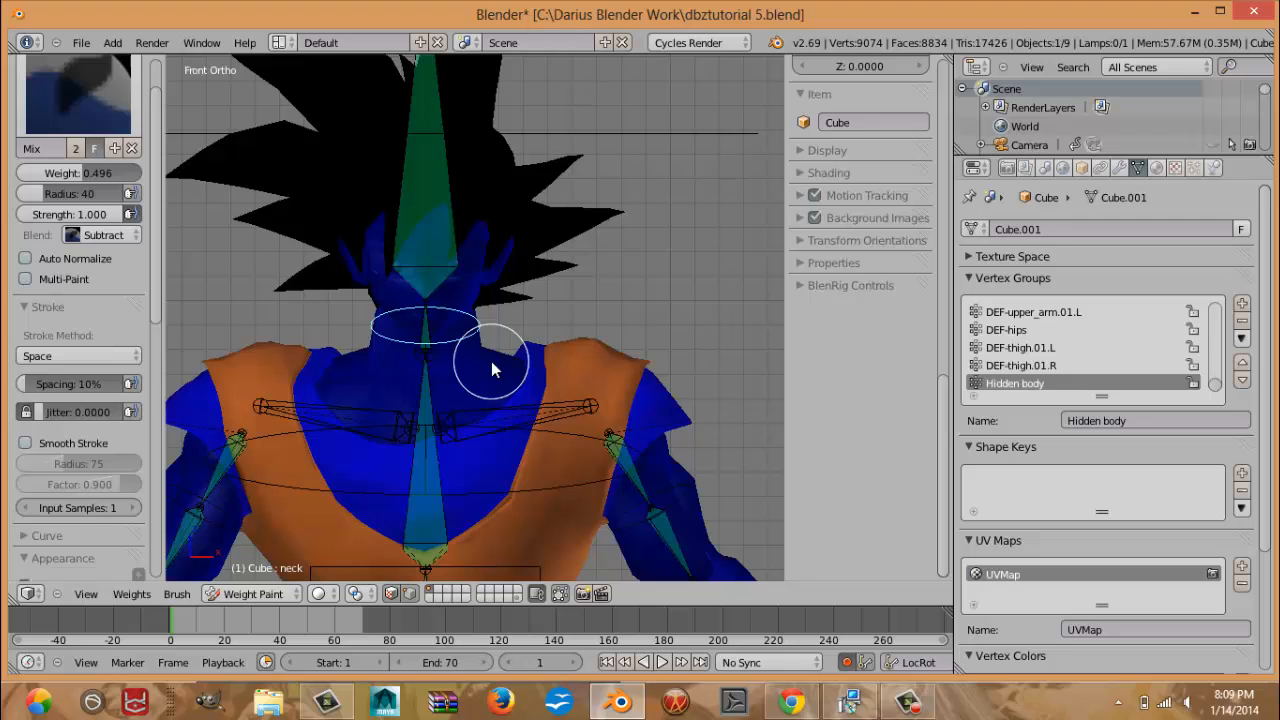
pyautogui.rightClick(447, 255)
pyautogui.click(130, 235)
pyautogui.click(117, 210)
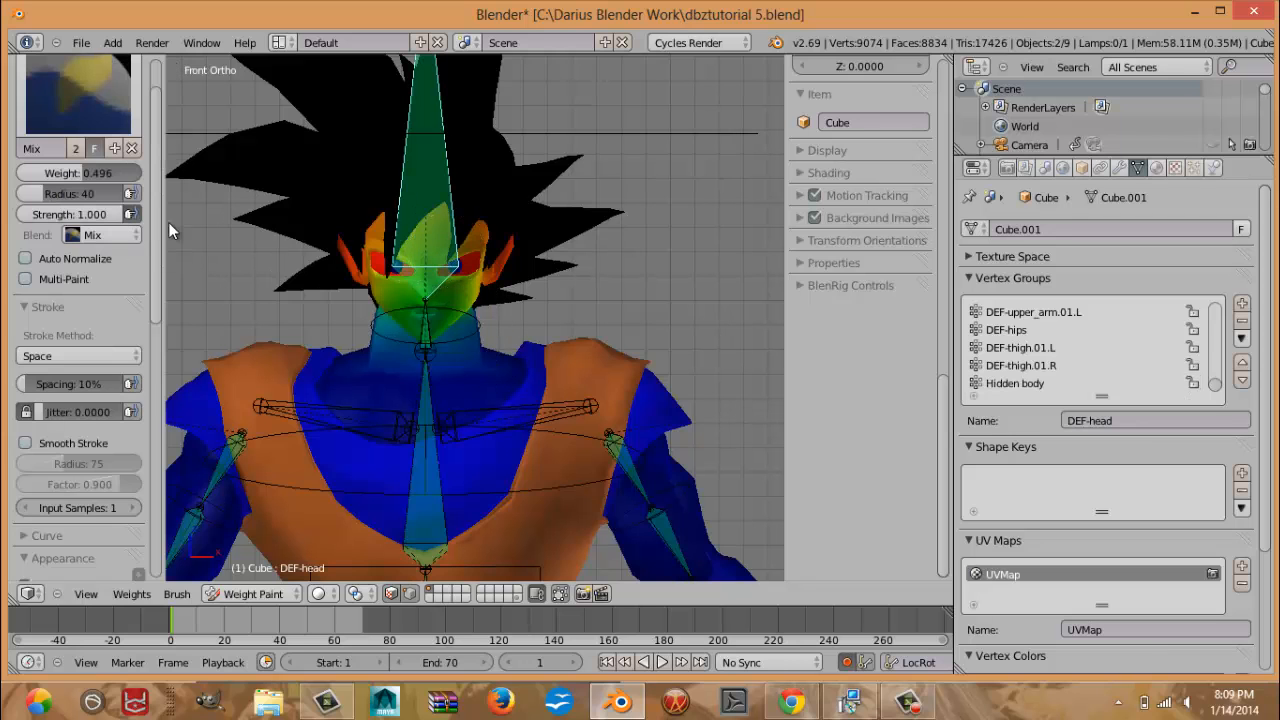
# Paint the whole head with DEF-head influence in a wireframe side view, using a brush weight of 1.000.
pyautogui.press('KP_3')
pyautogui.scroll(1, 397, 285)
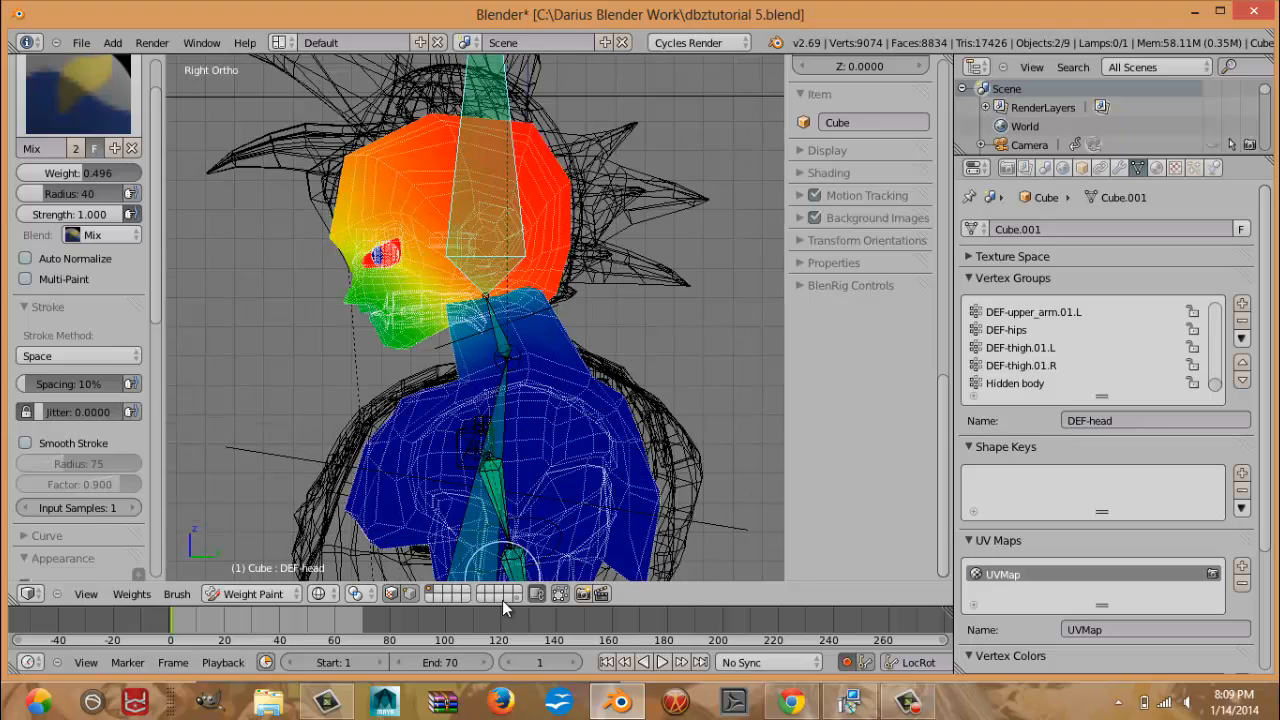
pyautogui.keyDown('shift'); pyautogui.moveTo(486, 214); pyautogui.dragTo(514, 252, button='middle'); pyautogui.keyUp('shift')
pyautogui.moveTo(583, 205)
pyautogui.mouseDown()
pyautogui.moveTo(375, 226)
pyautogui.moveTo(409, 214)
pyautogui.moveTo(348, 217)
pyautogui.mouseUp()
pyautogui.click(100, 235)
pyautogui.click(100, 299)
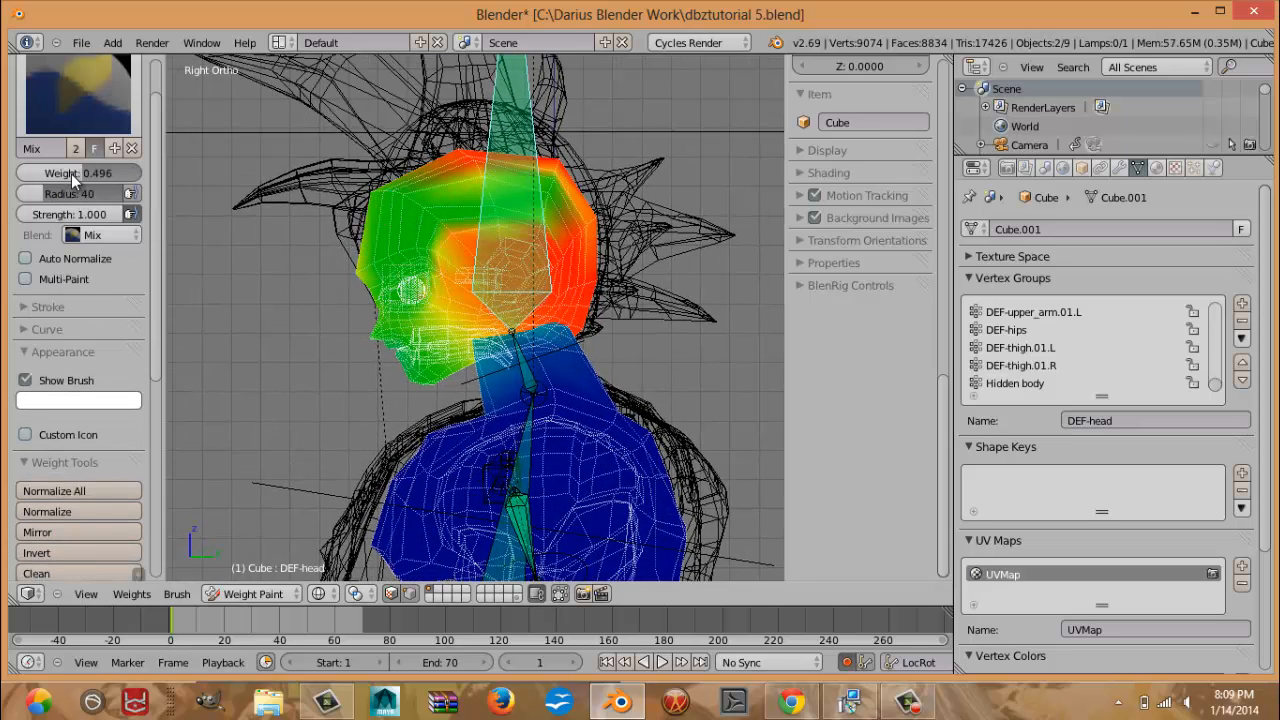
pyautogui.moveTo(71, 174); pyautogui.dragTo(185, 178)
pyautogui.moveTo(559, 205)
pyautogui.mouseDown()
pyautogui.moveTo(440, 151)
pyautogui.moveTo(388, 310)
pyautogui.moveTo(366, 323)
pyautogui.moveTo(407, 379)
pyautogui.moveTo(555, 310)
pyautogui.moveTo(391, 333)
pyautogui.moveTo(620, 330)
pyautogui.moveTo(465, 328)
pyautogui.moveTo(575, 338)
pyautogui.moveTo(540, 343)
pyautogui.moveTo(473, 267)
pyautogui.moveTo(406, 305)
pyautogui.moveTo(580, 275)
pyautogui.moveTo(452, 352)
pyautogui.mouseUp()
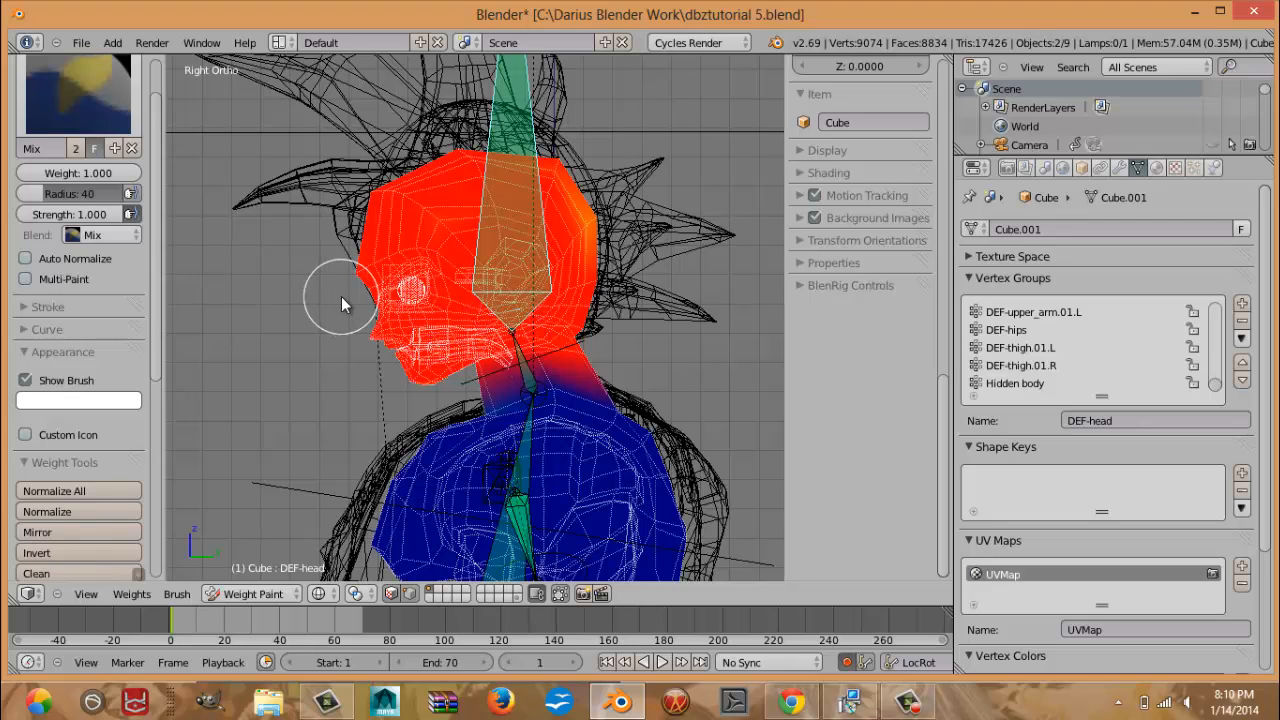
# Leave weight painting and test the head weights by freely rotating the rig's head control in pose mode, cancelling the rotation.
pyautogui.hotkey('ctrl', 'Tab')
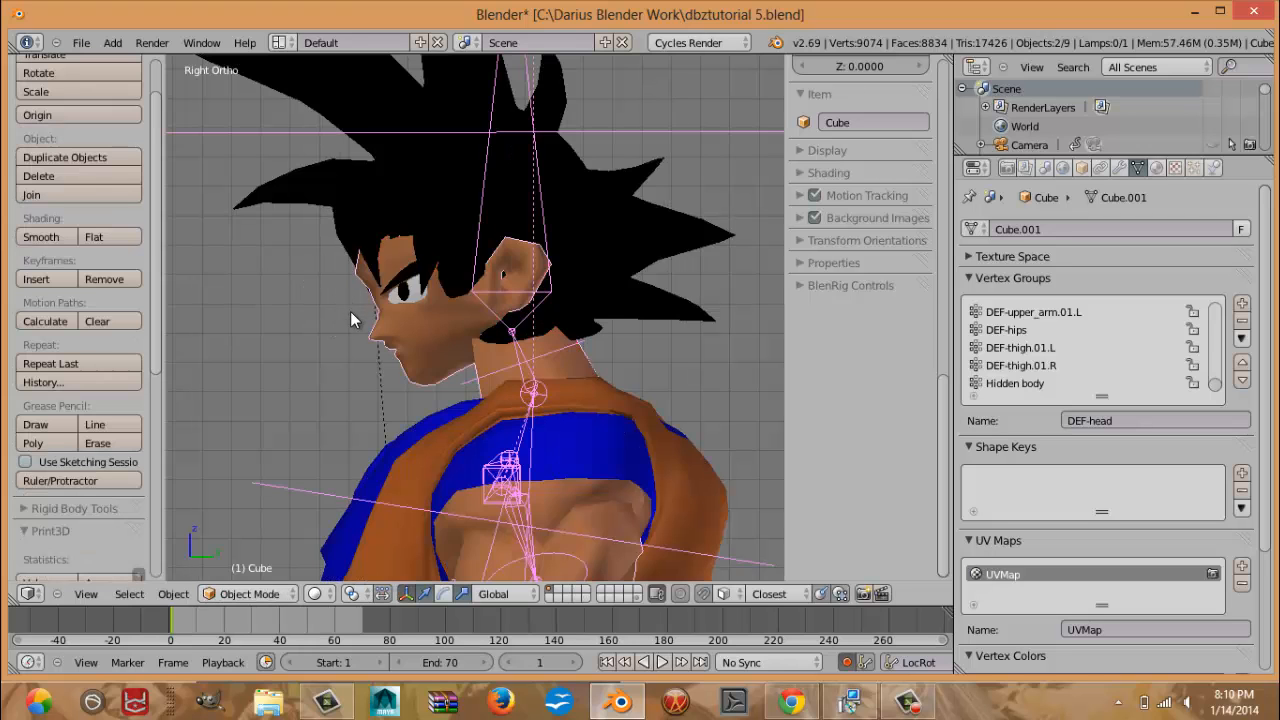
pyautogui.moveTo(350, 311); pyautogui.dragTo(552, 199, button='middle')
pyautogui.rightClick(575, 139)
pyautogui.hotkey('ctrl', 'Tab')
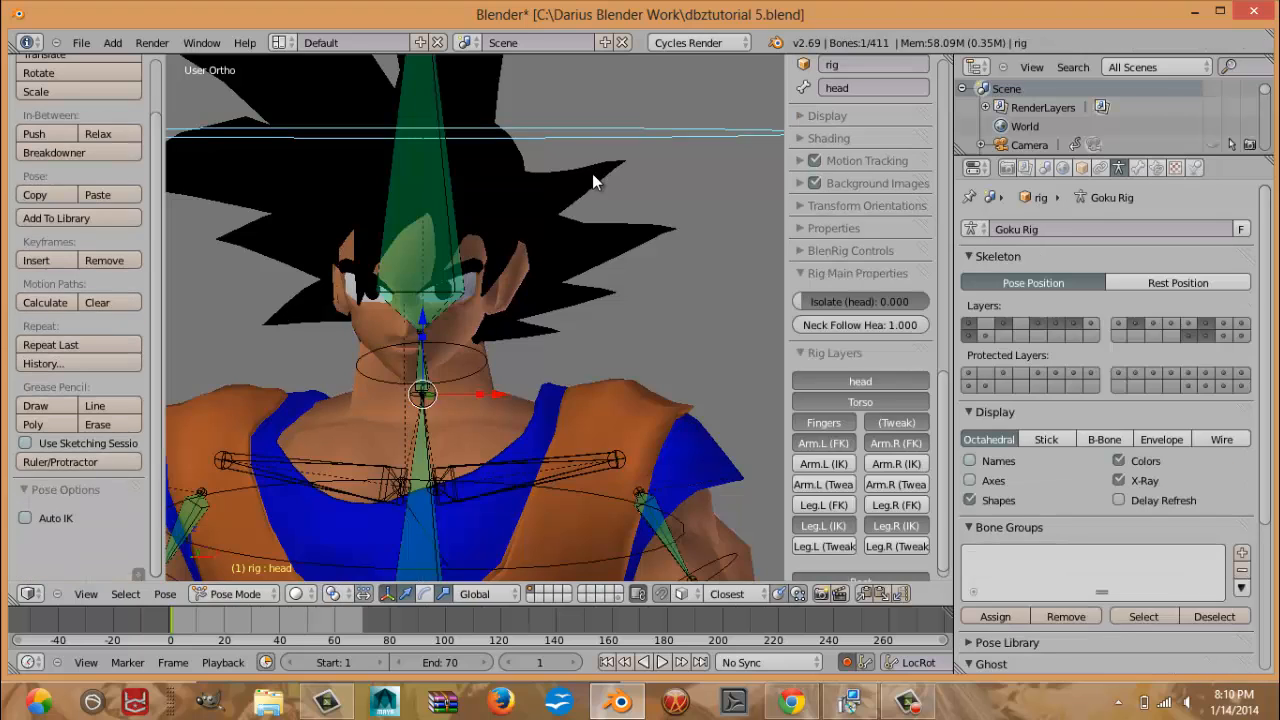
pyautogui.press('KP_1')
pyautogui.press('r')
pyautogui.press('r')
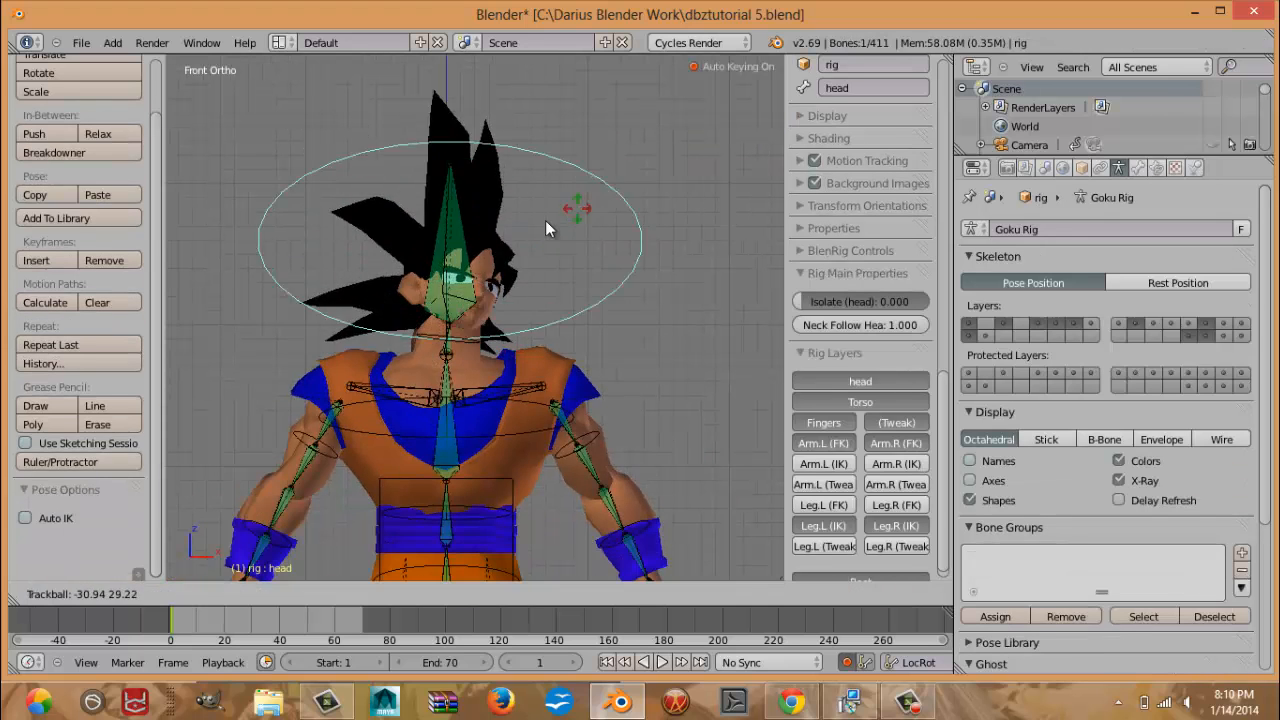
pyautogui.rightClick(528, 207)
# Hide the deform bones layer and lower the rig's torso control so the knees bend.
pyautogui.scroll(-5, 523, 233)
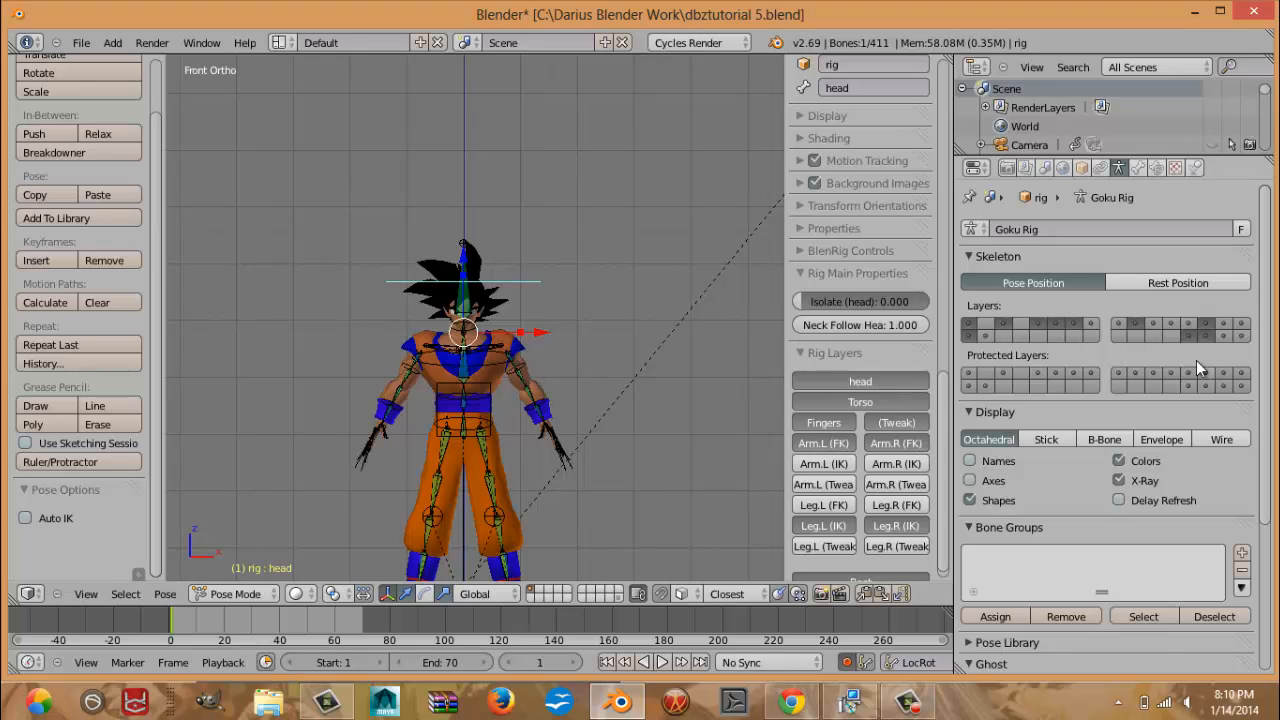
pyautogui.keyDown('shift'); pyautogui.click(1205, 333); pyautogui.keyUp('shift')
pyautogui.keyDown('shift'); pyautogui.moveTo(553, 386); pyautogui.dragTo(585, 324, button='middle'); pyautogui.keyUp('shift')
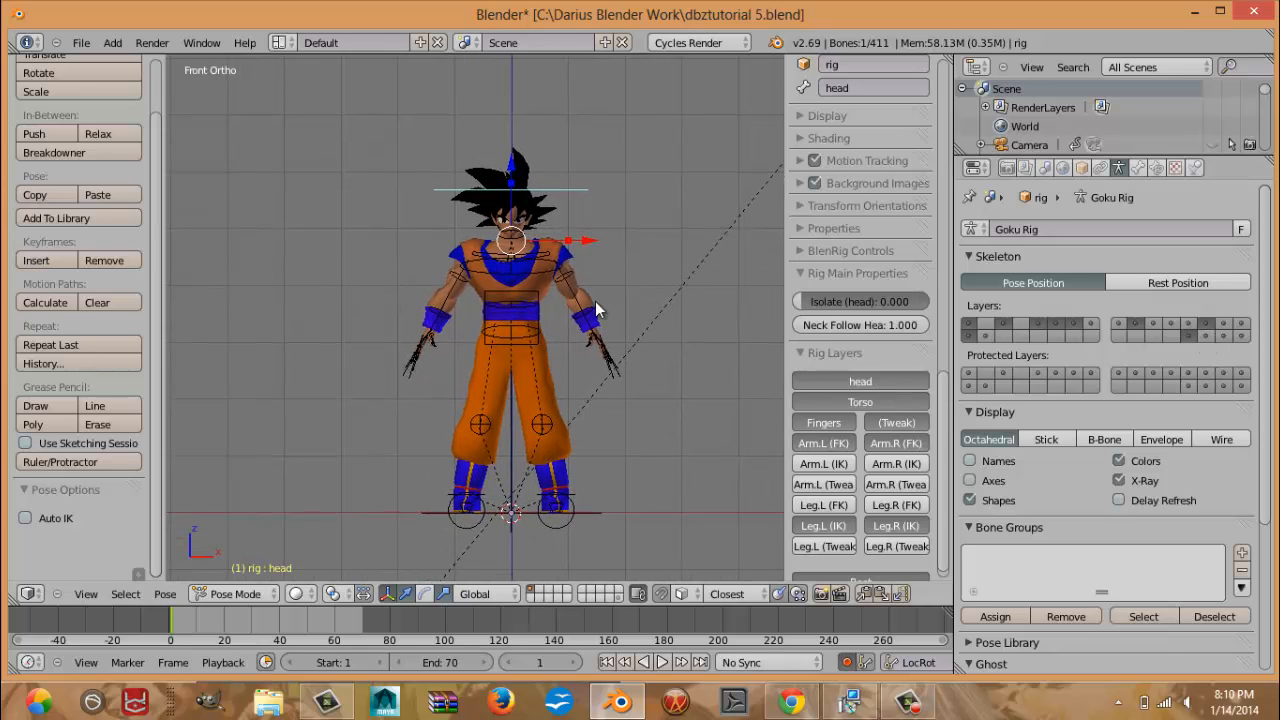
pyautogui.scroll(3, 595, 301)
pyautogui.rightClick(552, 290)
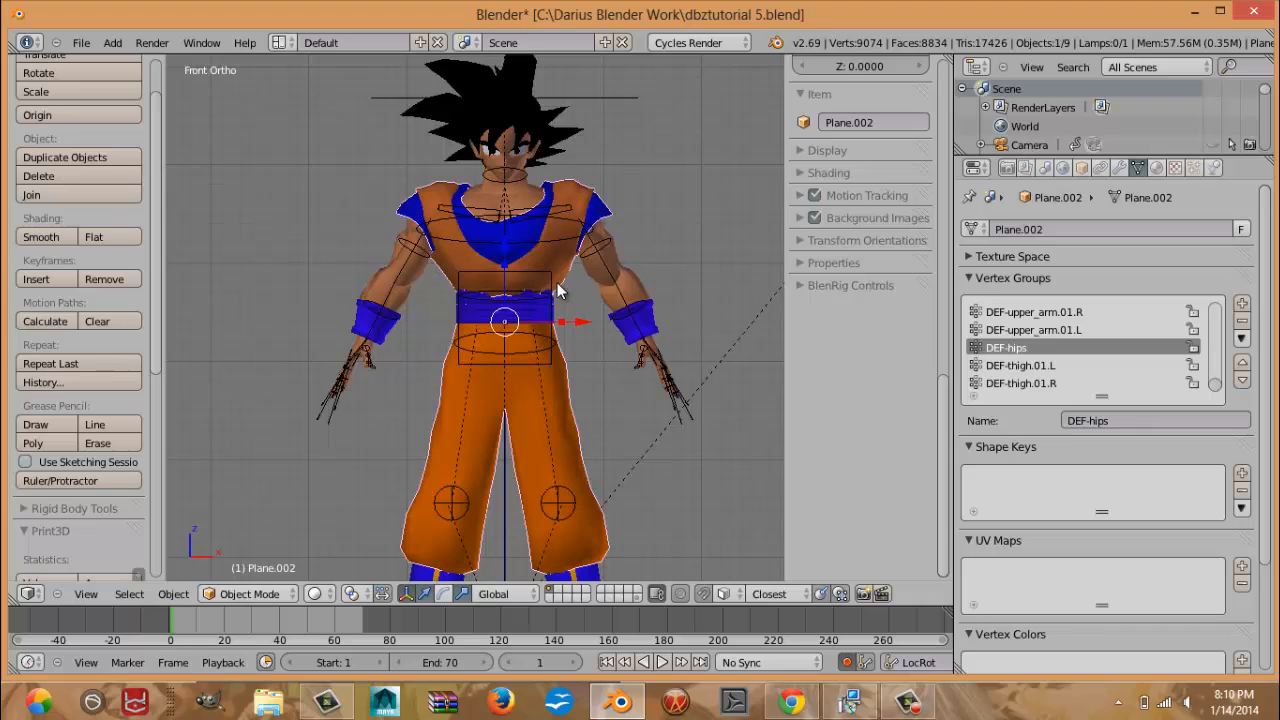
pyautogui.rightClick(551, 292)
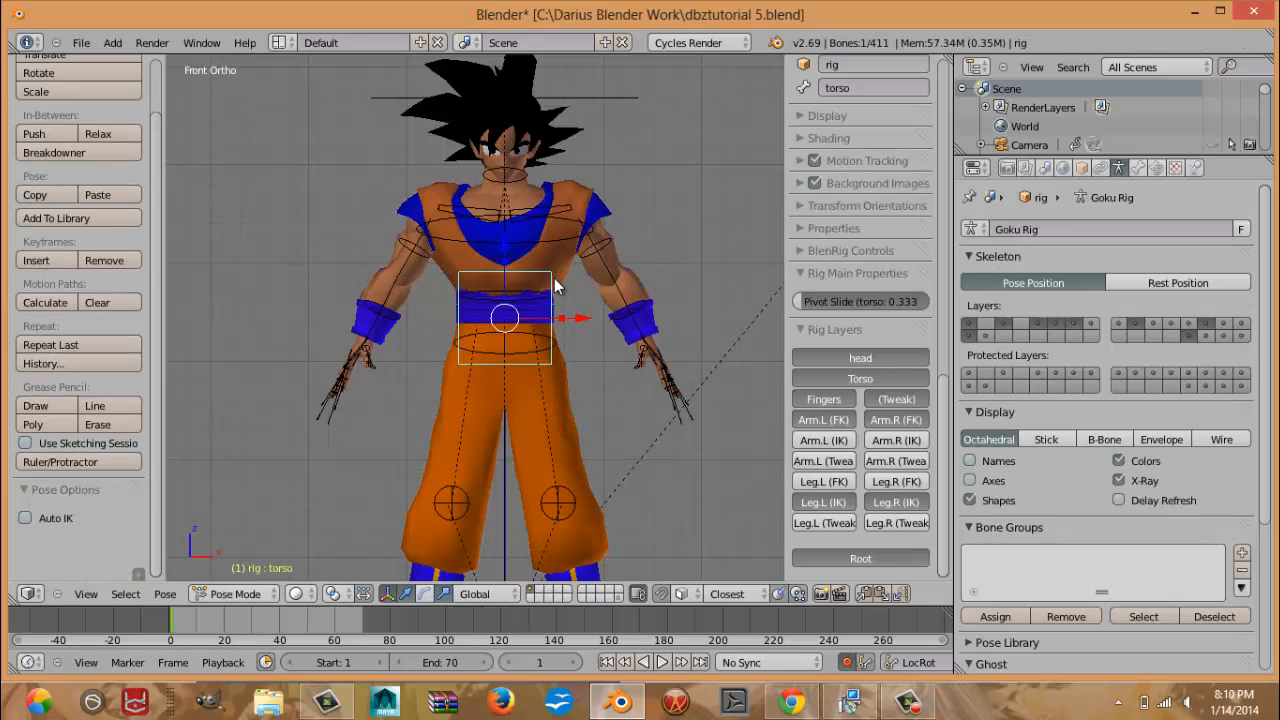
pyautogui.press('g')
pyautogui.click(557, 372)
# Move the left and right IK knee targets outward and upward to spread the knees apart.
pyautogui.keyDown('shift'); pyautogui.moveTo(591, 542); pyautogui.dragTo(586, 364, button='middle'); pyautogui.keyUp('shift')
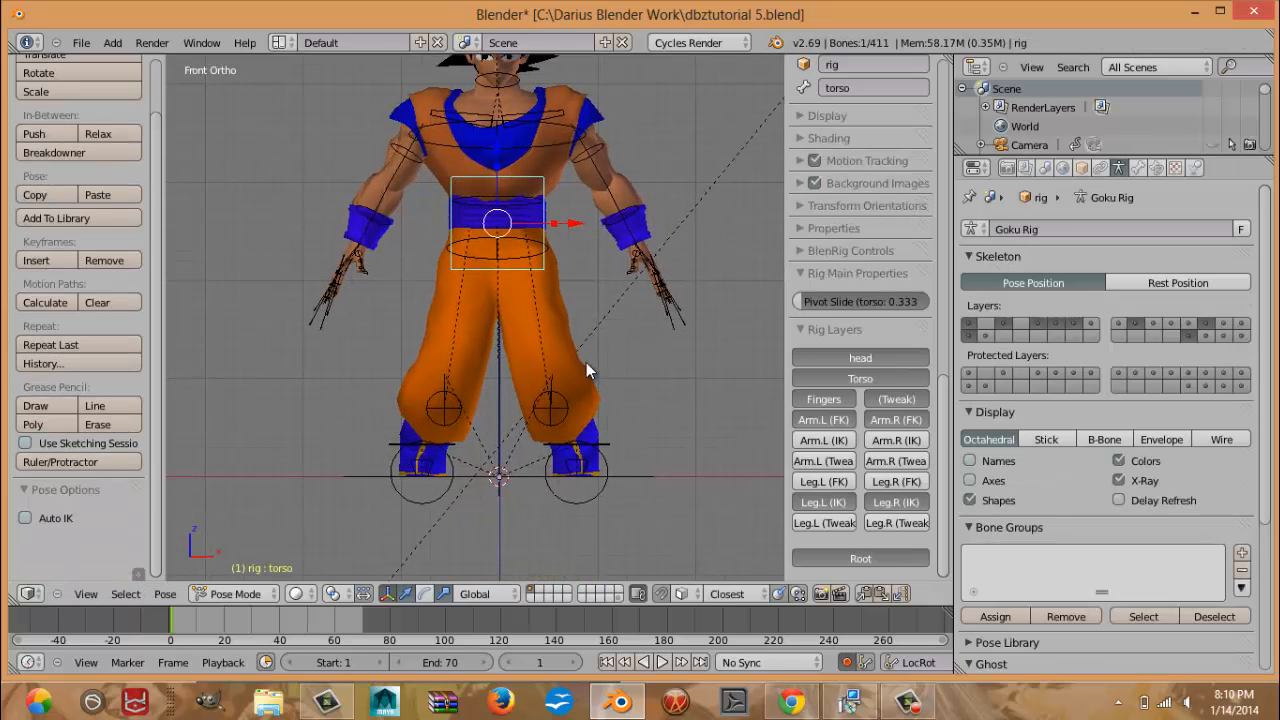
pyautogui.rightClick(552, 408)
pyautogui.press('g')
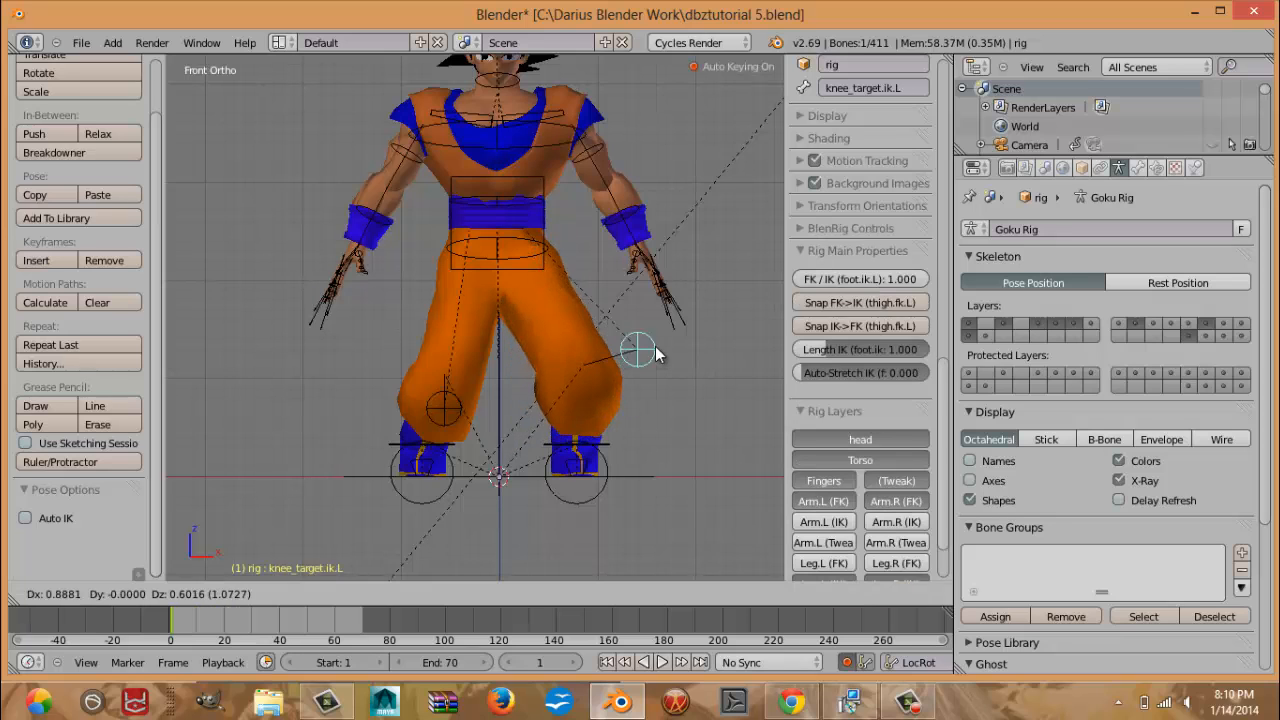
pyautogui.click(678, 316)
pyautogui.rightClick(437, 405)
pyautogui.press('g')
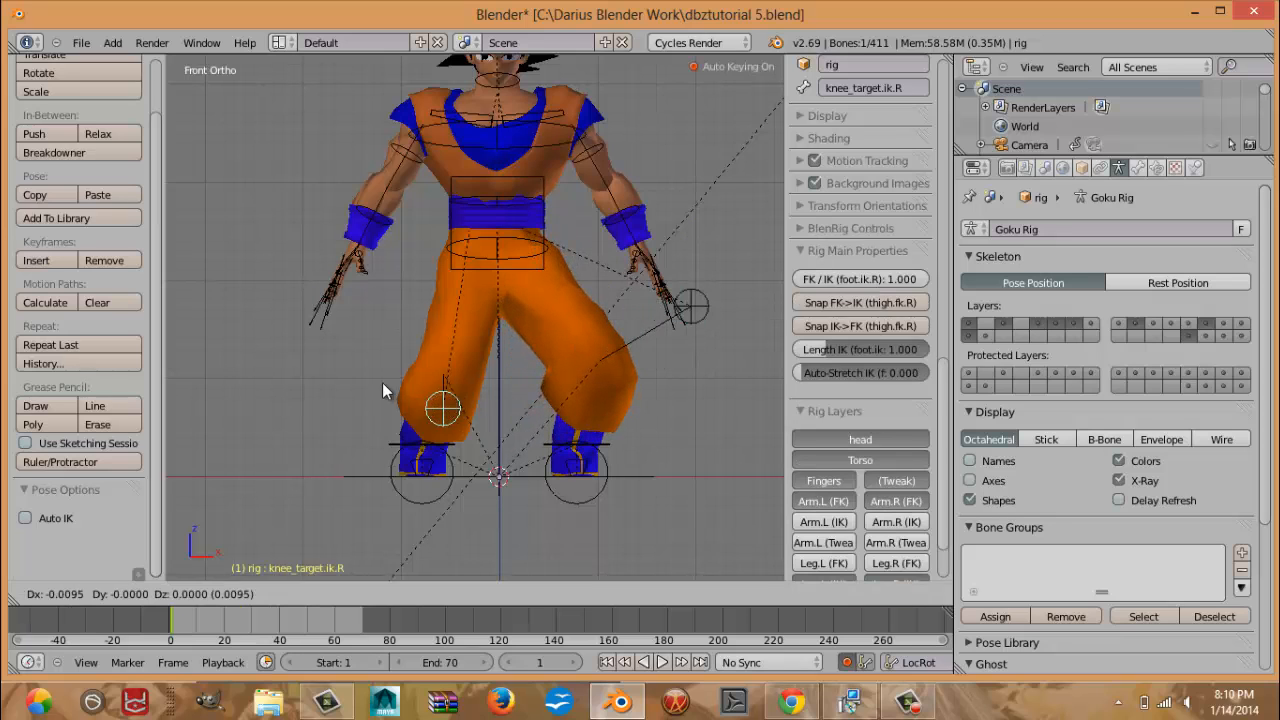
pyautogui.click(281, 286)
# Move the left and right foot IK controls outward to widen the stance.
pyautogui.rightClick(628, 451)
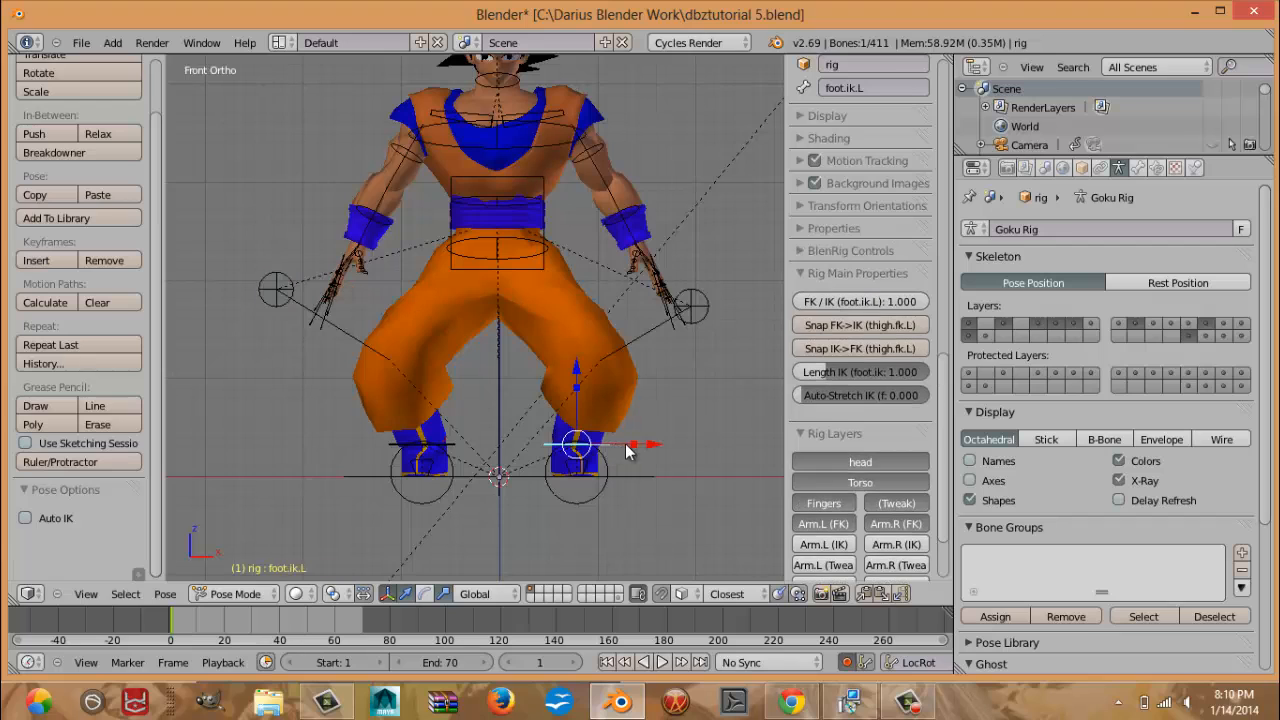
pyautogui.press('g')
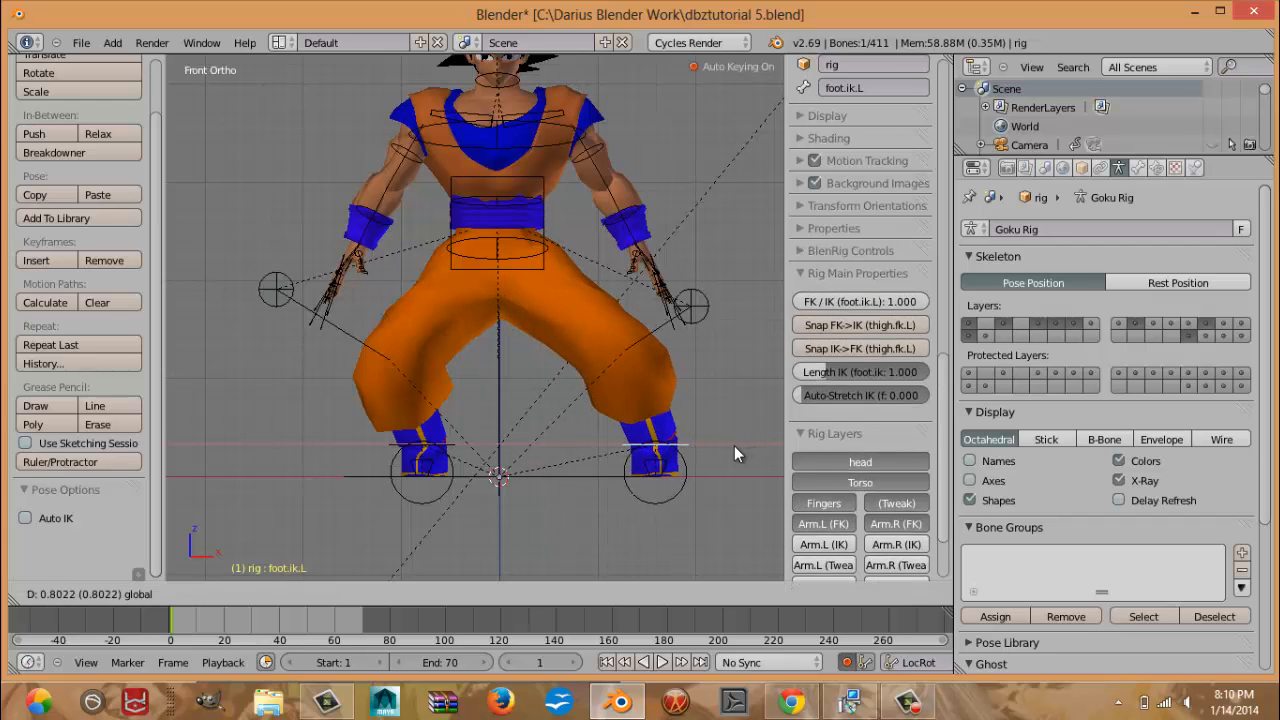
pyautogui.click(710, 447)
pyautogui.rightClick(392, 446)
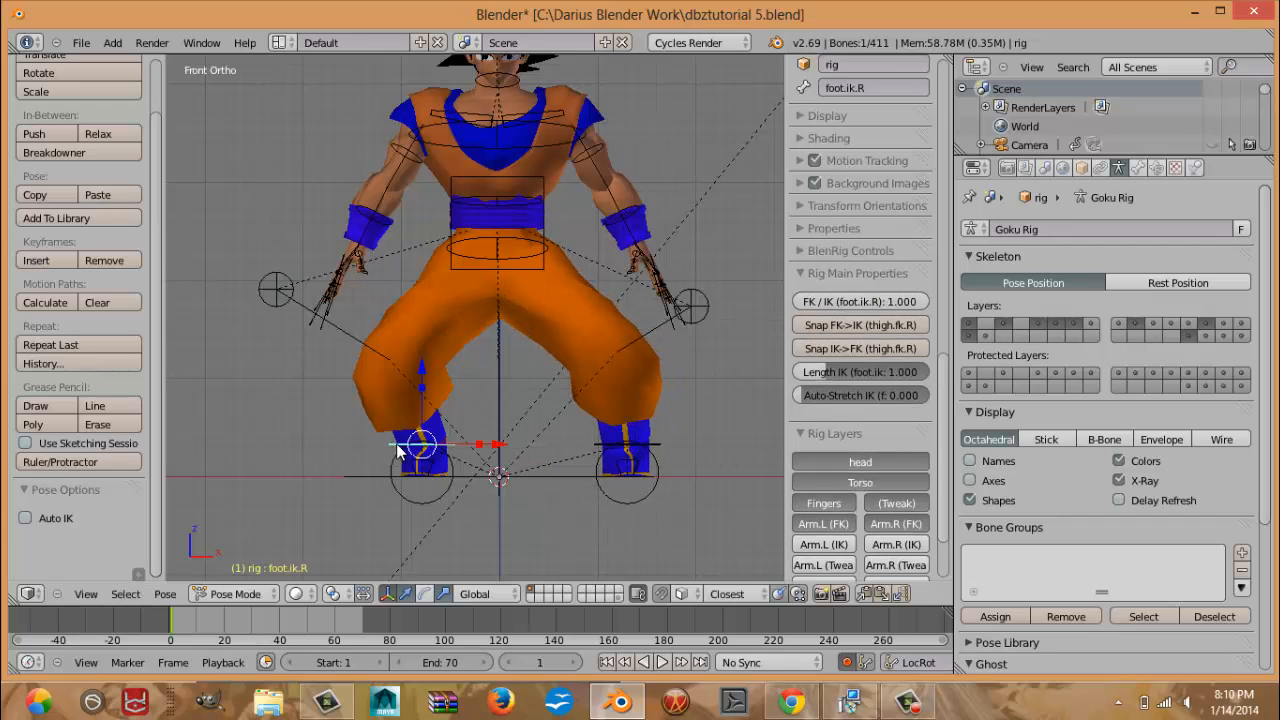
pyautogui.press('g')
pyautogui.click(457, 476)
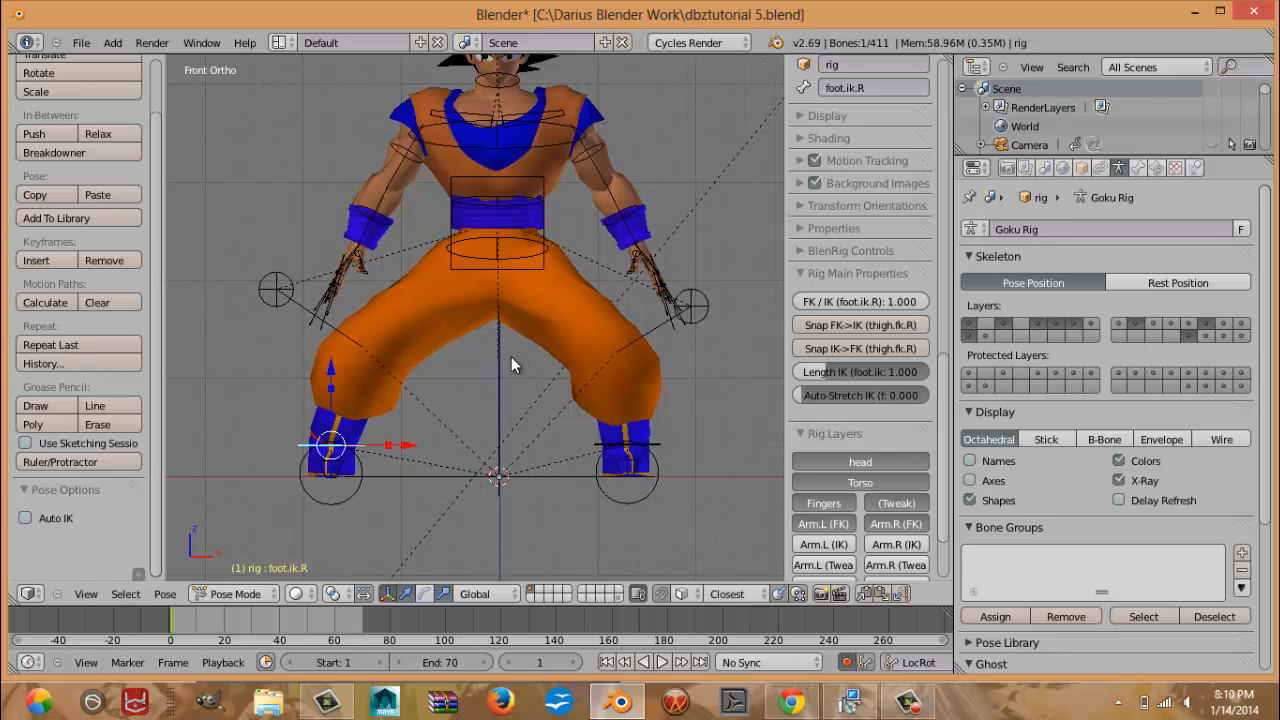
# Lean the chest control forward in side view and rotate the head control back up so the face looks ahead.
pyautogui.moveTo(511, 356); pyautogui.dragTo(482, 334, button='middle')
pyautogui.press('KP_3')
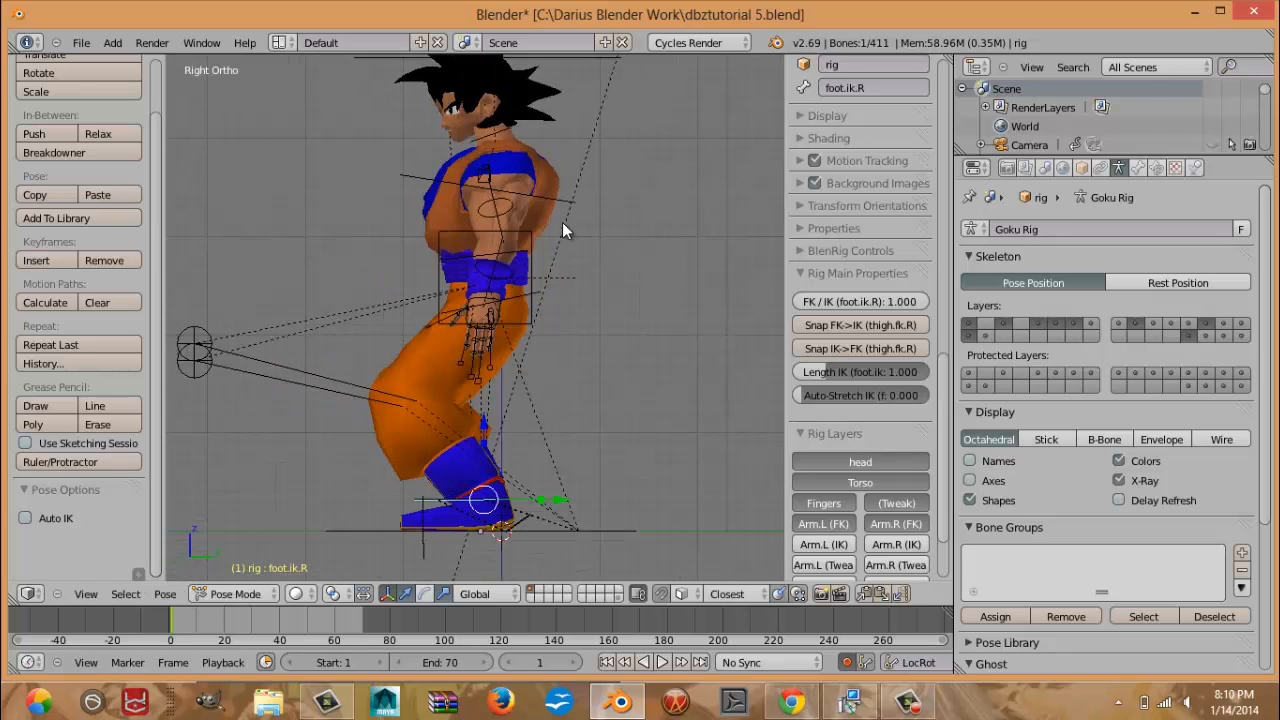
pyautogui.rightClick(560, 198)
pyautogui.press('r')
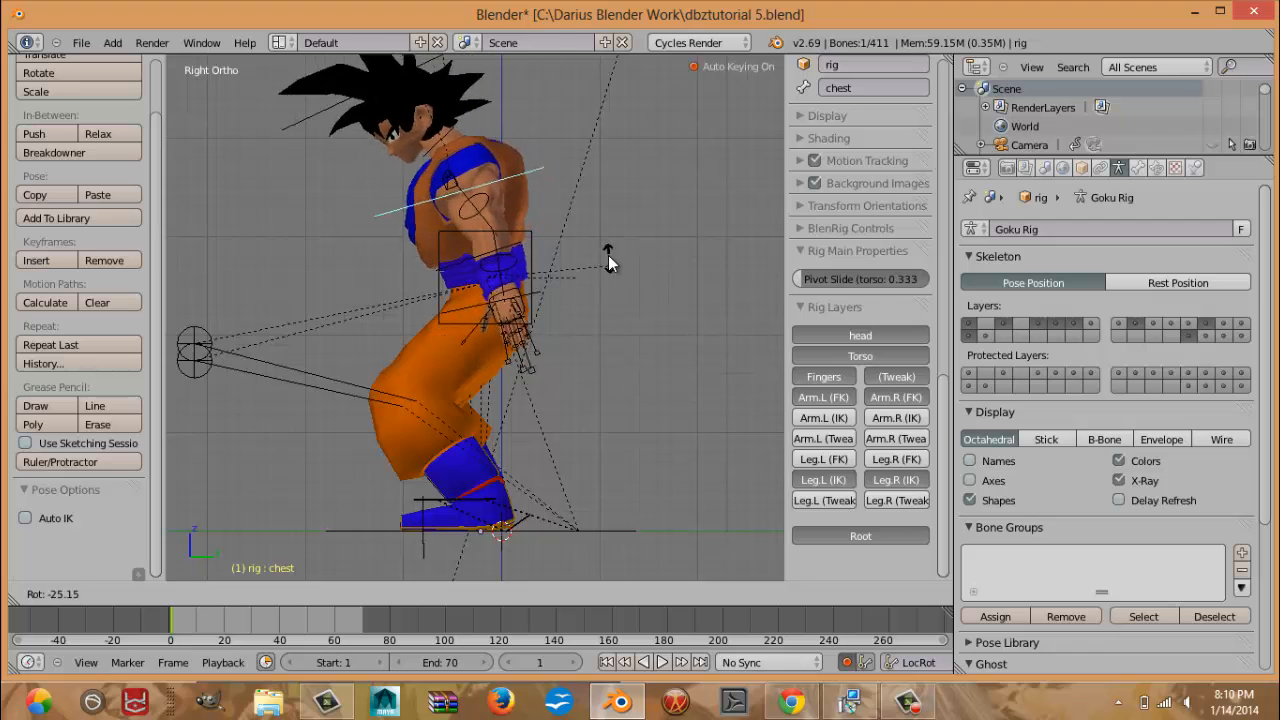
pyautogui.click(601, 234)
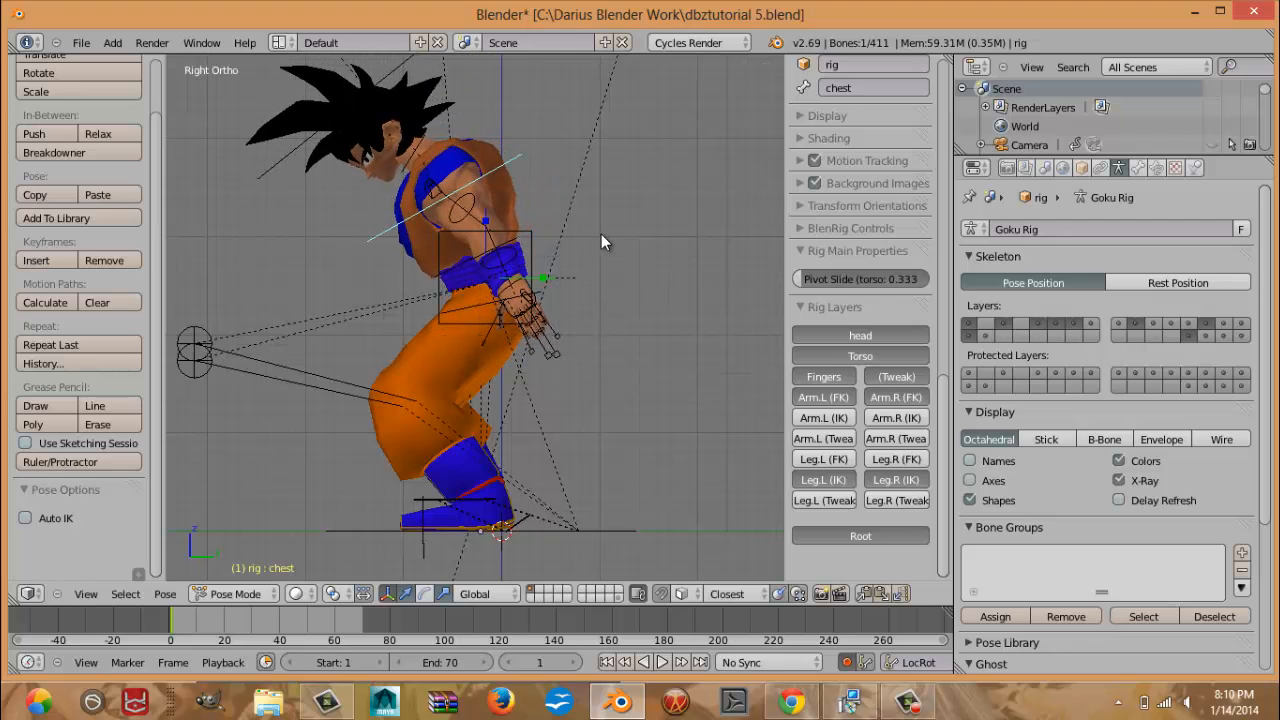
pyautogui.rightClick(412, 60)
pyautogui.press('r')
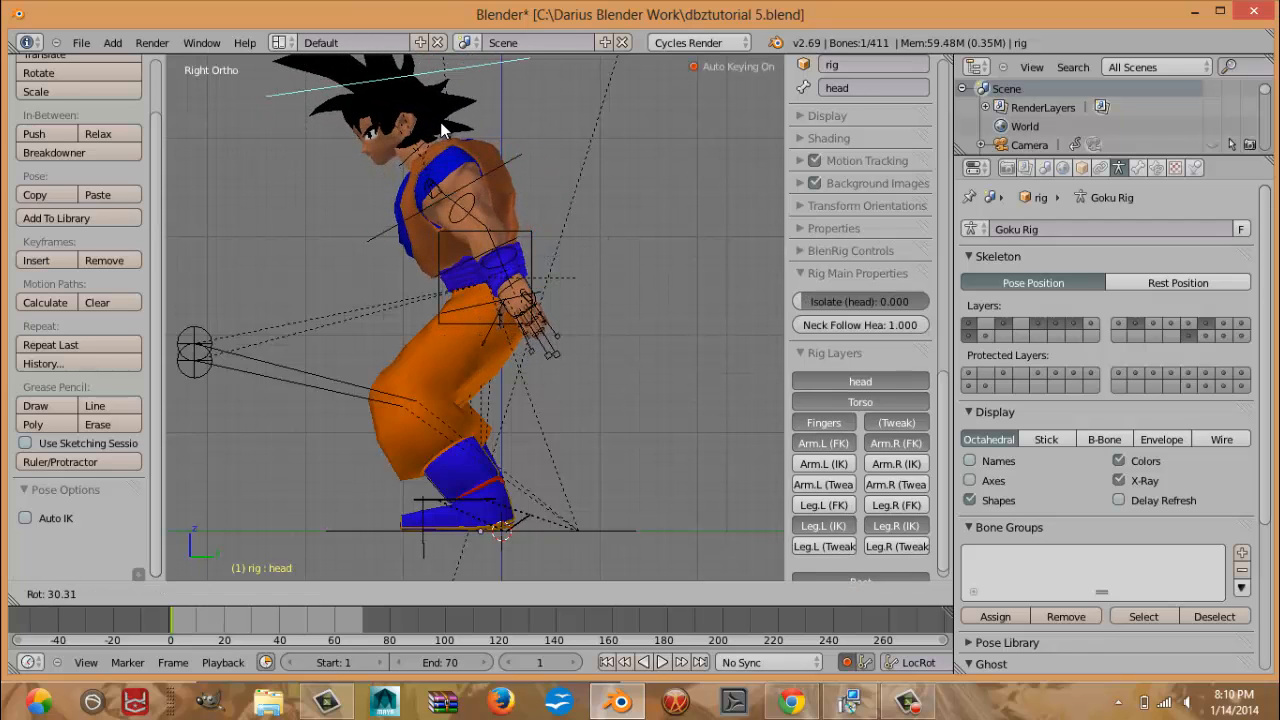
pyautogui.click(441, 129)
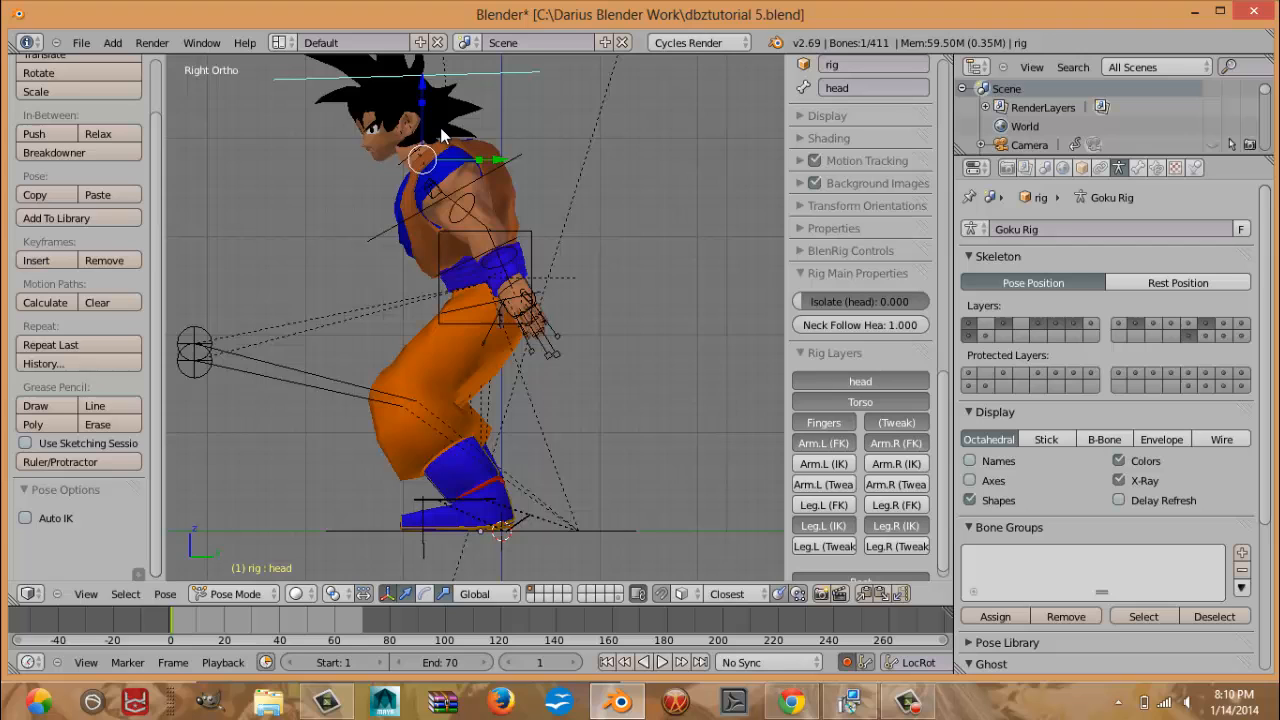
# Bend the left forearm FK control forward by about 66° in side view.
pyautogui.rightClick(512, 258)
pyautogui.press('r')
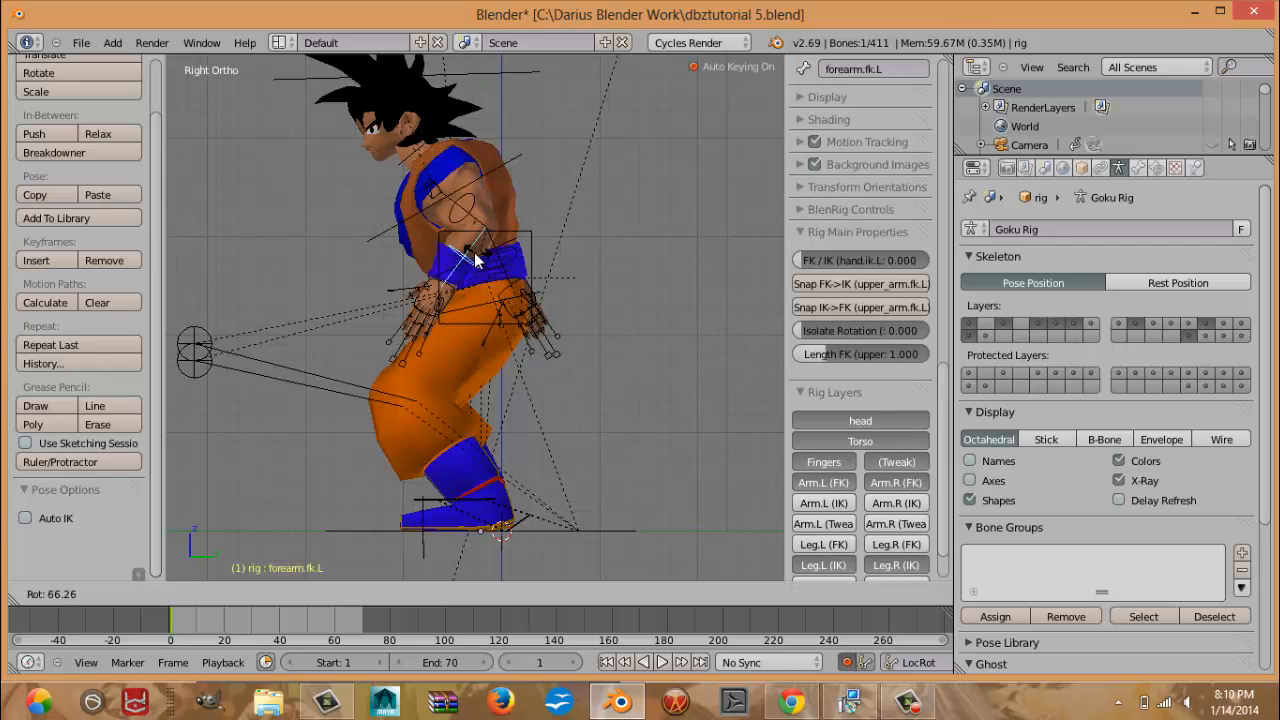
pyautogui.click(476, 255)
# Rotate the left upper arm FK control in front view so the forearm swings out away from the body.
pyautogui.moveTo(476, 255); pyautogui.dragTo(622, 253, button='middle')
pyautogui.press('KP_1')
pyautogui.rightClick(581, 220)
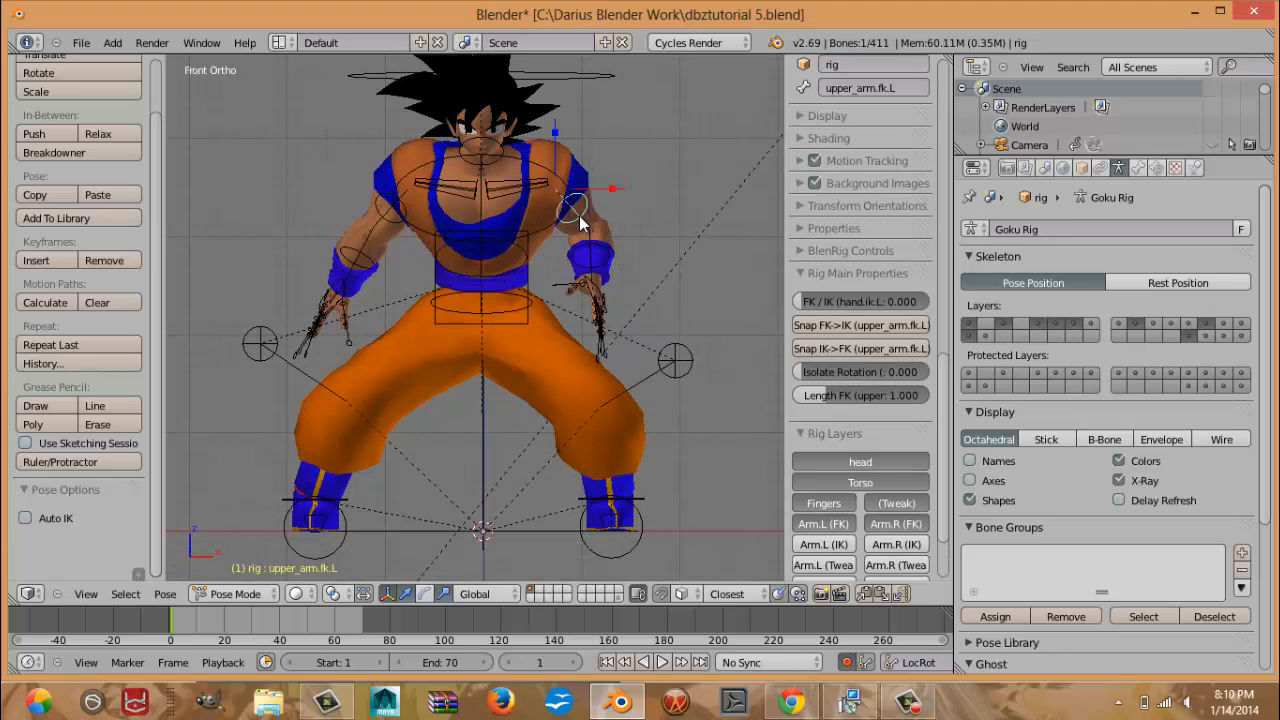
pyautogui.press('r')
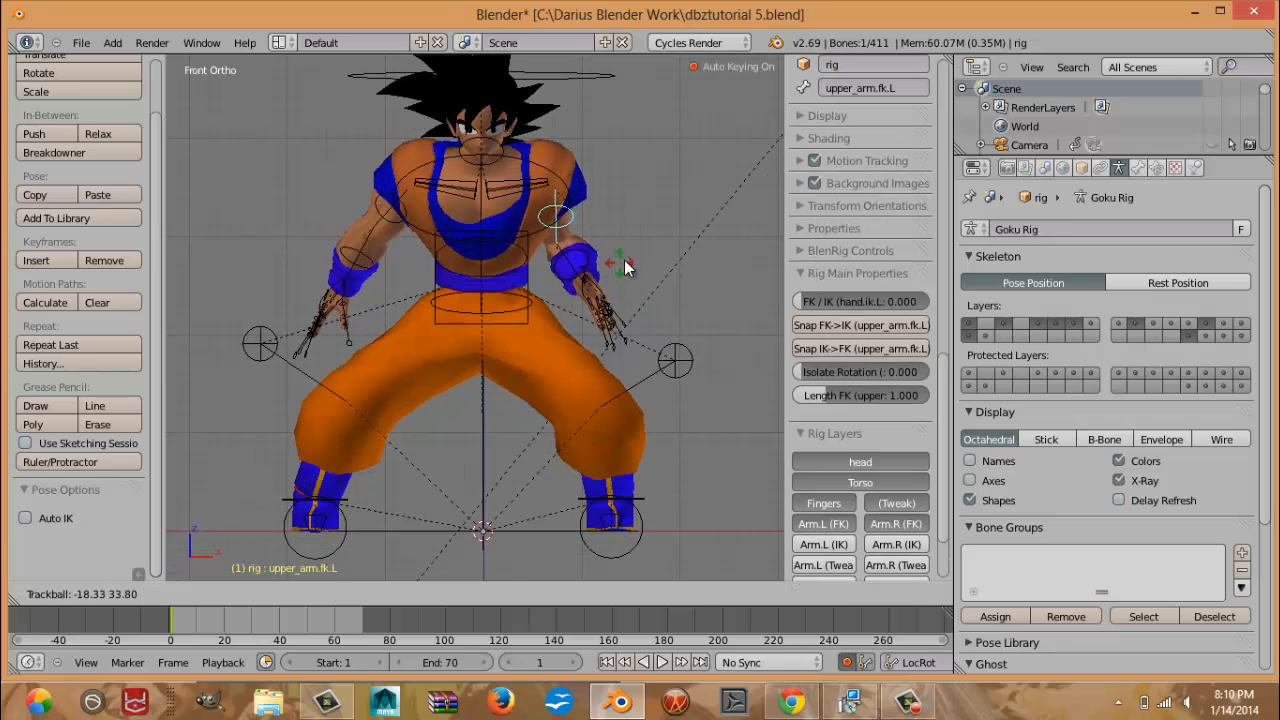
pyautogui.click(605, 296)
pyautogui.press('r')
pyautogui.click(636, 252)
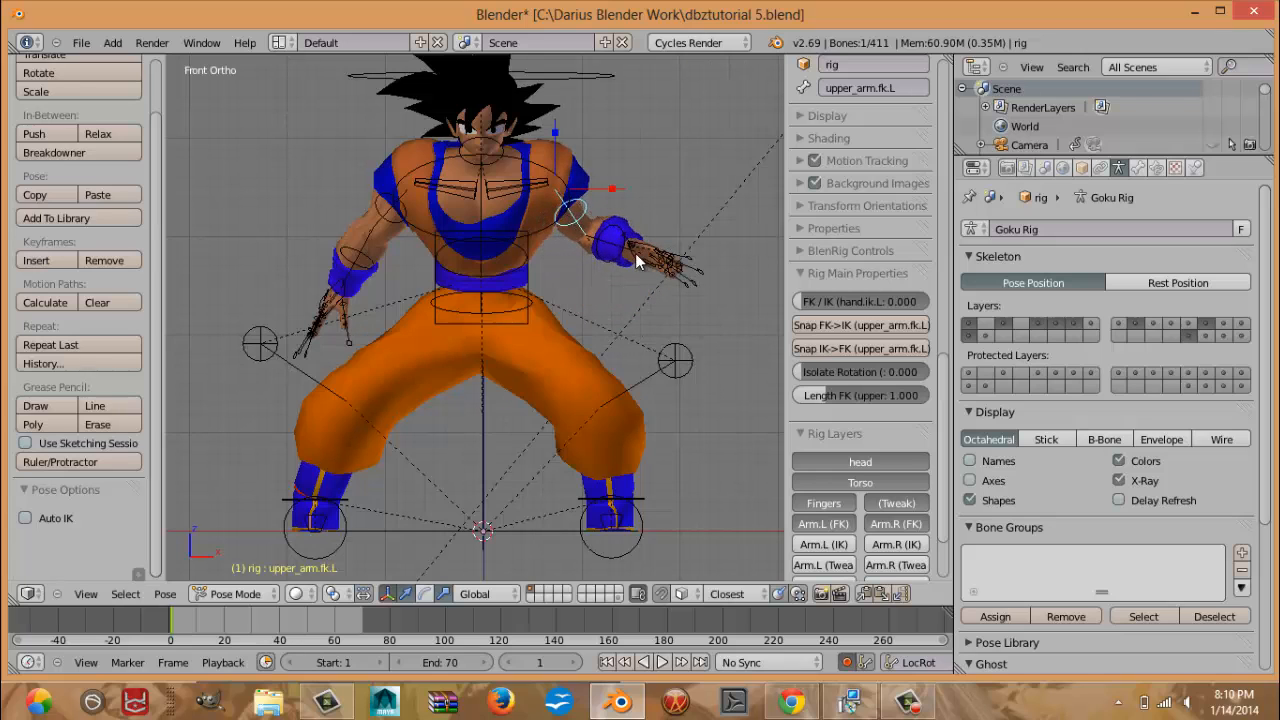
# Rotate the left hand FK control until the palm faces forward with the fingers pointing outward.
pyautogui.rightClick(641, 251)
pyautogui.press('r')
pyautogui.press('r')
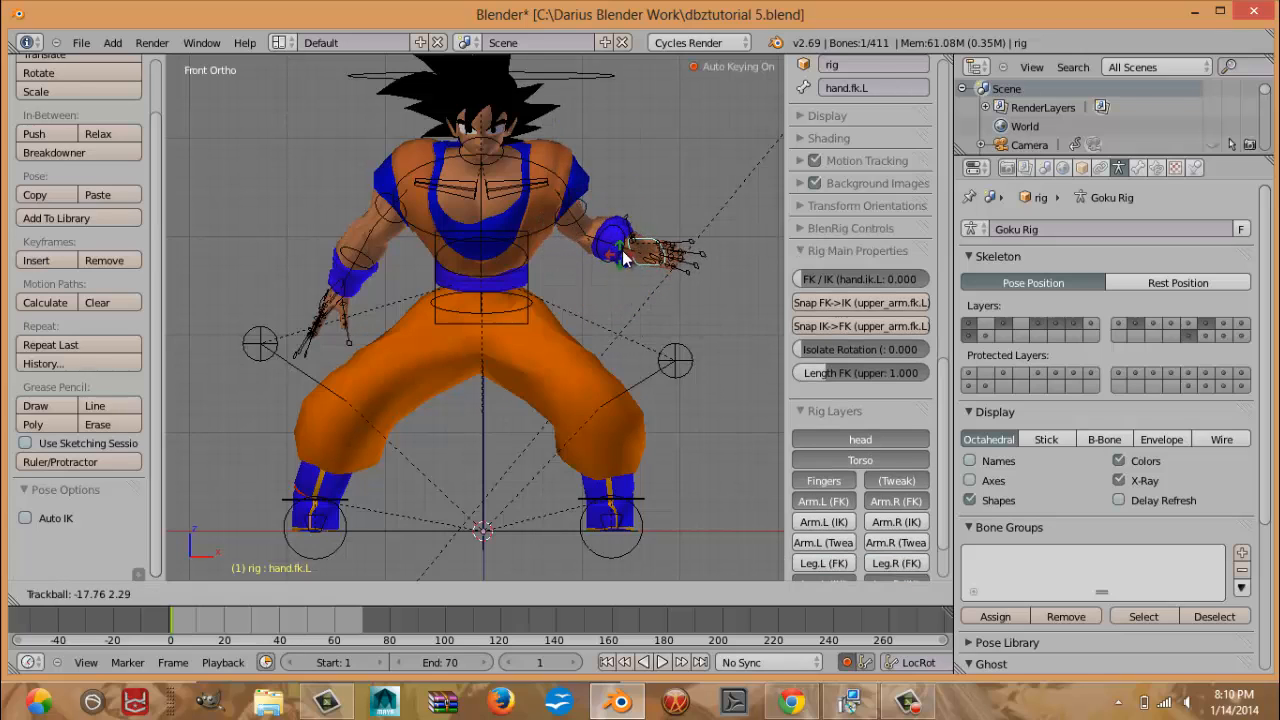
pyautogui.click(666, 208)
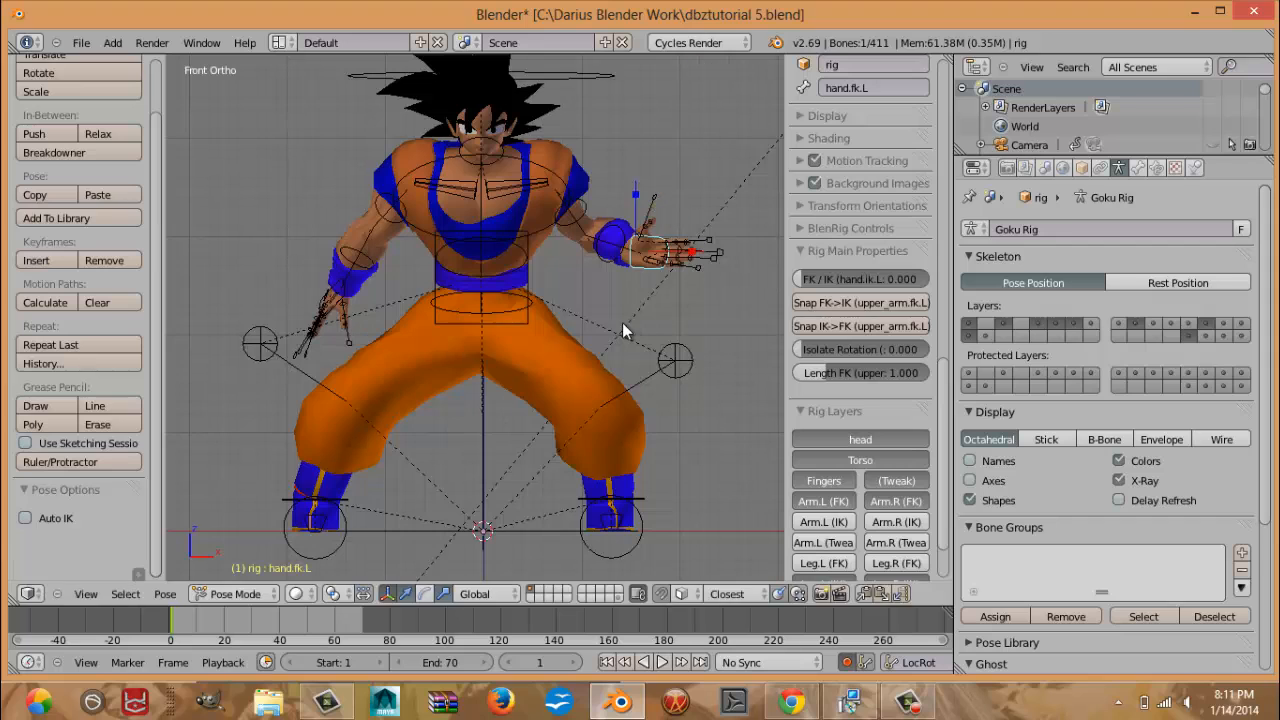
pyautogui.press('r')
pyautogui.press('r')
pyautogui.click(581, 286)
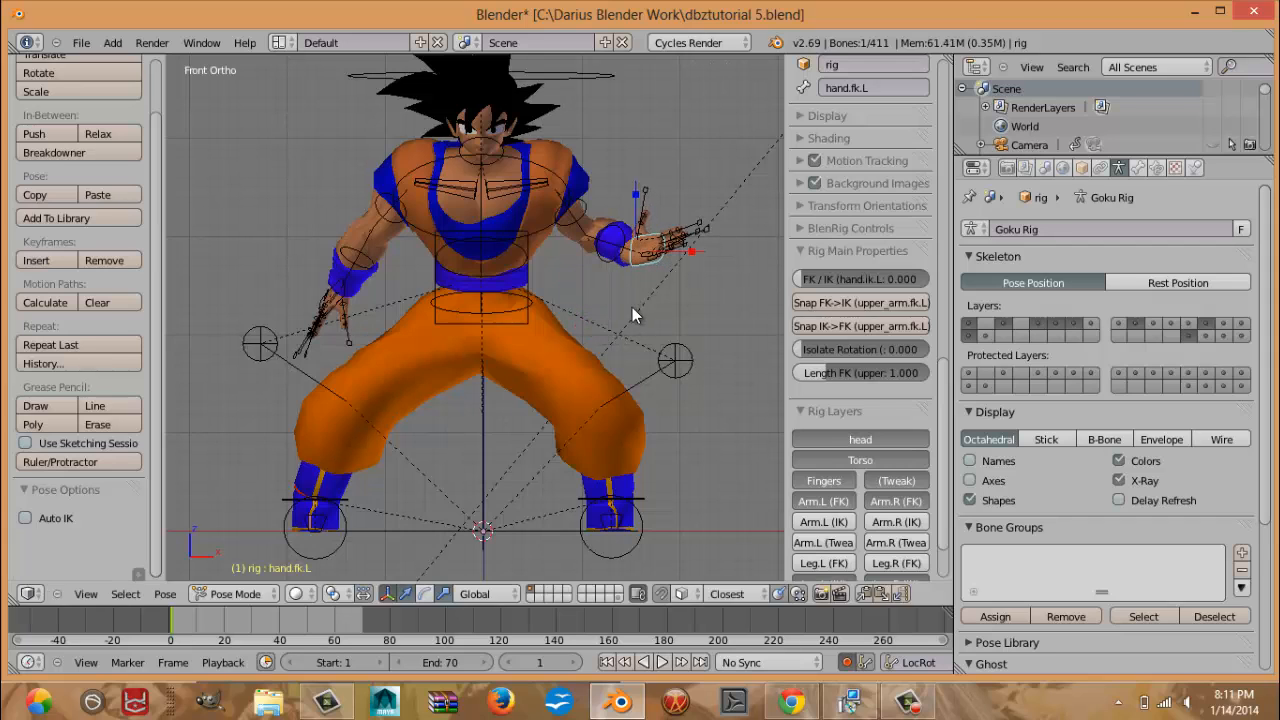
pyautogui.press('r')
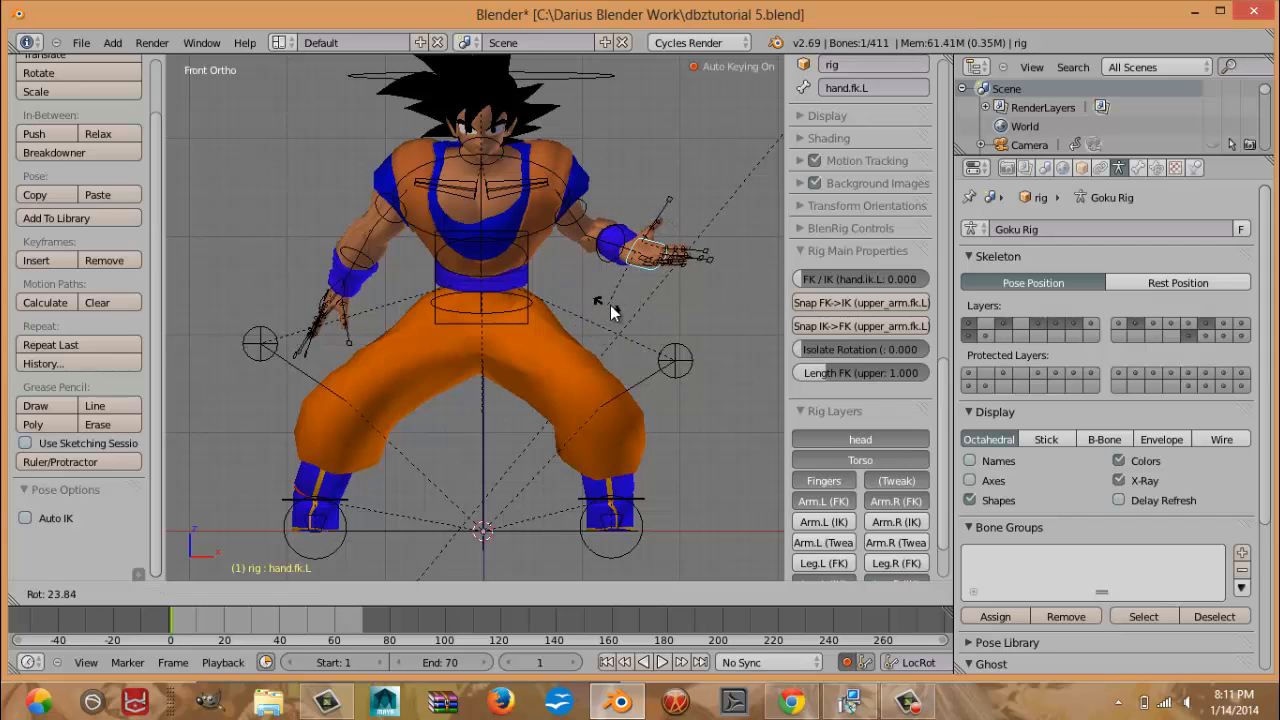
pyautogui.click(614, 304)
# Curl the left hand's four fingers, index through pinky, by rotating their controls about -79° and scaling them to about 0.64.
pyautogui.rightClick(660, 215)
pyautogui.scroll(4, 650, 225)
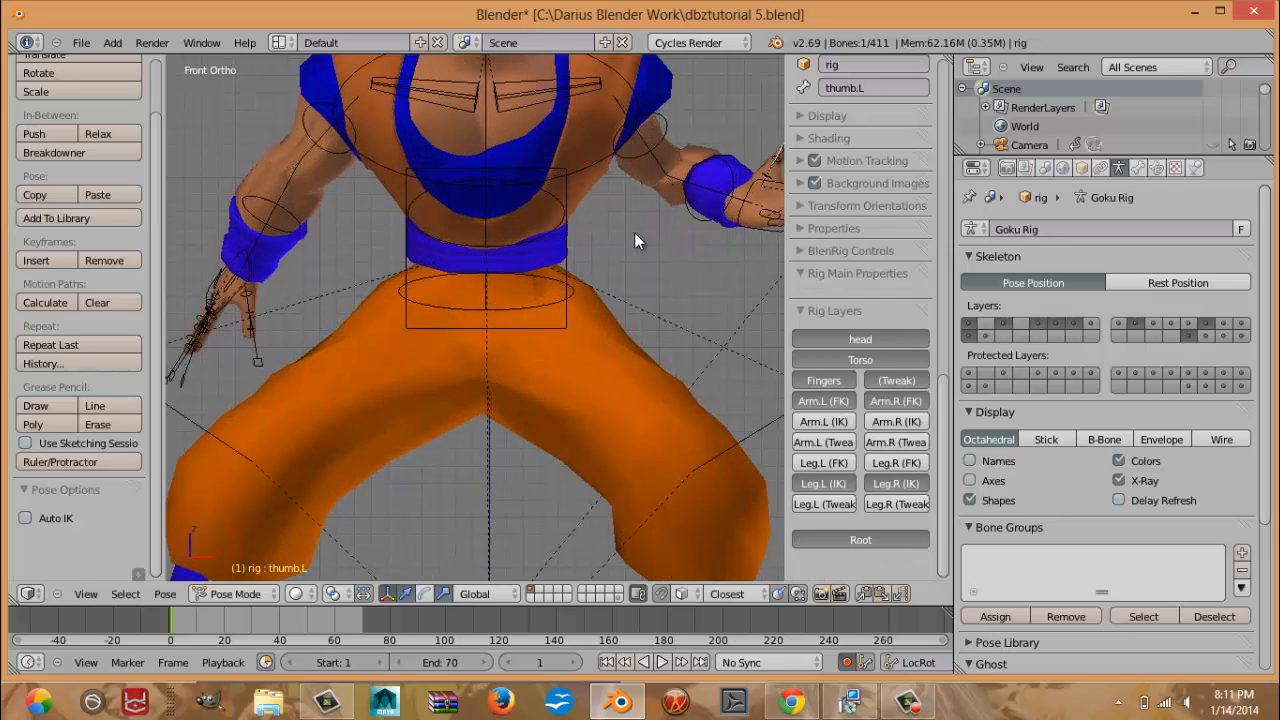
pyautogui.scroll(4, 484, 271)
pyautogui.keyDown('shift'); pyautogui.moveTo(548, 180); pyautogui.dragTo(521, 308, button='middle'); pyautogui.keyUp('shift')
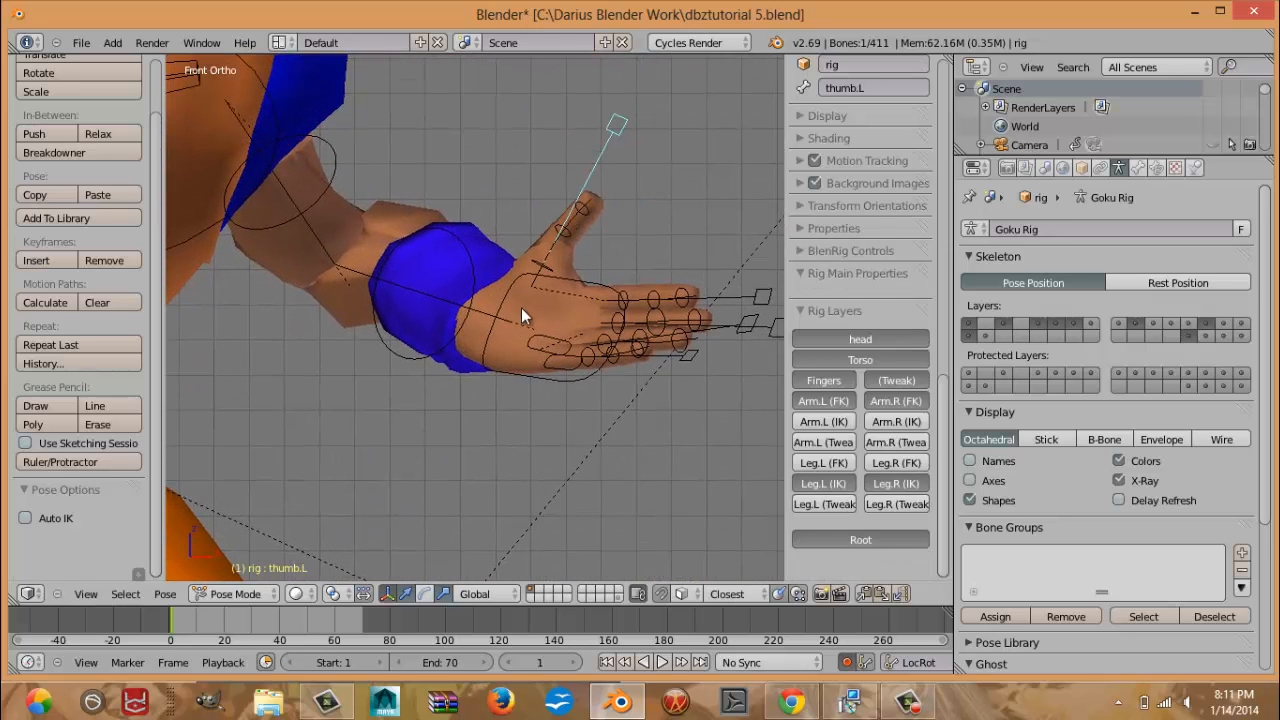
pyautogui.rightClick(727, 296)
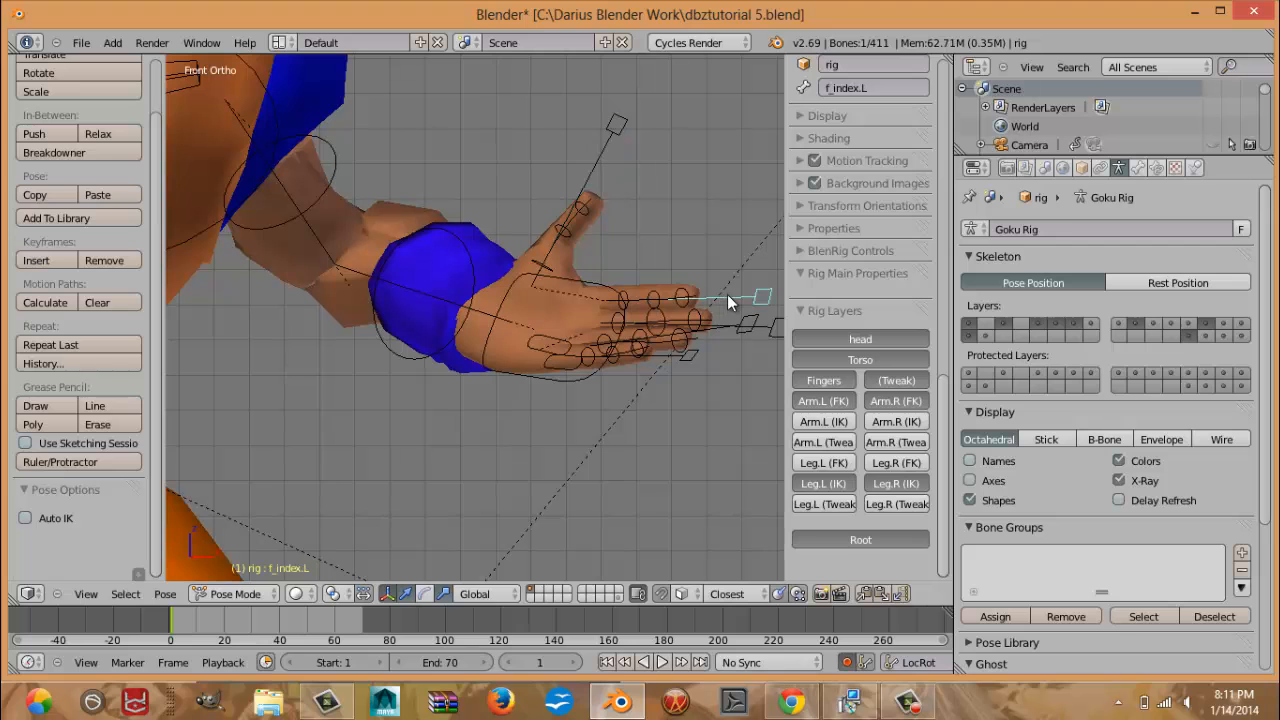
pyautogui.keyDown('shift'); pyautogui.rightClick(761, 336); pyautogui.keyUp('shift')
pyautogui.keyDown('shift'); pyautogui.rightClick(748, 331); pyautogui.keyUp('shift')
pyautogui.keyDown('shift'); pyautogui.rightClick(702, 363); pyautogui.keyUp('shift')
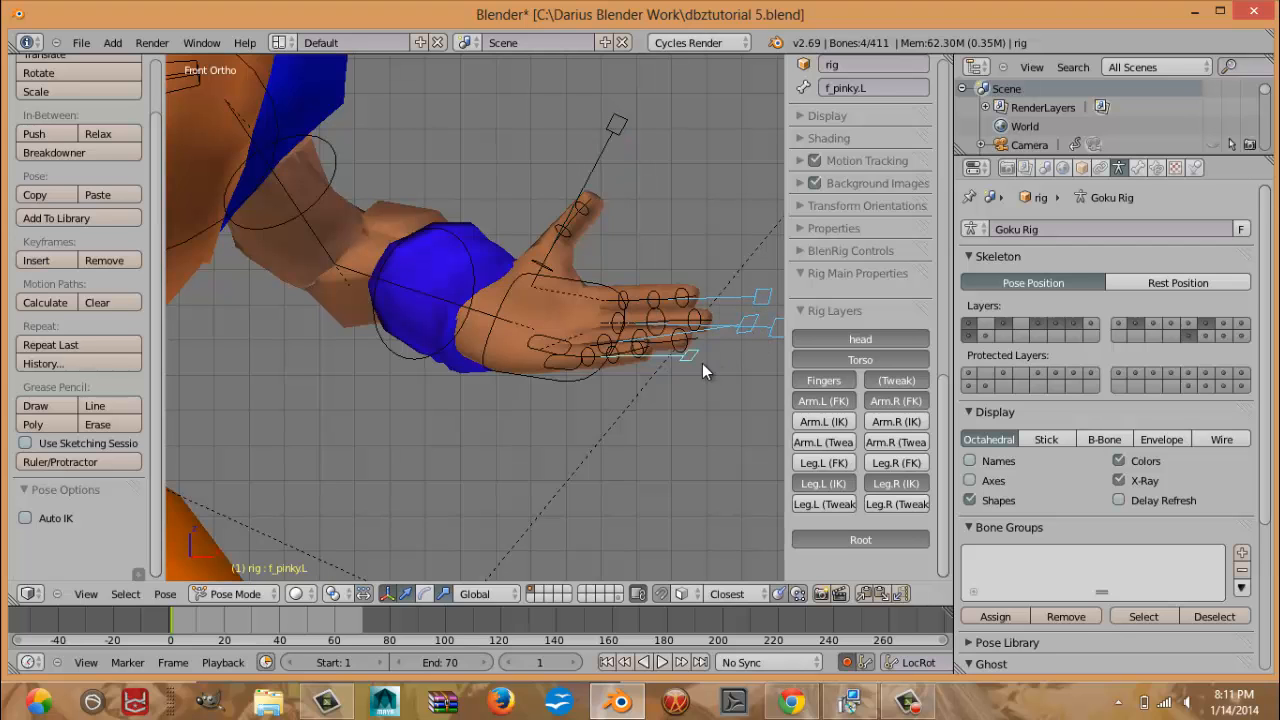
pyautogui.moveTo(678, 383); pyautogui.dragTo(724, 290, button='middle')
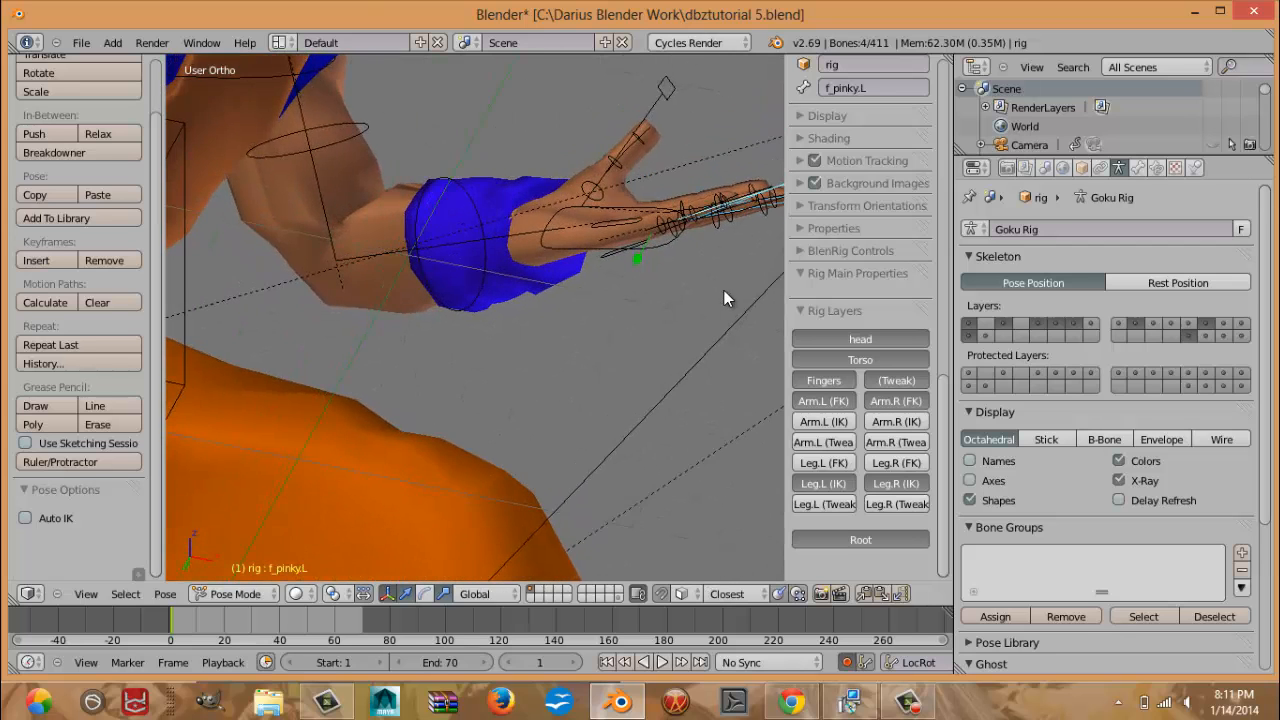
pyautogui.press('r')
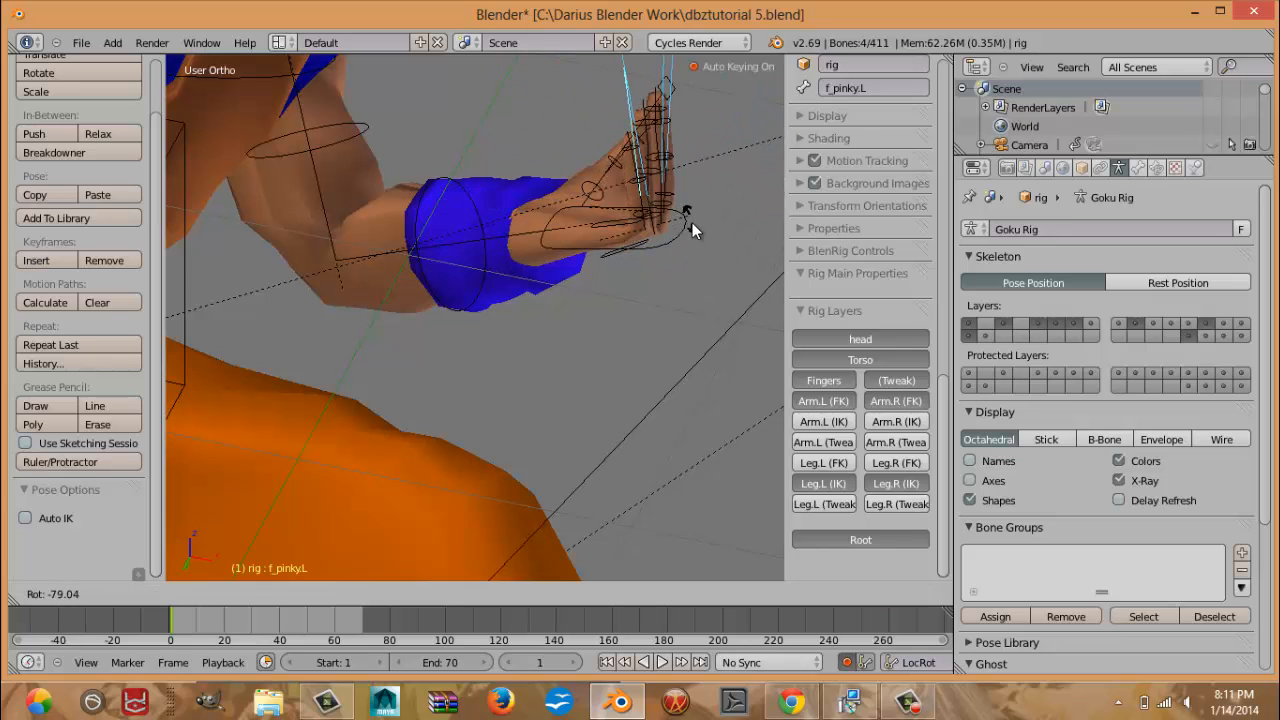
pyautogui.click(693, 226)
pyautogui.press('s')
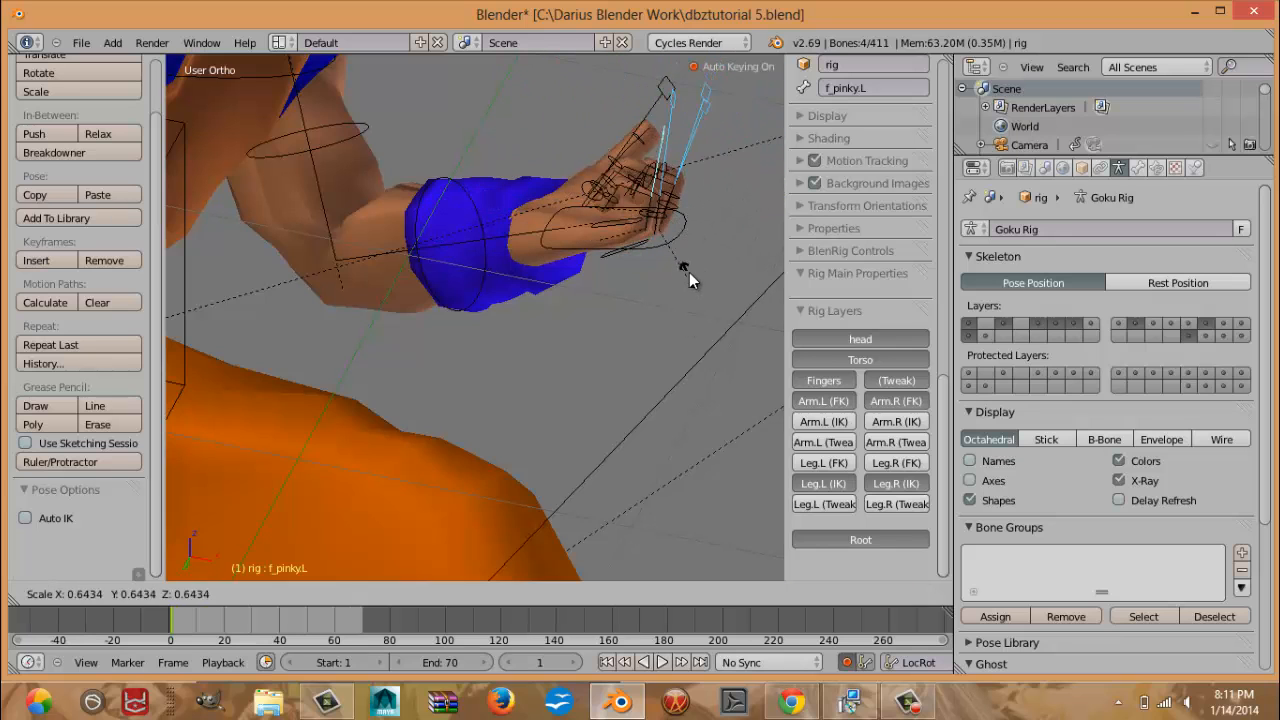
pyautogui.click(690, 271)
pyautogui.moveTo(660, 239); pyautogui.dragTo(320, 318, button='middle')
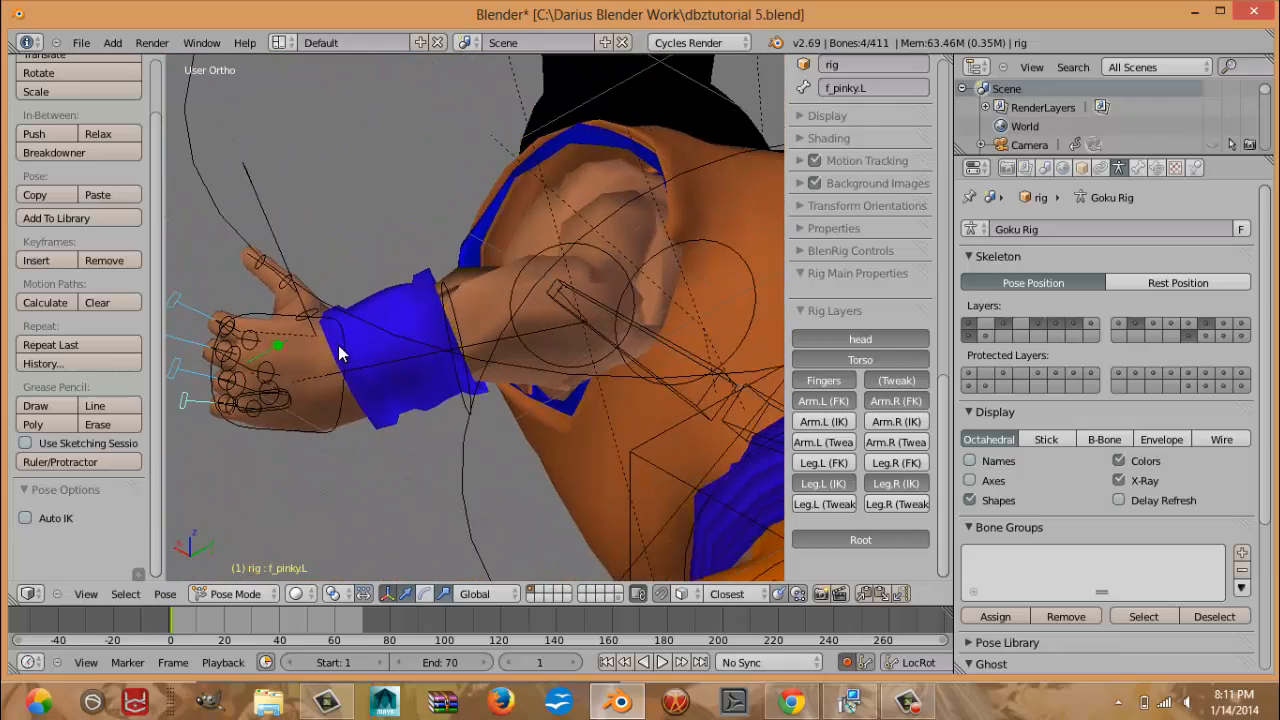
# Rotate the left hand's four finger controls slightly, and rotate and shrink the thumb control so the thumb bends toward the fist.
pyautogui.press('r')
pyautogui.click(334, 314)
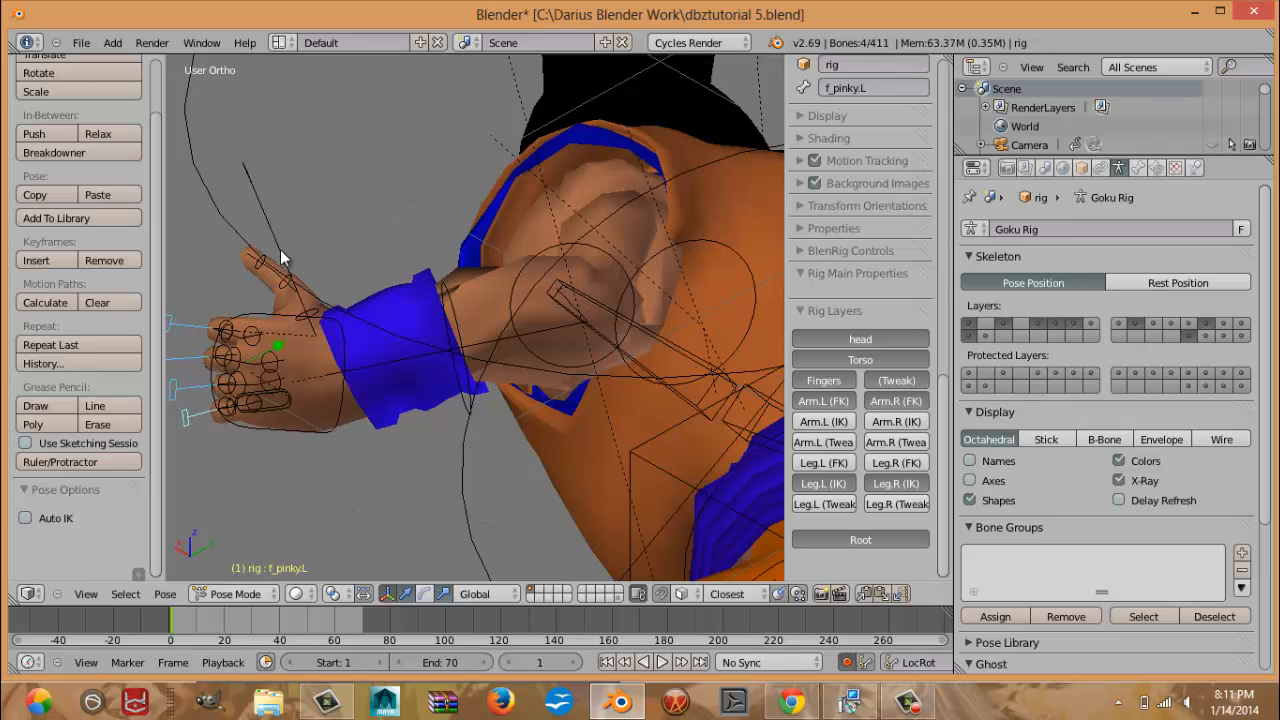
pyautogui.rightClick(274, 211)
pyautogui.press('r')
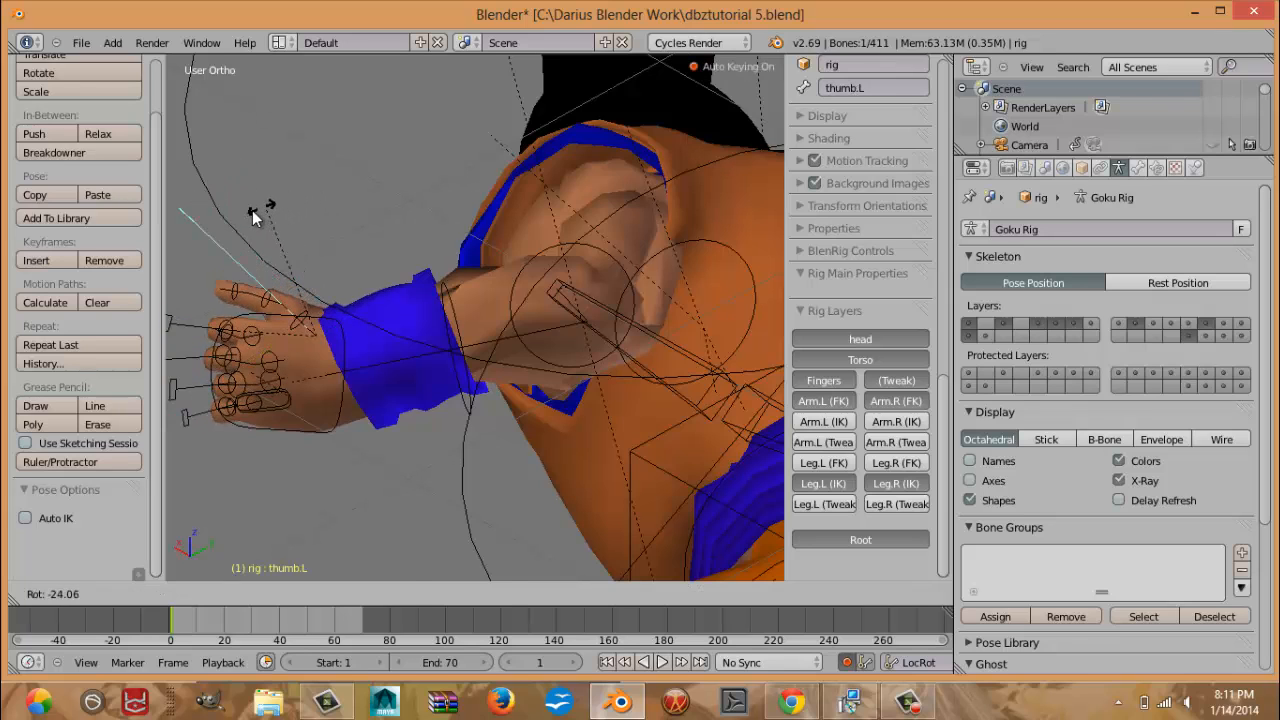
pyautogui.click(243, 214)
pyautogui.press('s')
pyautogui.click(256, 258)
# Scale the left thumb control to about 1.18 and rotate it freely so the thumb folds across the curled fingers.
pyautogui.moveTo(265, 268); pyautogui.dragTo(586, 376, button='middle')
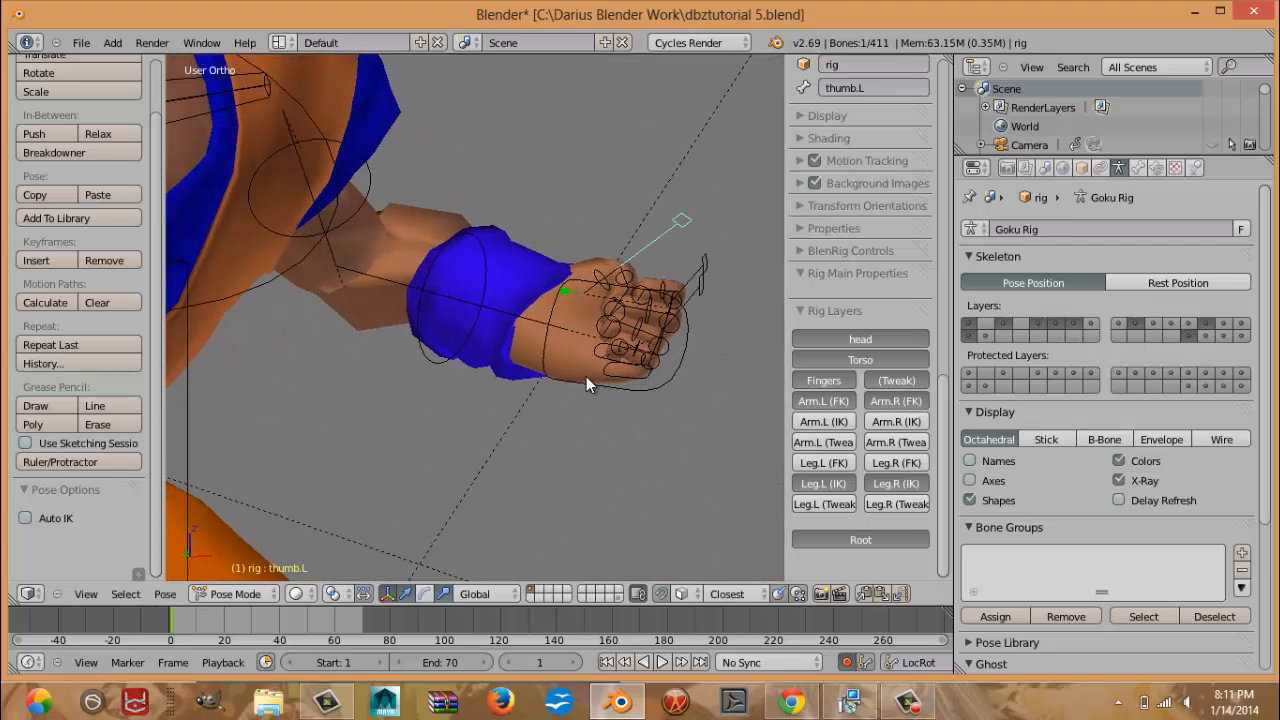
pyautogui.press('s')
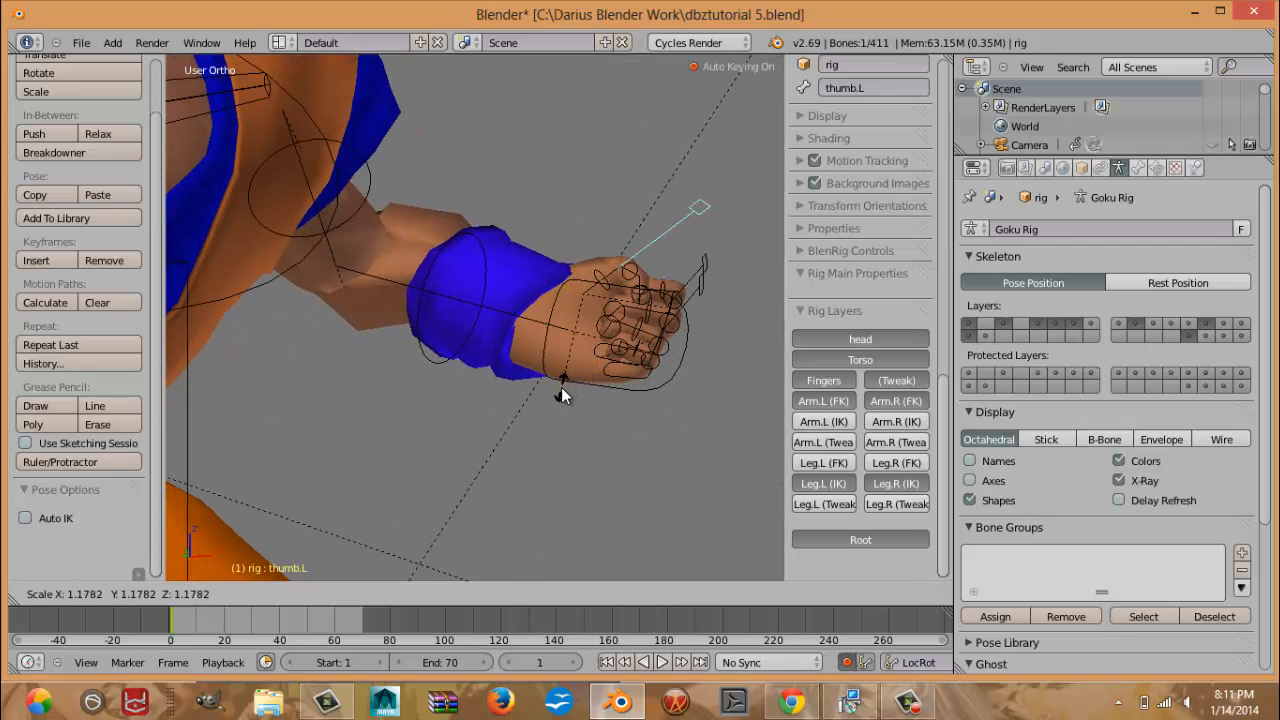
pyautogui.click(561, 387)
pyautogui.moveTo(580, 368); pyautogui.dragTo(480, 403, button='middle')
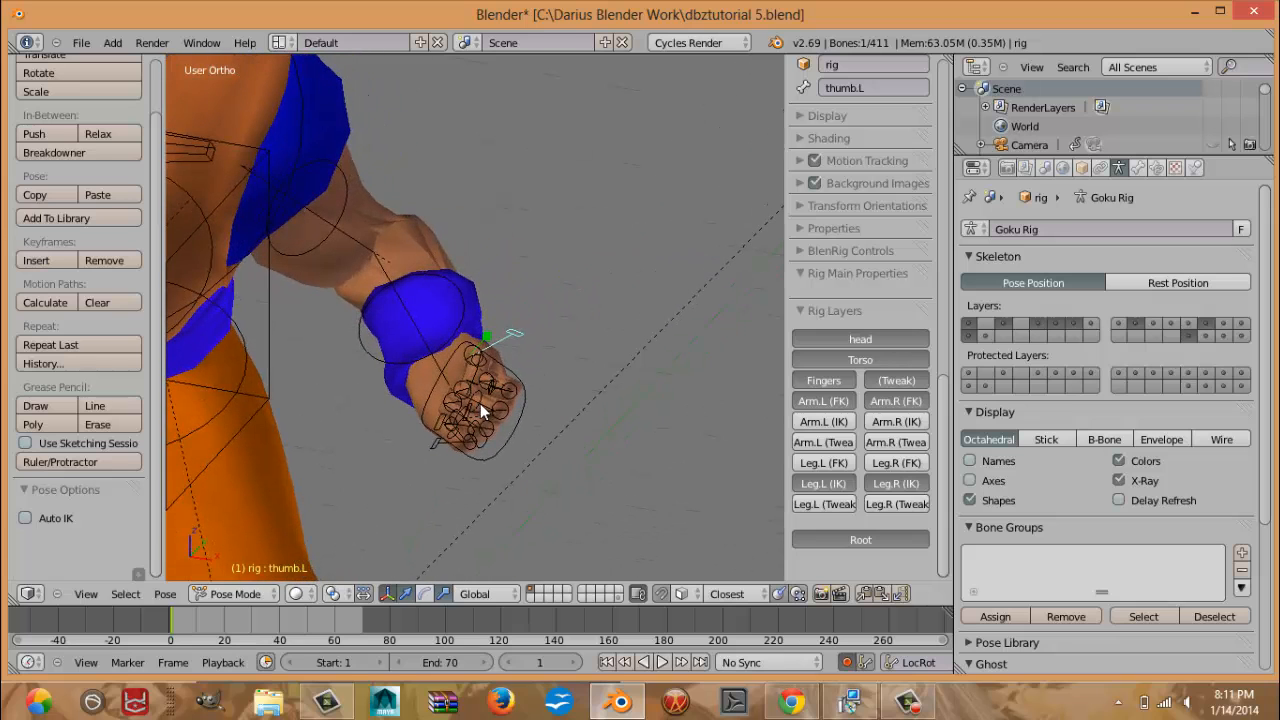
pyautogui.press('r')
pyautogui.press('r')
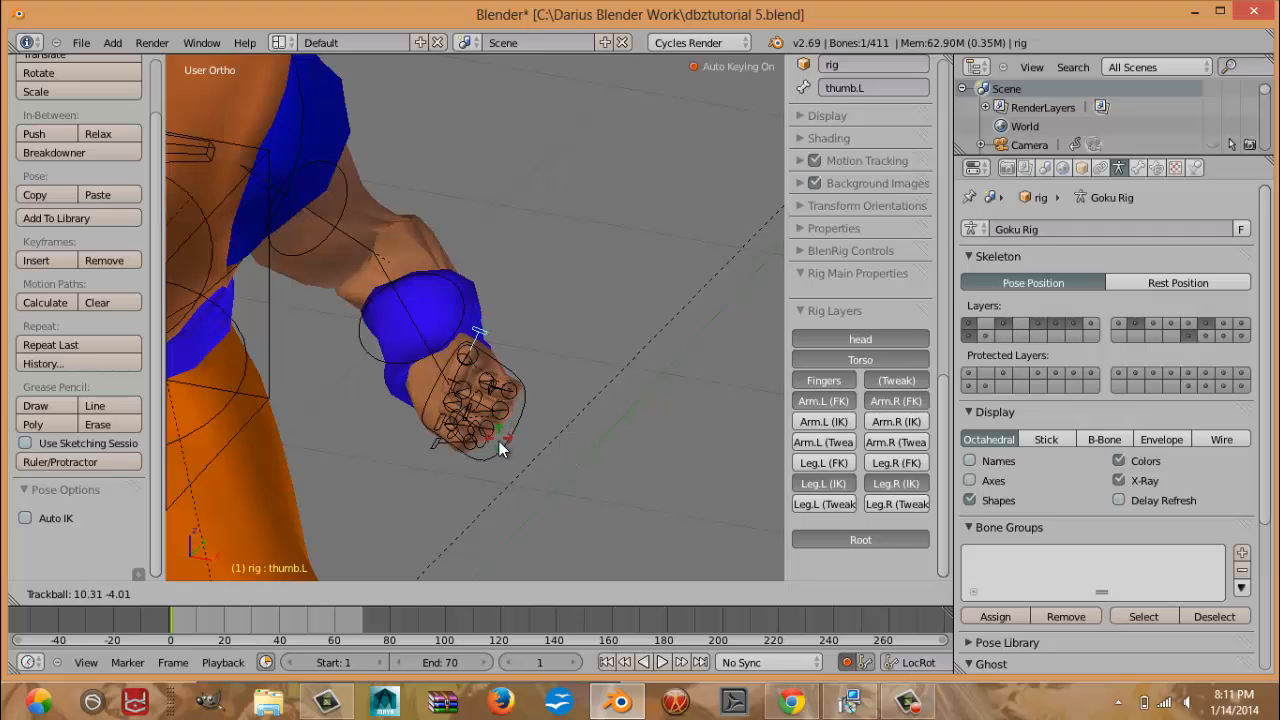
pyautogui.click(499, 428)
# Rotate the left index finger control freely with trackball rotation to align the finger within the fist.
pyautogui.moveTo(507, 397); pyautogui.dragTo(416, 364, button='middle')
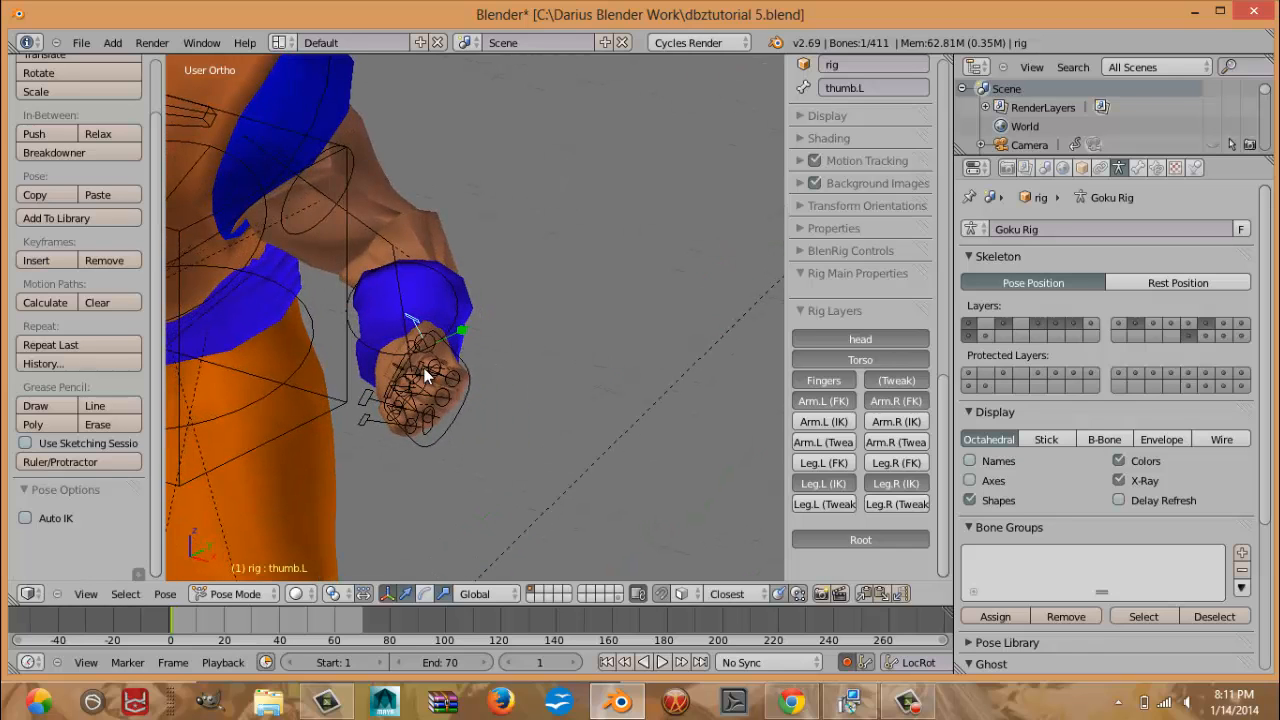
pyautogui.rightClick(429, 380)
pyautogui.rightClick(423, 369)
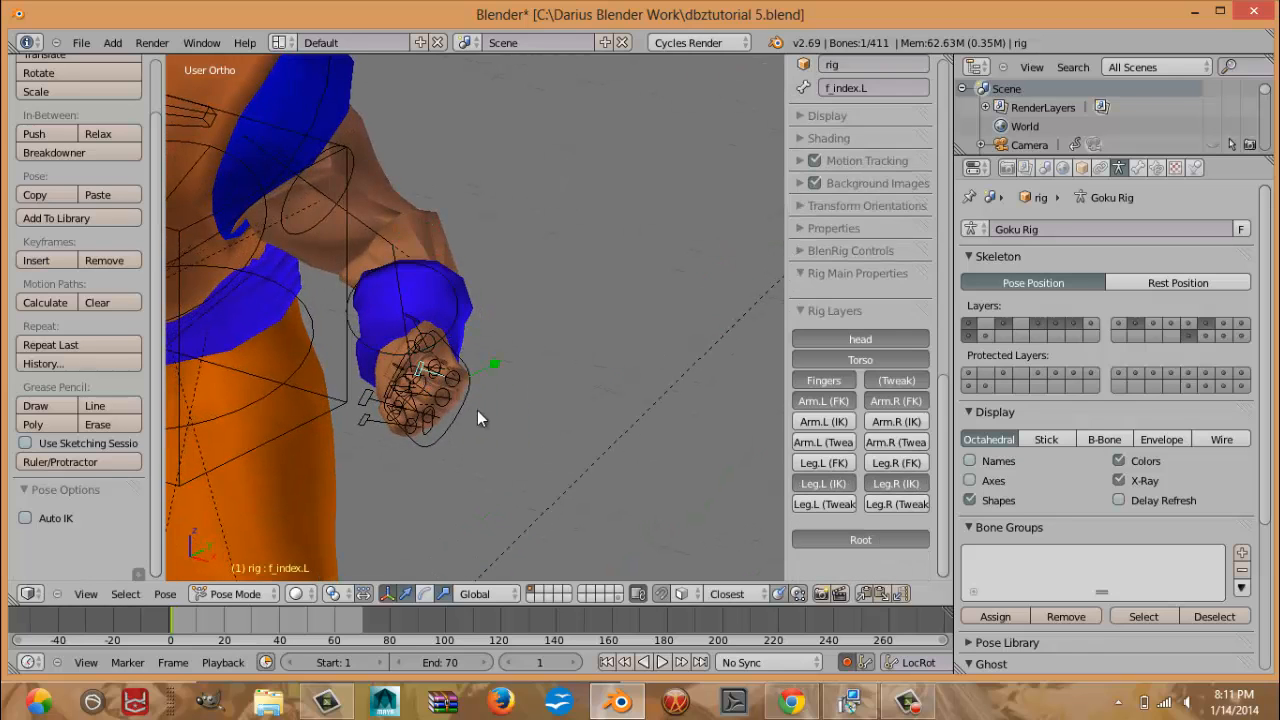
pyautogui.moveTo(477, 410); pyautogui.dragTo(538, 429, button='middle')
pyautogui.press('r')
pyautogui.press('r')
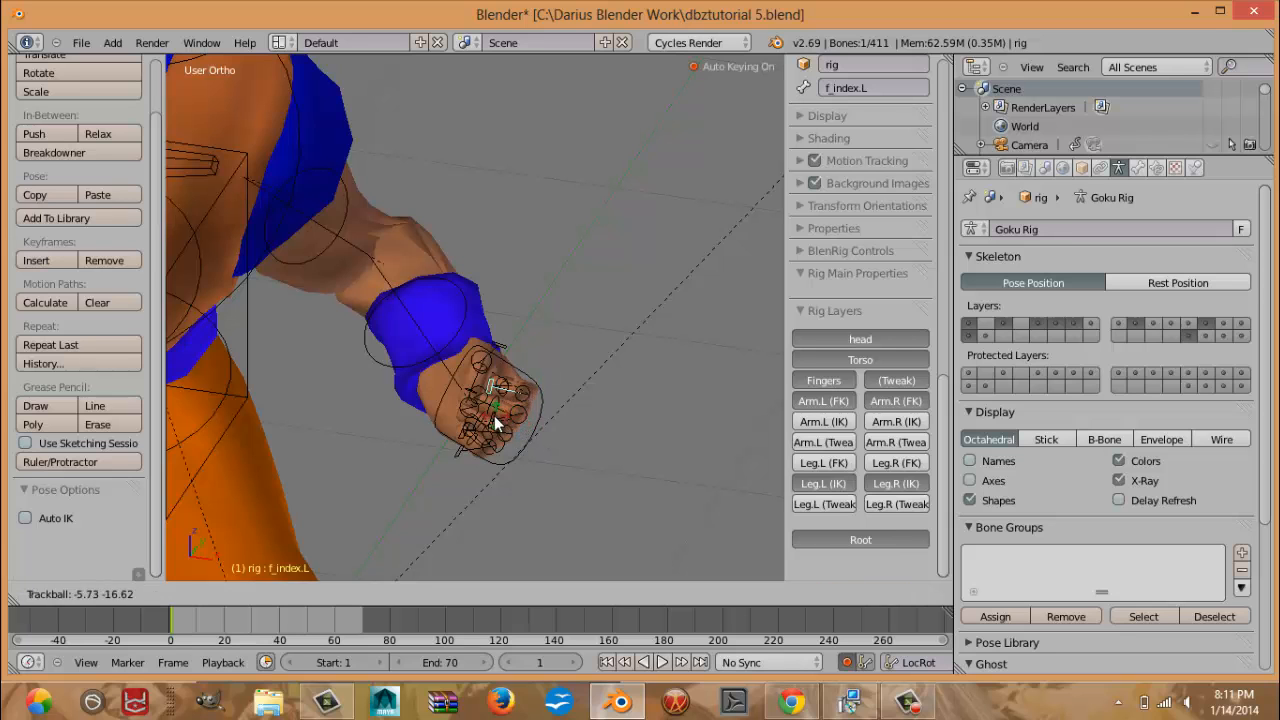
pyautogui.click(482, 405)
# Rotate the left palm control slightly to adjust the spread of the fist.
pyautogui.moveTo(486, 399); pyautogui.dragTo(534, 294, button='middle')
pyautogui.rightClick(544, 299)
pyautogui.rightClick(545, 300)
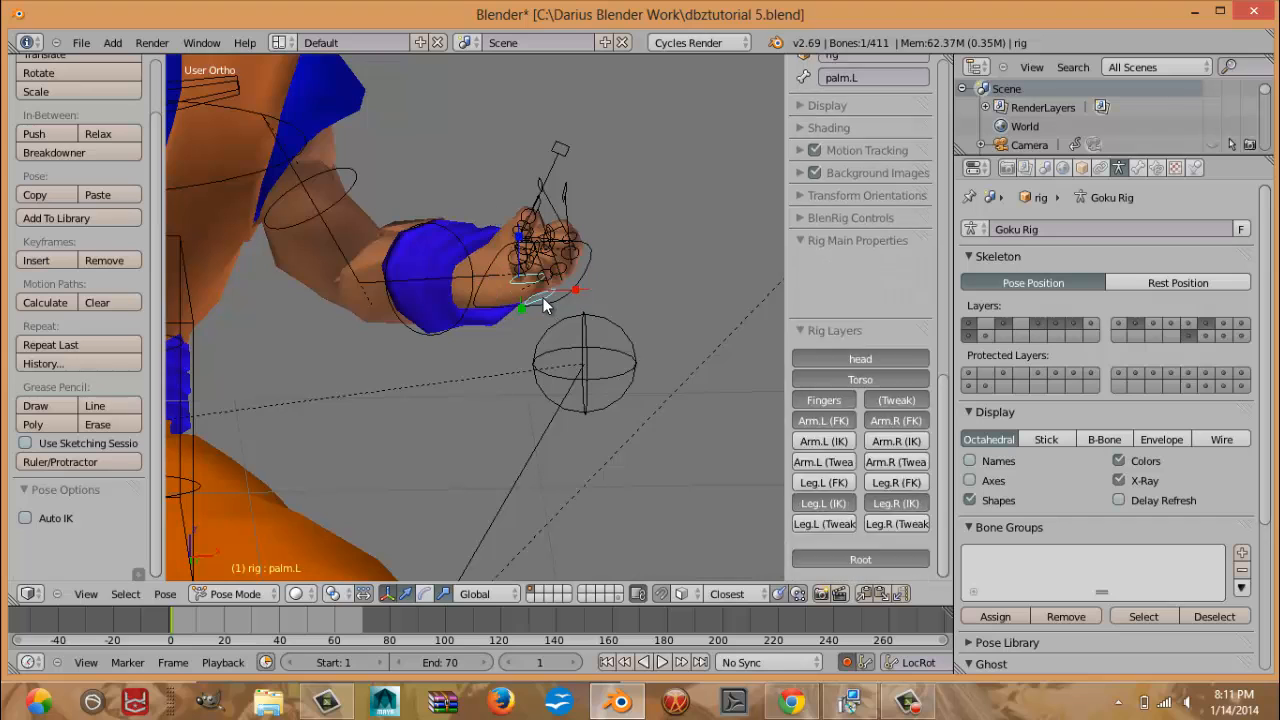
pyautogui.press('r')
pyautogui.click(546, 303)
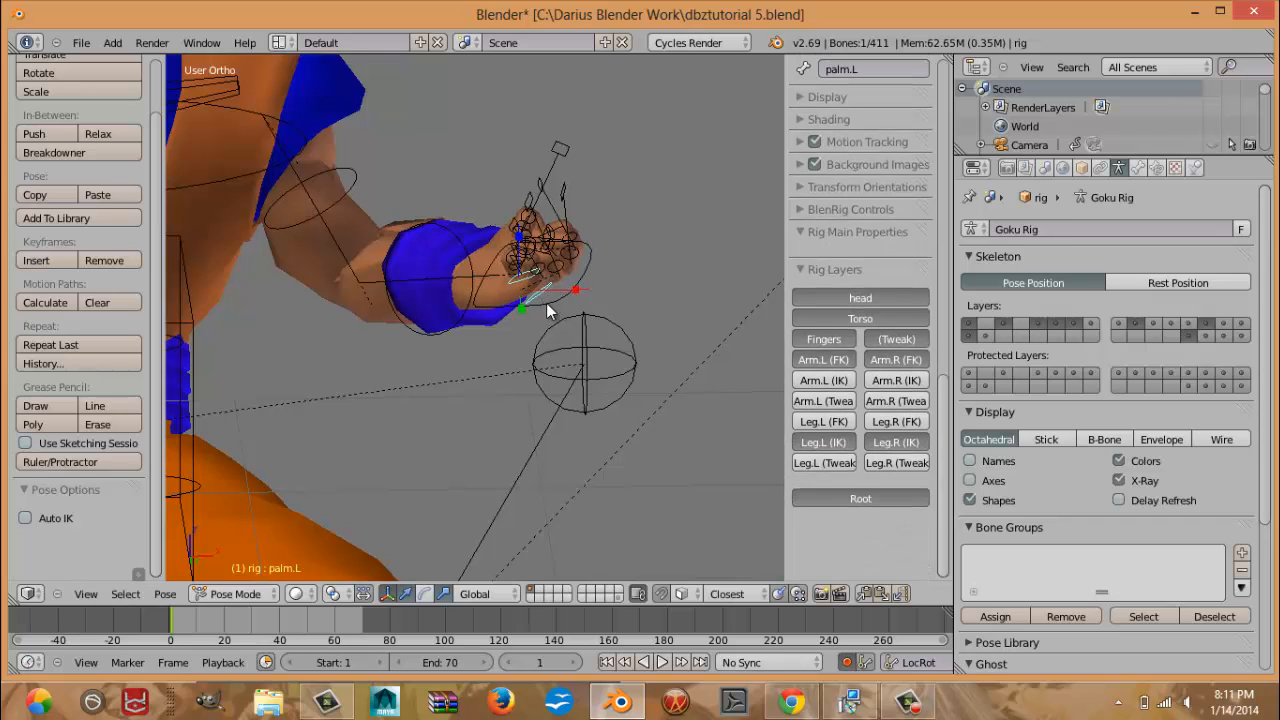
# Rotate the left pinky control freely with trackball rotation so the pinky tucks in beside the other fingers.
pyautogui.moveTo(546, 303); pyautogui.dragTo(590, 359, button='middle')
pyautogui.rightClick(478, 316)
pyautogui.press('r')
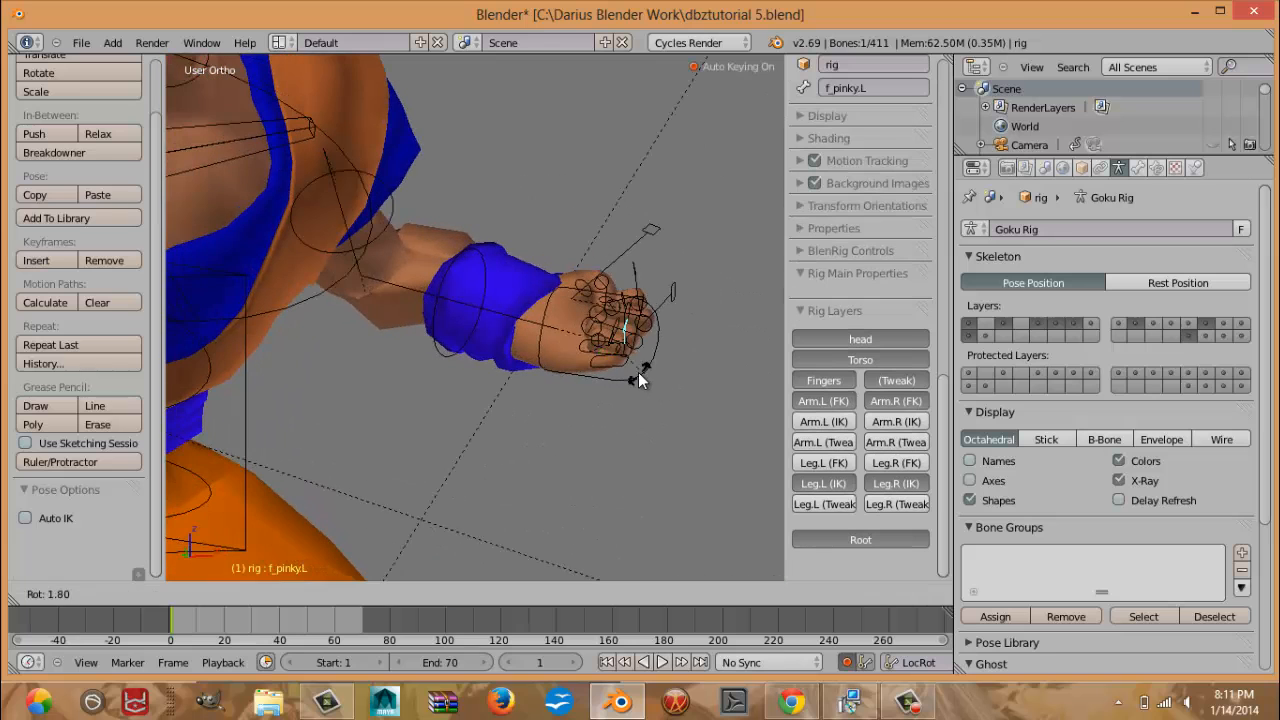
pyautogui.press('r')
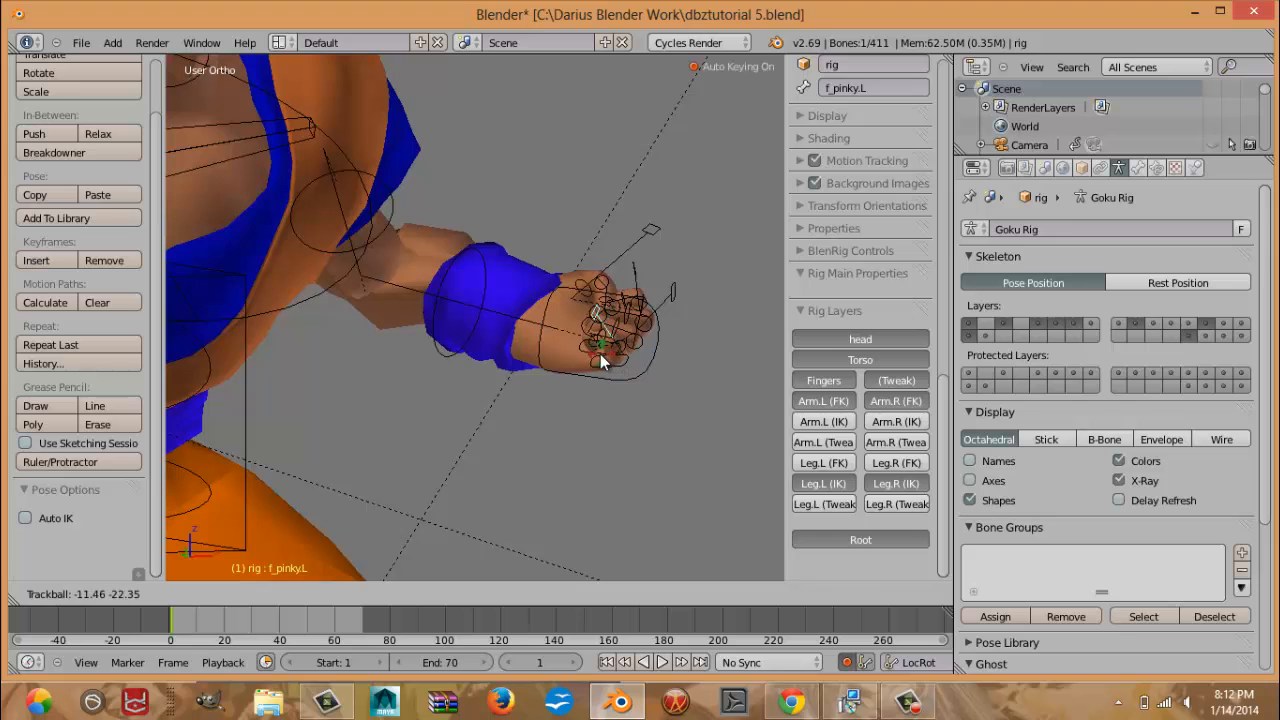
pyautogui.click(596, 357)
# Copy the pose of all left hand, forearm and upper arm FK controls and paste it flipped onto the right arm, with the side regions hidden.
pyautogui.scroll(-5, 581, 371)
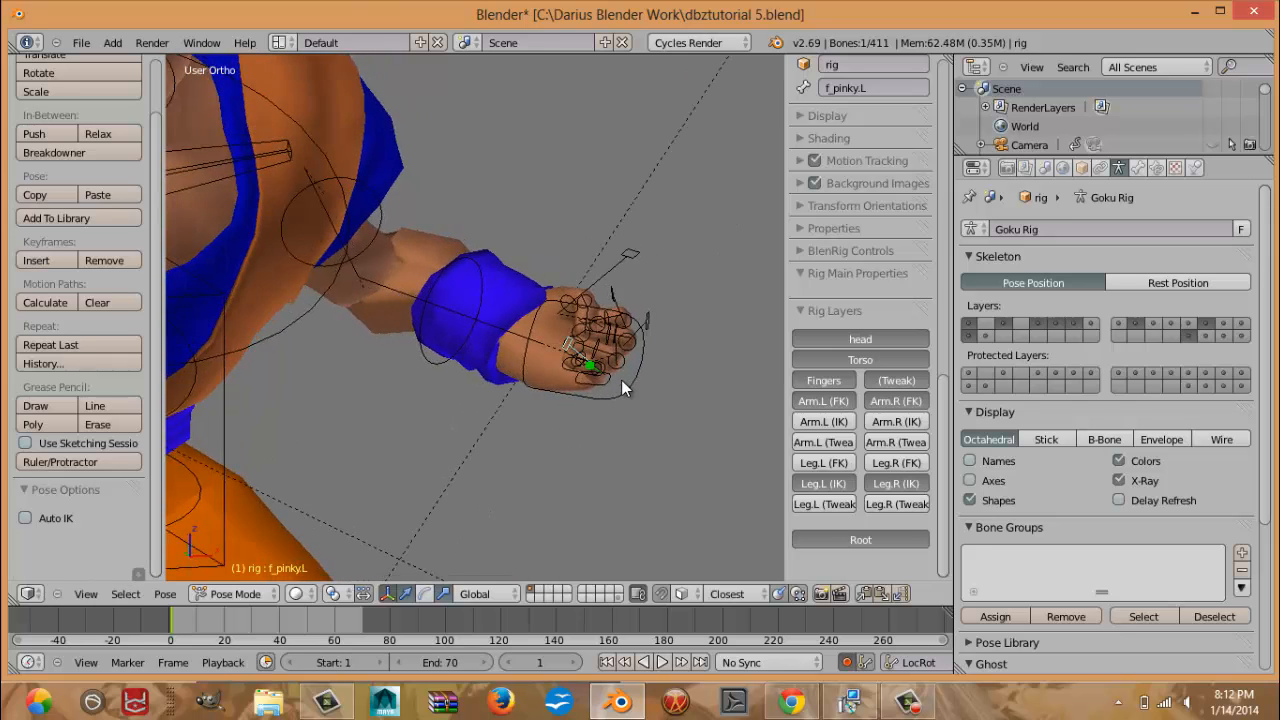
pyautogui.keyDown('shift'); pyautogui.moveTo(515, 389); pyautogui.dragTo(549, 384, button='middle'); pyautogui.keyUp('shift')
pyautogui.scroll(4, 530, 382)
pyautogui.scroll(4, 549, 392)
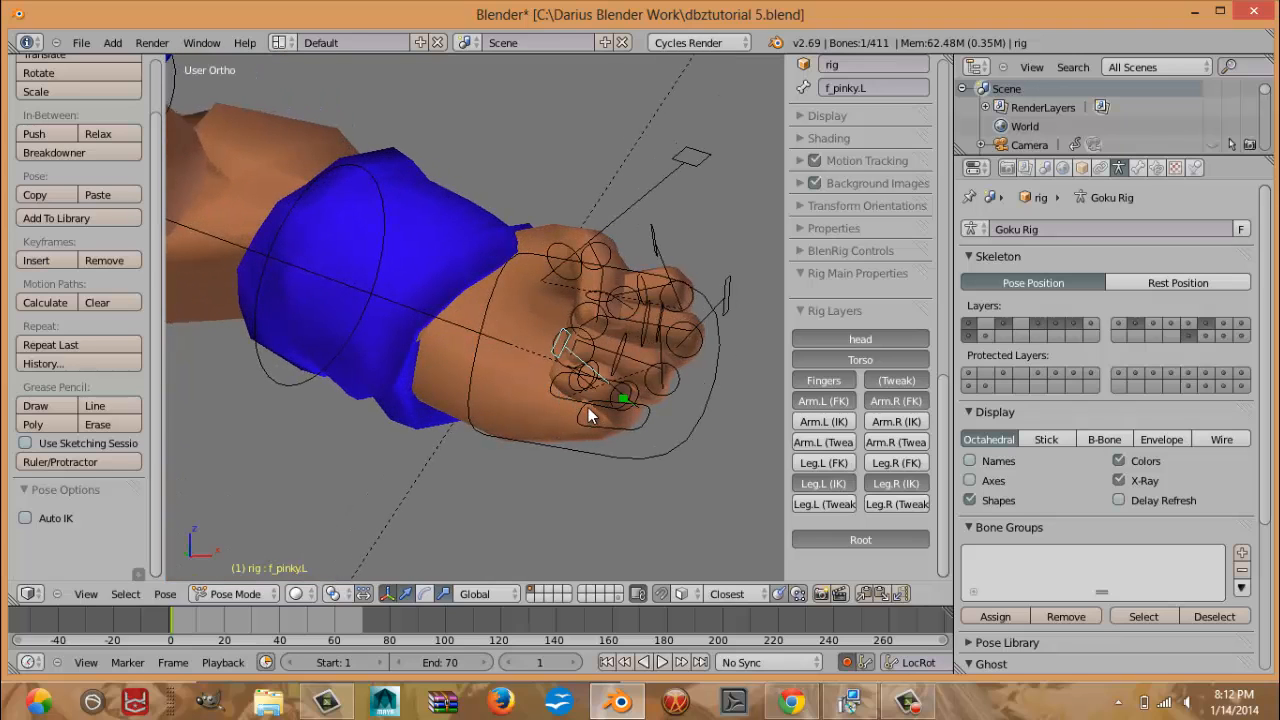
pyautogui.press('b')
pyautogui.moveTo(450, 143); pyautogui.dragTo(759, 509)
pyautogui.scroll(-3, 414, 294)
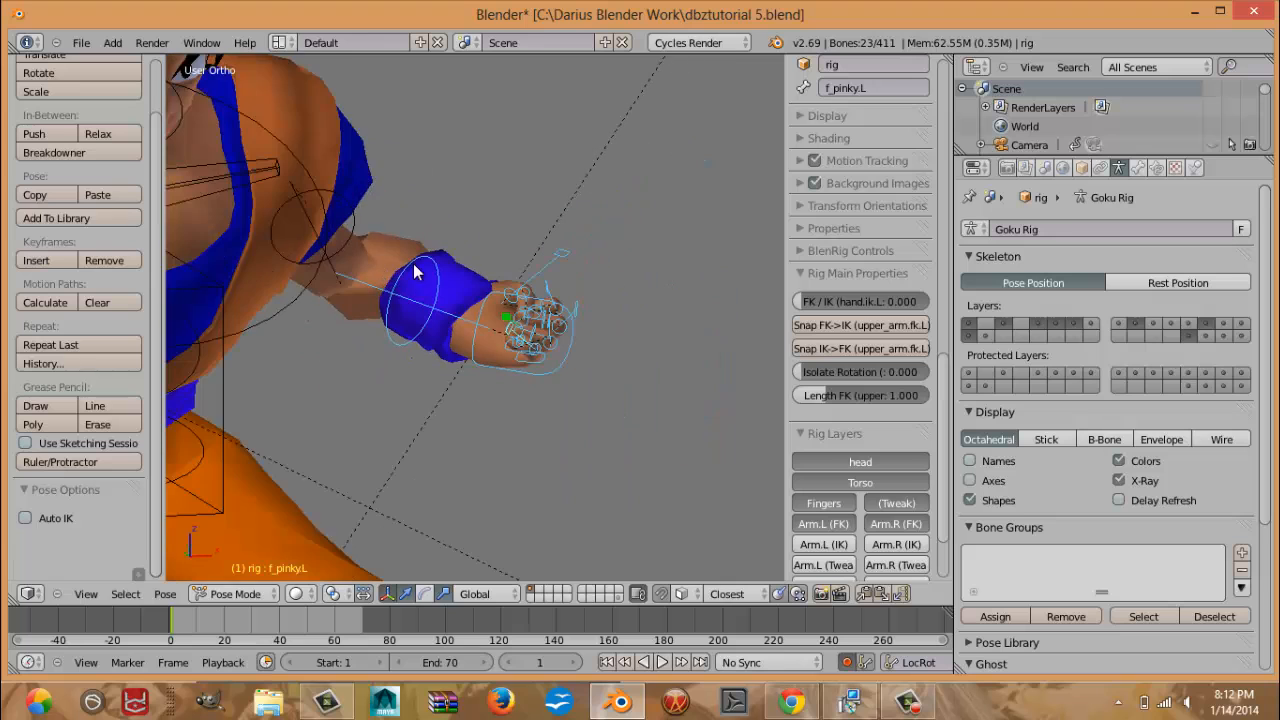
pyautogui.keyDown('shift'); pyautogui.rightClick(350, 227); pyautogui.keyUp('shift')
pyautogui.scroll(-5, 350, 227)
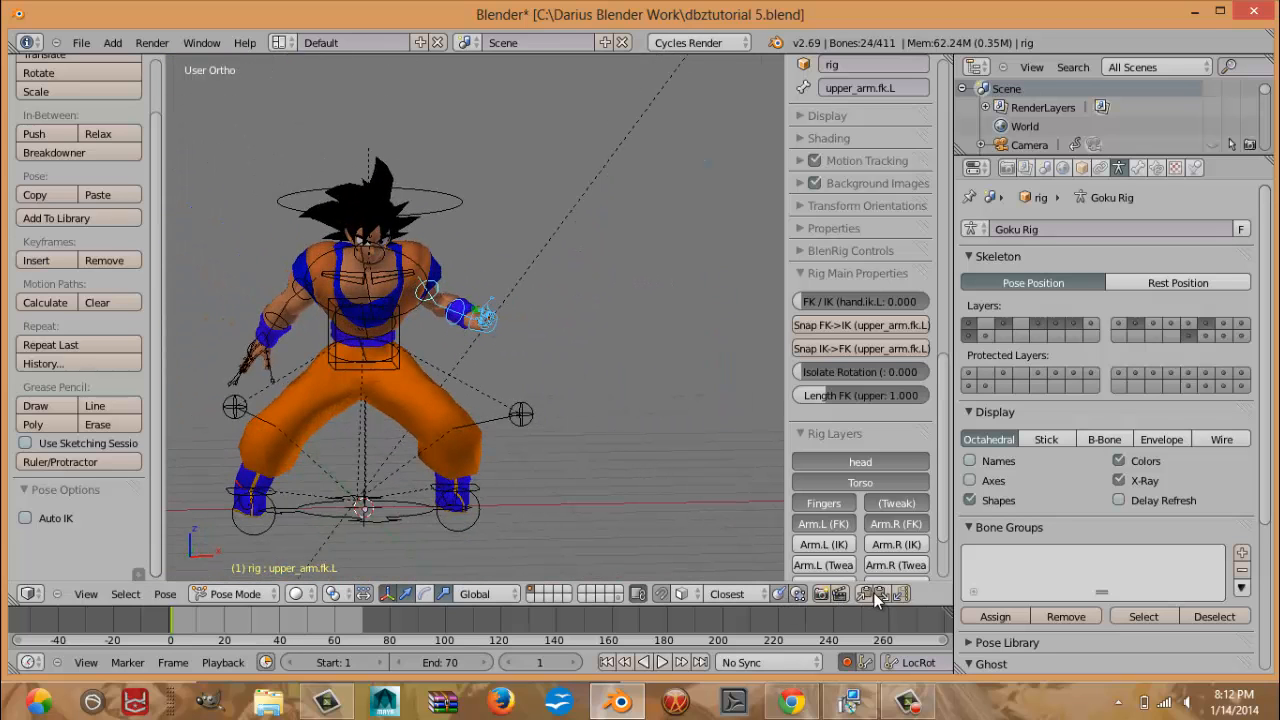
pyautogui.press('t')
pyautogui.press('n')
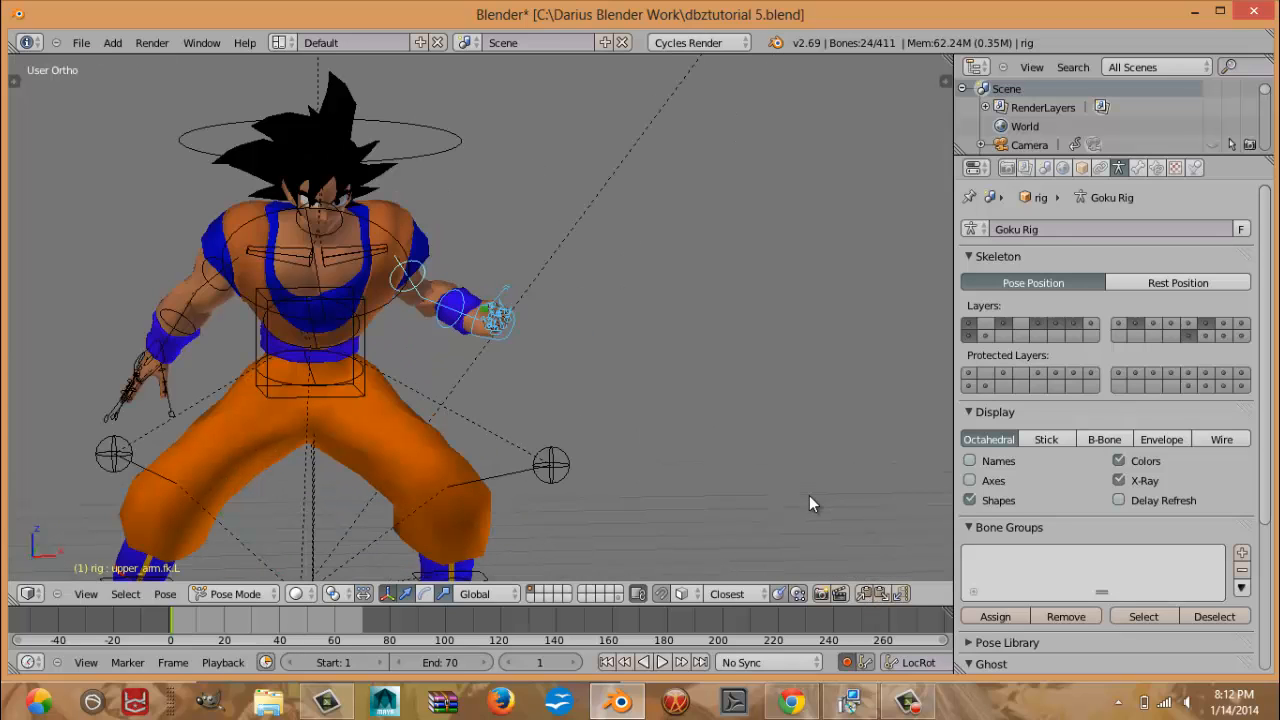
pyautogui.click(901, 594)
pyautogui.moveTo(494, 385); pyautogui.dragTo(397, 307, button='middle')
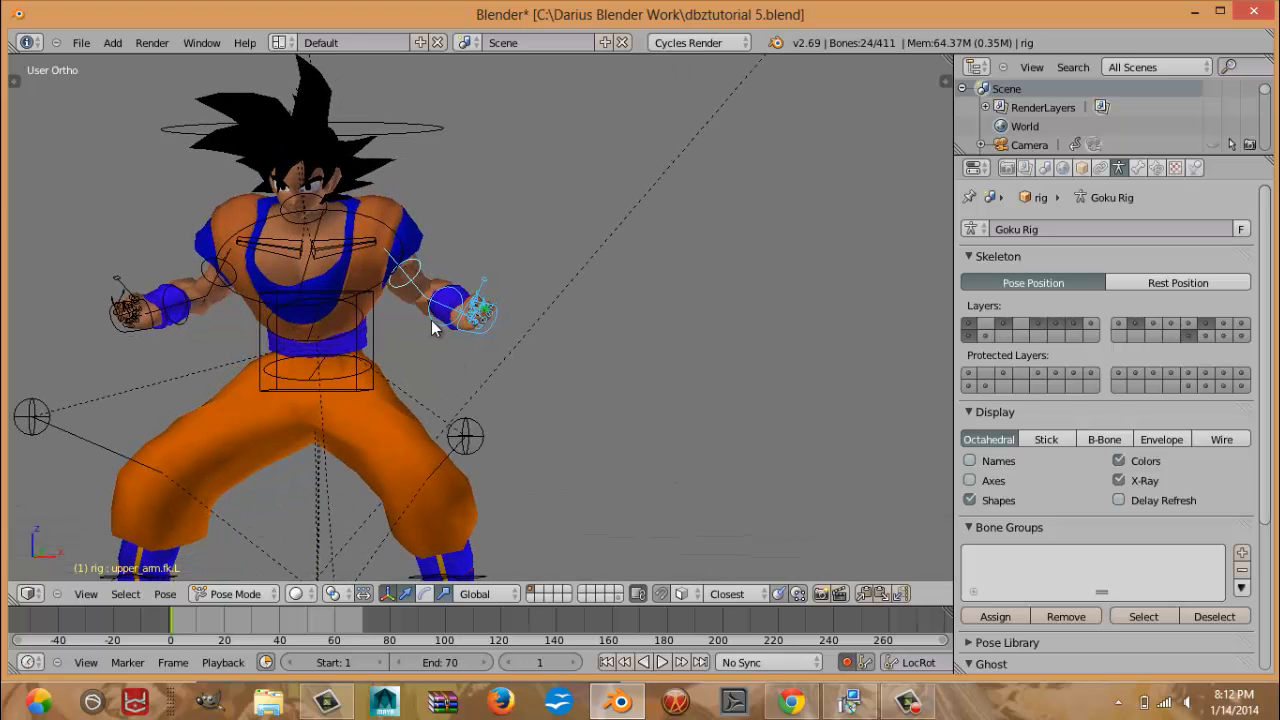
# Rotate the left and right shoulder controls downward in front view so both shoulders drop to a matching height.
pyautogui.press('KP_1')
pyautogui.scroll(3, 431, 320)
pyautogui.keyDown('shift'); pyautogui.moveTo(437, 266); pyautogui.dragTo(596, 305, button='middle'); pyautogui.keyUp('shift')
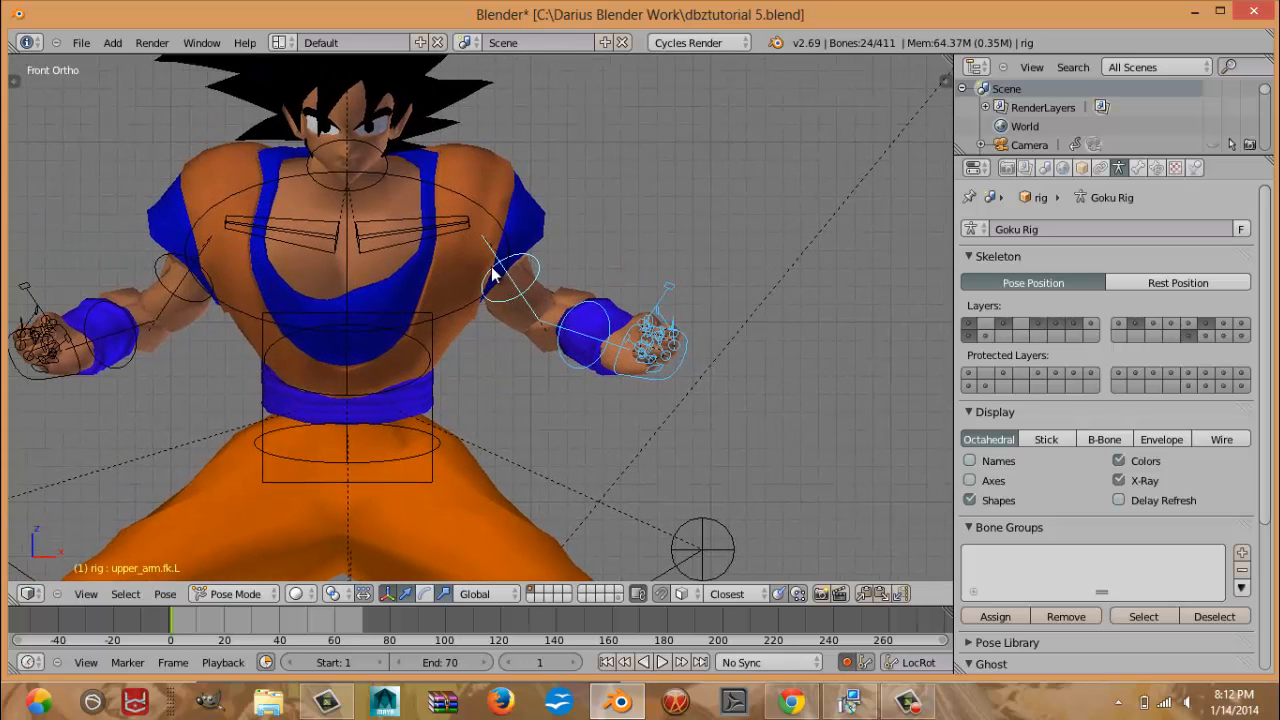
pyautogui.rightClick(469, 230)
pyautogui.press('r')
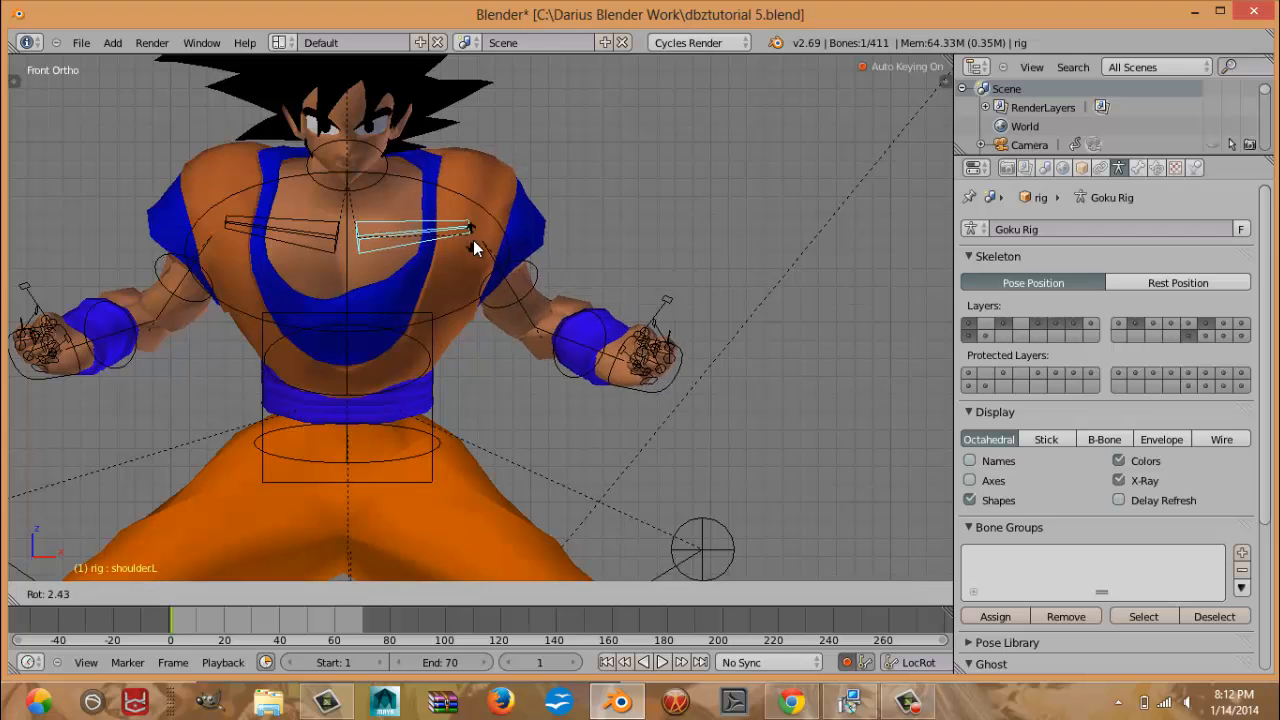
pyautogui.click(471, 279)
pyautogui.rightClick(280, 232)
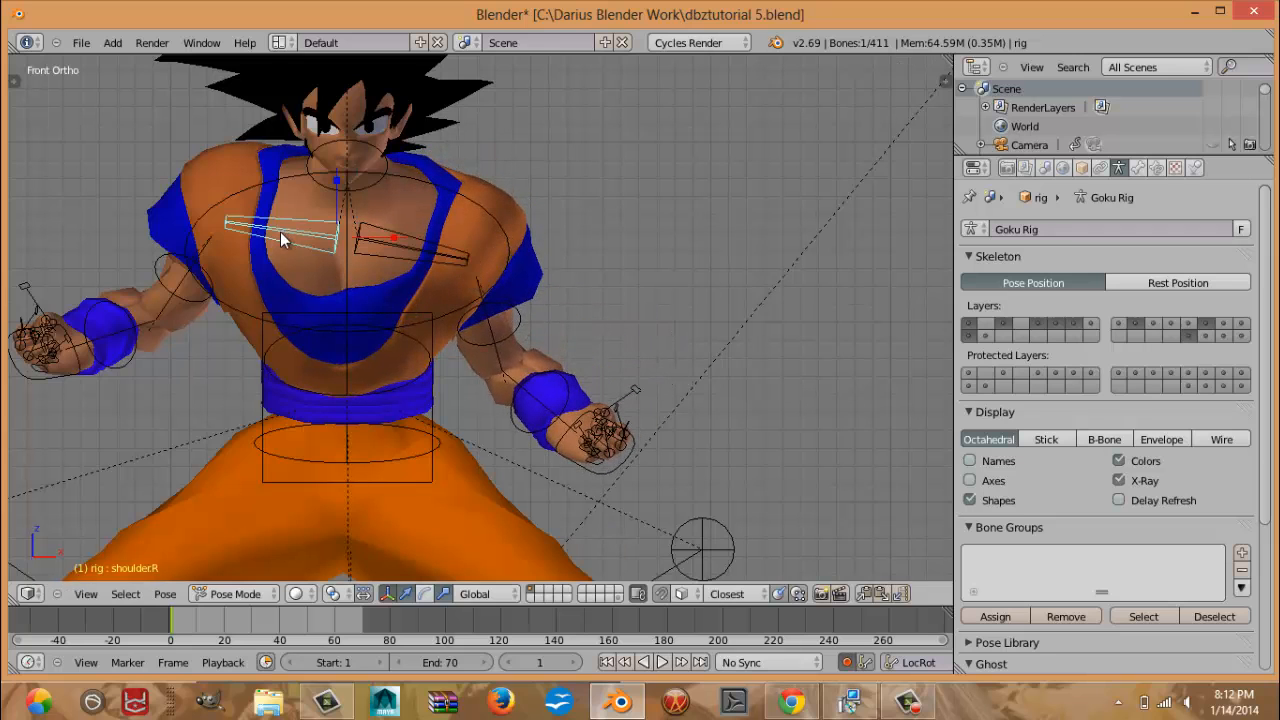
pyautogui.press('r')
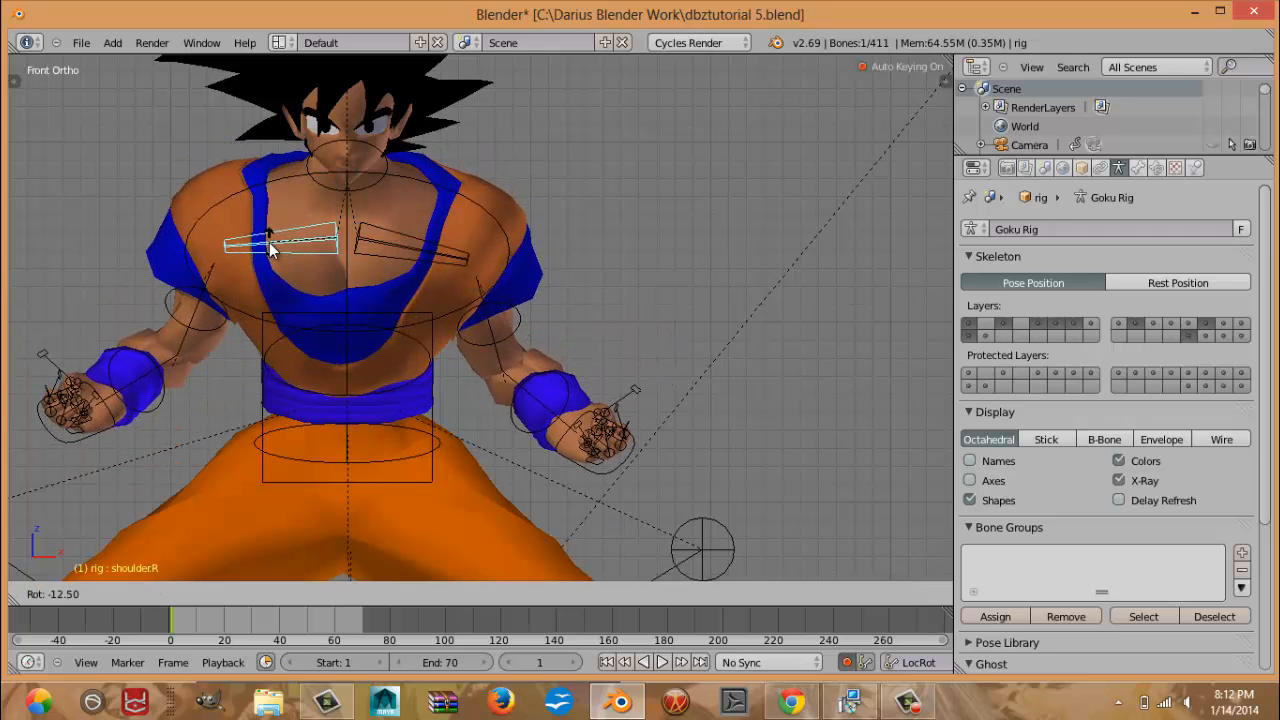
pyautogui.click(271, 249)
# Move the right foot IK control slightly inward along X and turn the foot outward around the global Z axis.
pyautogui.scroll(-4, 433, 296)
pyautogui.keyDown('shift'); pyautogui.moveTo(465, 384); pyautogui.dragTo(492, 369, button='middle'); pyautogui.keyUp('shift')
pyautogui.rightClick(362, 533)
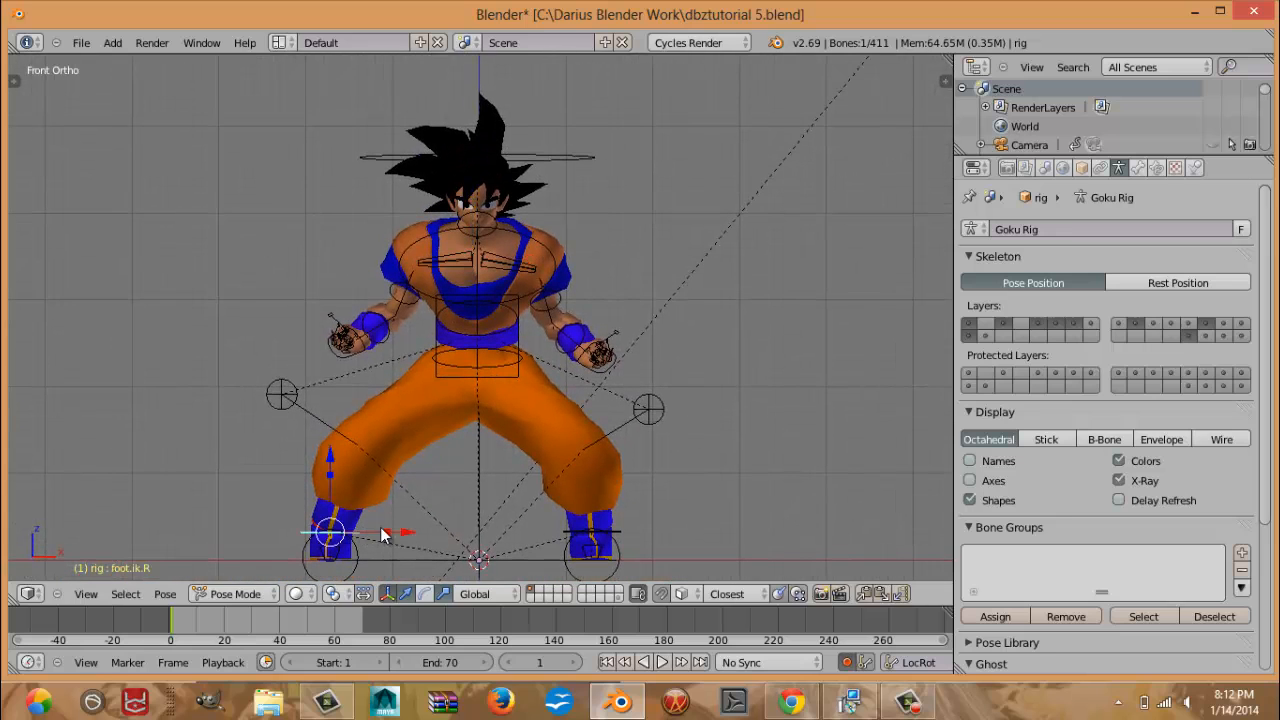
pyautogui.moveTo(406, 533); pyautogui.dragTo(423, 533)
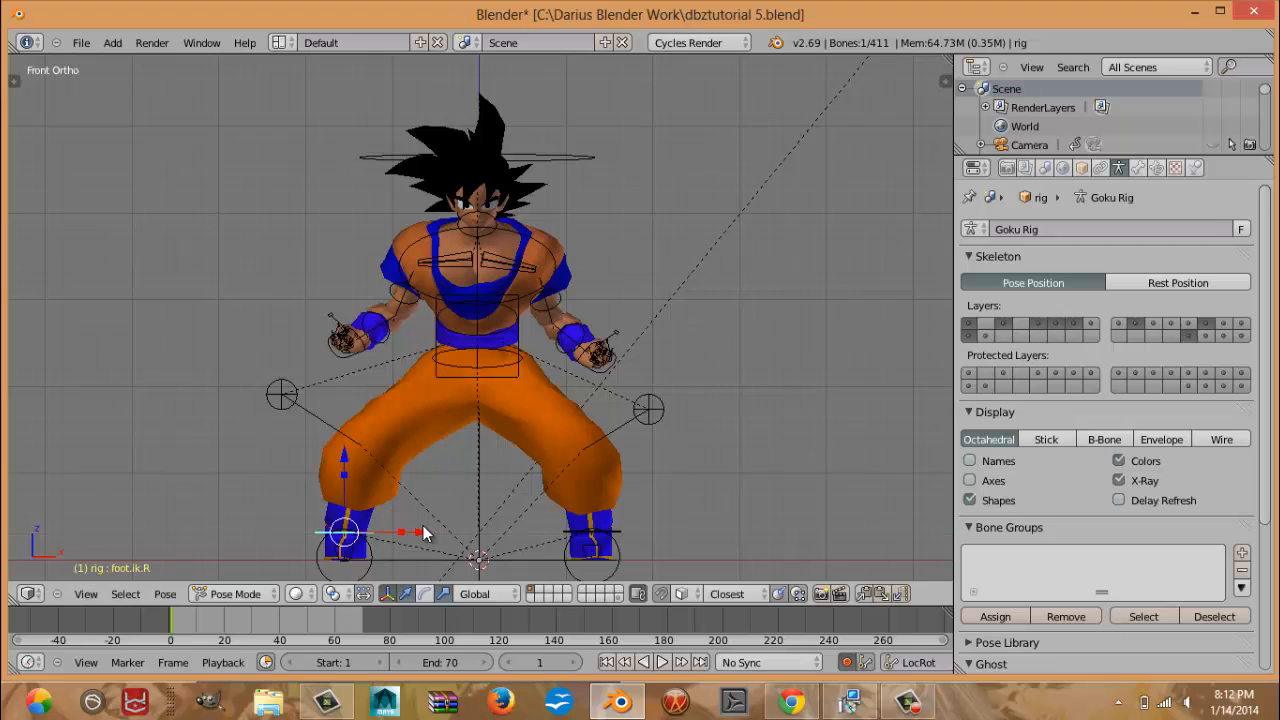
pyautogui.press('r')
pyautogui.press('z')
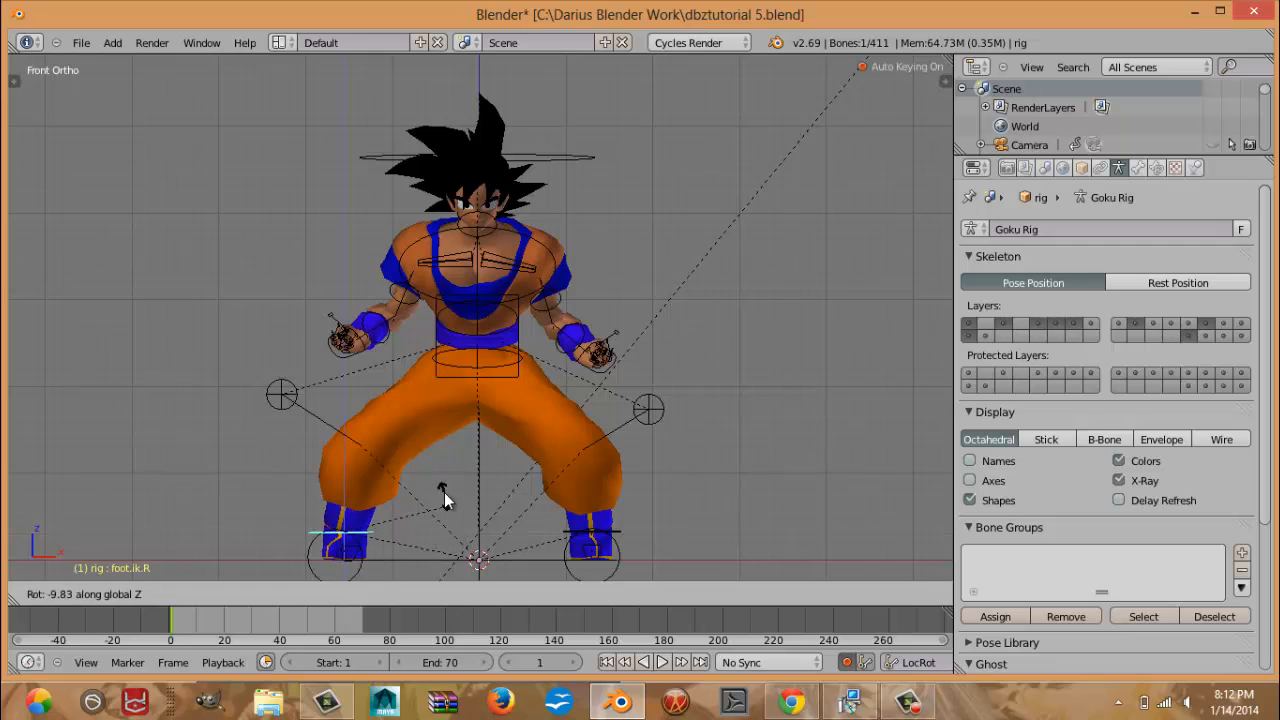
pyautogui.click(428, 477)
# Turn the left foot IK control outward around the global Z axis and check the stance from the front.
pyautogui.rightClick(615, 533)
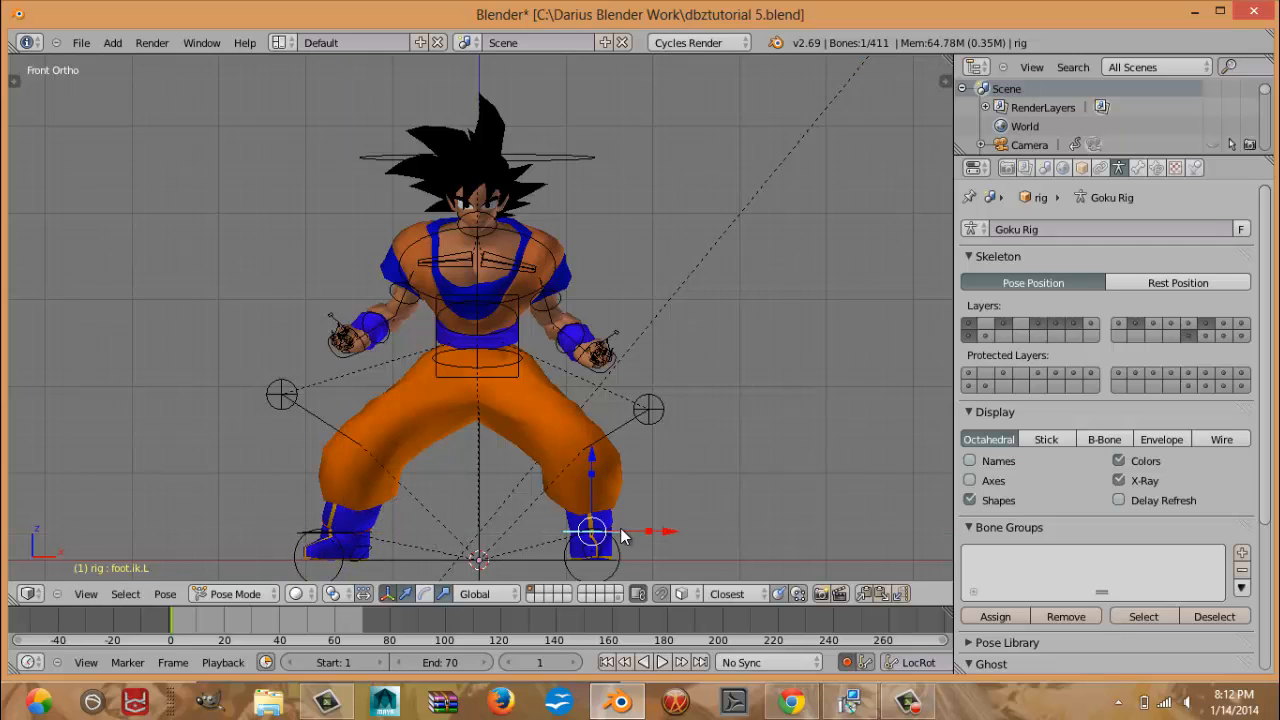
pyautogui.press('r')
pyautogui.press('z')
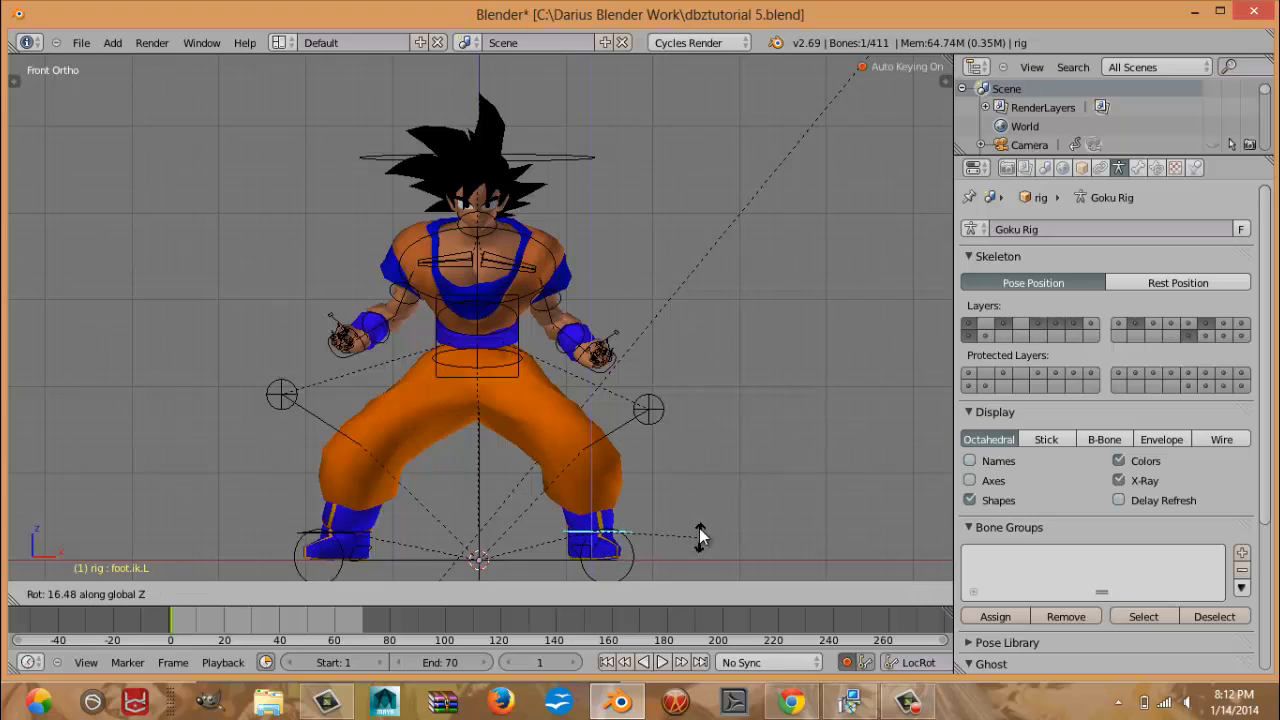
pyautogui.click(695, 530)
pyautogui.moveTo(679, 463); pyautogui.dragTo(642, 377, button='middle')
pyautogui.press('KP_1')
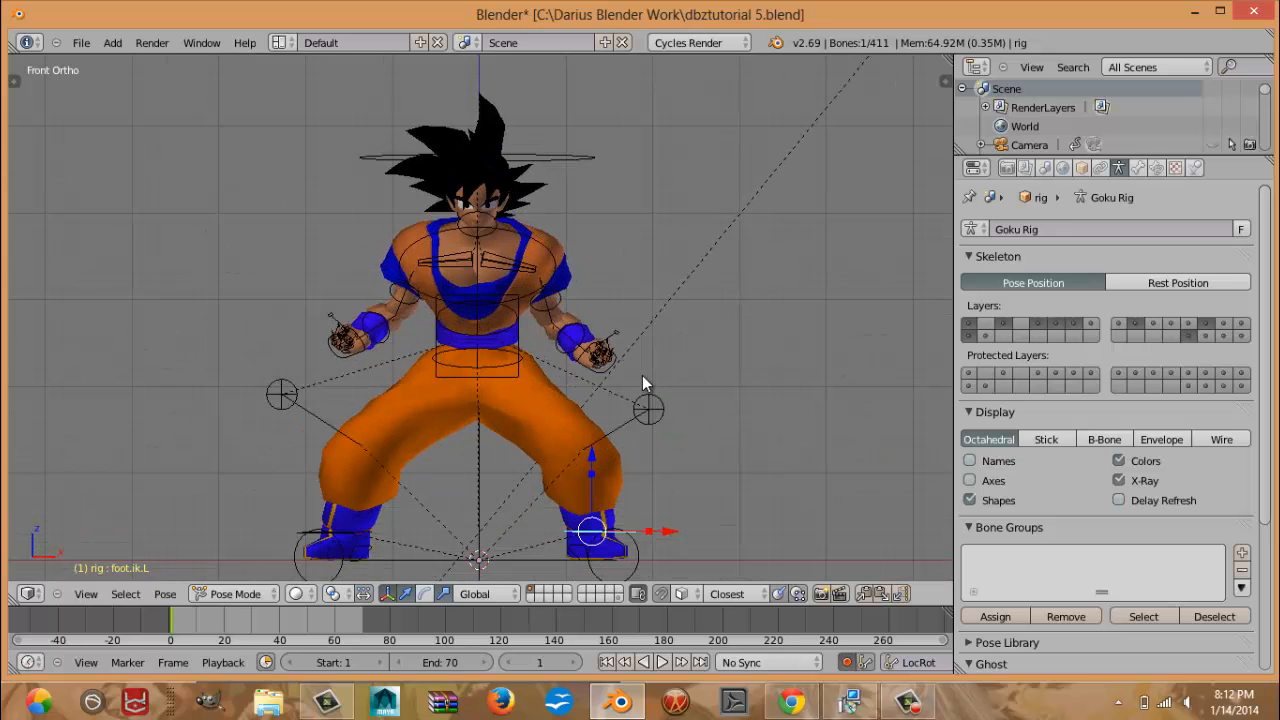